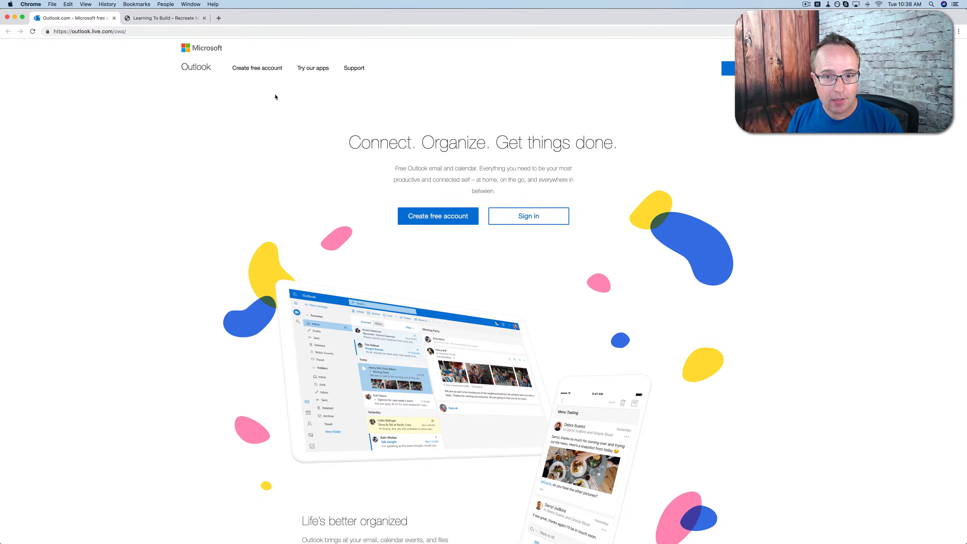
Examine the Outlook landing page's hero, alternating text-and-image sections, Office 365 call to action, app store badges and footer
scroll(191, 111, down, 3)
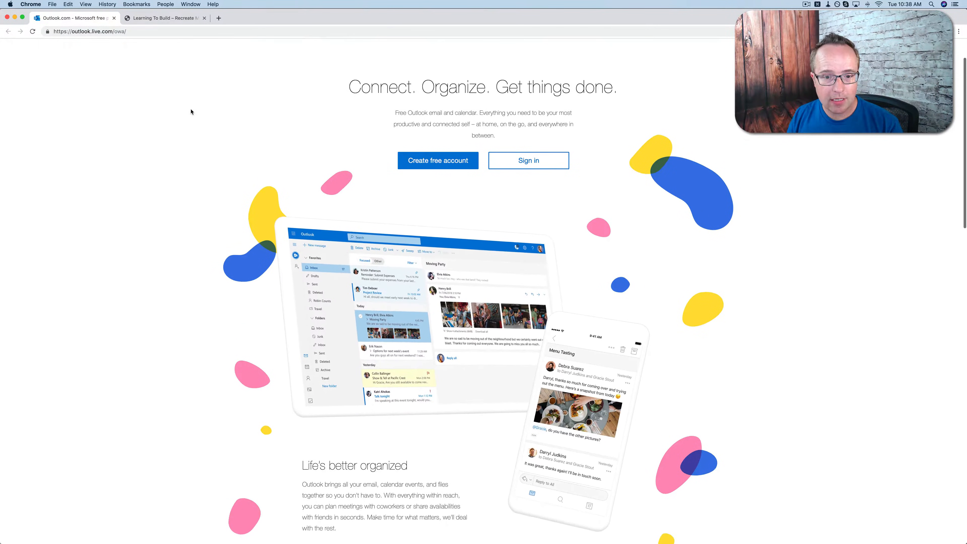
scroll(422, 282, down, 5)
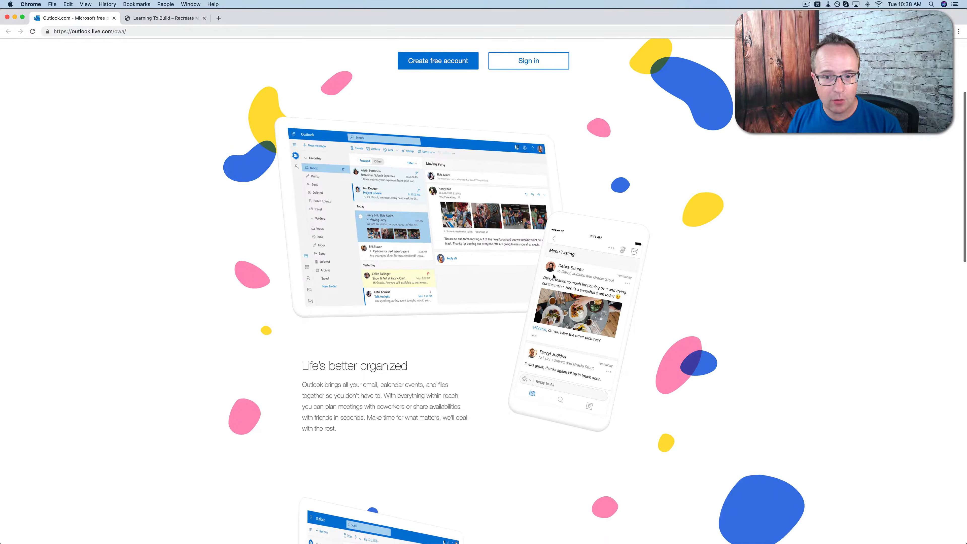
scroll(462, 240, down, 8)
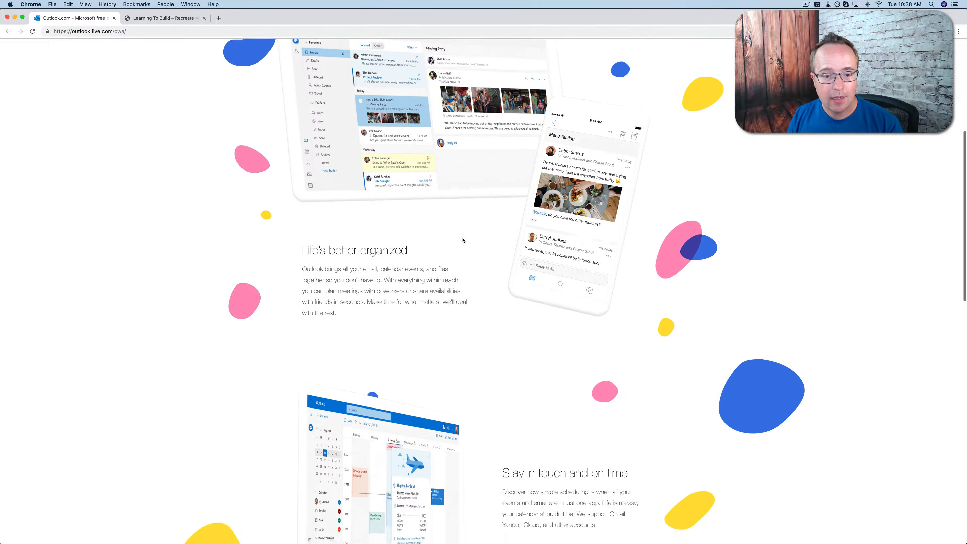
scroll(462, 240, down, 14)
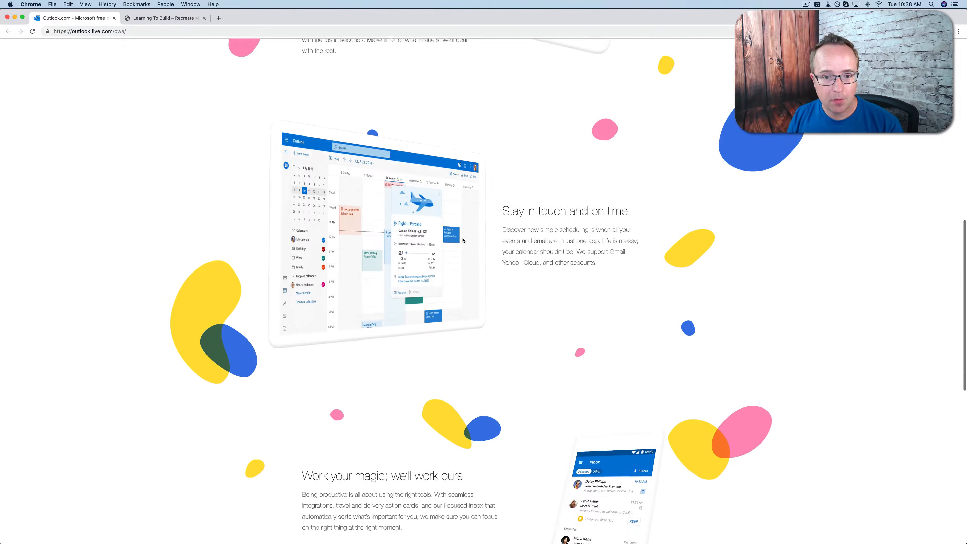
scroll(463, 240, down, 8)
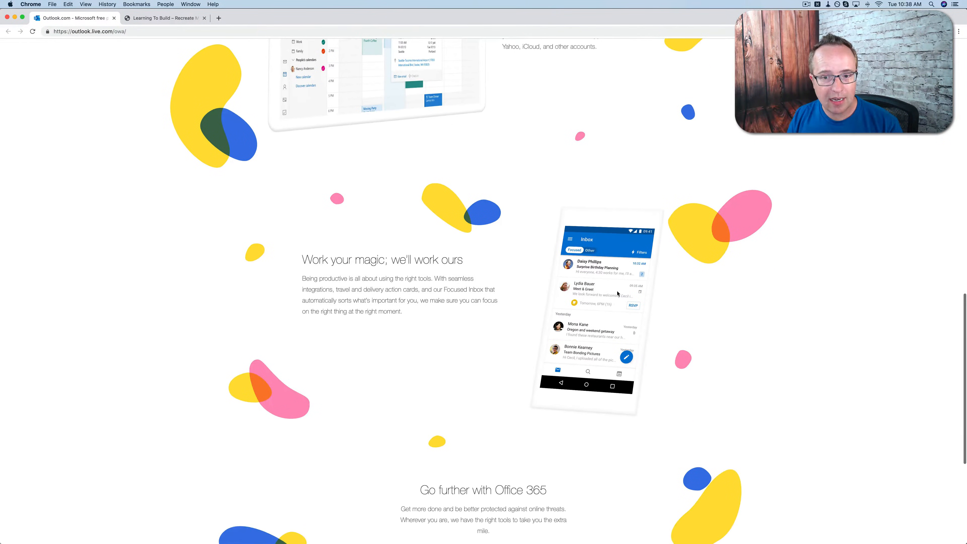
scroll(494, 269, down, 3)
scroll(494, 269, up, 12)
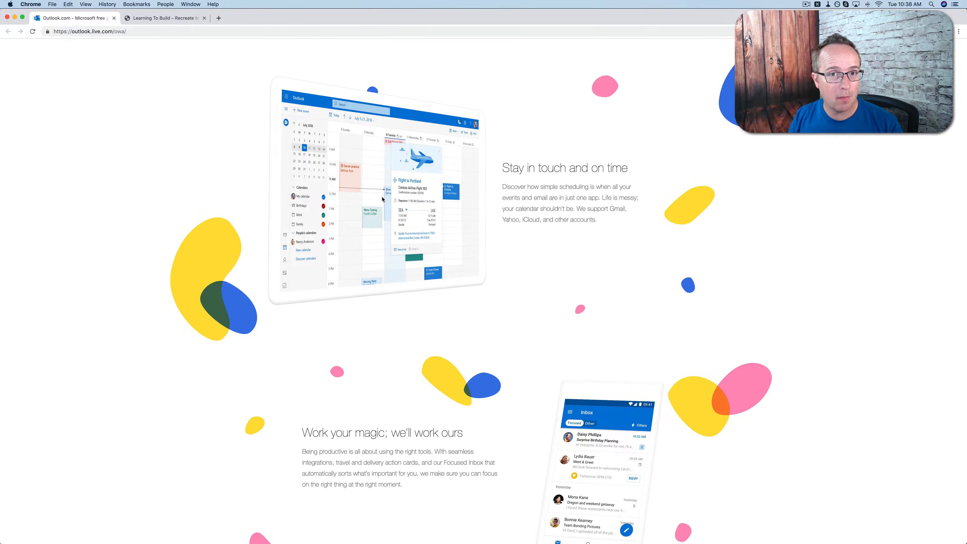
scroll(495, 286, down, 4)
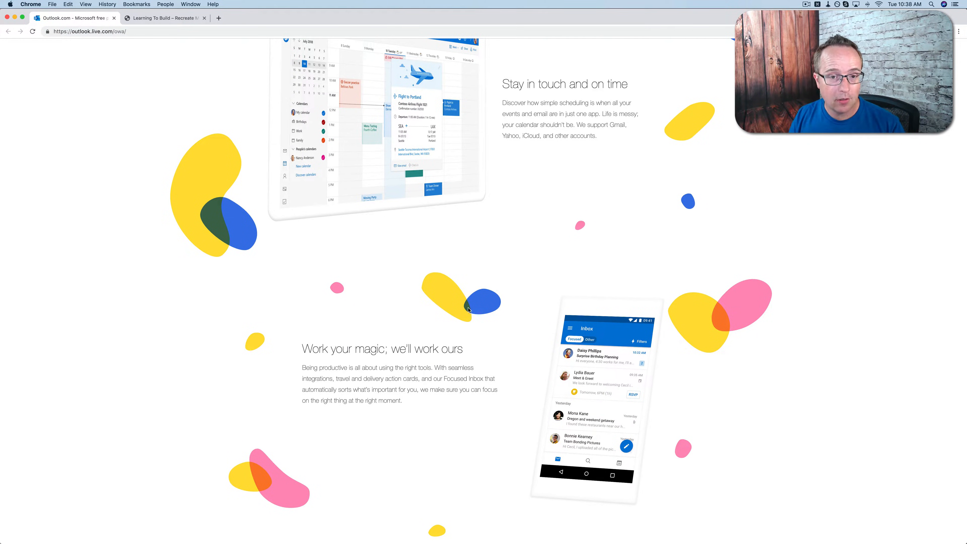
scroll(468, 310, up, 4)
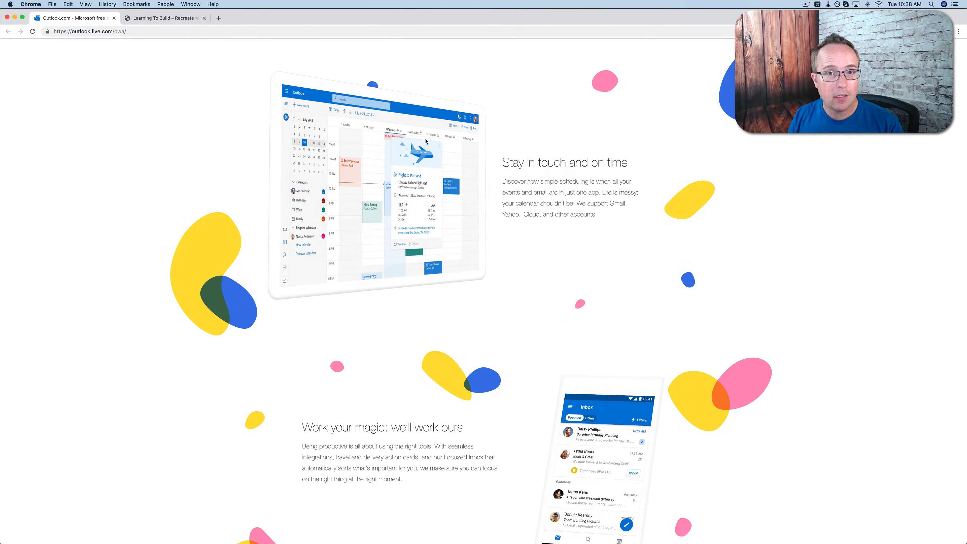
scroll(452, 206, down, 15)
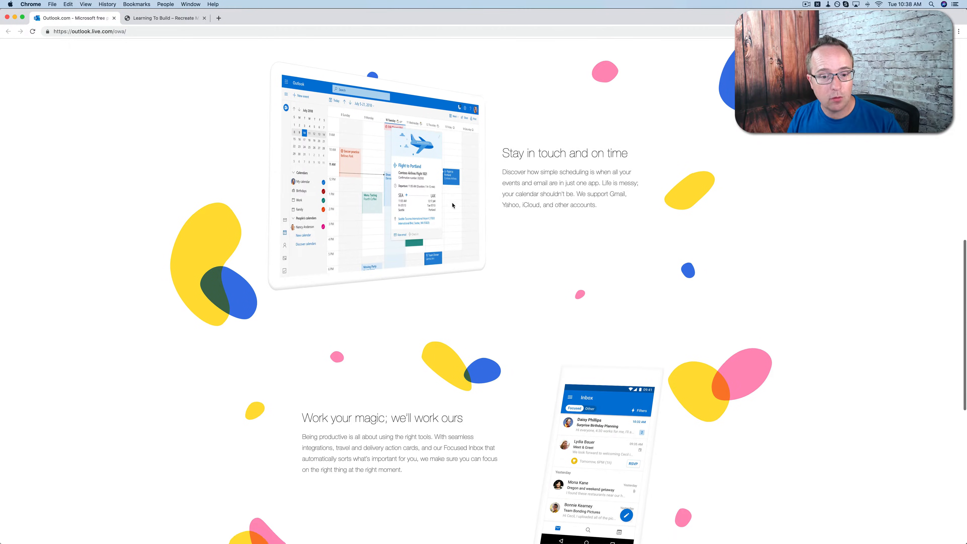
scroll(452, 205, down, 2)
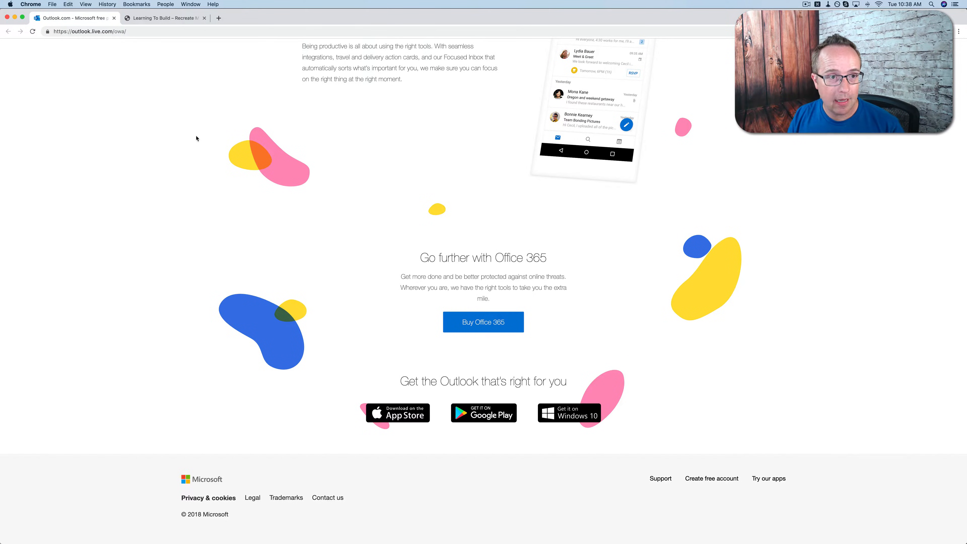
Switch to the local Learning To Build site and look over its front page
click(171, 19)
scroll(352, 220, down, 2)
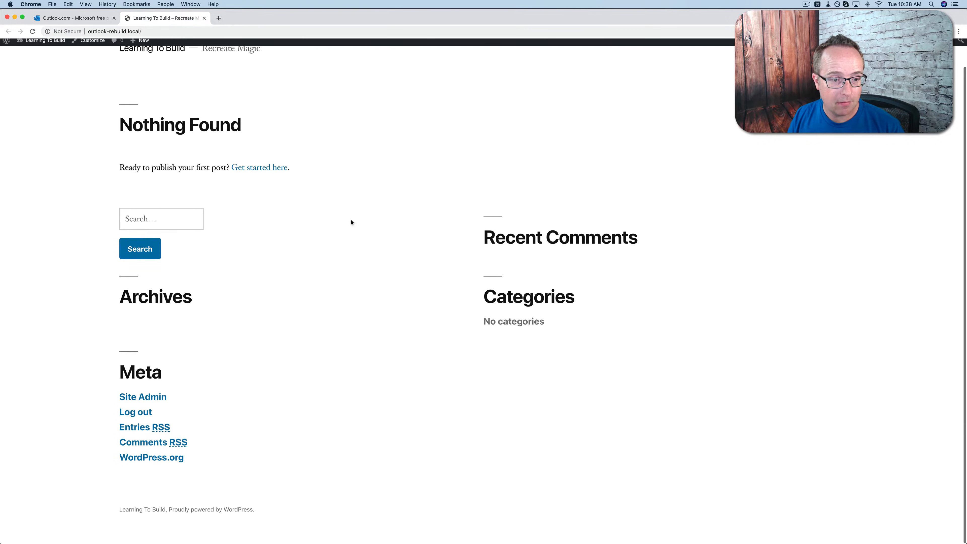
scroll(352, 220, up, 2)
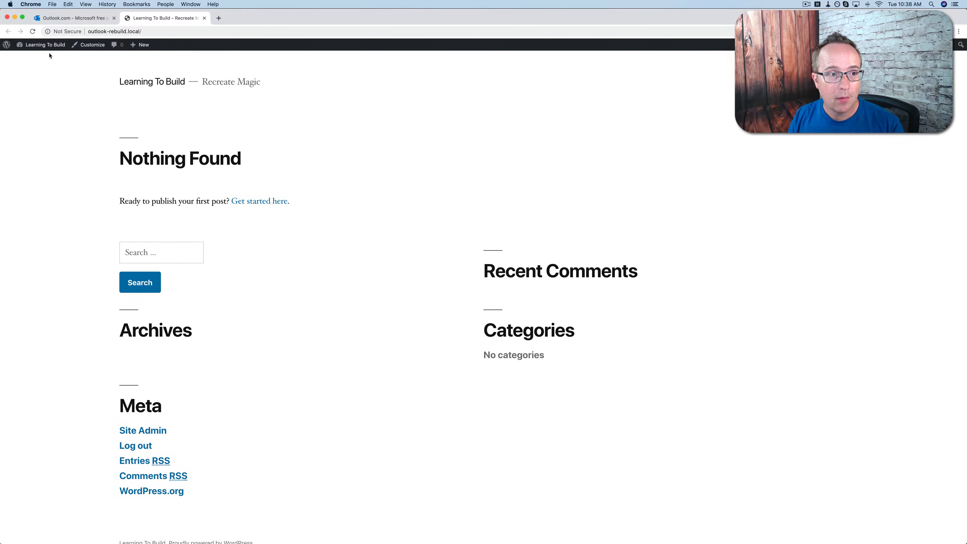
Find the Neve theme in the WordPress theme directory, then install and activate it on the Learning To Build site
click(29, 60)
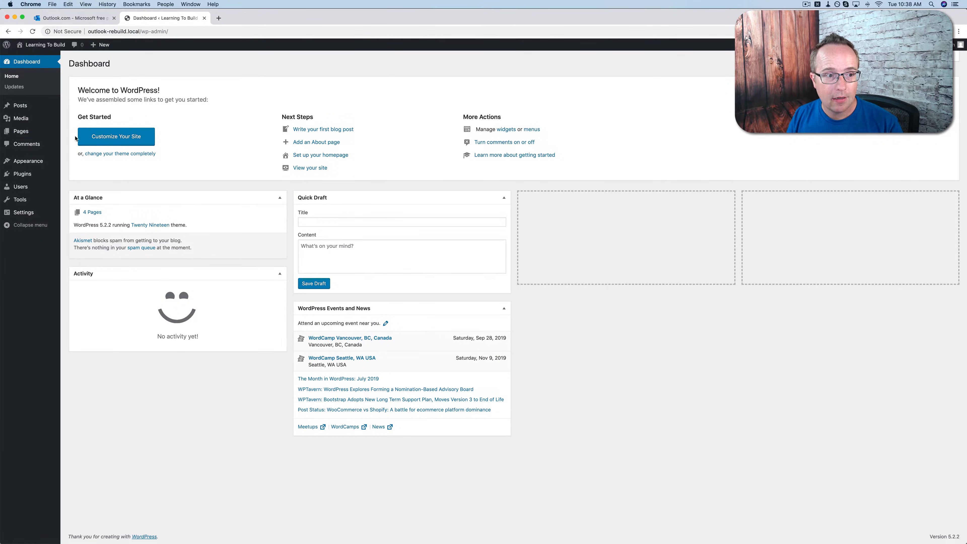
mouse_move(39, 164)
click(71, 163)
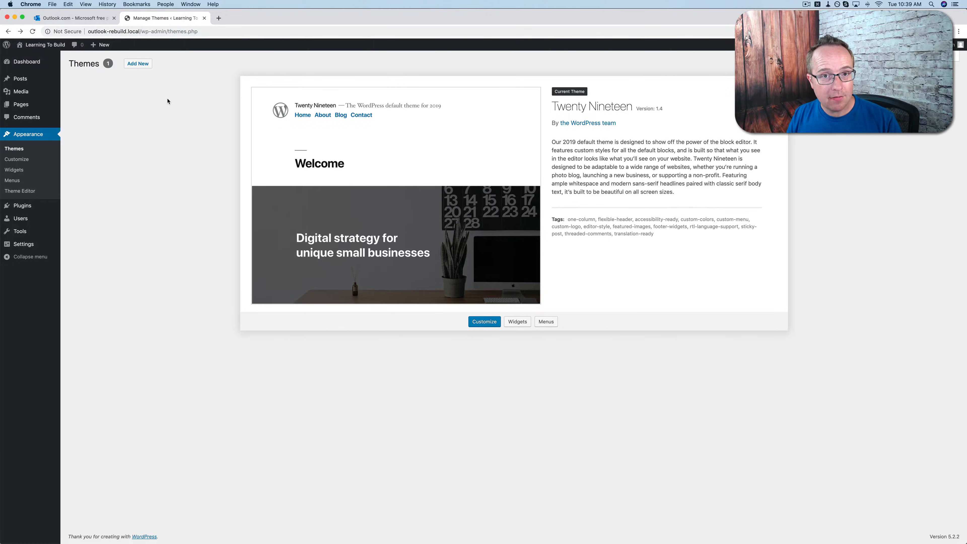
click(139, 66)
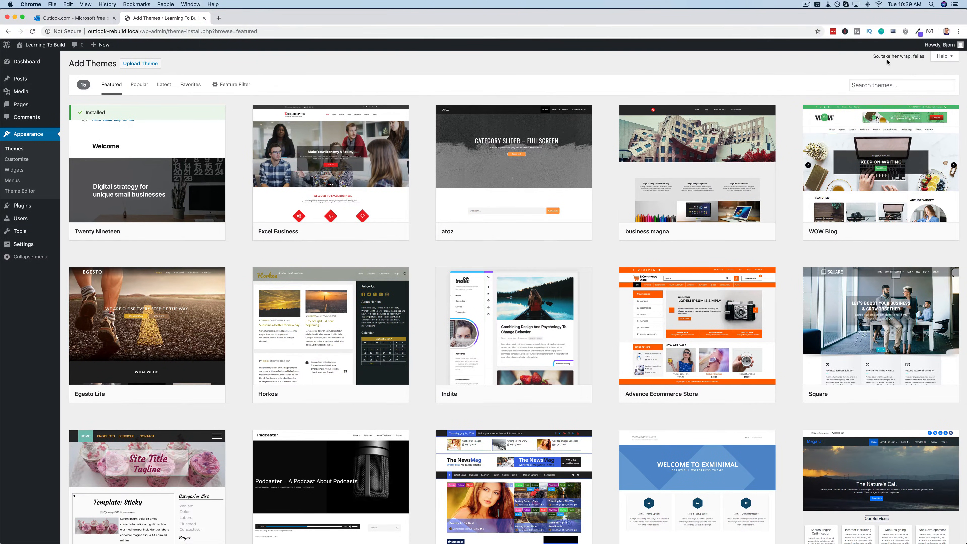
click(876, 84)
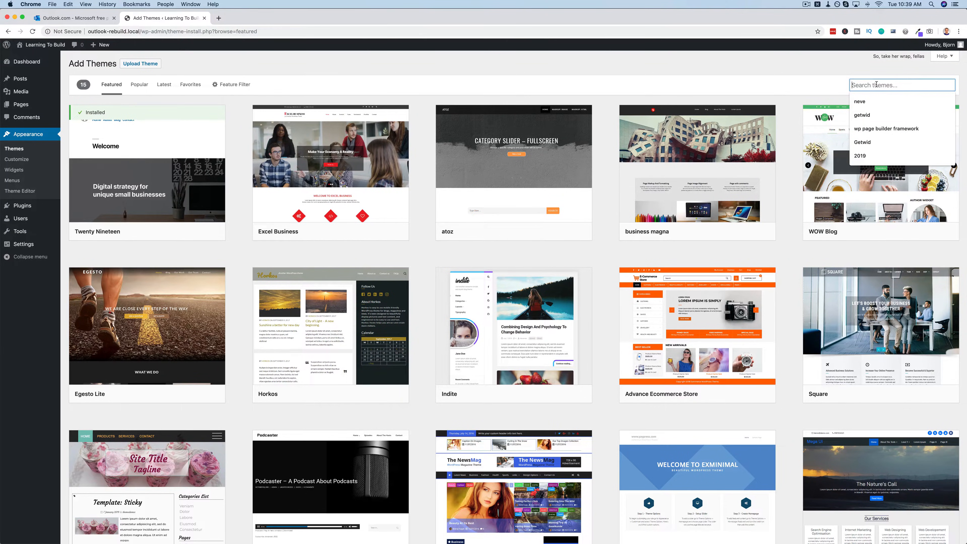
text(neve)
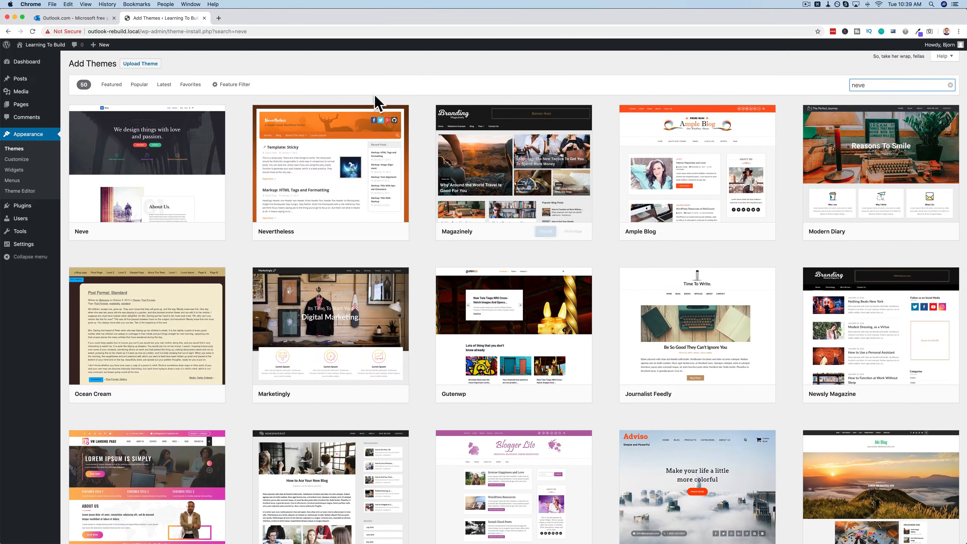
mouse_move(221, 200)
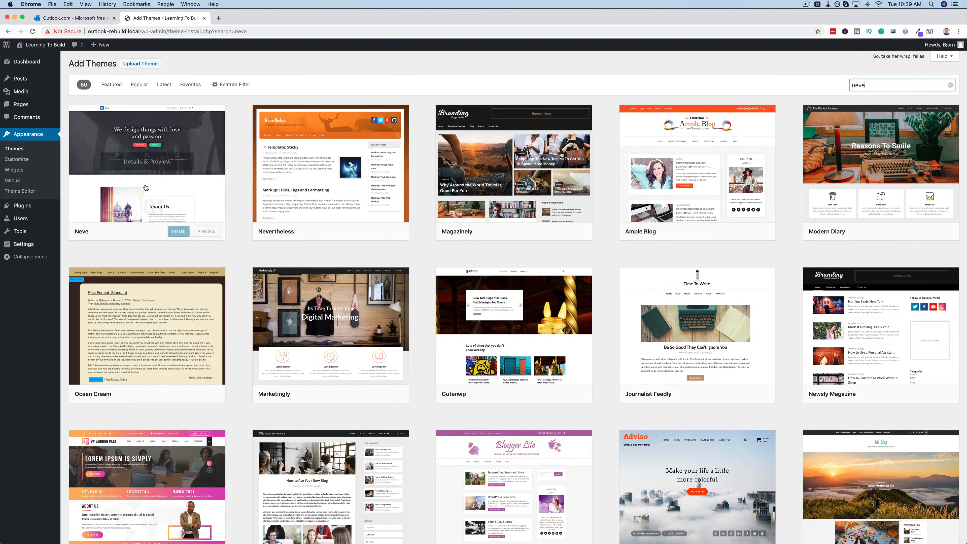
click(178, 234)
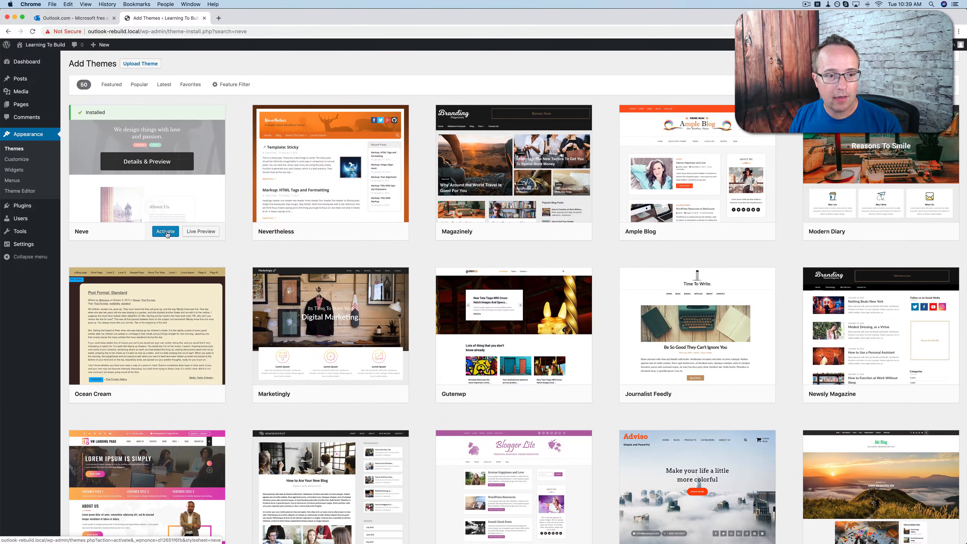
click(160, 233)
Delete the unused Twenty Nineteen theme from the installed themes
click(357, 194)
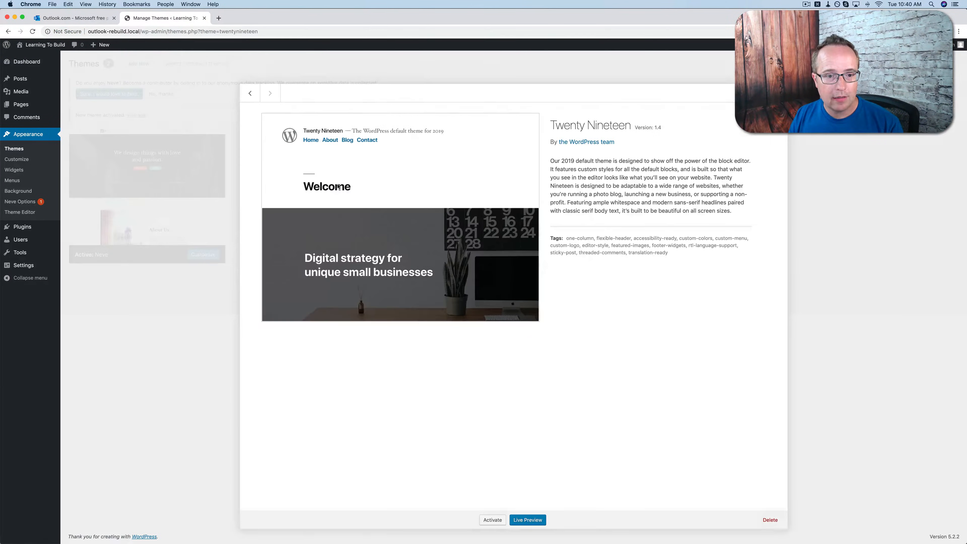
click(769, 521)
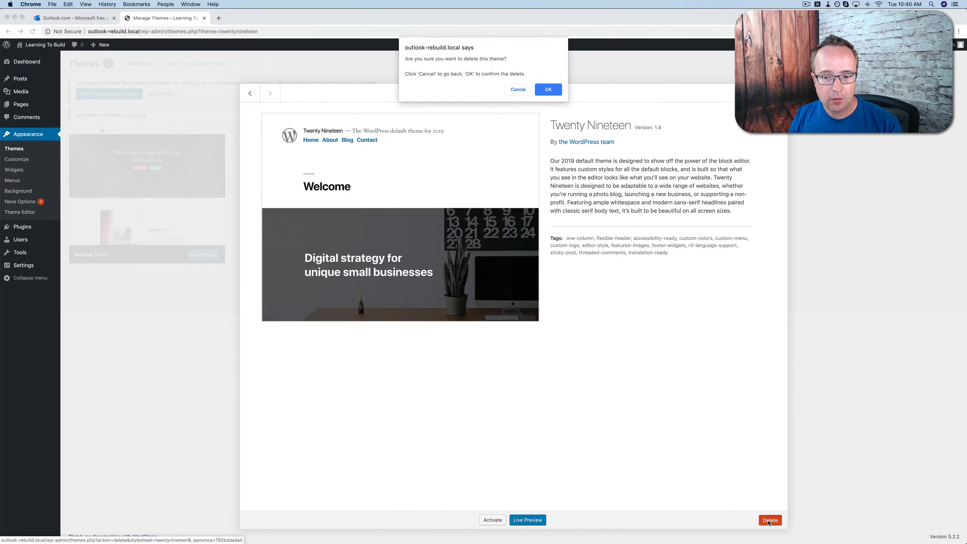
click(548, 89)
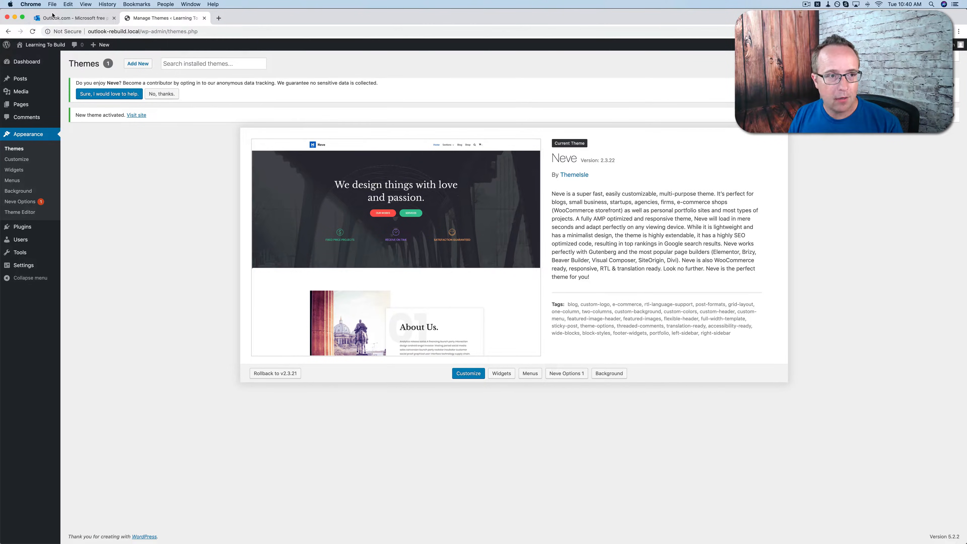
Open the site's front page in a separate browser tab to check it with the Neve theme, and return to theme management
super+click(33, 58)
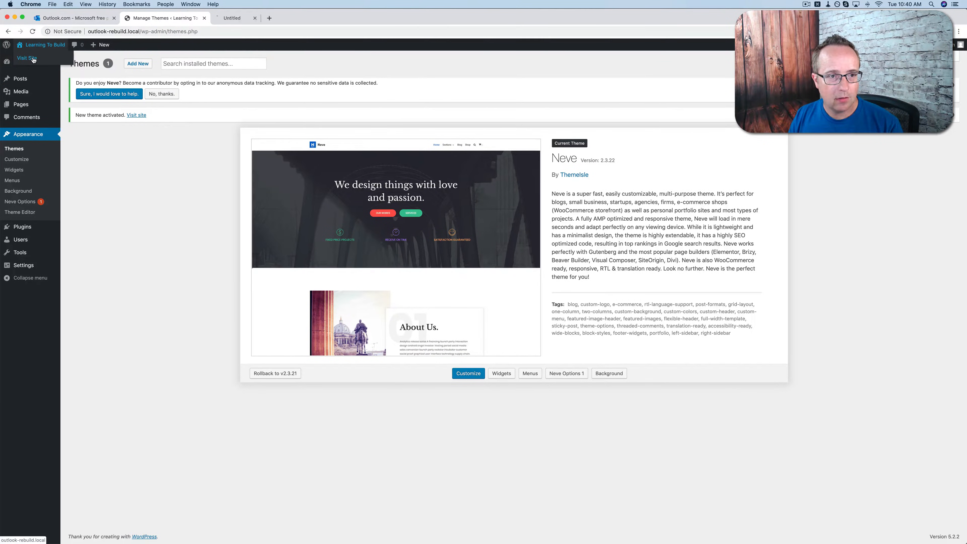
click(248, 22)
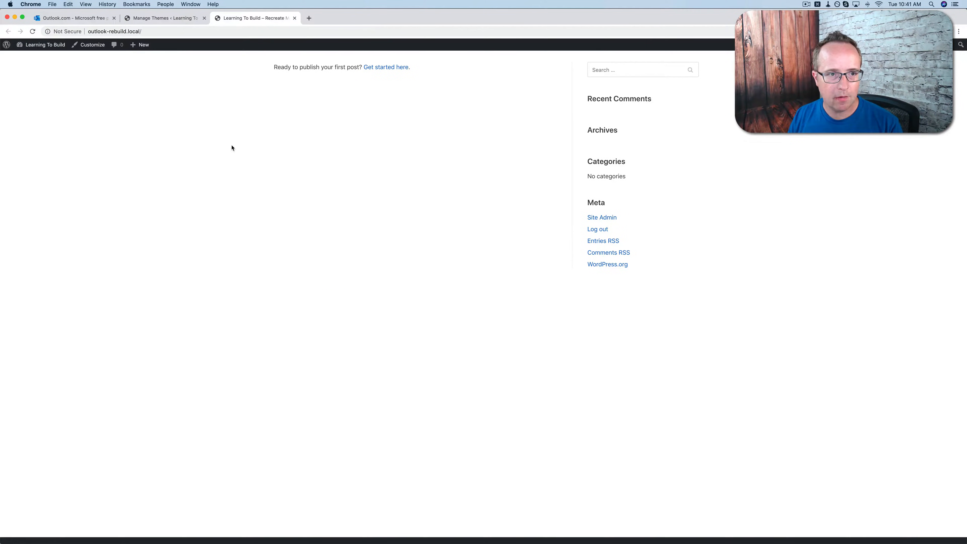
click(162, 19)
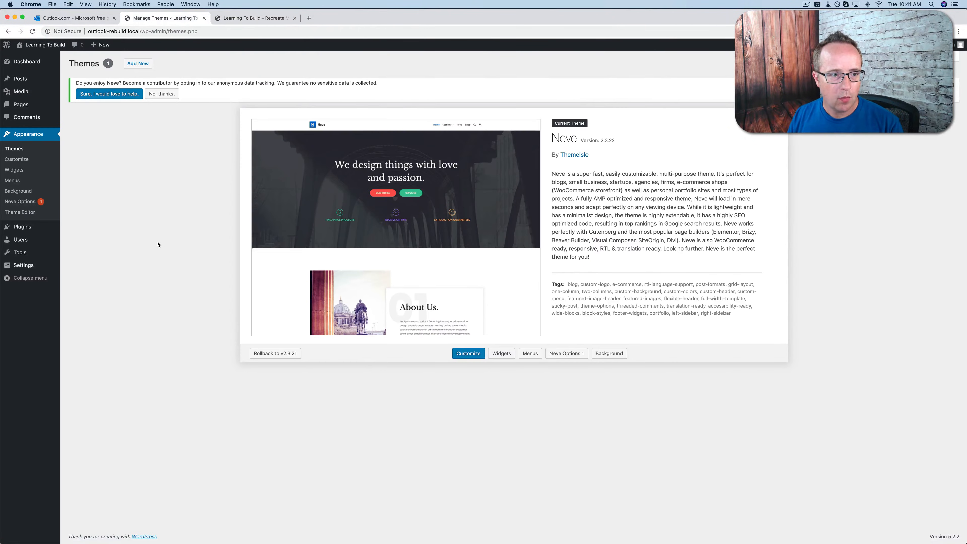
Deactivate the Akismet Anti-Spam and Hello Dolly plugins together with a bulk action
mouse_move(29, 231)
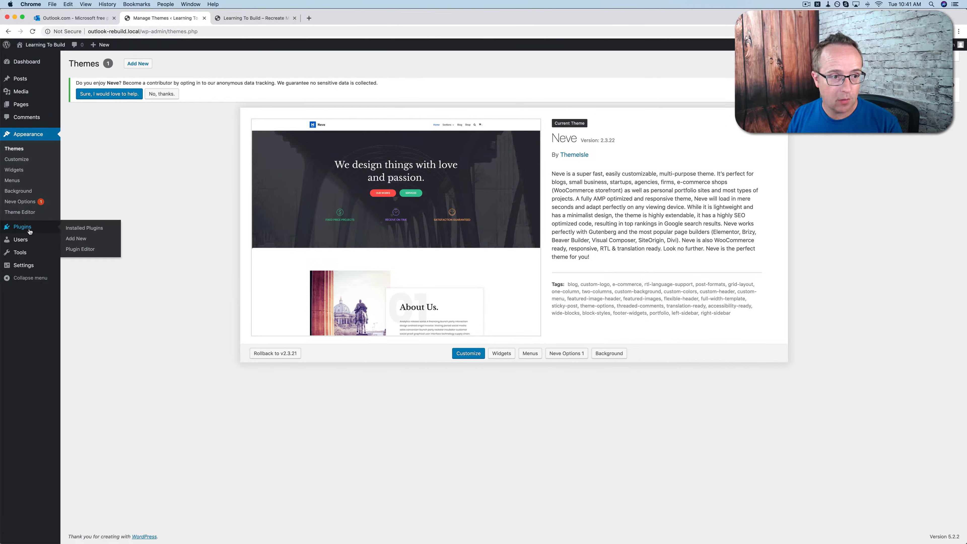
click(82, 228)
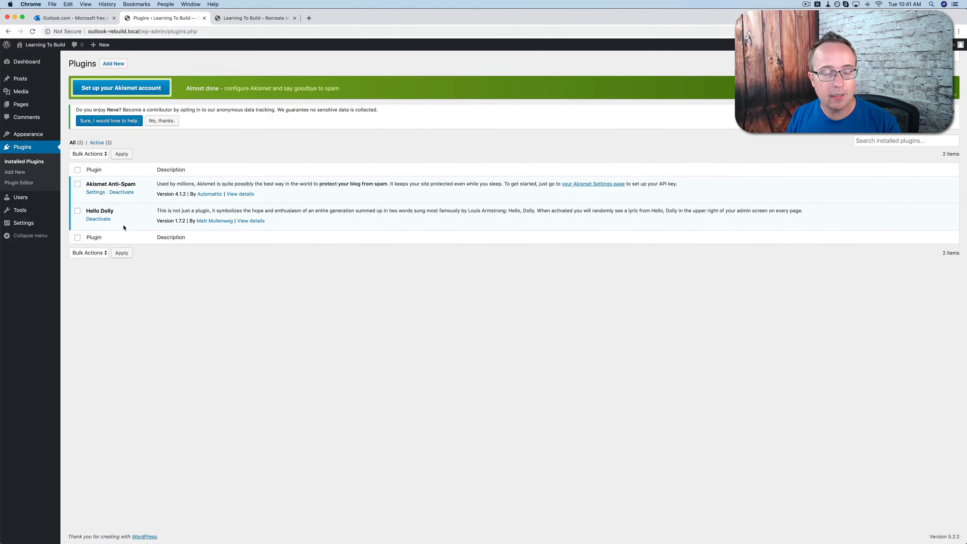
click(78, 170)
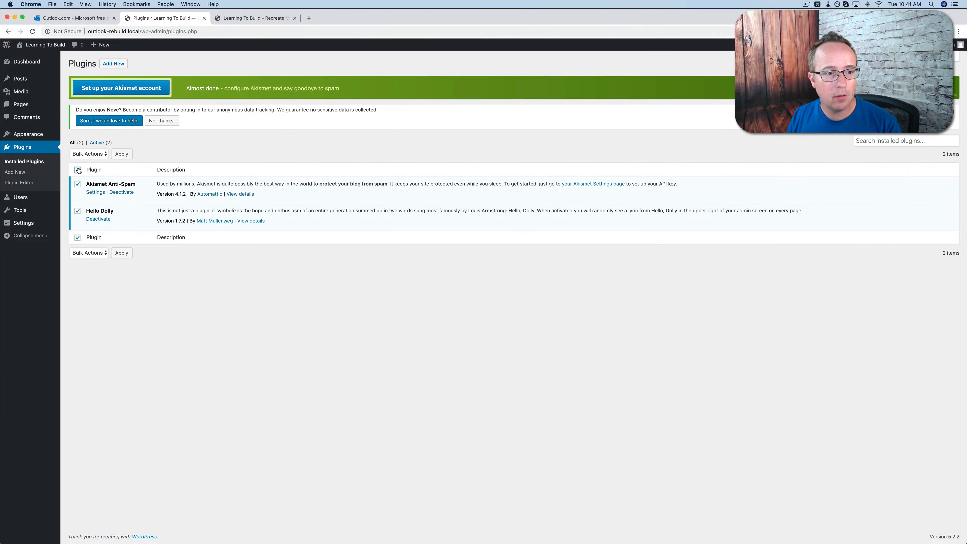
click(93, 152)
click(91, 162)
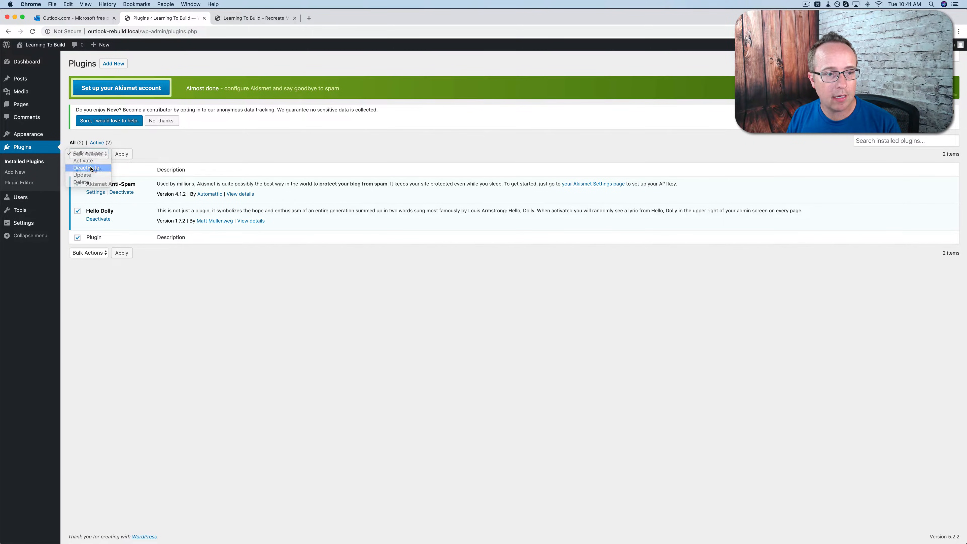
click(116, 156)
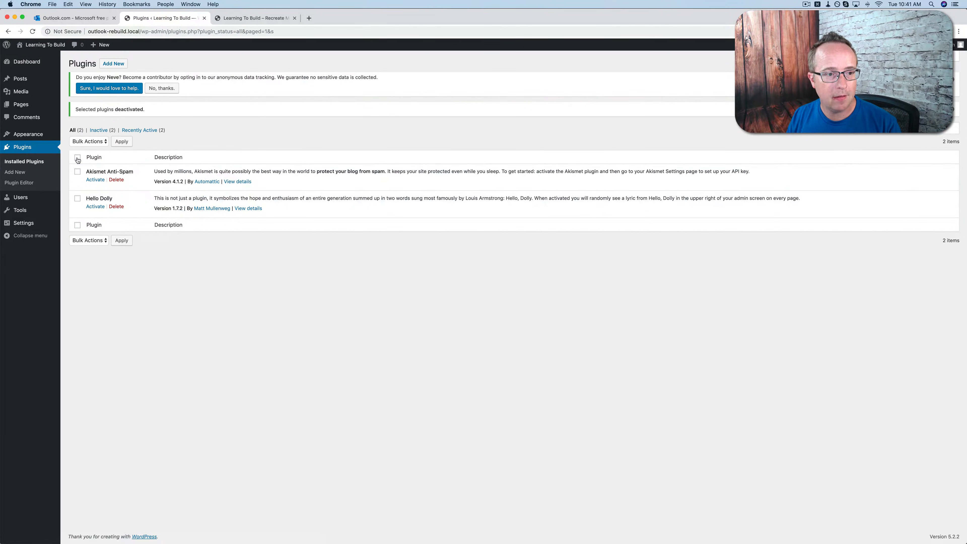
Delete both deactivated plugins, Akismet Anti-Spam and Hello Dolly, including their data
click(78, 159)
click(89, 142)
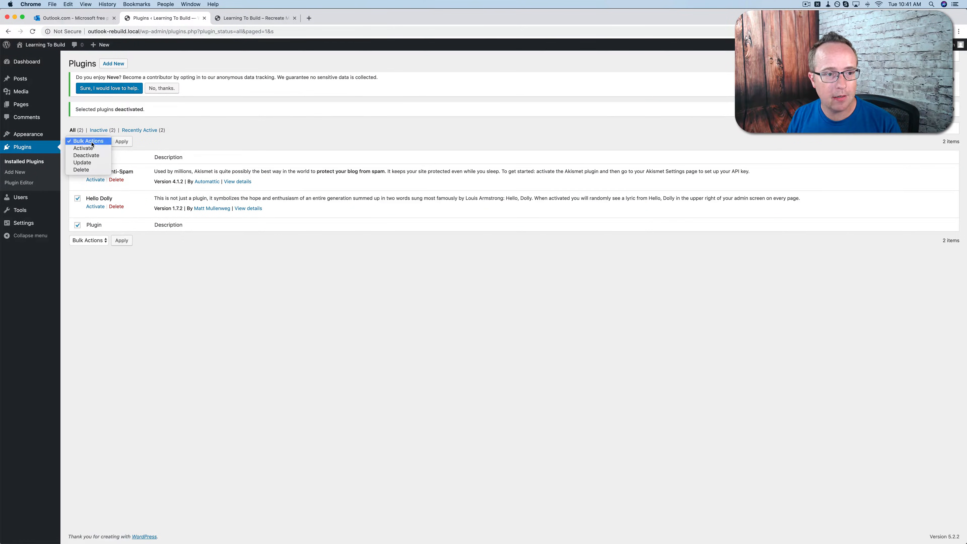
click(87, 169)
click(122, 142)
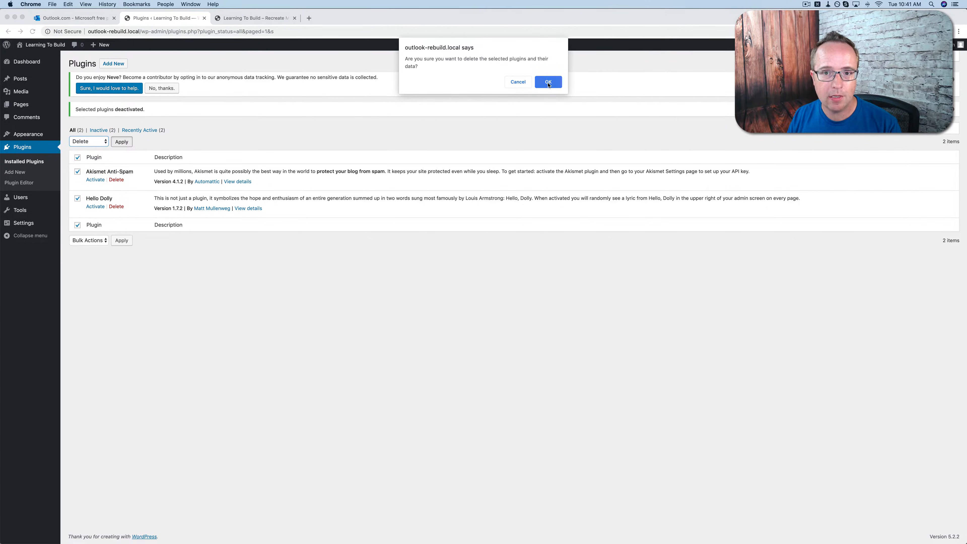
click(548, 83)
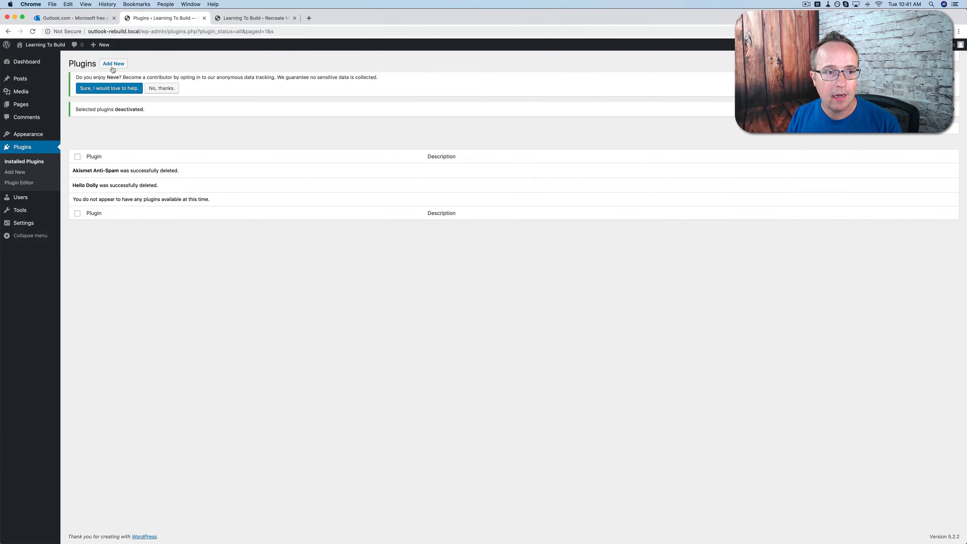
Find the Optimole image optimization and lazy load plugin in the plugin directory, install it and activate it
click(113, 64)
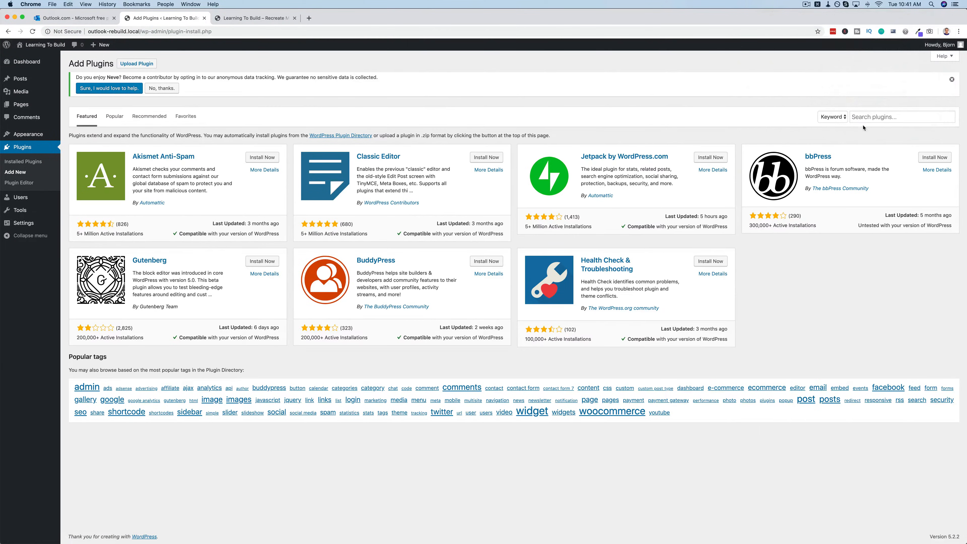
click(870, 116)
text(optimio)
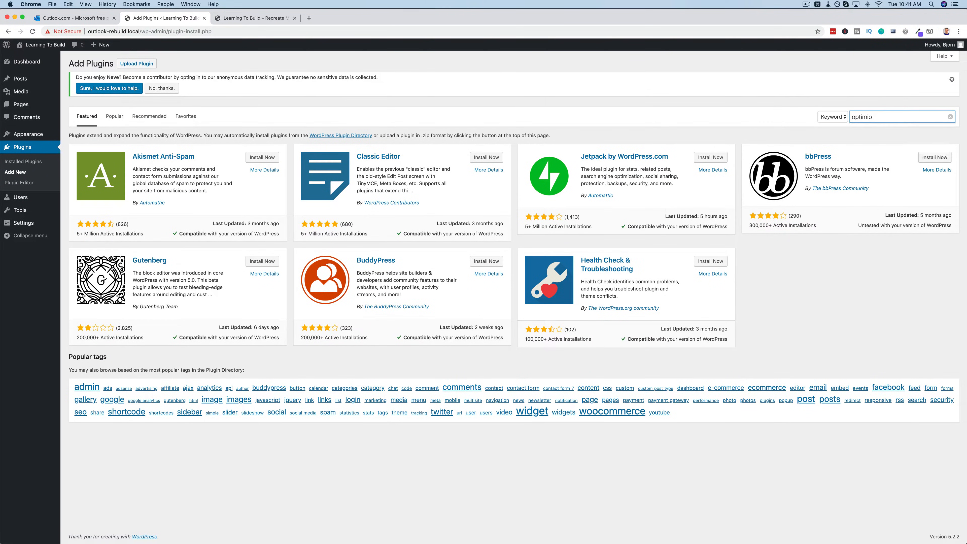
key(BackSpace)
text(k)
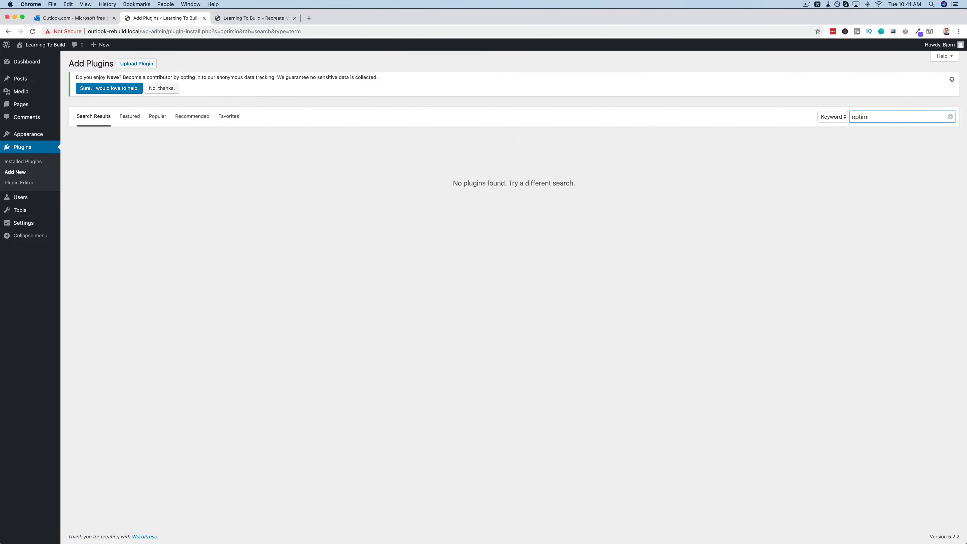
key(BackSpace)
text(ole)
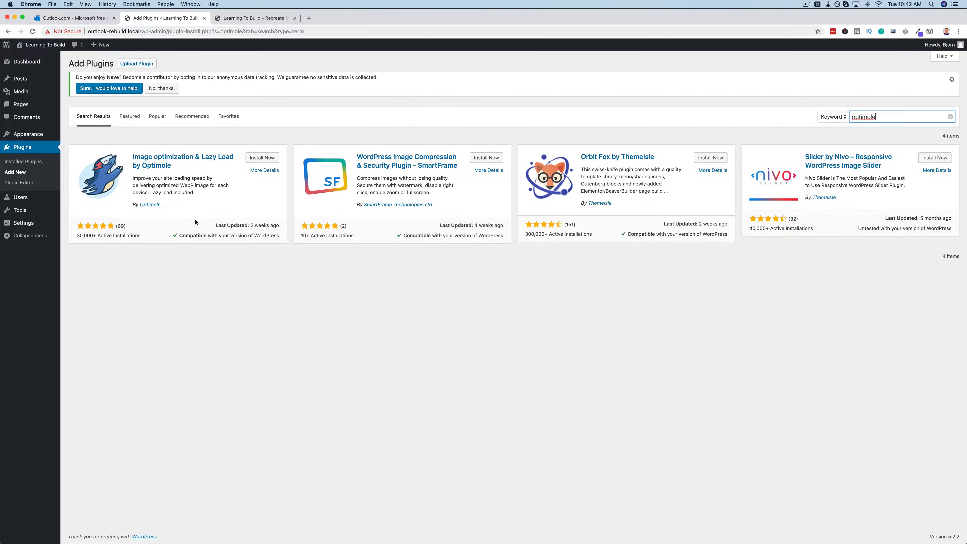
click(257, 162)
click(258, 159)
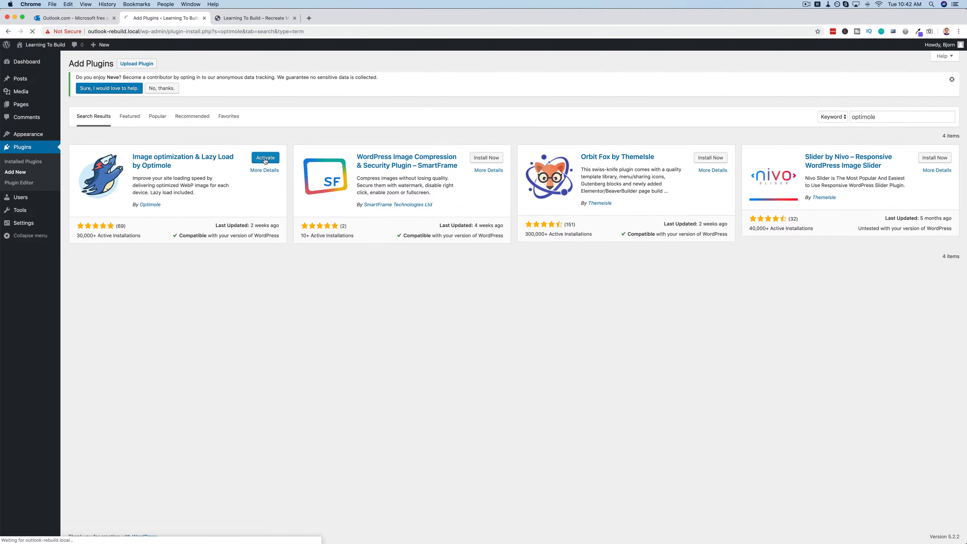
Open the Optimole setup page and choose to connect with an existing API key instead of registering an email address
mouse_move(53, 92)
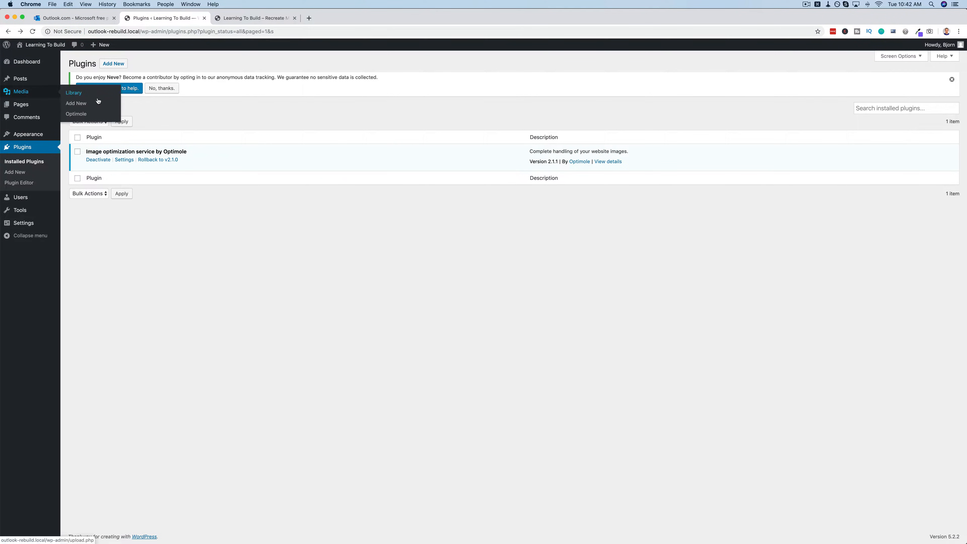
click(76, 114)
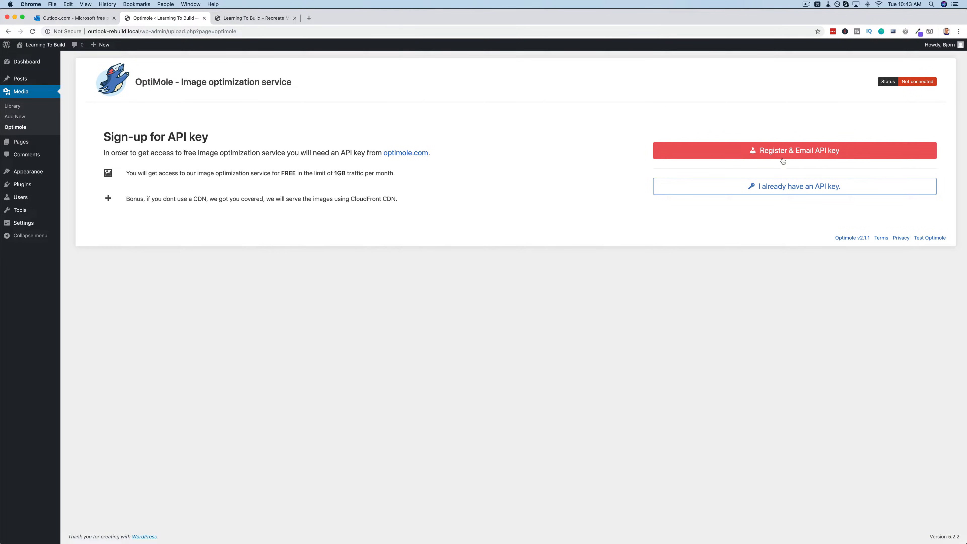
click(822, 155)
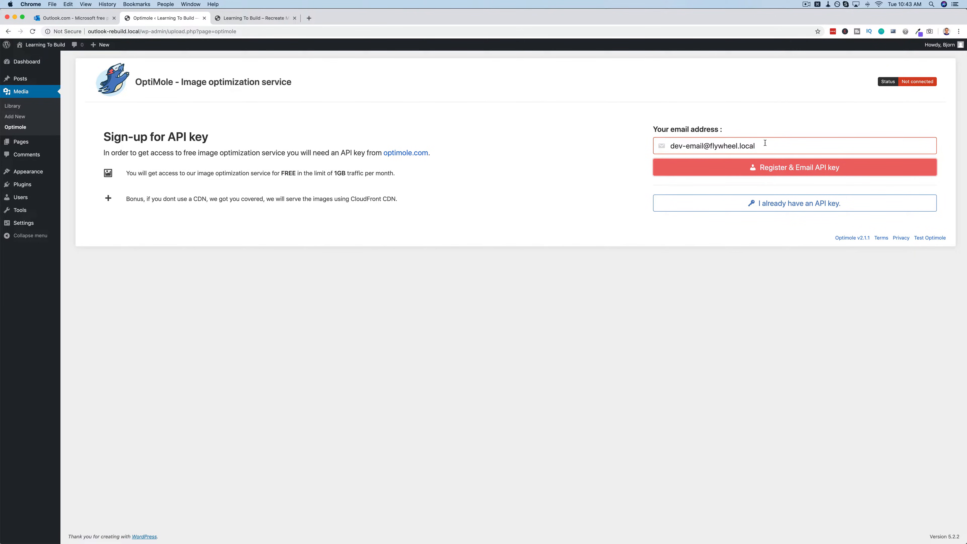
drag(765, 143, 642, 147)
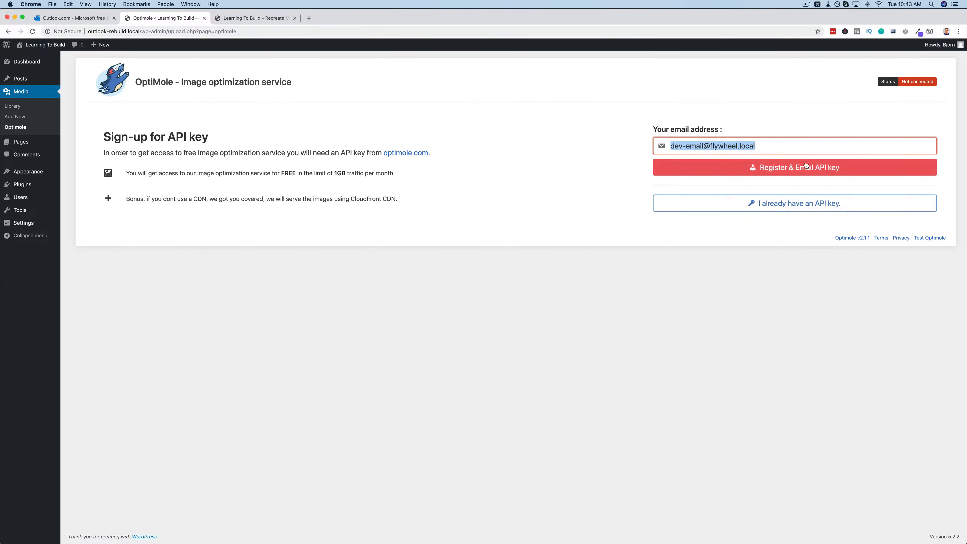
click(783, 205)
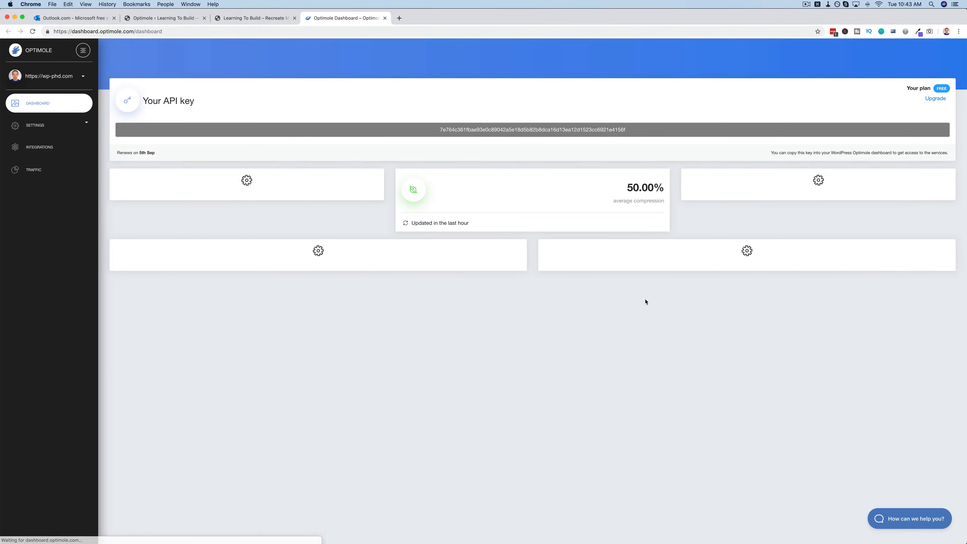
Copy the API key from the Optimole account dashboard and return to the plugin's connection page in WordPress
double_click(562, 130)
right_click(562, 130)
click(572, 147)
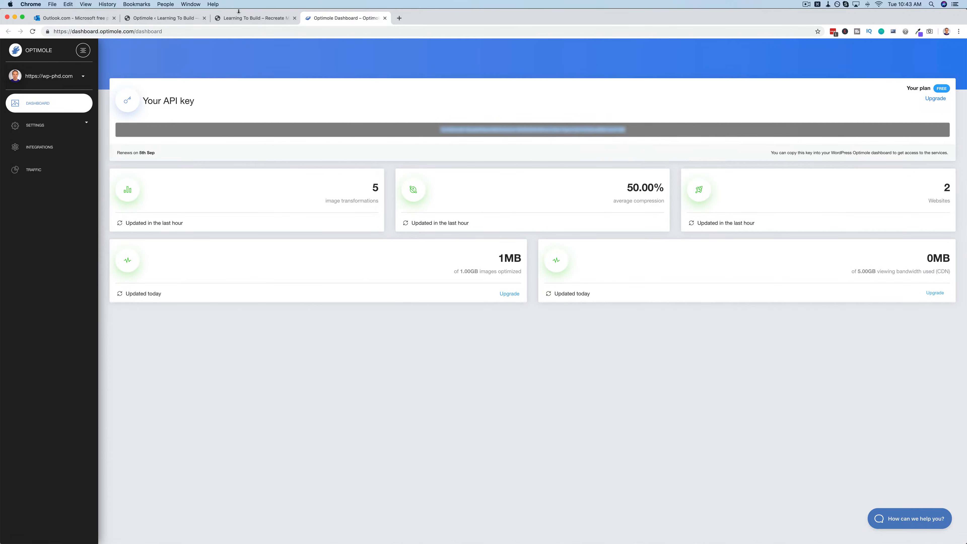
click(234, 21)
click(168, 17)
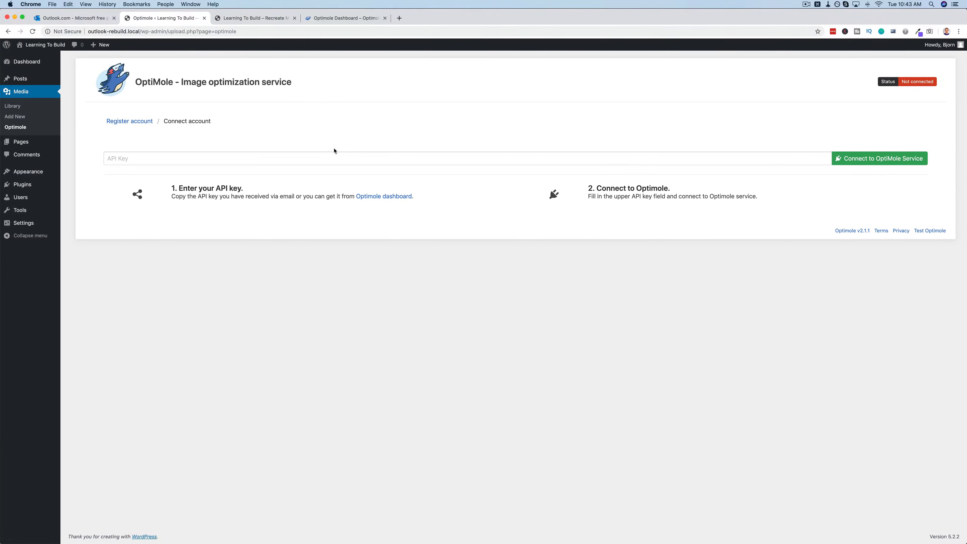
Paste the API key into the plugin's API key field and connect the site to the Optimole service
click(332, 158)
key(super+v)
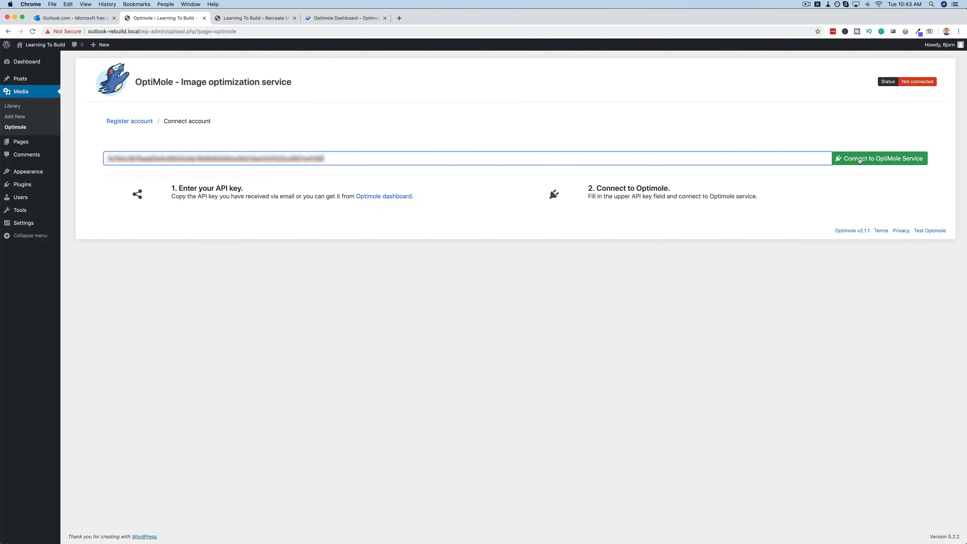
click(860, 159)
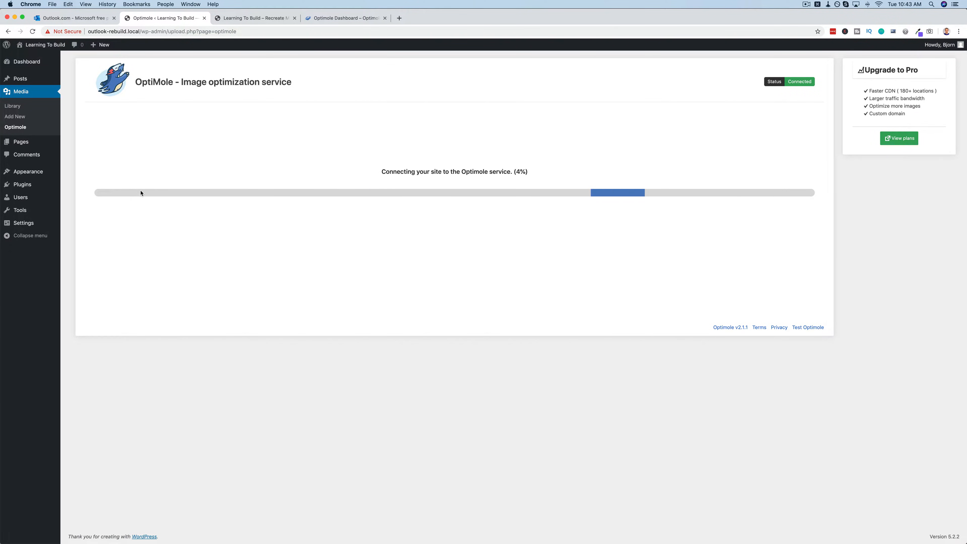
drag(352, 170, 530, 174)
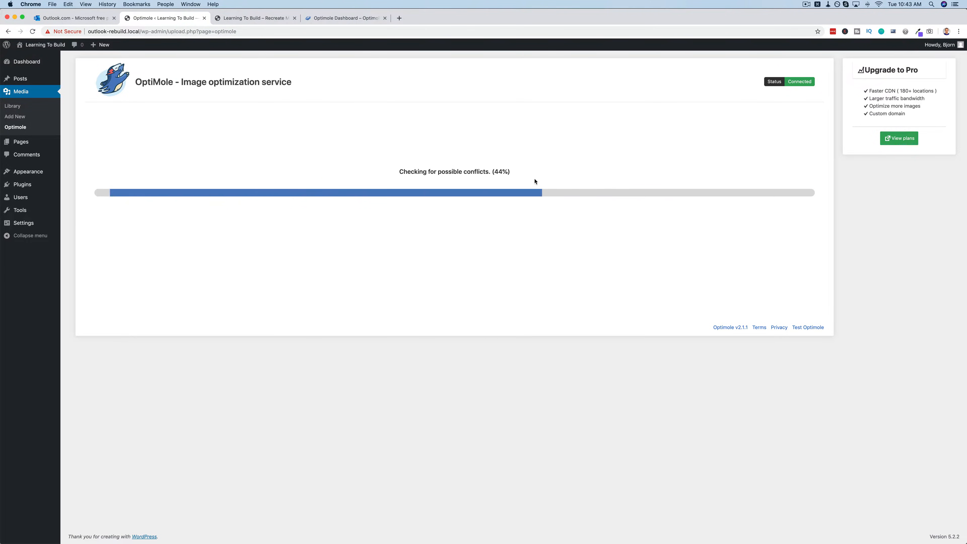
drag(536, 182, 482, 175)
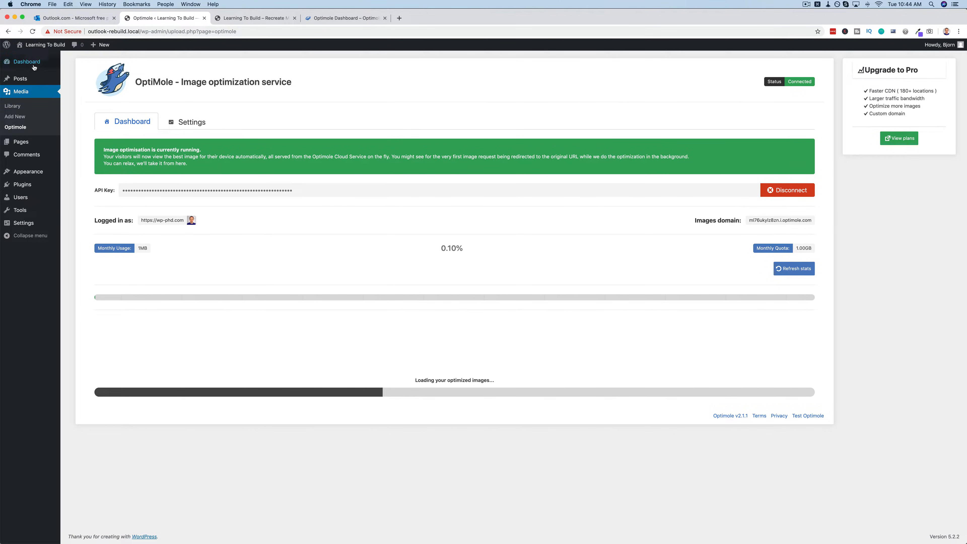
Search the plugin directory for "elementor", then install and activate the Elementor Page Builder plugin
click(21, 185)
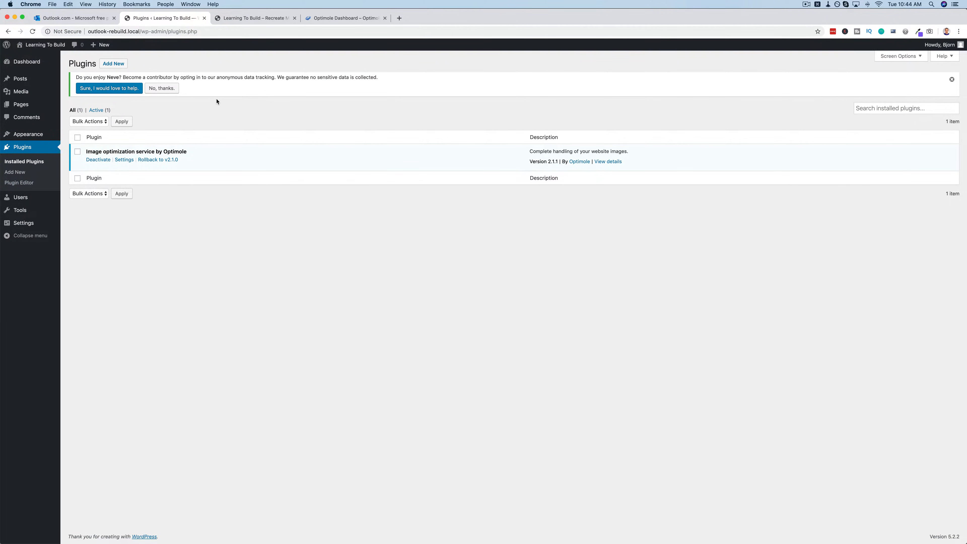
click(114, 64)
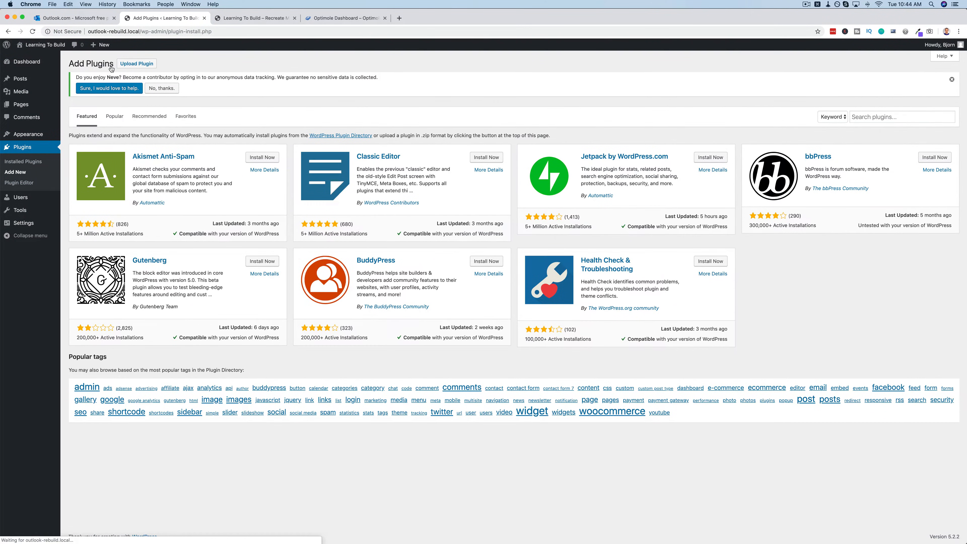
click(880, 116)
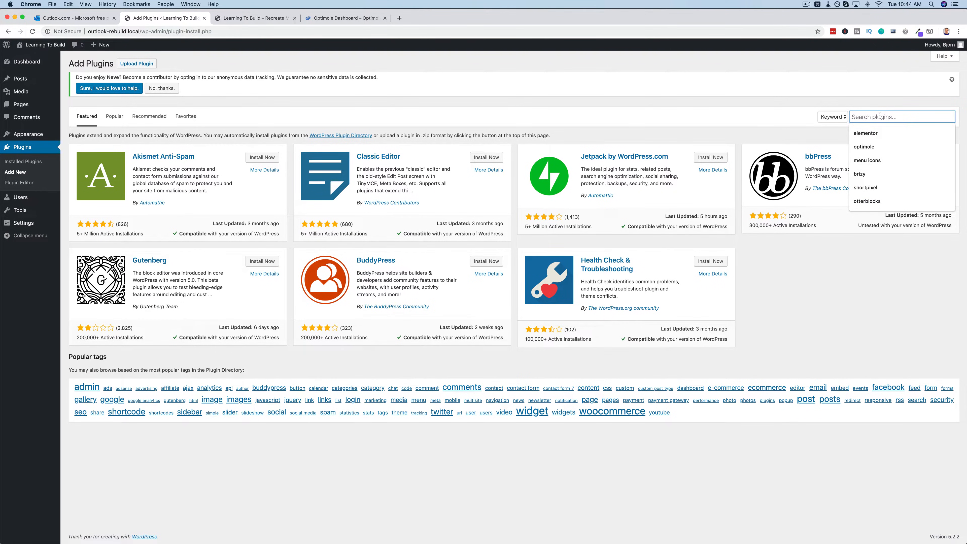
text(elem)
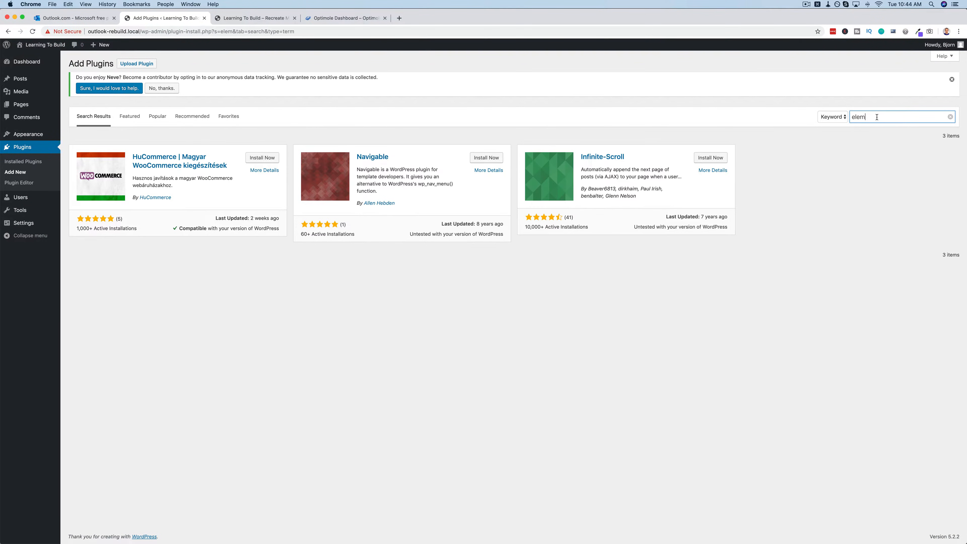
text(entor)
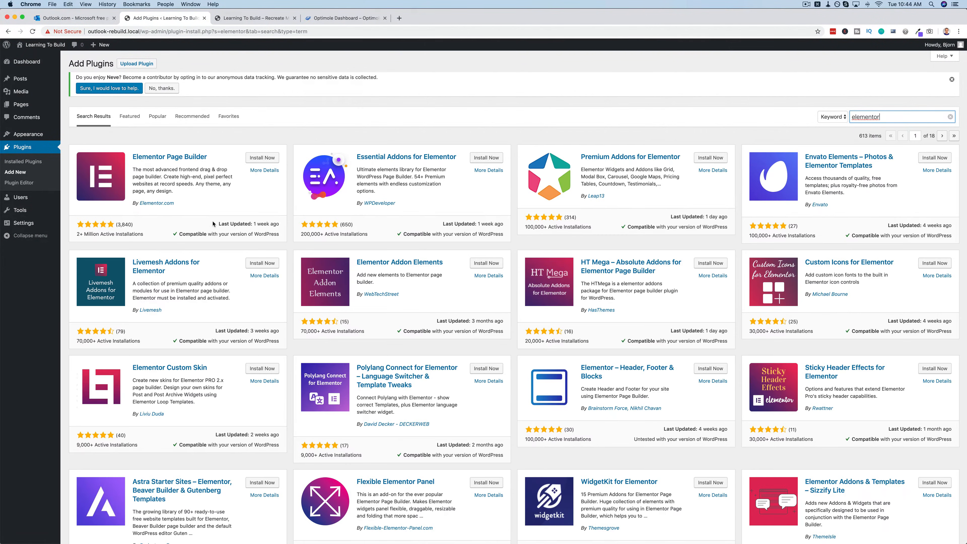
click(260, 158)
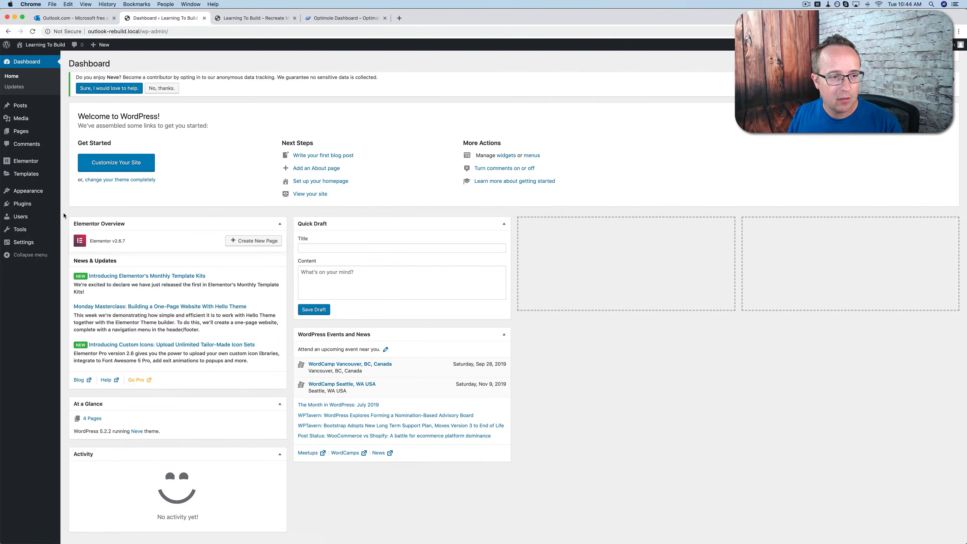
Download the Elementor Pro plugin from the account page on elementor.com in a new browser tab, and close that tab
mouse_move(42, 174)
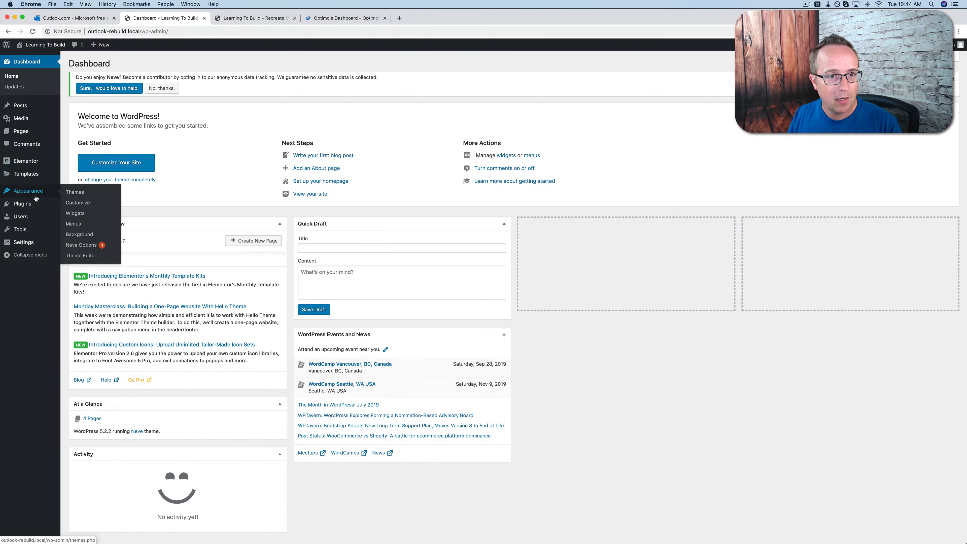
click(399, 17)
text(elementor.com)
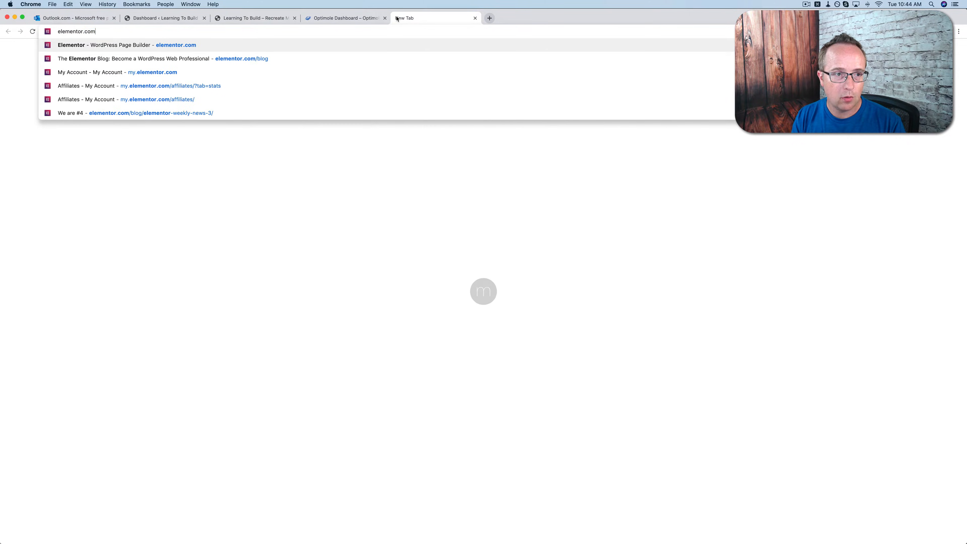
key(Return)
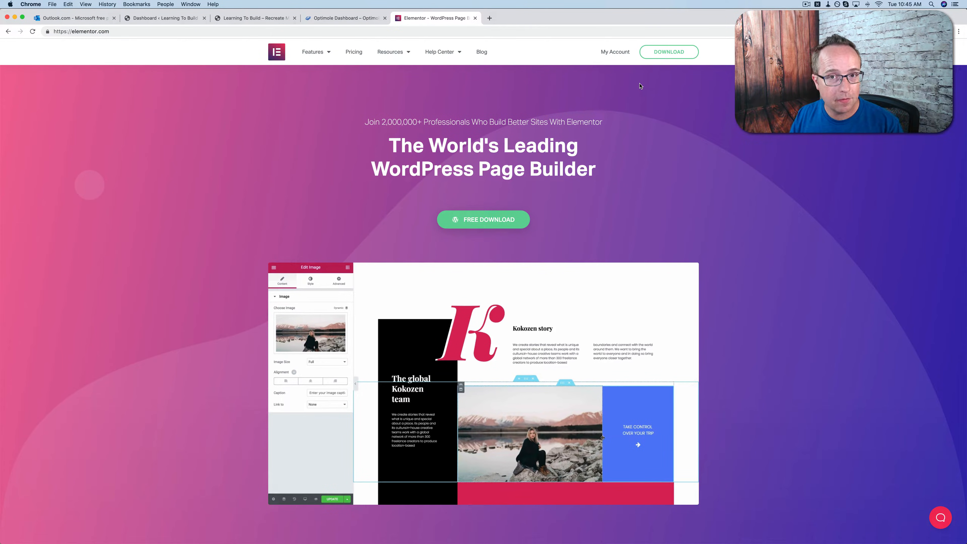
click(617, 53)
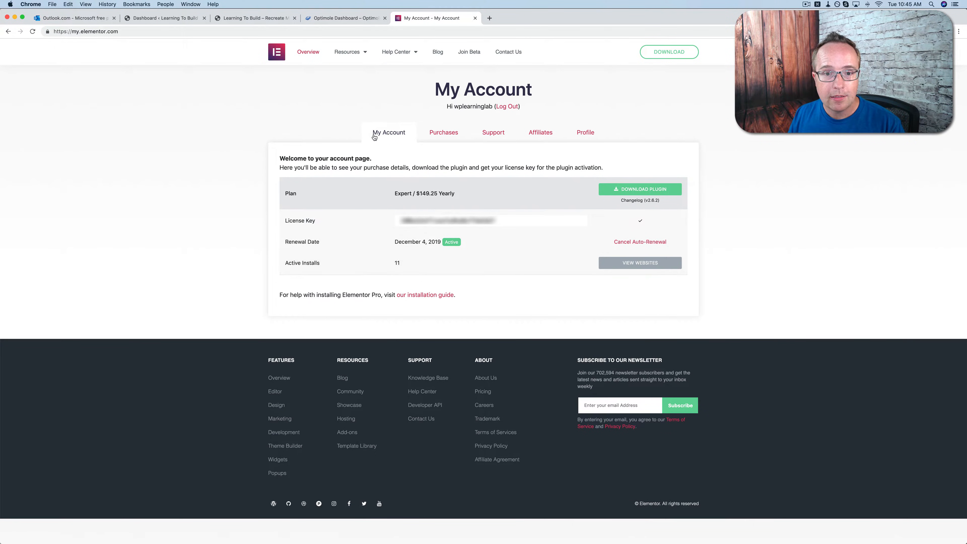
click(642, 190)
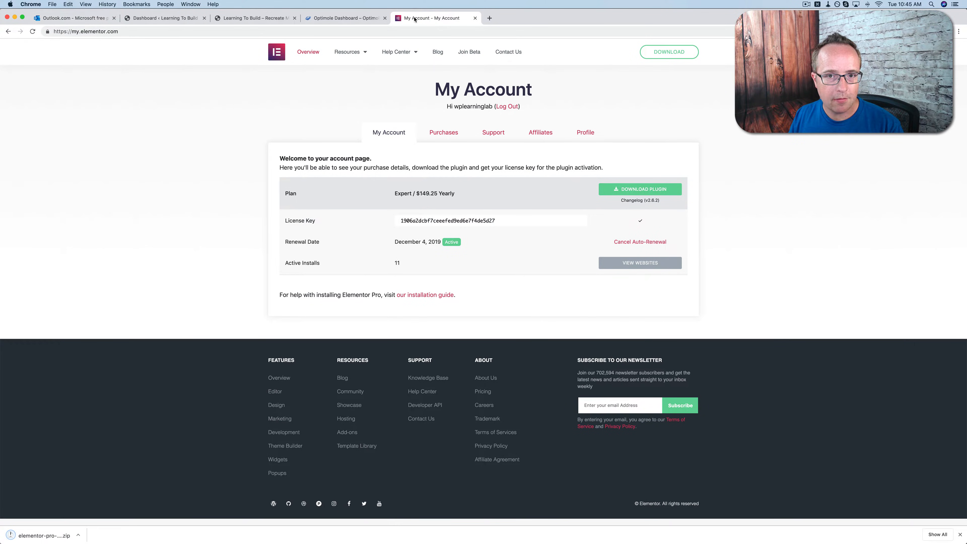
click(475, 18)
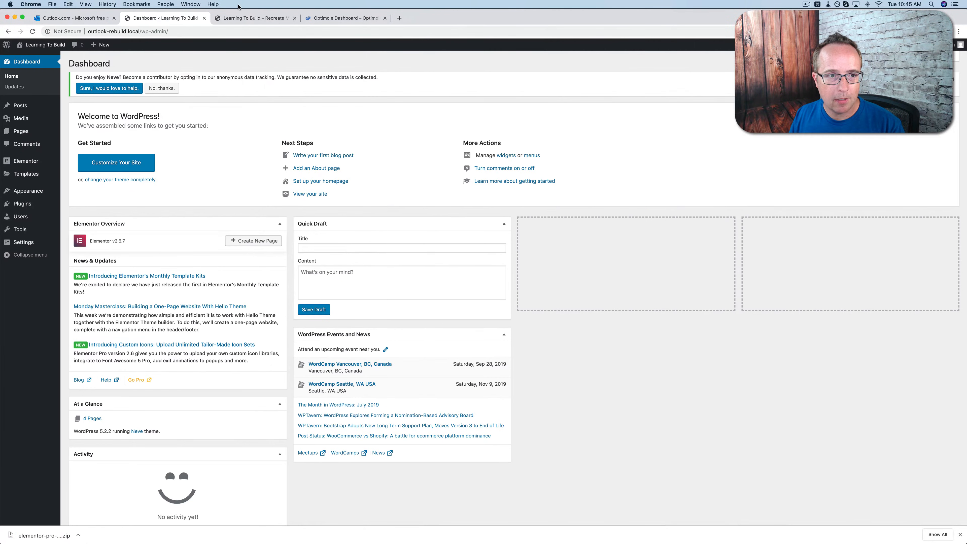
Upload elementor-pro-2.6.2.zip from the Downloads folder as a new plugin and install it
mouse_move(27, 204)
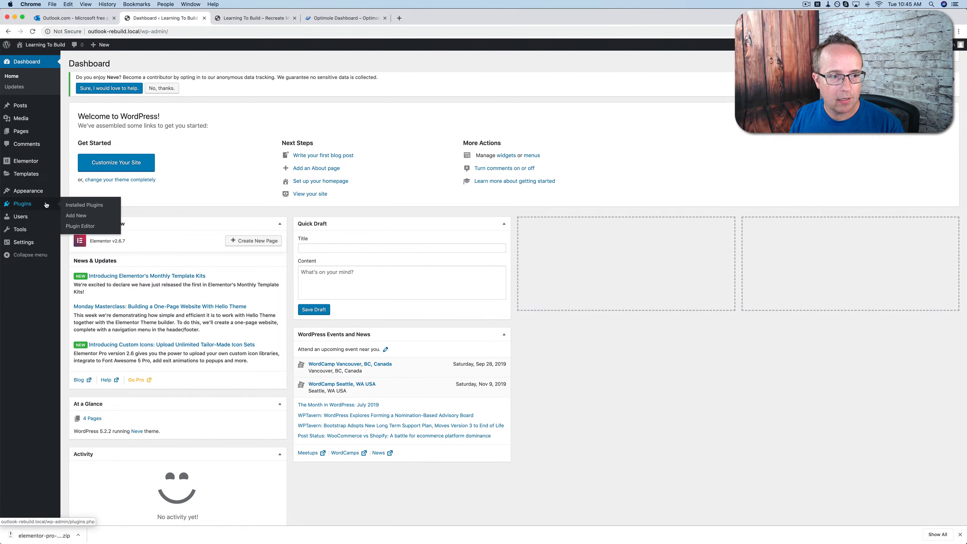
click(76, 216)
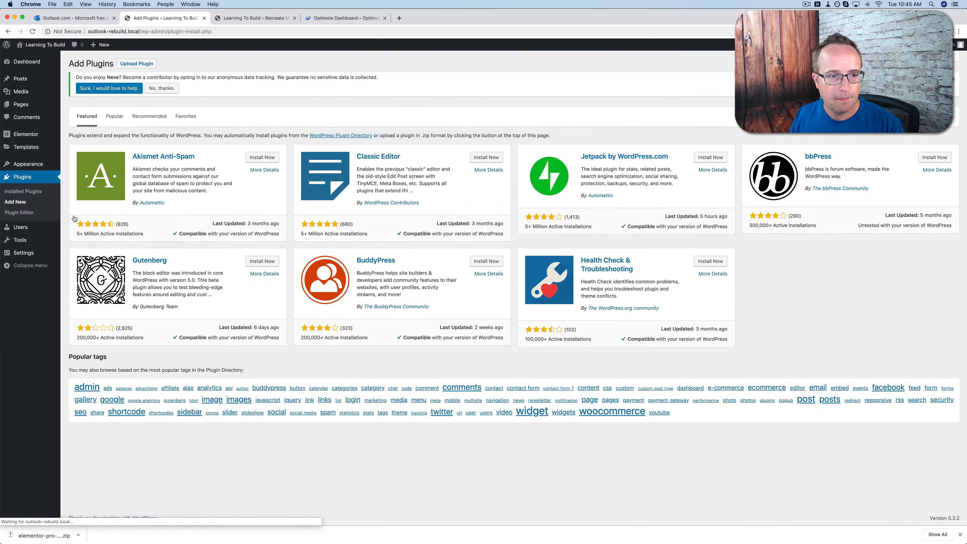
click(137, 63)
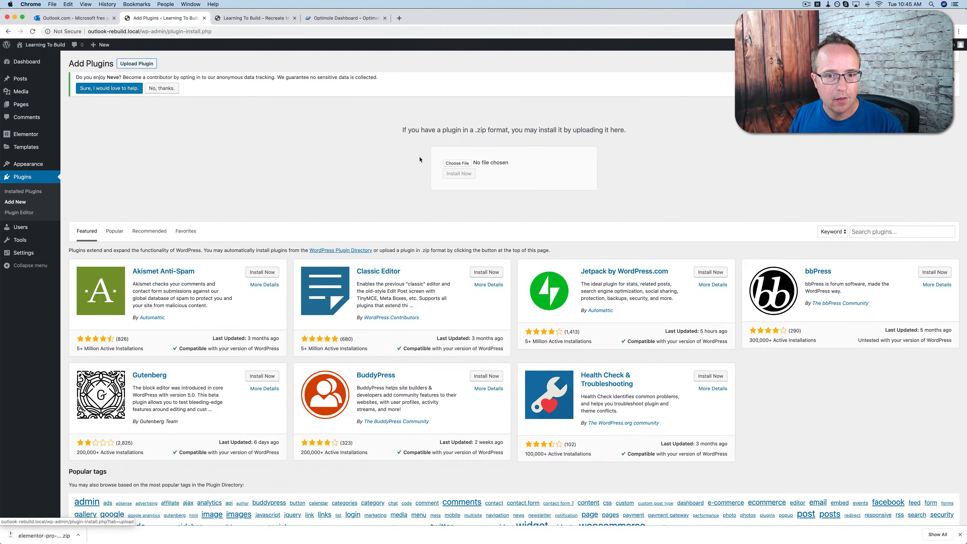
click(458, 163)
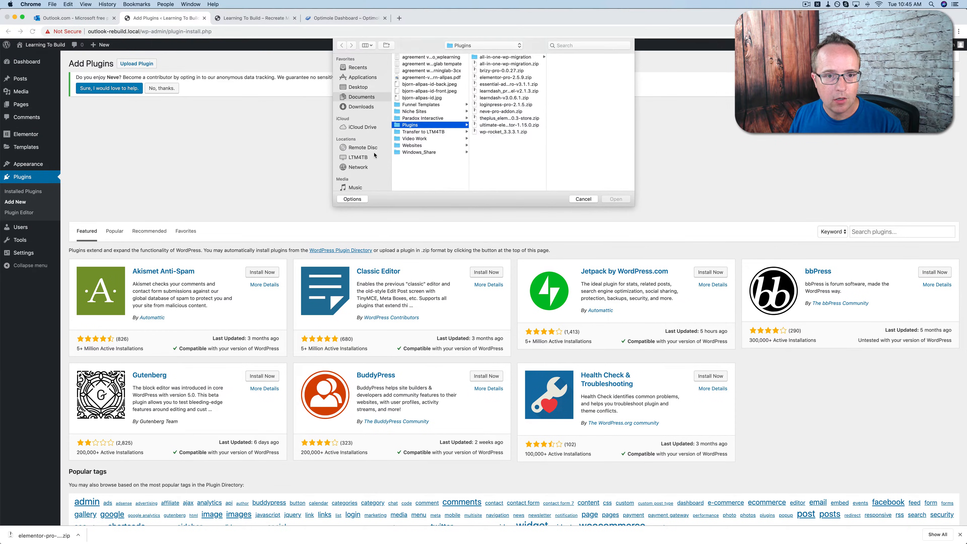
click(361, 107)
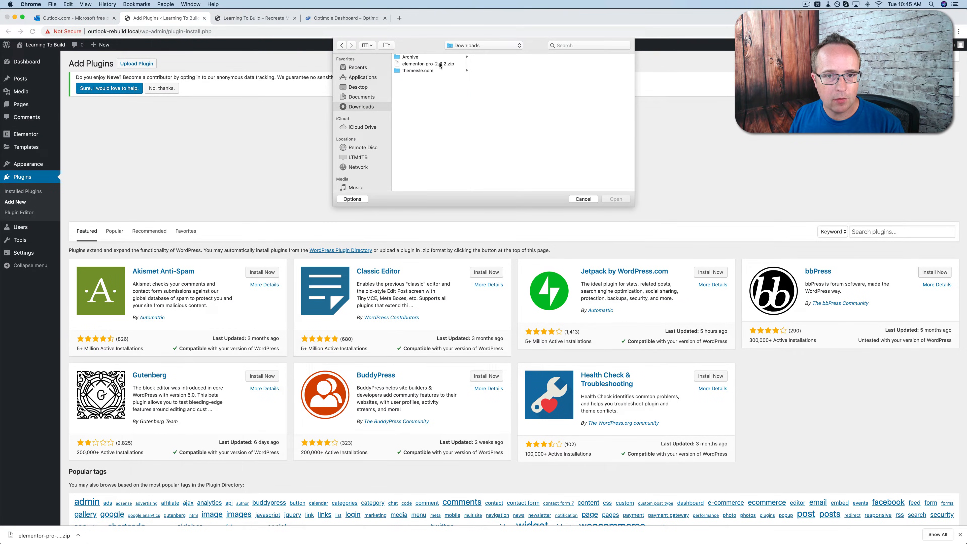
click(441, 65)
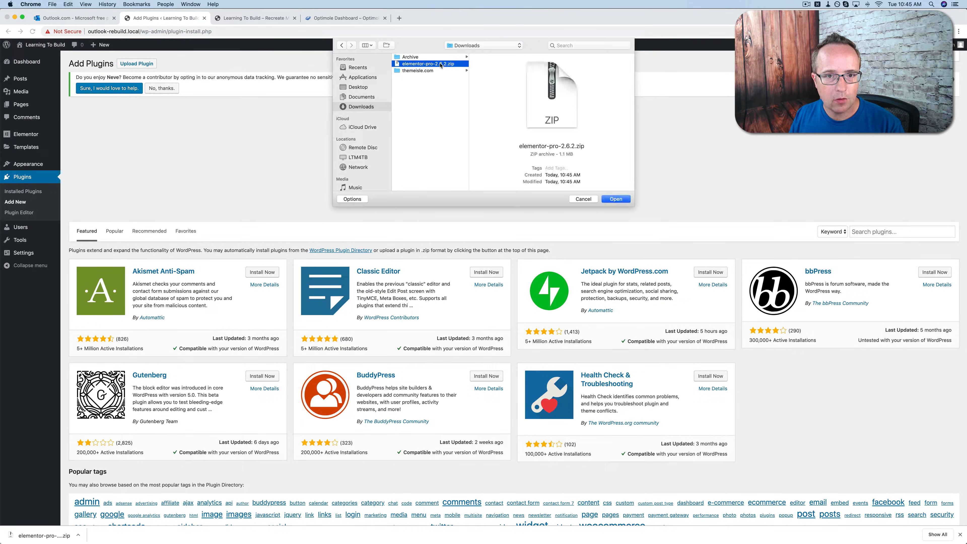
click(610, 199)
click(459, 173)
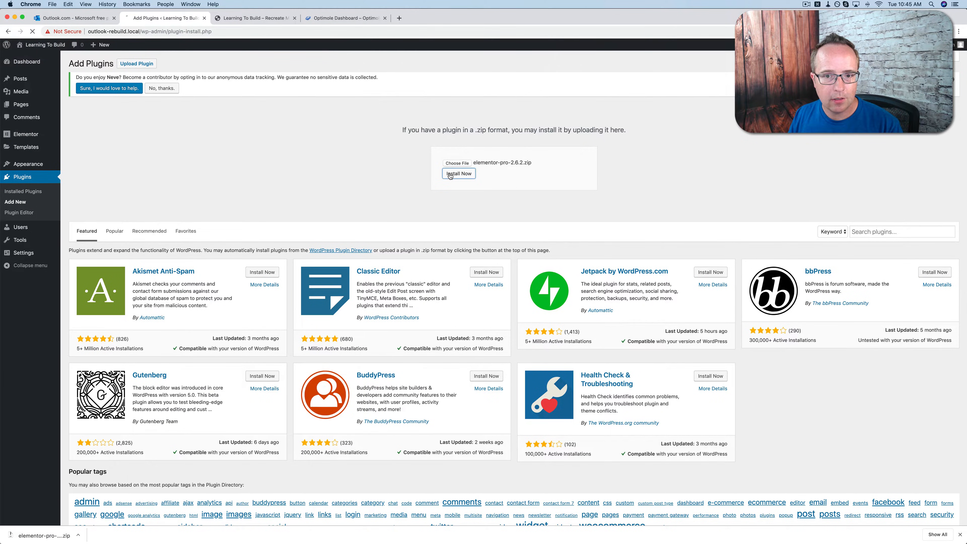
Activate the Elementor Pro plugin and connect the site to the Elementor account to activate its license
click(81, 144)
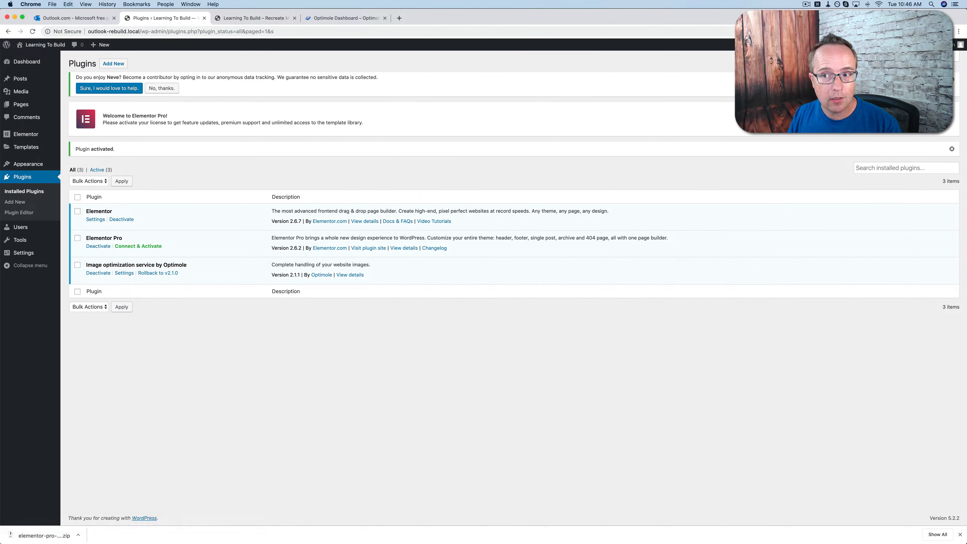
click(923, 119)
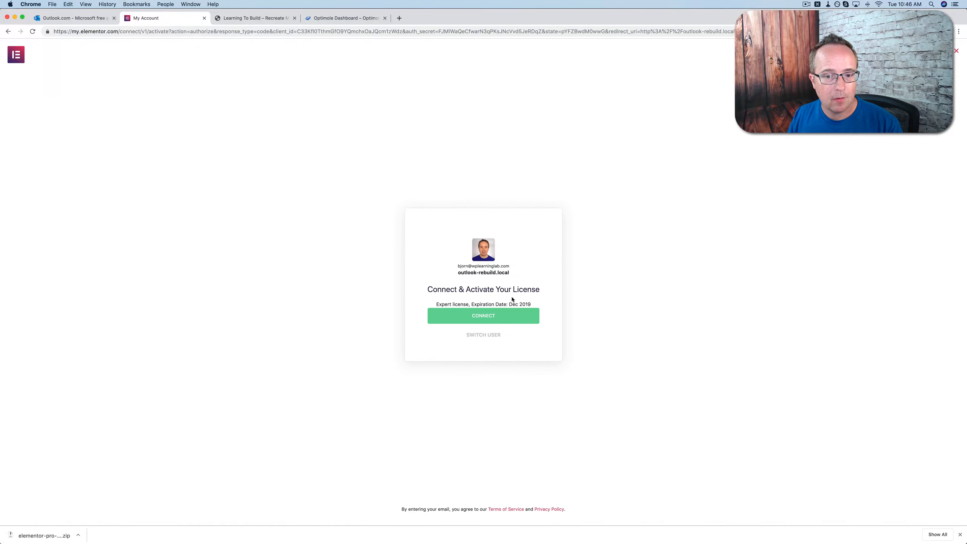
click(482, 320)
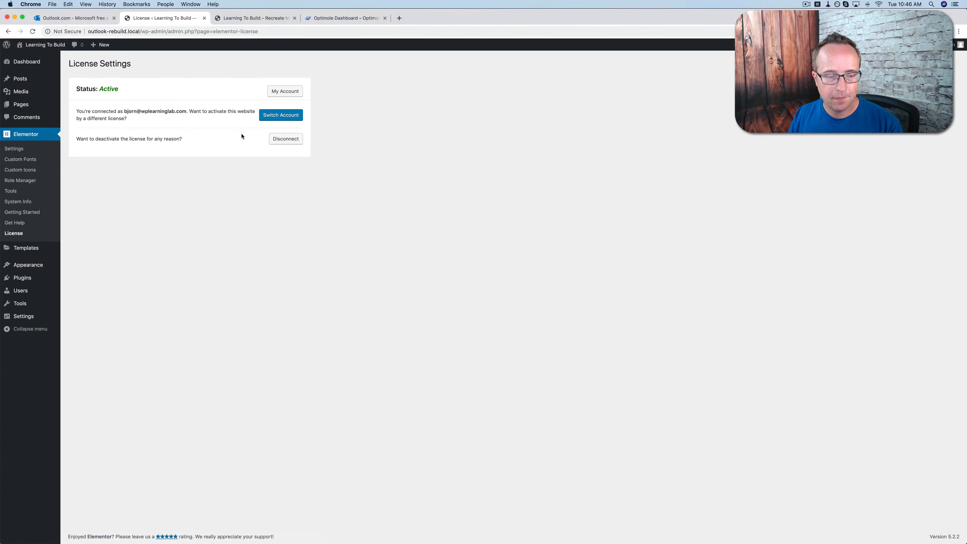
Review the hero area of the Outlook.com reference page, then close the Learning To Build front page and Optimole Dashboard tabs
key(super+equal)
key(super+equal)
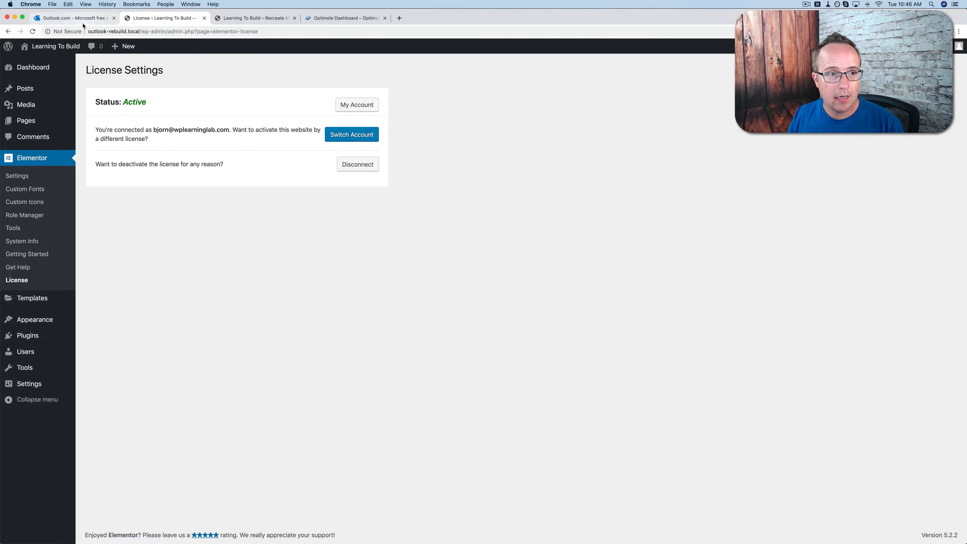
click(76, 17)
scroll(138, 137, up, 10)
scroll(138, 137, up, 15)
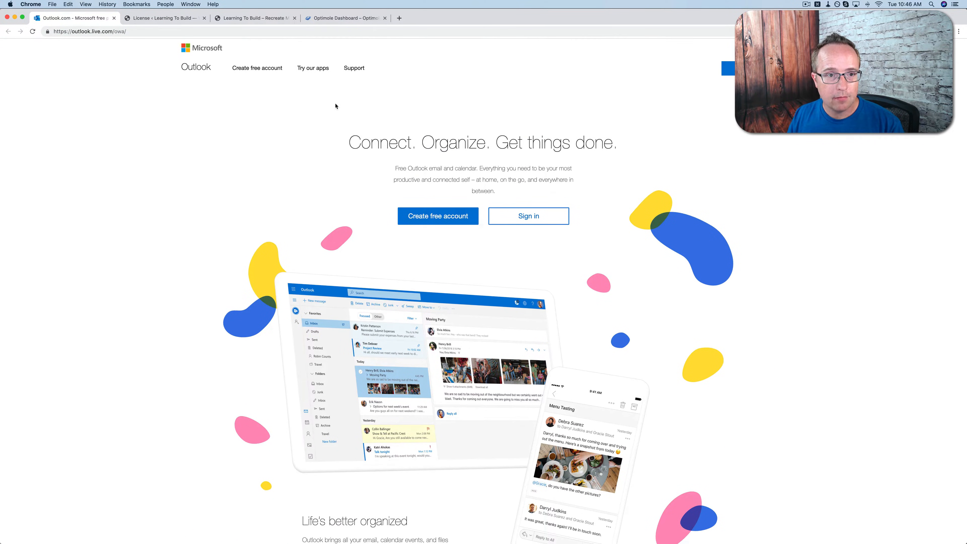
click(162, 18)
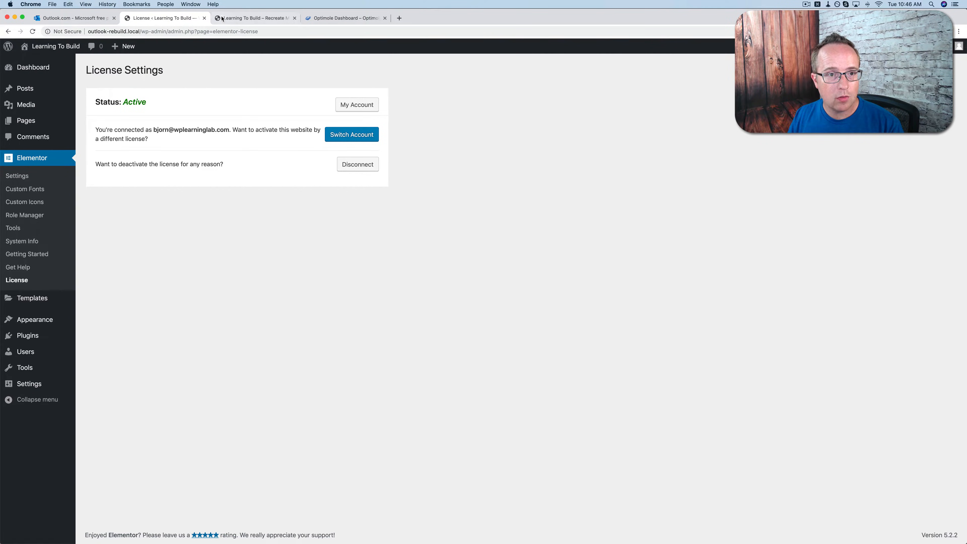
click(230, 19)
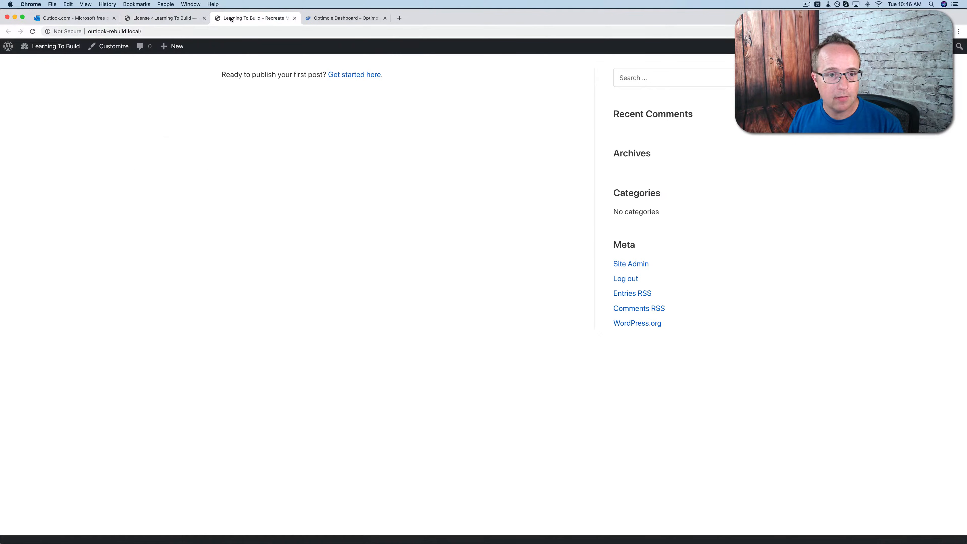
click(295, 18)
click(295, 18)
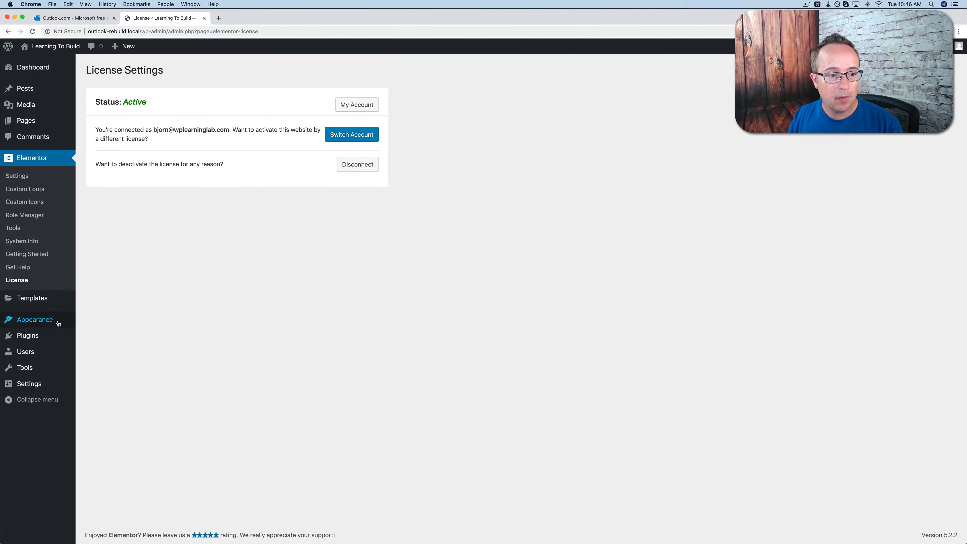
Open the theme customizer and go to the header's Logo & Site Identity settings
mouse_move(58, 320)
click(95, 335)
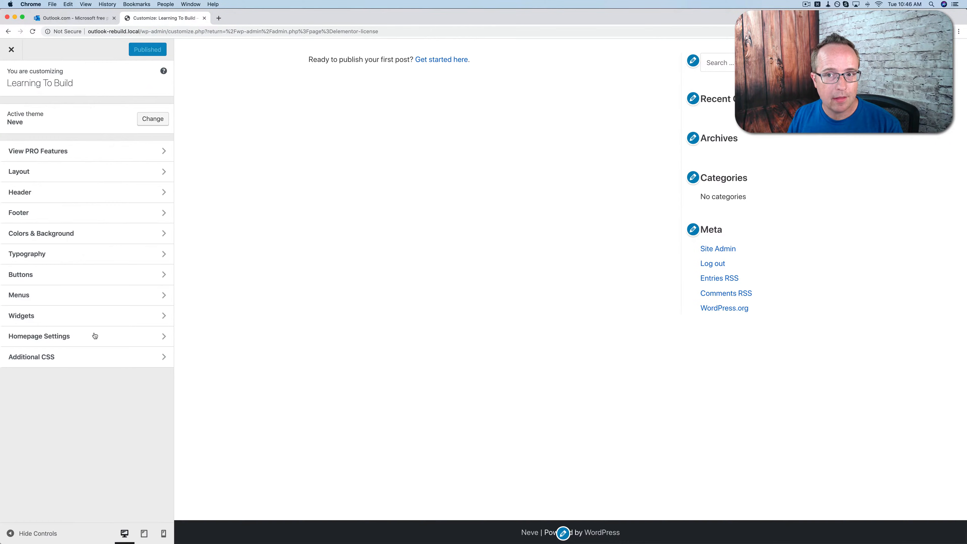
click(27, 197)
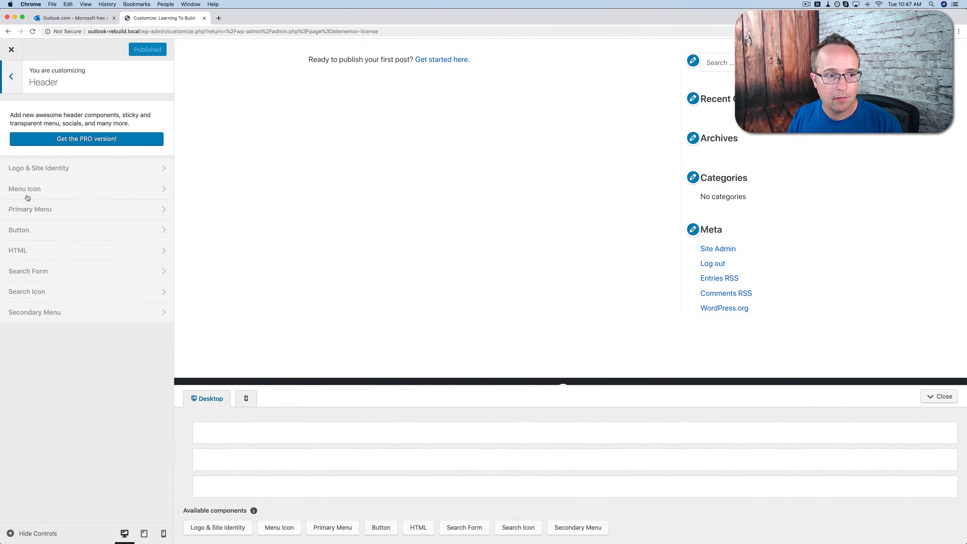
click(112, 170)
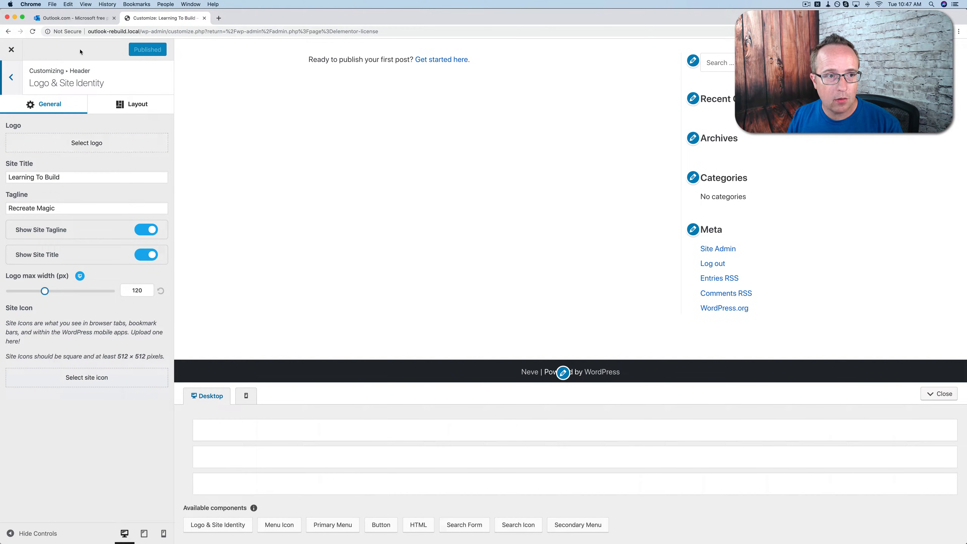
Detach the customizer tab into its own window, positioned so the Outlook.com page's header stays visible above it
click(81, 22)
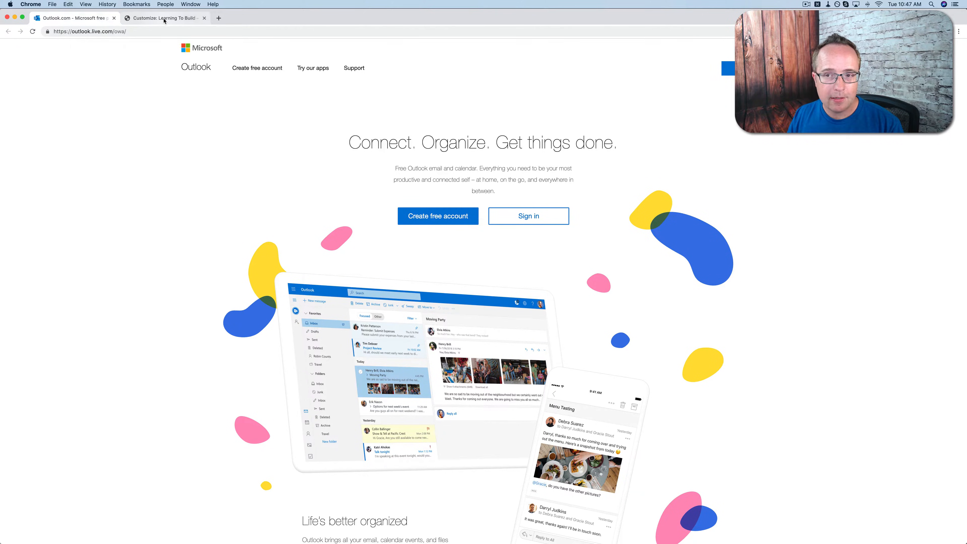
drag(161, 22, 181, 94)
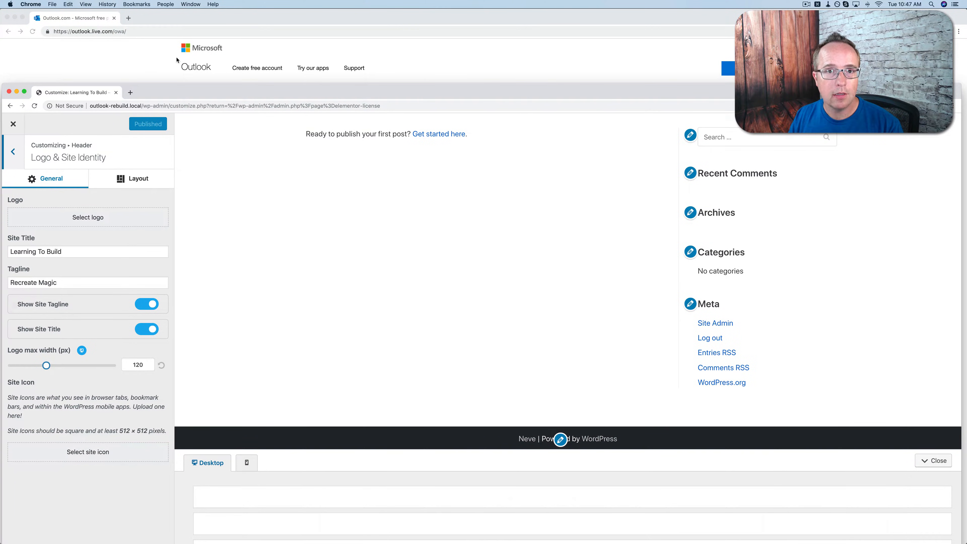
drag(490, 90, 492, 95)
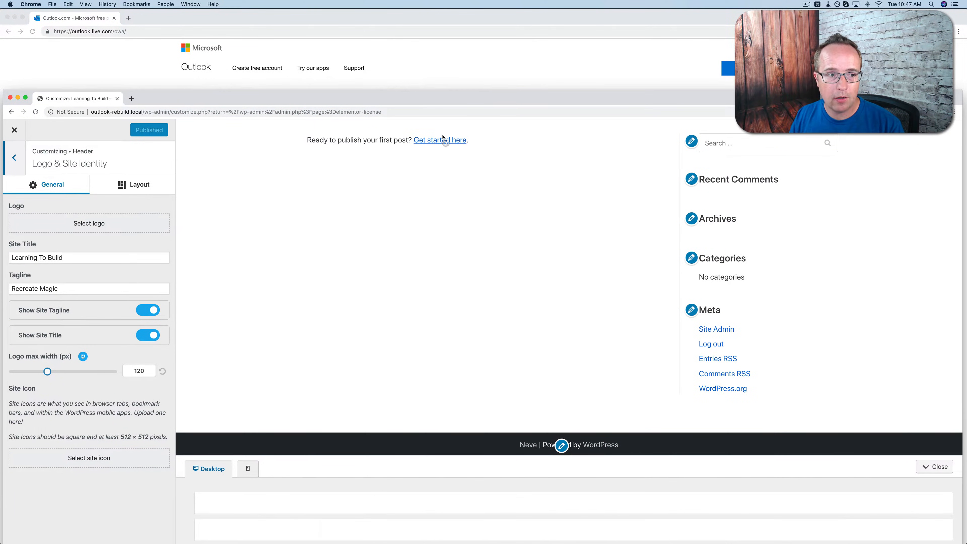
drag(180, 100, 177, 101)
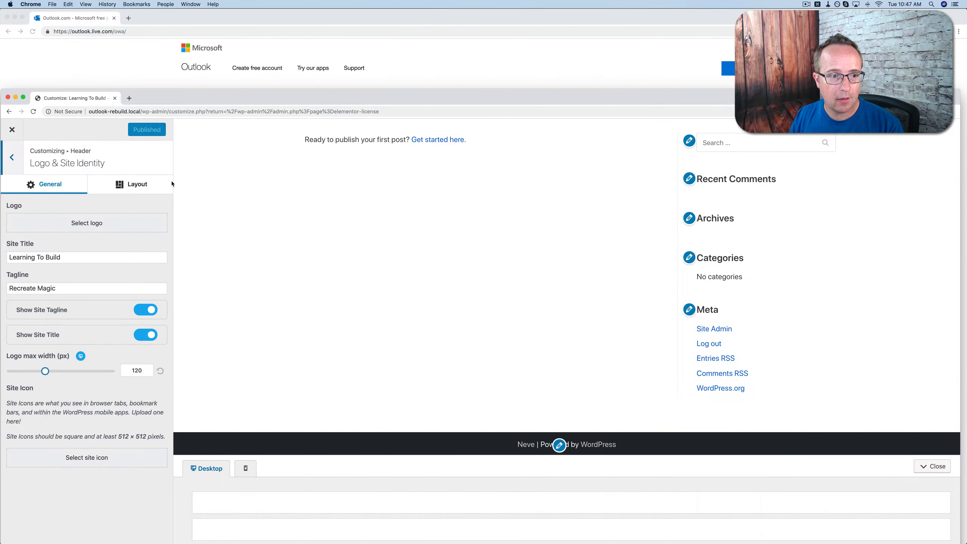
Open the logo selection and upload all images from the Outlook Live Rebuild folder except apps-applestore.svg to the media library
click(98, 230)
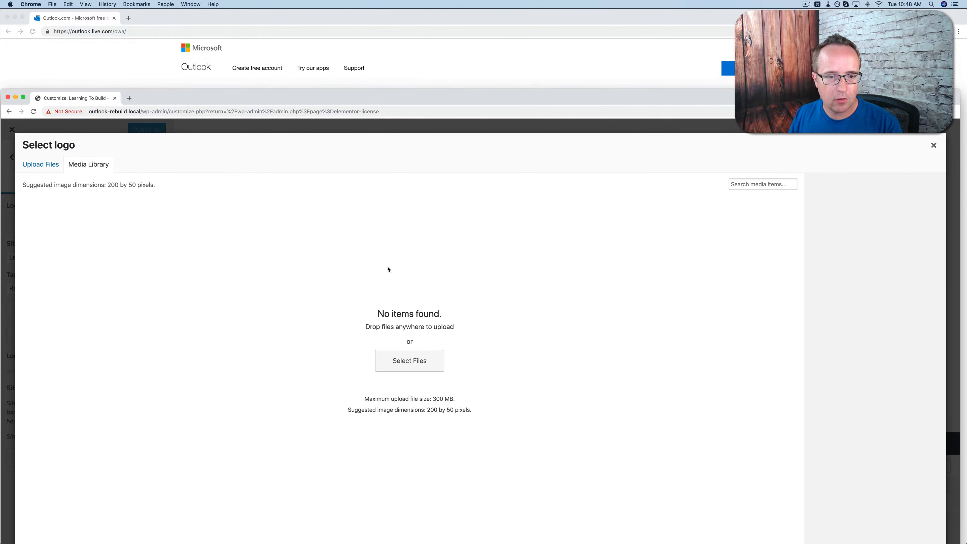
key(super+Tab)
click(240, 145)
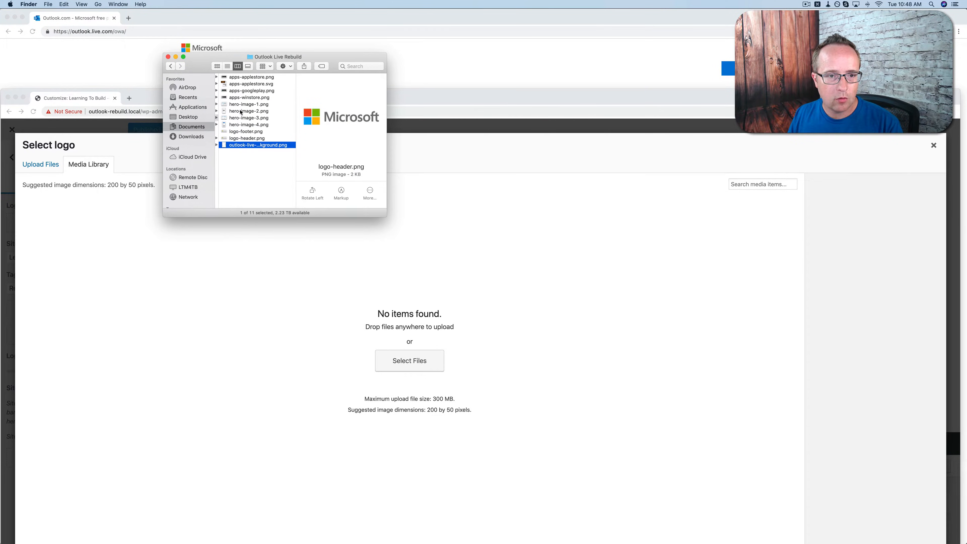
shift+click(240, 79)
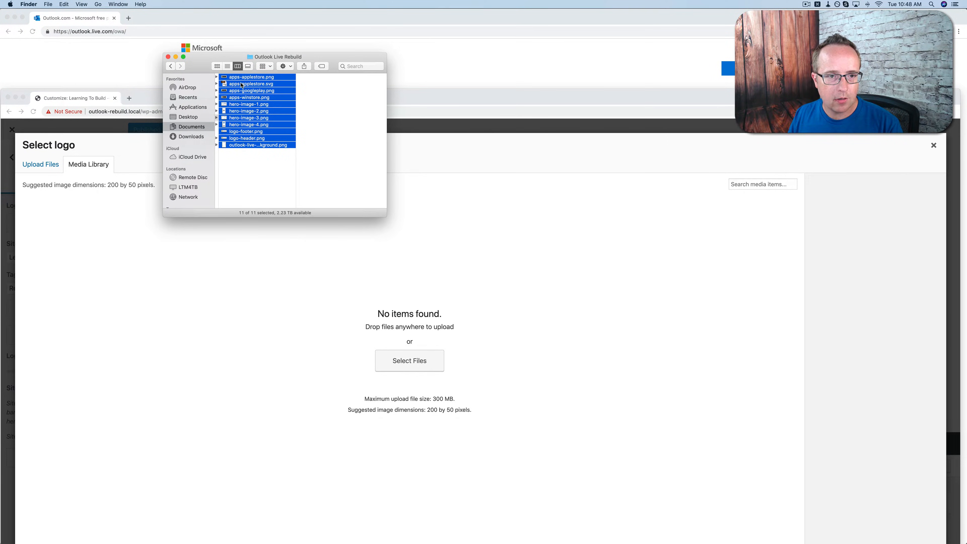
click(241, 85)
key(super+a)
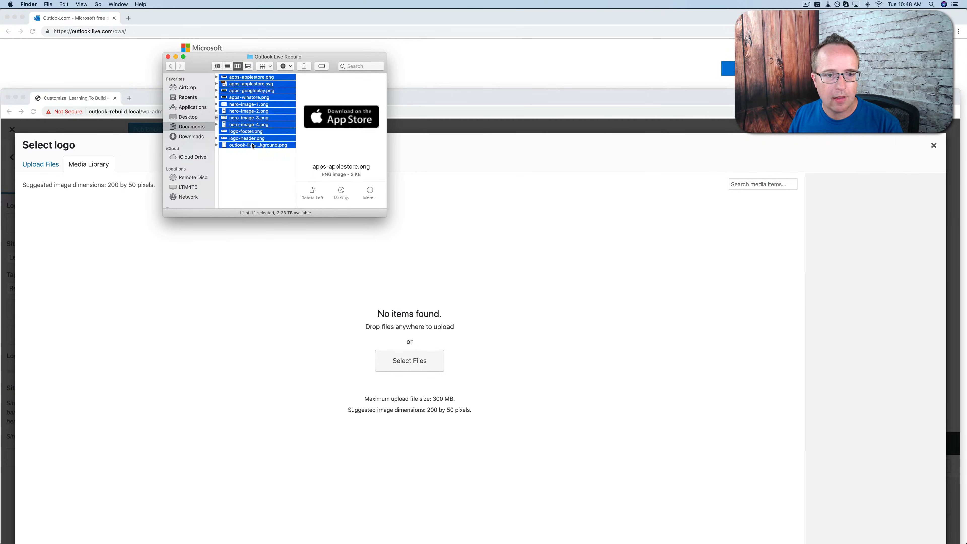
super+click(267, 85)
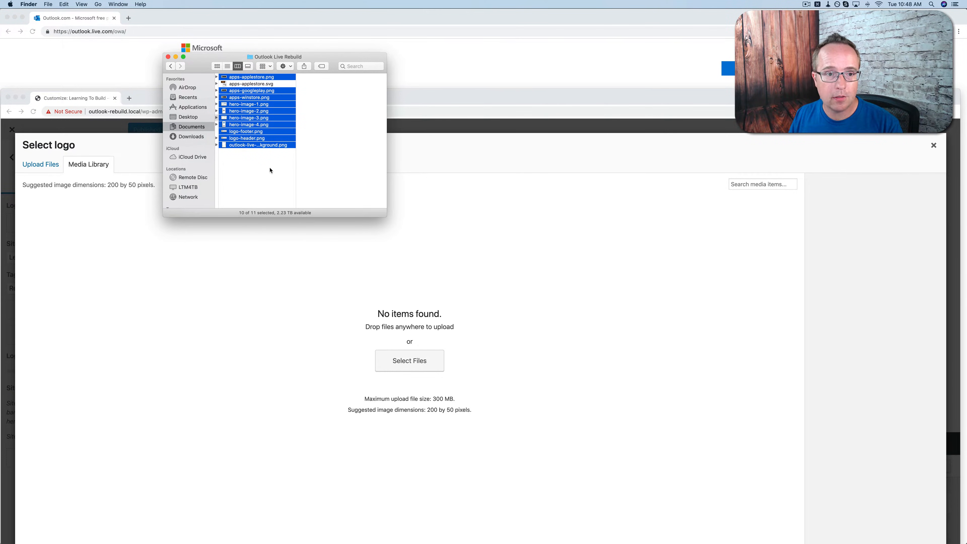
drag(252, 145, 296, 268)
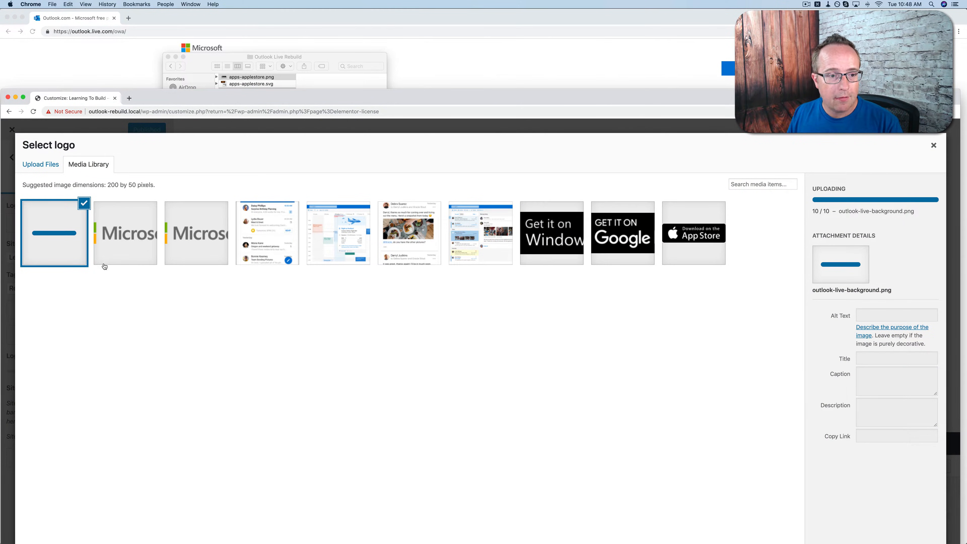
Set logo-header.png as the site logo without cropping it
click(147, 247)
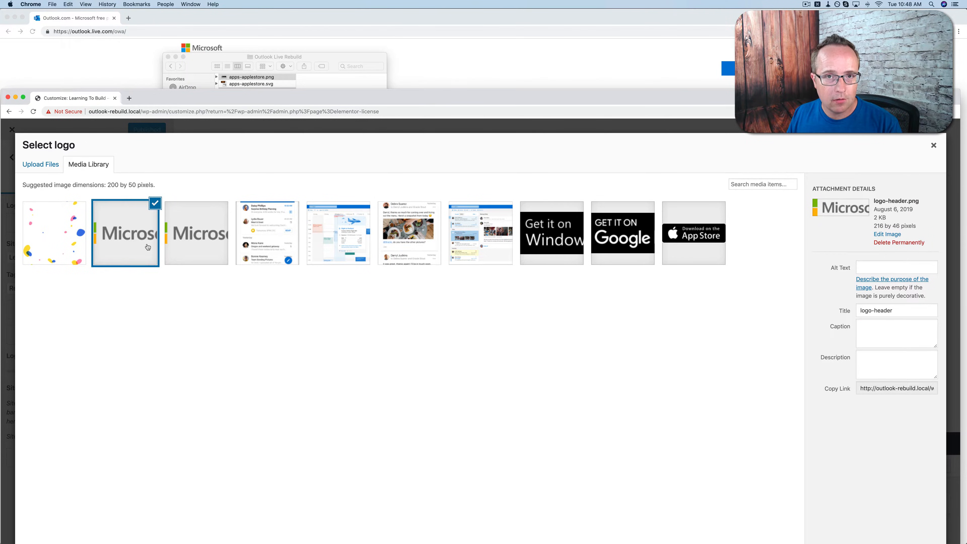
click(187, 244)
click(147, 240)
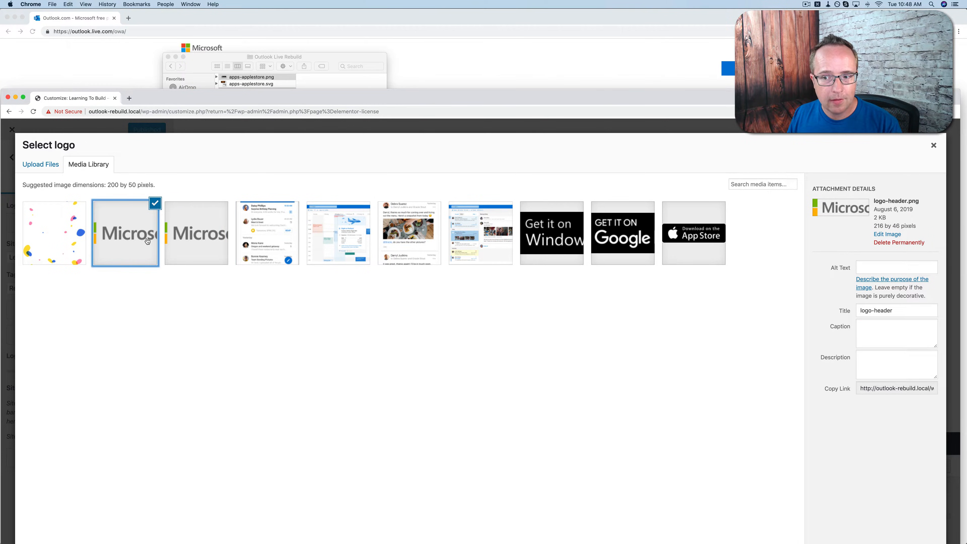
click(196, 241)
click(142, 232)
click(194, 231)
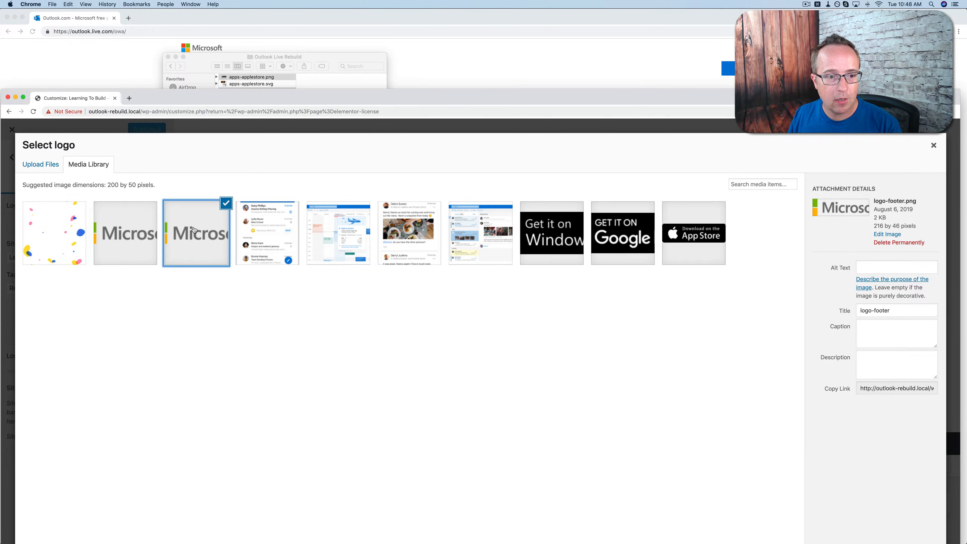
click(140, 236)
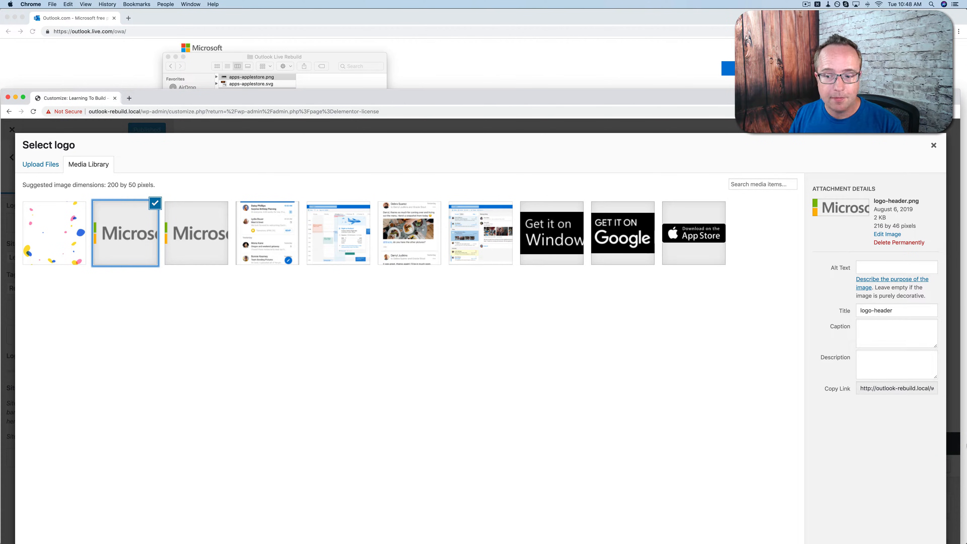
mouse_move(905, 88)
mouse_down()
mouse_move(905, 139)
mouse_move(907, 53)
mouse_move(908, 94)
mouse_up()
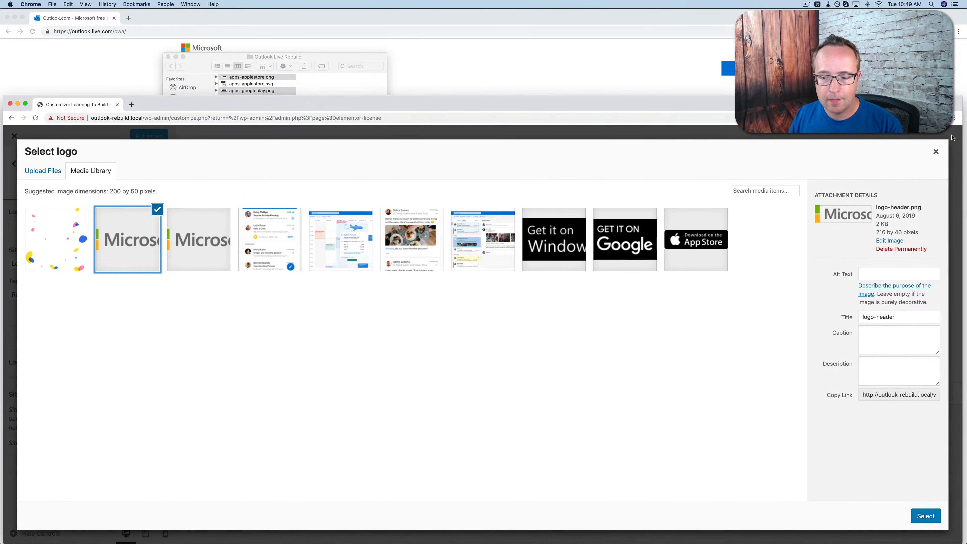
click(925, 516)
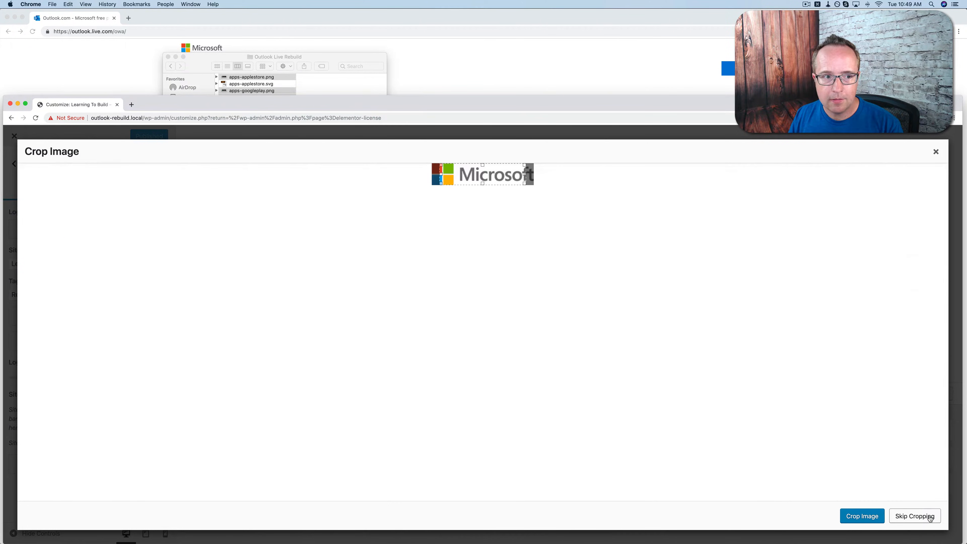
click(915, 516)
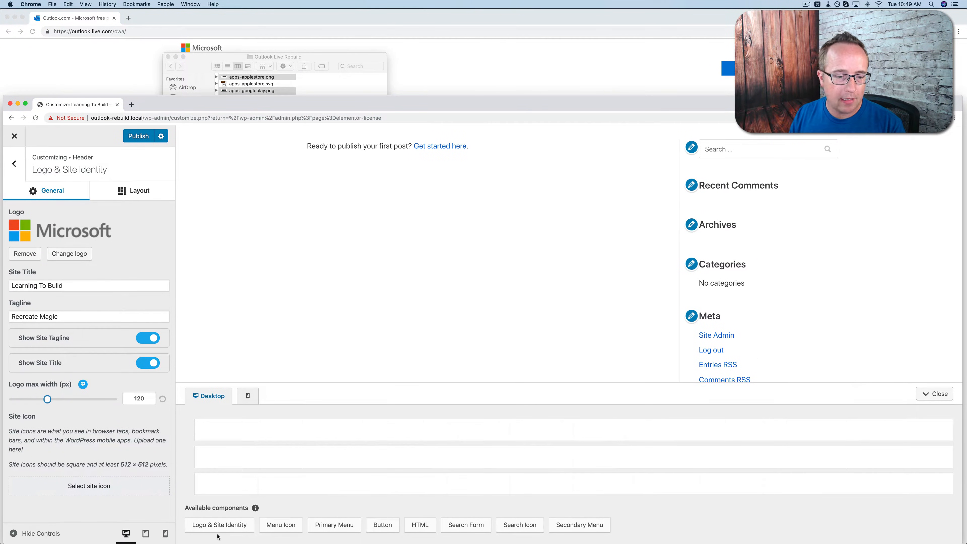
Place the Logo & Site Identity component at the start of the Header Top row and set the logo max width to 102 px
drag(198, 526, 210, 458)
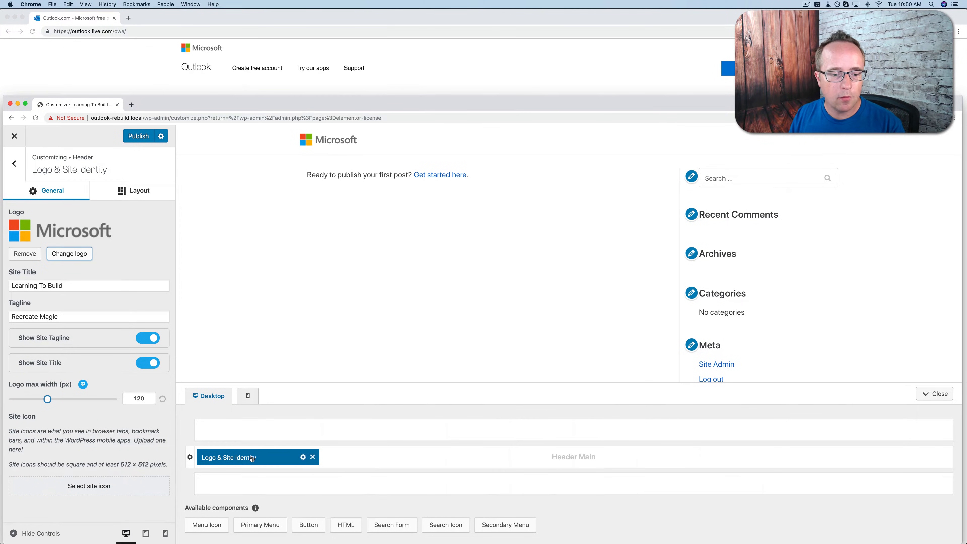
drag(252, 458, 252, 430)
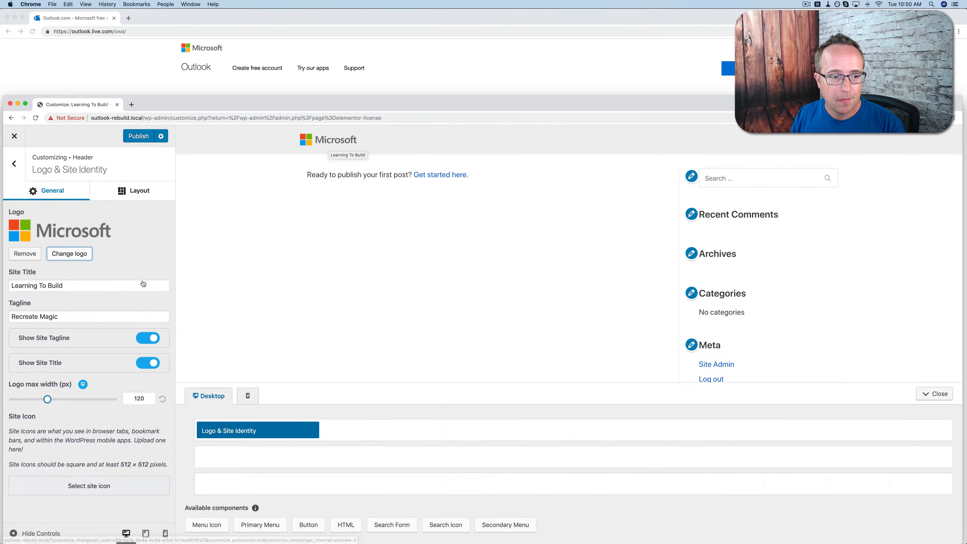
drag(47, 399, 42, 401)
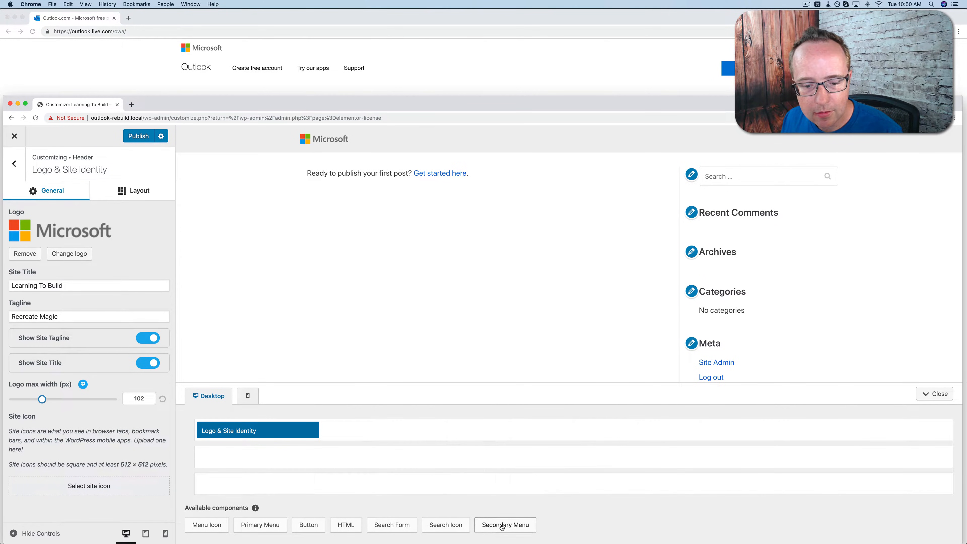
Place the Secondary Menu component at the end of the Header Top row and open its menu selection
drag(502, 524, 908, 433)
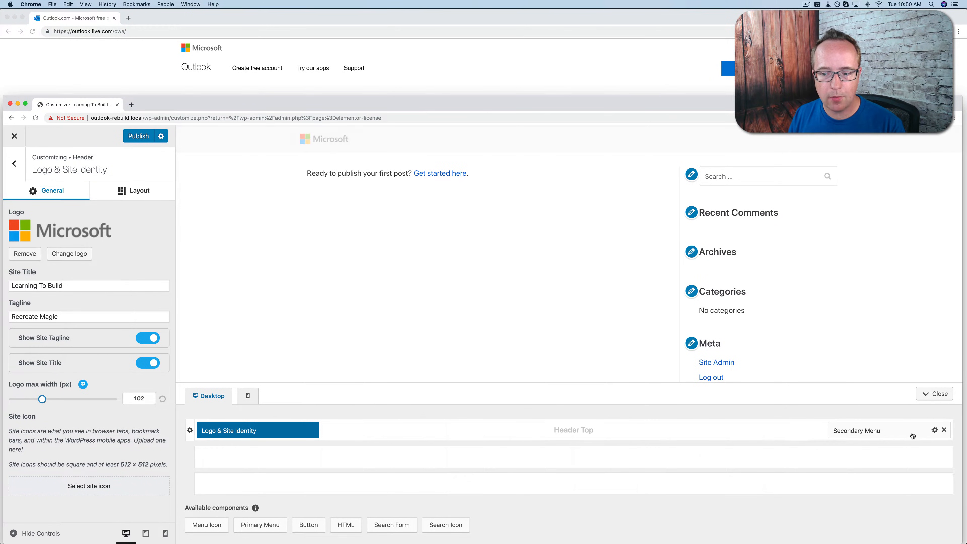
click(934, 430)
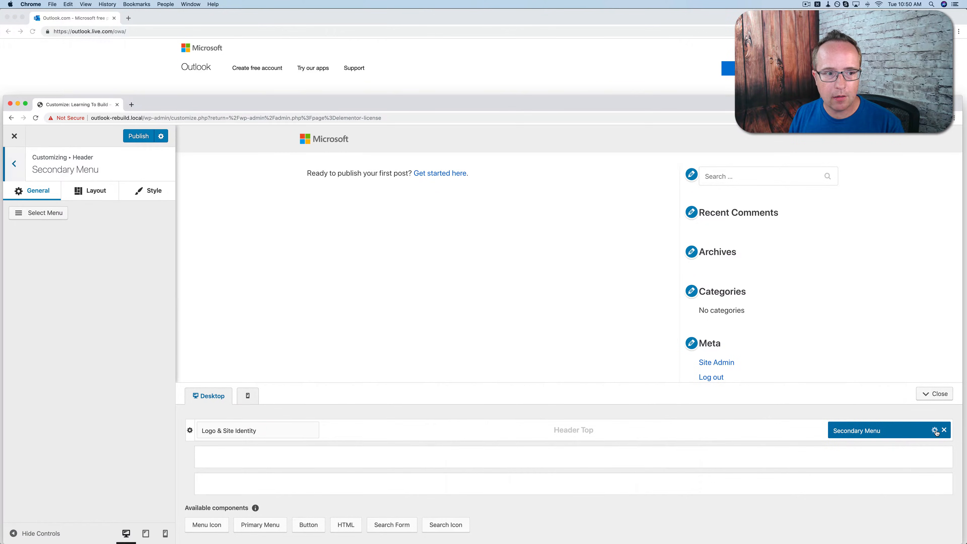
click(46, 214)
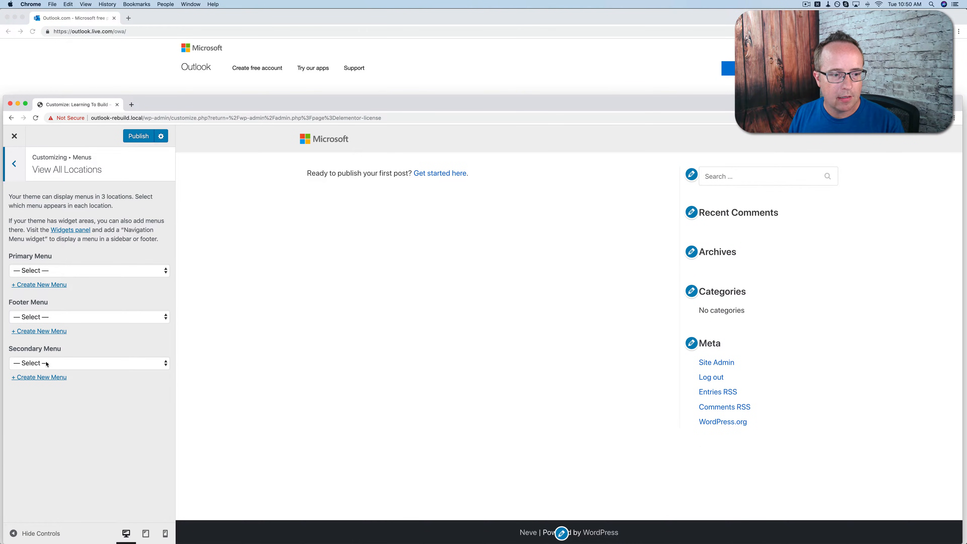
Create a new menu named Sign In Menu and assign it to the Secondary Menu location
click(46, 363)
click(42, 366)
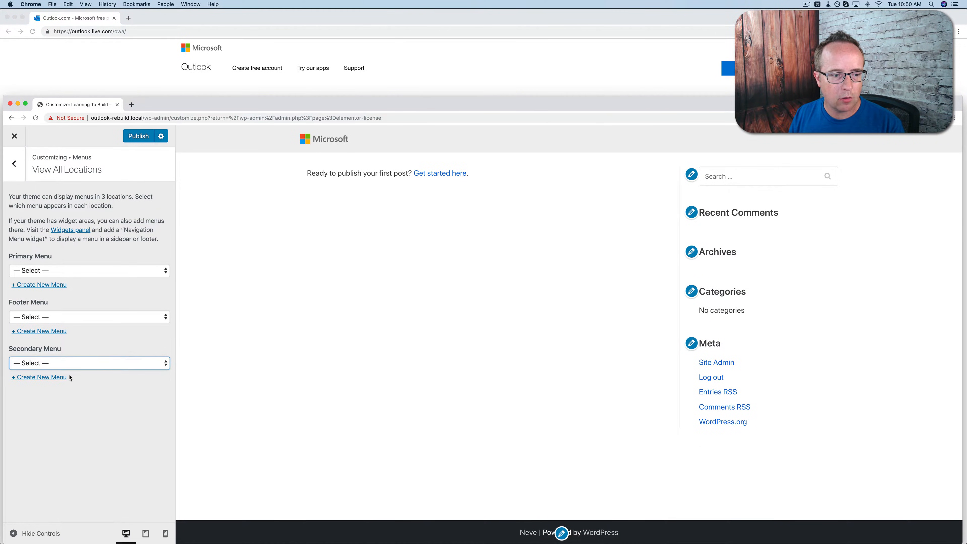
click(46, 377)
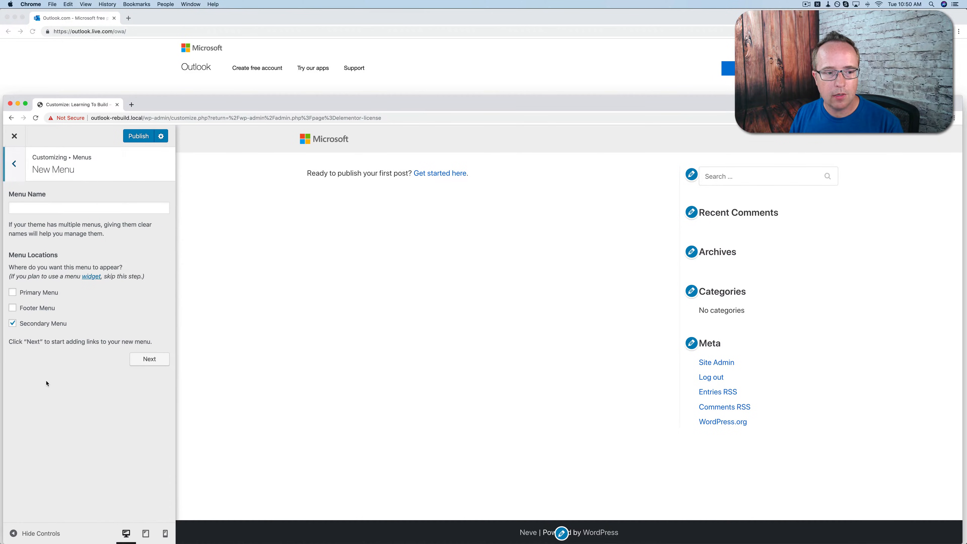
click(47, 208)
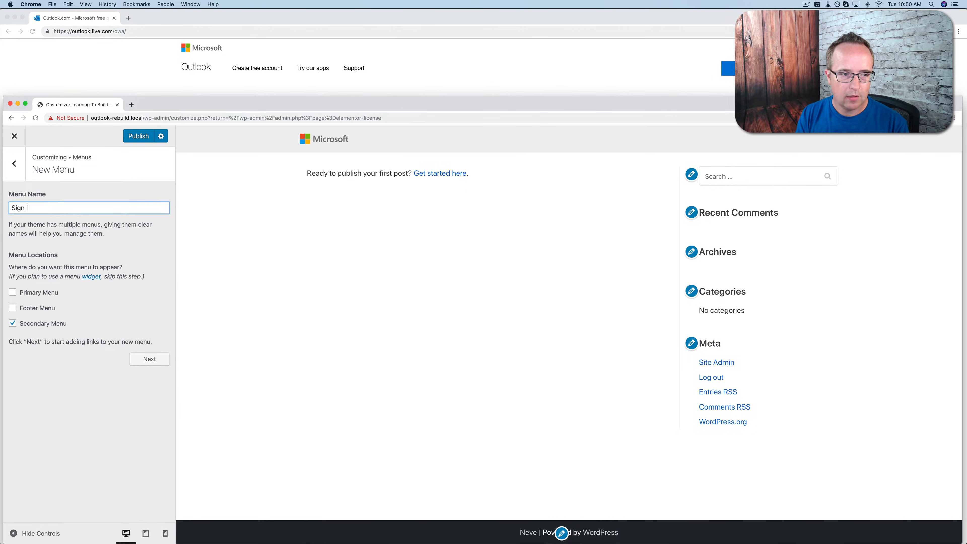
click(150, 360)
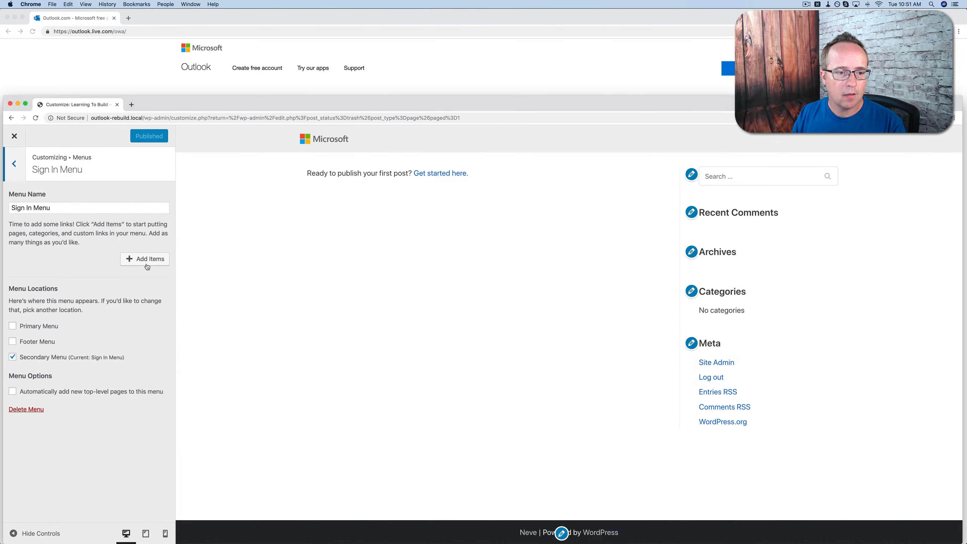
Add a new page titled "Sign in" to the Sign In Menu
click(155, 262)
click(215, 234)
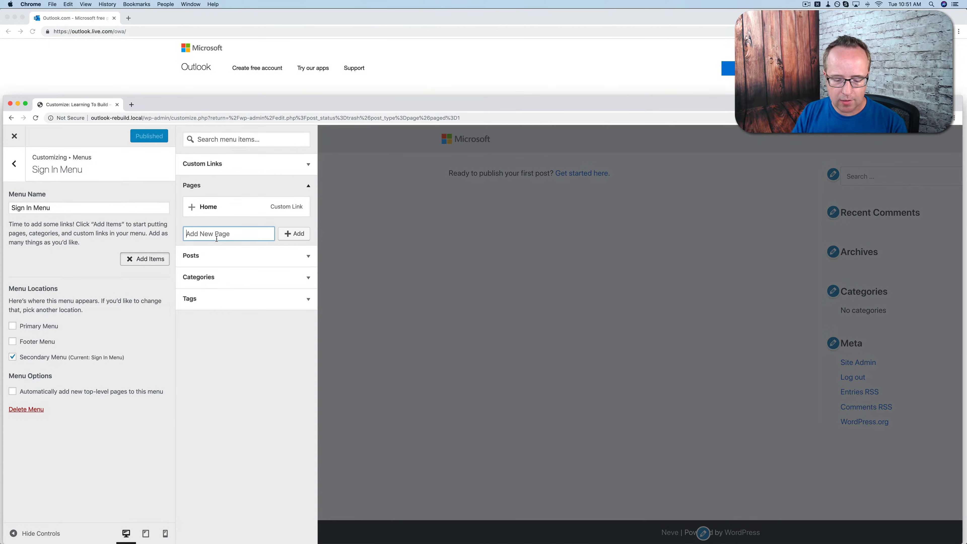
text(Si)
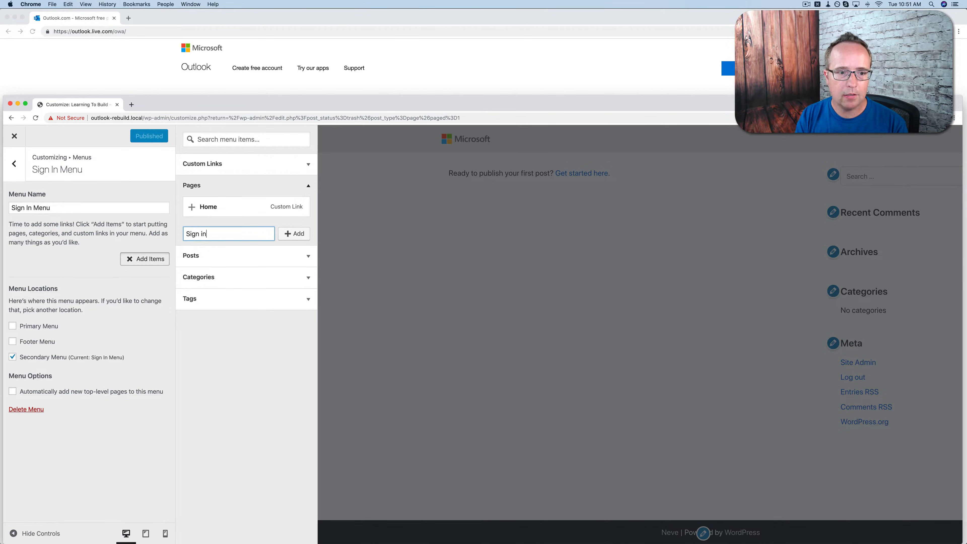
text(gn in)
click(294, 234)
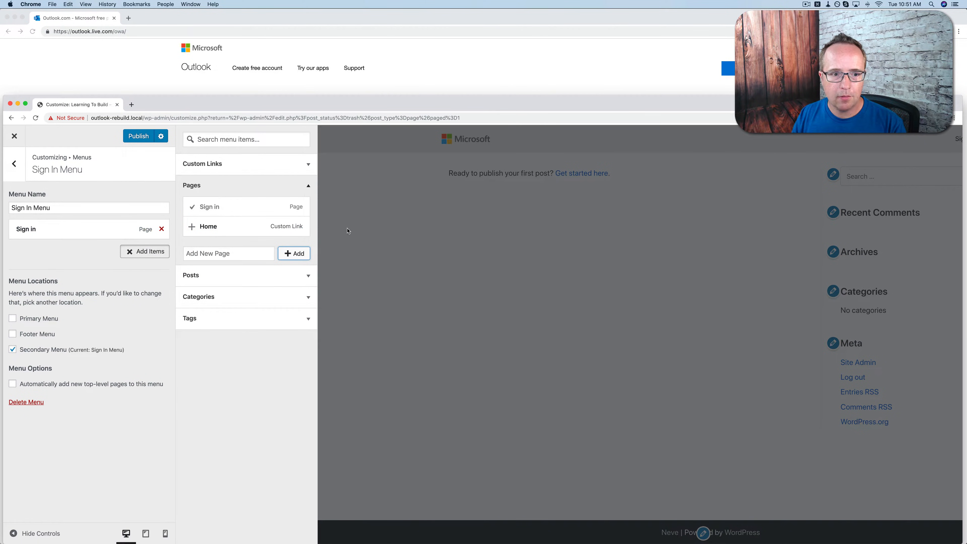
Return to the header's Secondary Menu settings and set the component alignment to right
click(14, 163)
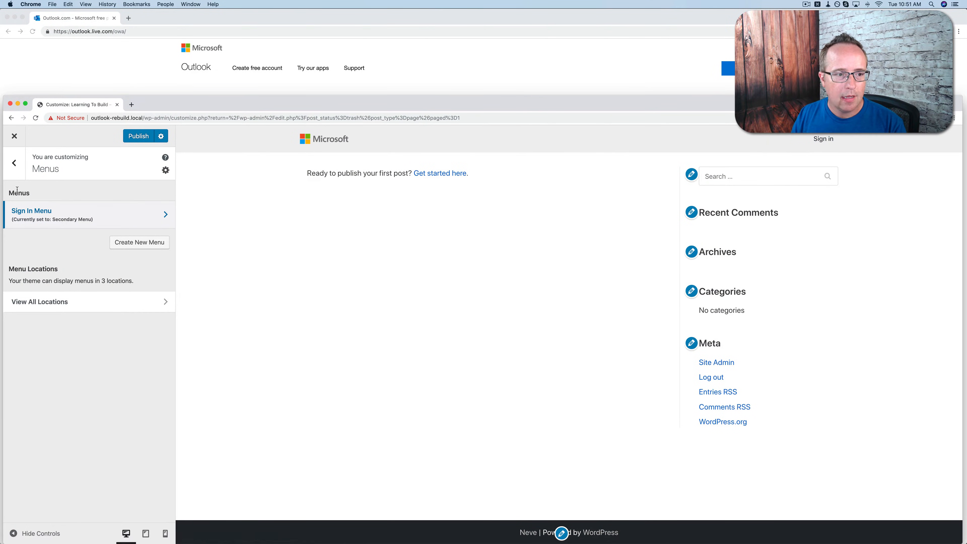
click(14, 163)
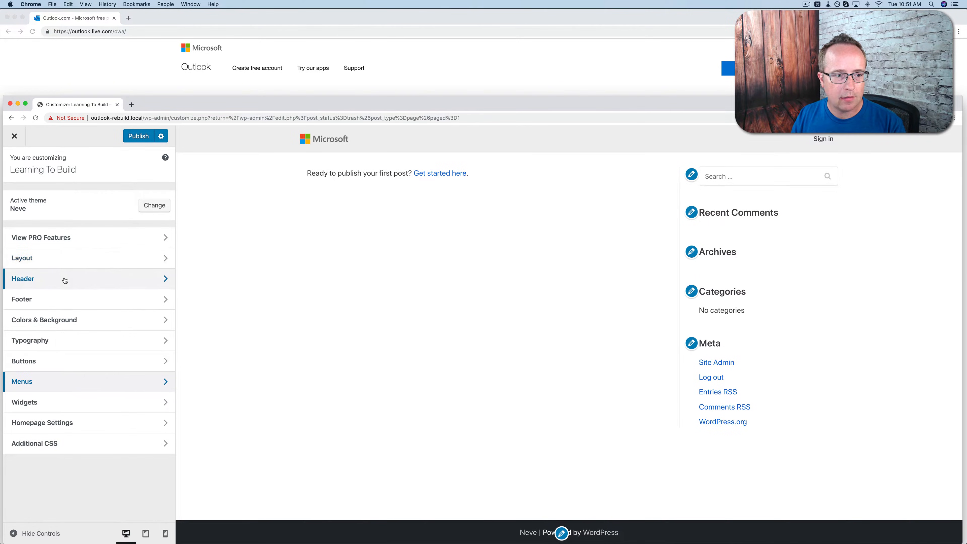
click(65, 280)
click(88, 278)
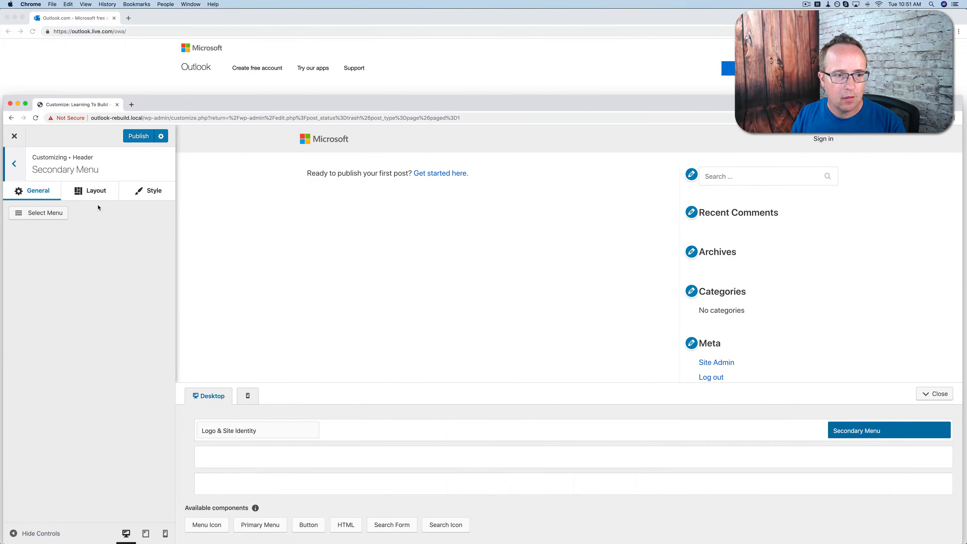
click(90, 191)
click(134, 226)
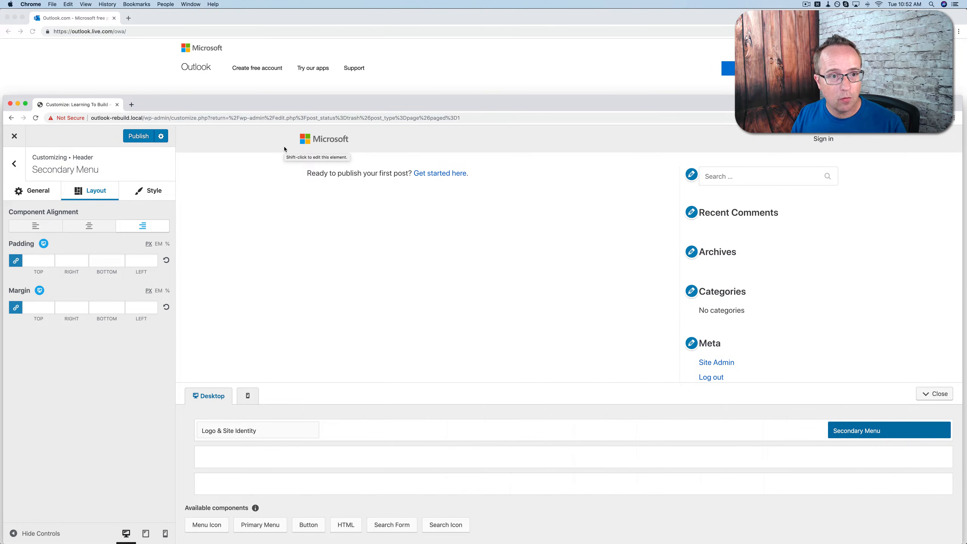
Inspect the header's top row in the preview to examine its class names and background style, closing the inspector when done
right_click(234, 142)
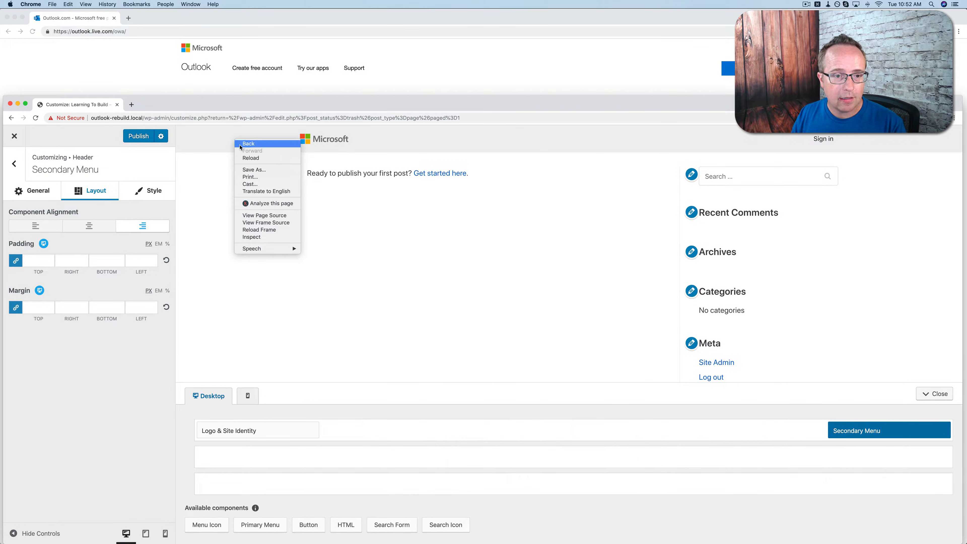
click(257, 239)
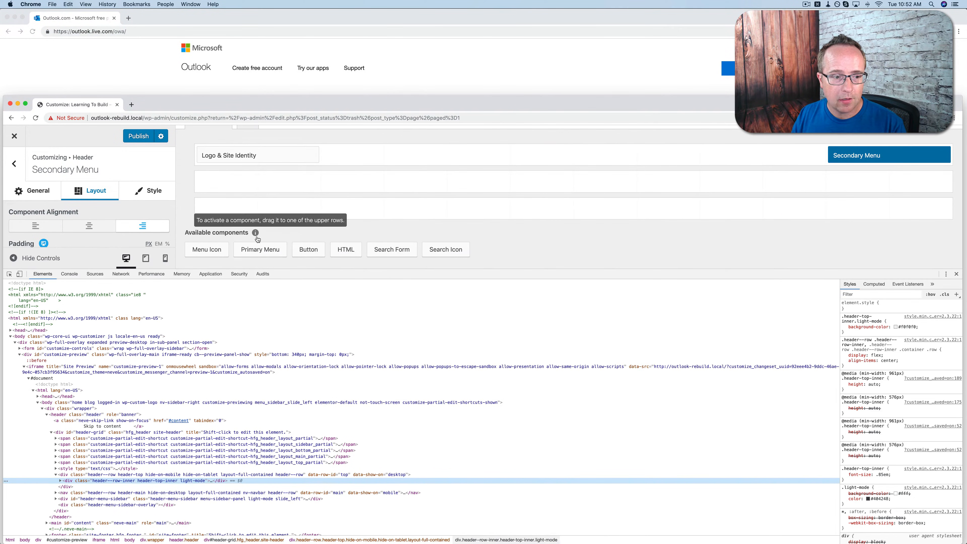
double_click(194, 482)
double_click(197, 482)
drag(196, 481, 188, 481)
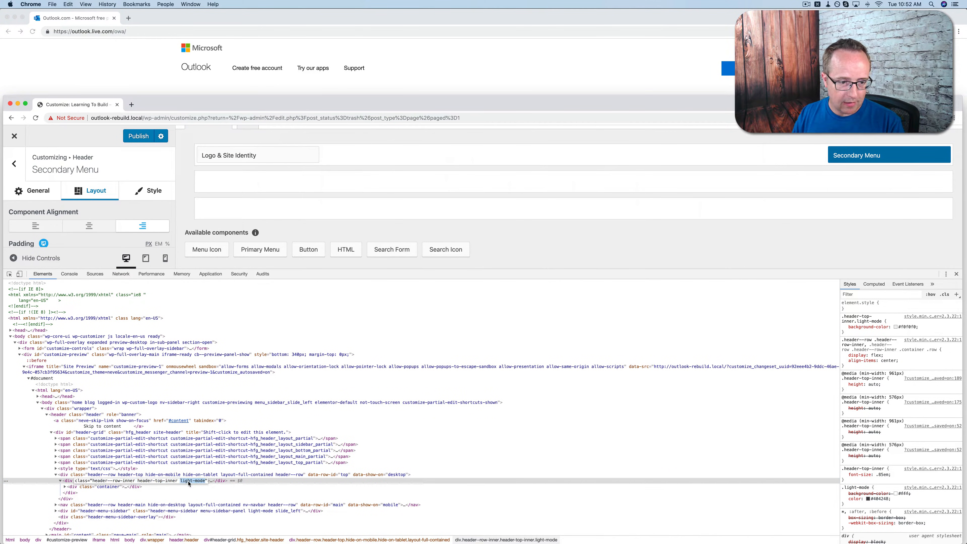
click(70, 482)
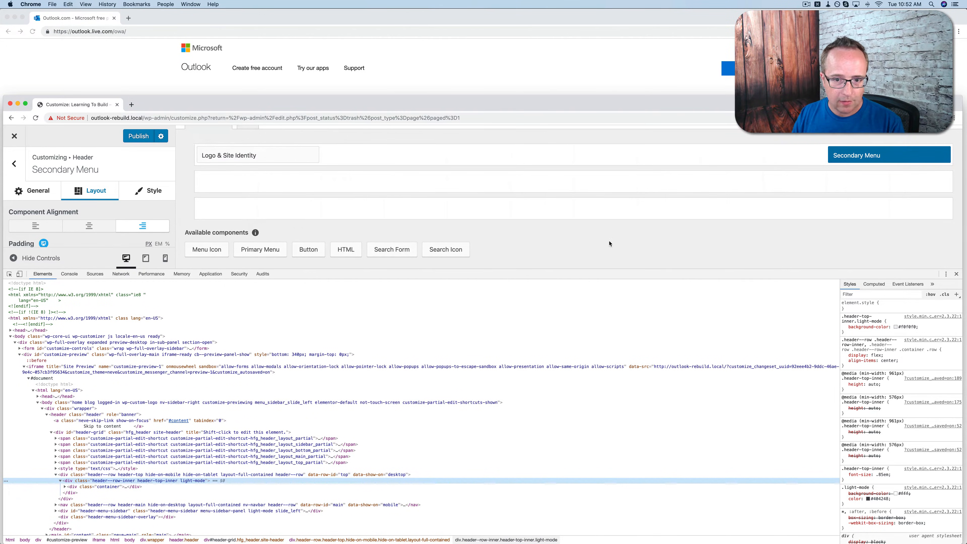
drag(607, 269, 607, 385)
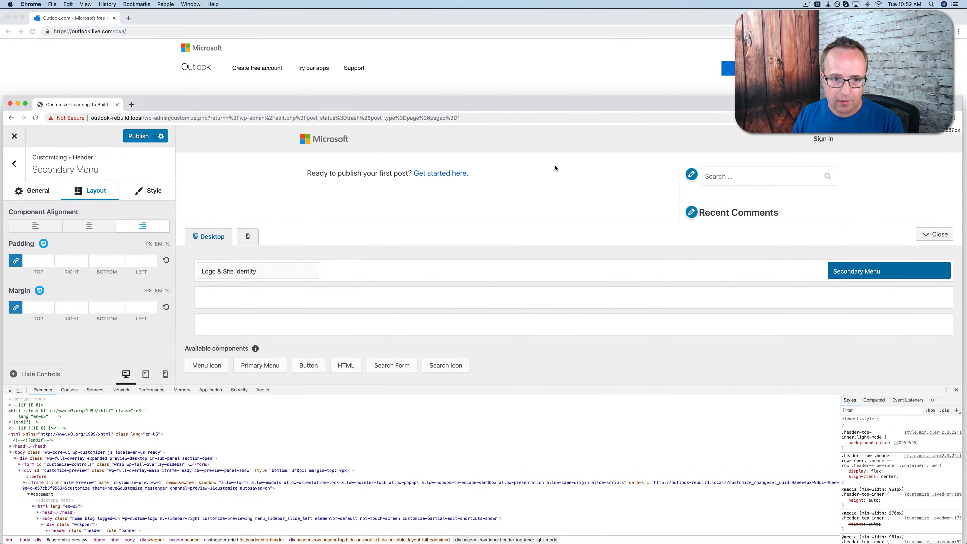
scroll(131, 503, down, 5)
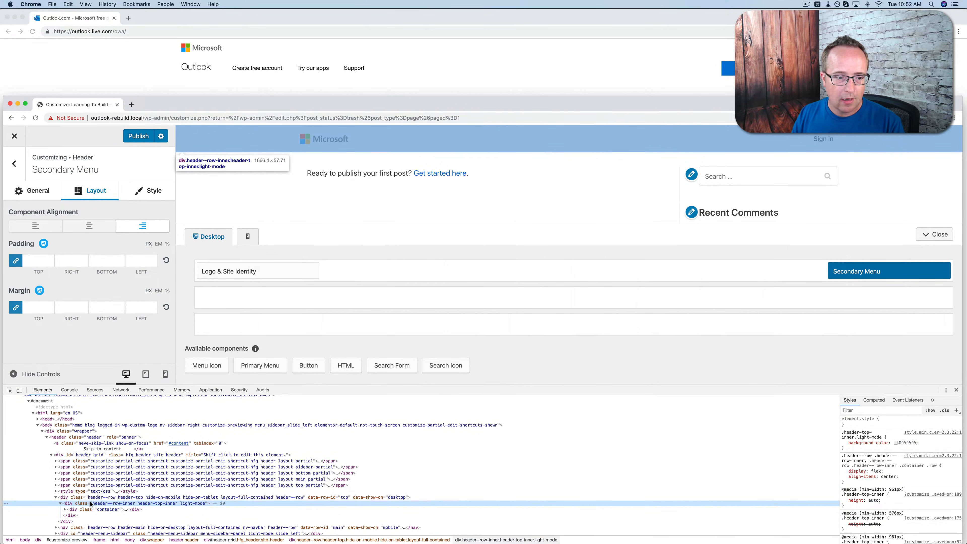
key(Up)
double_click(184, 504)
double_click(198, 504)
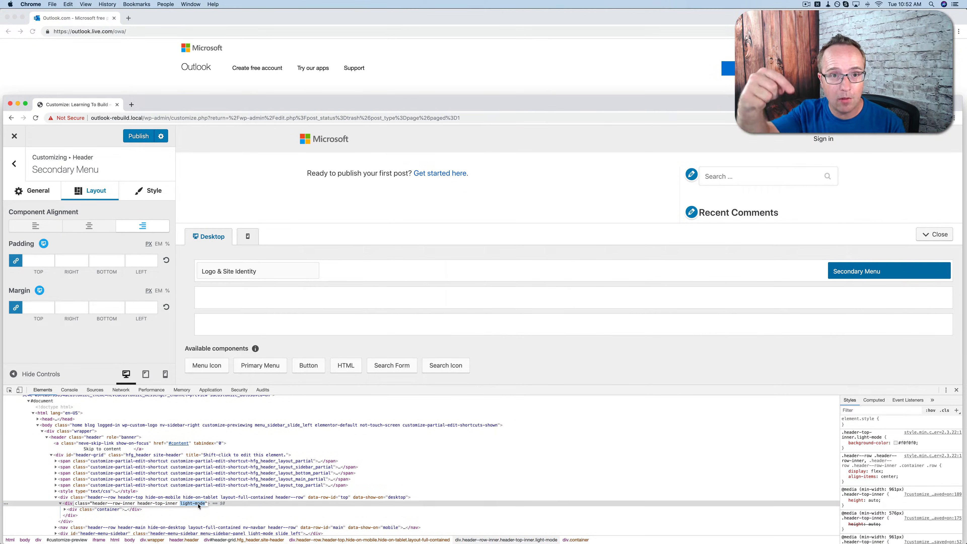
click(956, 390)
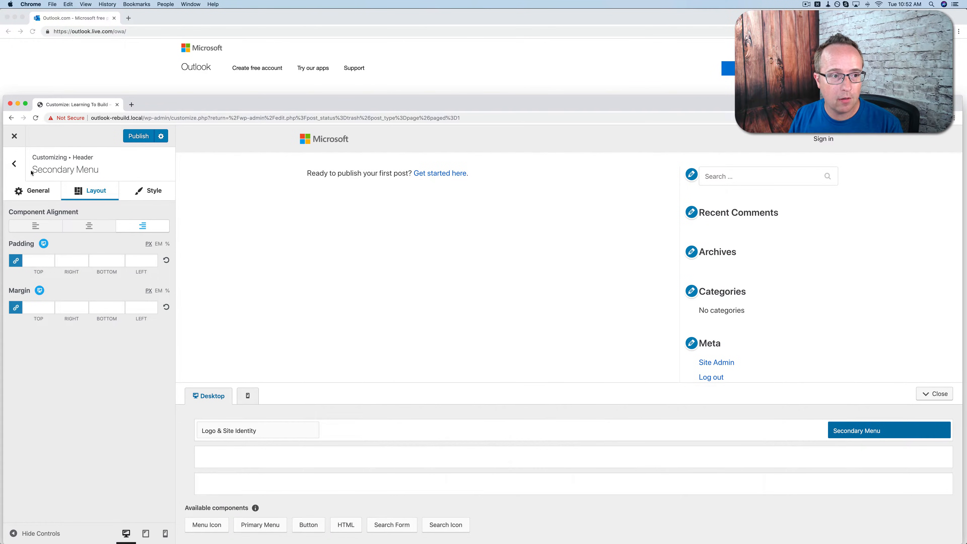
Add the rule .light-mode {background-color:white !important} to the site's Additional CSS and publish the changes
click(15, 166)
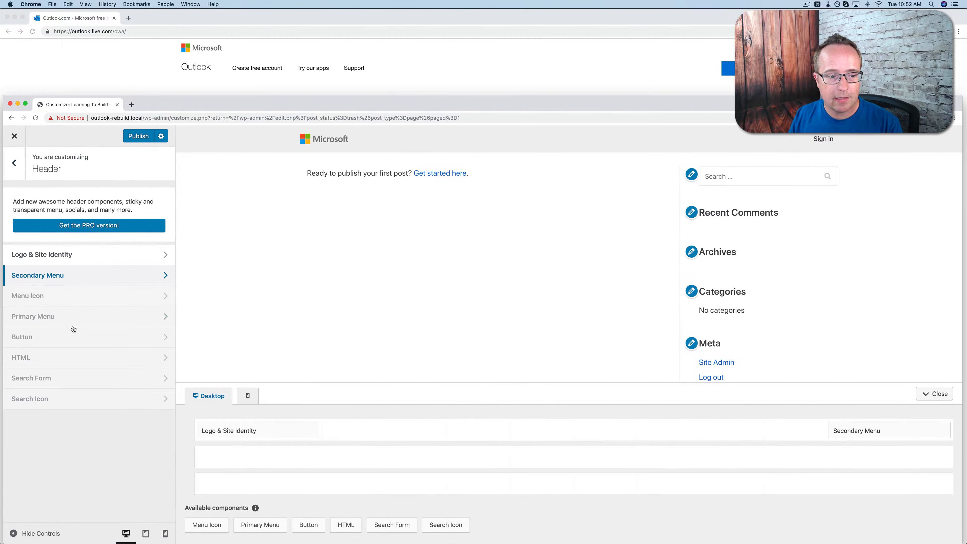
click(15, 168)
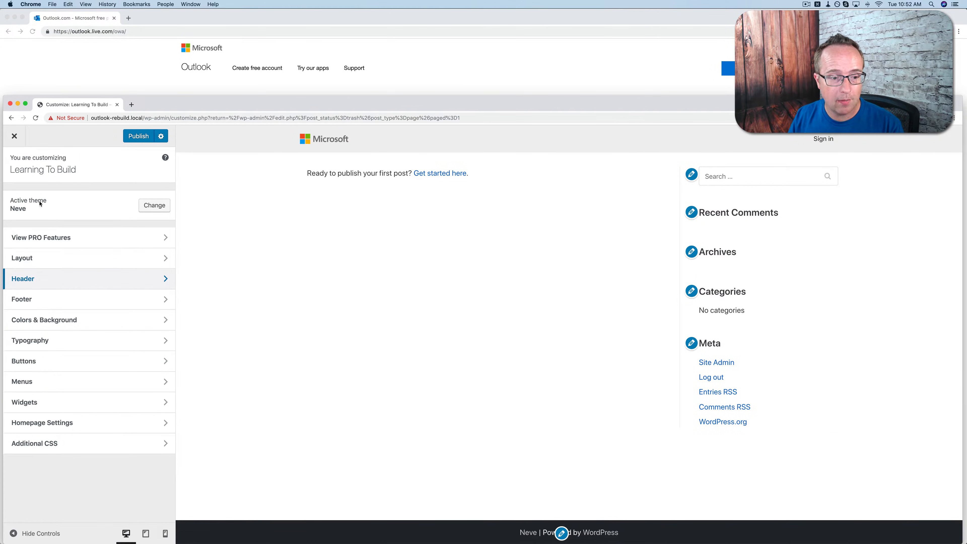
click(117, 445)
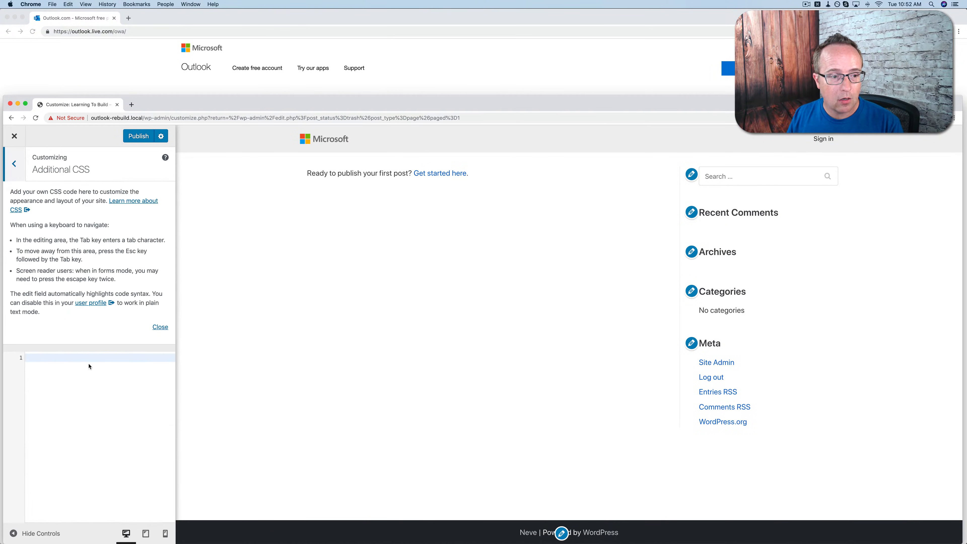
click(86, 379)
text(.light-mode)
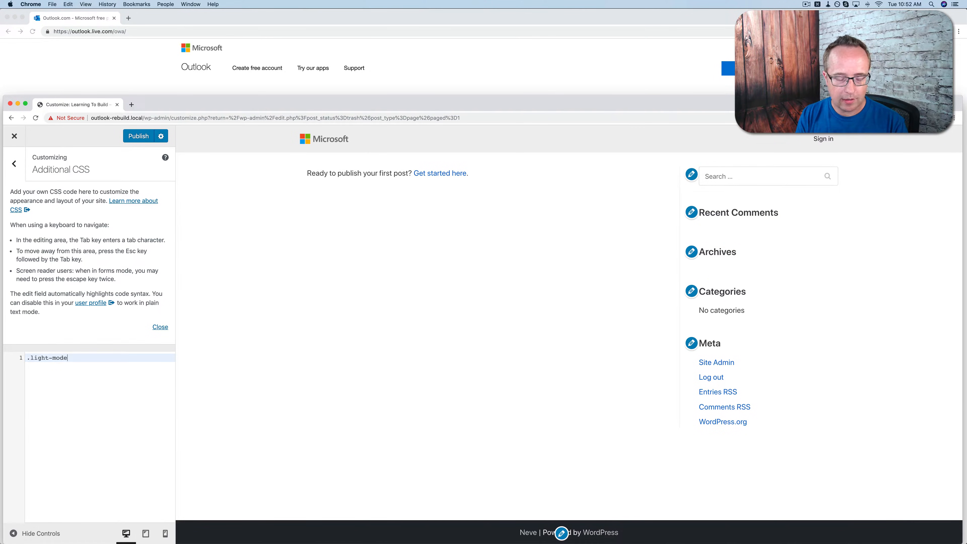
text( {)
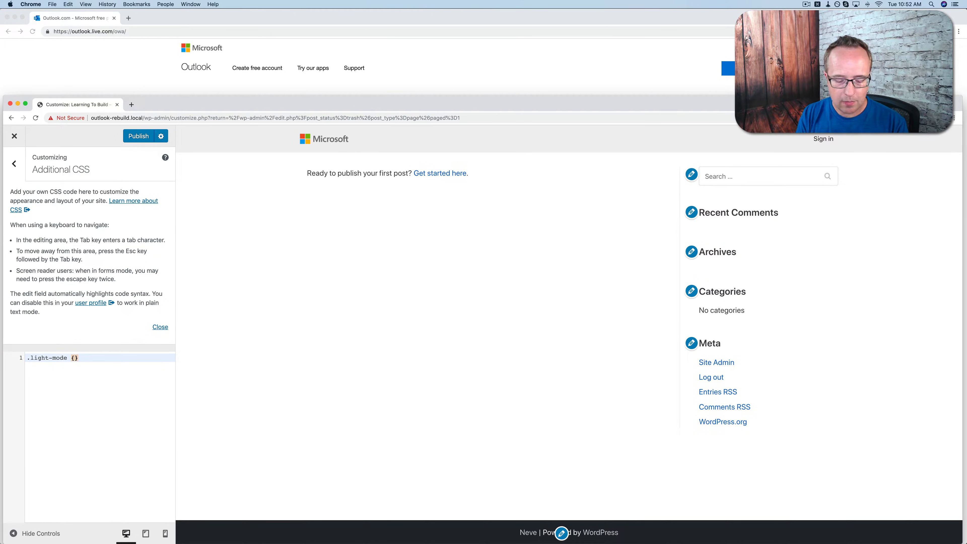
text(background-col)
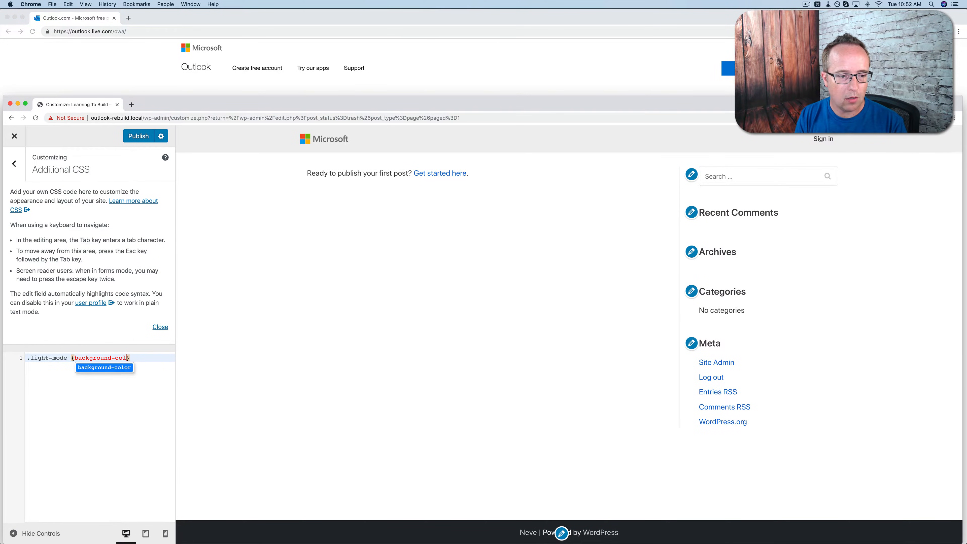
key(Return)
text(:white)
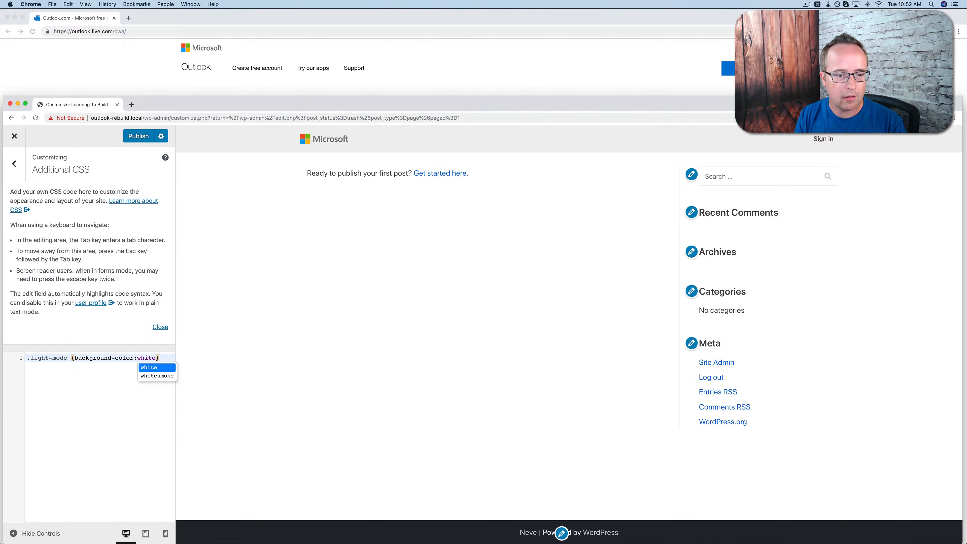
text( !importnan)
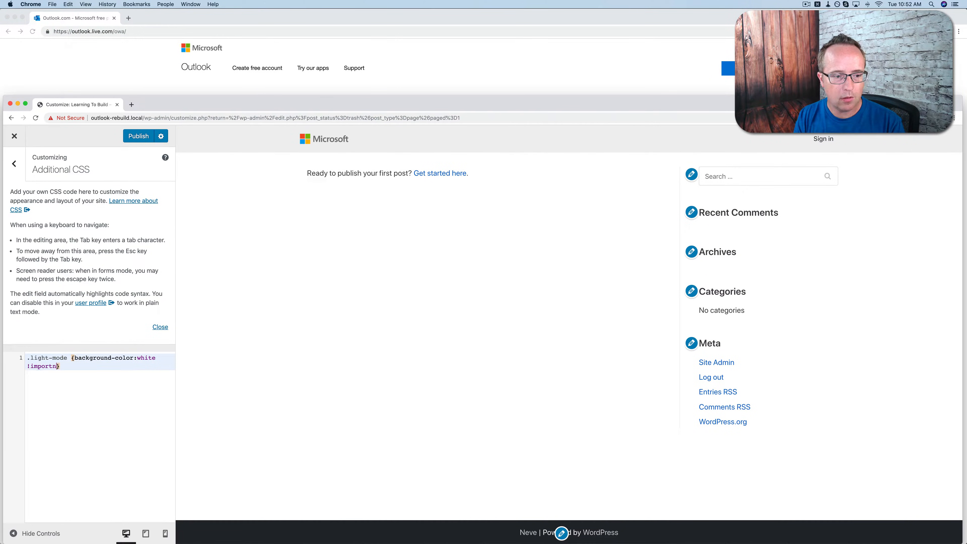
key(BackSpace)
key(BackSpace)
key(BackSpace)
text(ant)
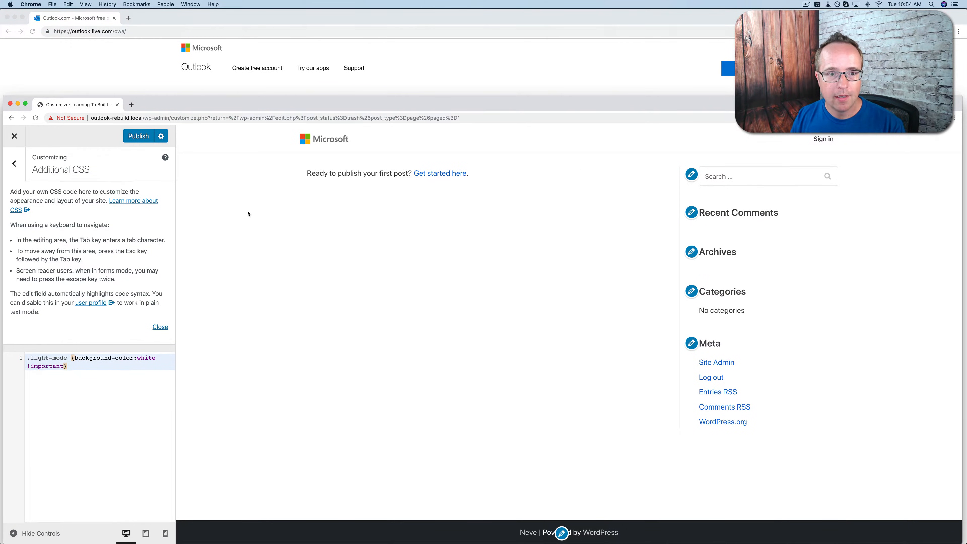
click(147, 139)
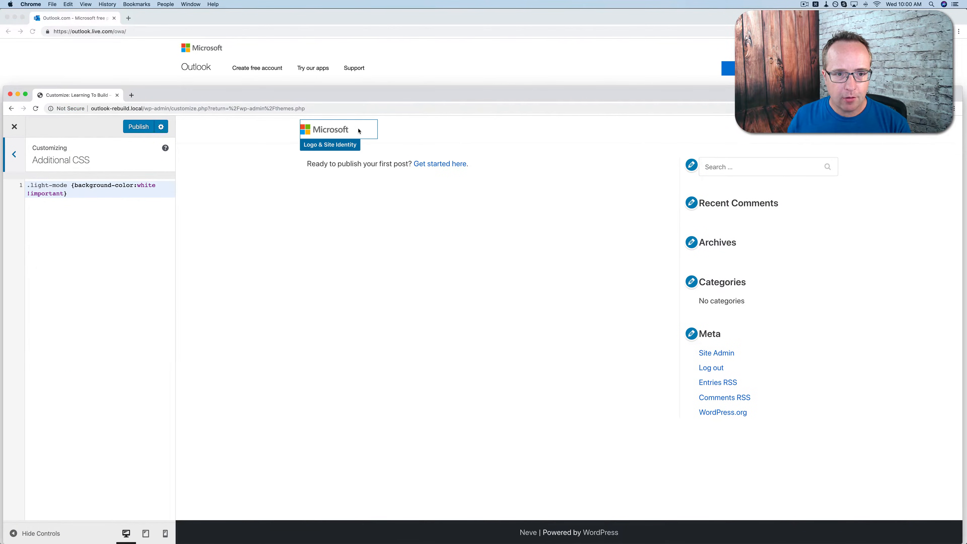
Open the header builder from the logo and place the HTML component at the start of the middle header row
click(330, 147)
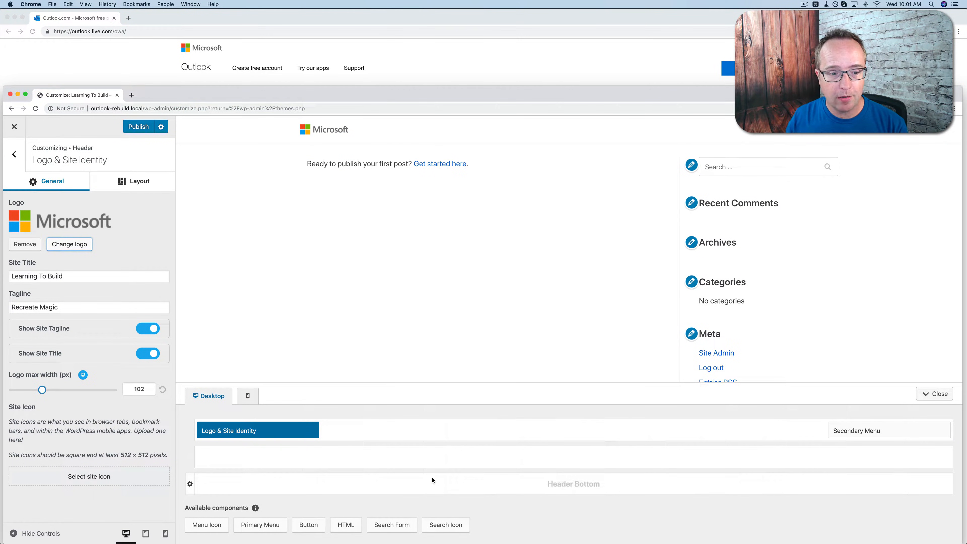
click(14, 154)
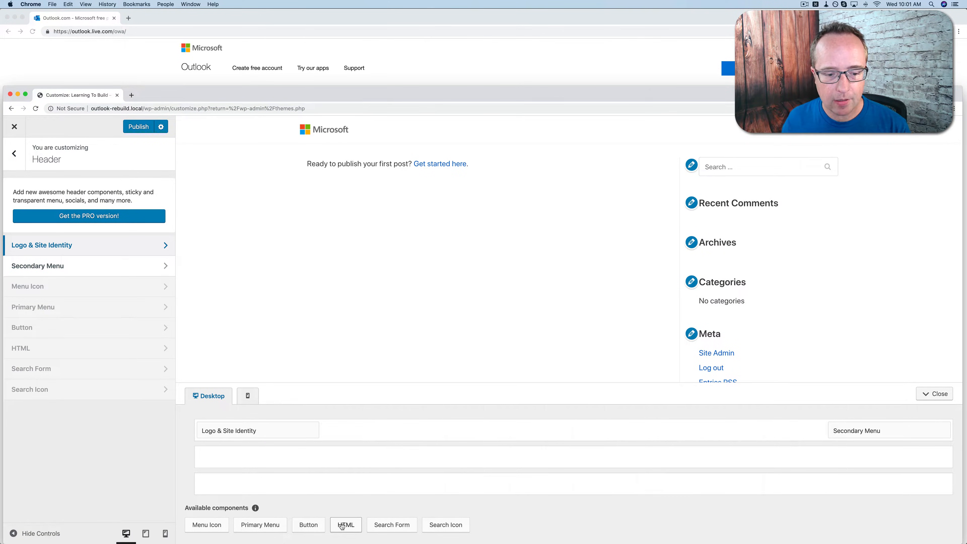
drag(345, 525, 212, 462)
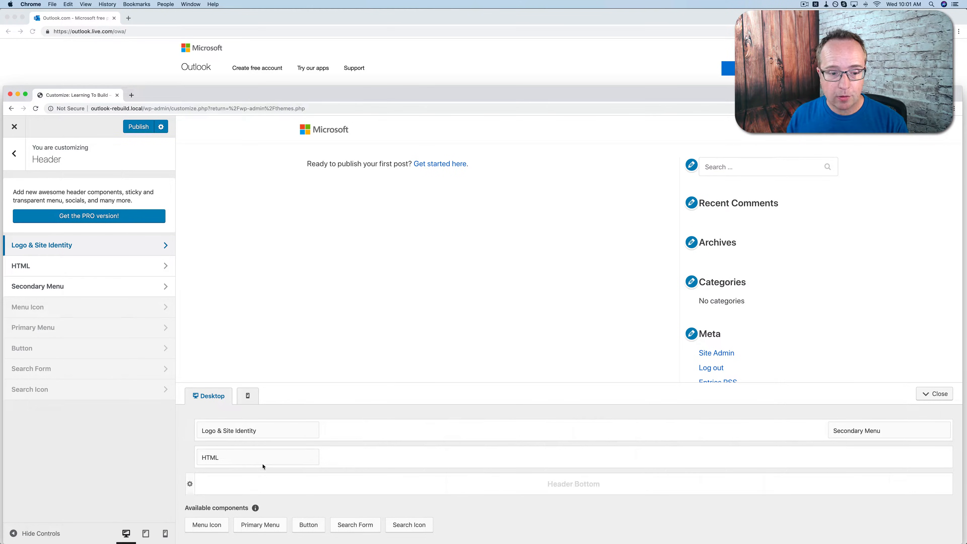
Open the settings of the HTML component in the middle header row and enter the text Outlook as its content
click(303, 459)
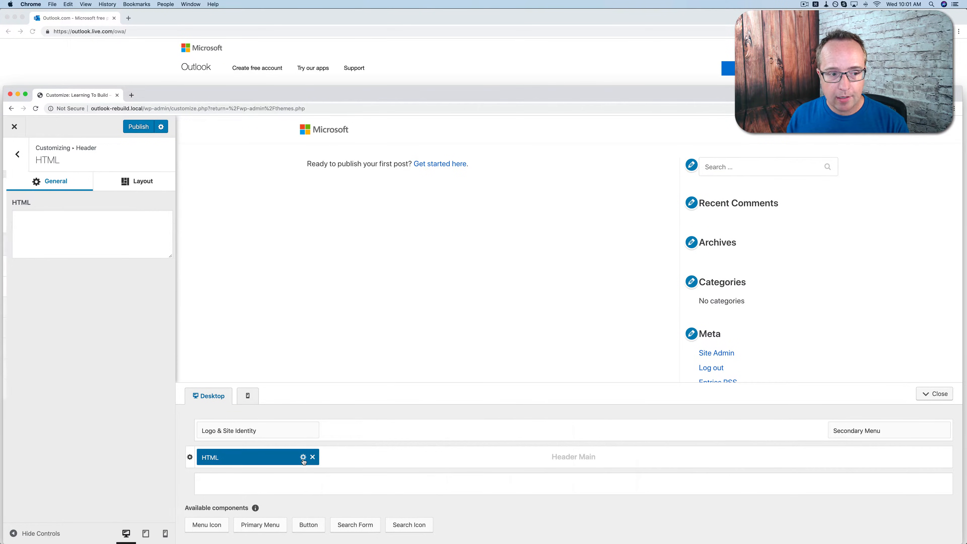
click(96, 235)
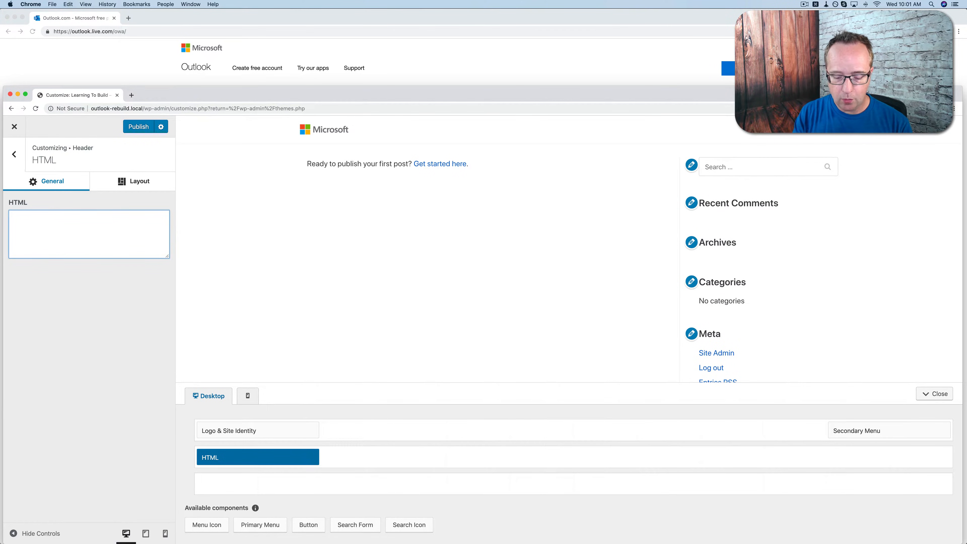
text(Outlook)
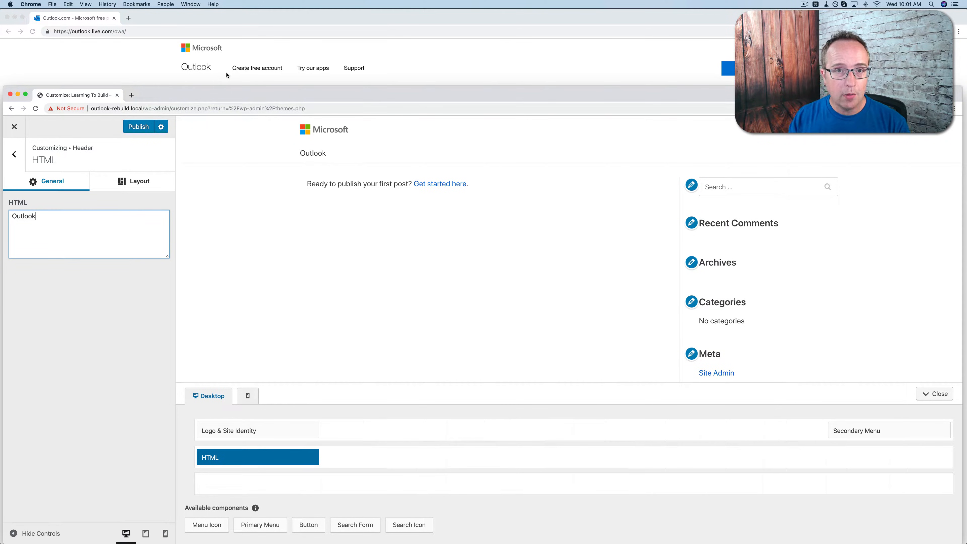
Wrap the HTML component's Outlook text in an anchor tag with href="#"
click(12, 216)
text(<a hre)
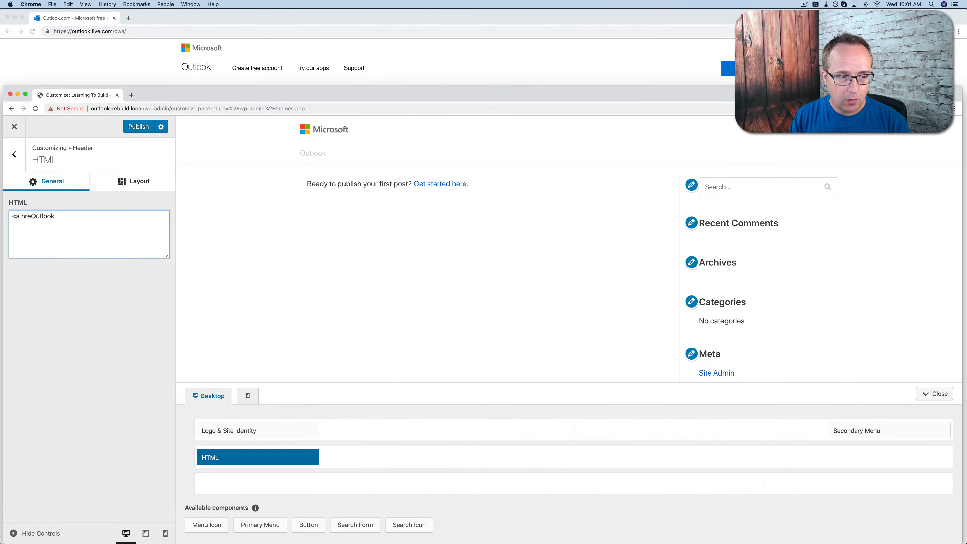
text(f=)
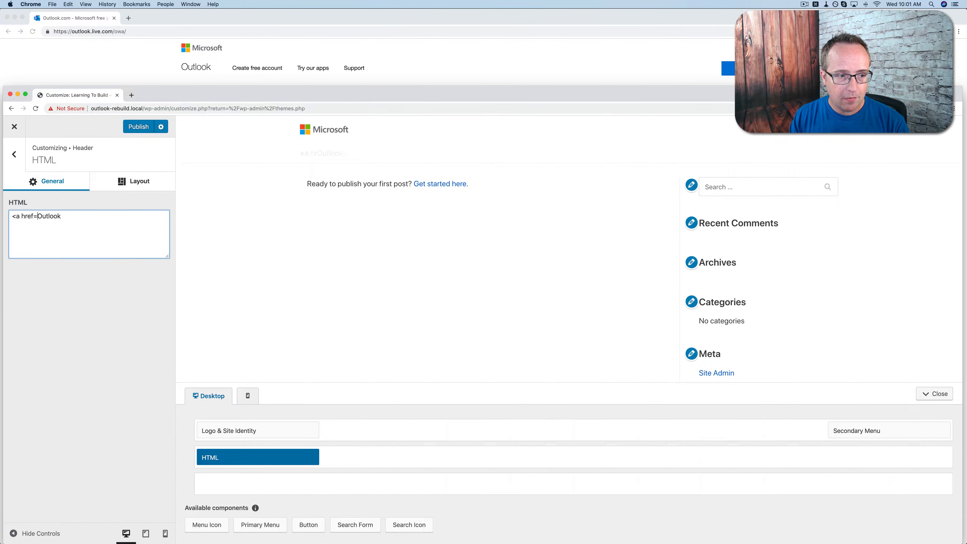
text("#")
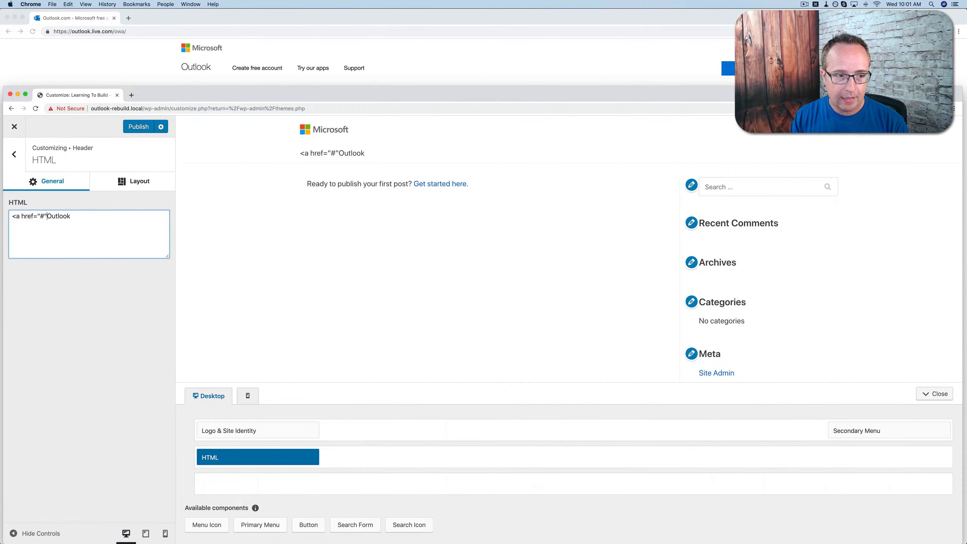
text(>)
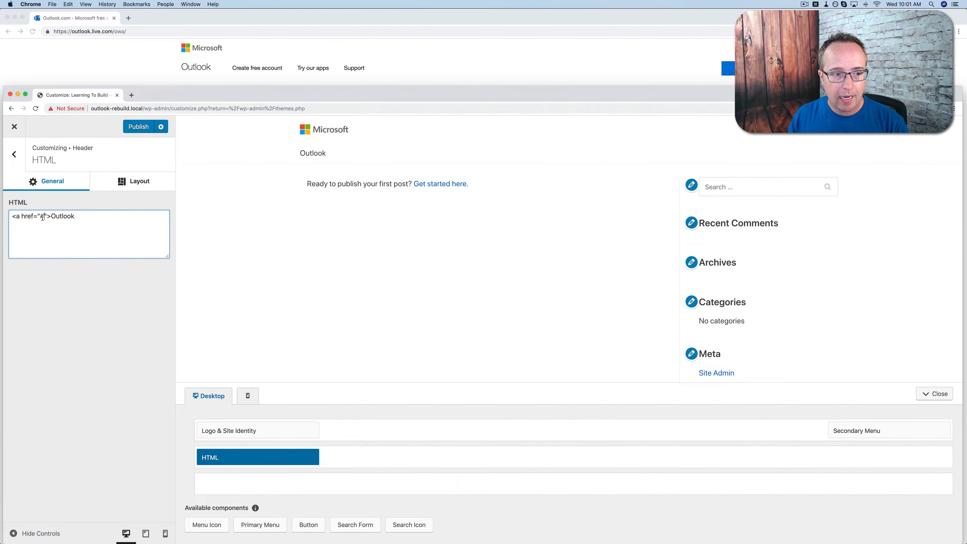
click(89, 216)
text(,/a>)
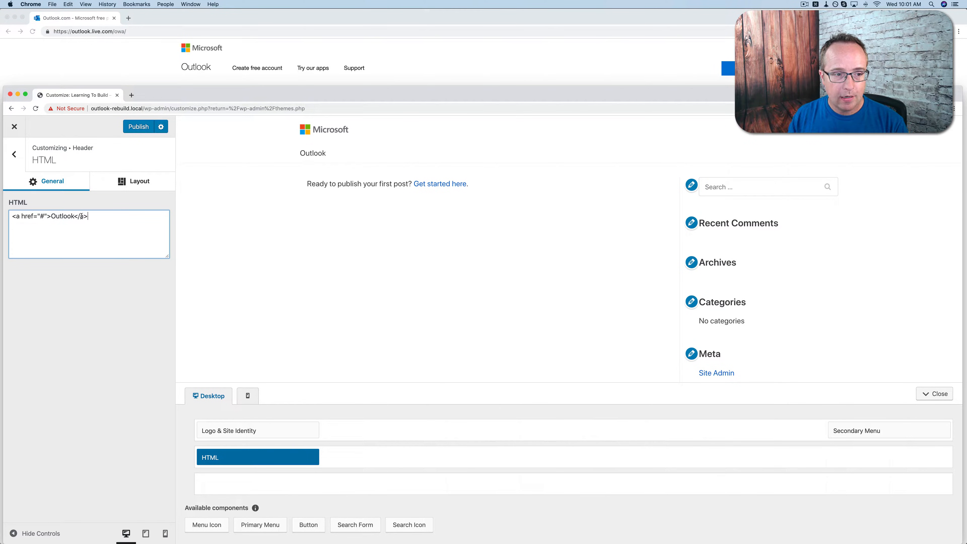
Add class="outlook-link" to the Outlook anchor tag in the HTML component
click(45, 217)
text(class=)
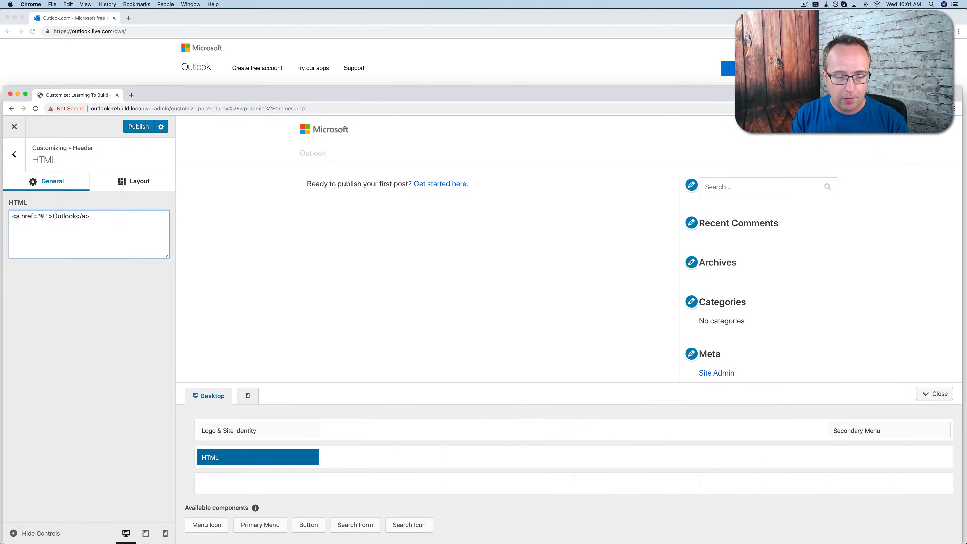
text("")
key(Left)
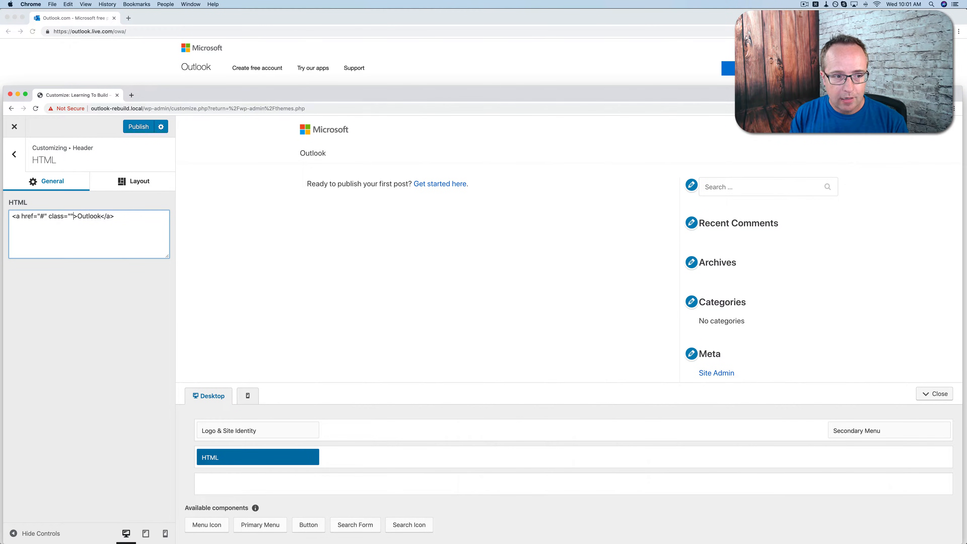
text(outlook)
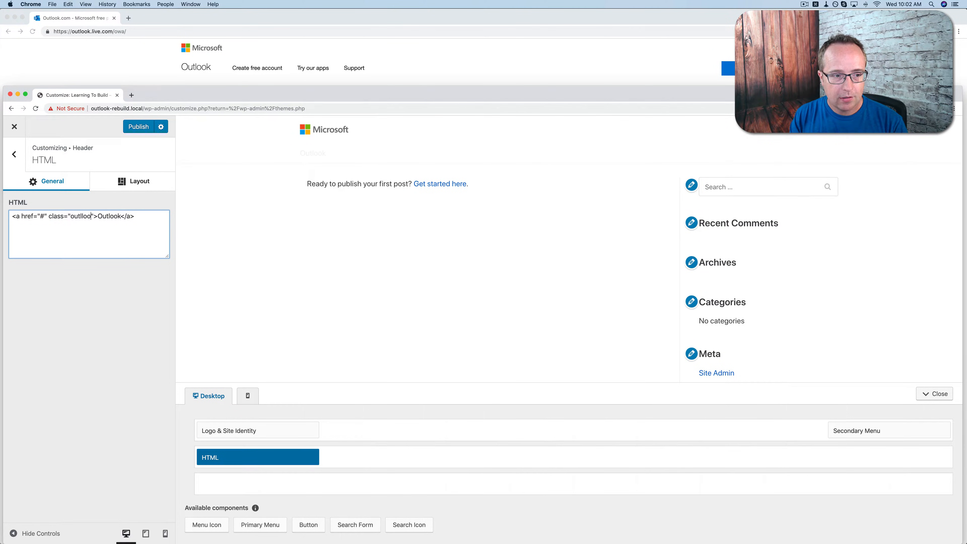
text(-link)
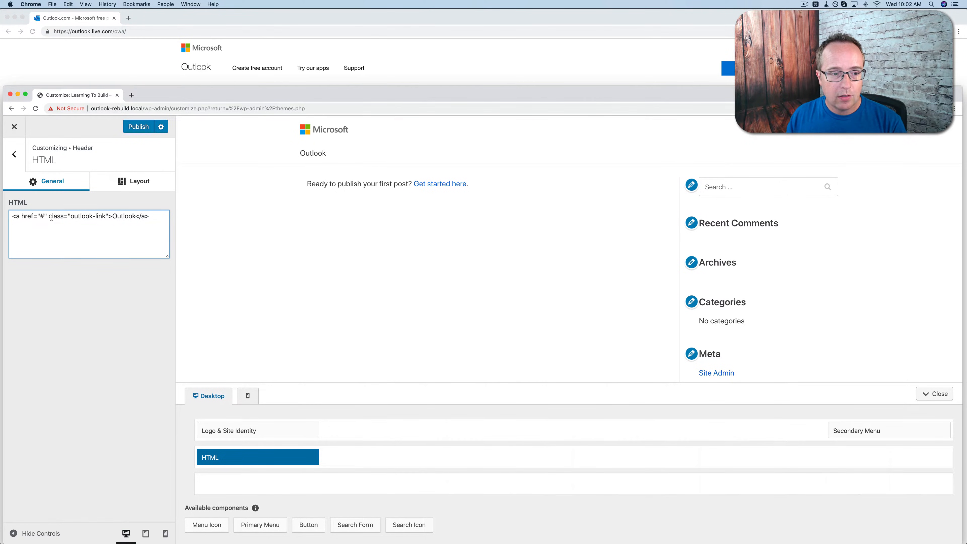
drag(70, 216, 105, 217)
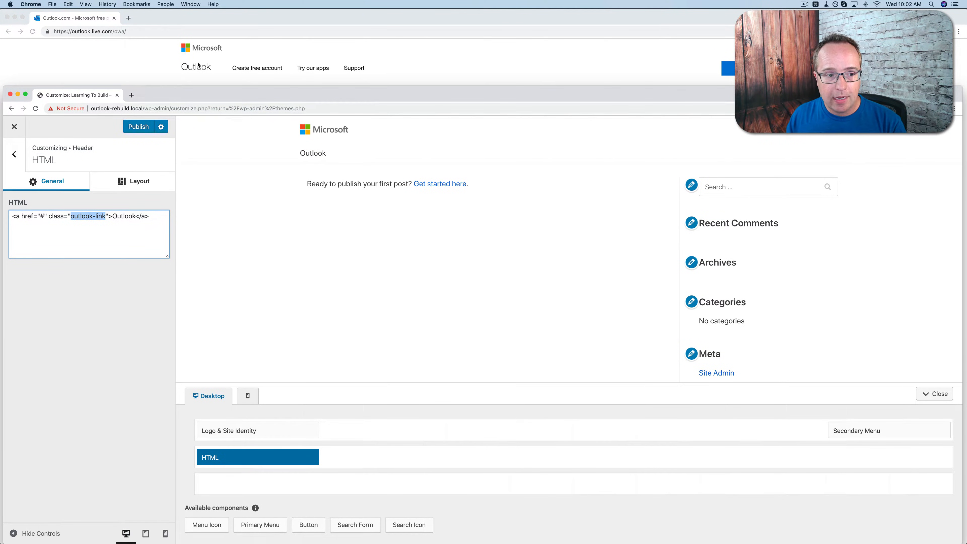
click(146, 231)
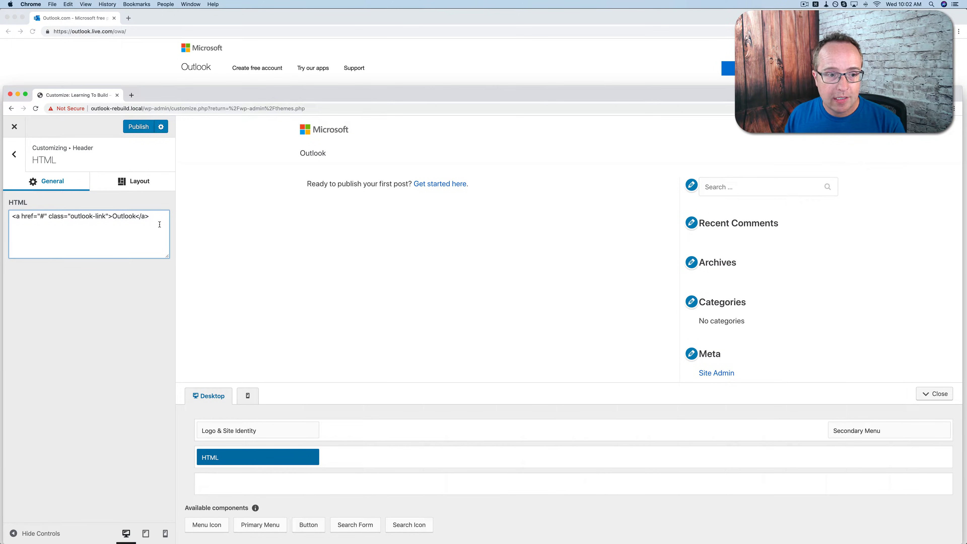
drag(55, 224, 10, 218)
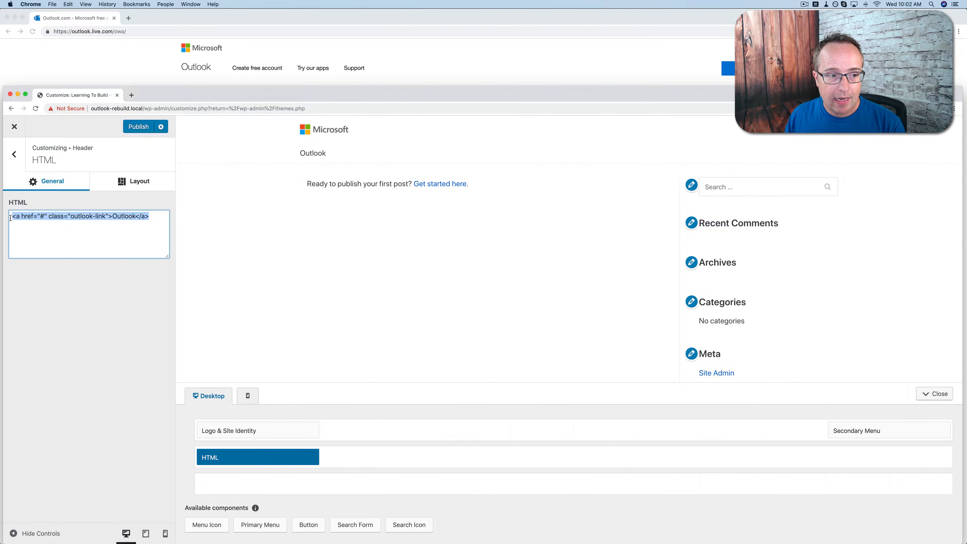
click(184, 224)
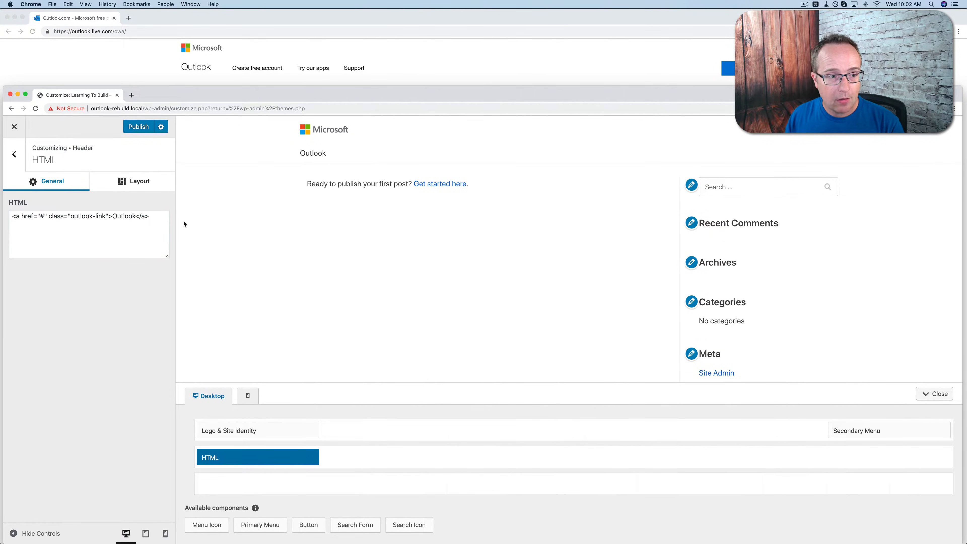
triple_click(17, 216)
click(17, 216)
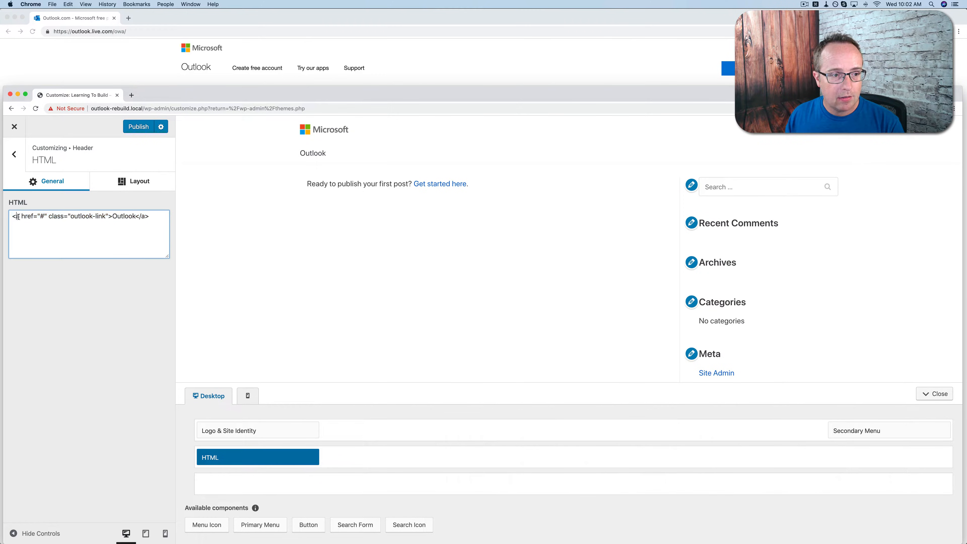
drag(17, 216, 11, 217)
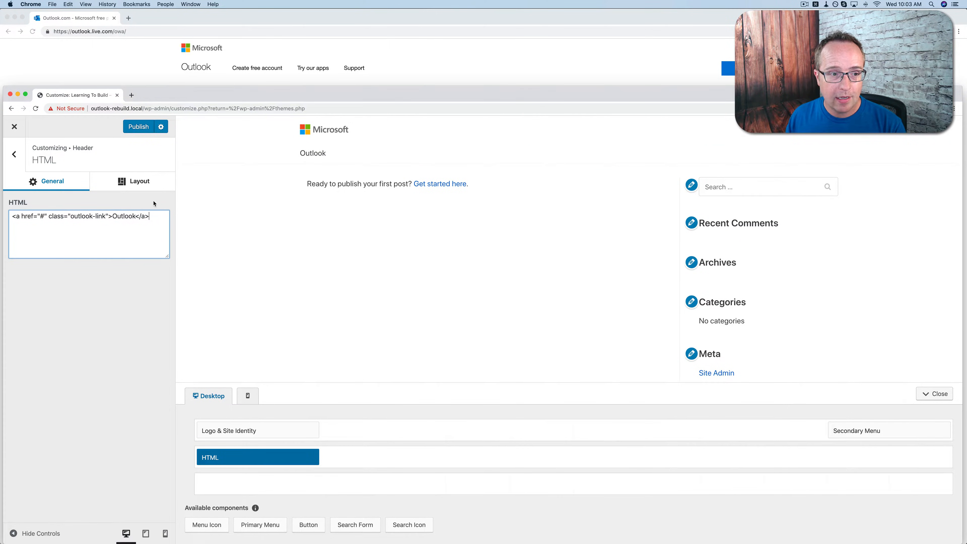
Place the Primary Menu component directly after HTML in the middle header row and open its menu location settings
click(13, 157)
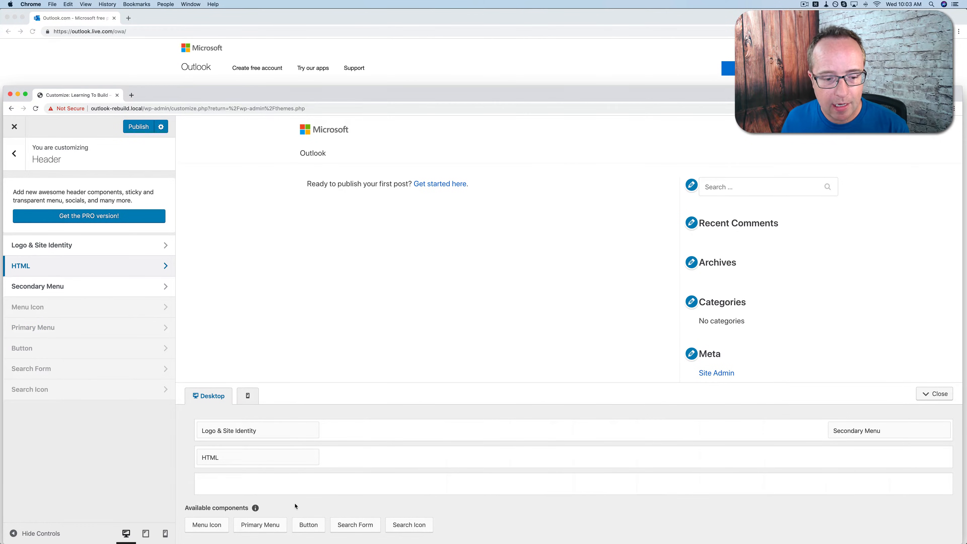
drag(258, 524, 344, 459)
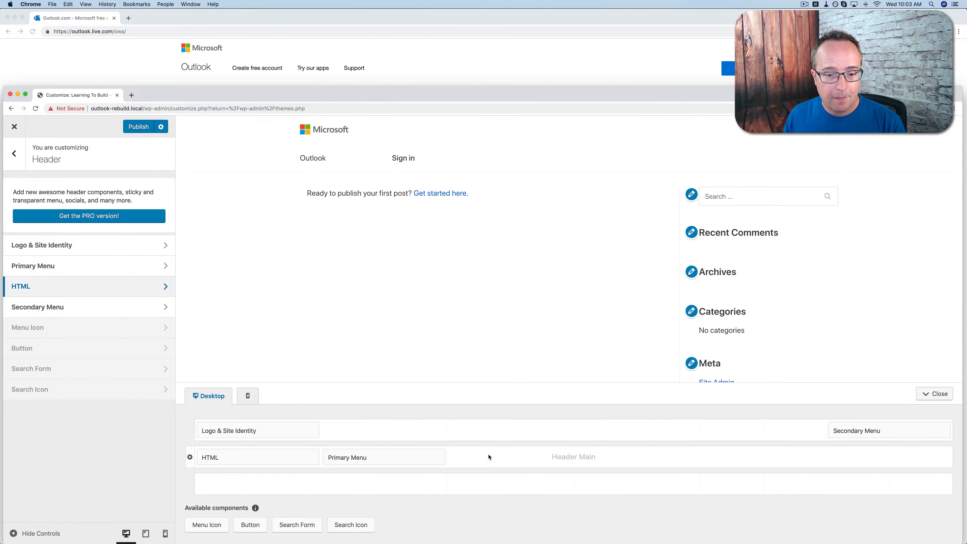
click(429, 457)
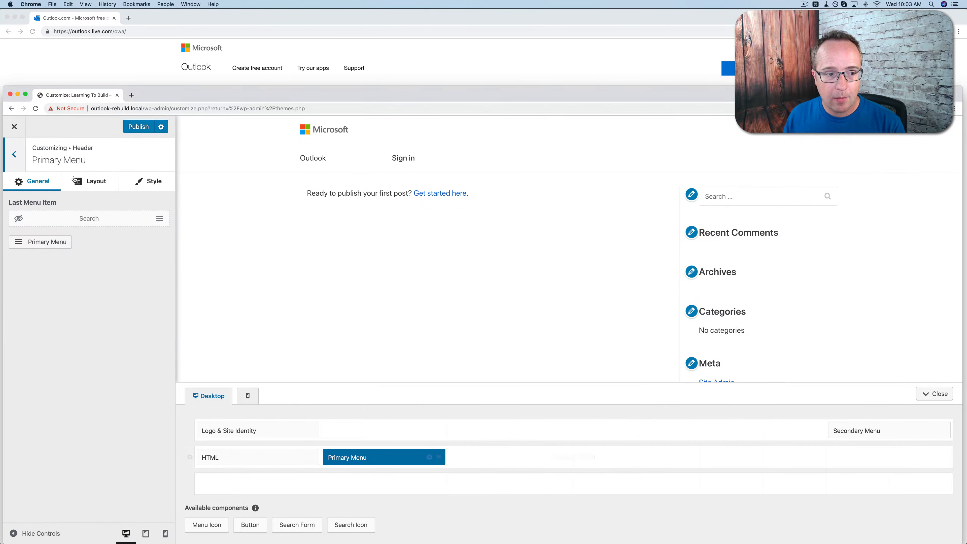
click(34, 245)
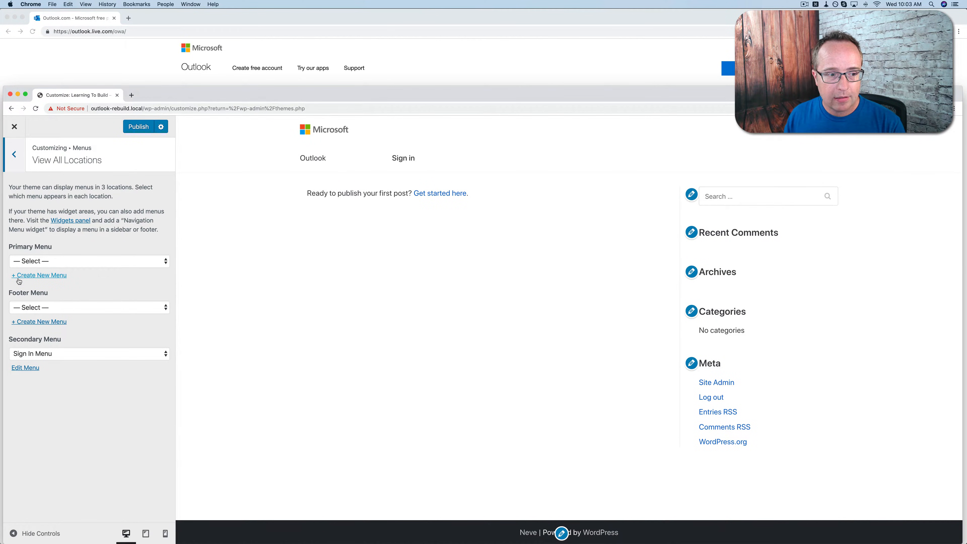
Create a new menu named Main Menu assigned to the Primary Menu location
click(43, 276)
text(Main Menu)
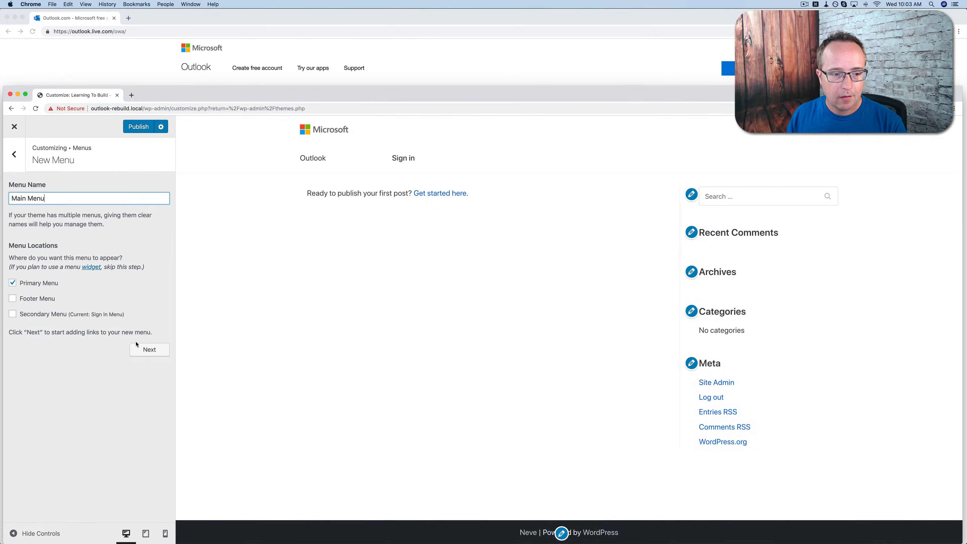
click(140, 350)
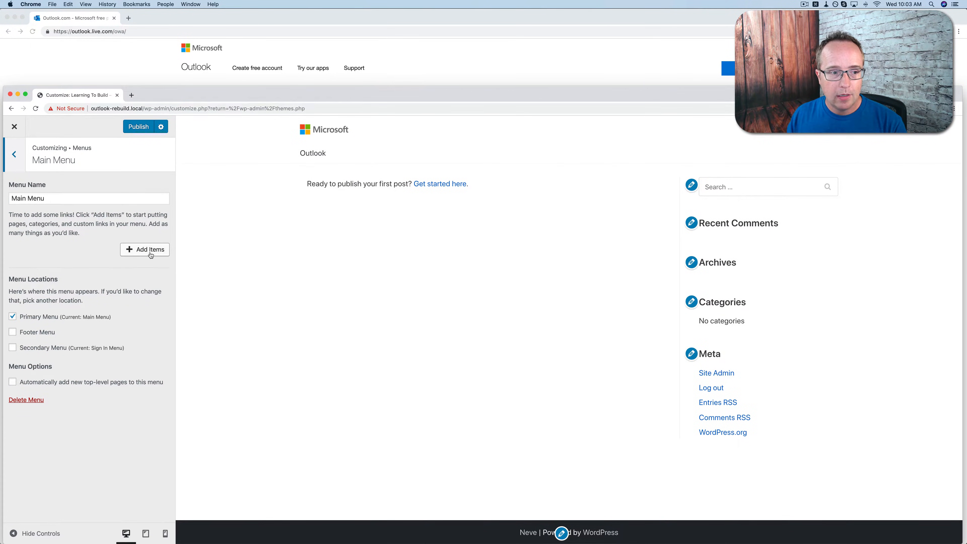
Create a new page named Create free account as the first item of the Main Menu
click(132, 254)
click(209, 246)
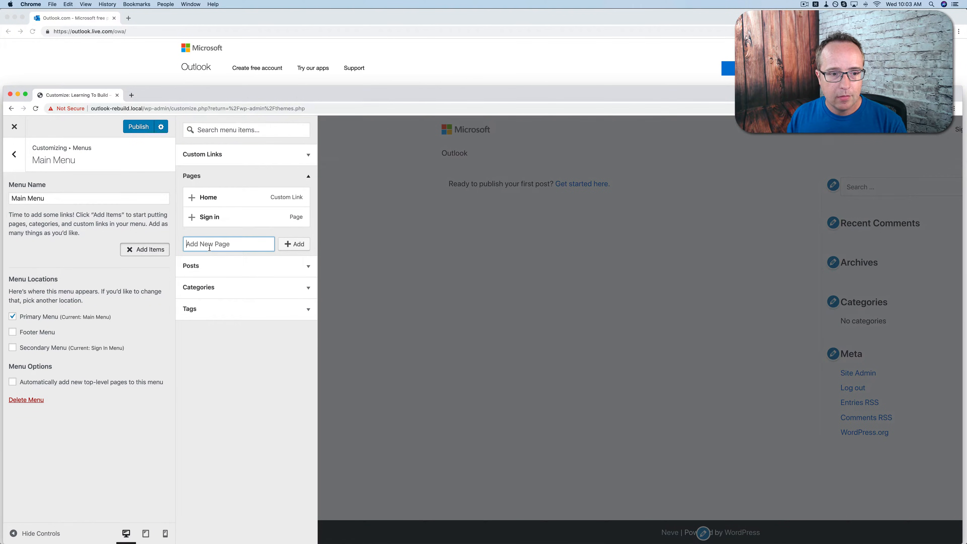
text(Create free account)
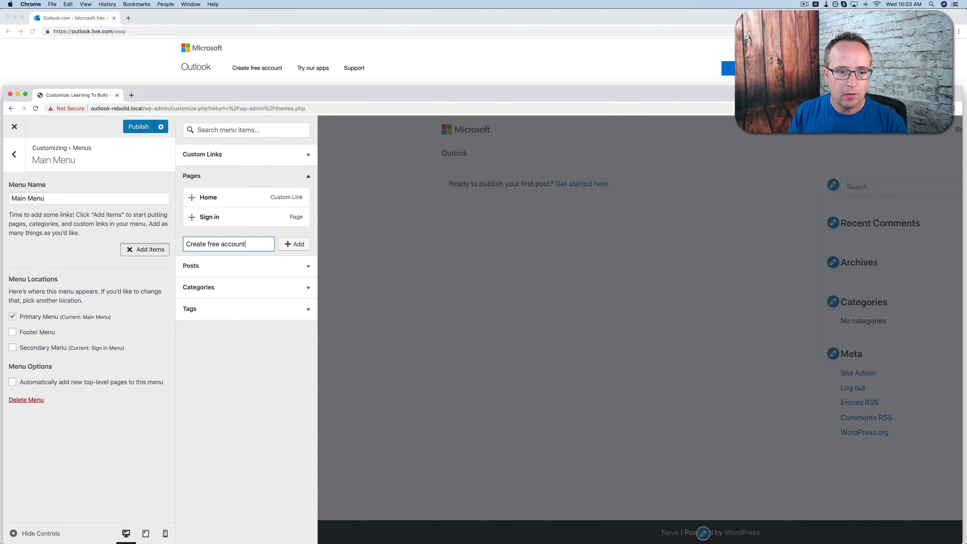
key(Return)
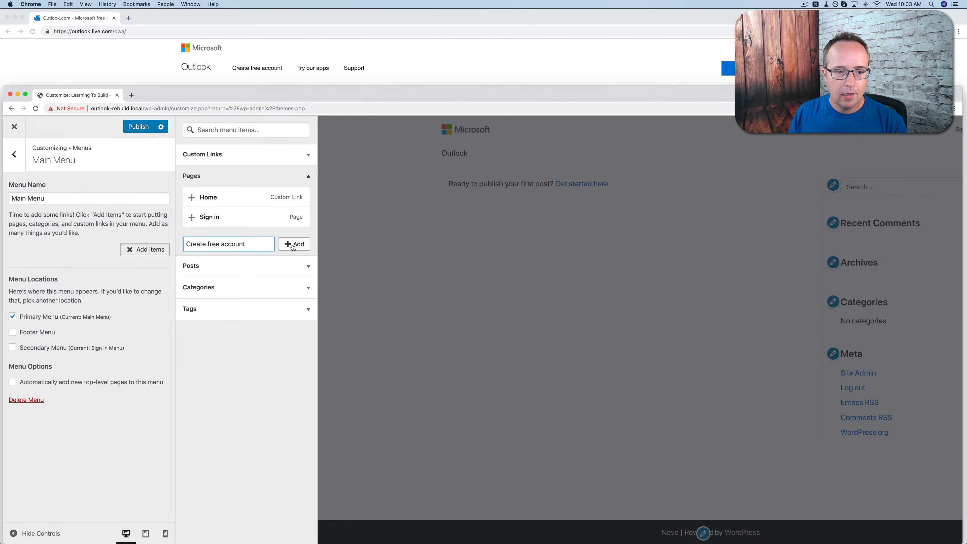
Add two more new pages, Try our apps and Support, to the Main Menu and finish adding items
click(215, 263)
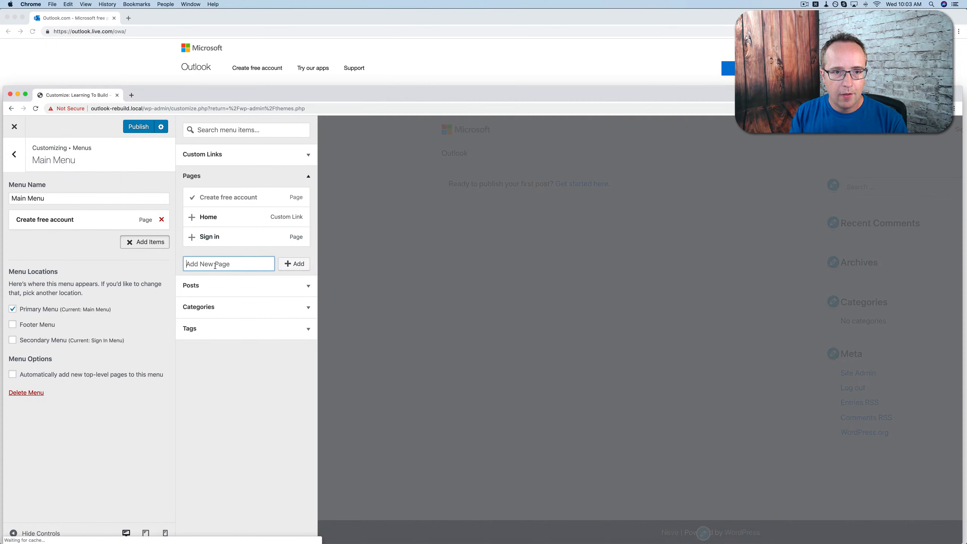
text(Try our app)
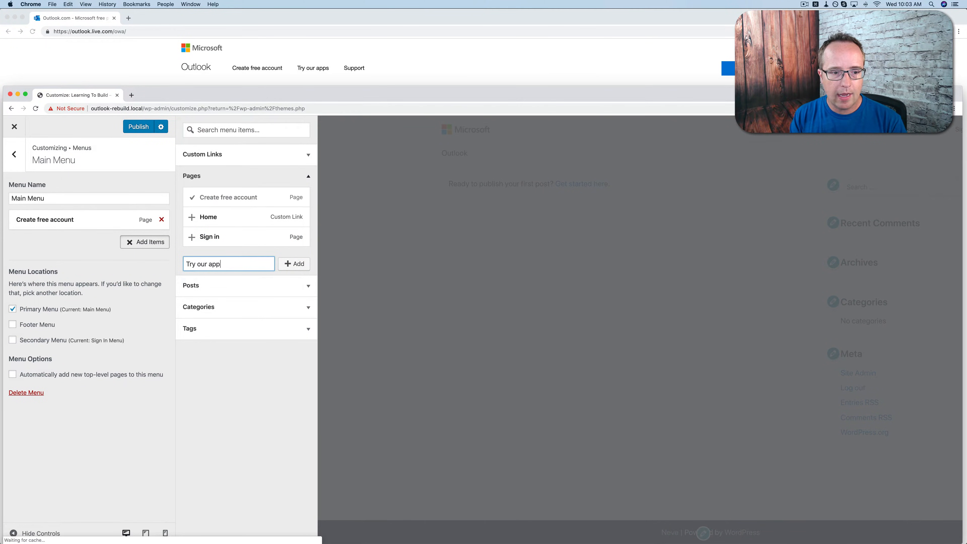
text(s)
click(294, 263)
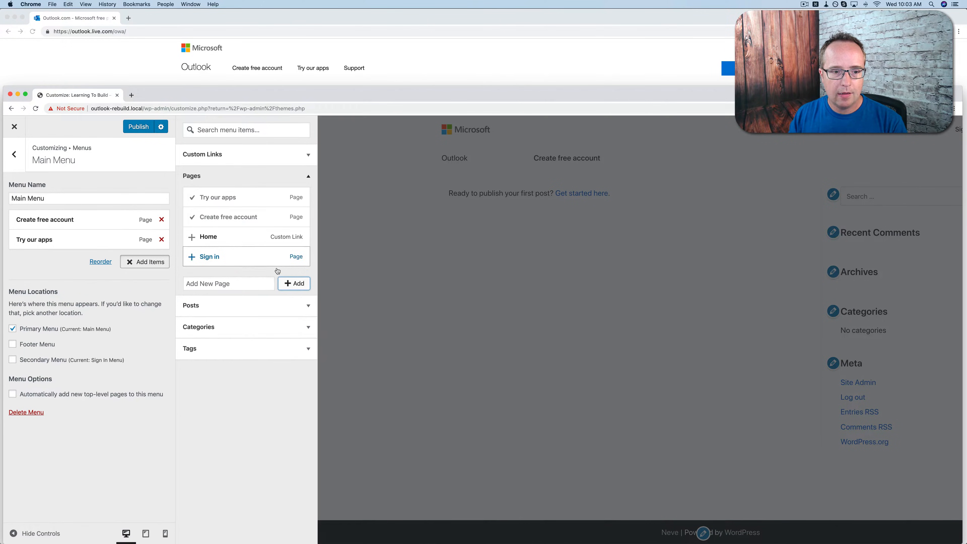
click(240, 284)
text(Support)
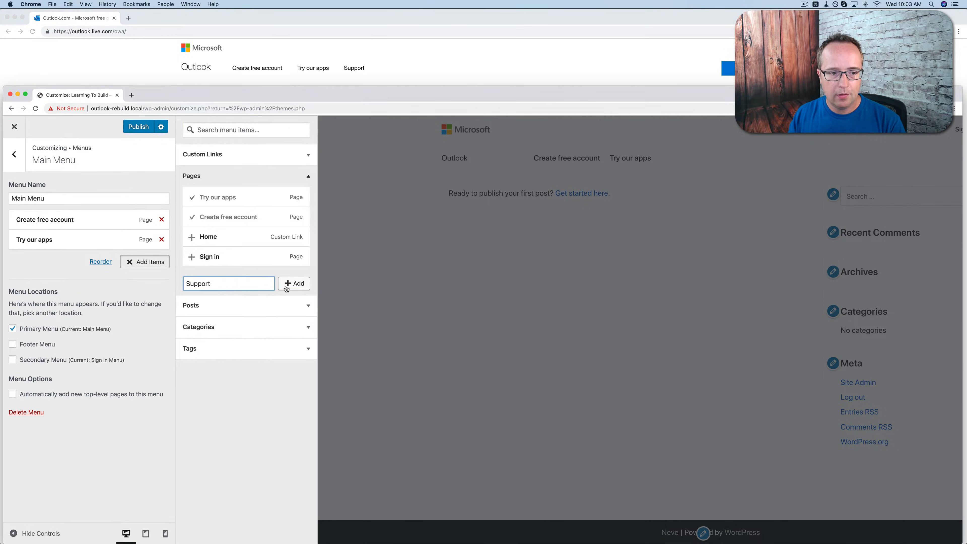
click(293, 283)
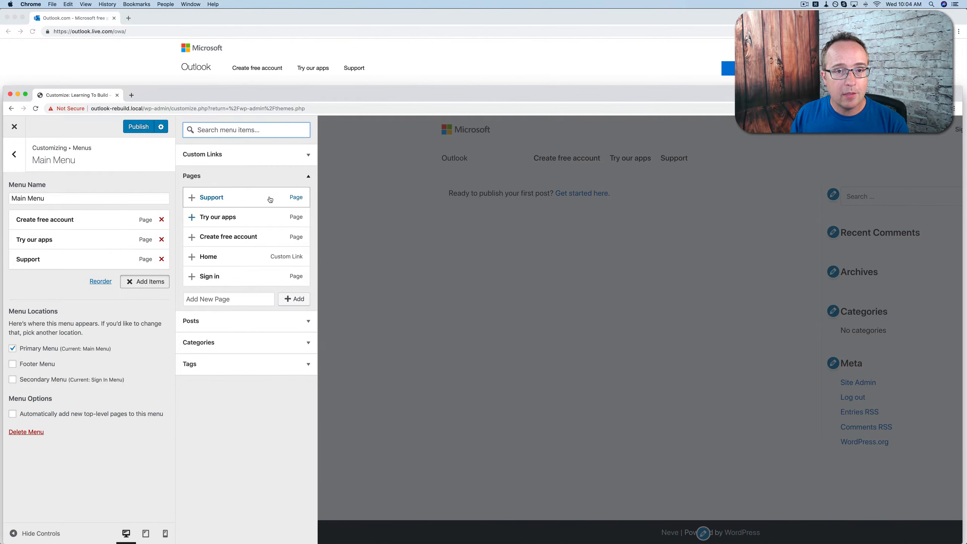
click(344, 245)
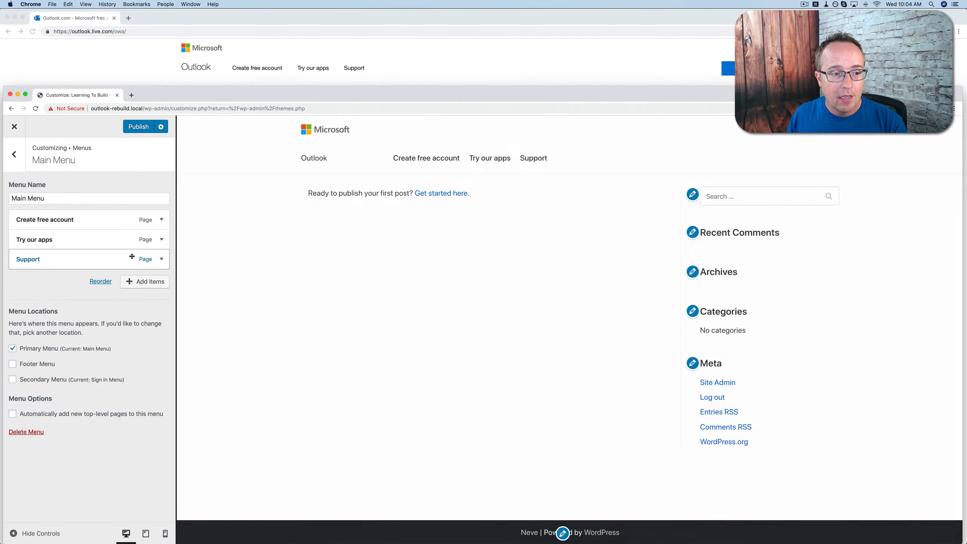
Try nesting the Support item under Create free account, and return it to the end of the menu's top level
drag(56, 268, 67, 238)
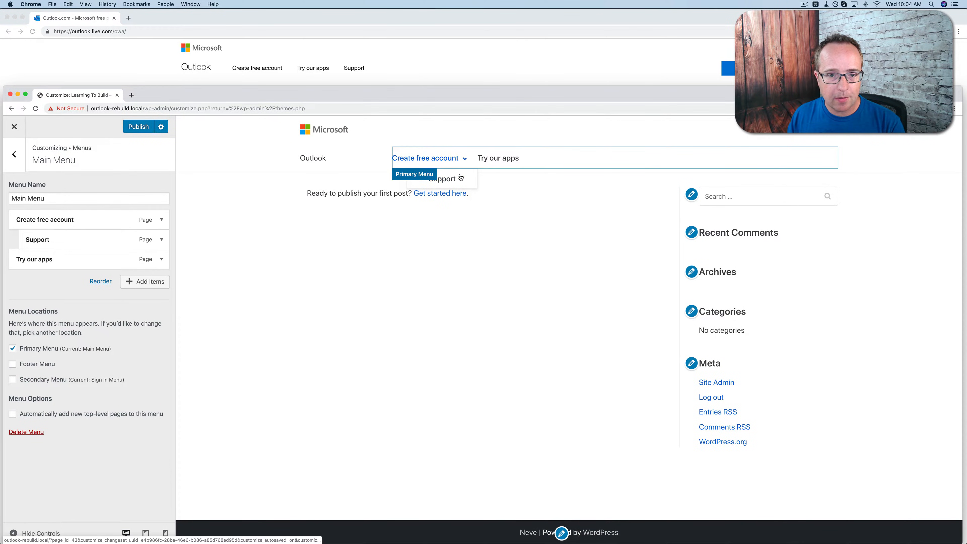
drag(158, 248, 41, 259)
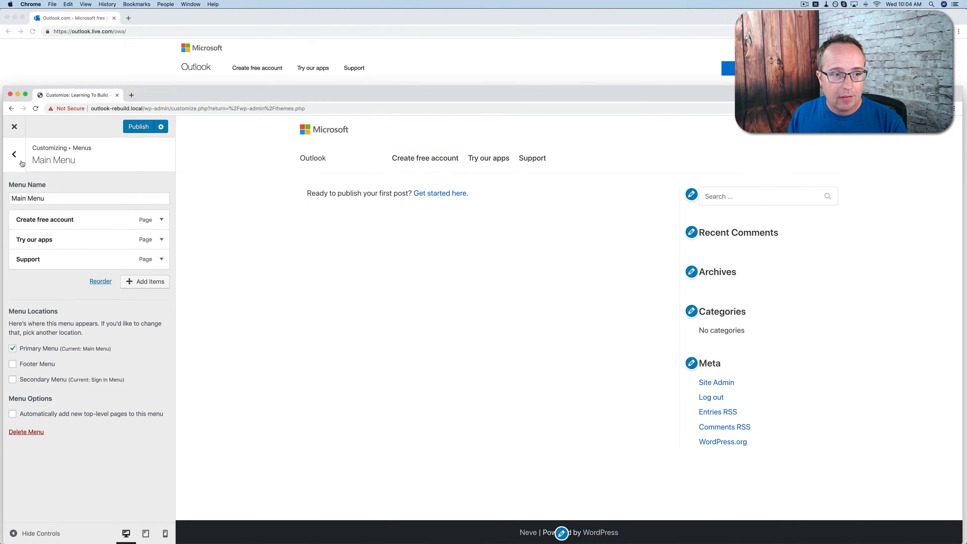
Set the header's Primary Menu skin mode to the style that underlines items on hover
click(15, 155)
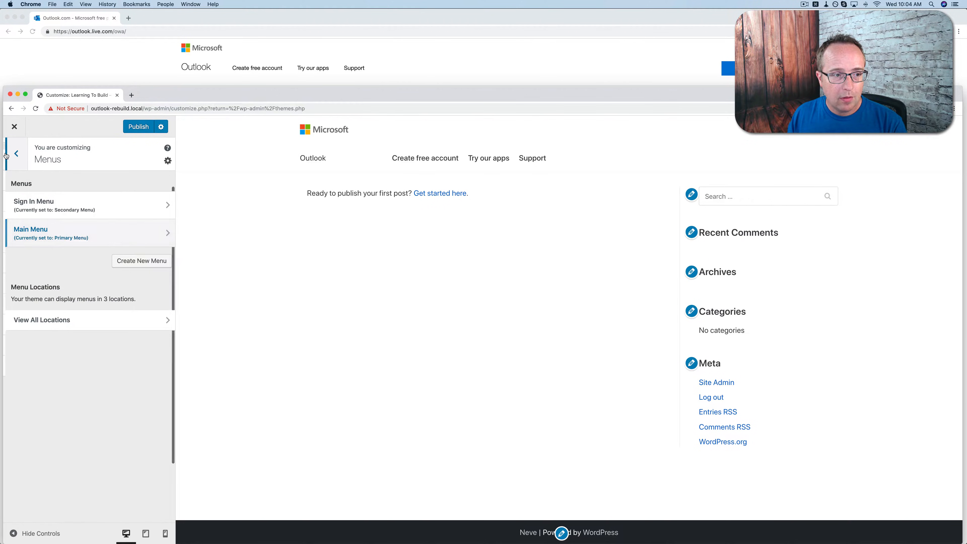
click(5, 154)
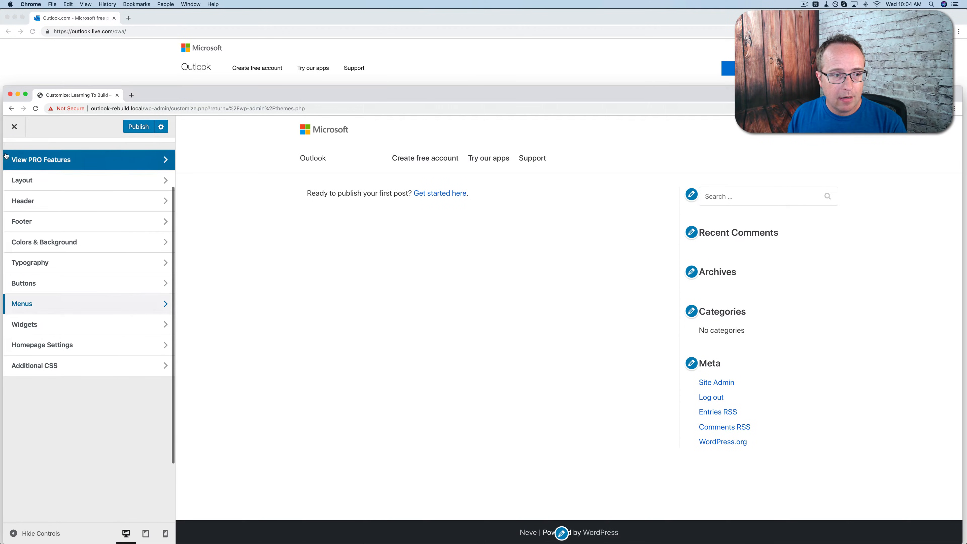
click(38, 206)
click(82, 269)
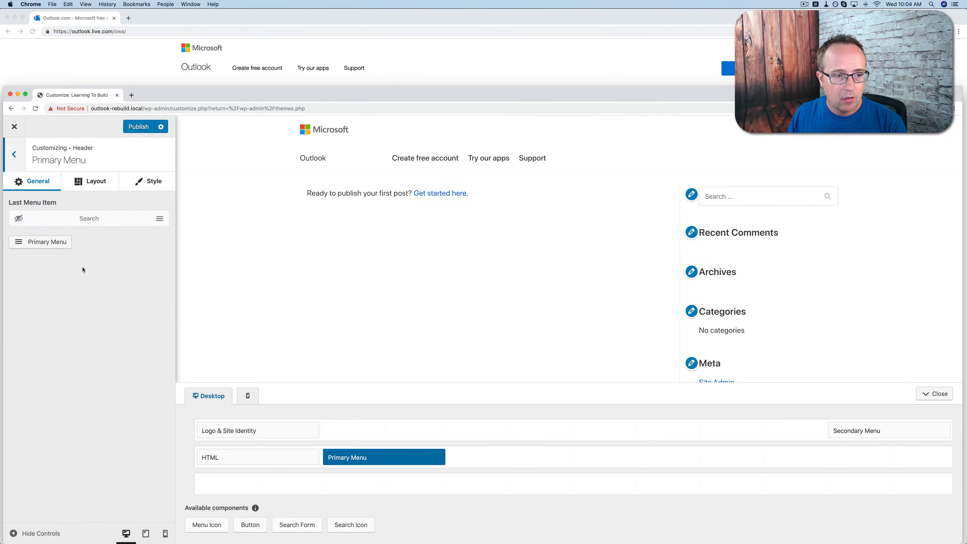
click(88, 183)
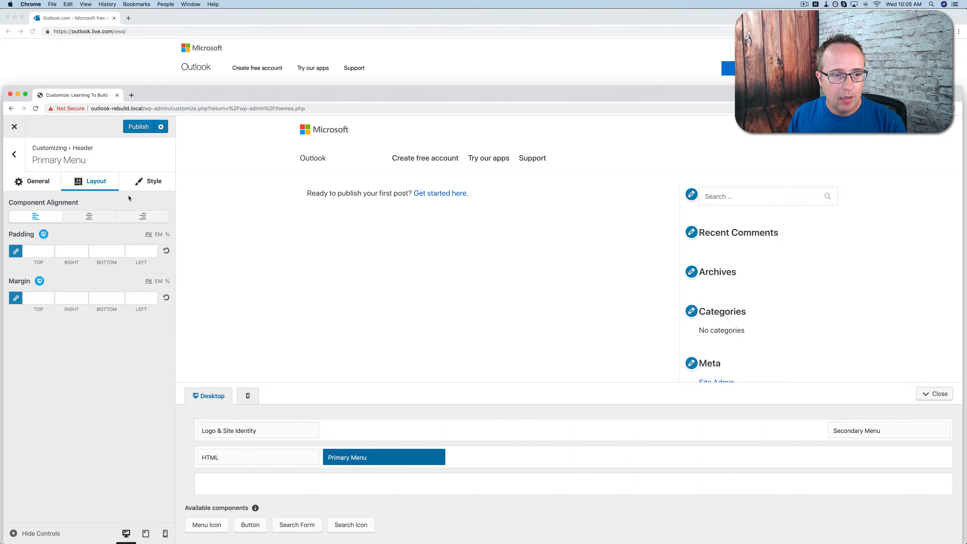
click(138, 186)
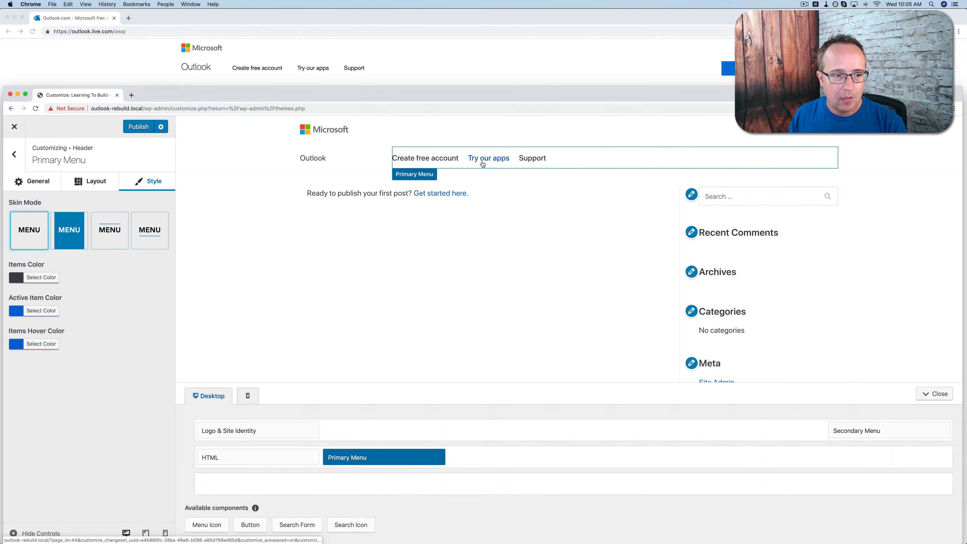
click(147, 239)
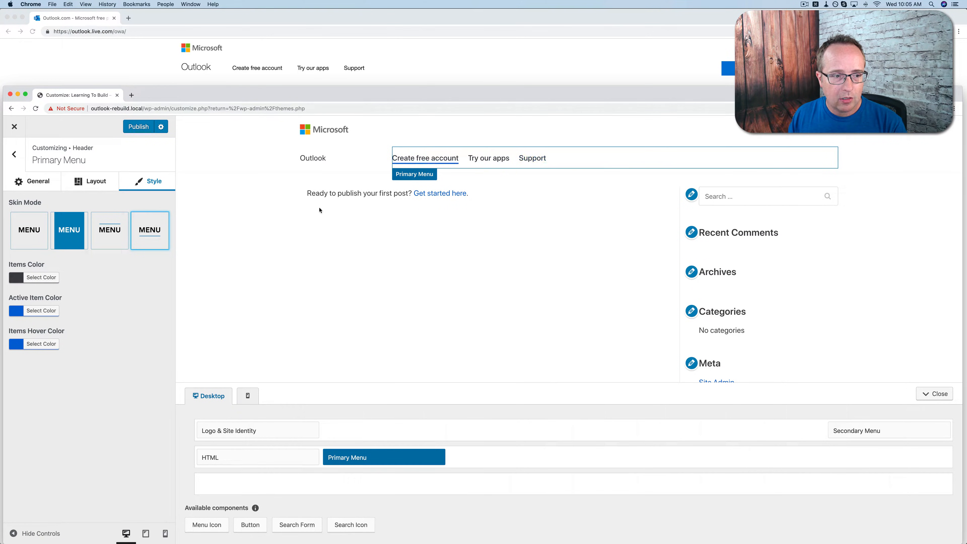
Copy the Primary Menu's items color #404248 and use it as the active item color
click(34, 314)
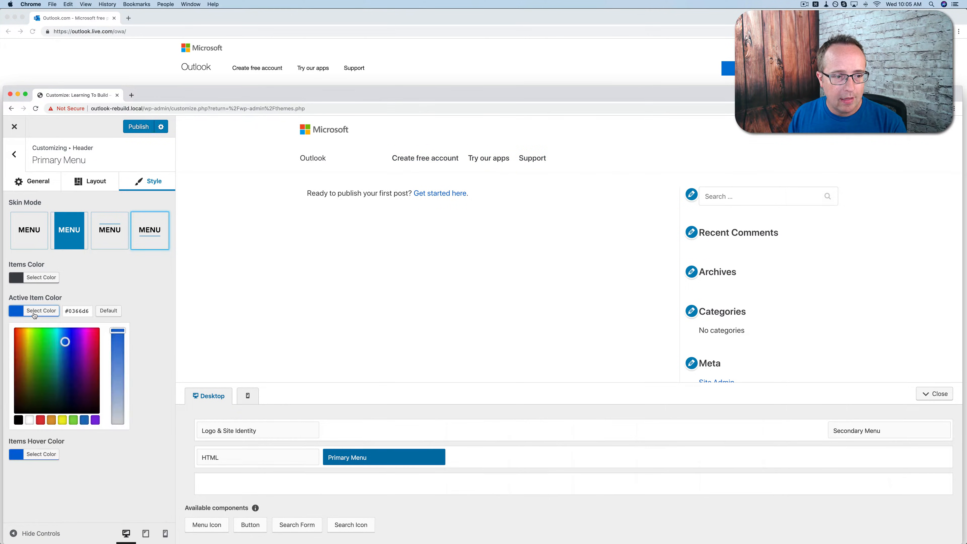
click(39, 280)
double_click(77, 281)
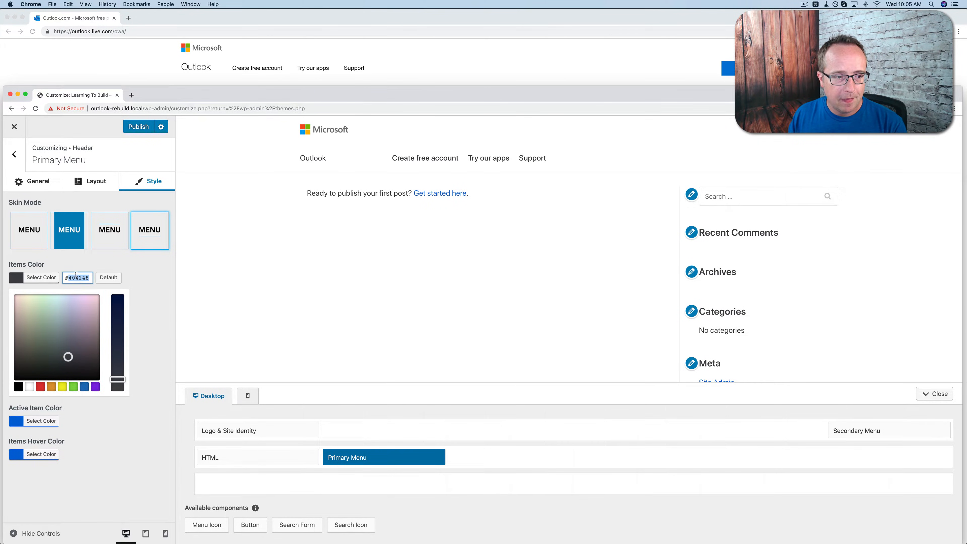
right_click(81, 276)
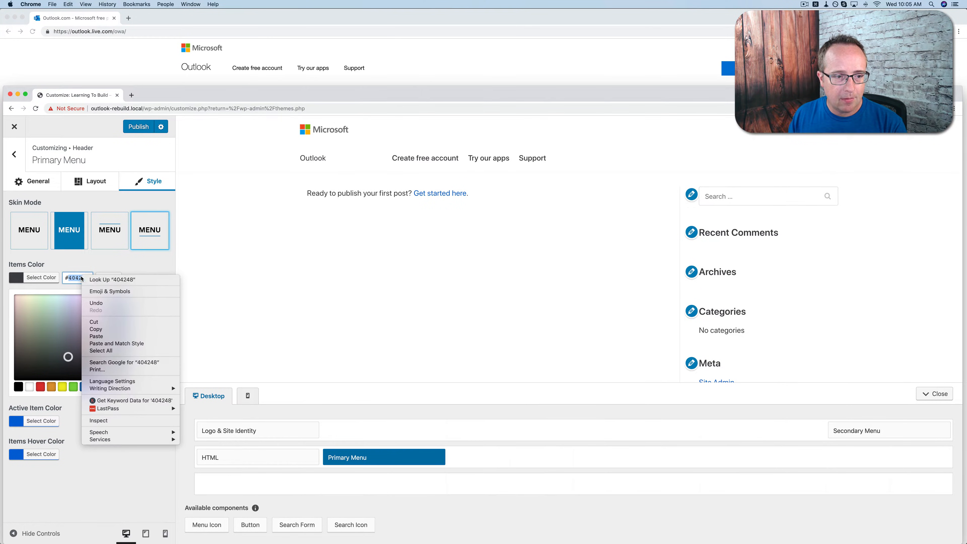
click(101, 328)
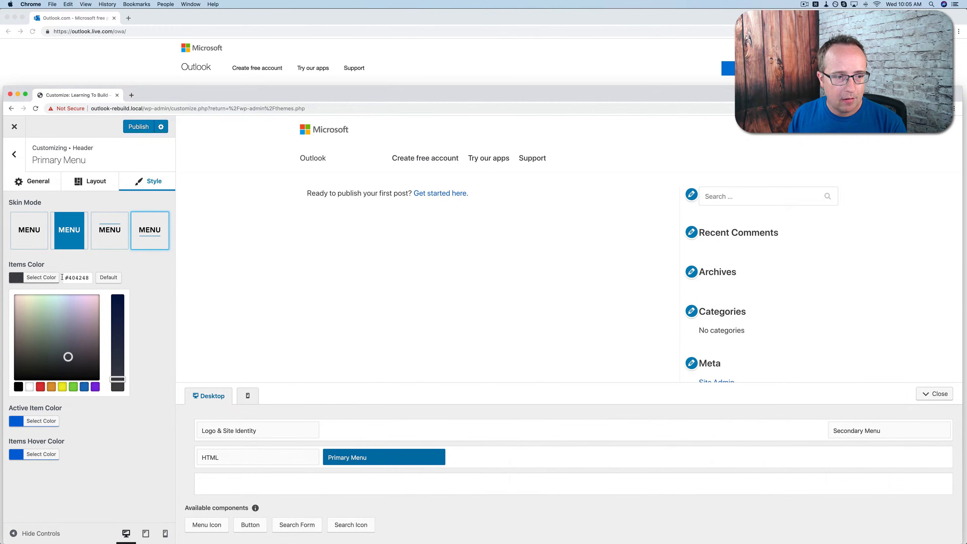
click(41, 277)
click(39, 312)
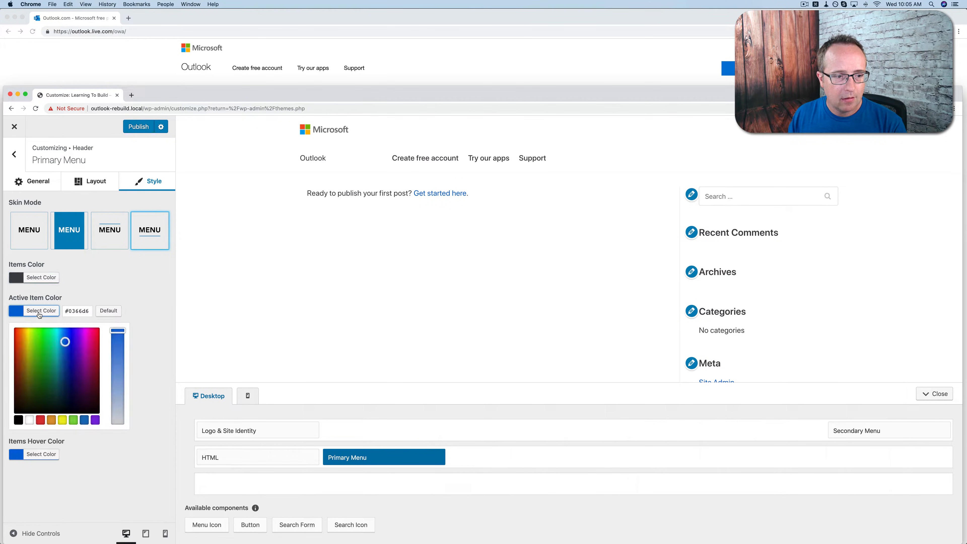
double_click(78, 310)
right_click(78, 311)
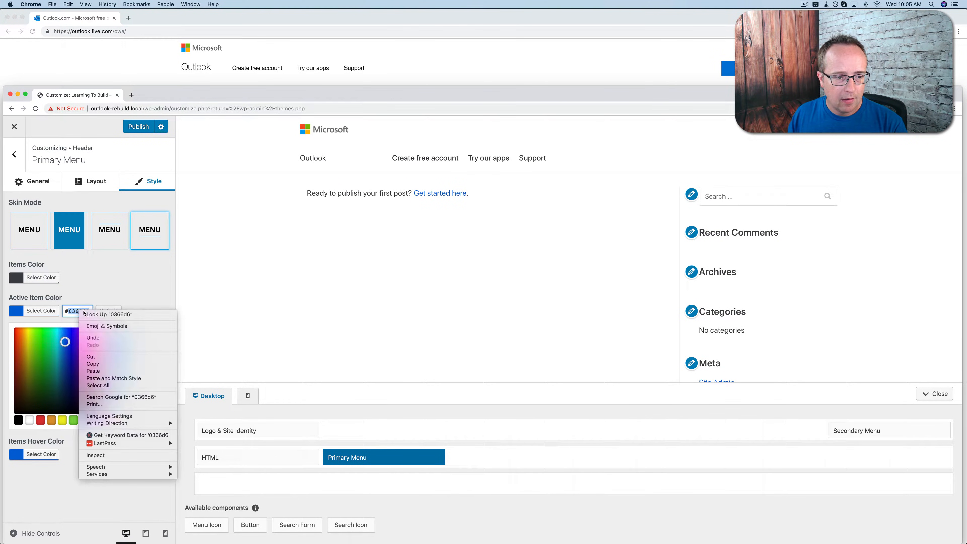
click(98, 370)
click(229, 242)
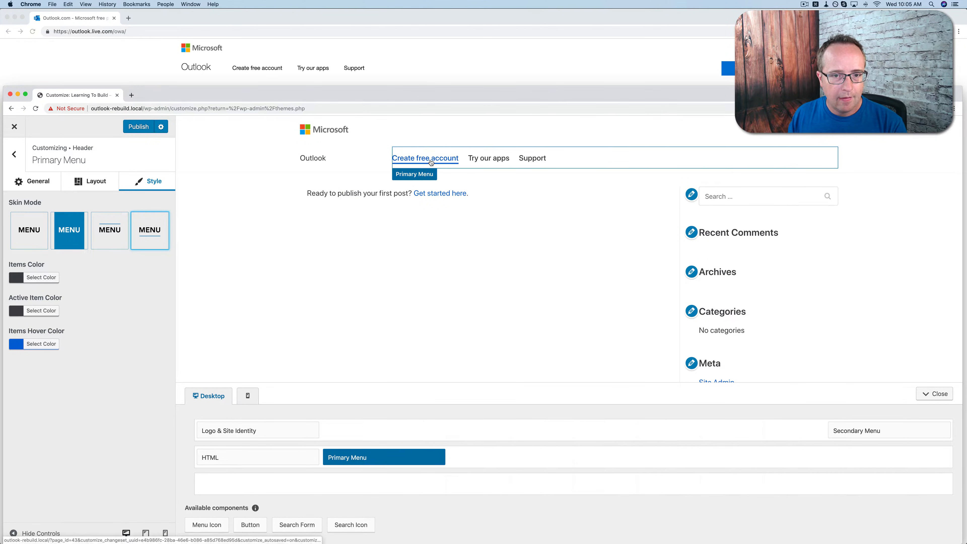
Set the Primary Menu's items hover color to #404248 as well
click(34, 344)
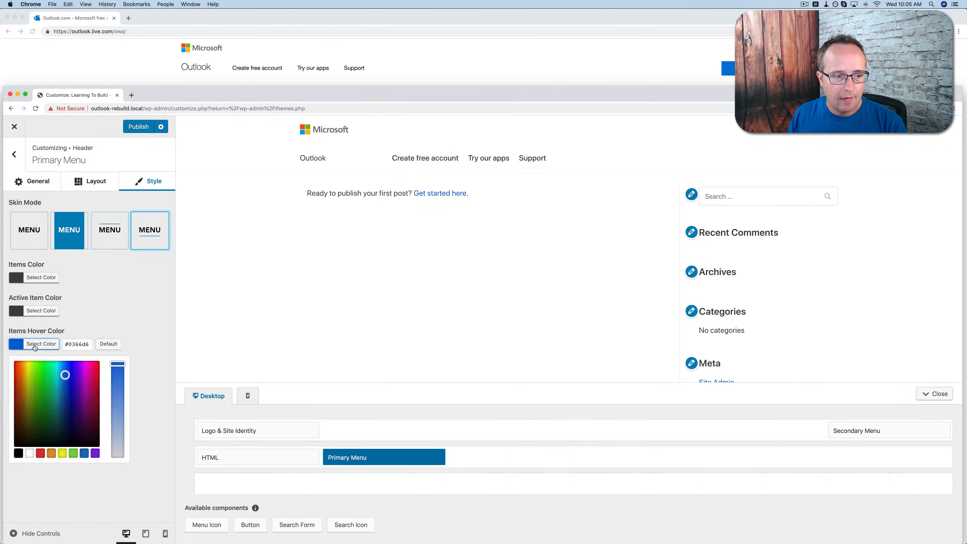
double_click(76, 345)
right_click(78, 345)
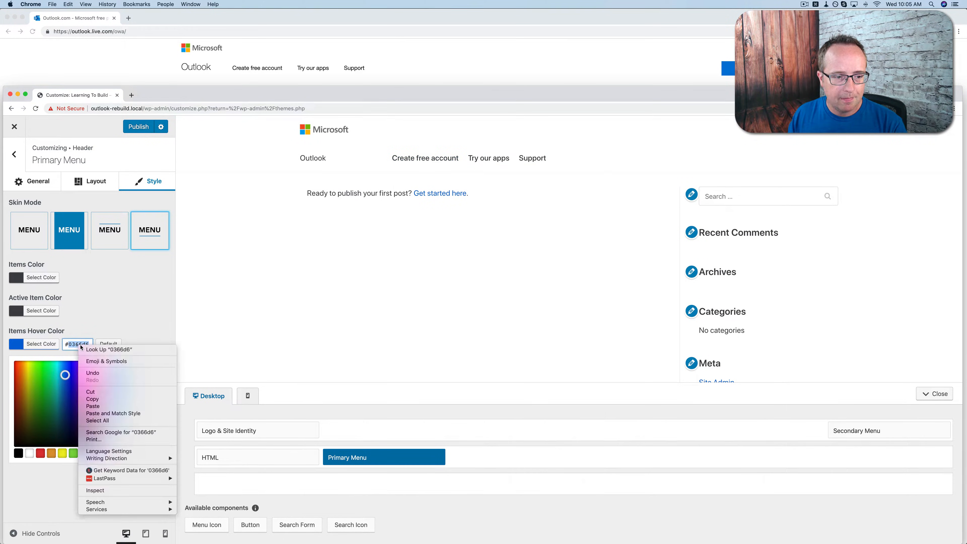
click(98, 406)
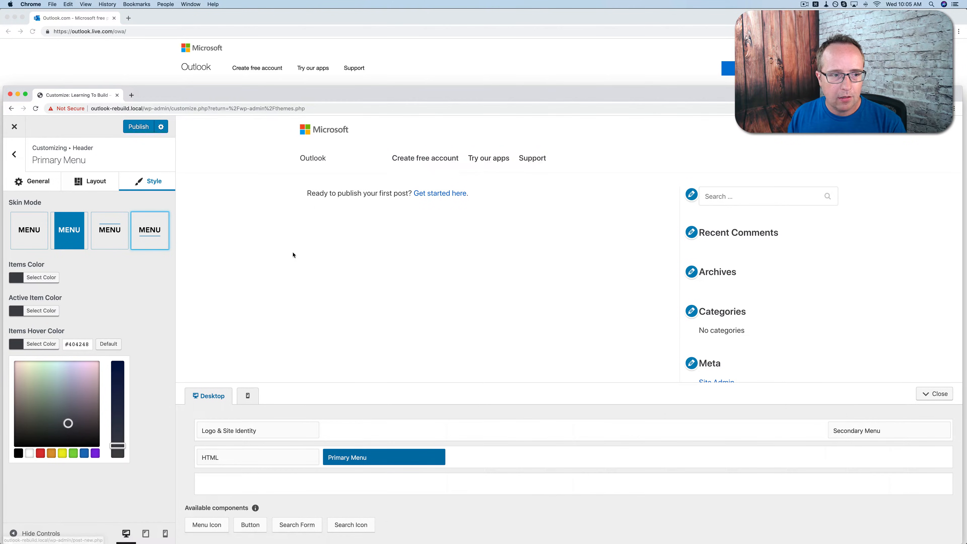
Add a Button component at the far end of the header's main row with the text Buy Office 365
click(23, 162)
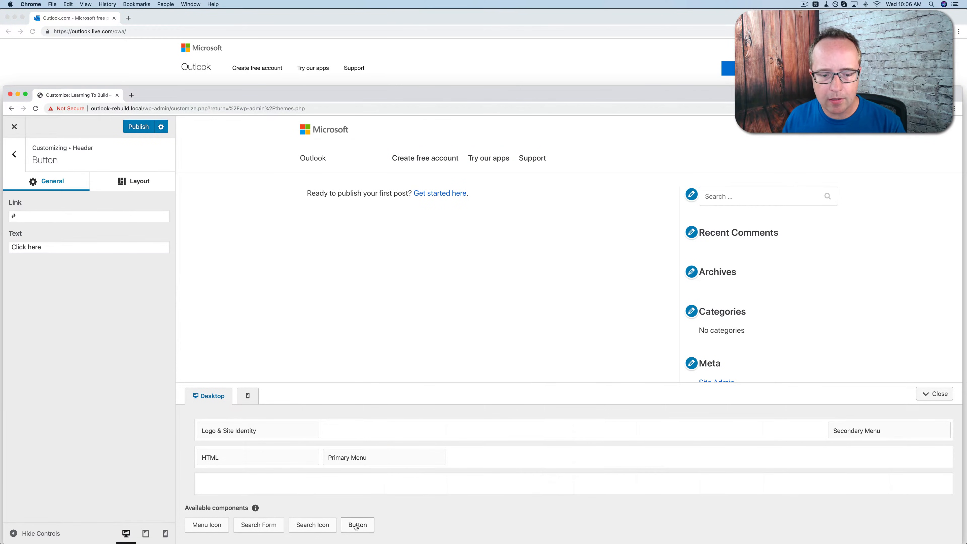
drag(356, 527, 928, 461)
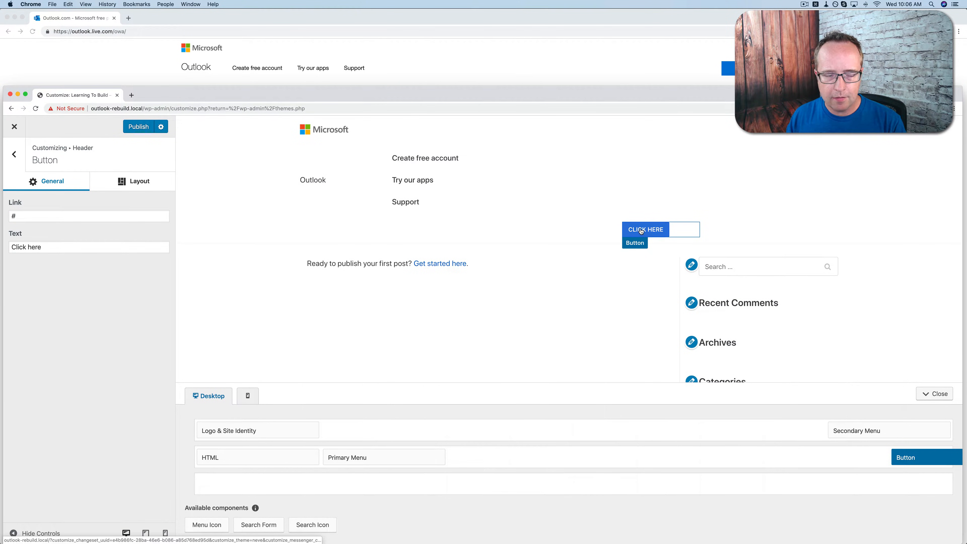
click(72, 246)
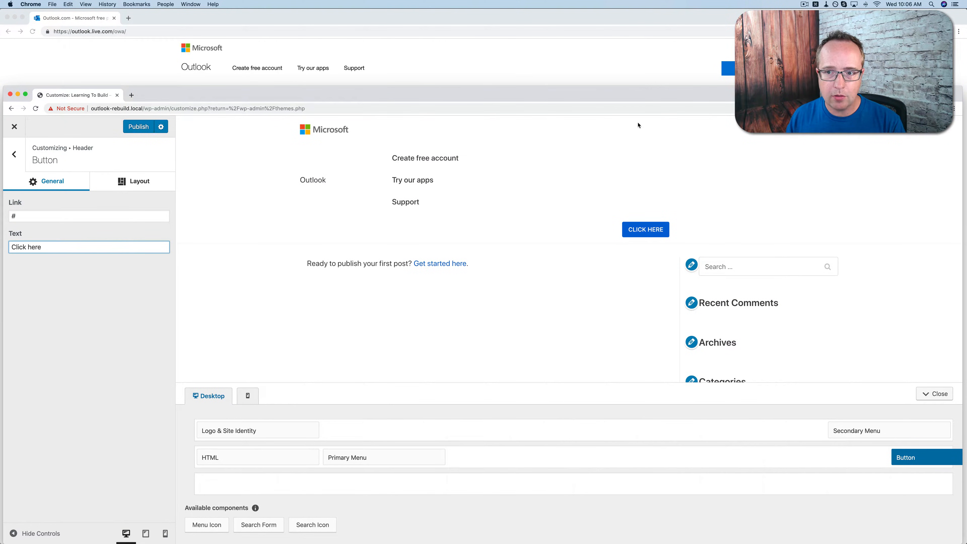
triple_click(87, 242)
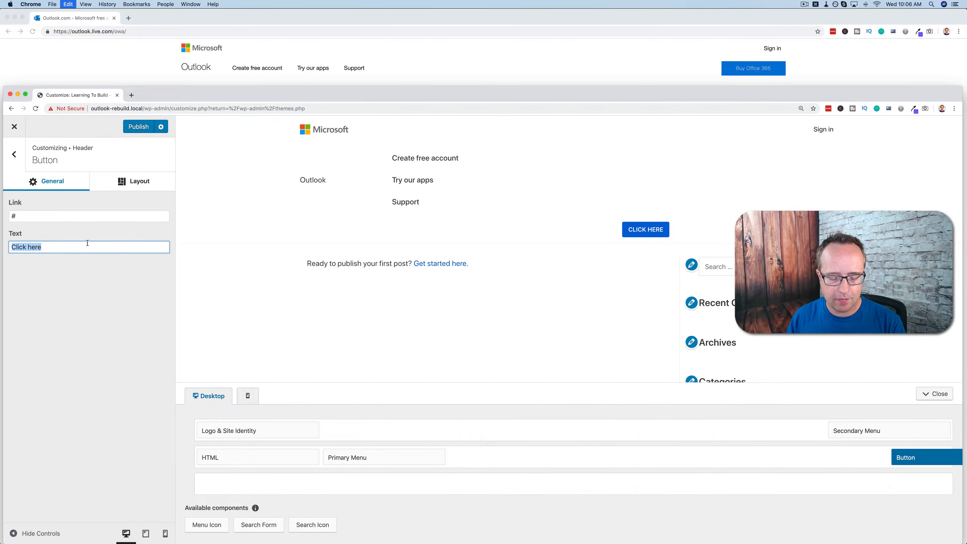
text(Buy Off)
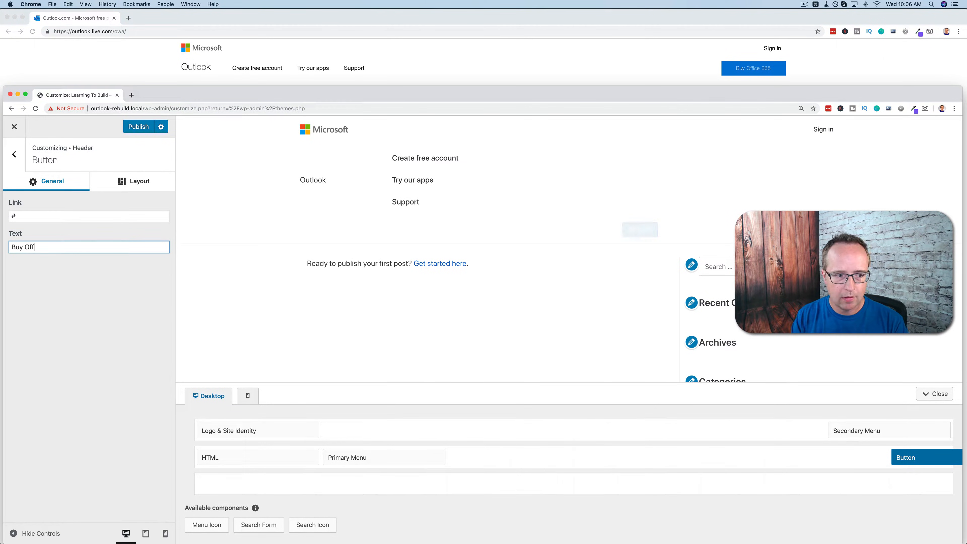
text(ice 365)
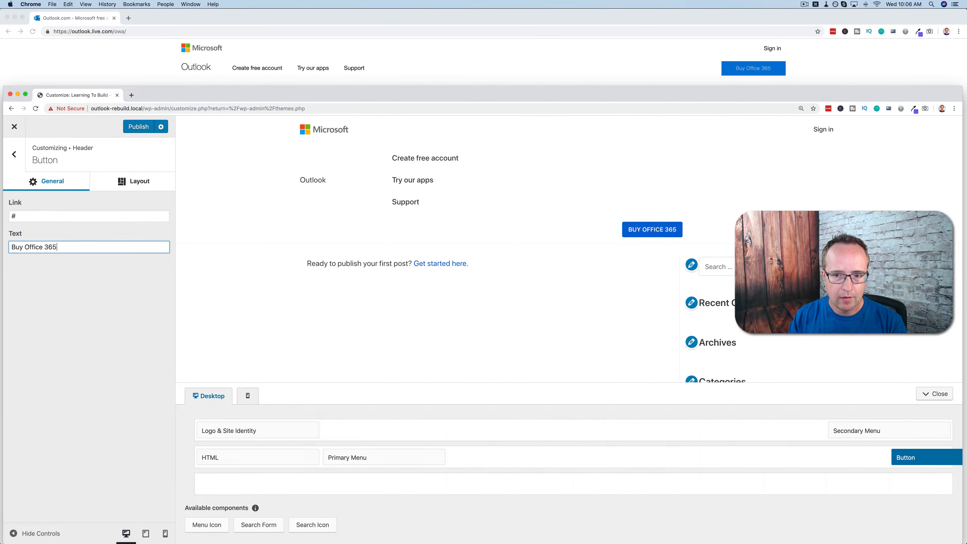
Right-align the Buy Office 365 button and shift its component back inside the main row, directly below Secondary Menu
click(137, 189)
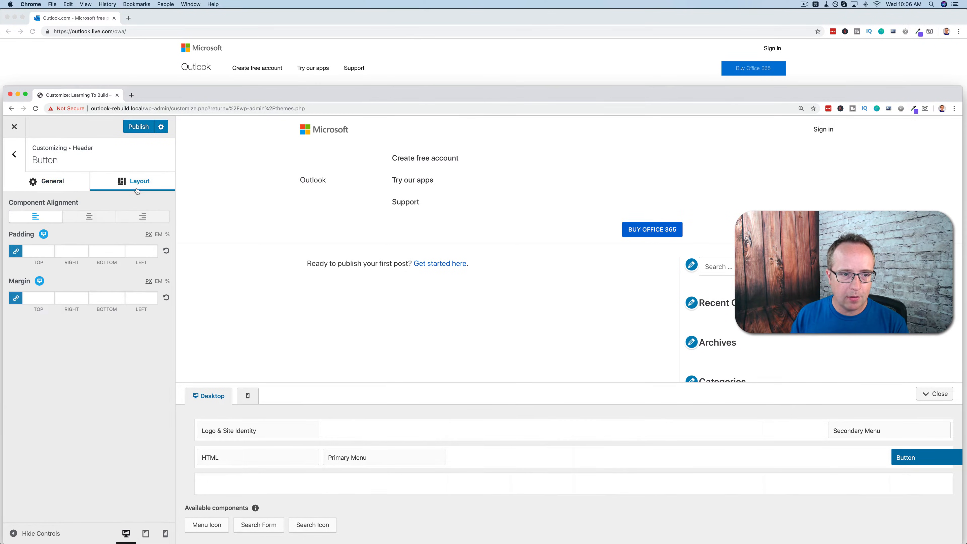
click(138, 220)
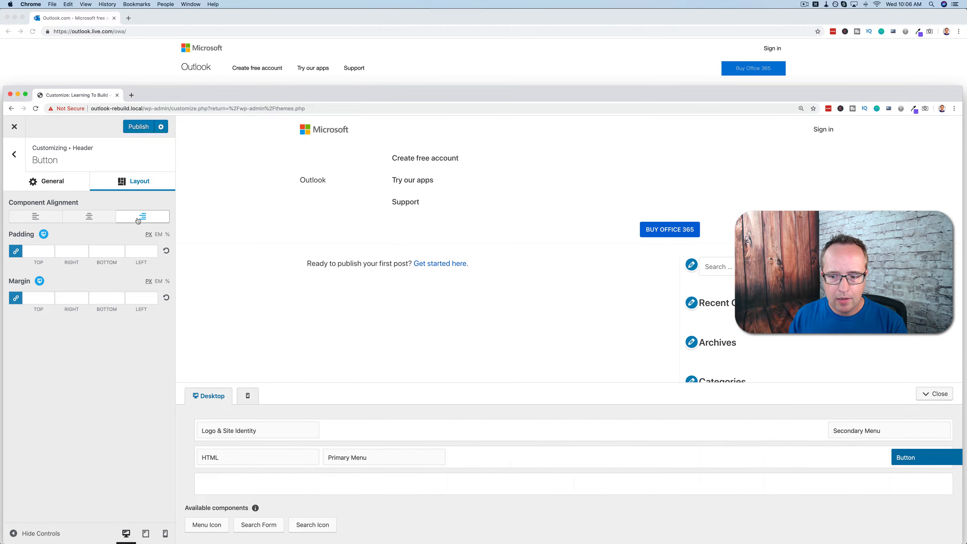
drag(938, 462, 875, 463)
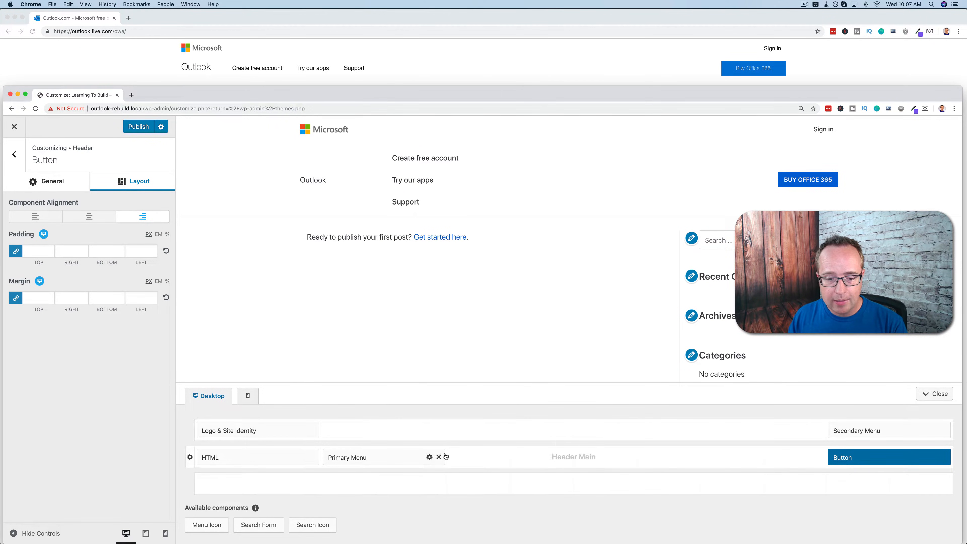
Widen the Primary Menu component to six grid columns, shrink HTML to one column, and close the gap between them
drag(444, 454, 698, 455)
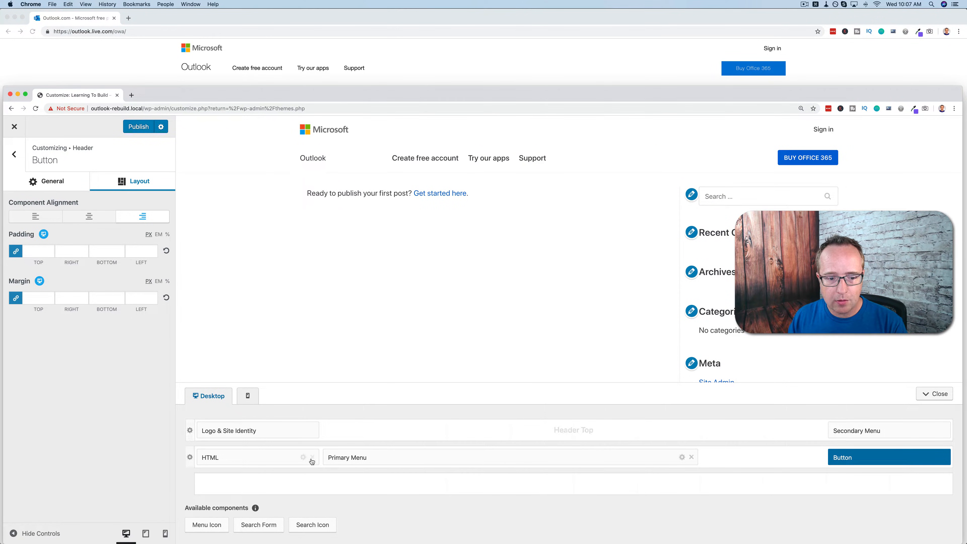
drag(318, 456, 248, 458)
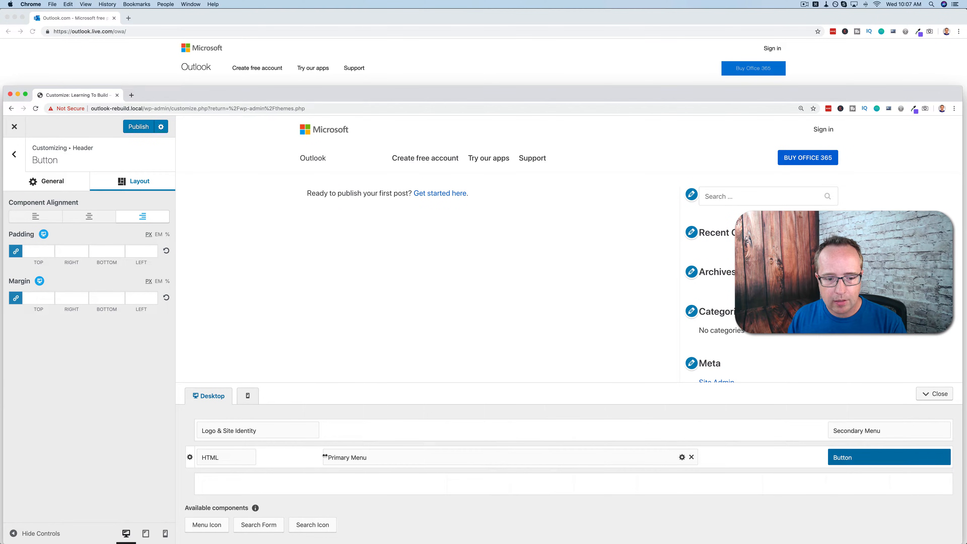
drag(383, 454, 319, 455)
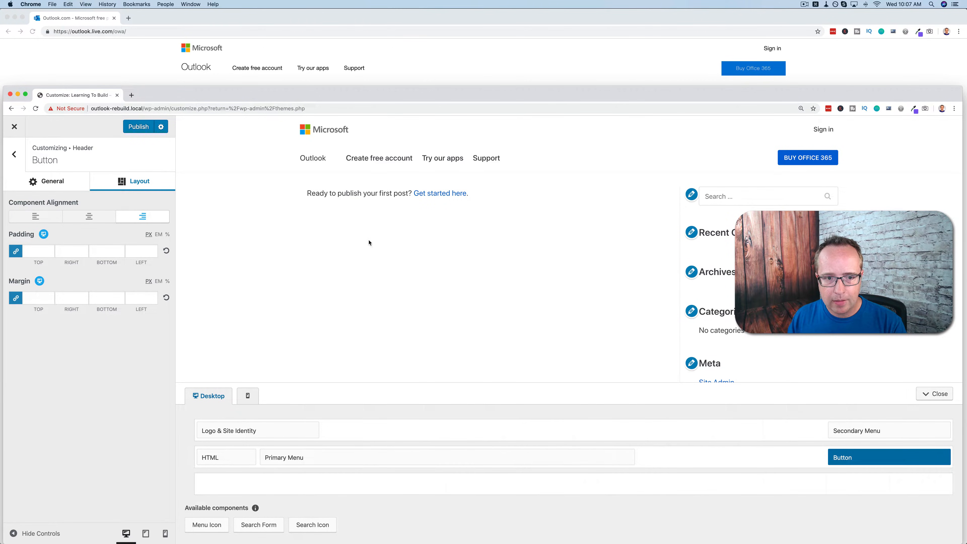
click(56, 182)
click(10, 215)
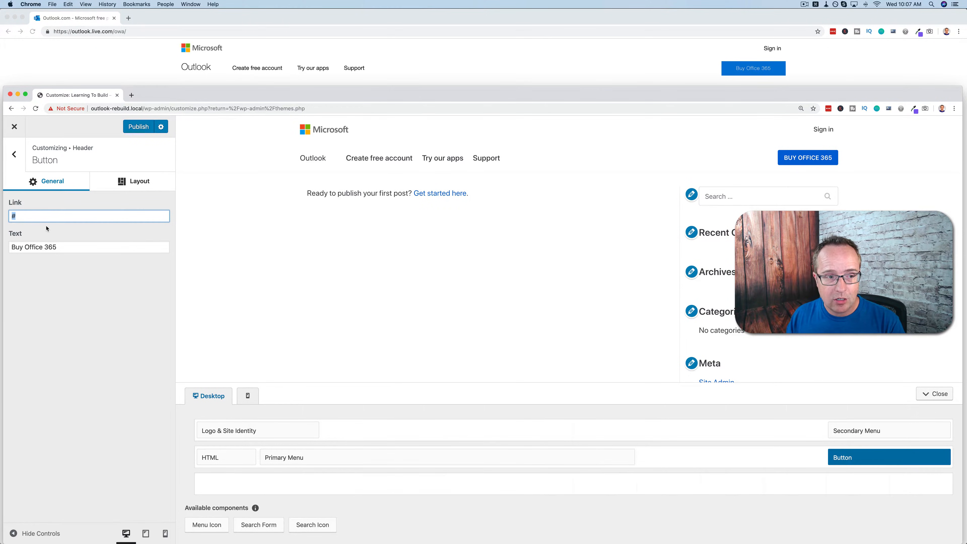
Copy the class name outlook-link from the header's HTML component code
click(18, 155)
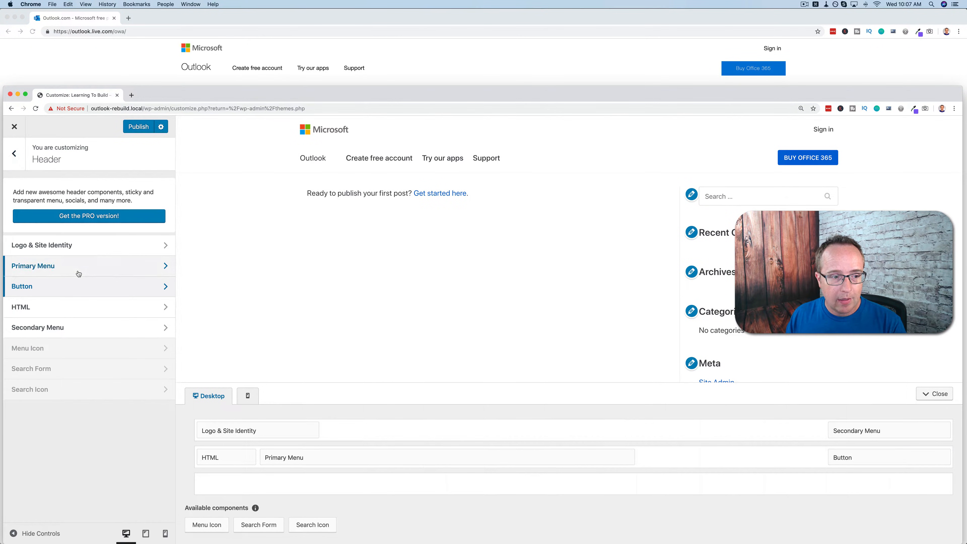
click(76, 308)
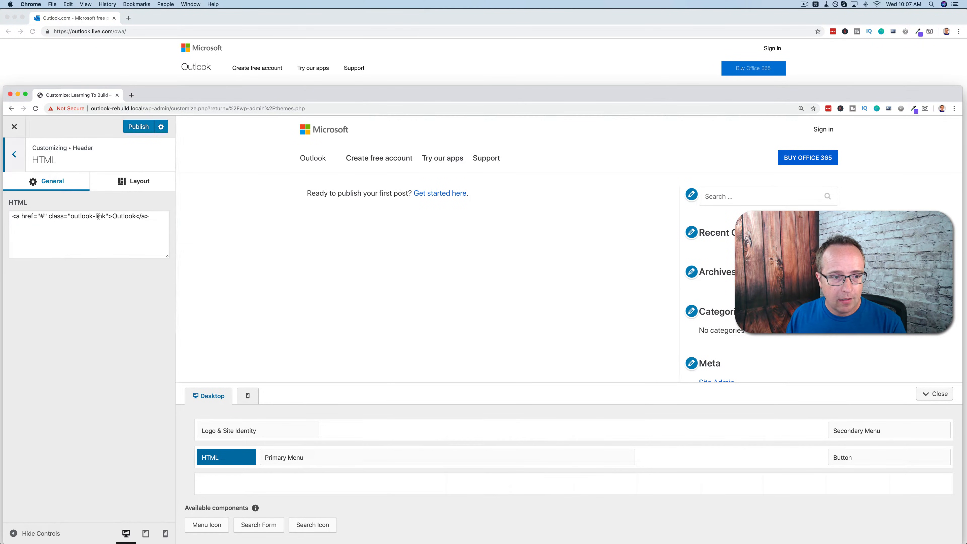
double_click(86, 216)
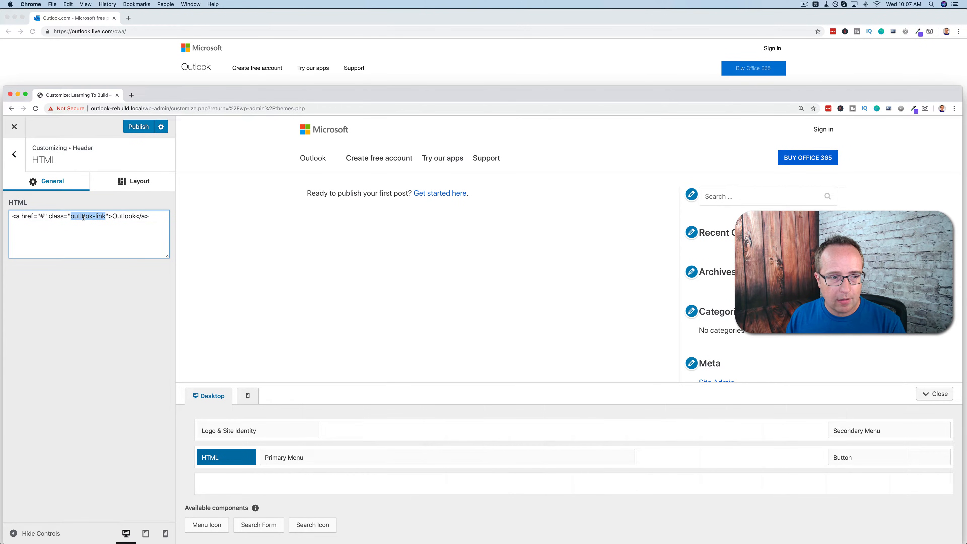
right_click(83, 217)
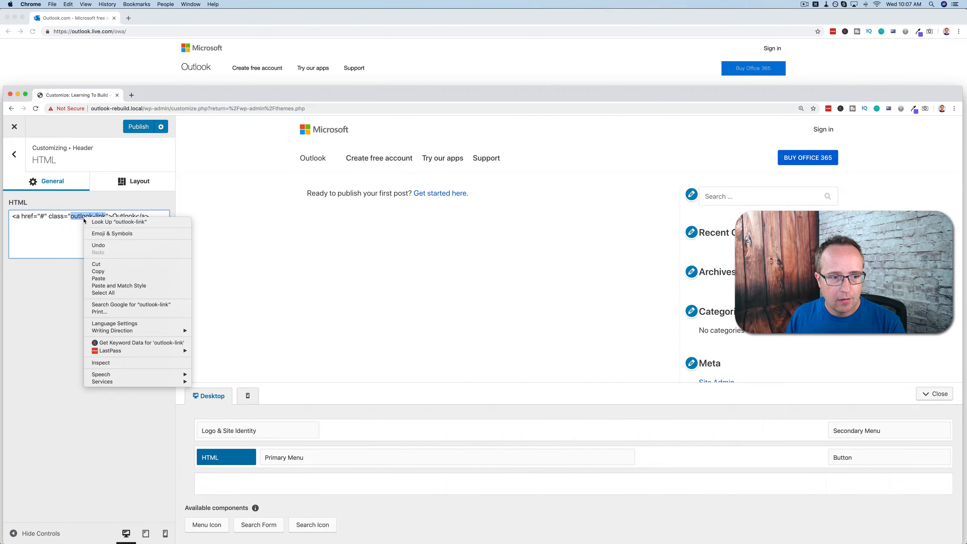
click(91, 269)
Add an empty .outlook-link rule below the .light-mode rule in the Customizer's Additional CSS
click(16, 156)
click(80, 372)
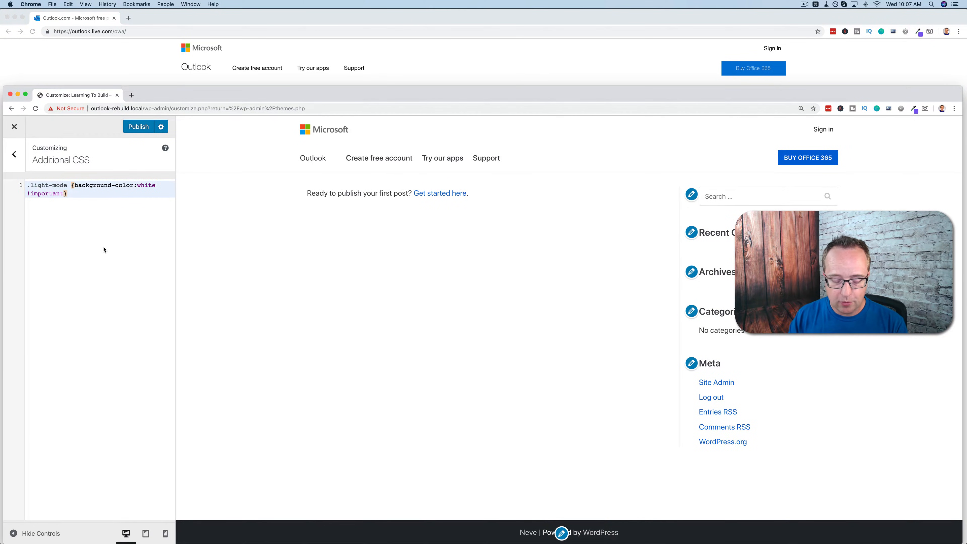
key(Return)
key(Return)
text(.outlook-link)
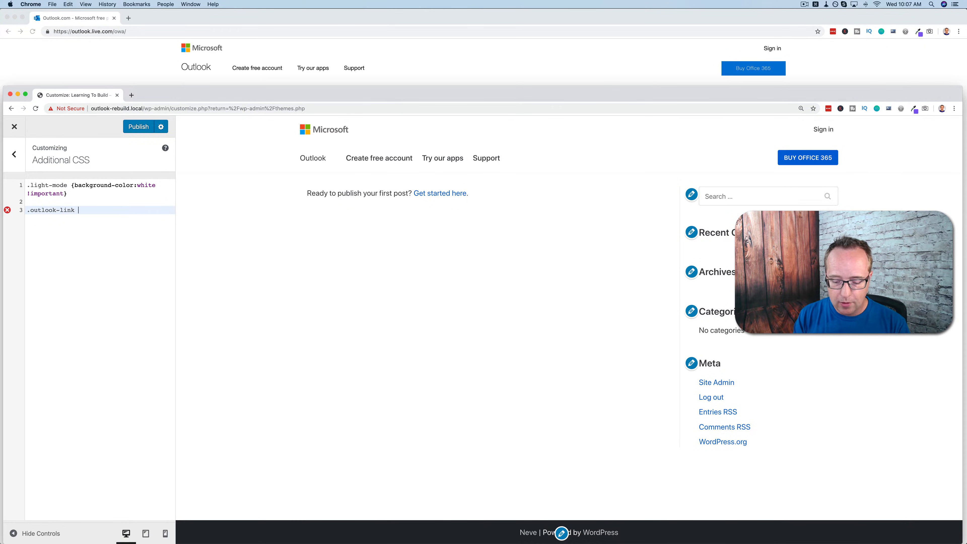
text({)
key(Return)
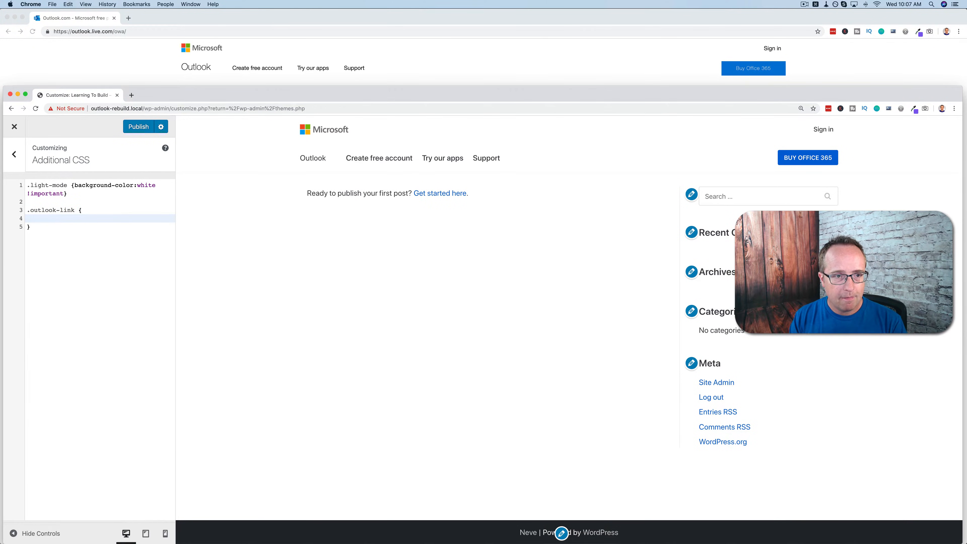
Give the .outlook-link rule a font-size of 22px and publish the change
text(t)
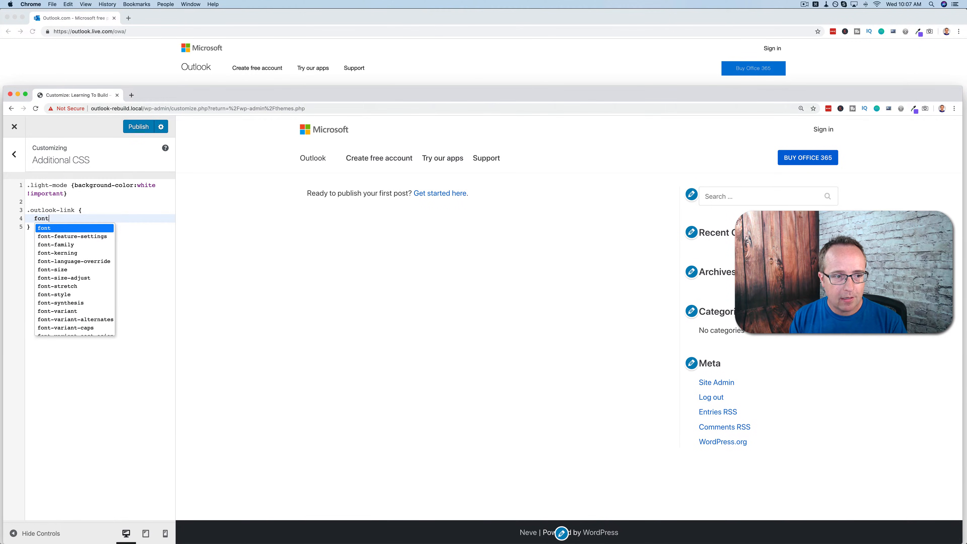
text(-size:20px)
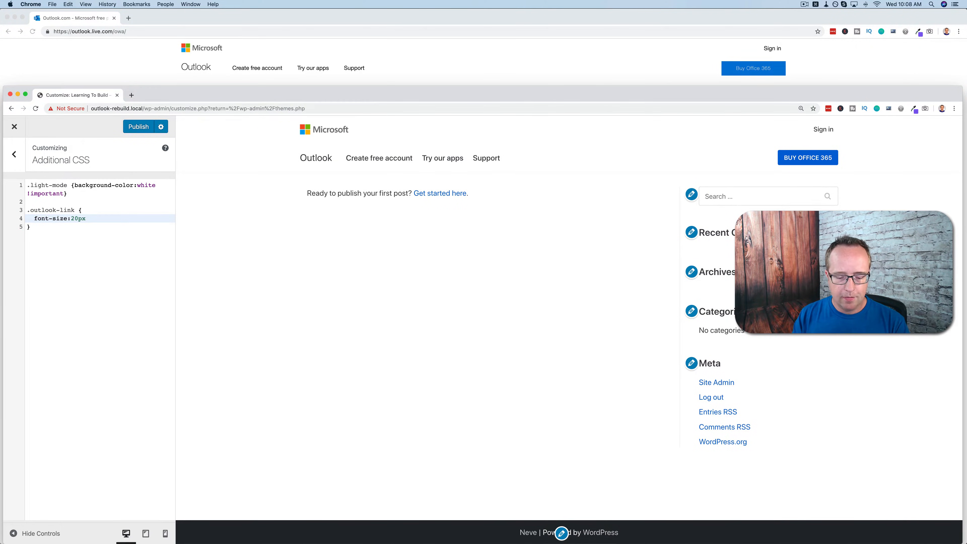
key(BackSpace)
text(5)
key(BackSpace)
text(2px)
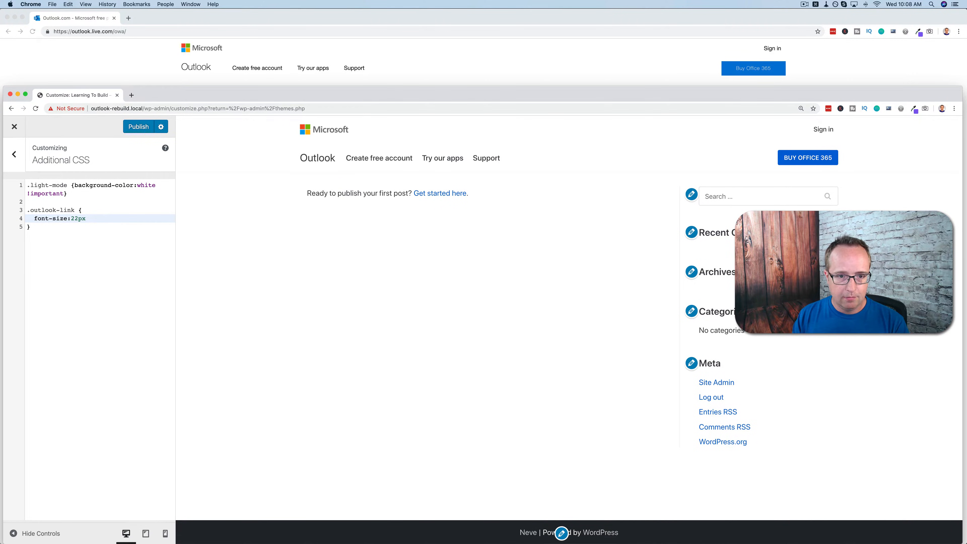
text(;)
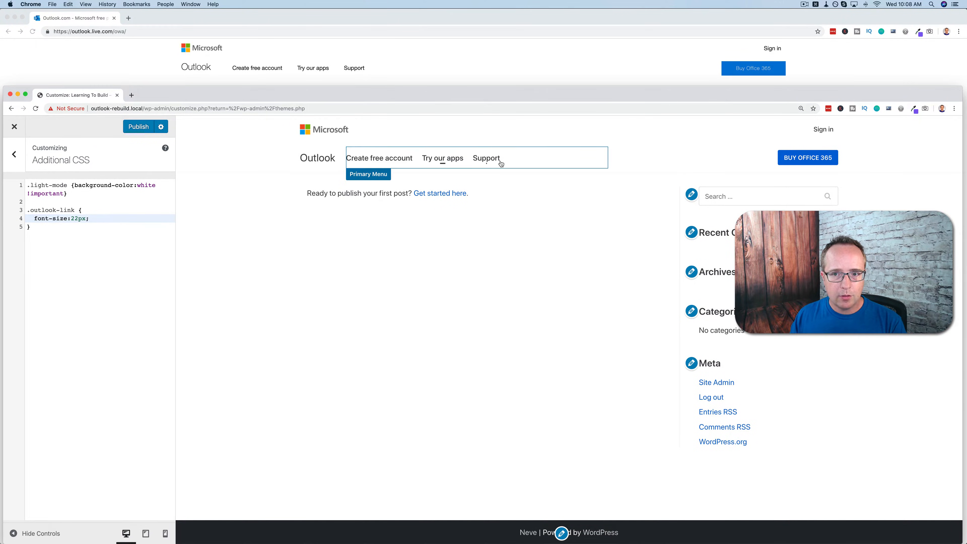
click(139, 127)
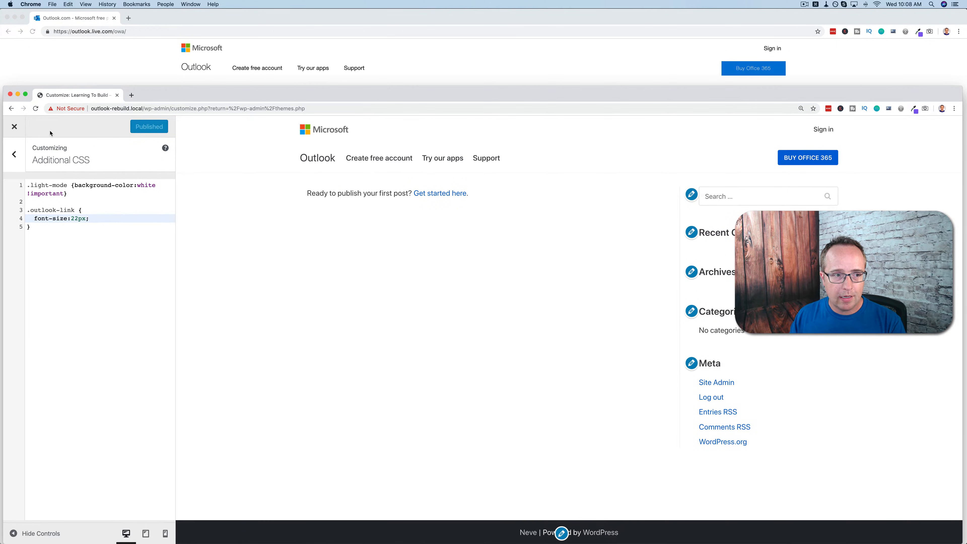
Leave the Customizer and open the live site in a separate tab to examine the header at 100% zoom
click(16, 128)
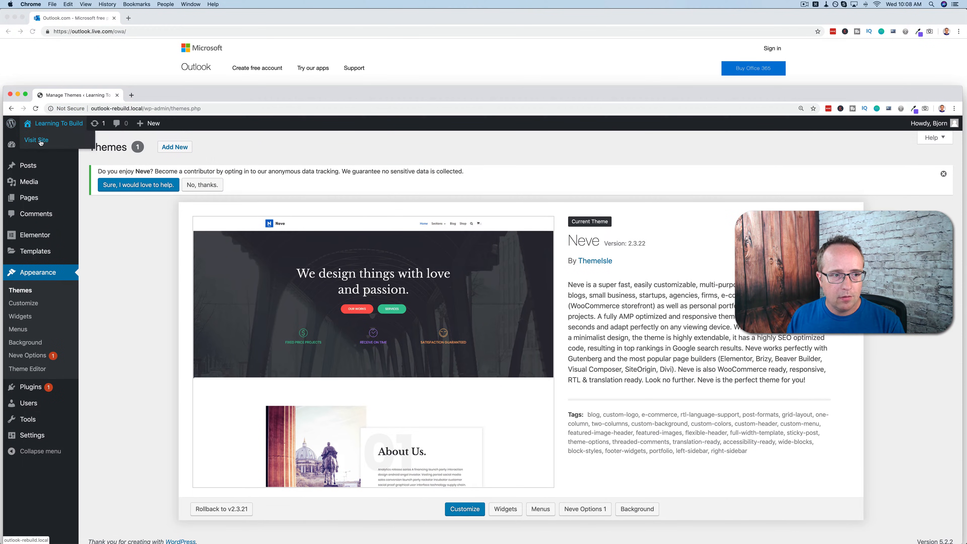
super+click(58, 135)
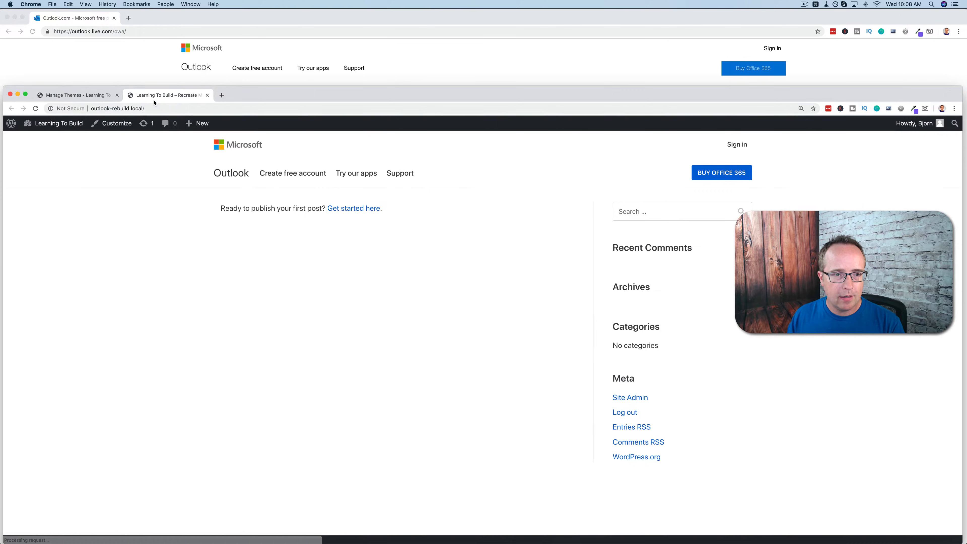
click(173, 96)
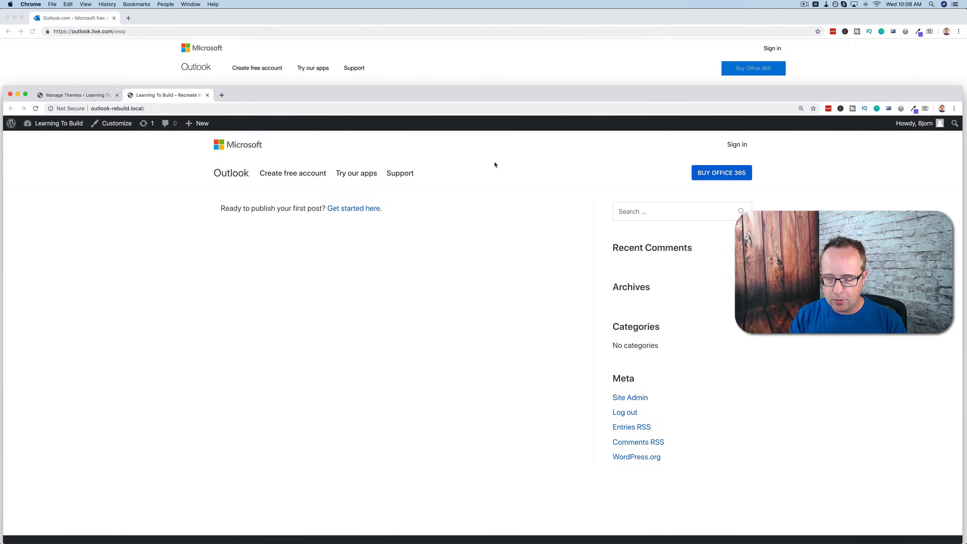
key(super+minus)
key(super+minus)
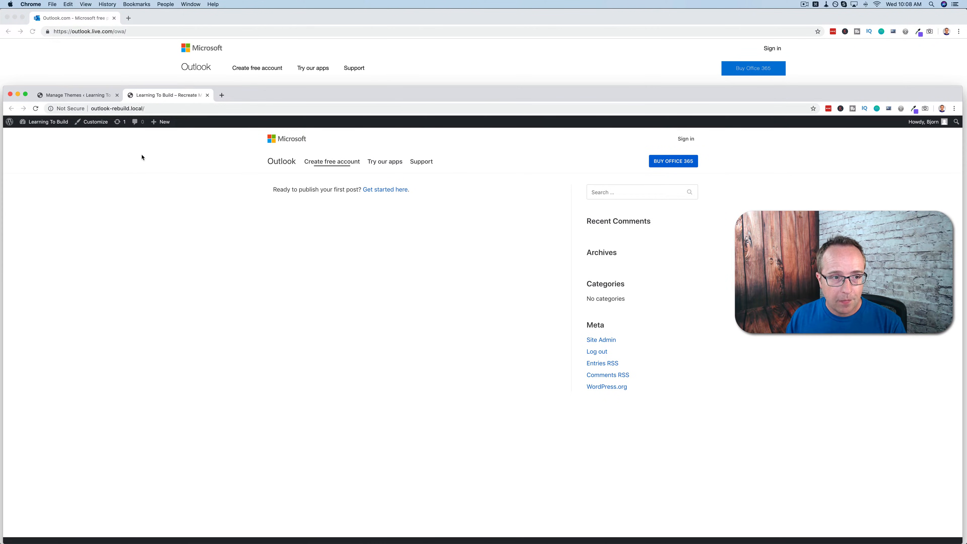
Return to the admin tab and set the site's container width to 1600 px in the Customizer's Layout settings
click(94, 99)
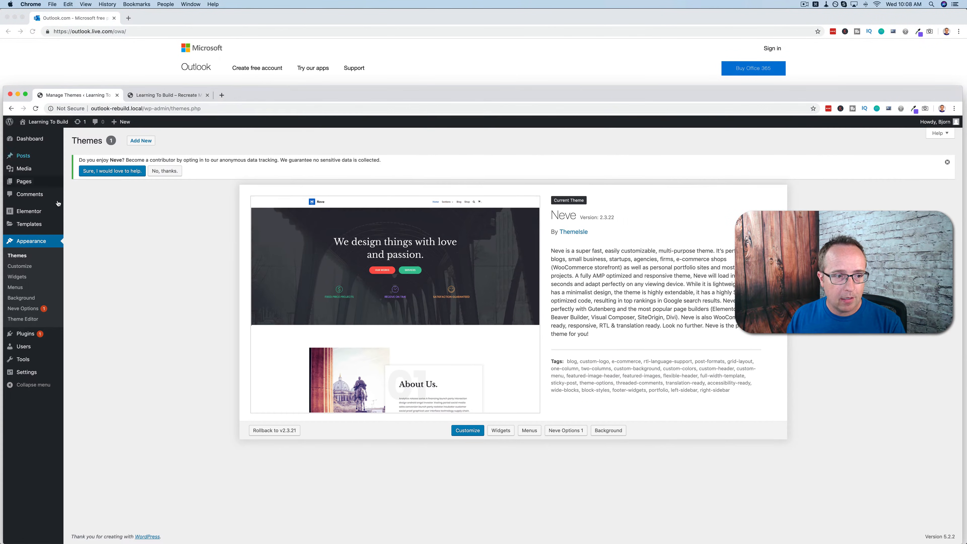
key(super+equal)
key(super+equal)
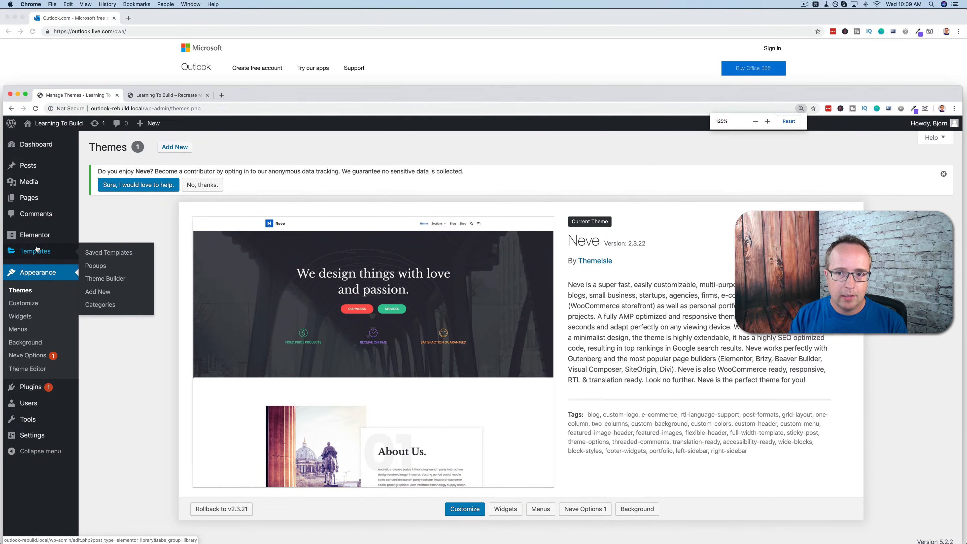
click(28, 305)
click(81, 255)
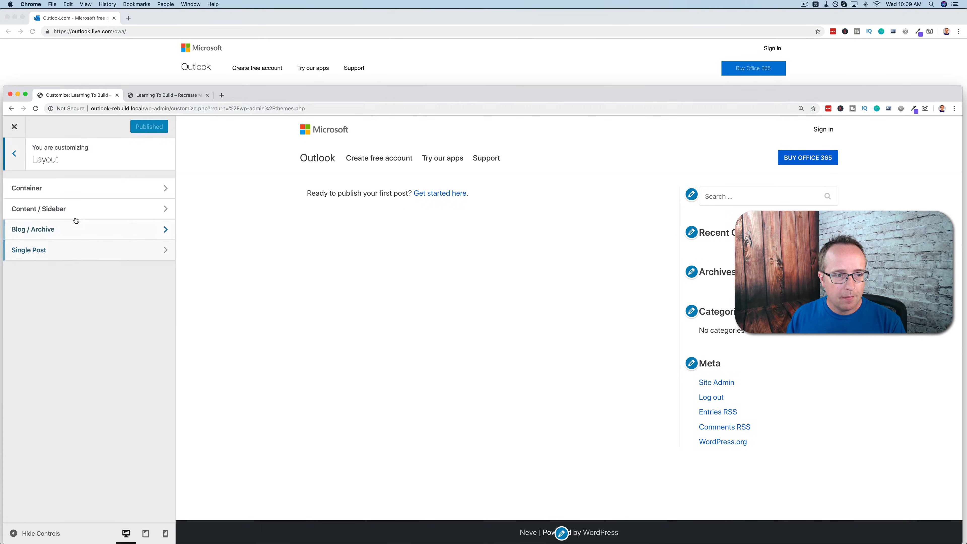
click(92, 192)
click(81, 232)
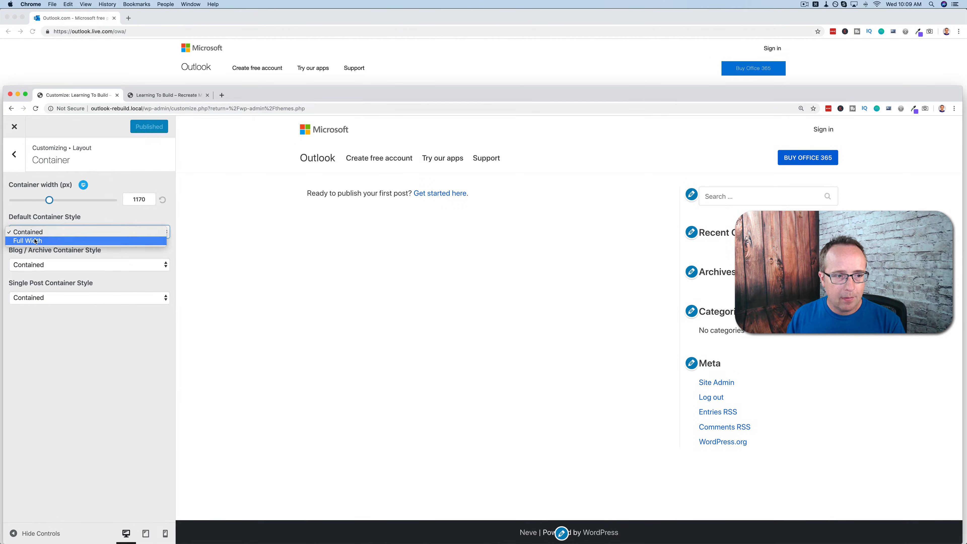
click(89, 211)
drag(49, 199, 81, 203)
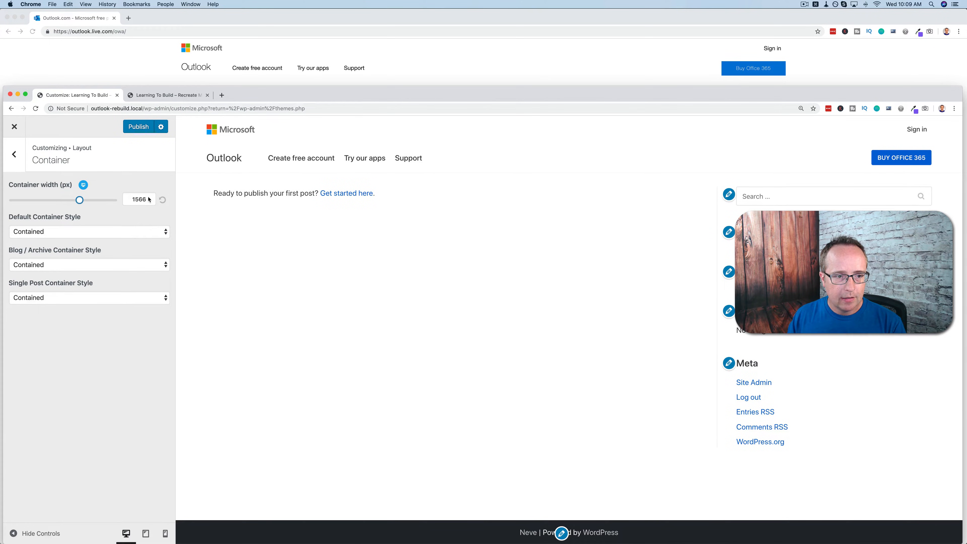
click(135, 199)
double_click(136, 199)
text(16)
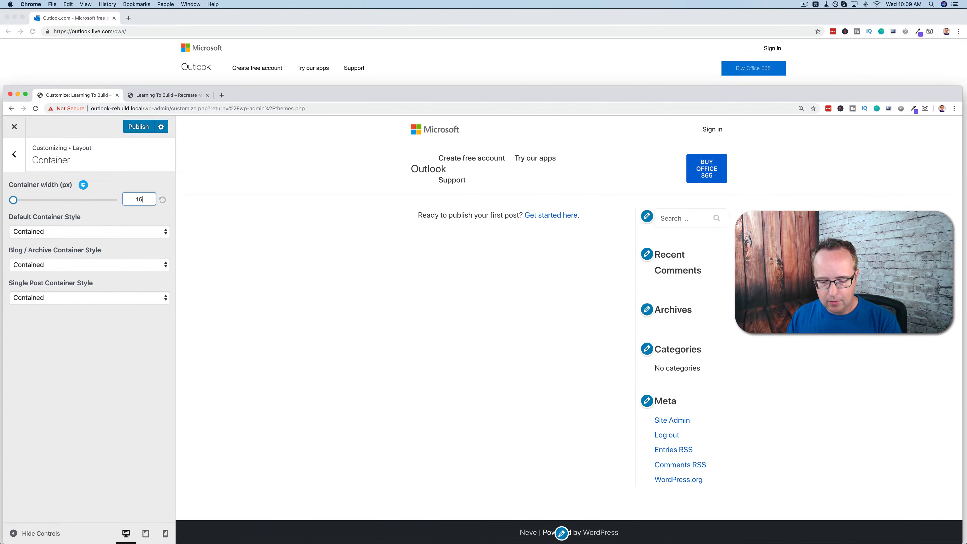
text(00)
click(14, 154)
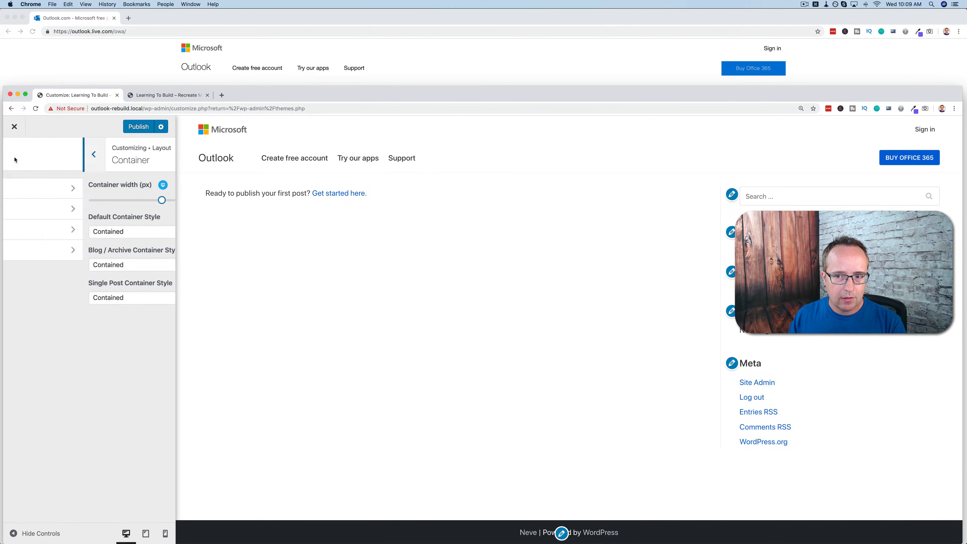
Set the sitewide sidebar layout to the full-width option without a sidebar and publish the layout changes
click(67, 209)
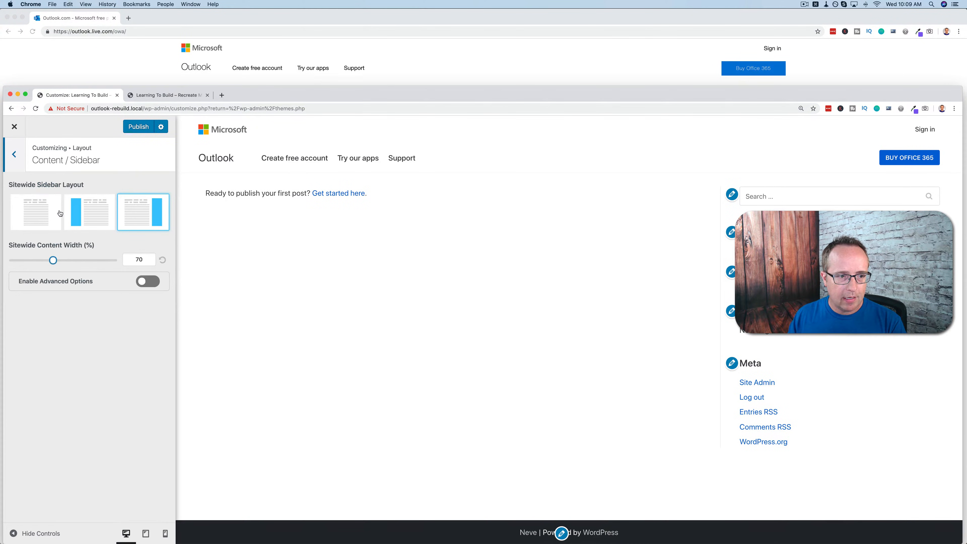
click(38, 217)
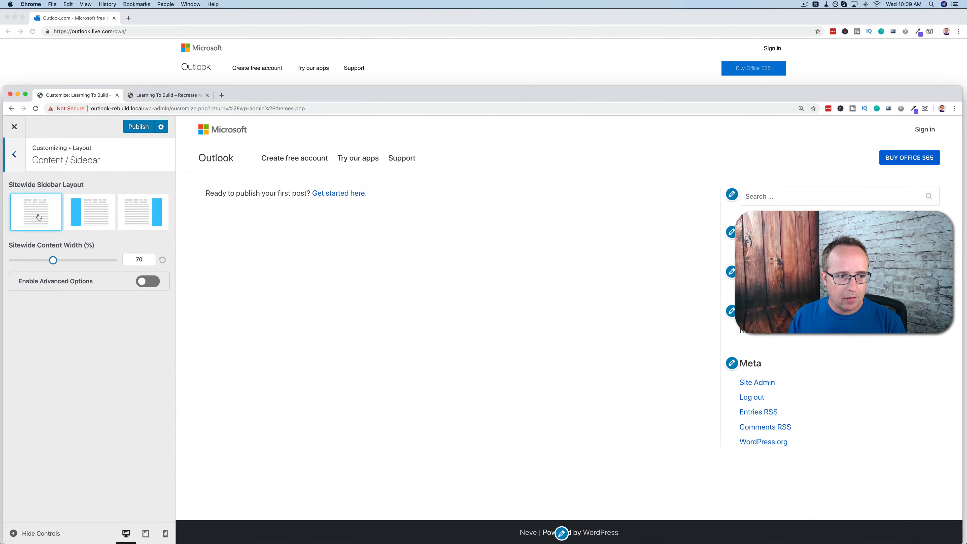
click(137, 127)
Reload the live site and examine the widened header and sidebar-free page at 100% zoom
click(166, 96)
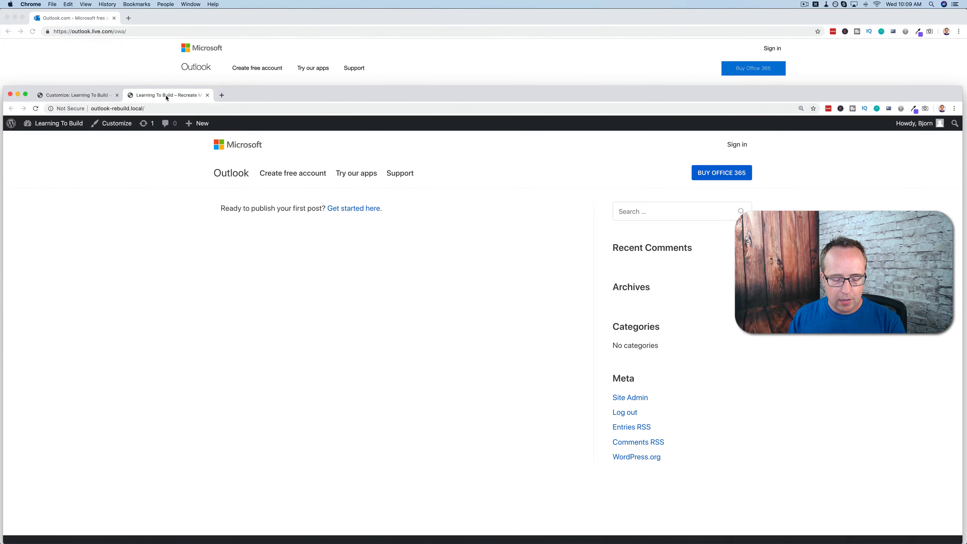
key(super+r)
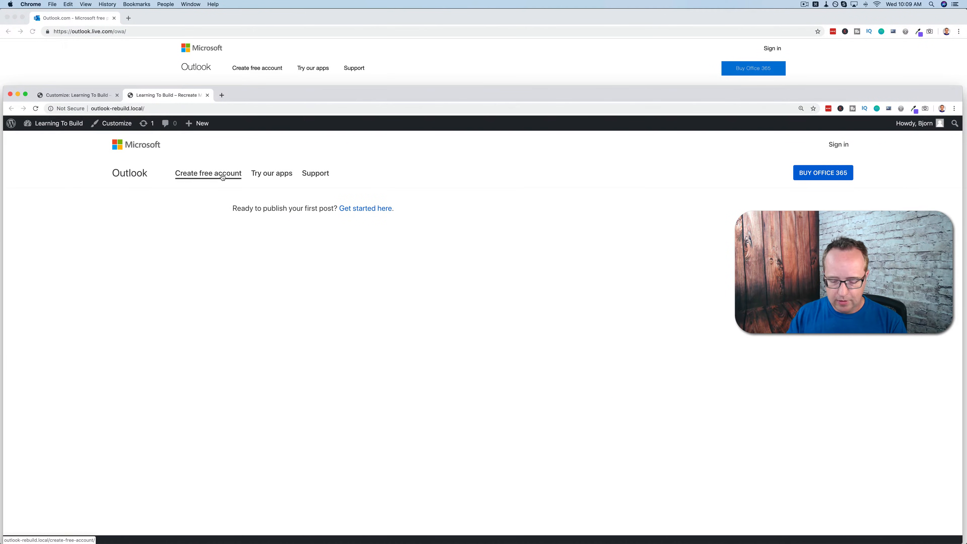
key(super+minus)
key(super+minus)
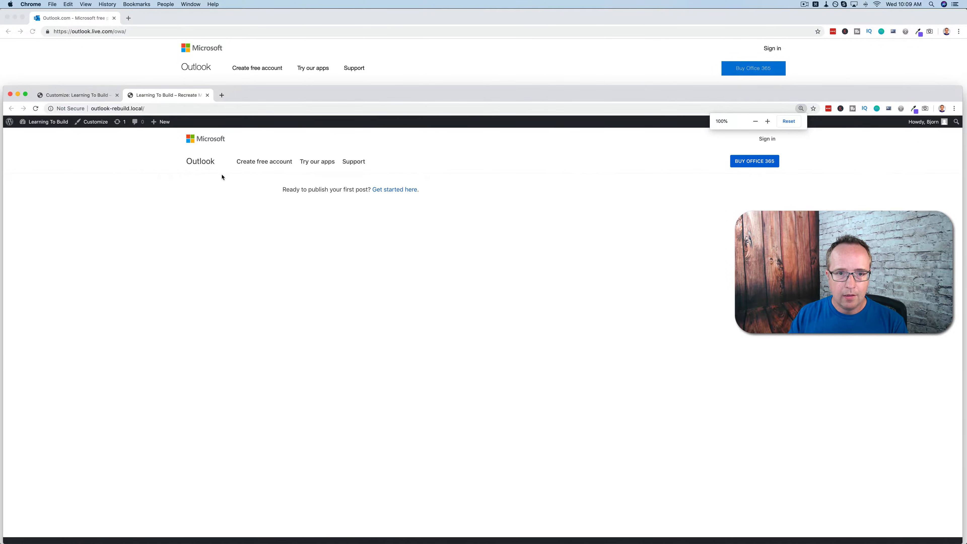
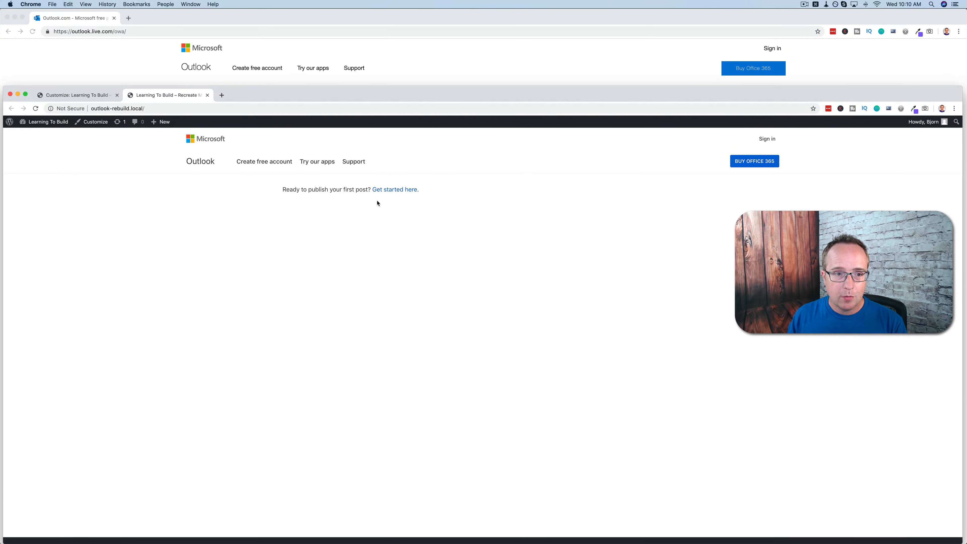
Switch to the original Outlook.com page and examine its sections from the hero down to the footer
click(154, 71)
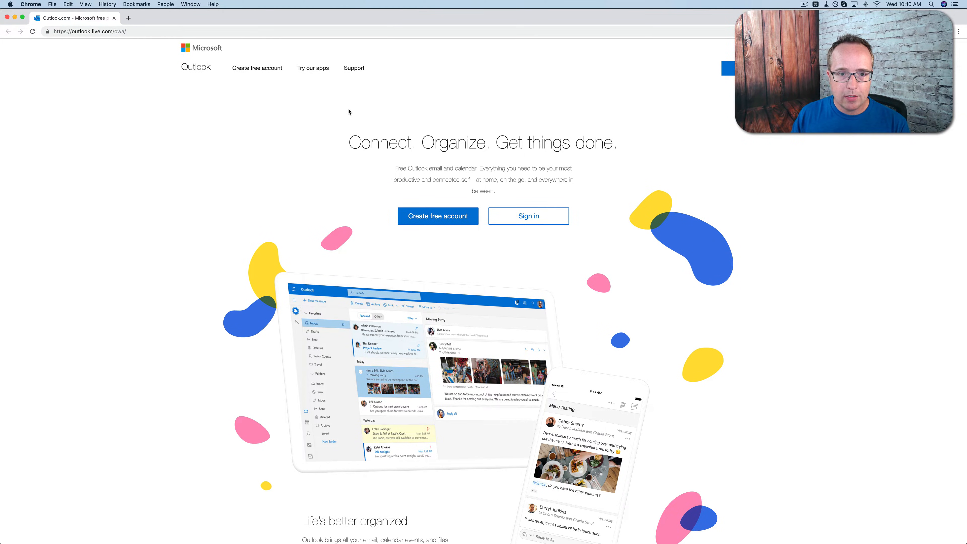
drag(350, 110, 510, 246)
scroll(510, 246, down, 10)
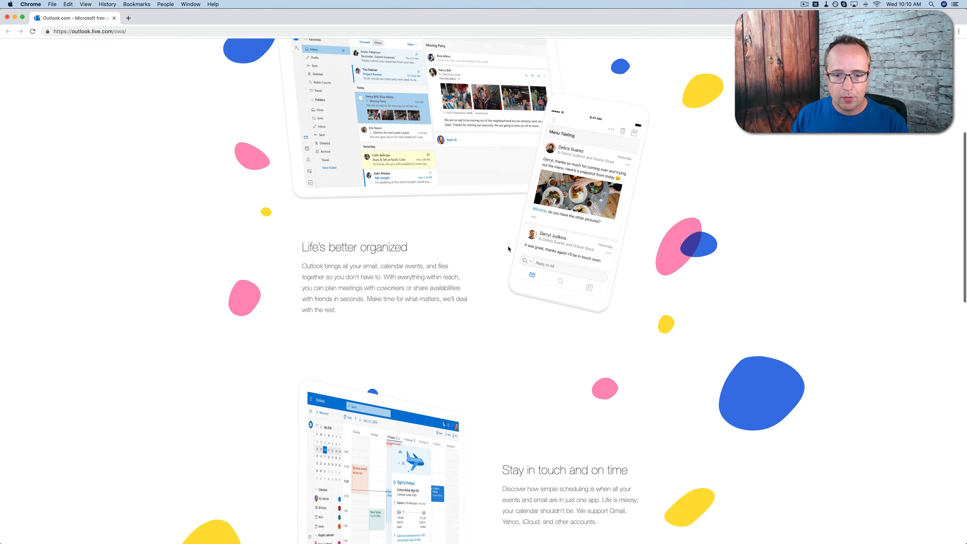
scroll(509, 248, down, 10)
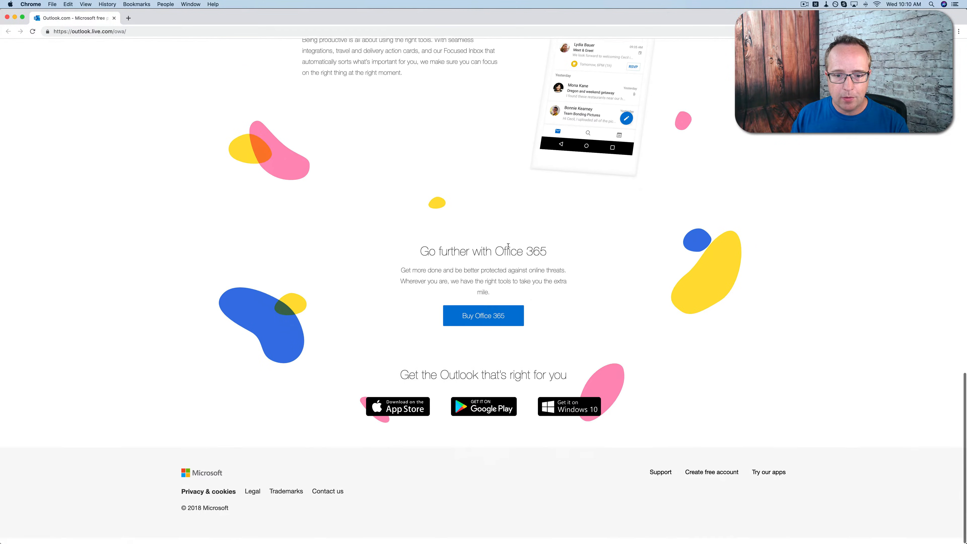
scroll(446, 362, up, 10)
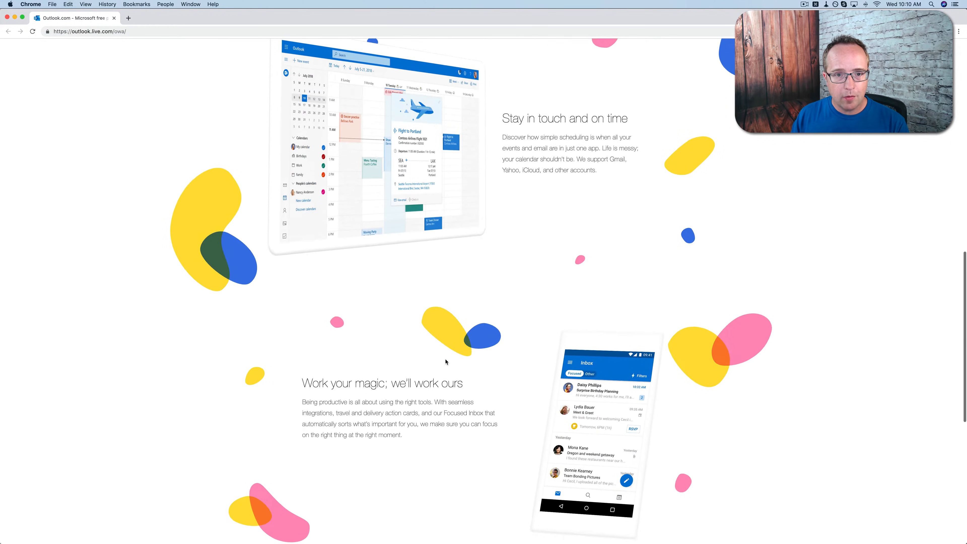
scroll(446, 361, up, 10)
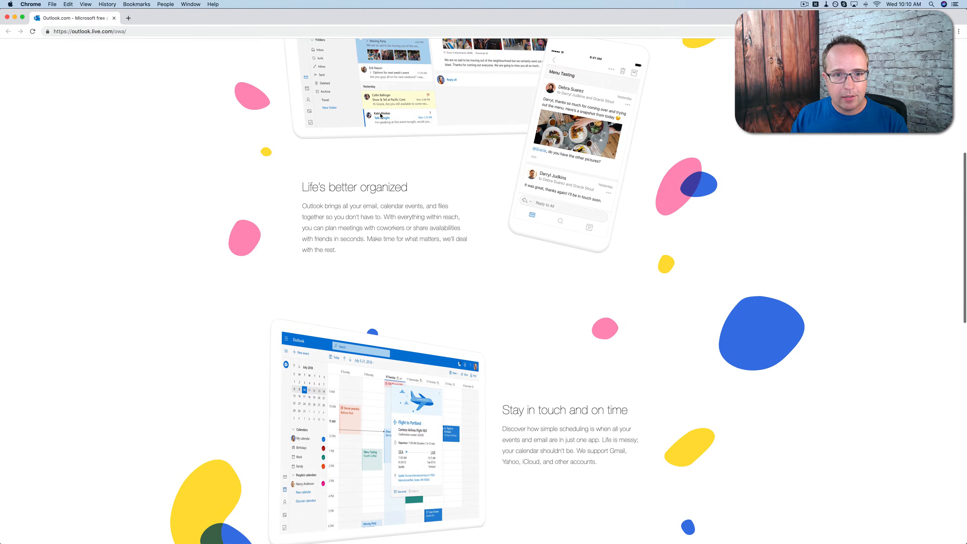
scroll(380, 116, up, 2)
Reload the original Outlook.com page and examine how its device images animate as each section comes into view
click(33, 31)
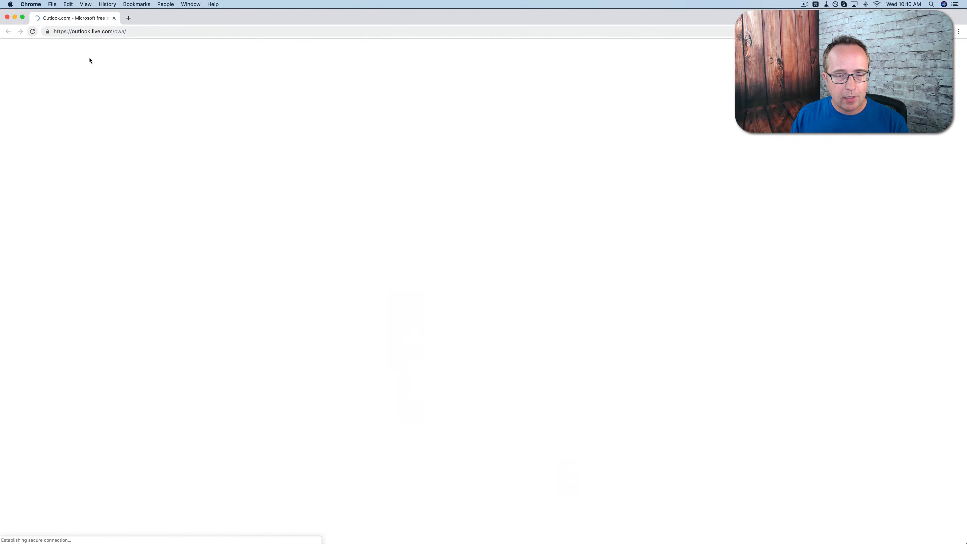
scroll(469, 279, down, 5)
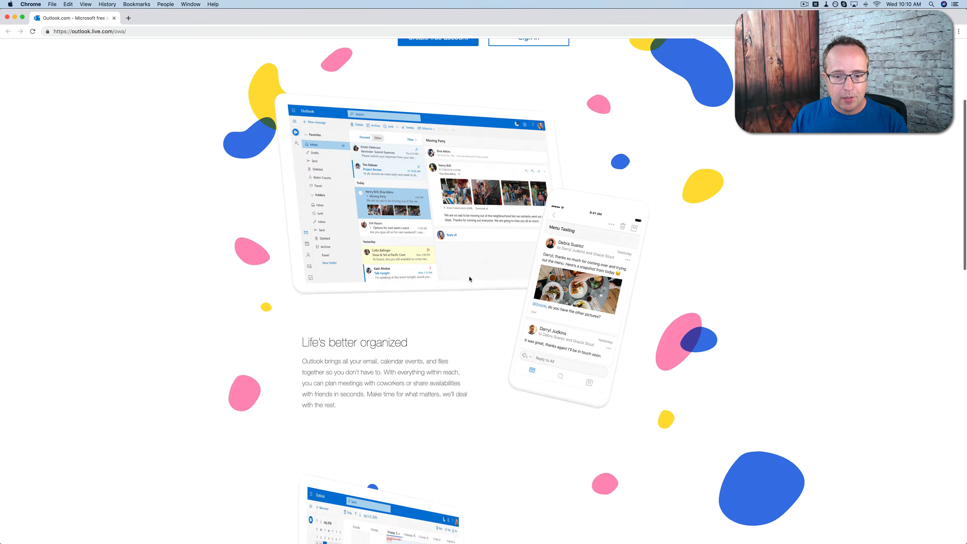
scroll(469, 279, down, 8)
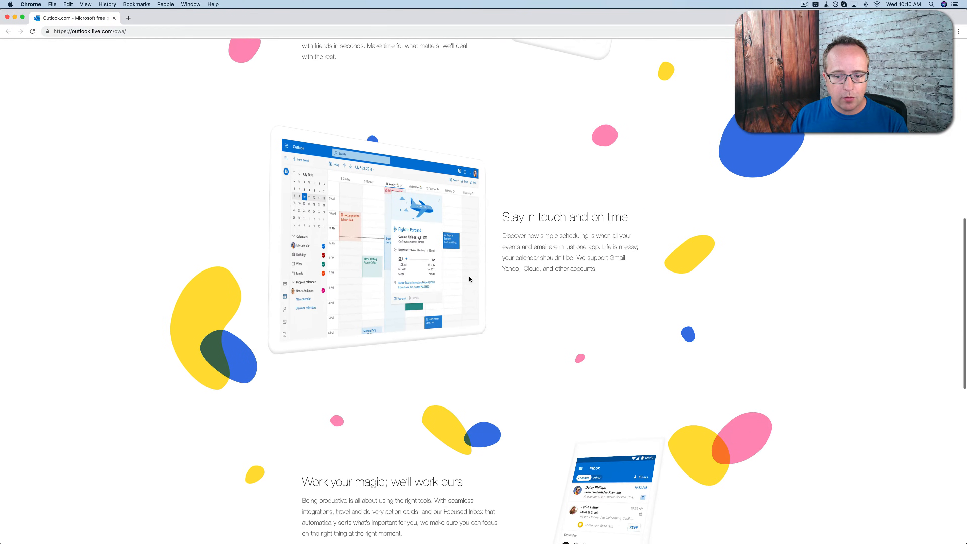
scroll(469, 279, down, 3)
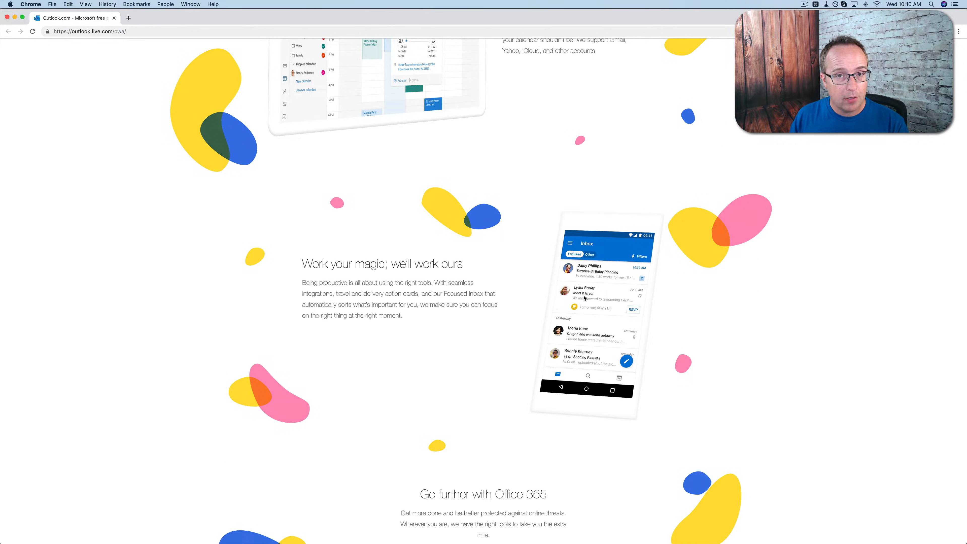
scroll(585, 298, up, 10)
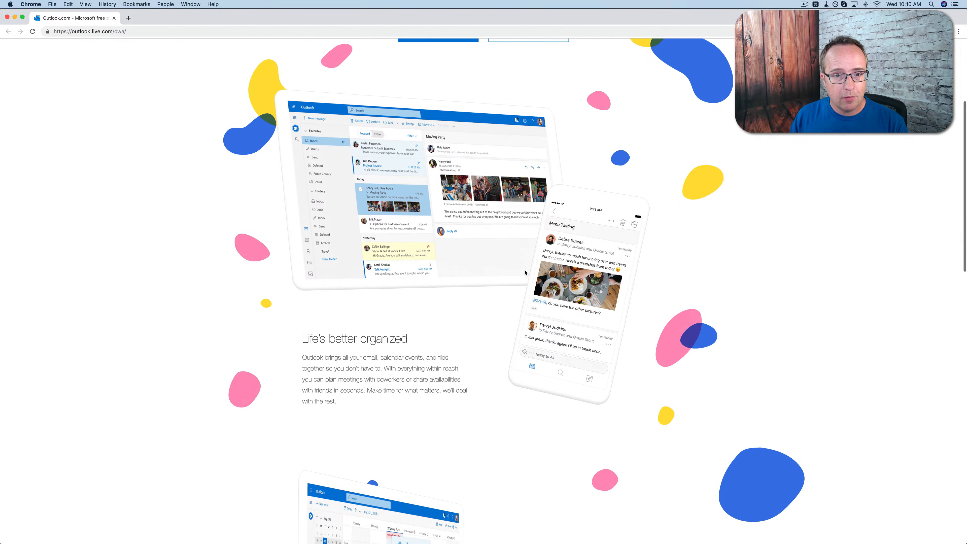
Gather the live site and Customizer pages as tabs in the browser window that holds the original Outlook.com page
scroll(525, 272, up, 5)
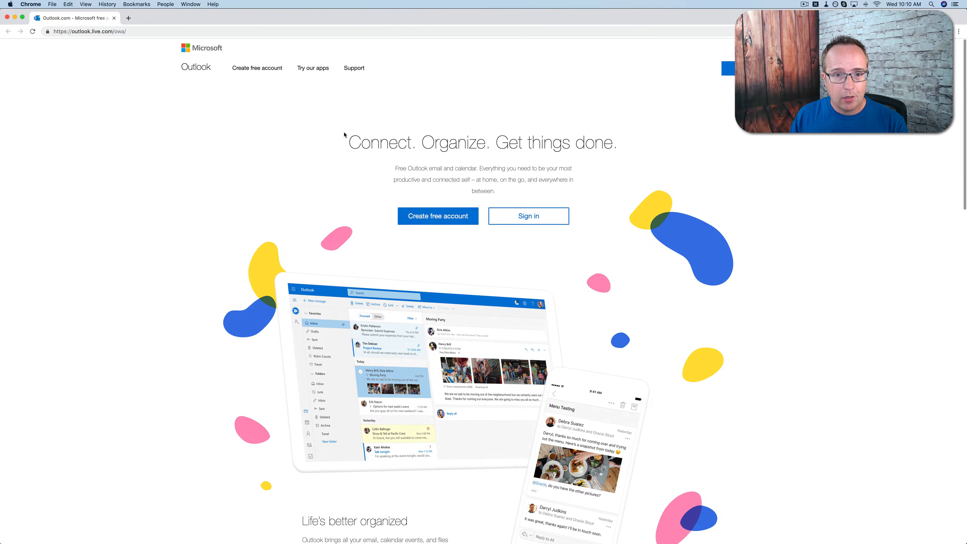
key(super+grave)
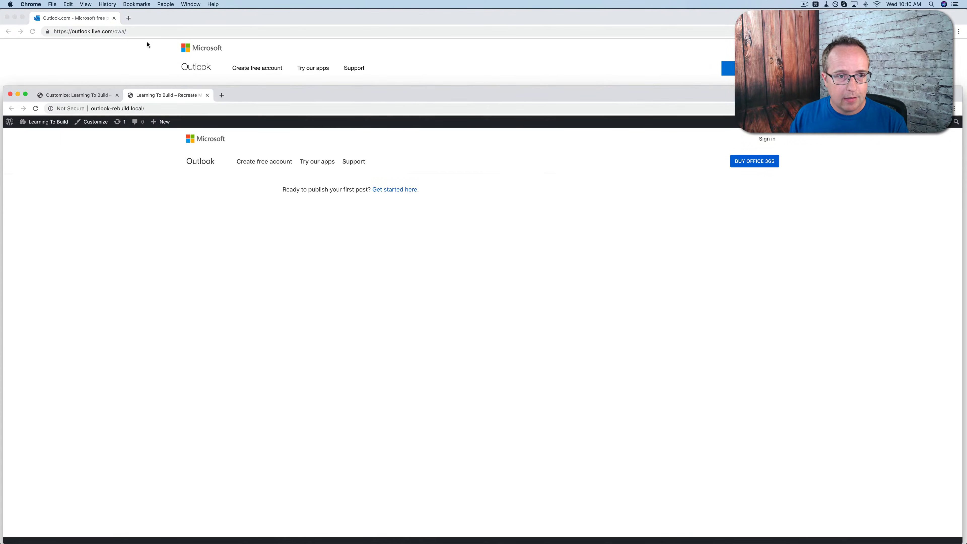
drag(180, 96, 176, 19)
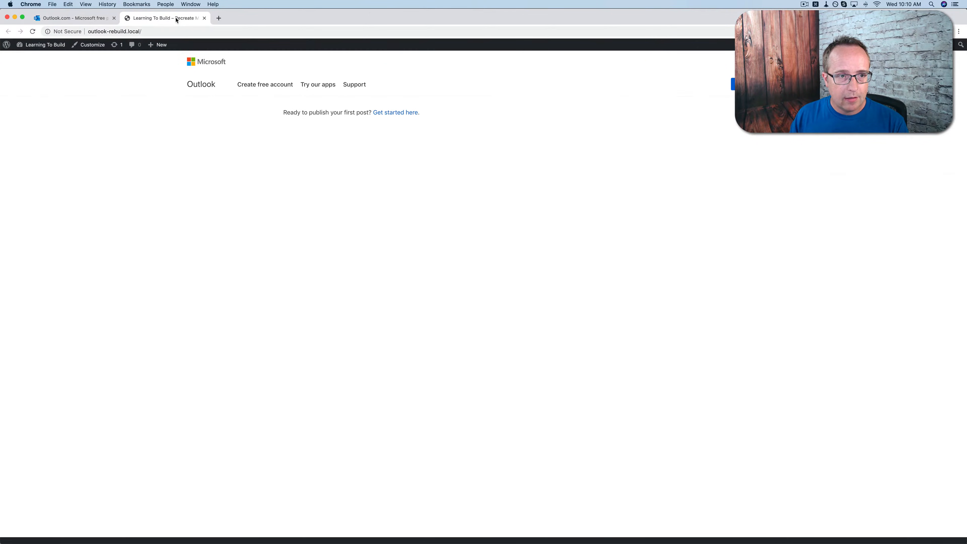
key(super+grave)
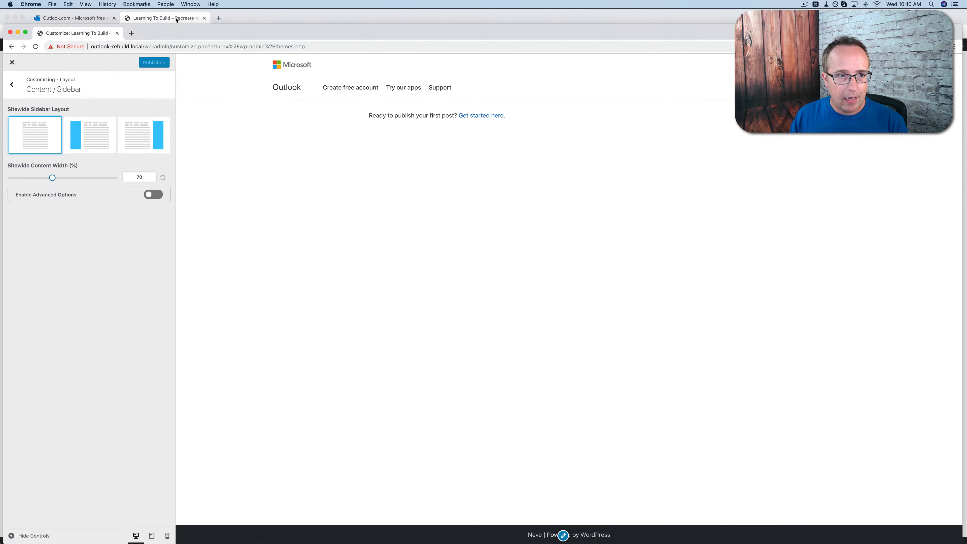
drag(108, 36, 169, 16)
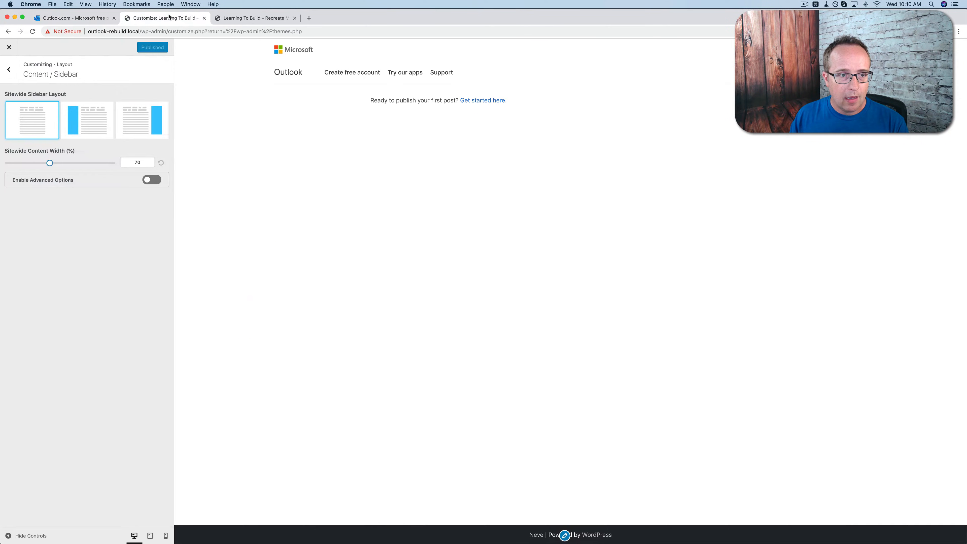
Exit the Customizer and add a new page titled Home with the Disable Title option turned on
click(9, 47)
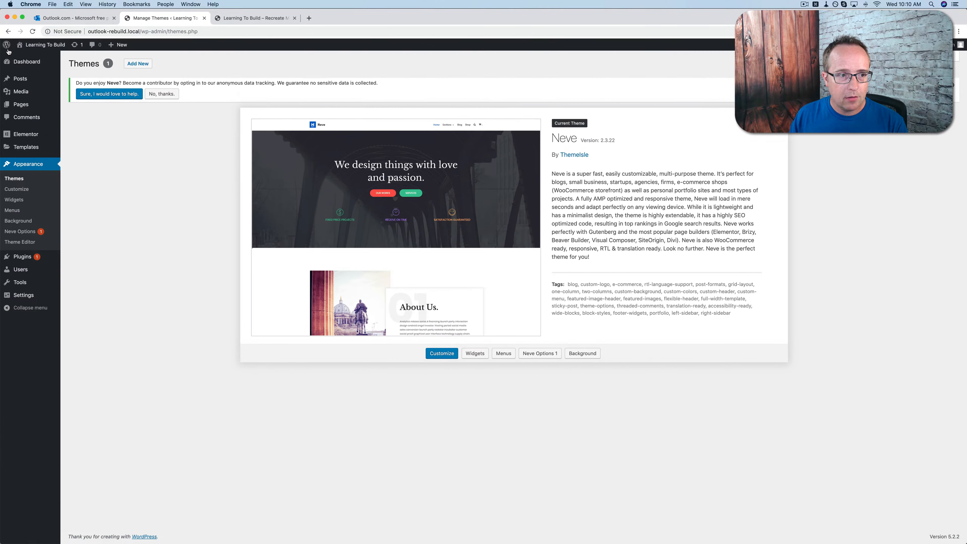
mouse_move(42, 105)
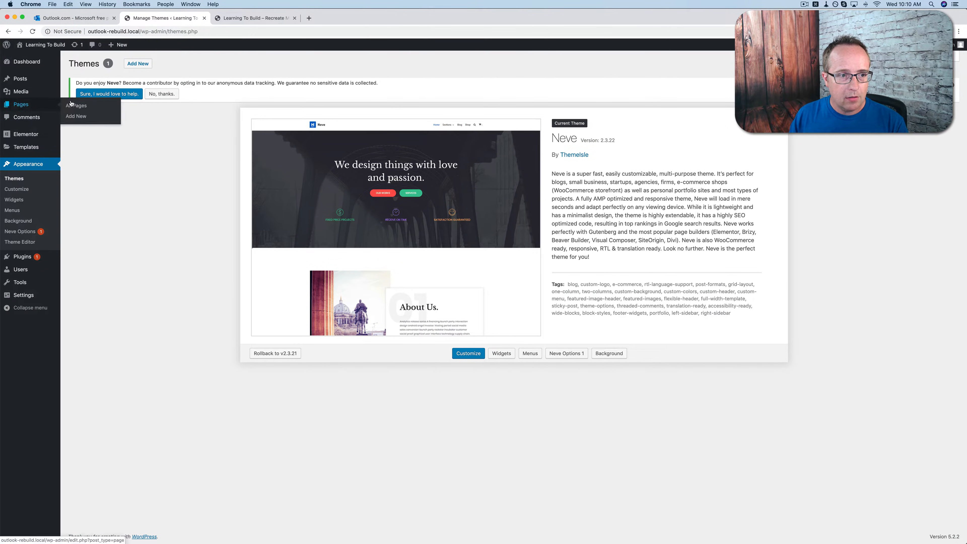
click(80, 117)
click(229, 86)
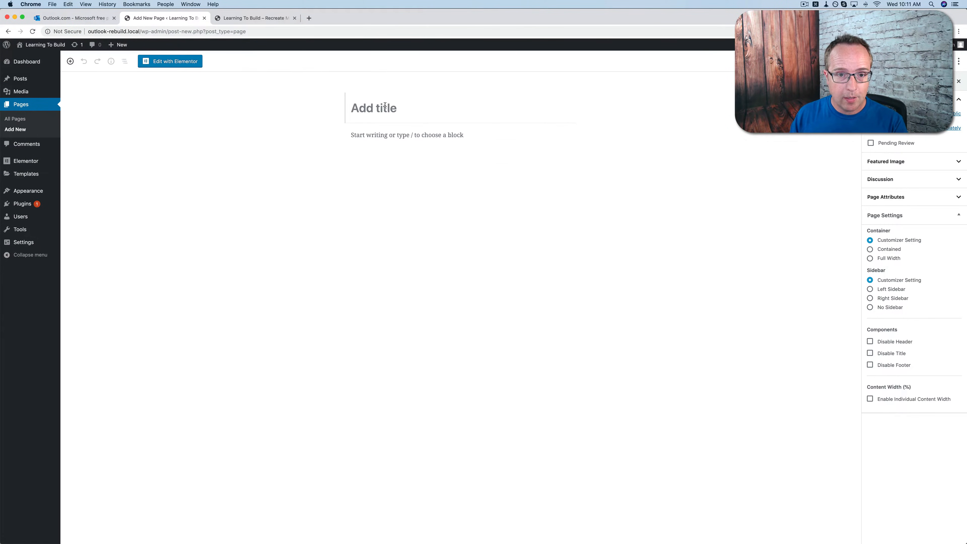
text(Home)
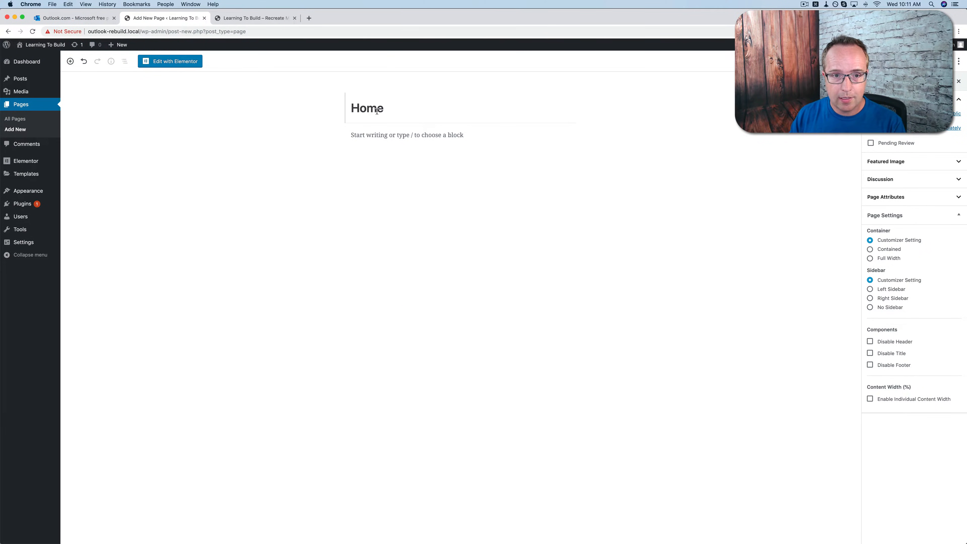
click(870, 355)
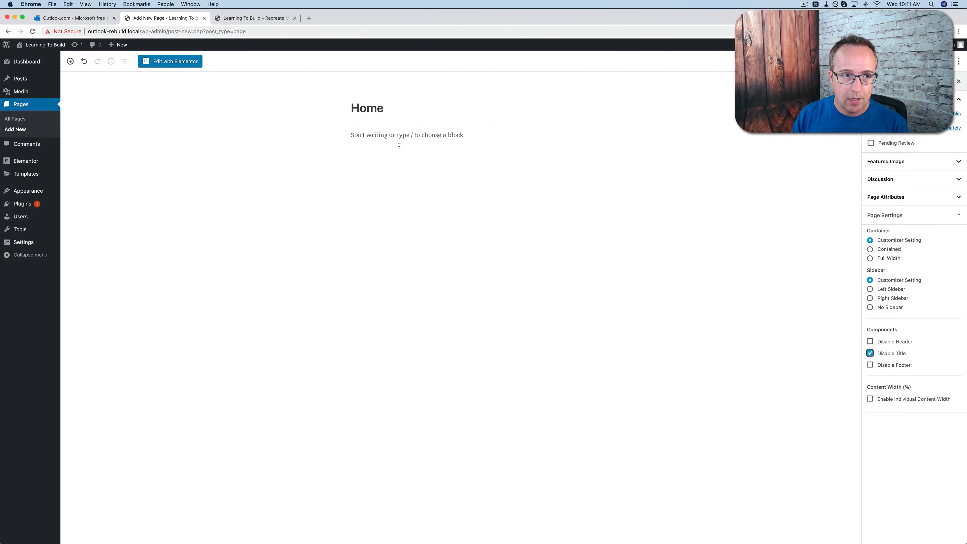
Check the hero heading on the original Outlook.com page and publish the new Home page
click(67, 19)
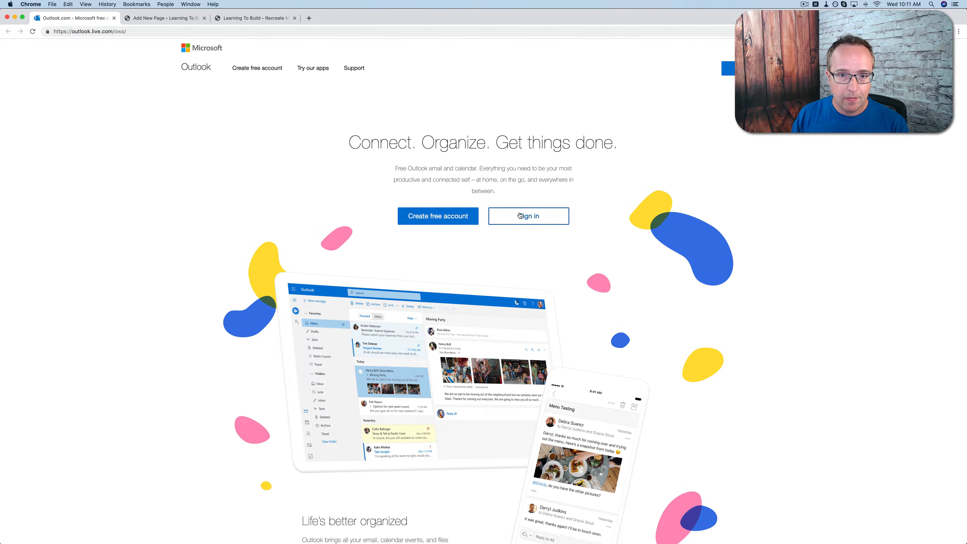
drag(357, 149, 632, 146)
click(385, 156)
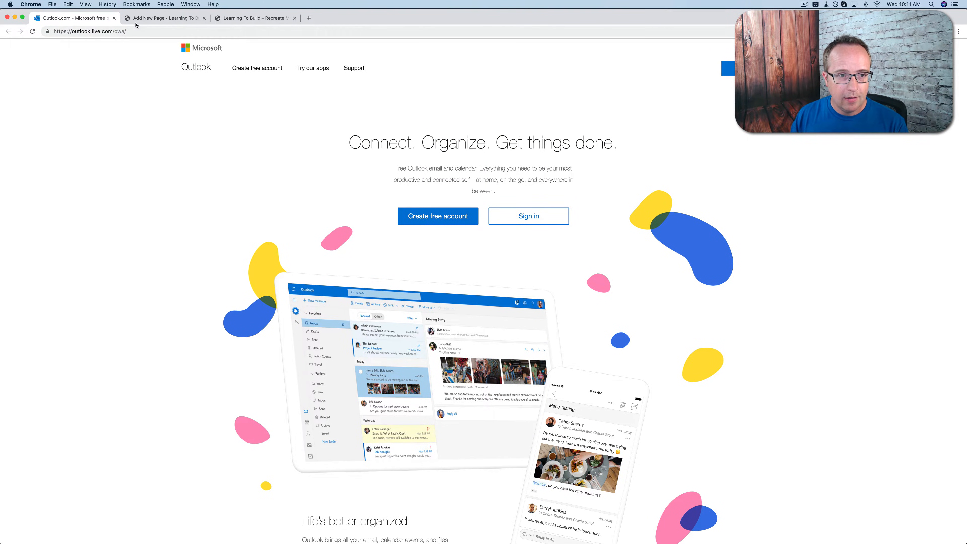
click(160, 19)
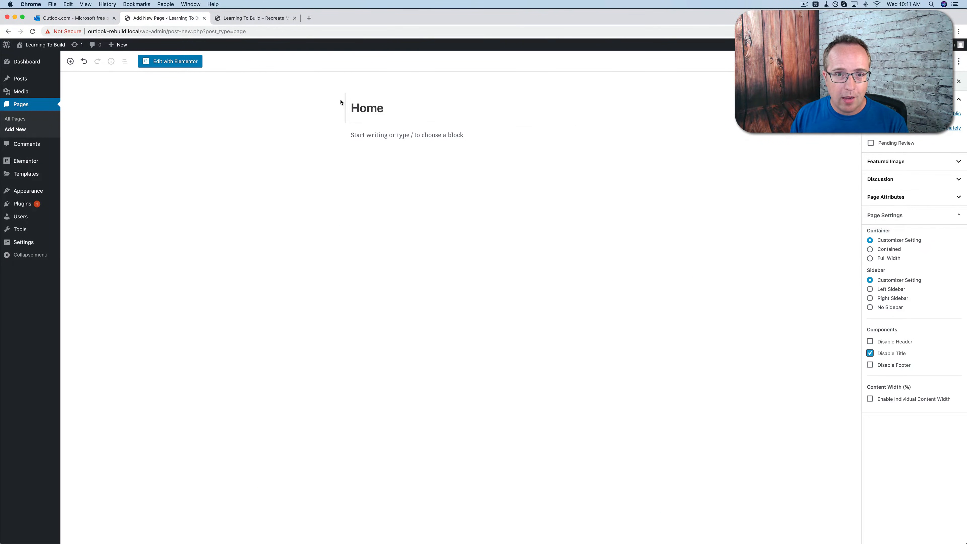
click(920, 61)
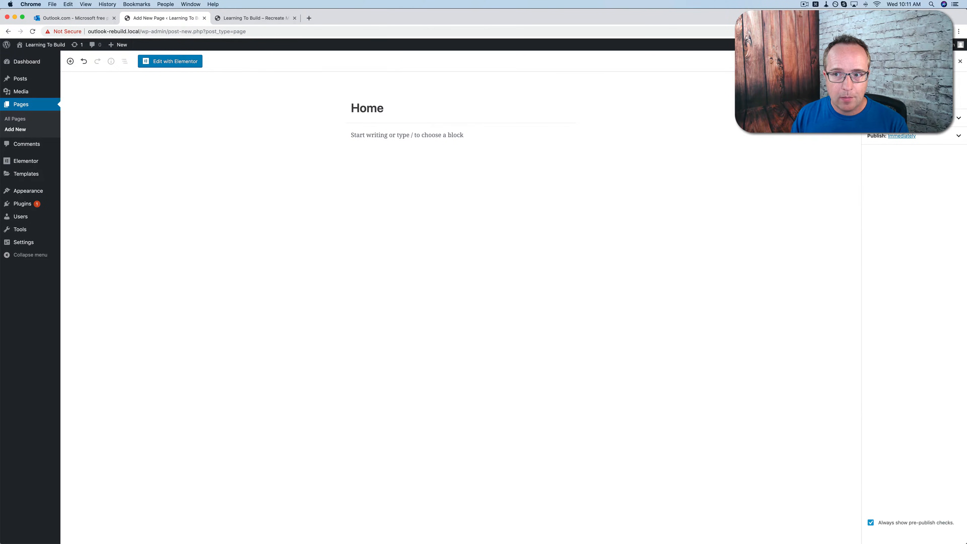
click(921, 62)
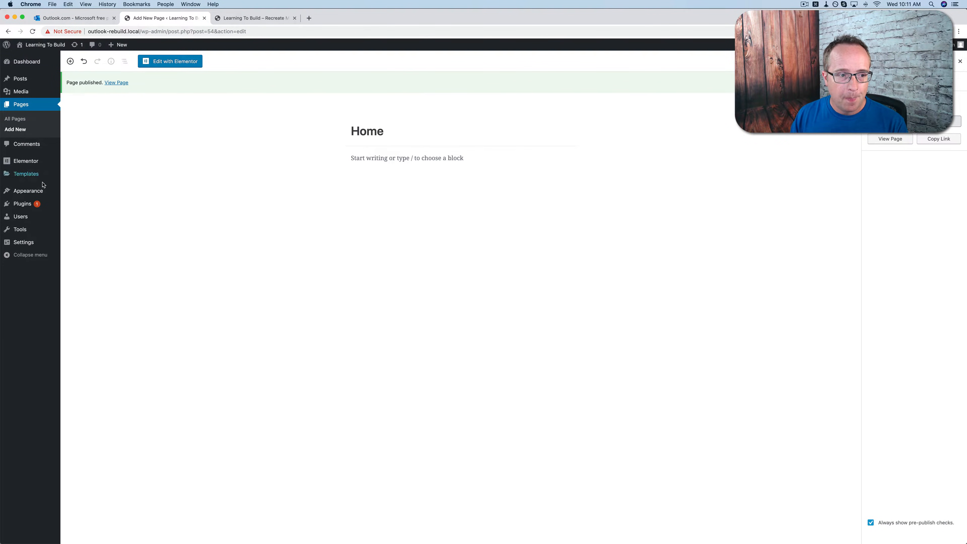
In the Reading settings, make the homepage display the static page Home and save the changes
mouse_move(20, 246)
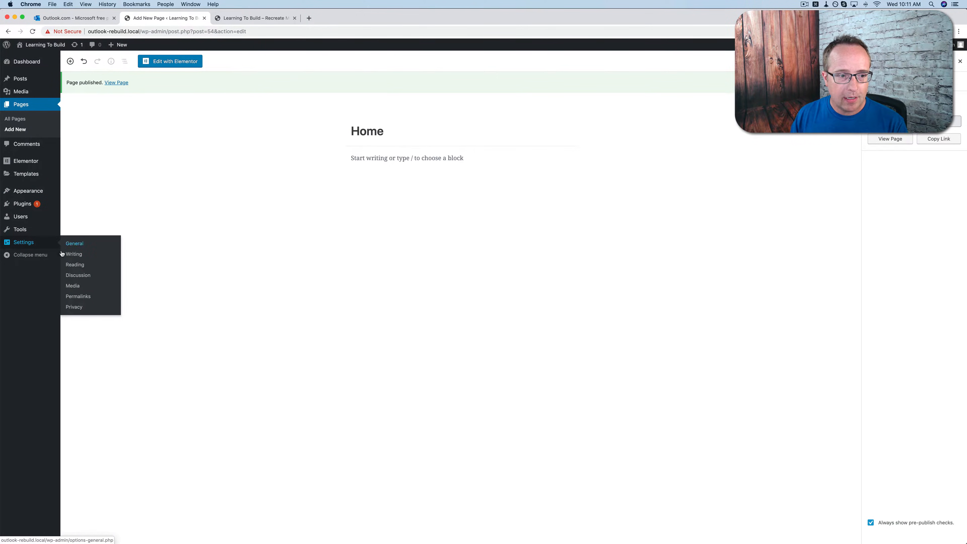
click(70, 265)
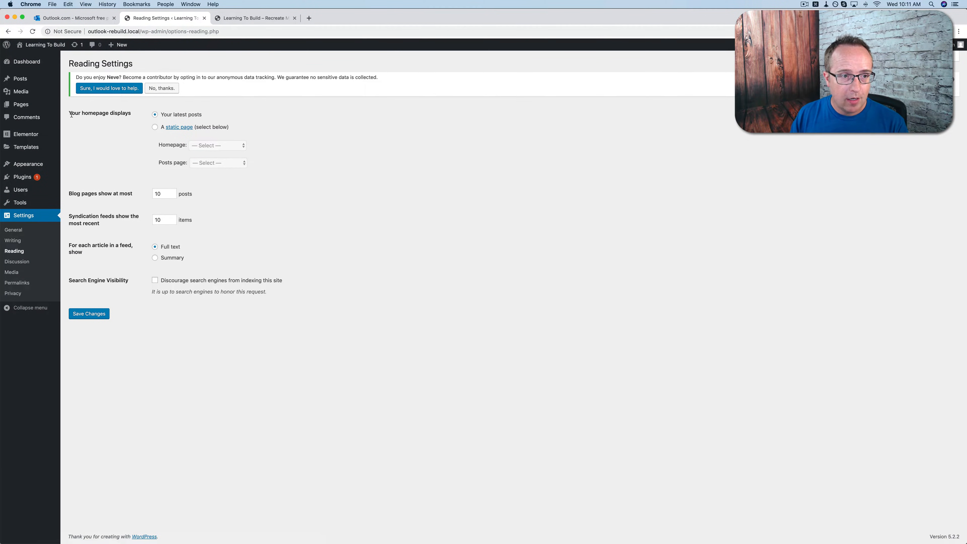
drag(70, 115, 131, 114)
click(155, 128)
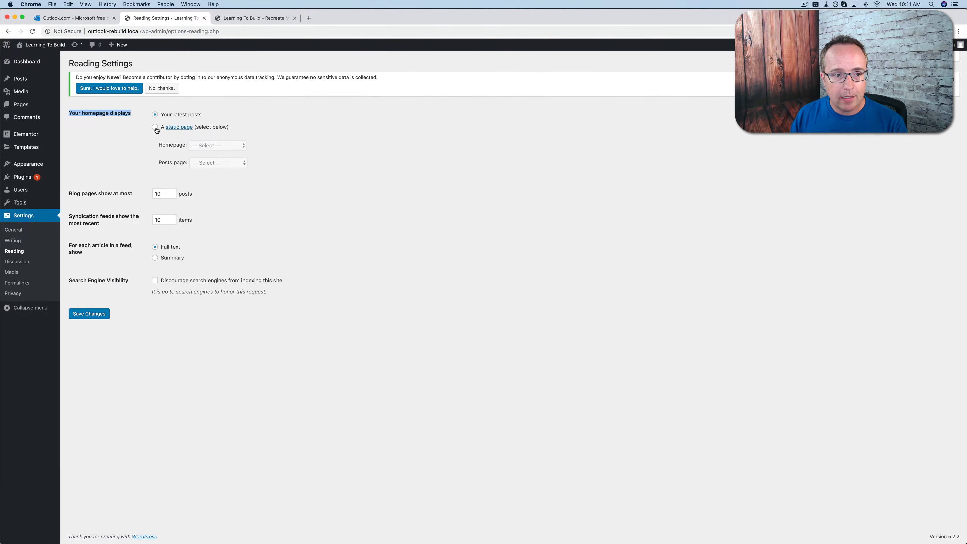
click(219, 147)
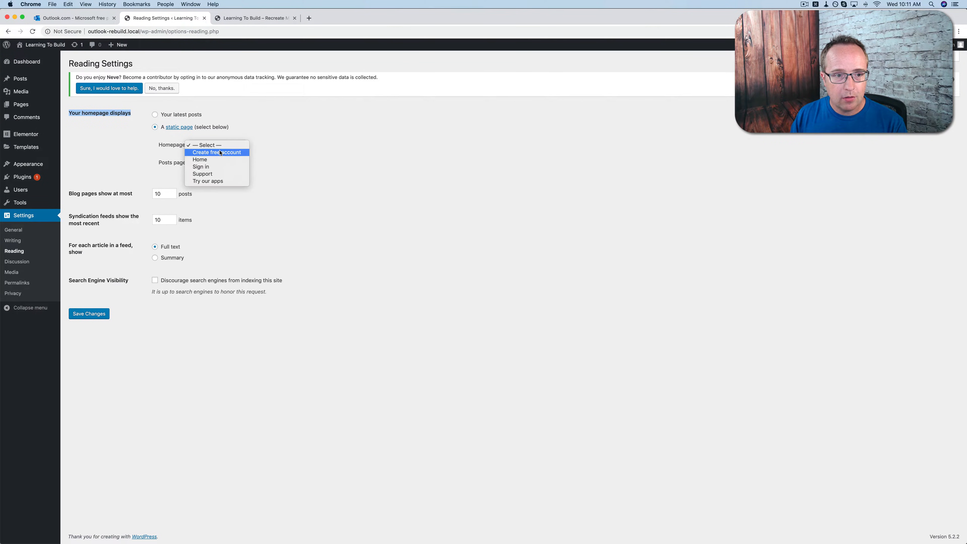
click(202, 160)
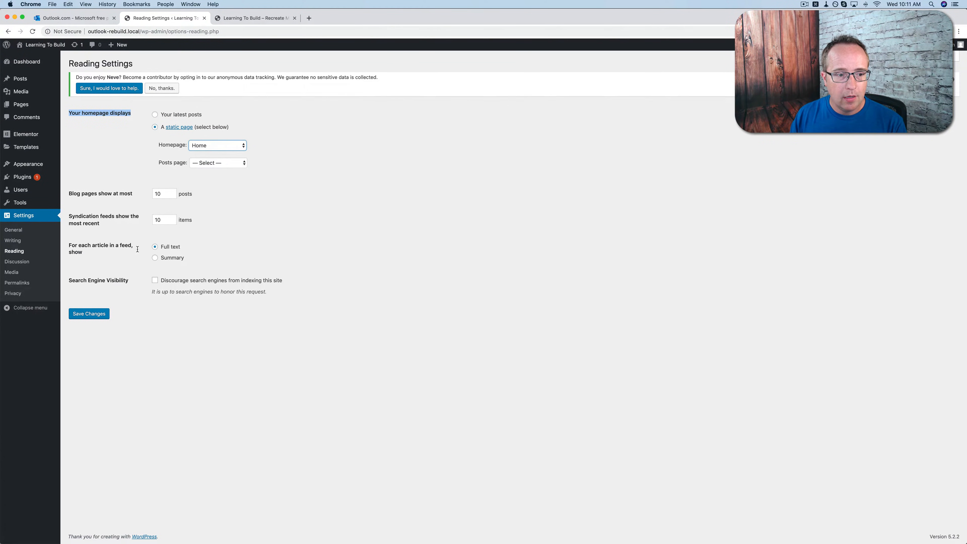
click(97, 317)
Reload the live site at its root address, outlook-rebuild.local, to check the new static homepage
click(233, 20)
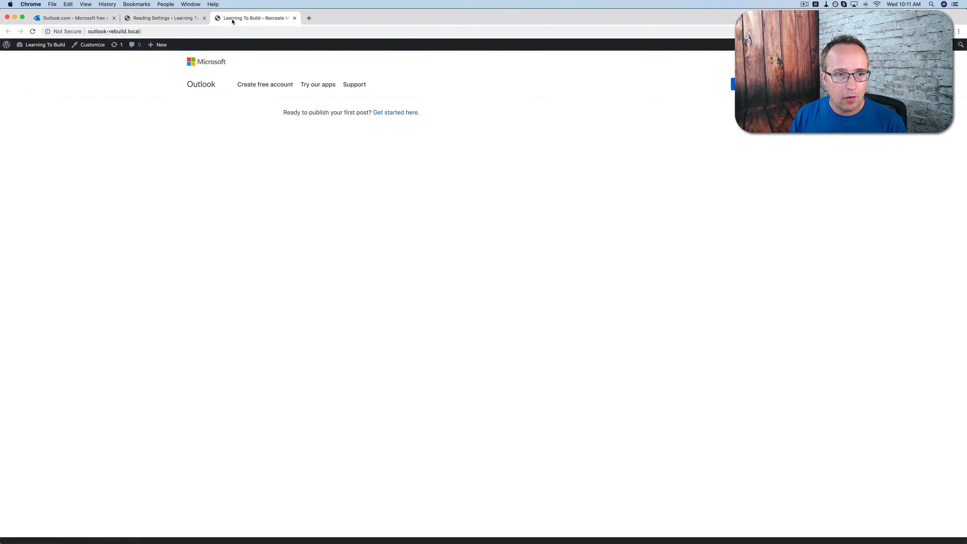
click(149, 31)
click(137, 32)
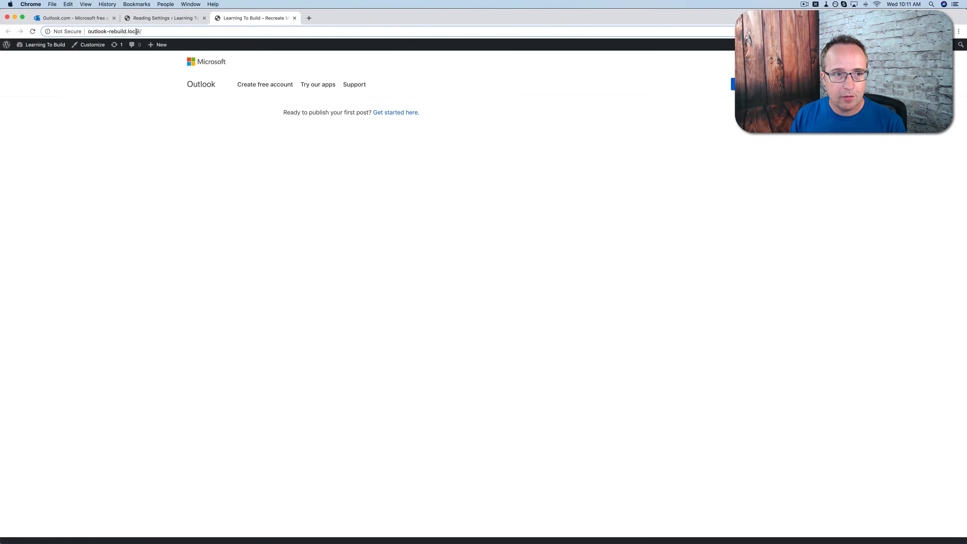
key(BackSpace)
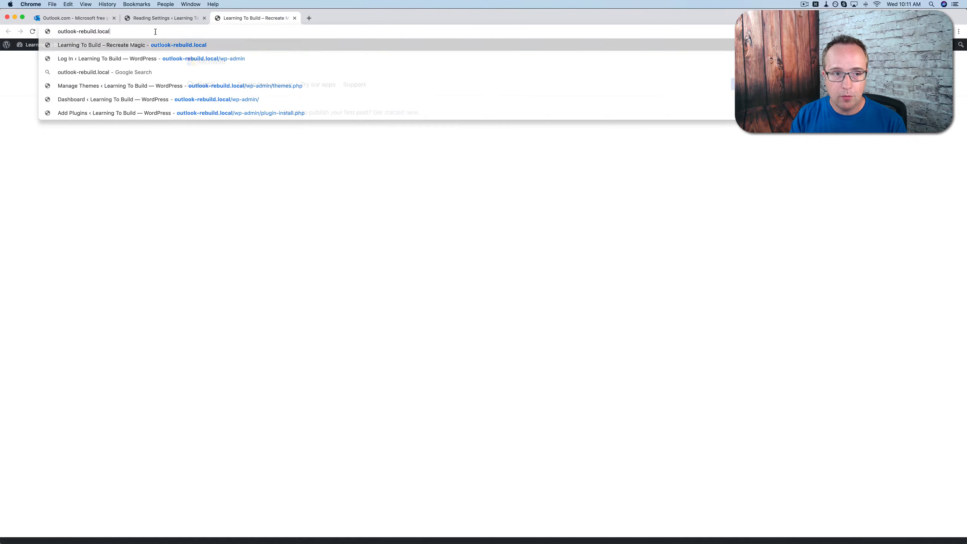
drag(96, 32, 110, 32)
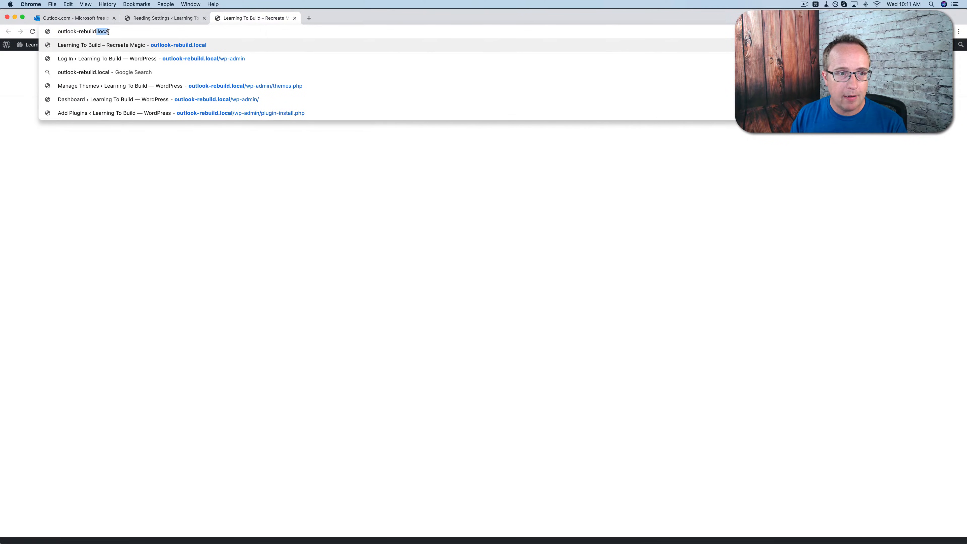
click(137, 161)
key(super+r)
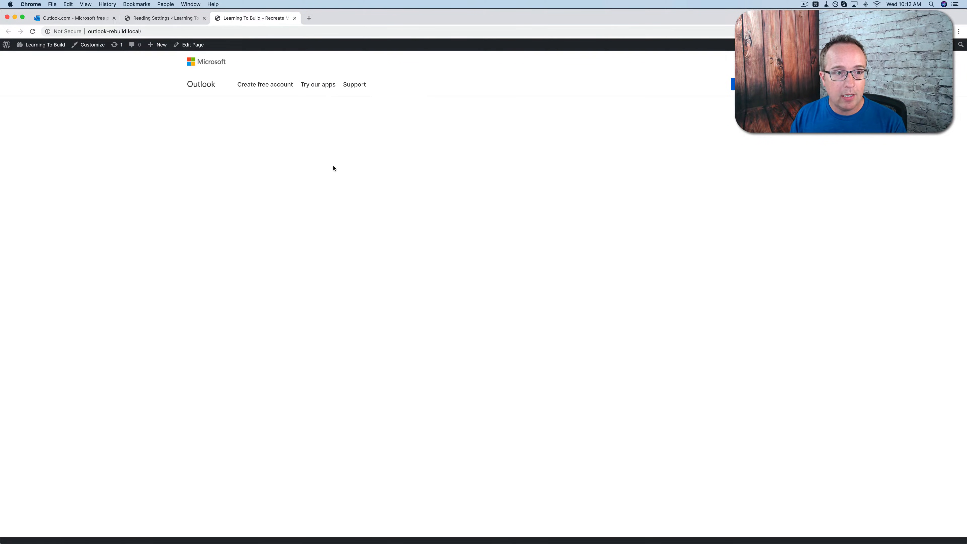
Open the Home page from the WordPress pages list for editing with Elementor
click(142, 18)
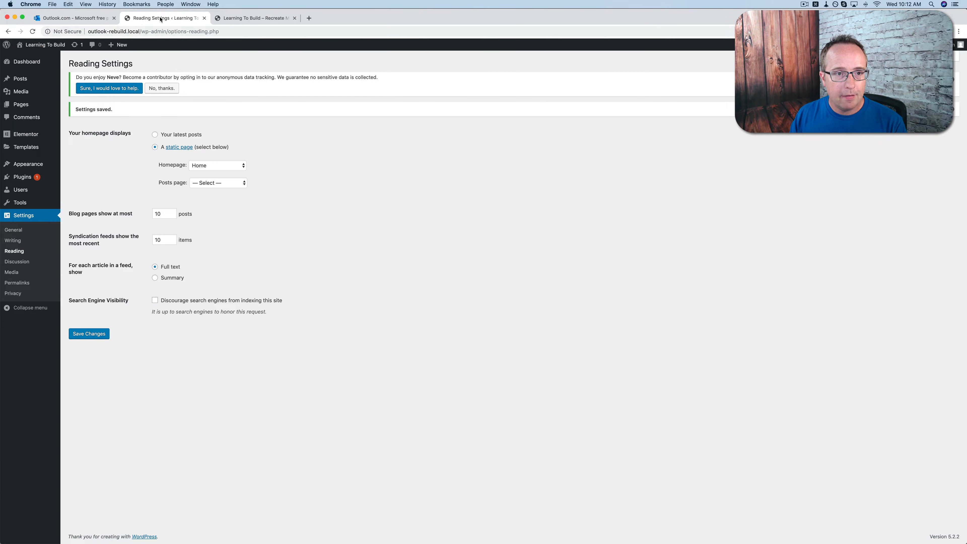
click(33, 108)
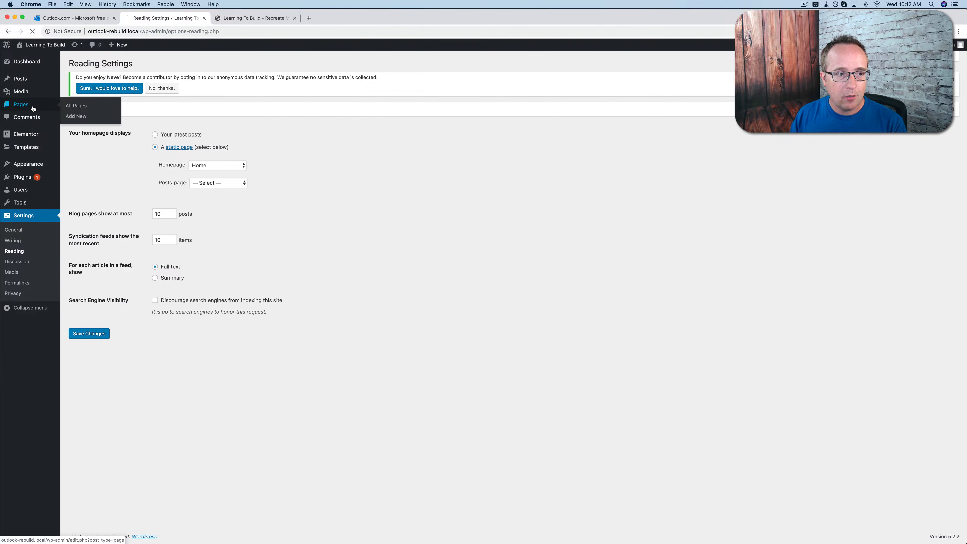
click(90, 185)
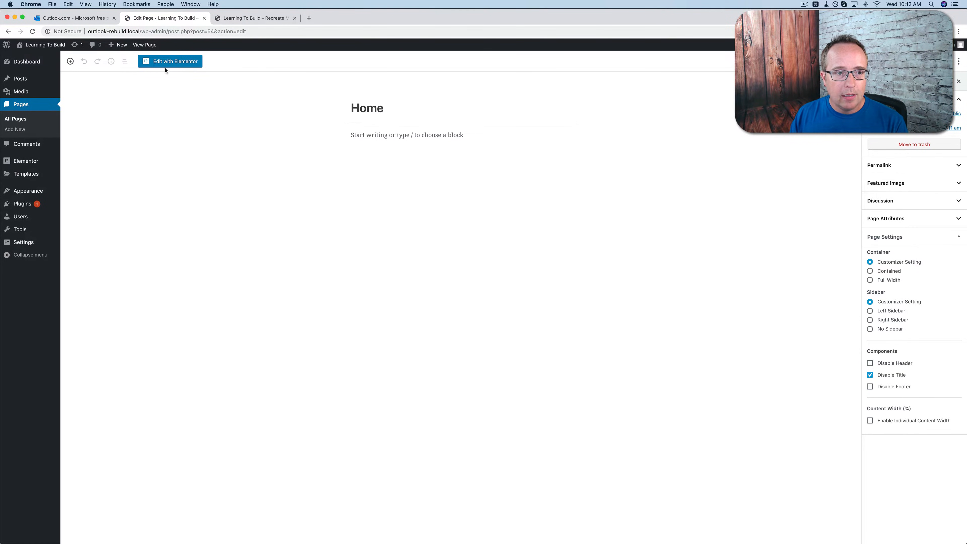
click(176, 63)
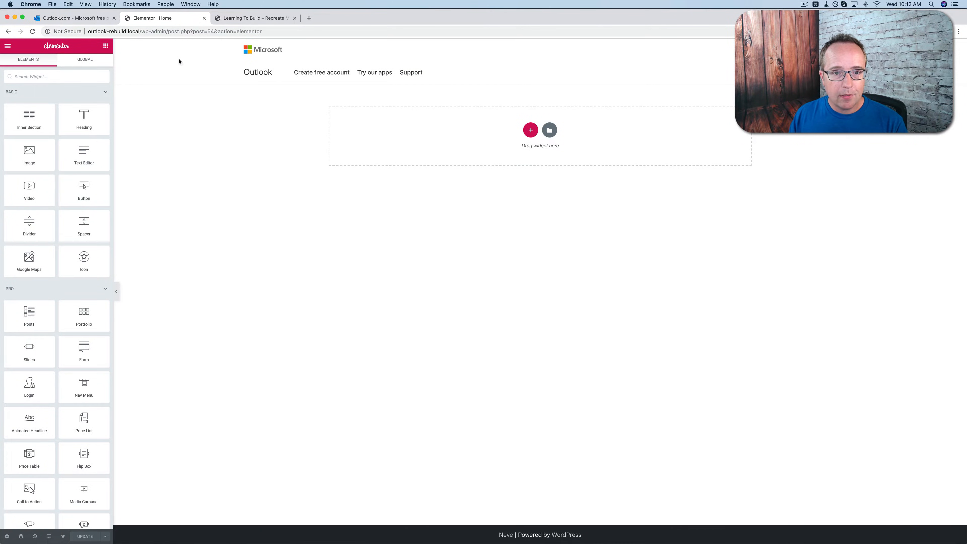
Review the original Outlook.com page's sections from hero to footer, and return to the Elementor editor of the Home page
click(79, 18)
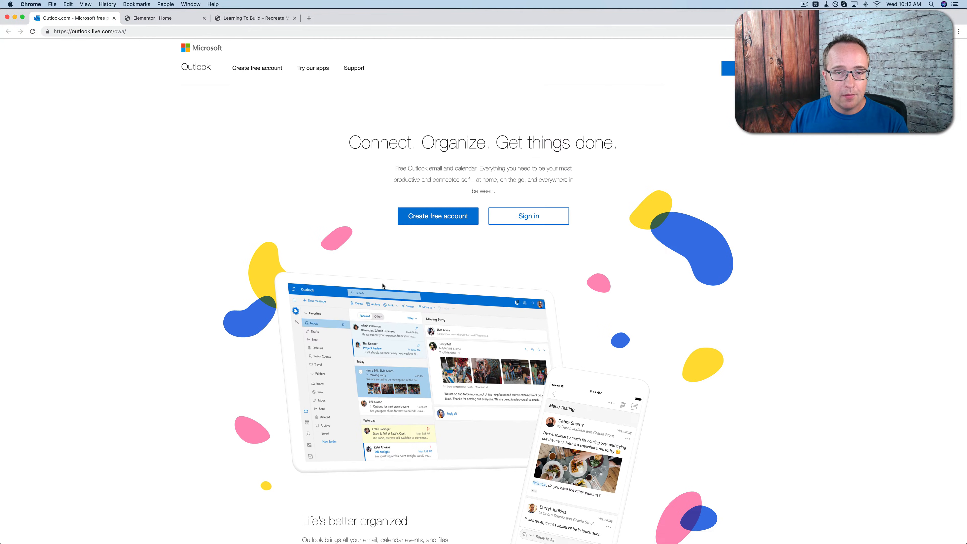
scroll(235, 252, down, 10)
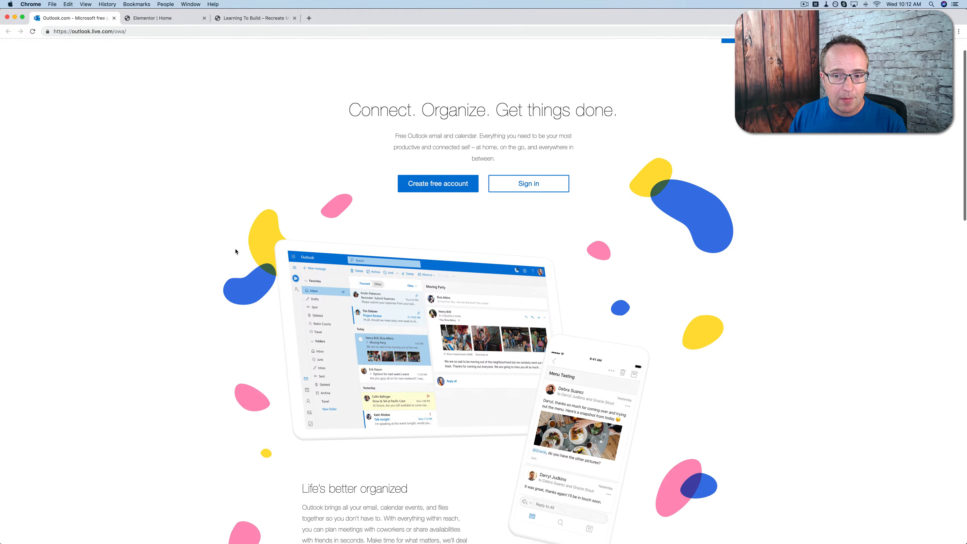
scroll(235, 252, down, 10)
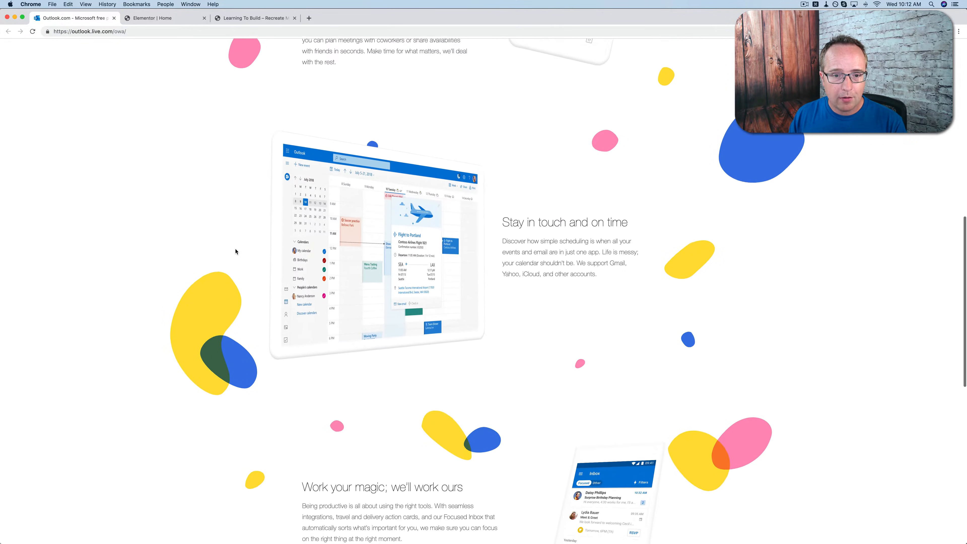
scroll(236, 251, down, 3)
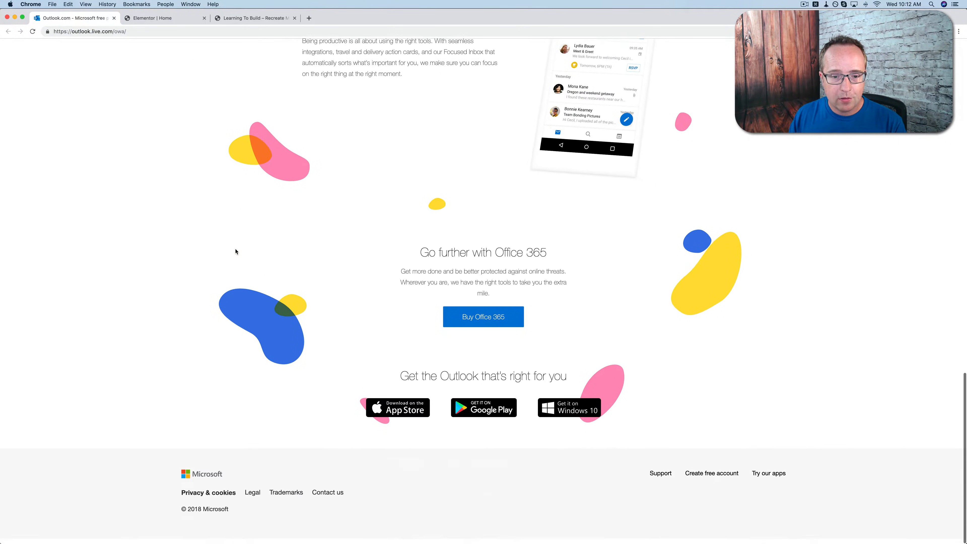
scroll(235, 251, up, 9)
scroll(236, 251, up, 12)
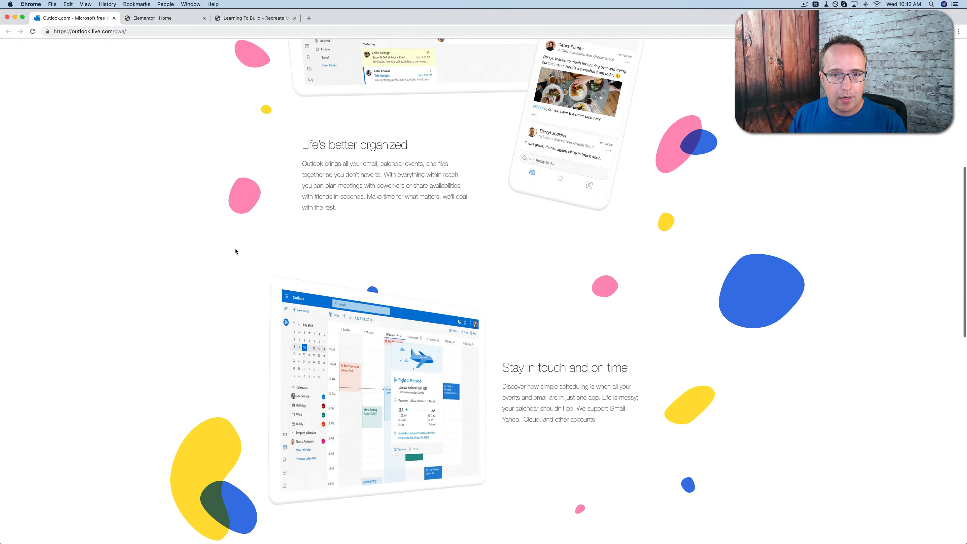
click(157, 18)
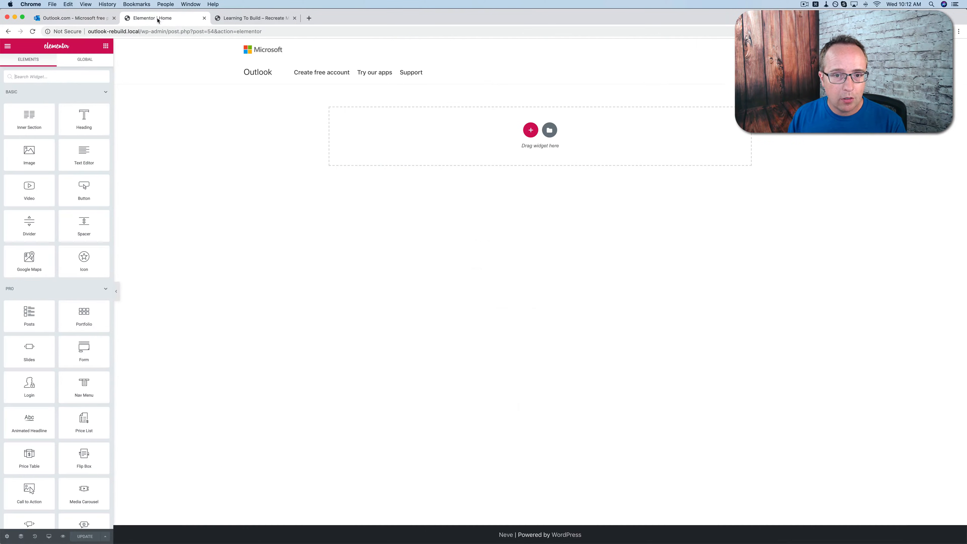
Add a single-column section and give it the outlook-live-background image from the media library as its classic background
click(530, 132)
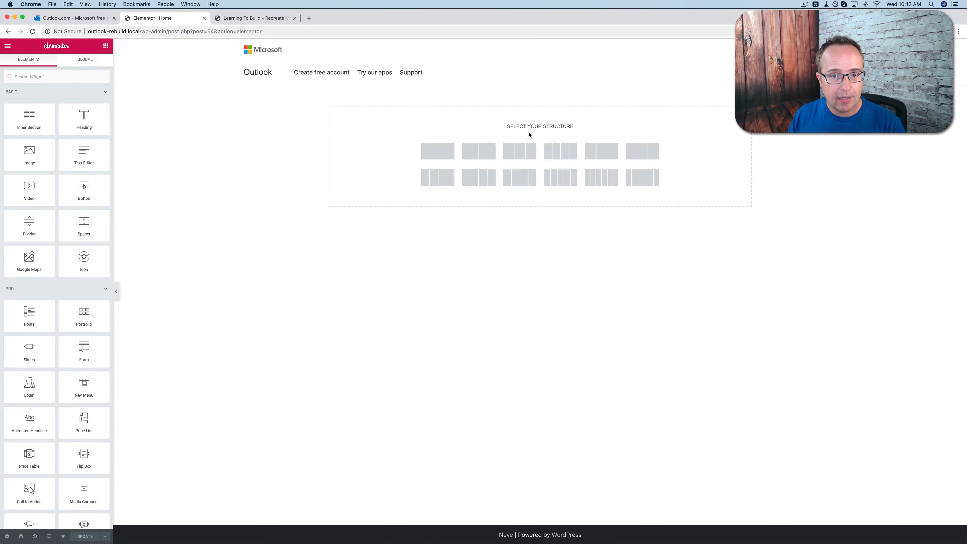
click(447, 152)
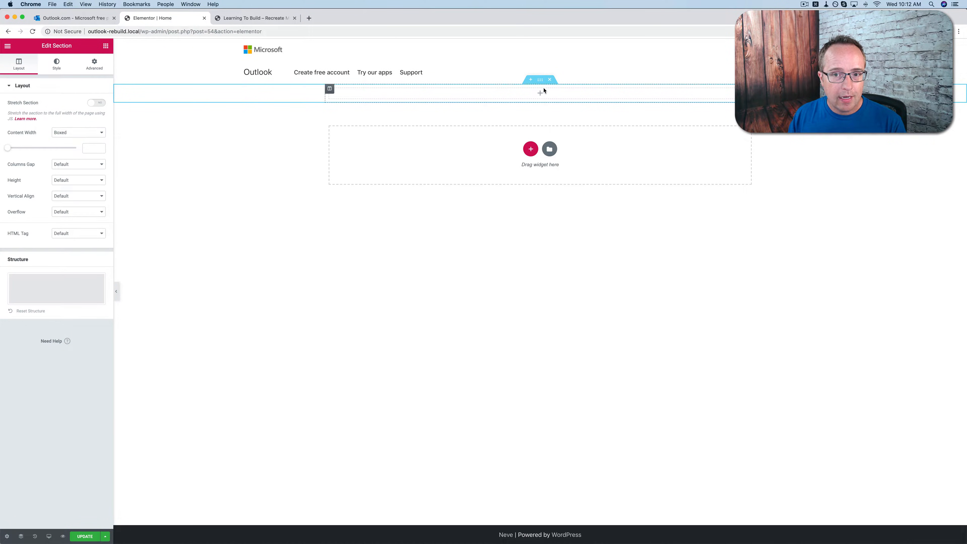
click(95, 65)
click(56, 65)
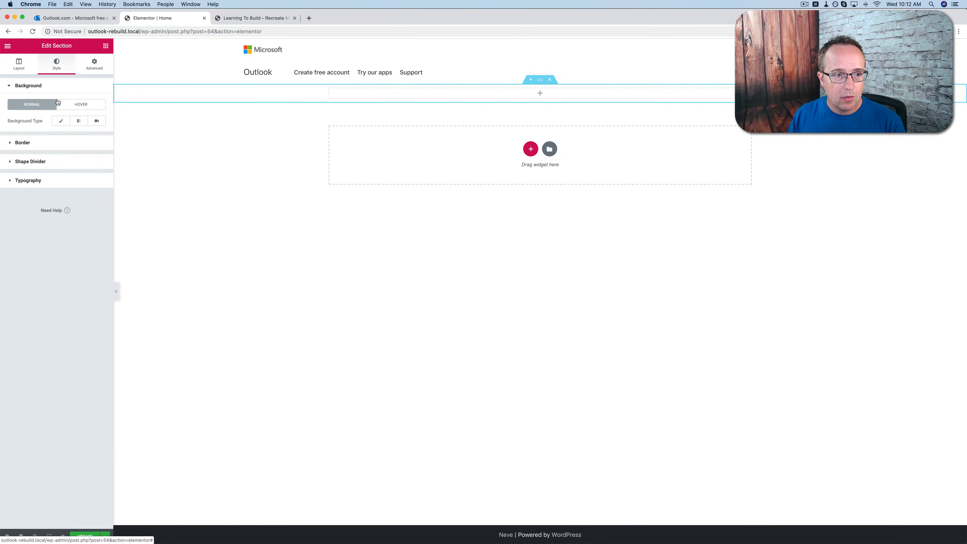
click(60, 125)
click(51, 177)
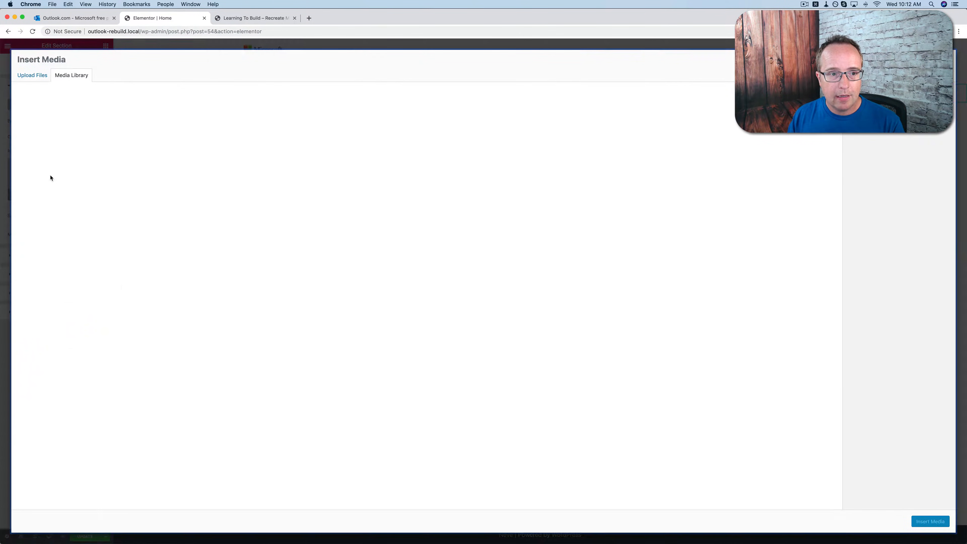
click(39, 134)
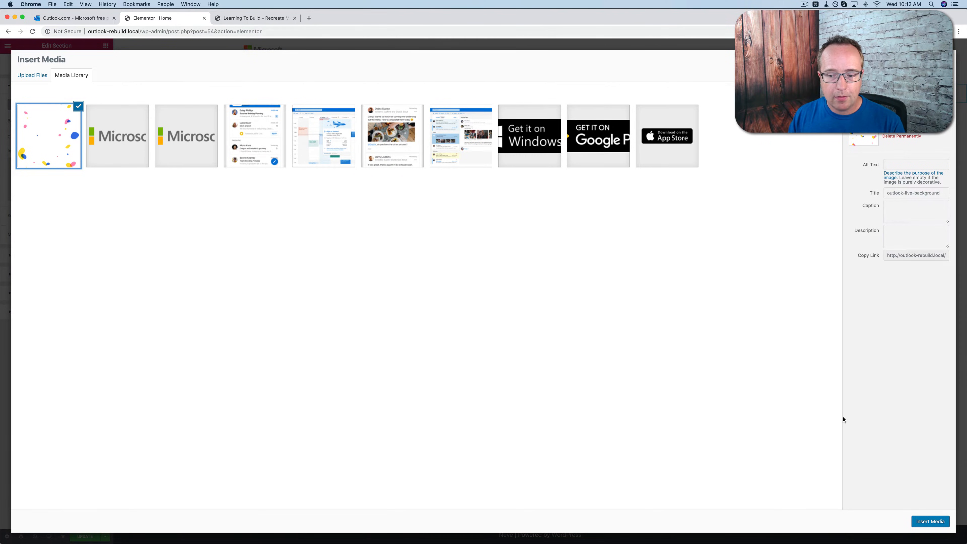
click(923, 521)
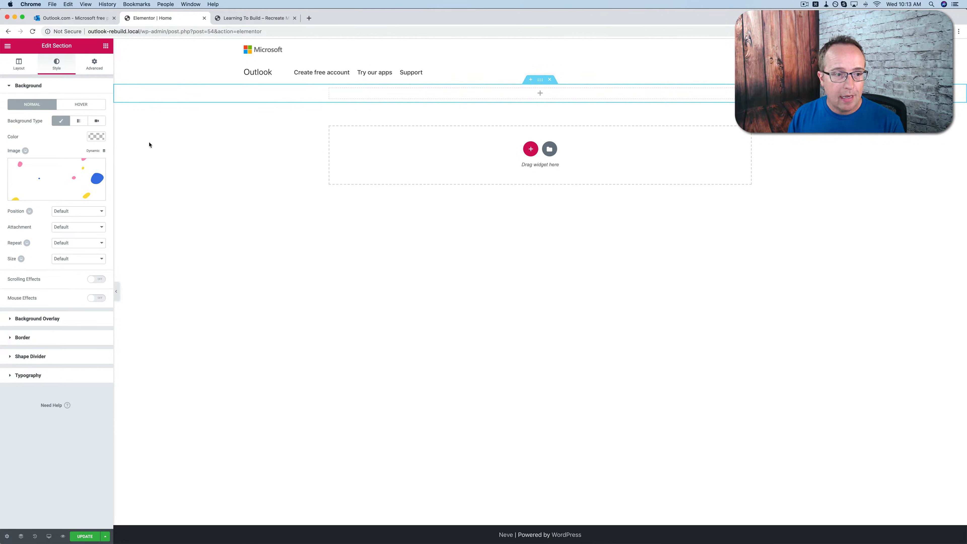
Set the section's height to Min Height with a minimum height of about 898 px
click(19, 63)
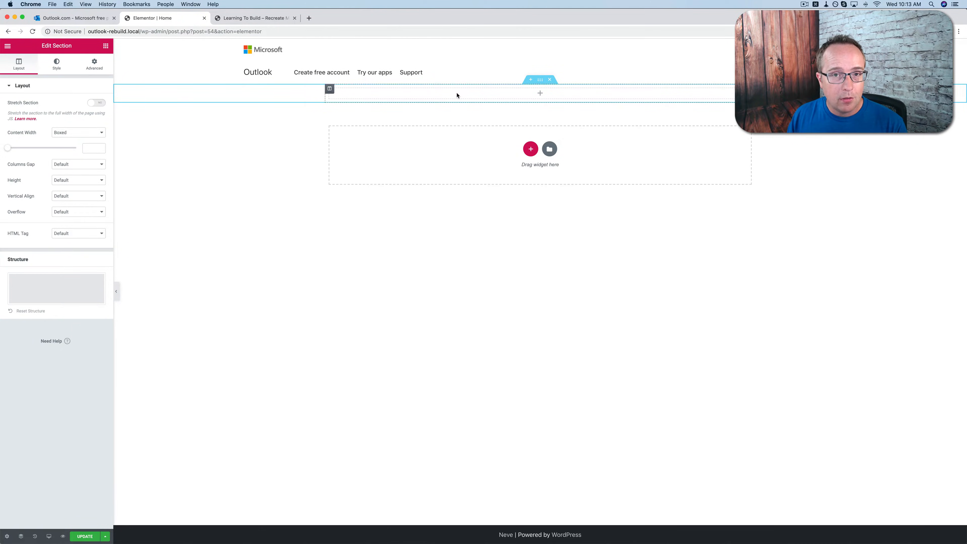
click(79, 180)
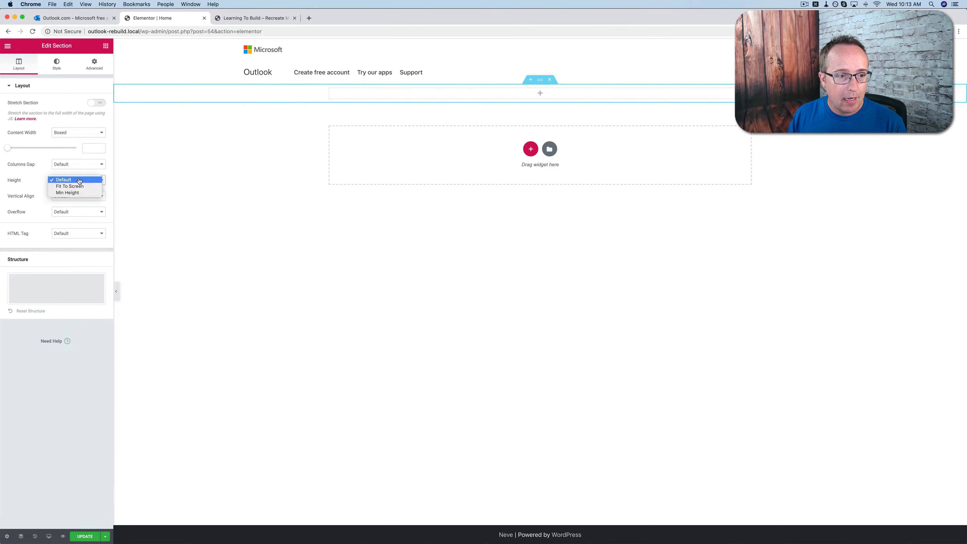
click(71, 193)
drag(25, 206, 49, 210)
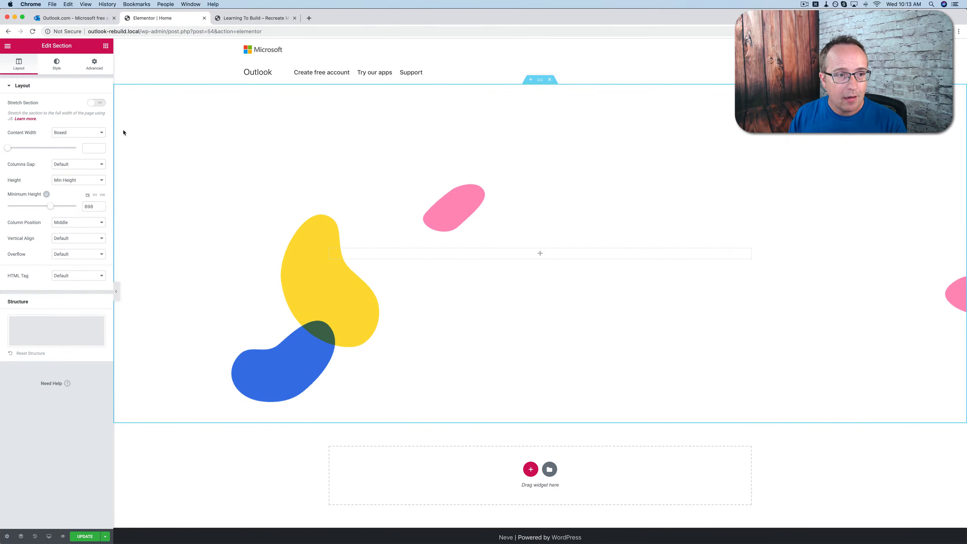
Set the section's background image to No-repeat with the size Cover
click(56, 71)
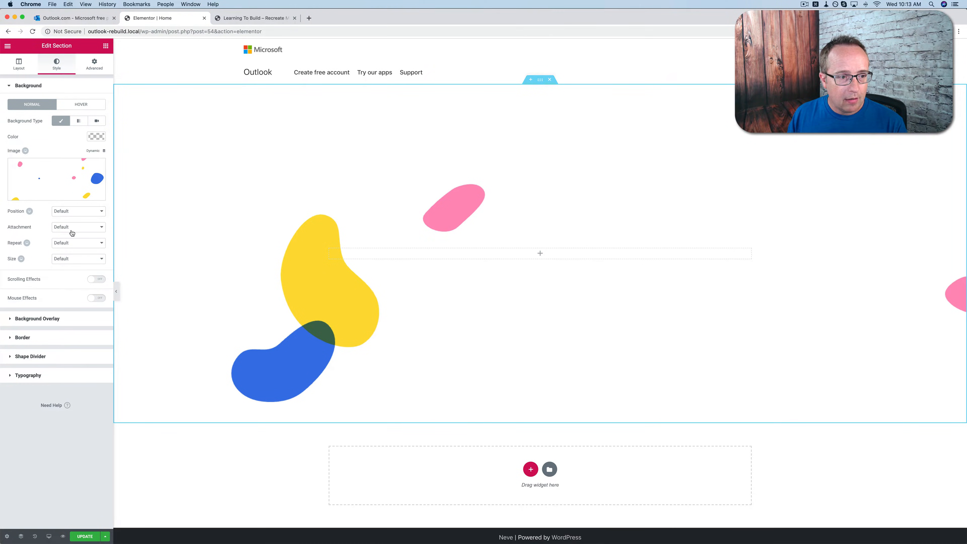
click(72, 243)
click(69, 250)
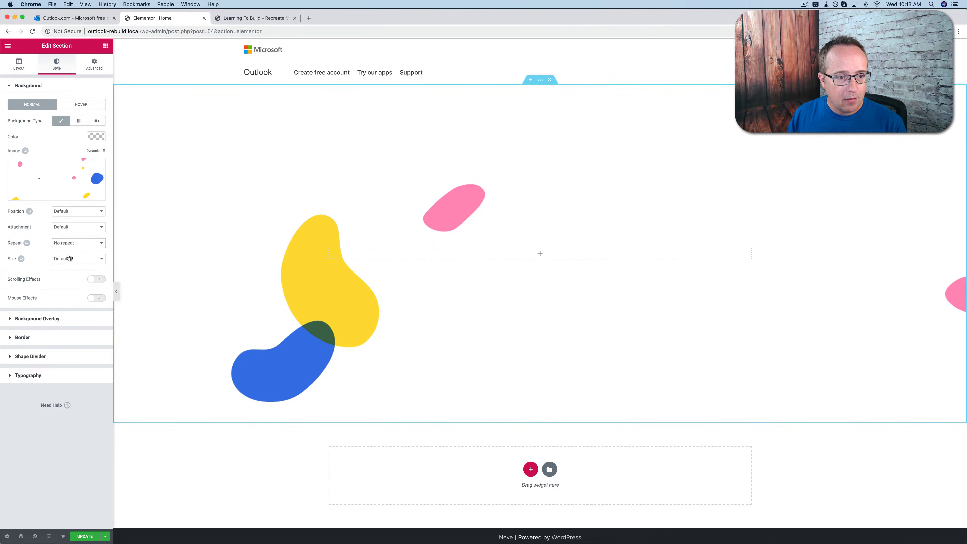
click(70, 259)
click(63, 272)
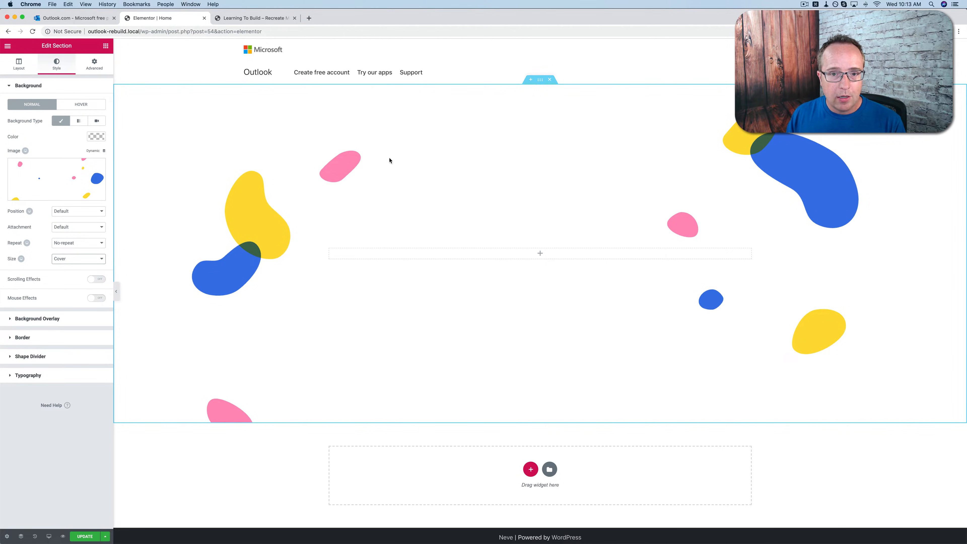
Copy the hero headline "Connect. Organize. Get things done." from the original Outlook.com page
click(73, 22)
scroll(323, 132, up, 5)
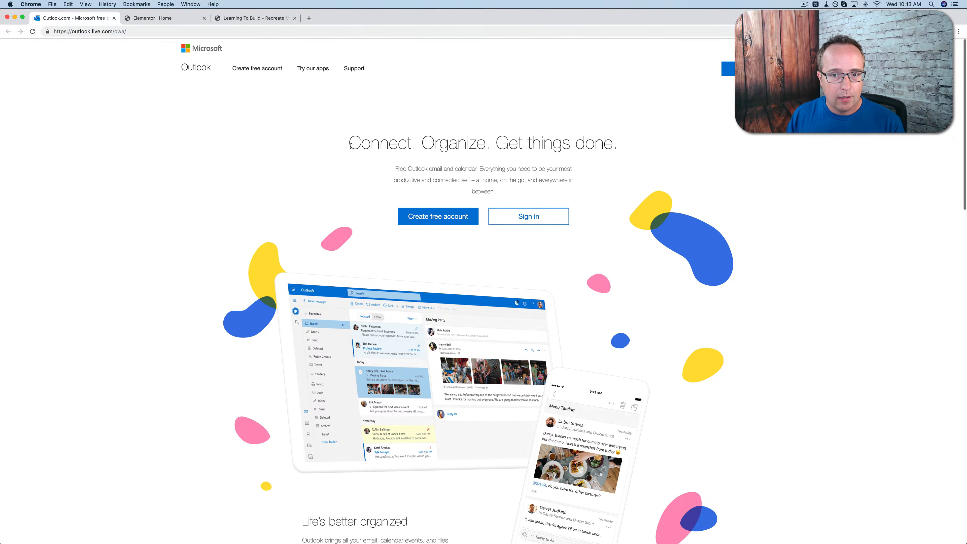
drag(346, 148, 625, 148)
right_click(550, 145)
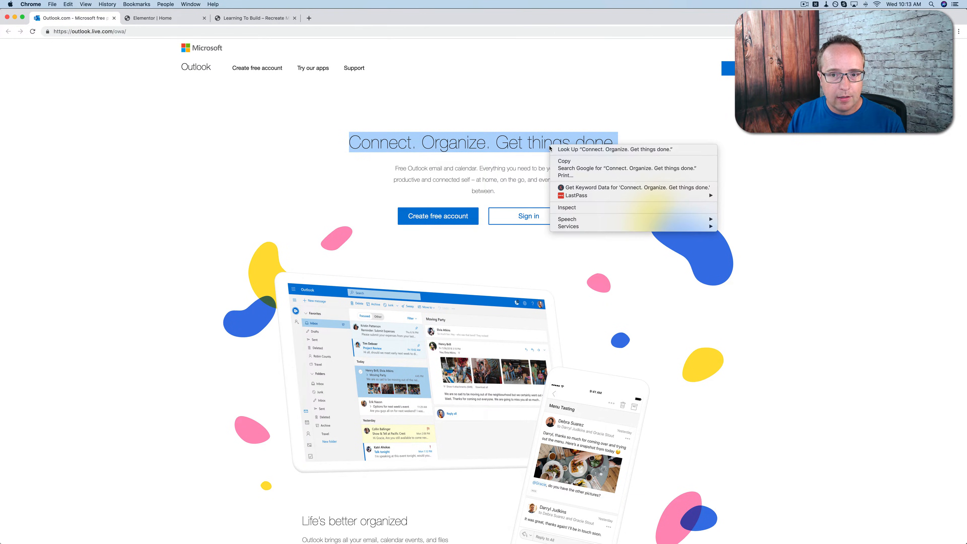
click(560, 160)
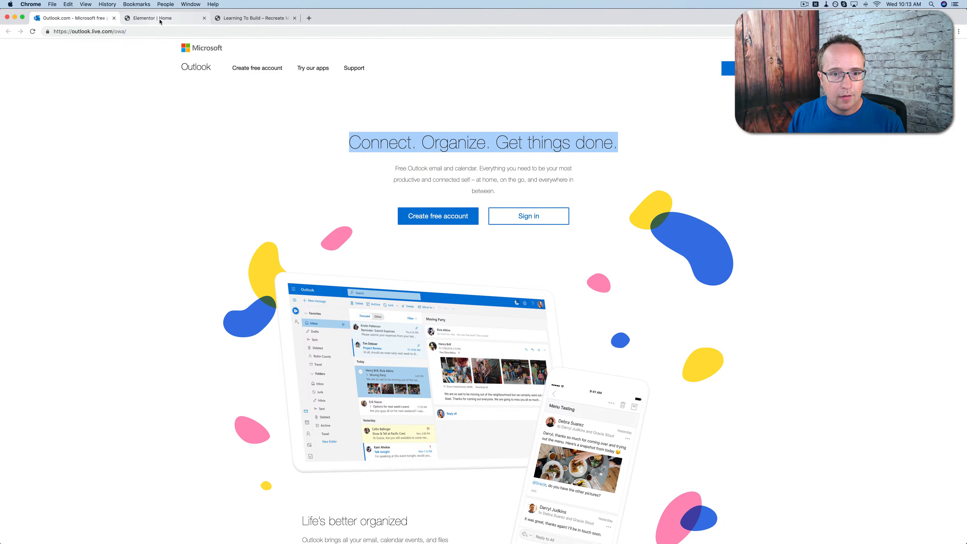
Return to the Elementor editor of the Home page and add a Heading widget to the hero section
click(160, 19)
click(105, 46)
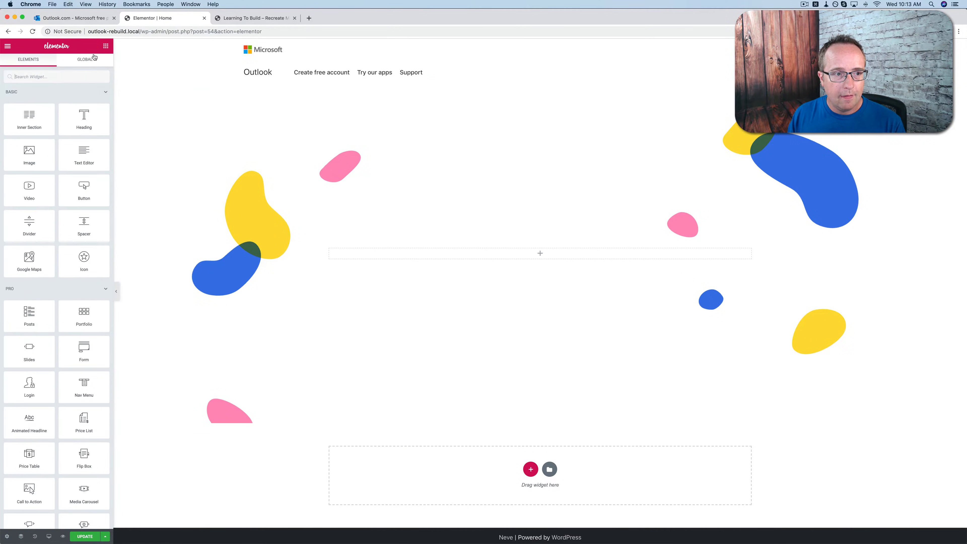
text(he)
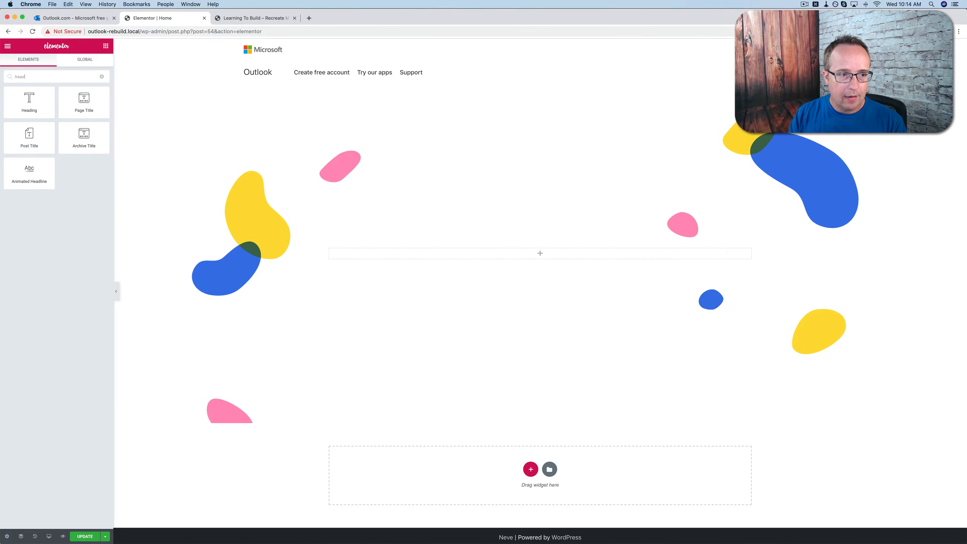
text(ad)
drag(29, 101, 491, 254)
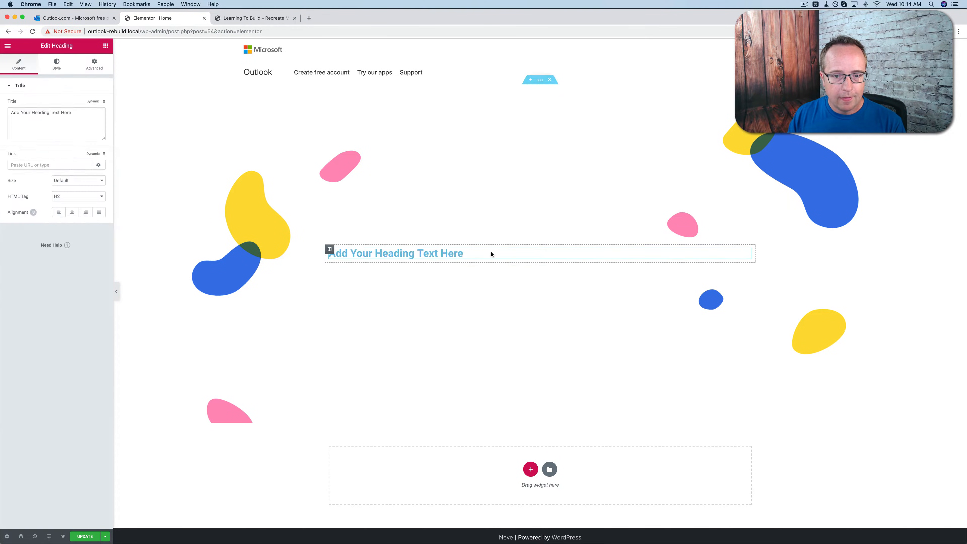
Replace the heading's title with the copied text "Connect. Organize. Get things done." and centre it
click(67, 120)
key(super+a)
key(super+v)
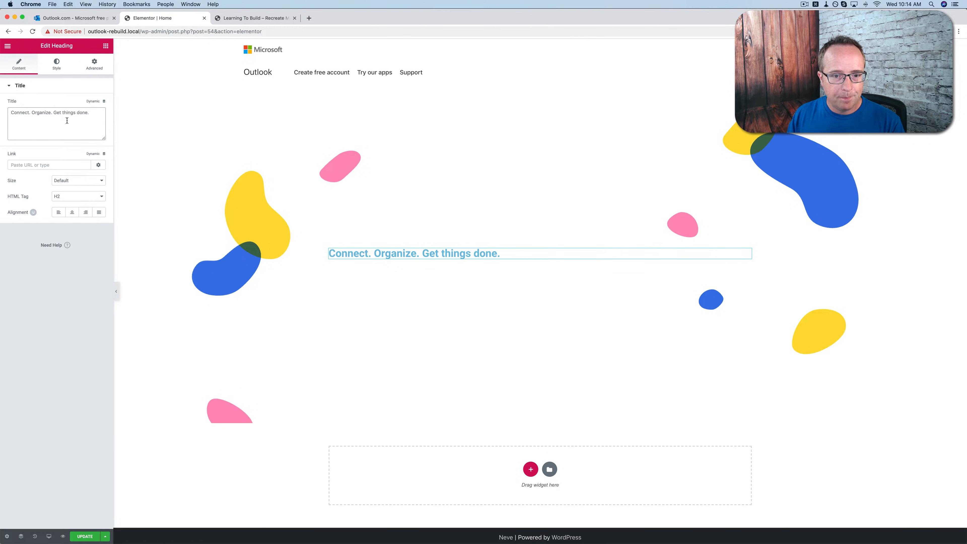
click(72, 213)
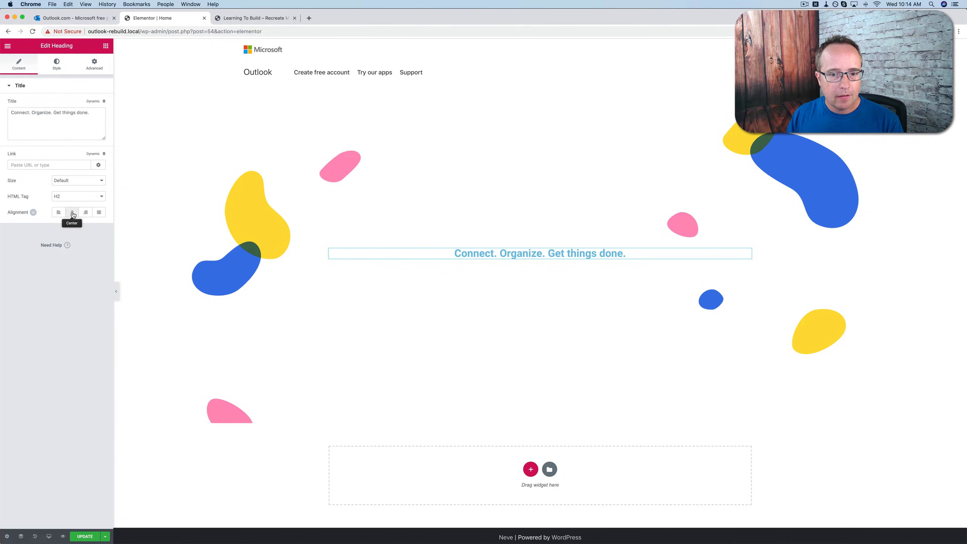
Open the heading's typography settings, and inspect the hero headline's colour, size, weight and font family on the original Outlook.com page
click(54, 69)
click(105, 121)
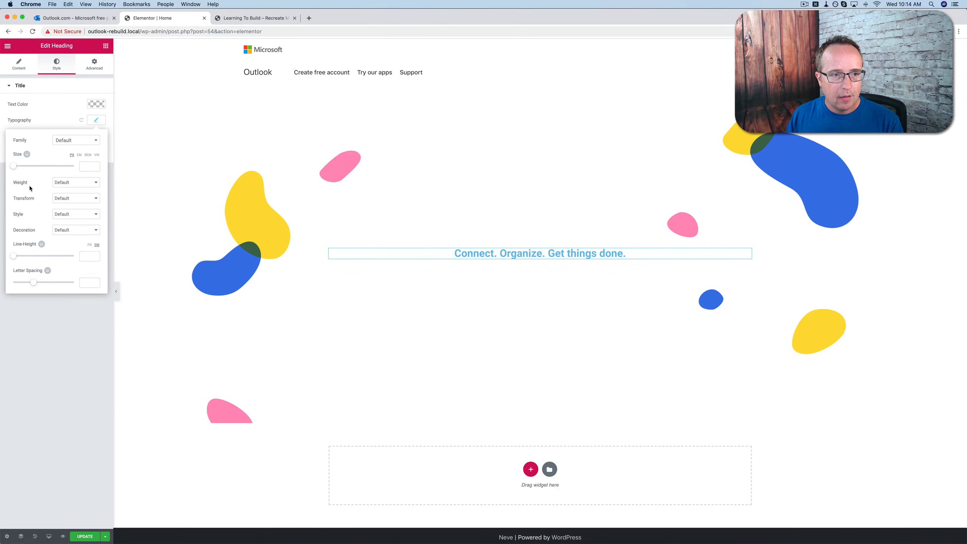
click(85, 18)
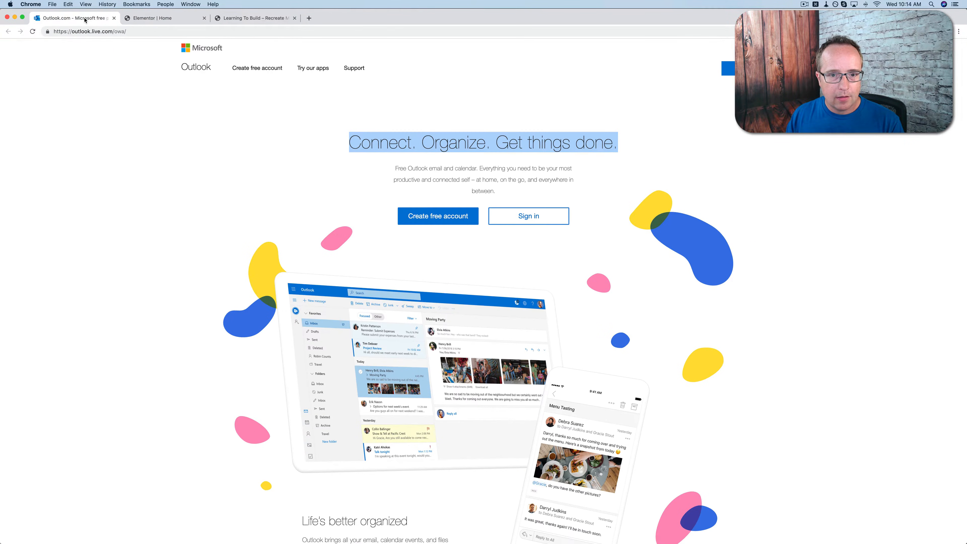
click(425, 150)
right_click(443, 148)
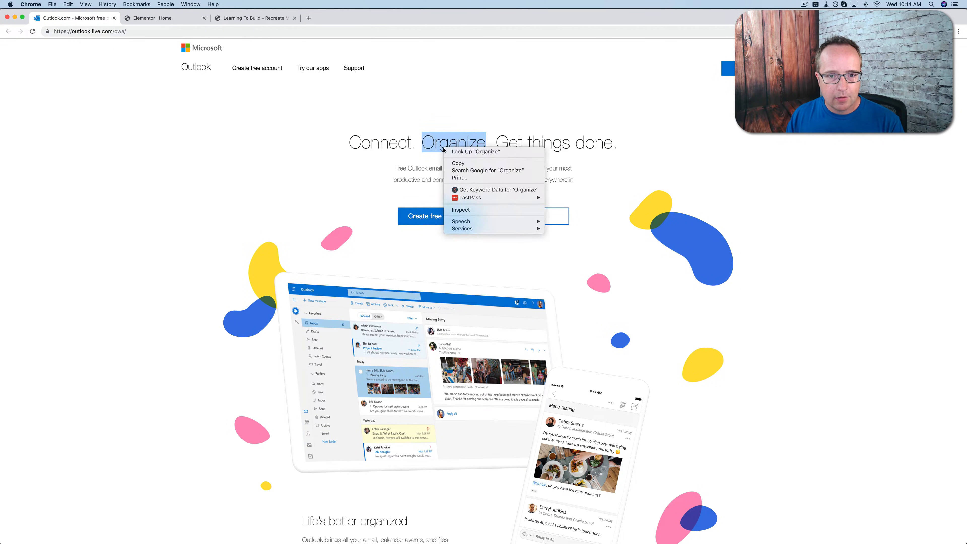
click(475, 210)
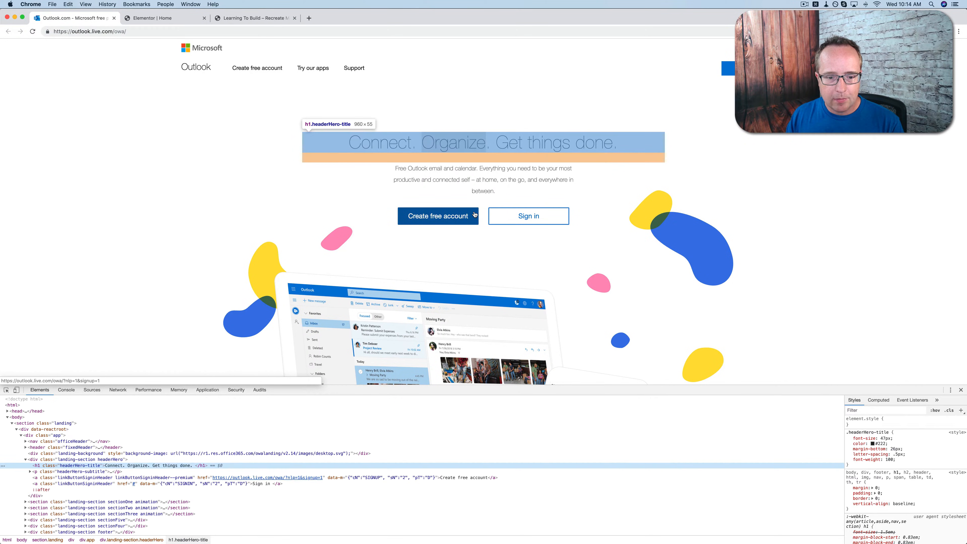
double_click(882, 444)
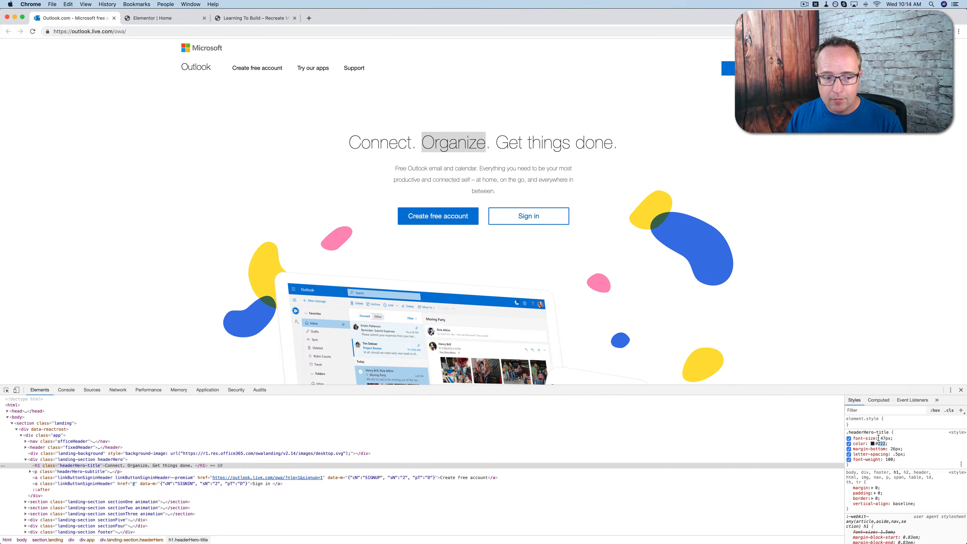
scroll(914, 465, down, 4)
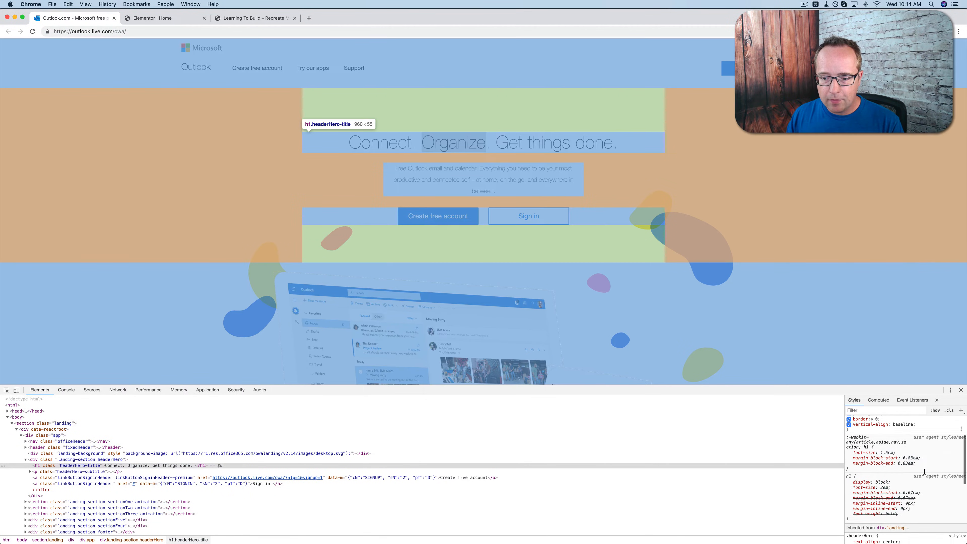
scroll(925, 472, down, 8)
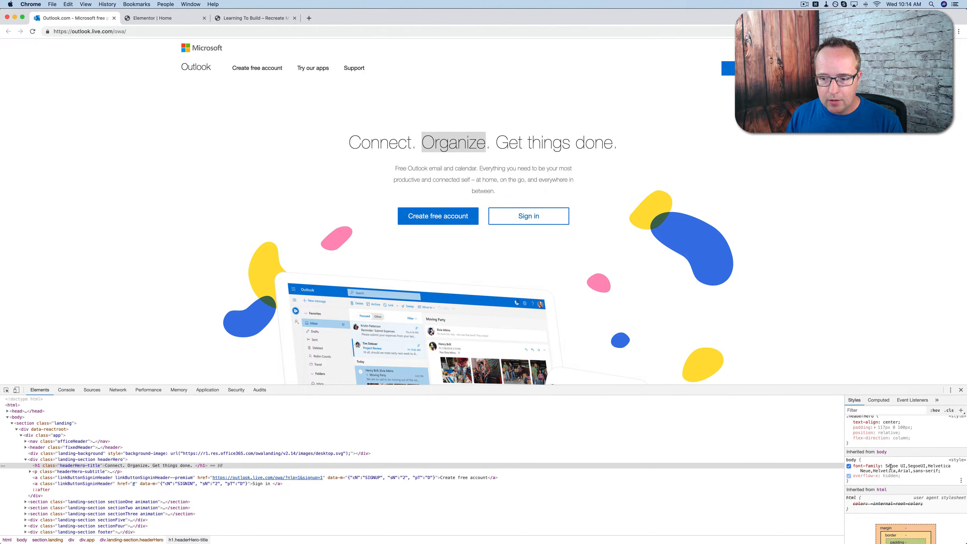
Back in the Elementor editor, set the heading's font size to 47 px and its text colour to #222
click(152, 18)
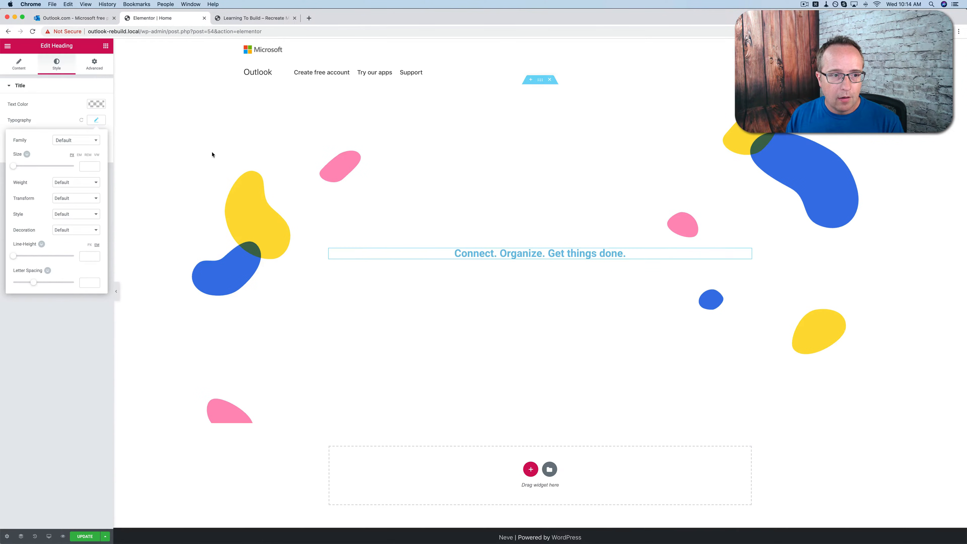
click(93, 164)
text(47)
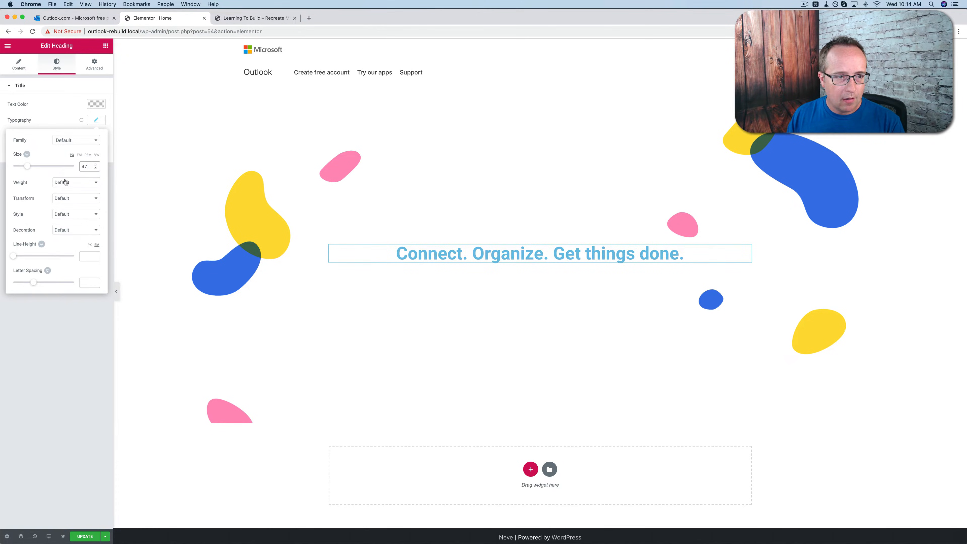
click(94, 105)
click(27, 105)
text(2)
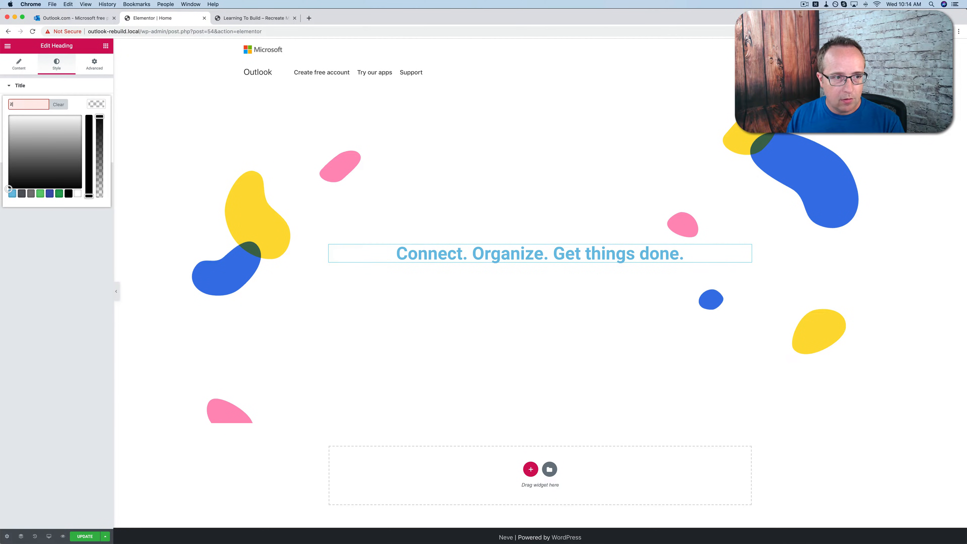
text(22)
Search the heading's font families for Segoe, and set the family to Raleway
click(96, 120)
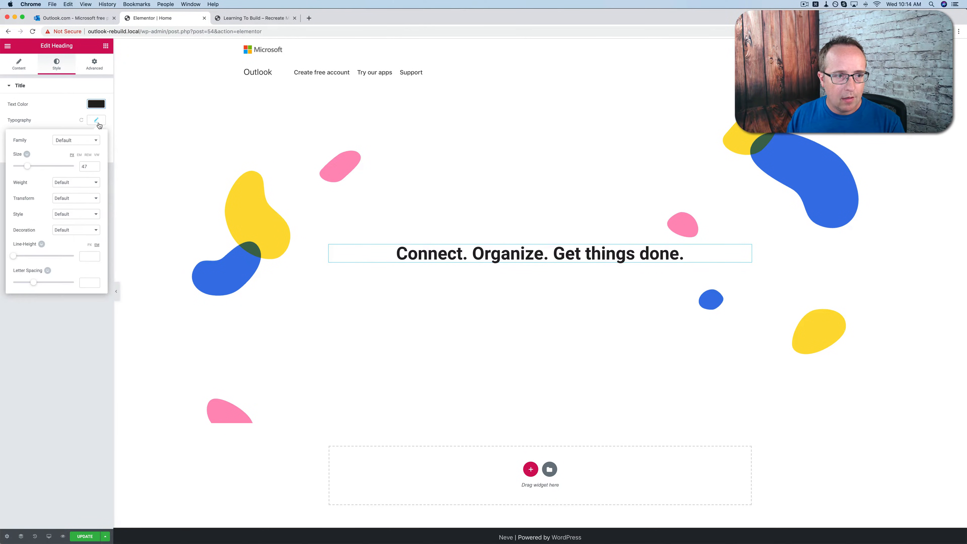
click(79, 141)
text(segoe)
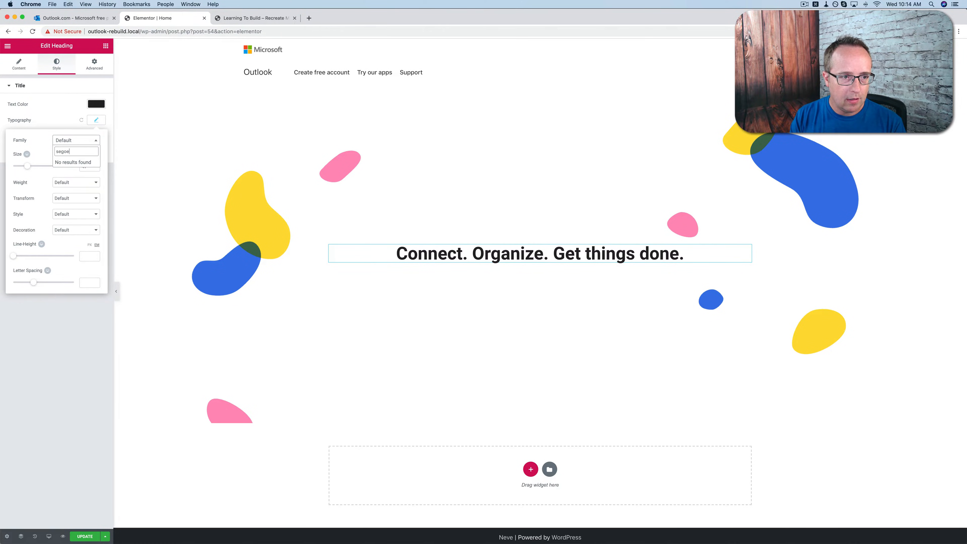
key(BackSpace)
key(BackSpace)
key(BackSpace)
text(rale)
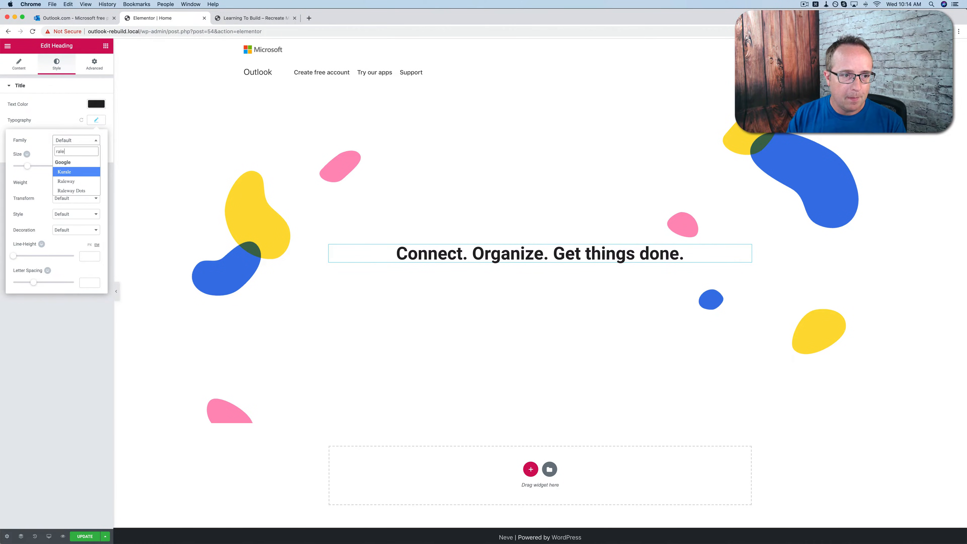
click(67, 181)
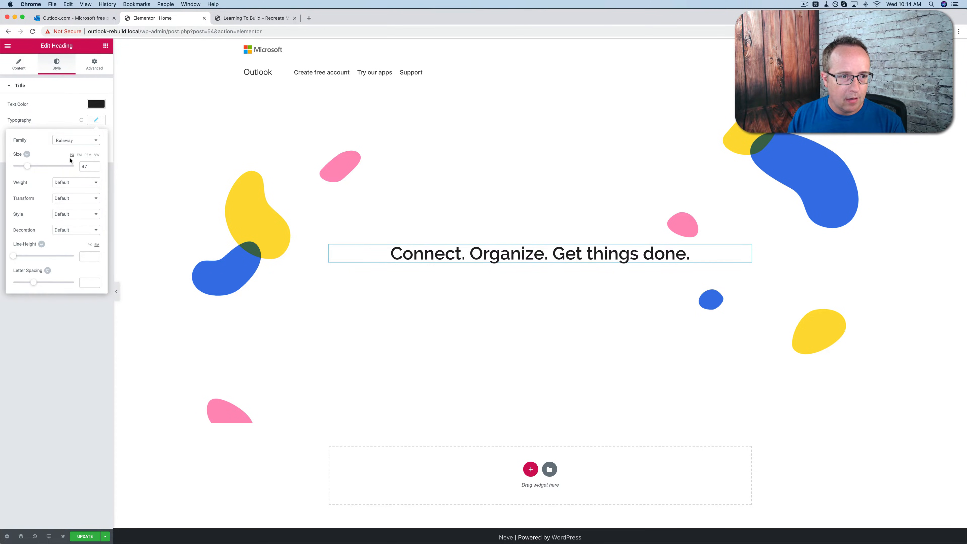
Try font weights 300, 200 and 100 on the hero heading
click(67, 182)
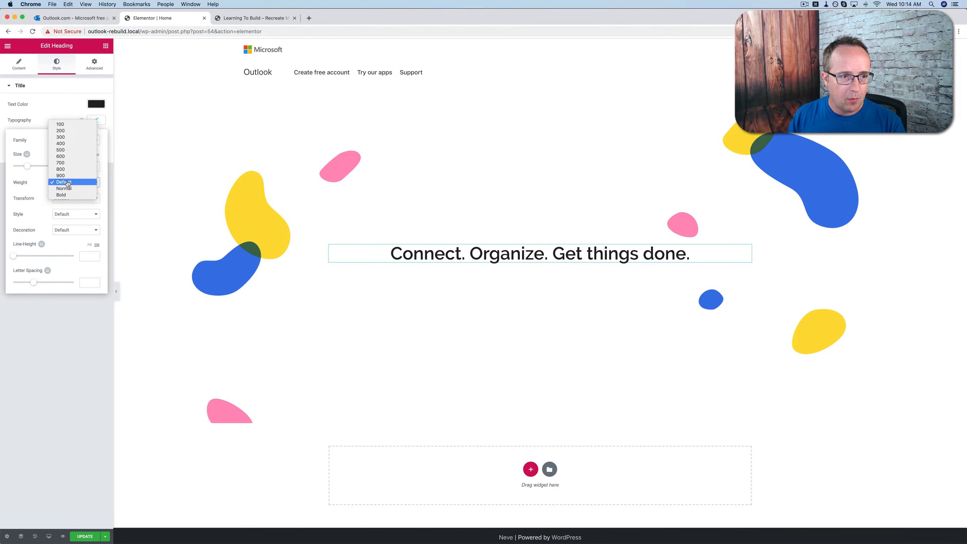
click(66, 139)
click(70, 183)
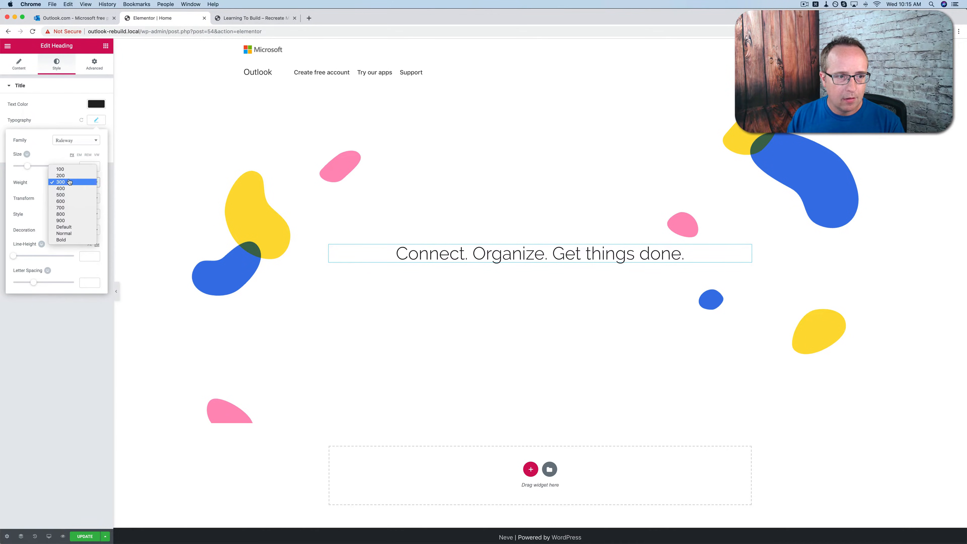
click(69, 175)
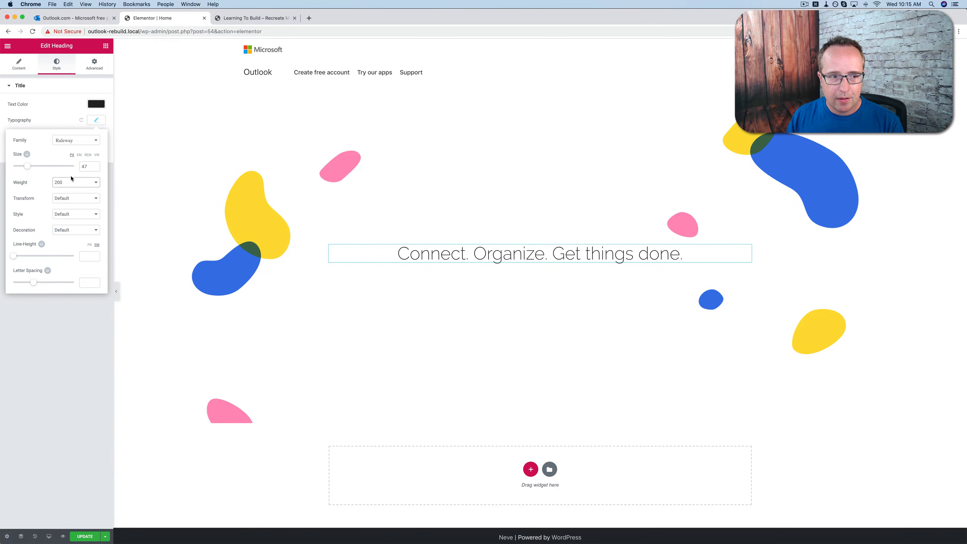
click(73, 182)
click(70, 175)
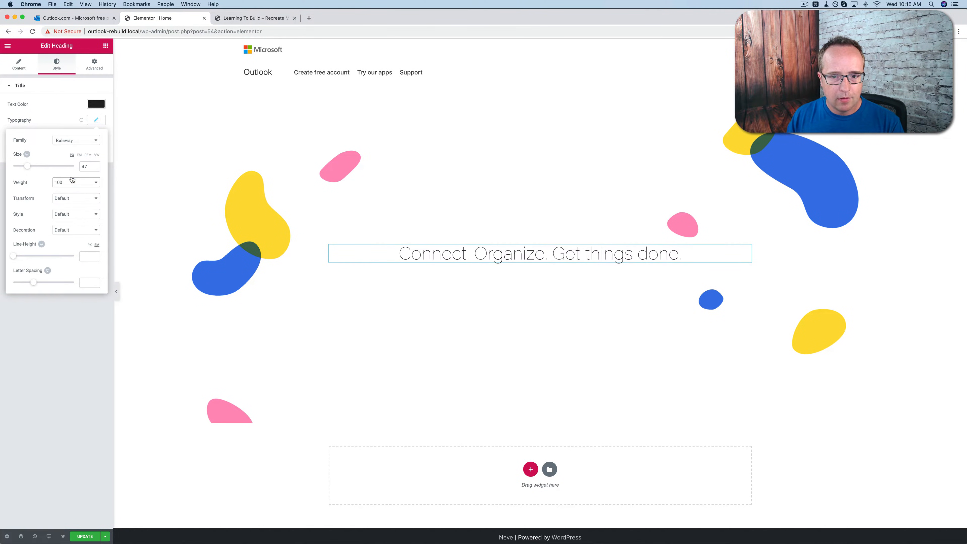
Compare with the headline on the original Outlook.com page, and set the hero heading's font weight to 200
click(100, 19)
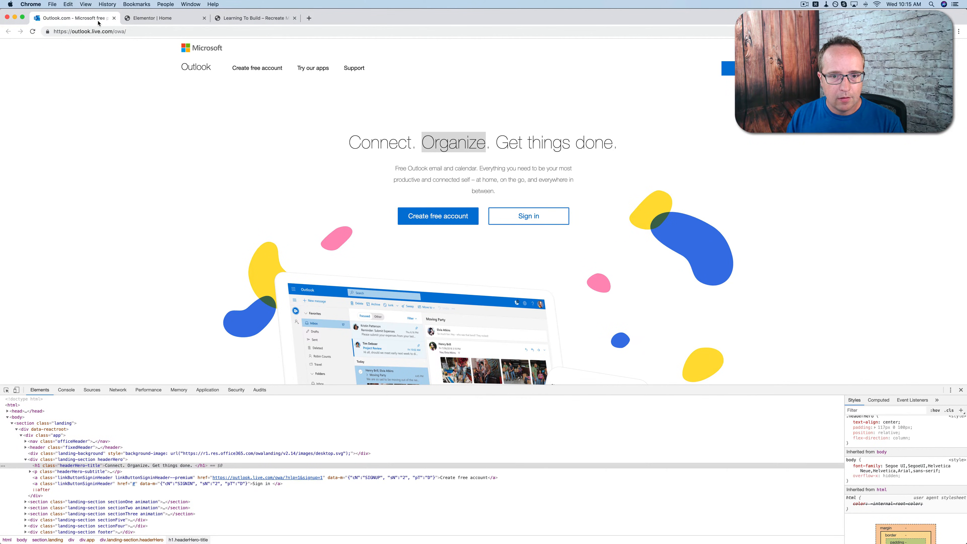
click(137, 21)
click(71, 186)
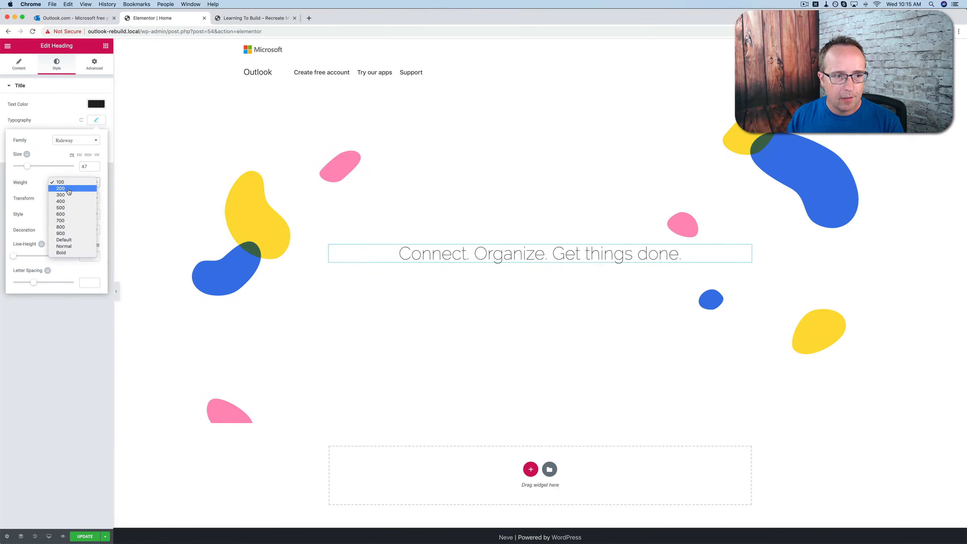
click(69, 191)
click(64, 339)
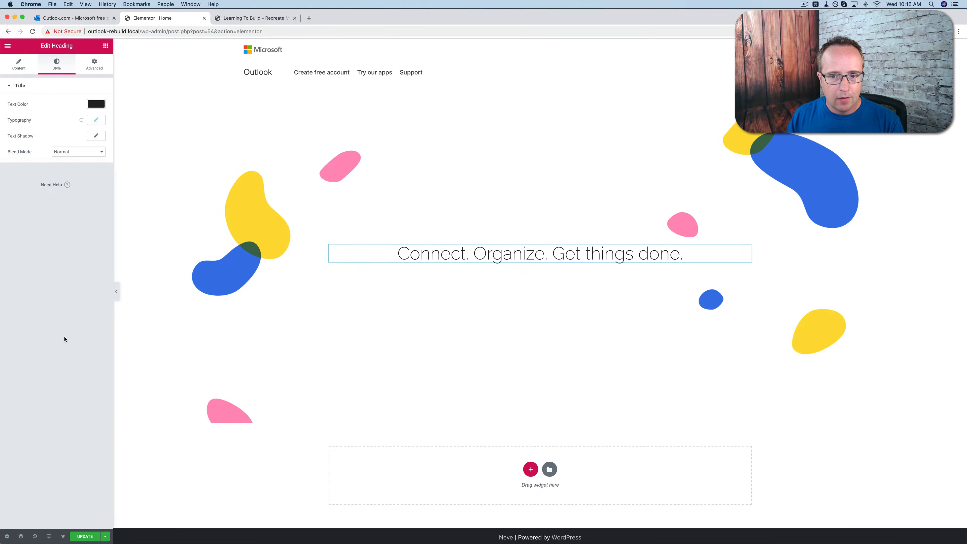
On the original Outlook.com page, copy the paragraph under the hero headline and close the developer tools
click(88, 20)
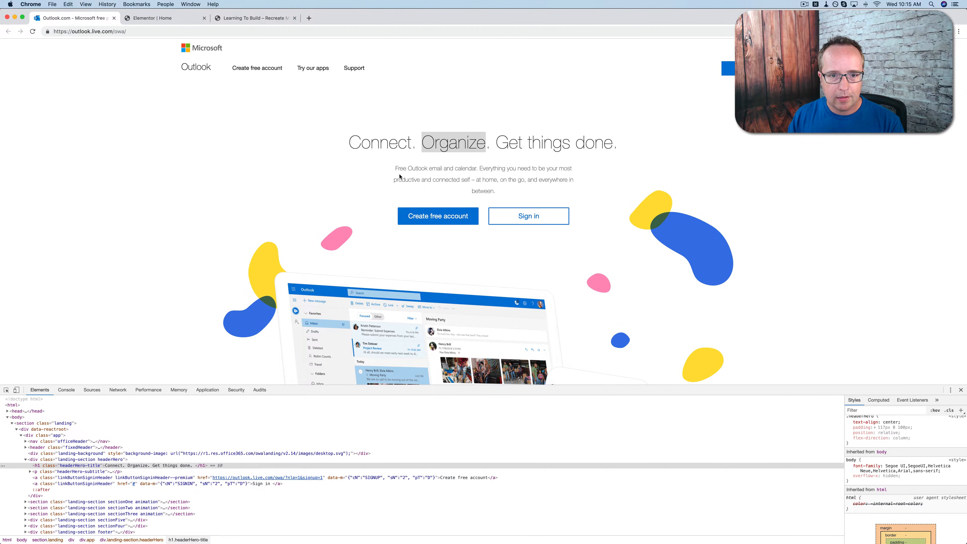
drag(395, 168, 511, 188)
key(super+c)
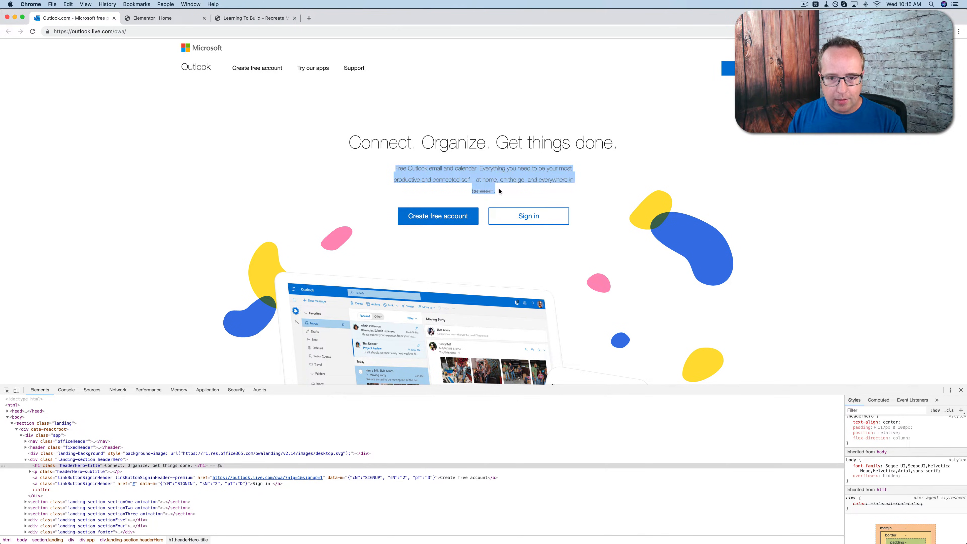
click(961, 390)
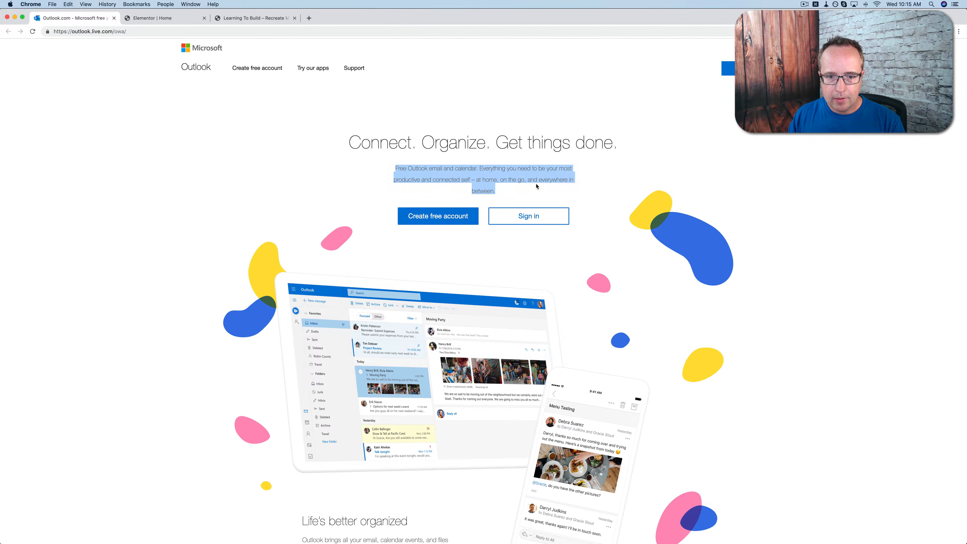
right_click(484, 177)
click(499, 193)
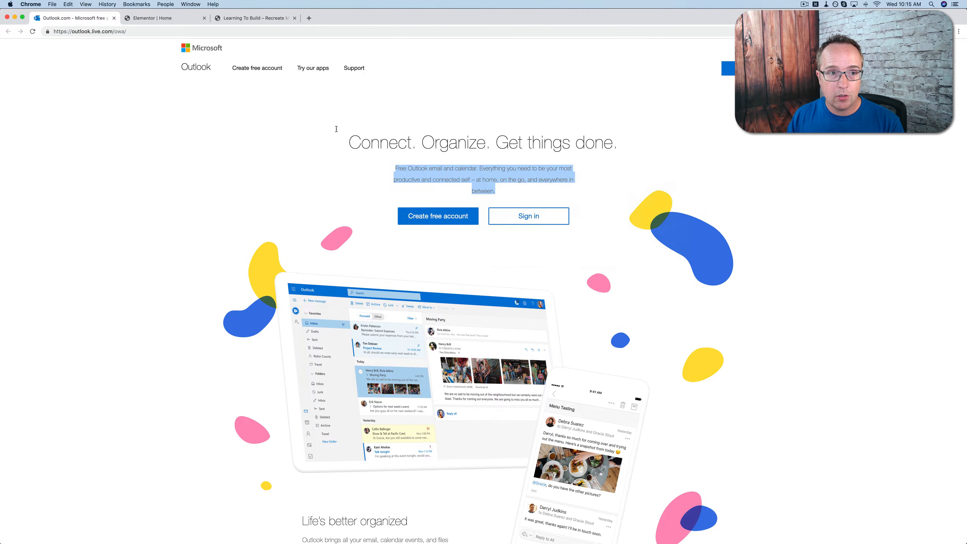
Back in the Elementor editor, add a Text Editor widget below the heading and replace its placeholder with the copied "Free Outlook email and calendar" paragraph
click(159, 21)
click(106, 46)
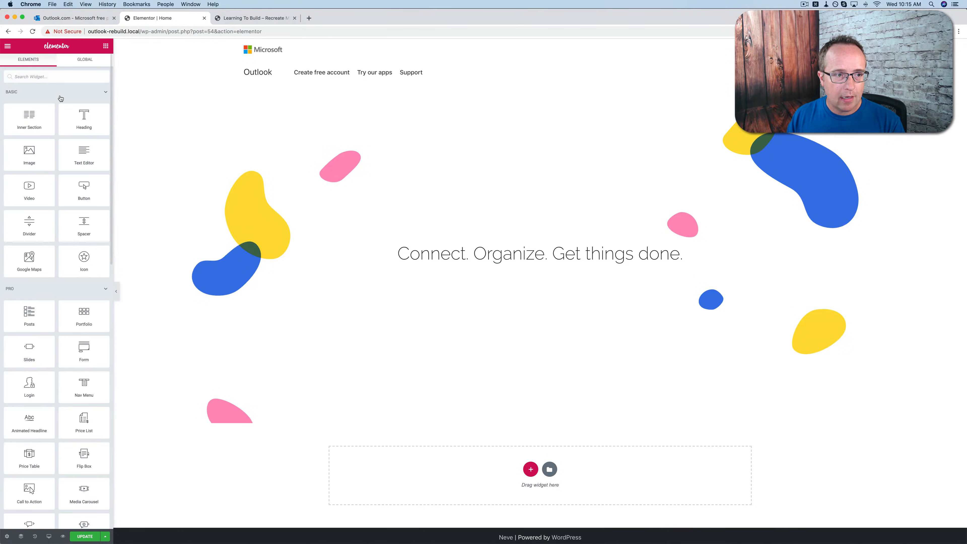
drag(74, 149, 497, 258)
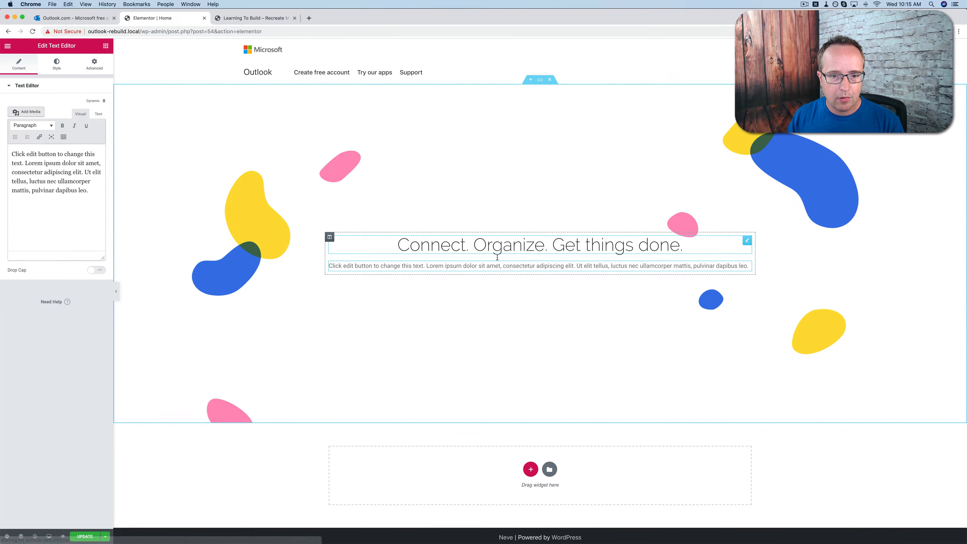
click(101, 116)
click(64, 159)
key(super+a)
key(super+v)
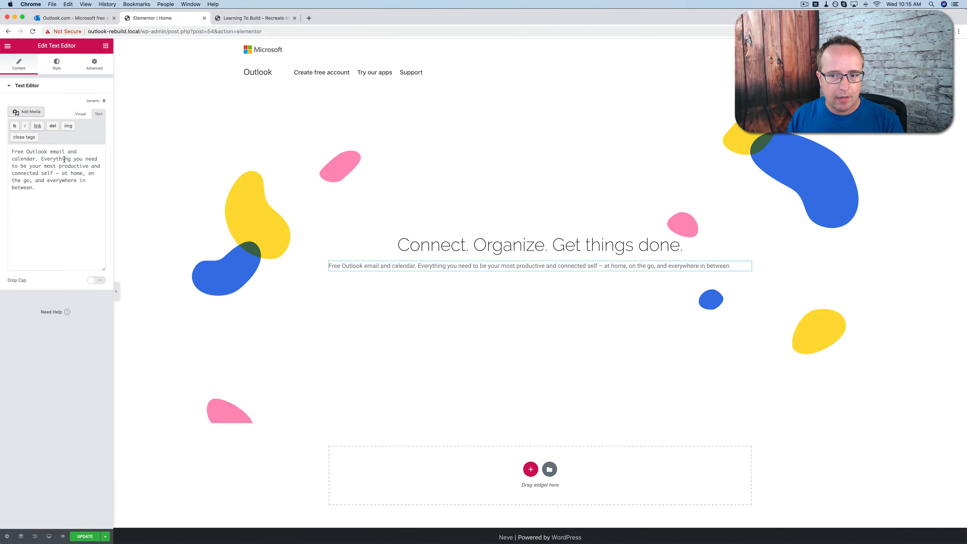
Check the paragraph's layout on the original Outlook.com page, and open the new text widget's margin and padding settings in Elementor
click(95, 19)
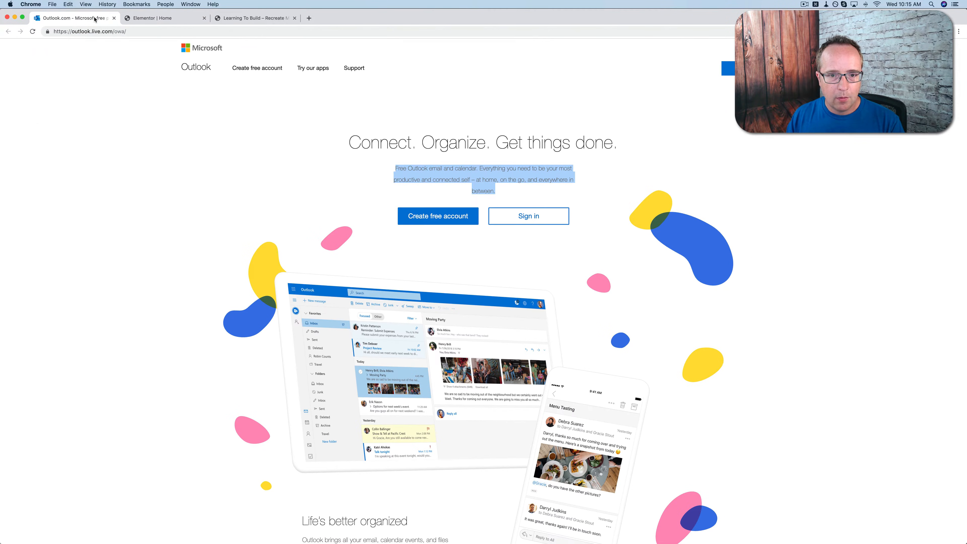
click(161, 19)
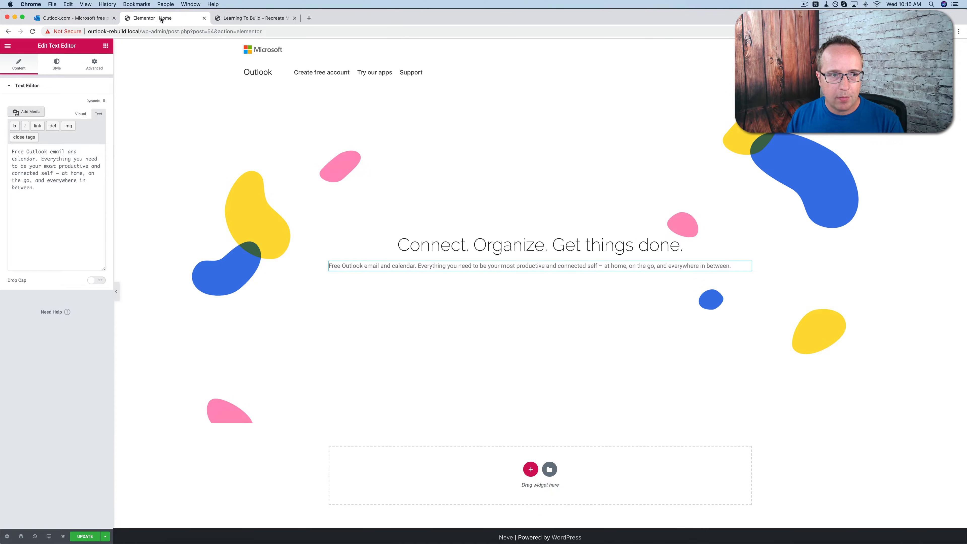
click(101, 68)
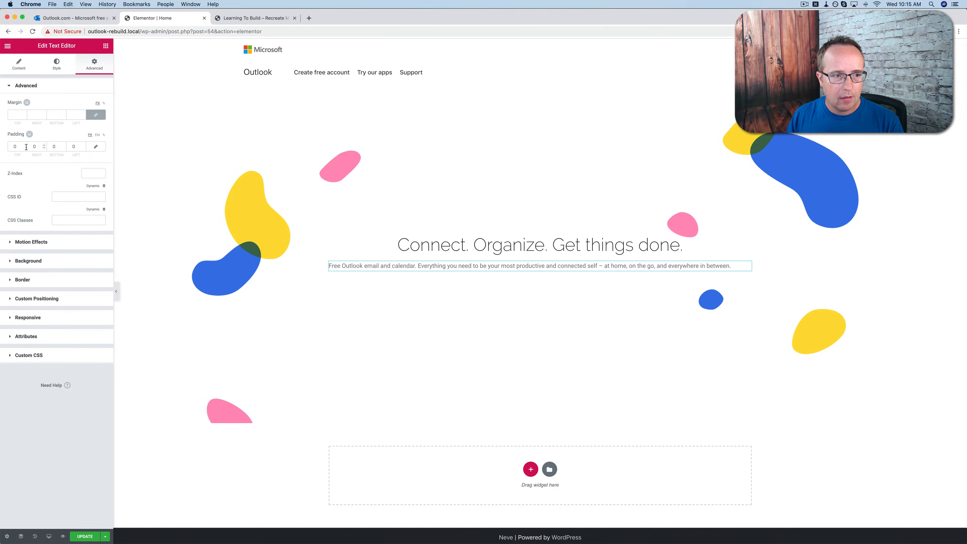
Set the subheading paragraph's right and left padding to 200 px
click(38, 146)
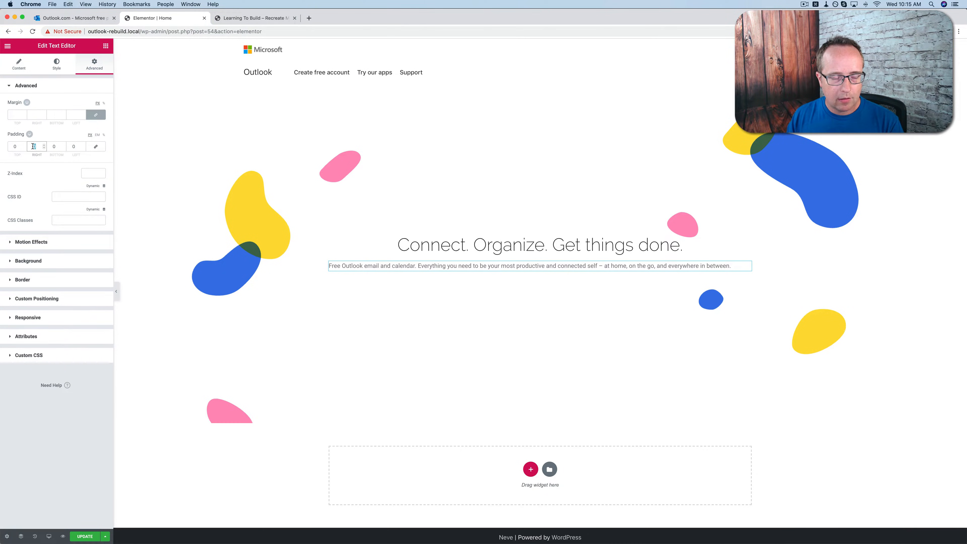
text(200)
key(super+a)
key(super+c)
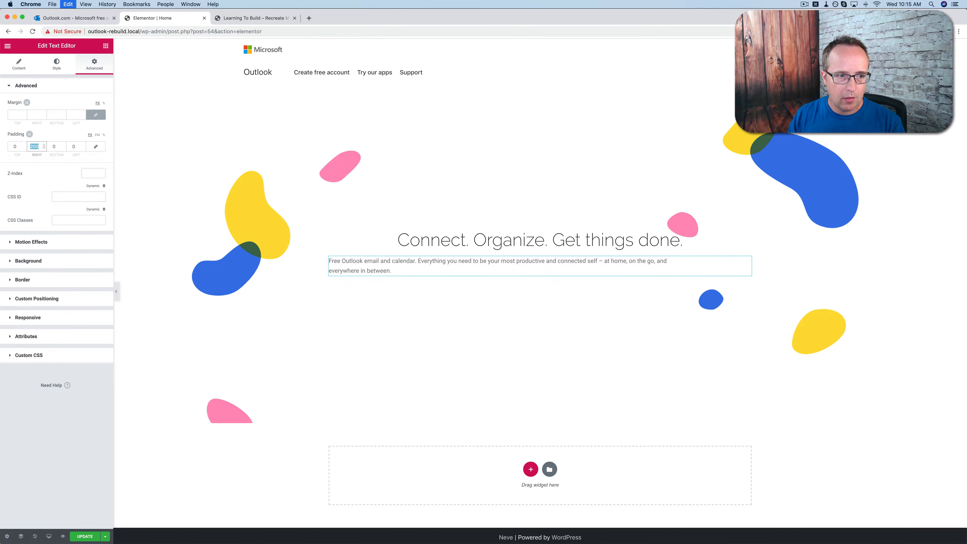
click(73, 147)
key(super+v)
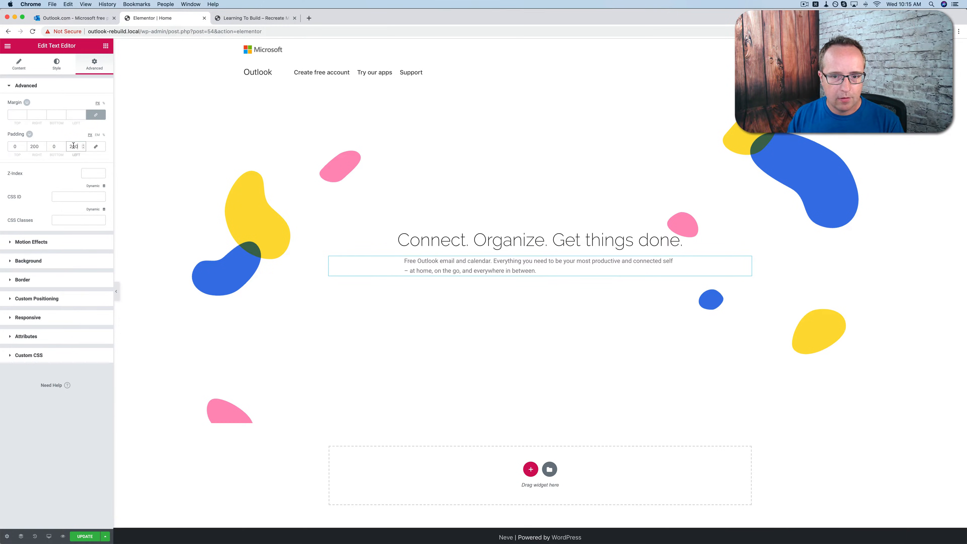
Set the subheading paragraph's right and left padding to 300 px
drag(33, 146, 69, 147)
text(3)
text(3)
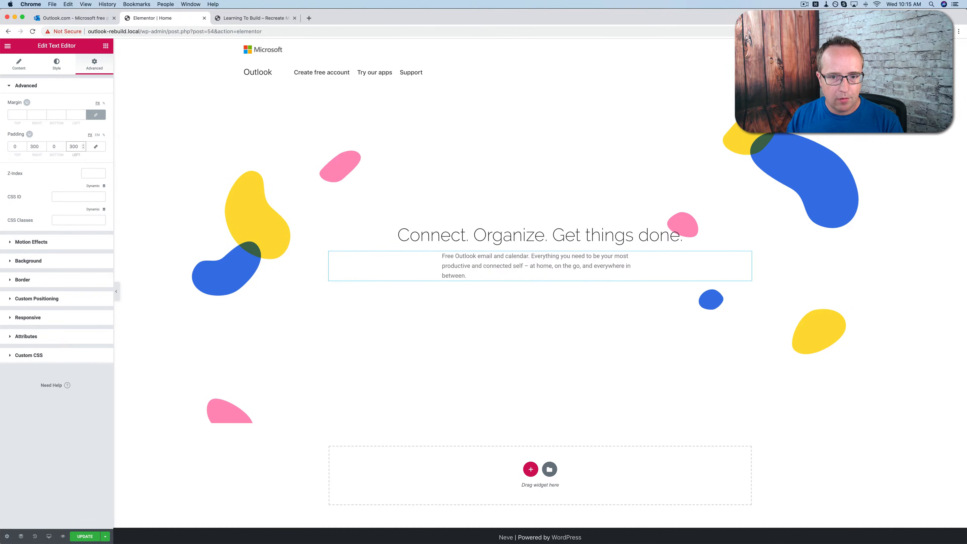
Check the paragraph layout on the original Outlook.com page and center-align the subheading paragraph in Elementor to match
click(95, 21)
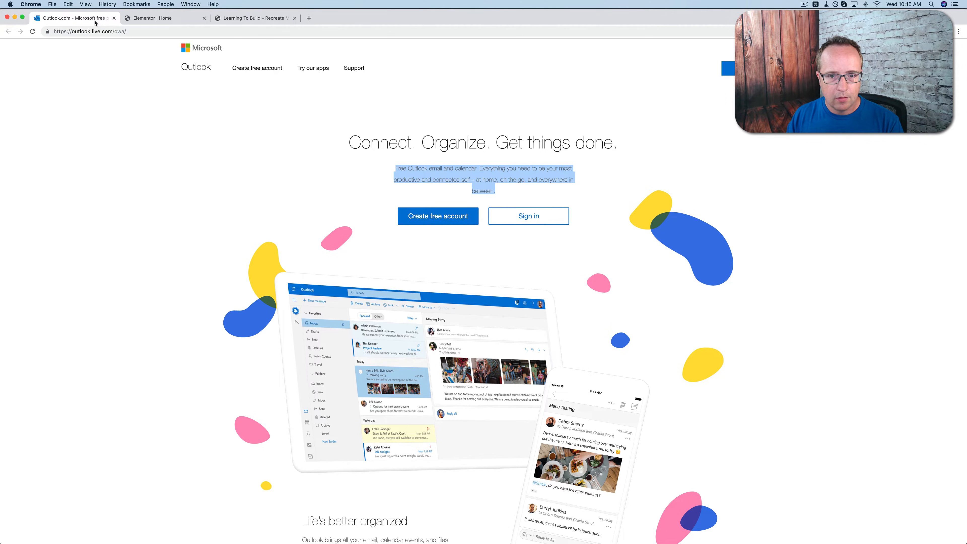
click(136, 20)
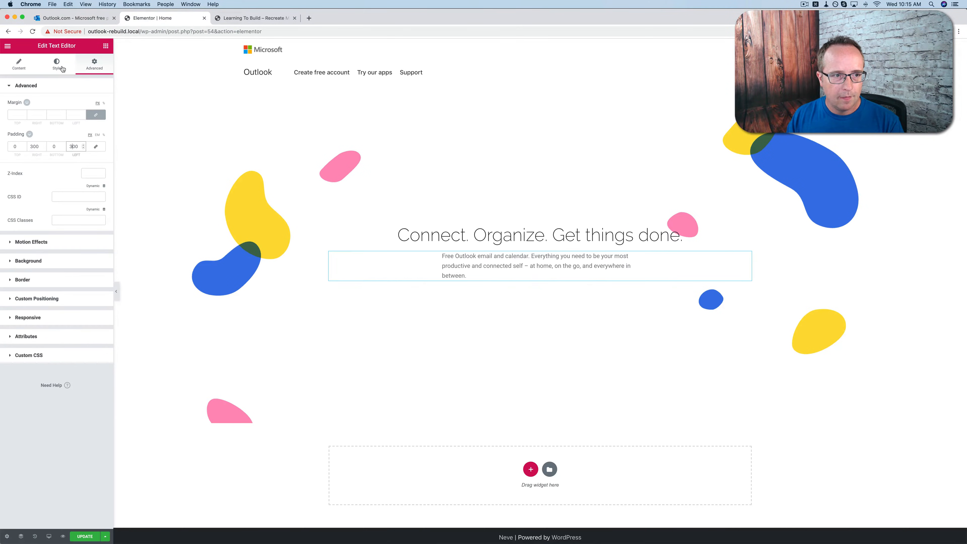
click(59, 67)
click(21, 69)
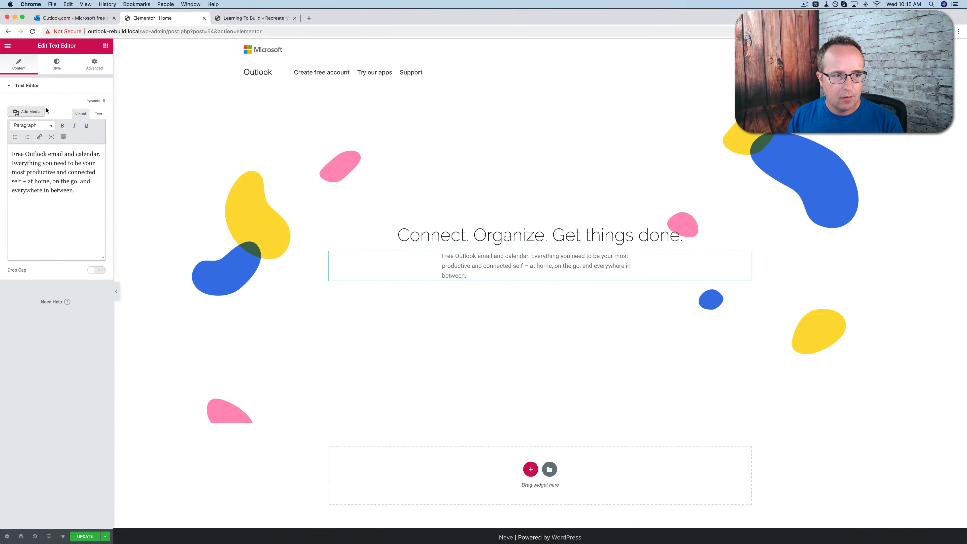
click(56, 67)
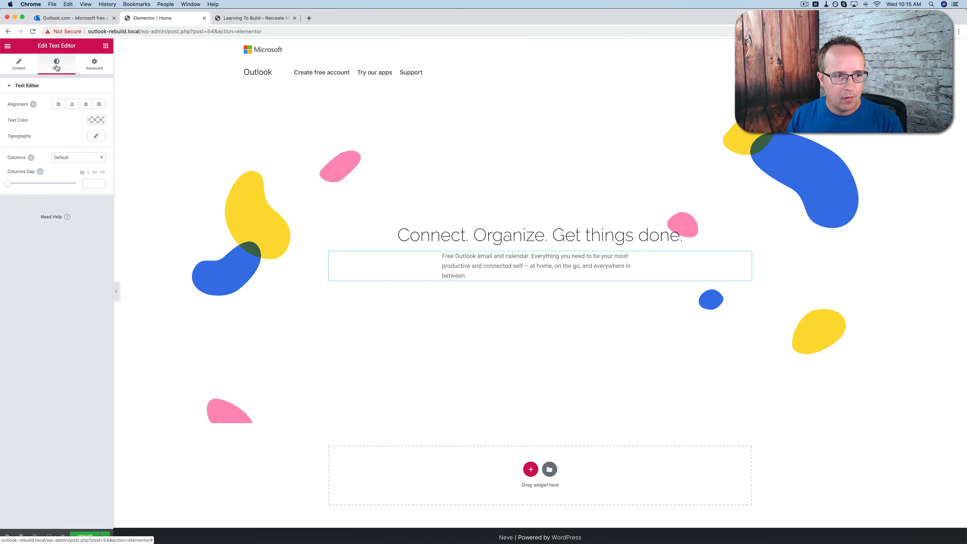
click(72, 104)
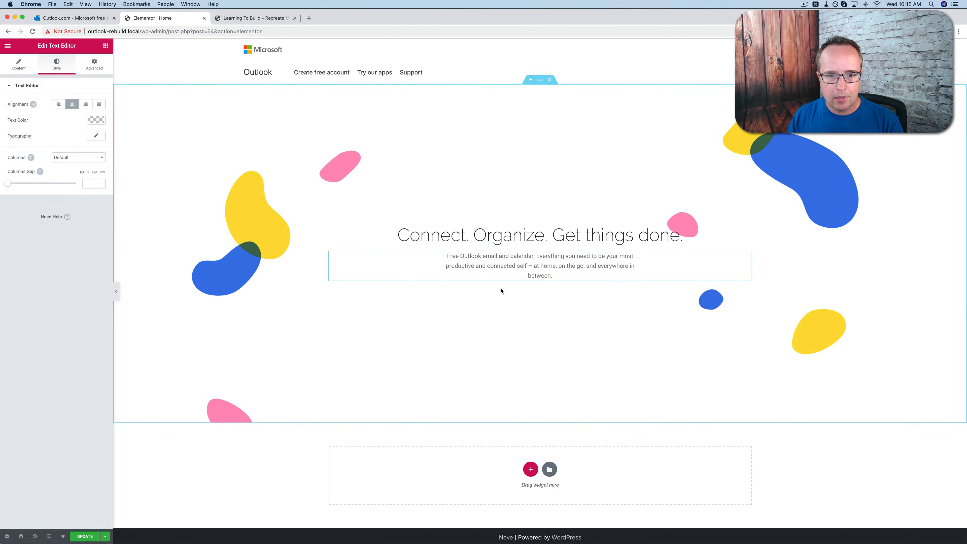
Compare with the original Outlook.com page and set the subheading paragraph's font family to Raleway
click(88, 19)
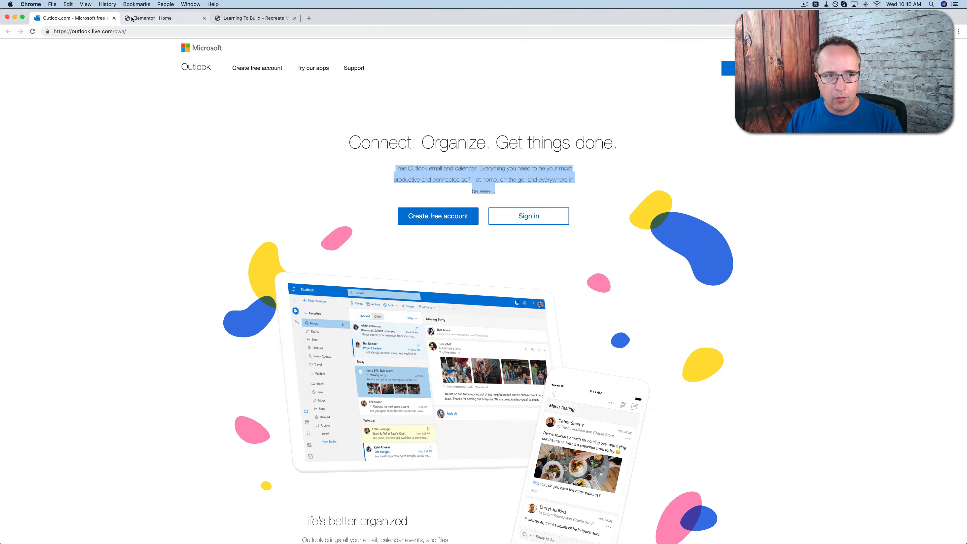
click(143, 18)
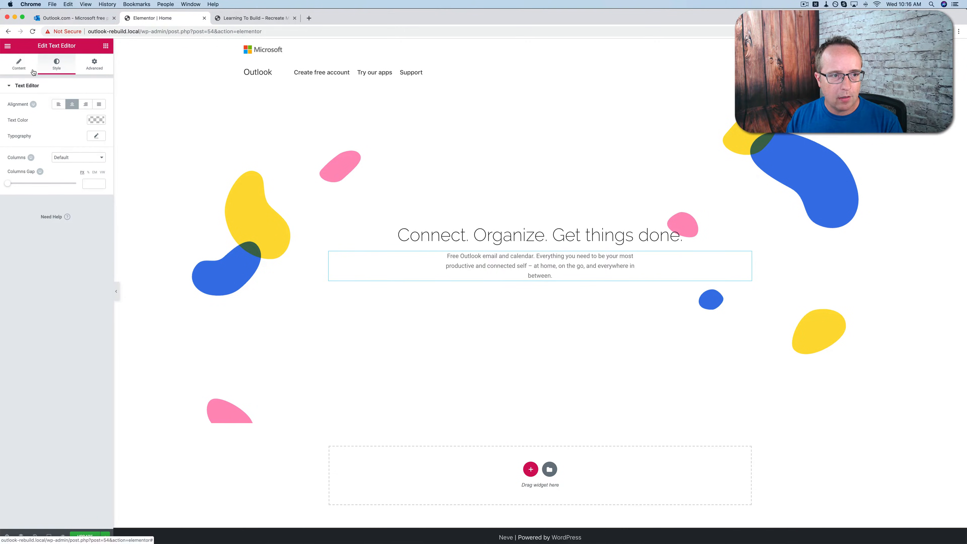
click(96, 136)
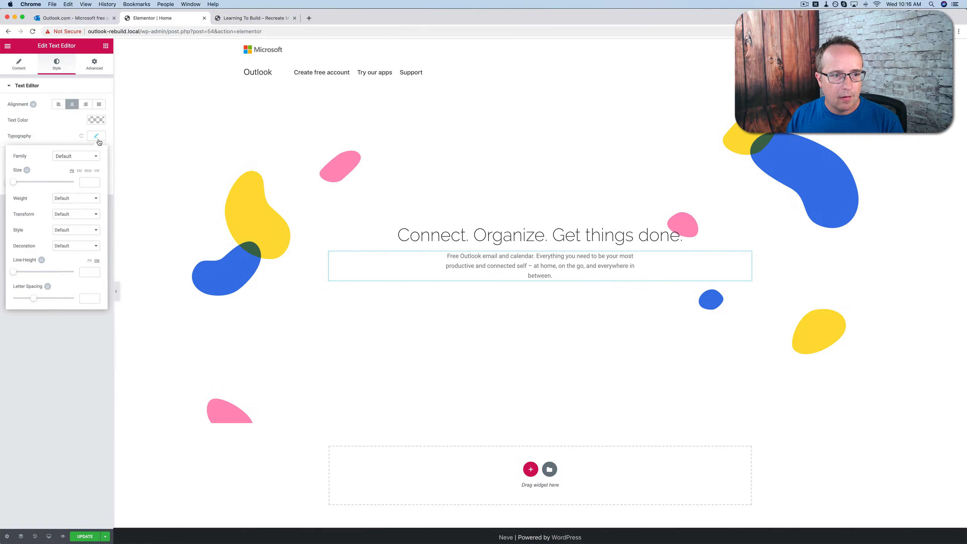
click(70, 201)
click(34, 173)
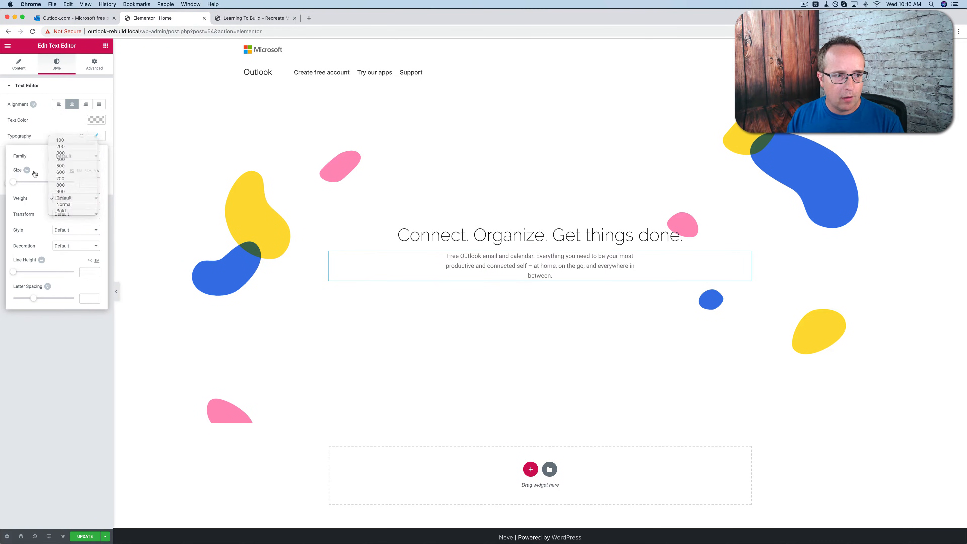
click(66, 156)
text(rale)
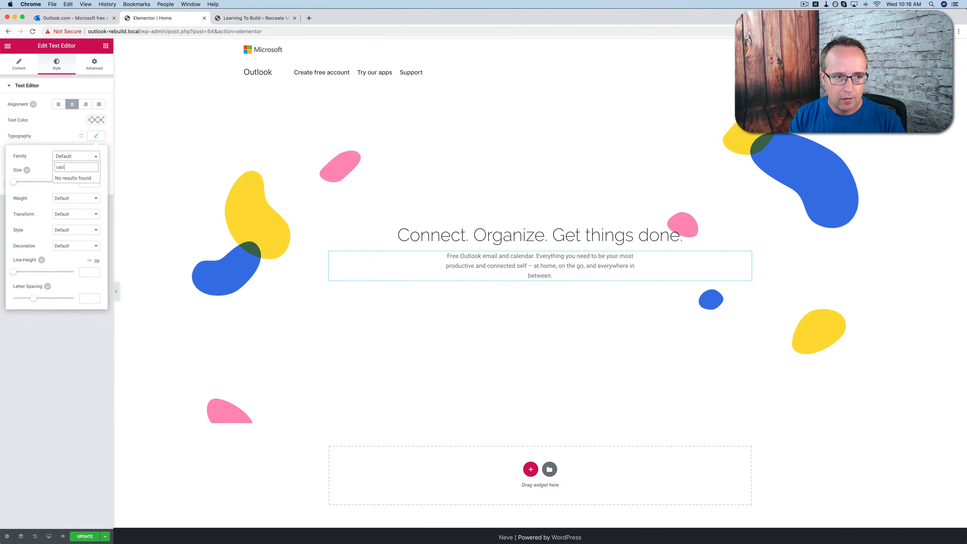
click(67, 197)
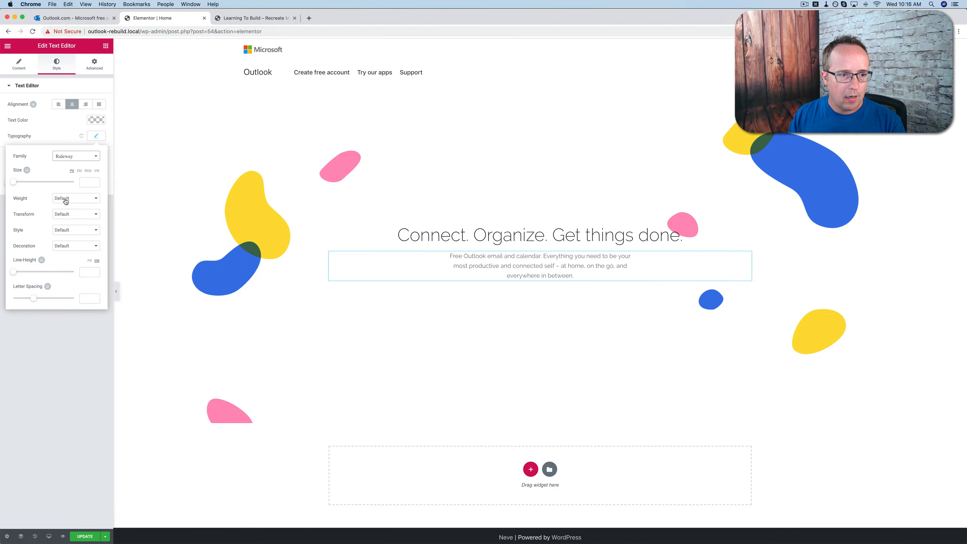
Review the font weight options and compare the subheading paragraph with the original Outlook.com page, leaving the typography settings closed
click(65, 198)
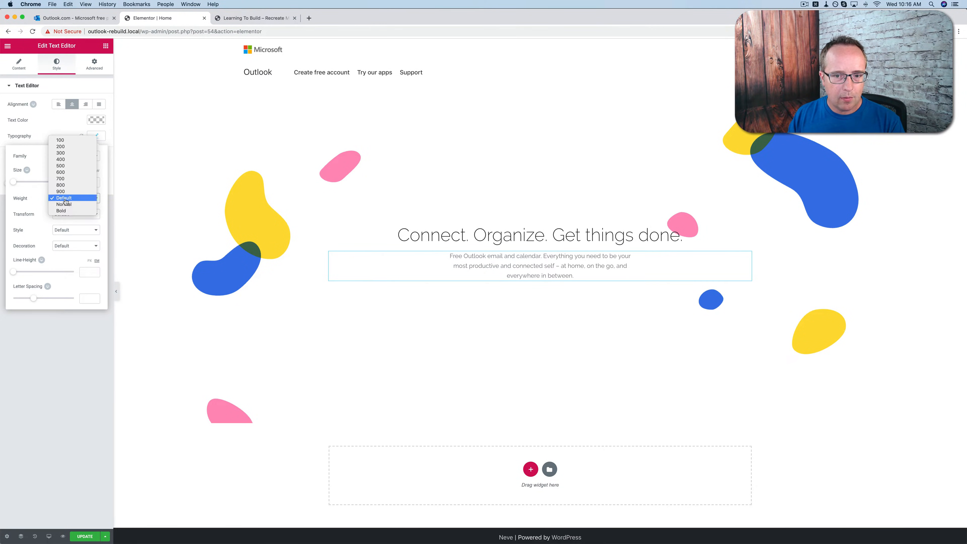
click(38, 198)
click(94, 21)
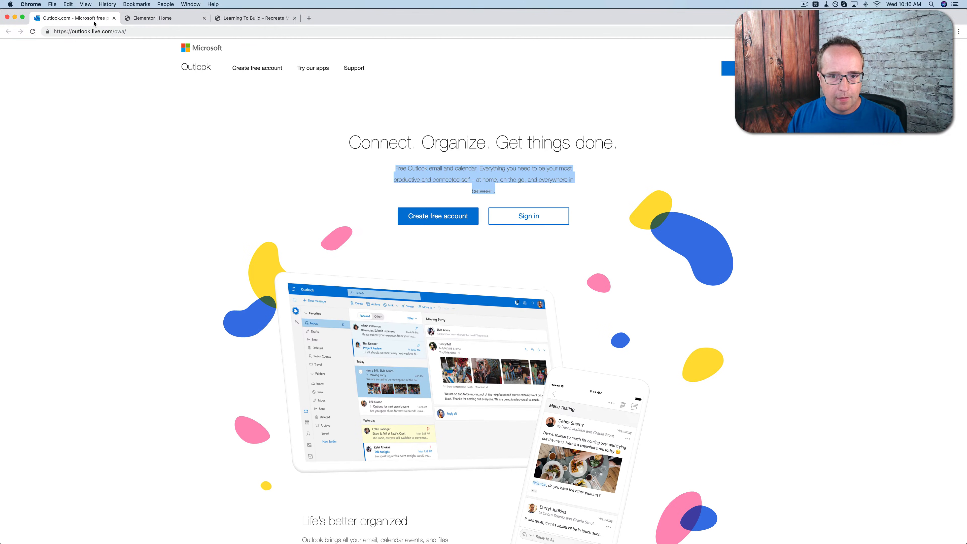
click(208, 163)
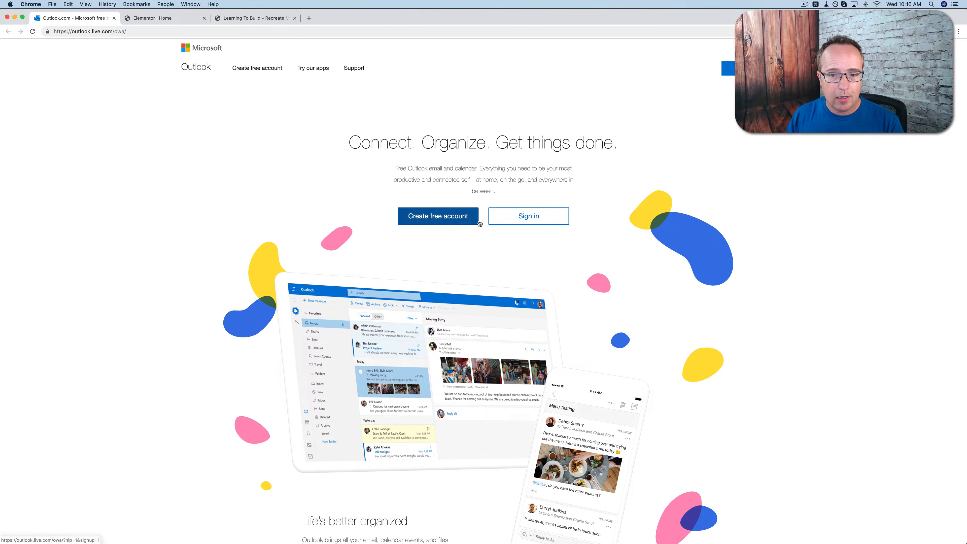
click(180, 22)
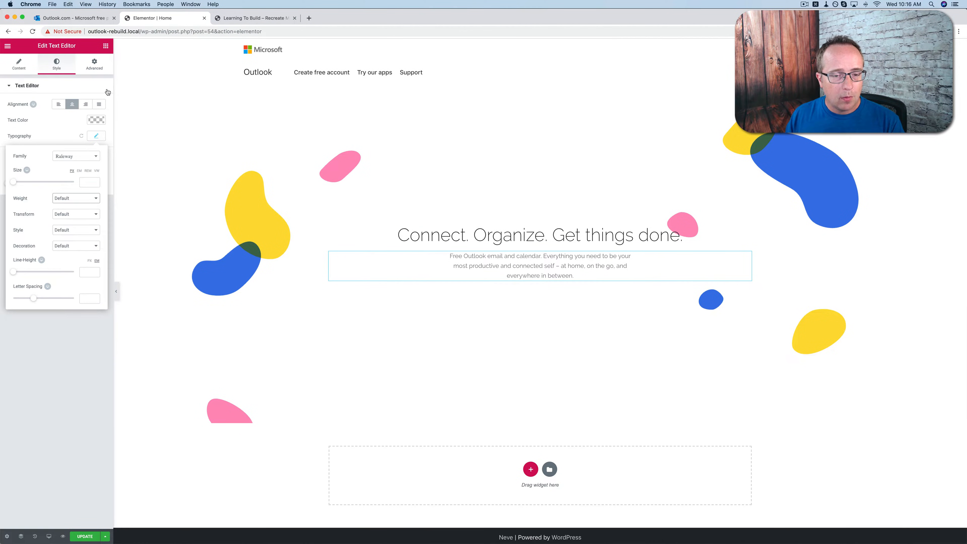
click(151, 87)
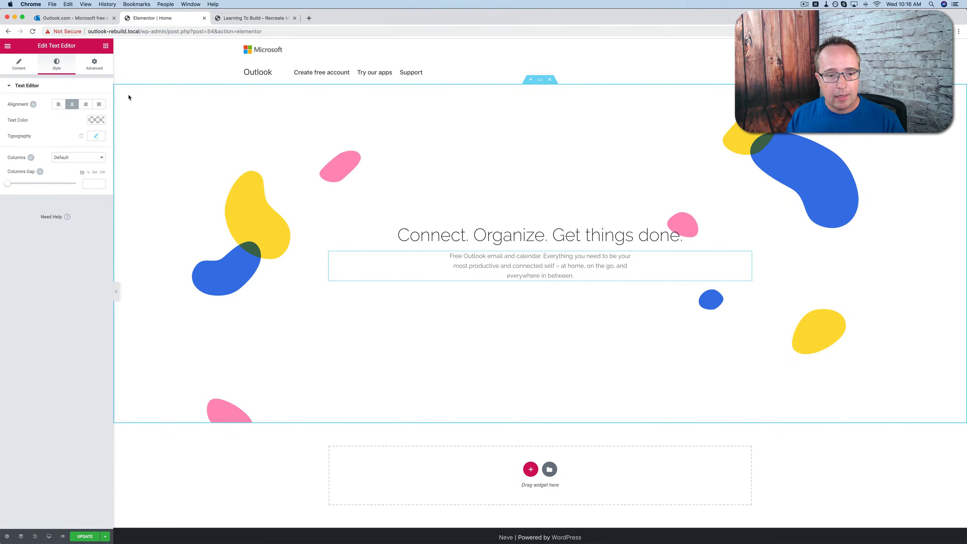
Add a two-column inner section below the subheading paragraph and place a Button widget in its first column
click(106, 50)
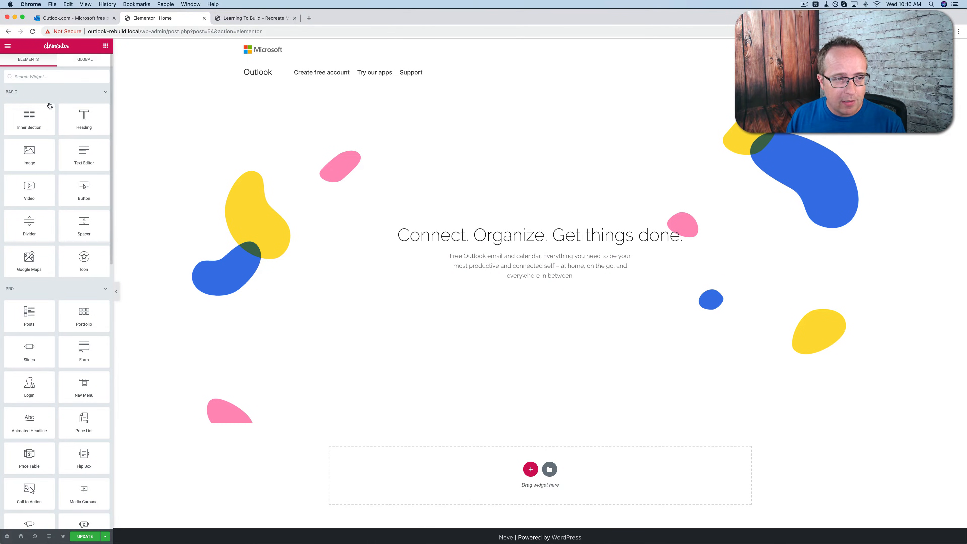
drag(29, 126, 530, 283)
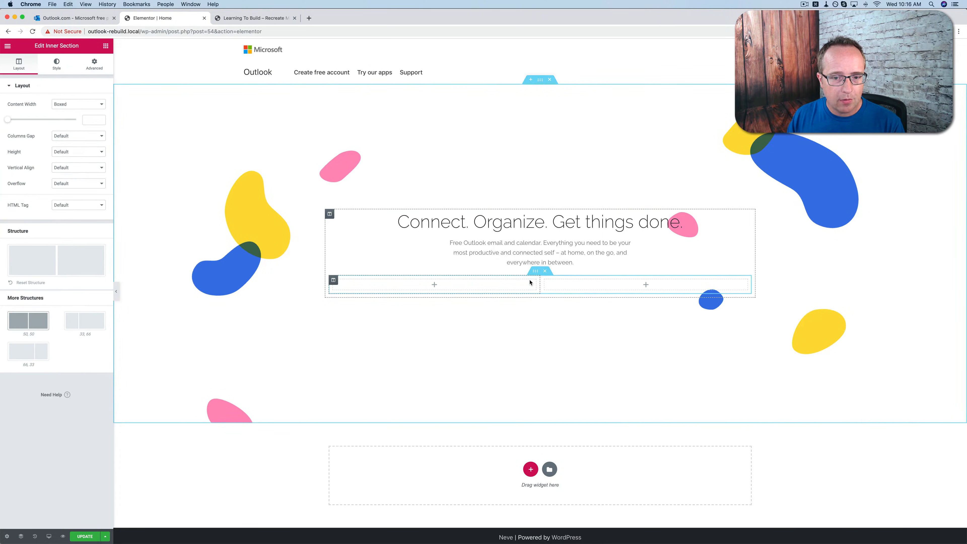
click(105, 46)
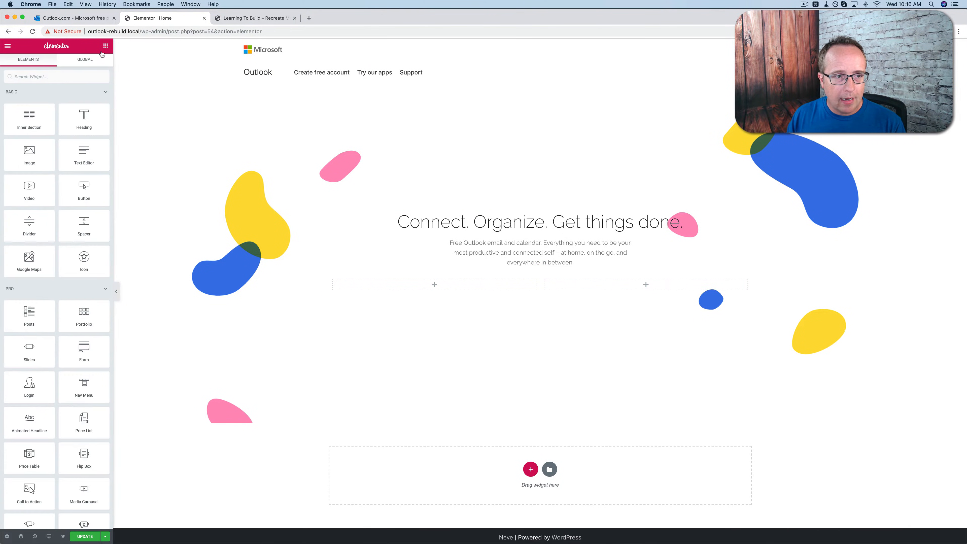
click(53, 78)
text(buton)
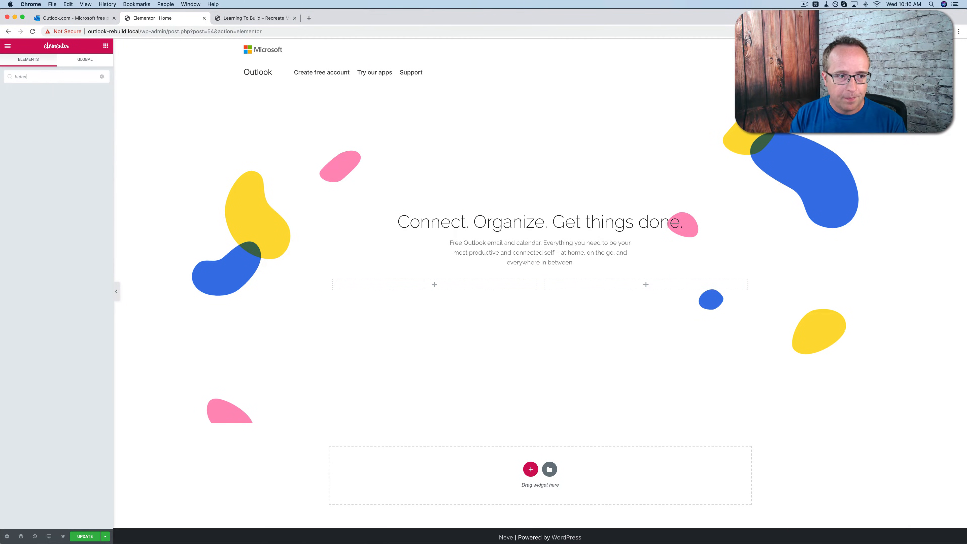
key(BackSpace)
key(BackSpace)
drag(30, 107, 456, 292)
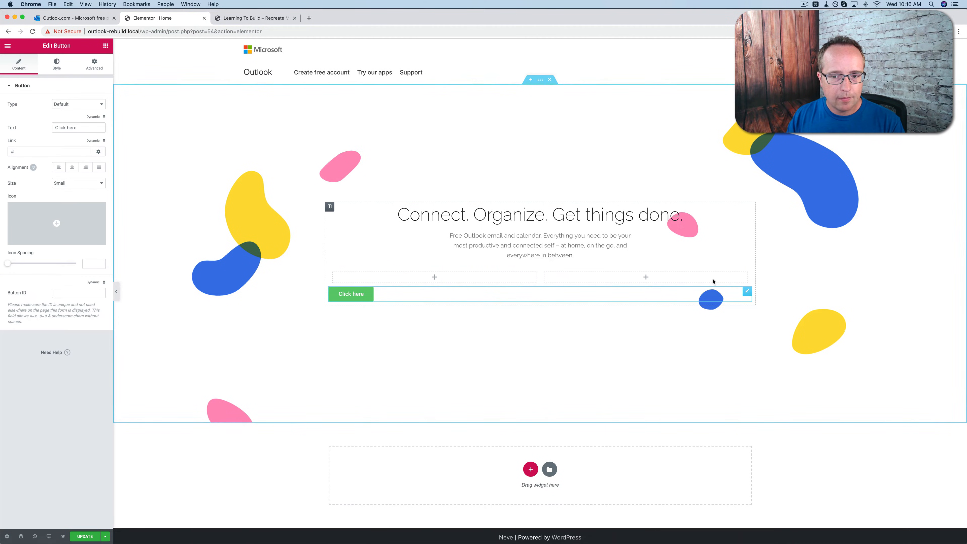
drag(747, 291, 508, 286)
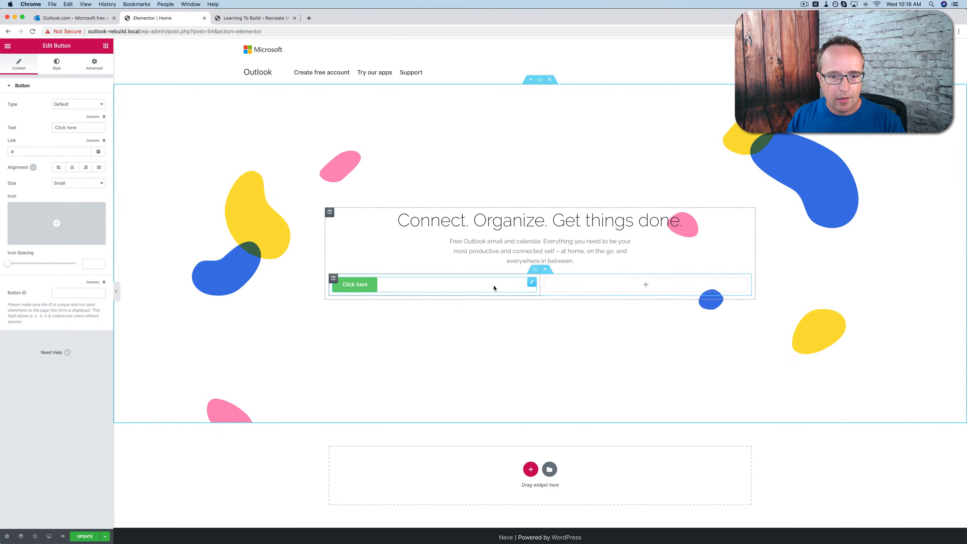
Set the new button's text to "Create free account"
triple_click(80, 130)
text(Create )
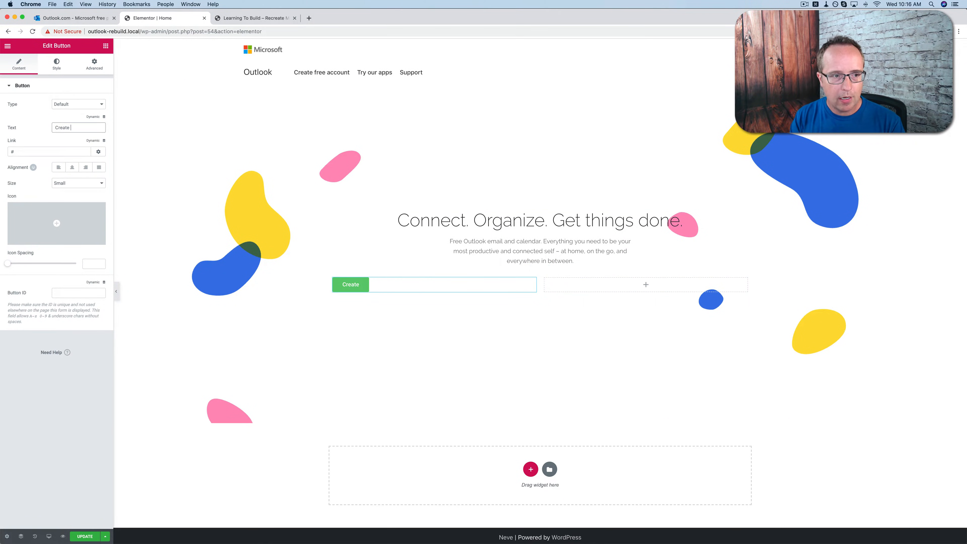
text(free account)
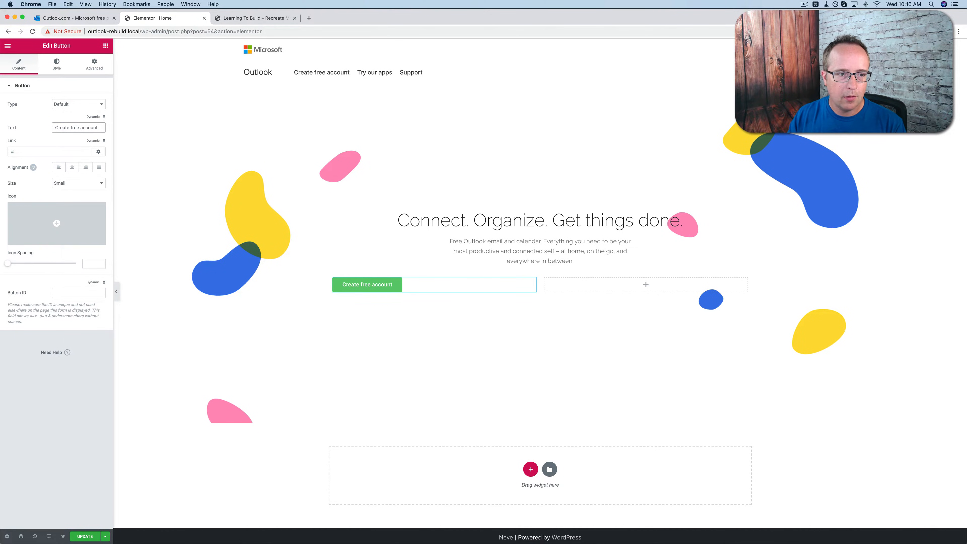
Sample the blue fill of the "Create free account" button on the original Outlook.com page with the Eye Dropper extension
click(56, 67)
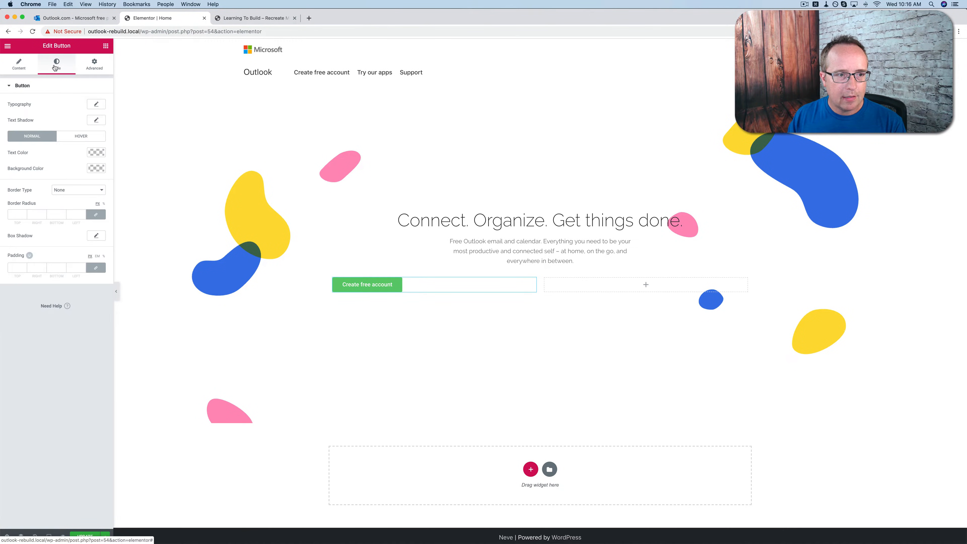
click(88, 19)
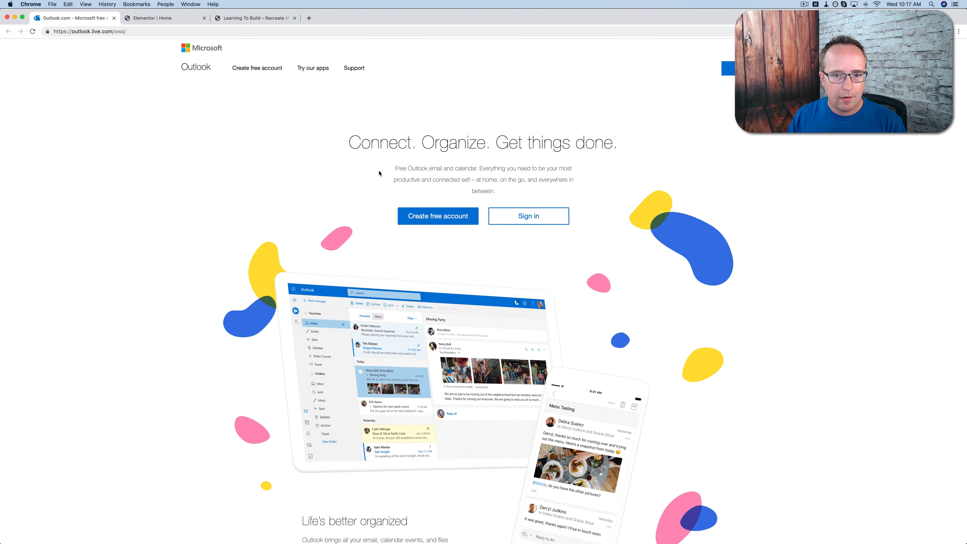
click(891, 32)
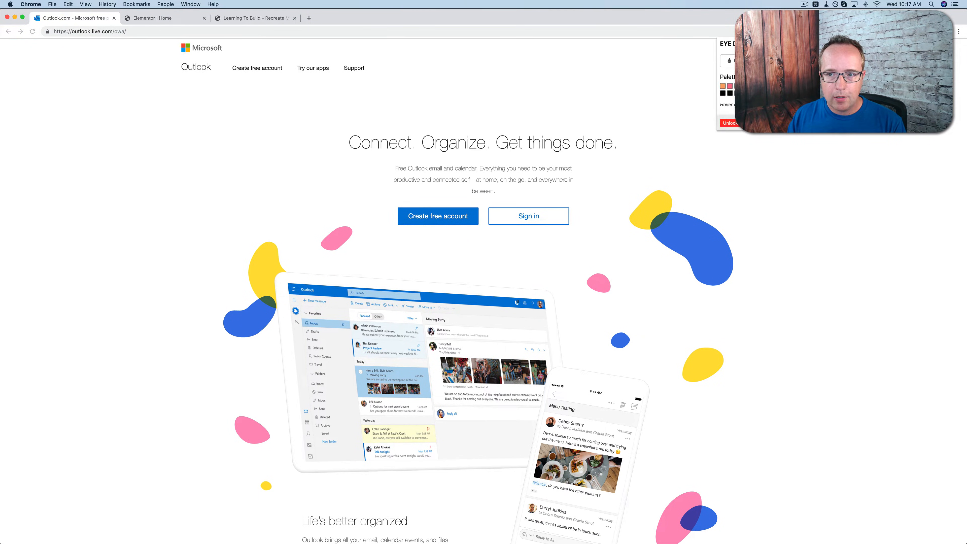
click(729, 60)
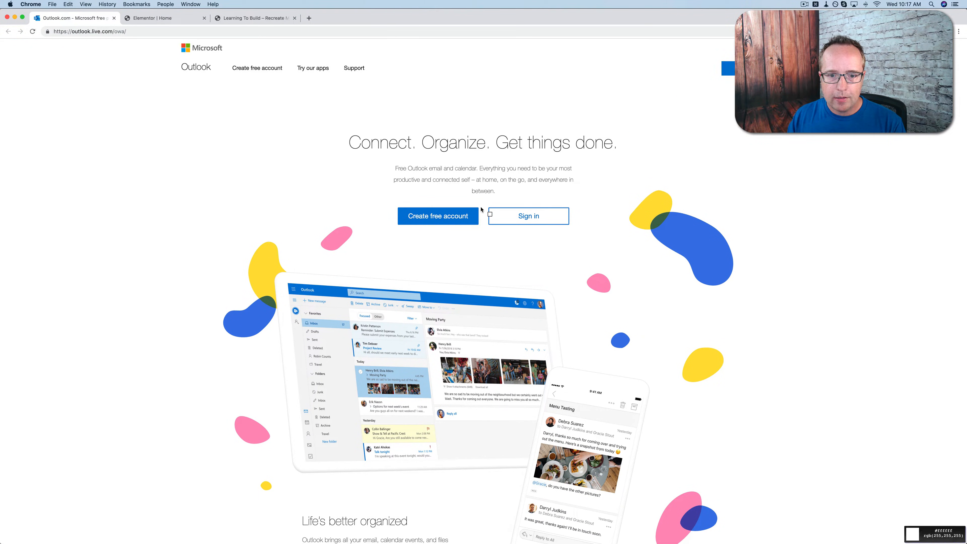
click(470, 214)
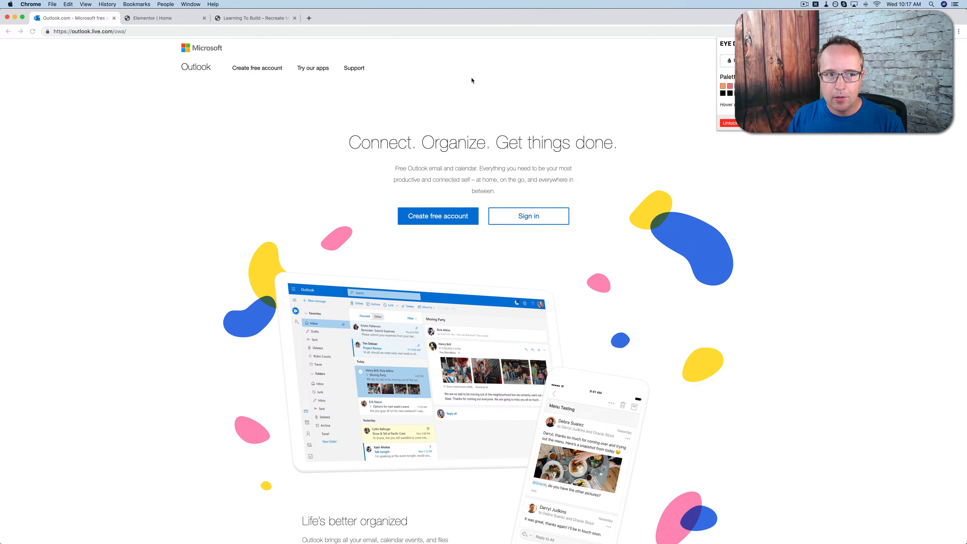
Back in the Elementor editor, set the "Create free account" button's background color to #0078d7
click(186, 22)
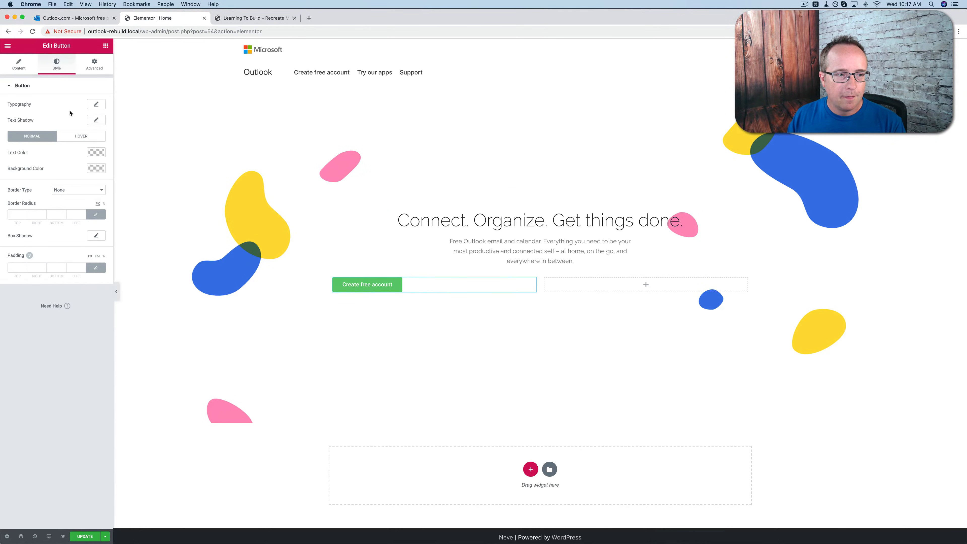
click(96, 169)
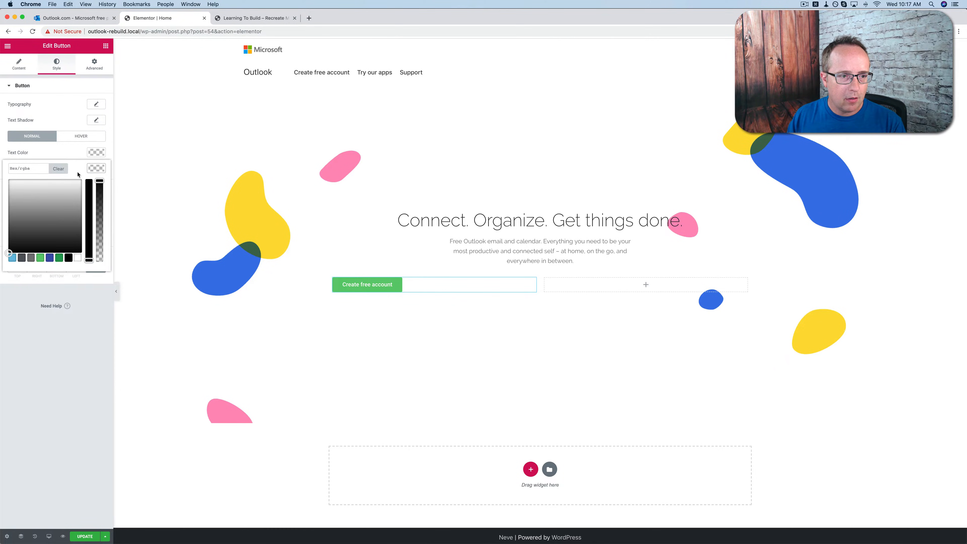
click(30, 169)
text(#0078d7)
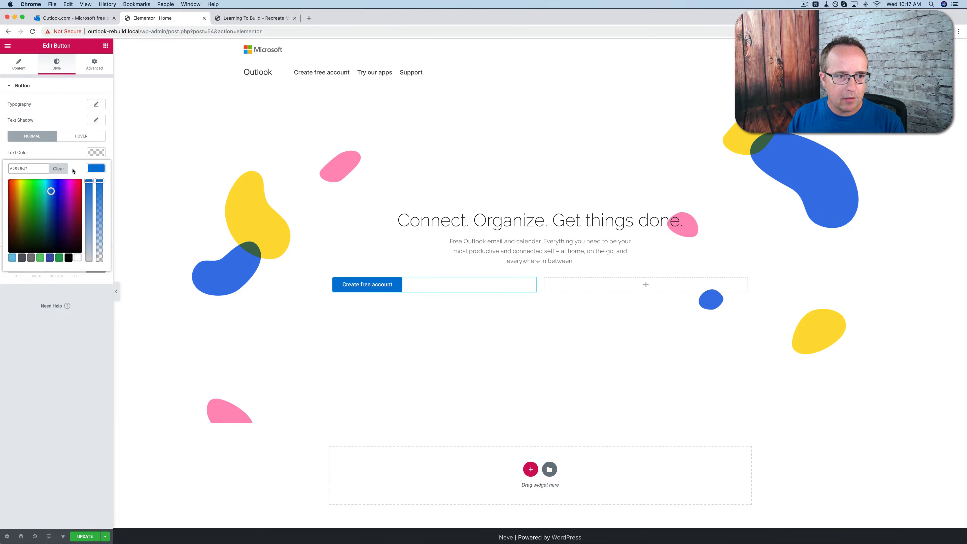
click(95, 169)
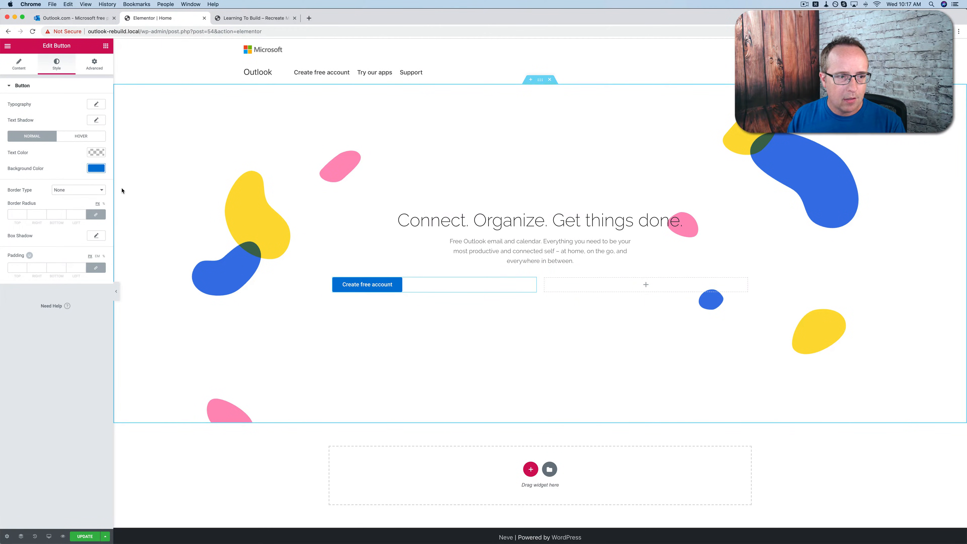
Set the "Create free account" button's border radius to 0 on all corners and check it against the original Outlook.com page
click(25, 213)
text(1)
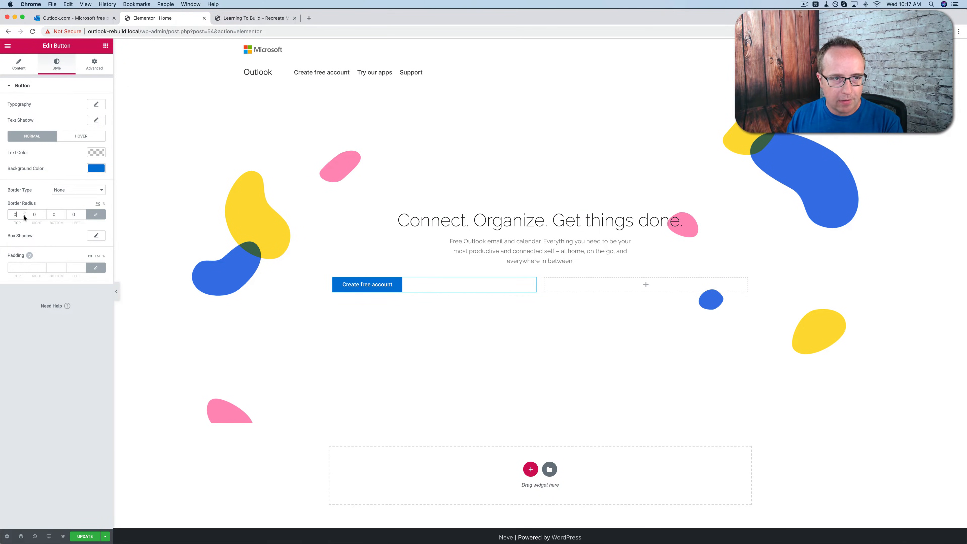
click(101, 19)
click(126, 19)
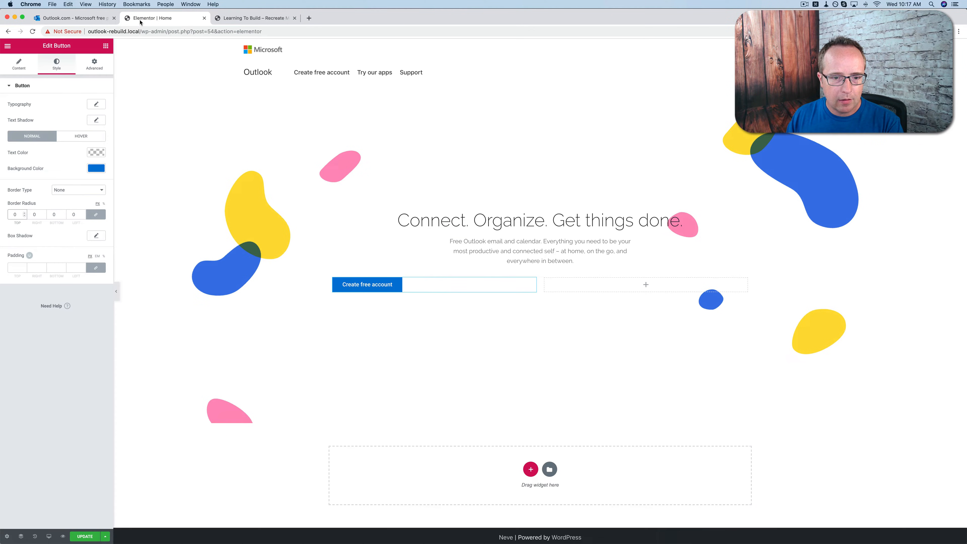
Set the "Create free account" button's font size to 18 and compare it with the original page's button
click(95, 105)
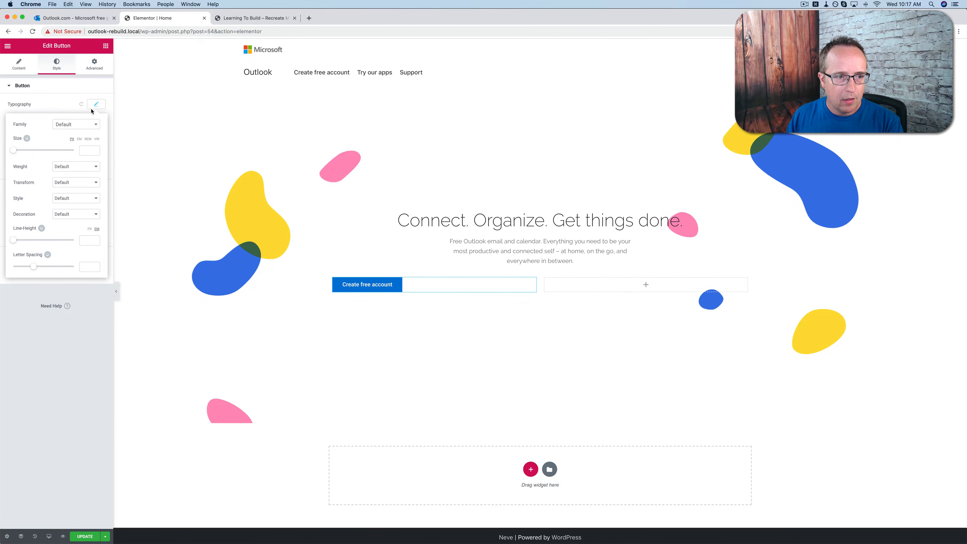
drag(14, 153, 19, 154)
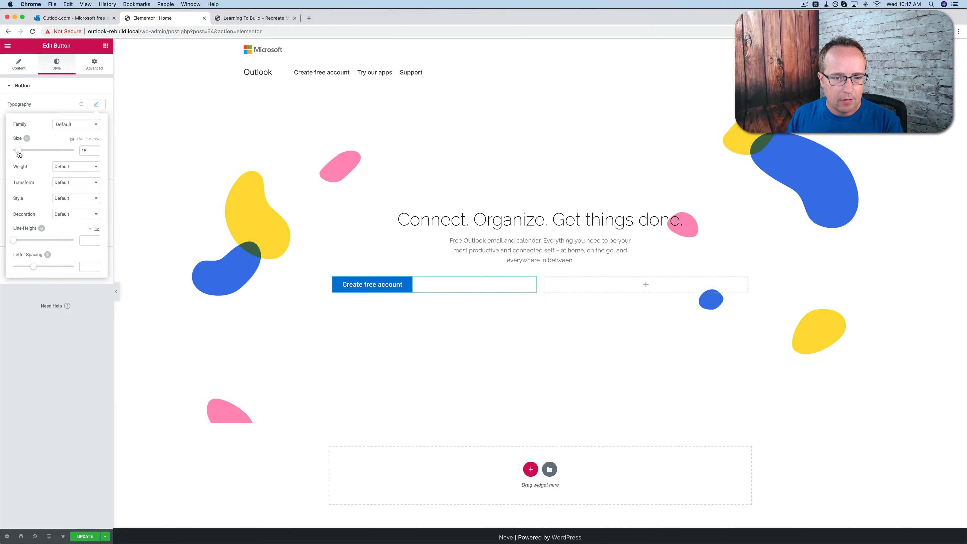
click(98, 107)
click(74, 18)
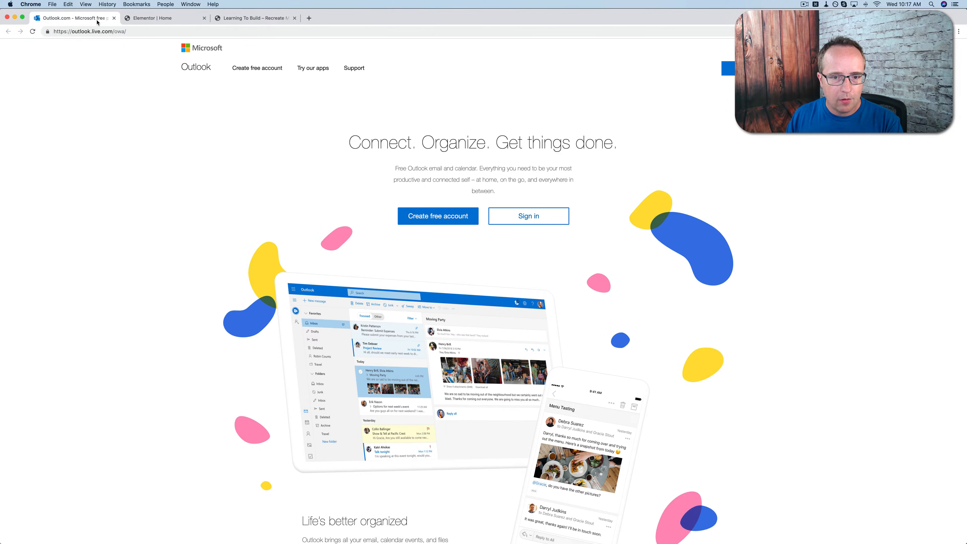
click(153, 18)
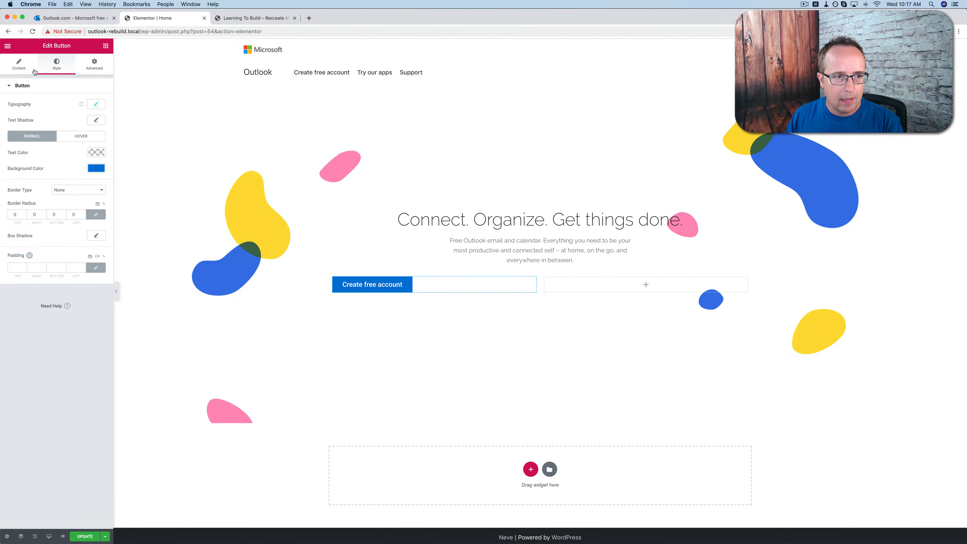
Align the "Create free account" button to the right of its column and compare its placement with the original page
click(27, 67)
click(86, 167)
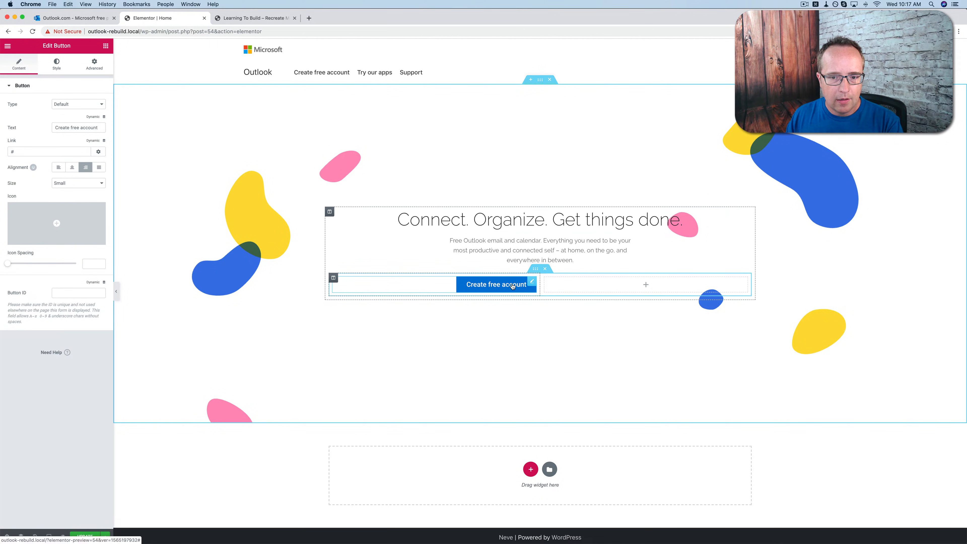
click(98, 19)
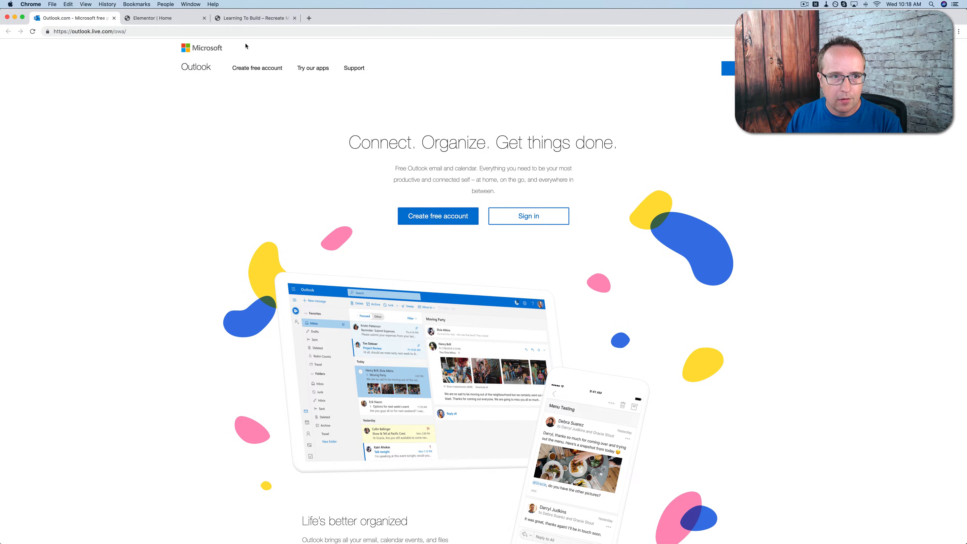
key(ctrl+Tab)
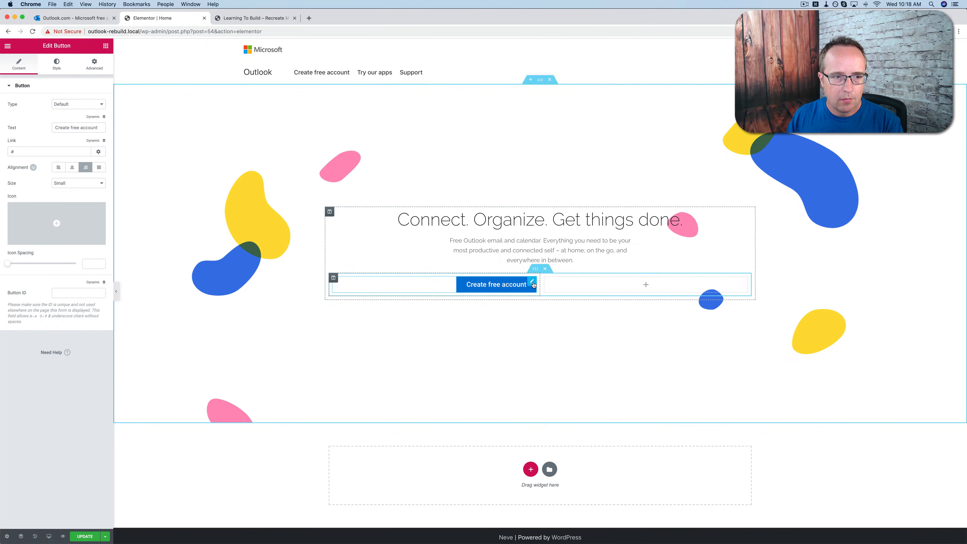
Set the "Create free account" button's hover background color to #005ca8, a darker shade of #0078d7
click(55, 72)
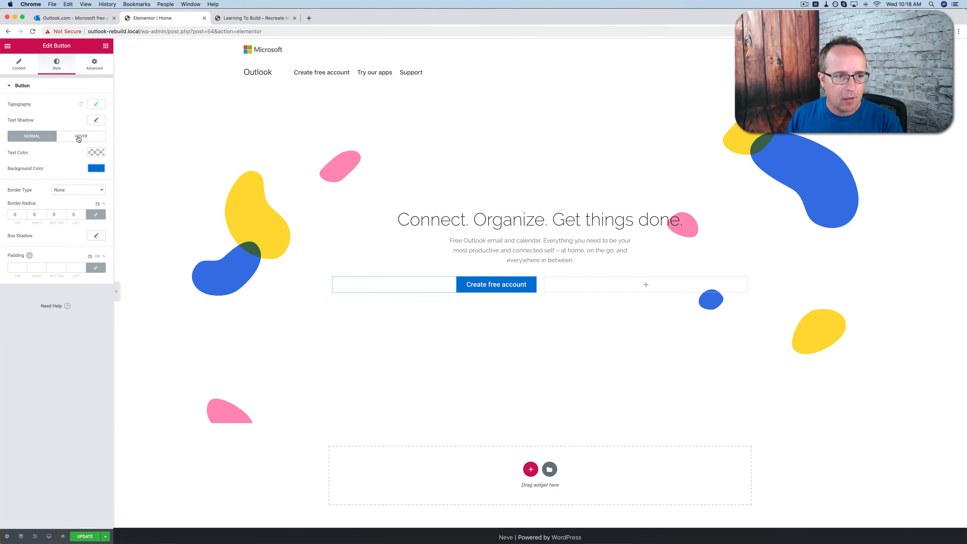
click(78, 138)
click(97, 169)
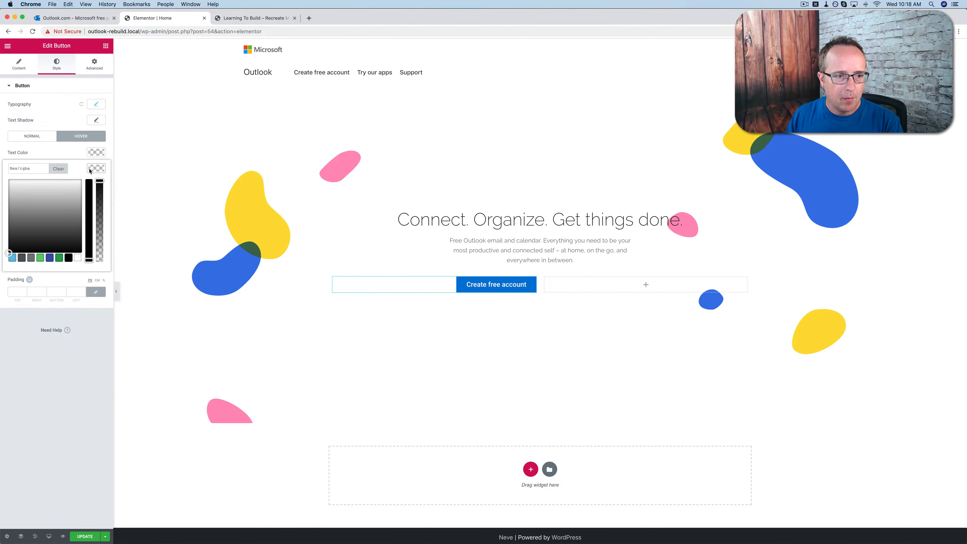
click(35, 168)
text(#0078d7)
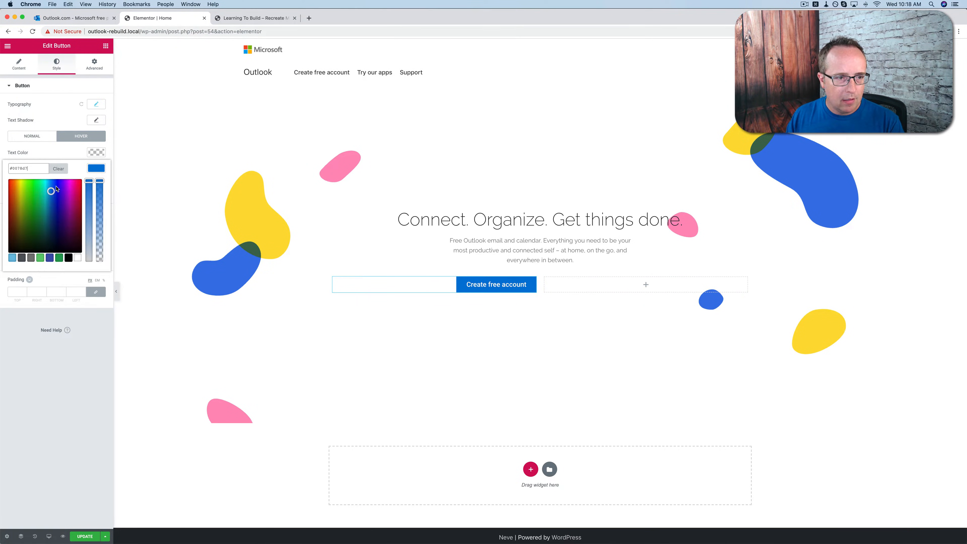
click(51, 191)
drag(51, 193, 51, 195)
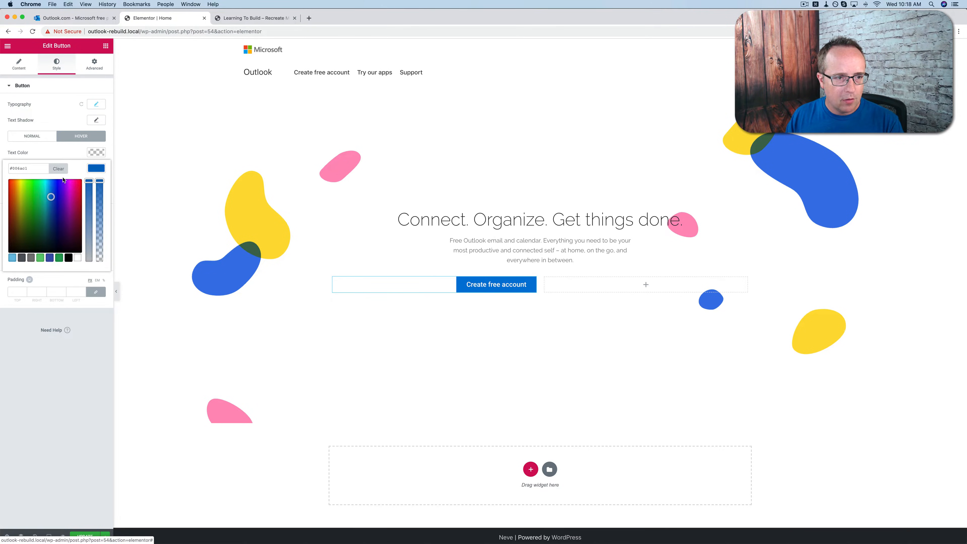
click(92, 169)
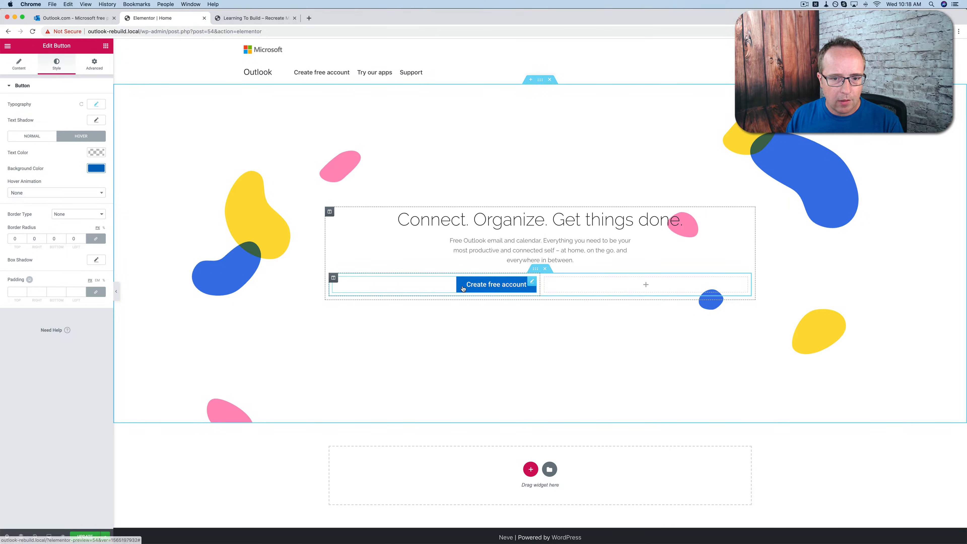
click(96, 168)
drag(52, 197, 51, 204)
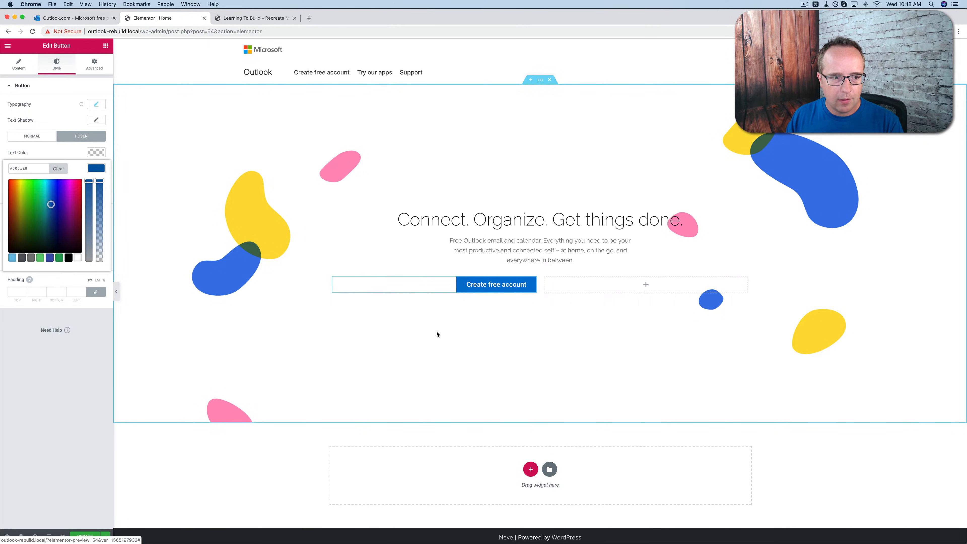
click(100, 170)
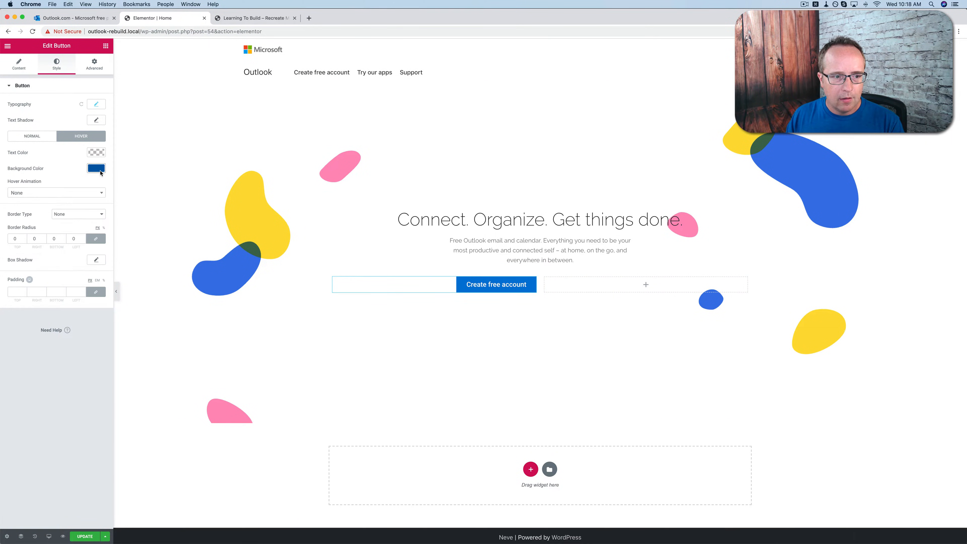
Copy the "Create free account" button and paste it into the empty second column of the inner section
right_click(531, 289)
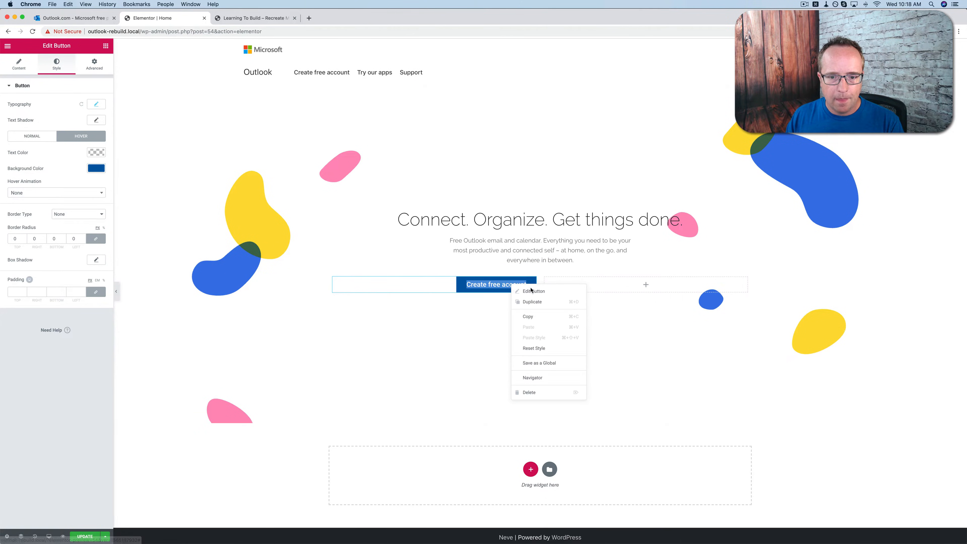
click(531, 316)
right_click(566, 285)
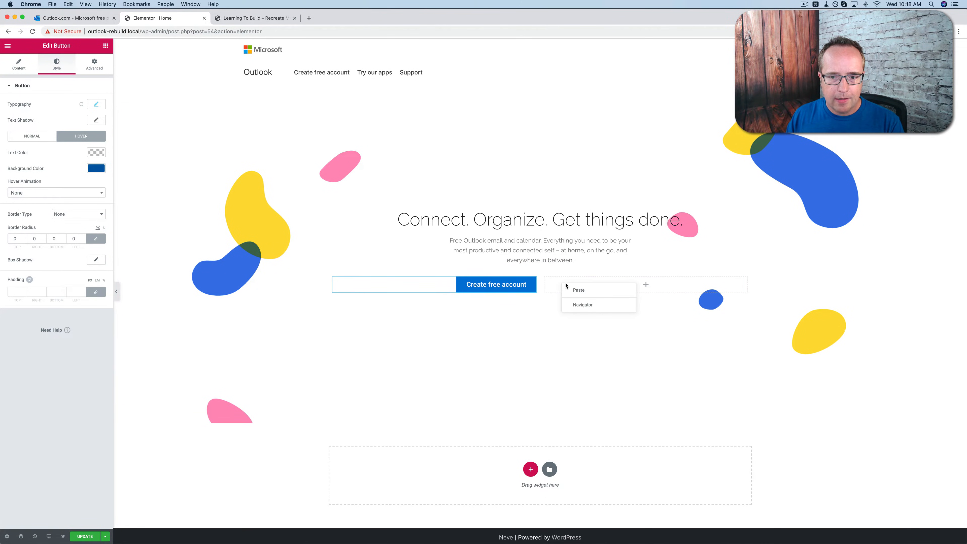
click(577, 290)
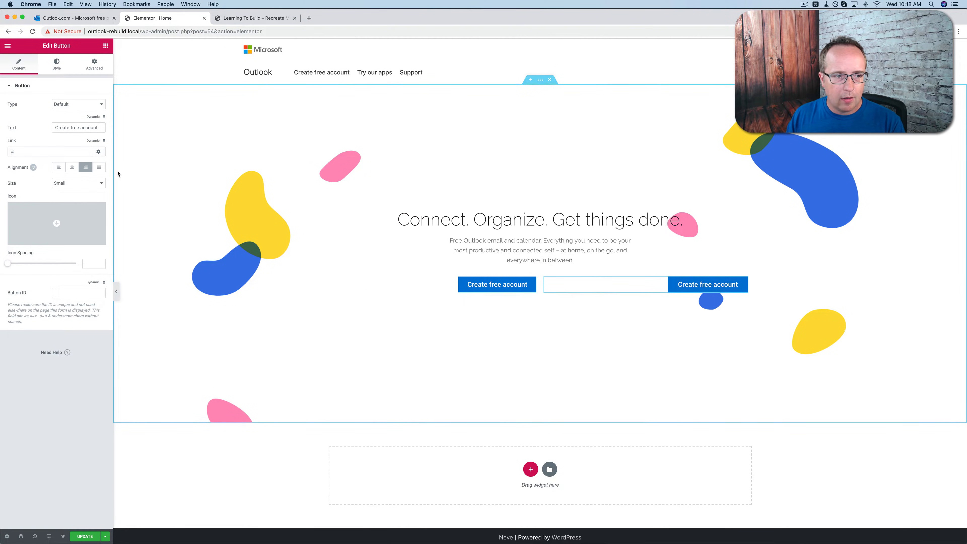
Left-align the pasted button and change its text to "Sign in", as on the original Outlook.com page
click(59, 167)
click(73, 19)
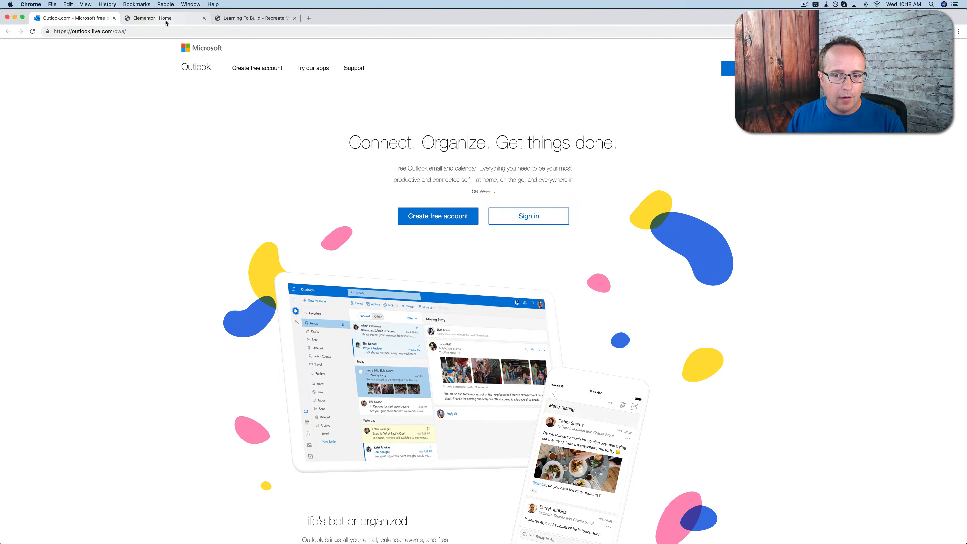
click(143, 19)
triple_click(70, 125)
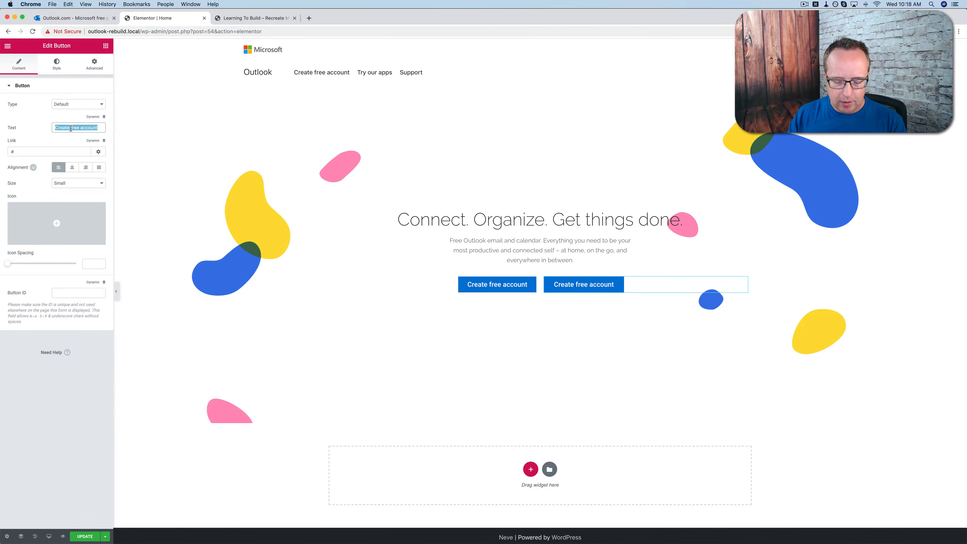
text(Sign in)
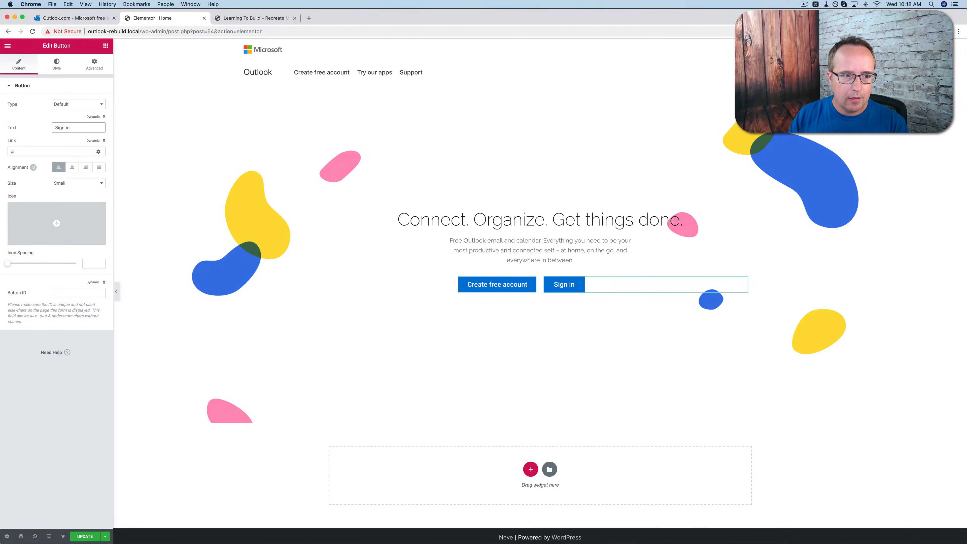
Copy the hex code 0078d7 from the "Sign in" button's normal background color
click(57, 66)
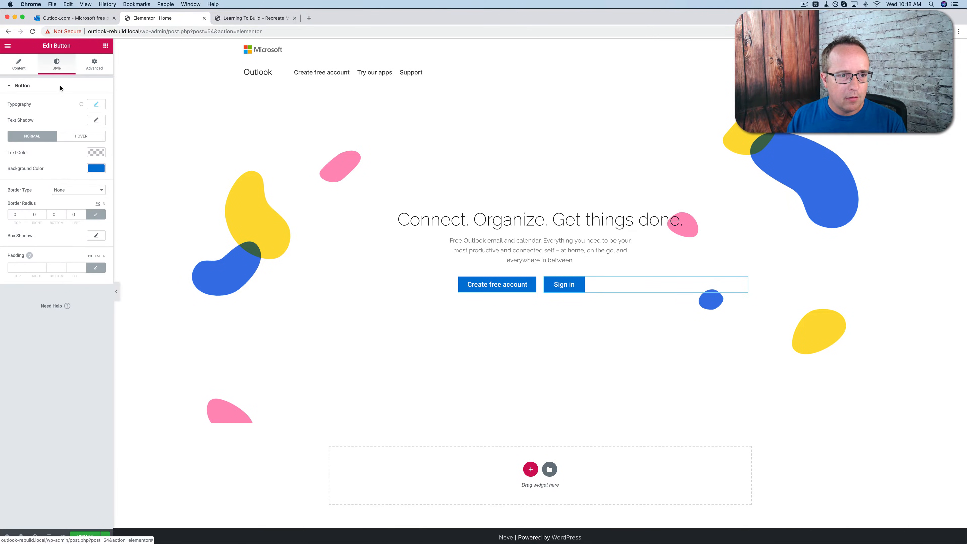
click(104, 171)
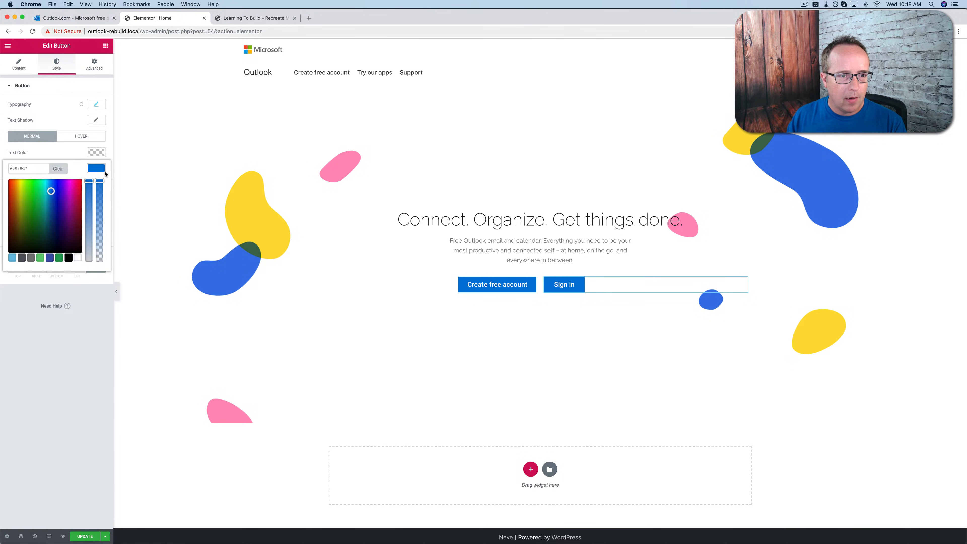
double_click(20, 168)
right_click(20, 170)
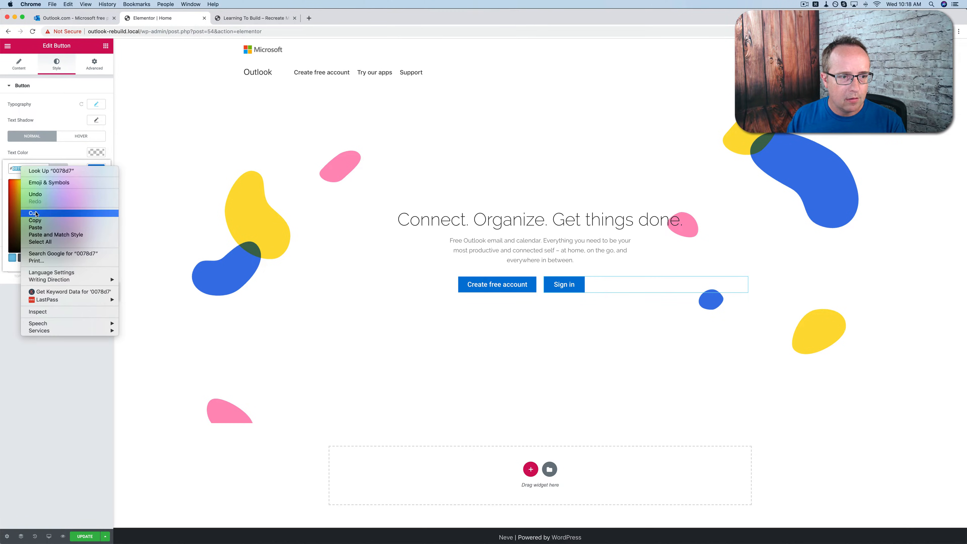
click(35, 220)
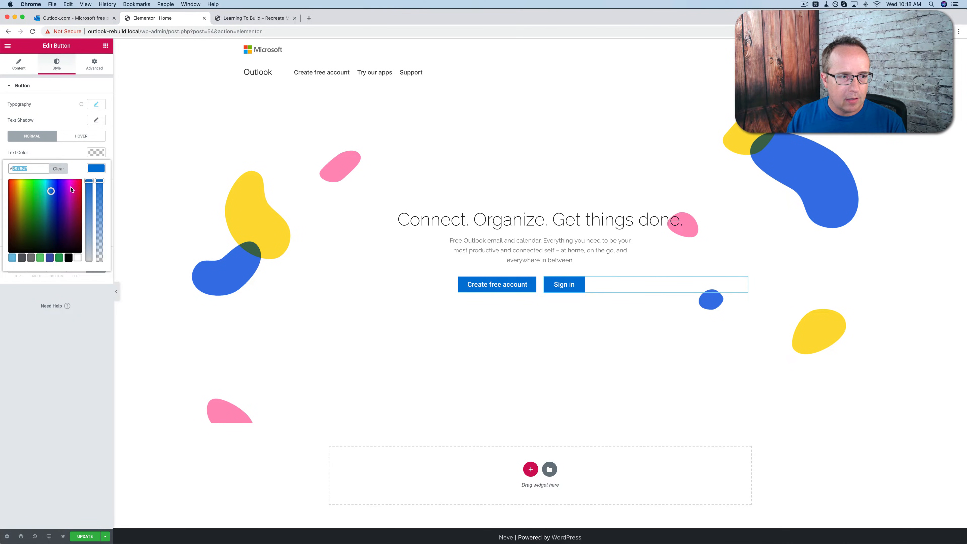
Clear the "Sign in" button's background color and make it fully transparent
click(64, 171)
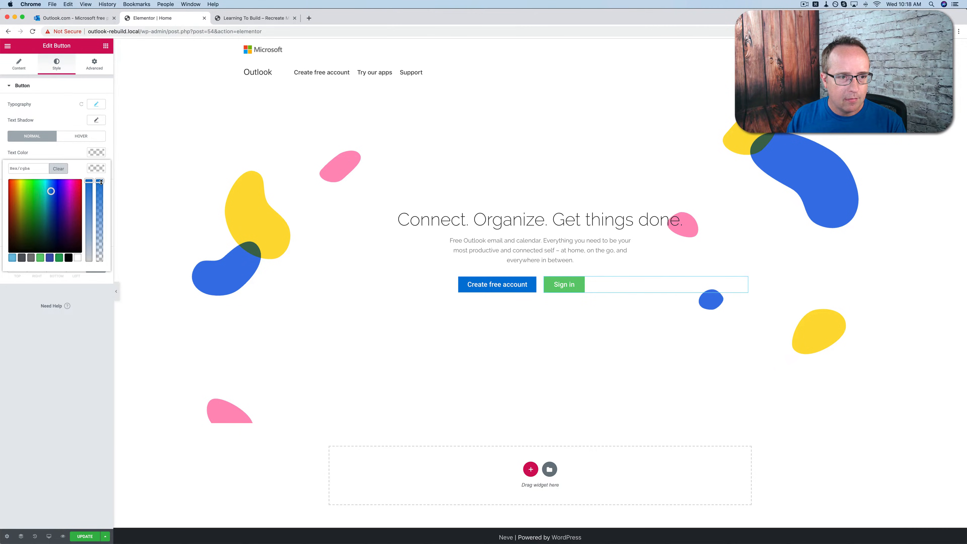
drag(101, 182, 98, 268)
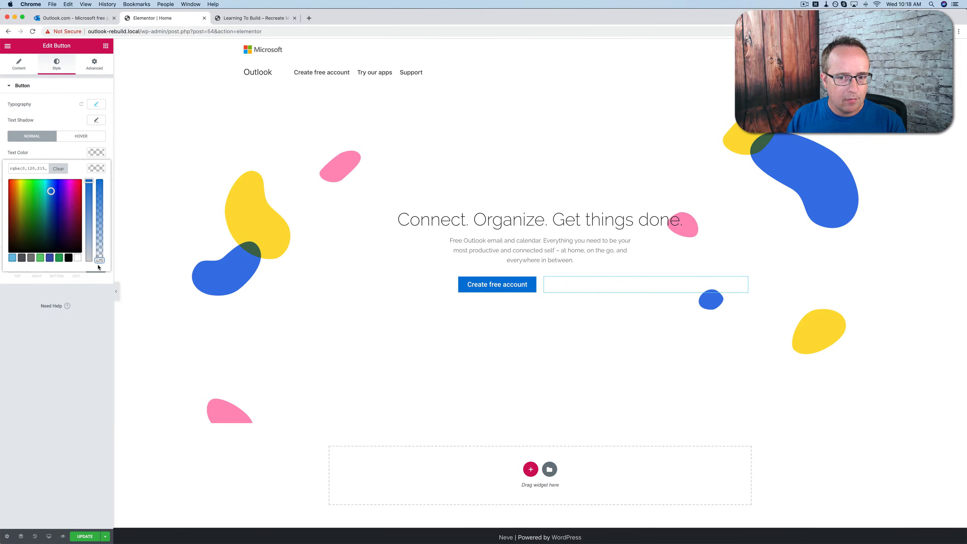
click(106, 324)
Give the "Sign in" button a solid border of width 2 on all sides in the copied color #0078d7
click(59, 190)
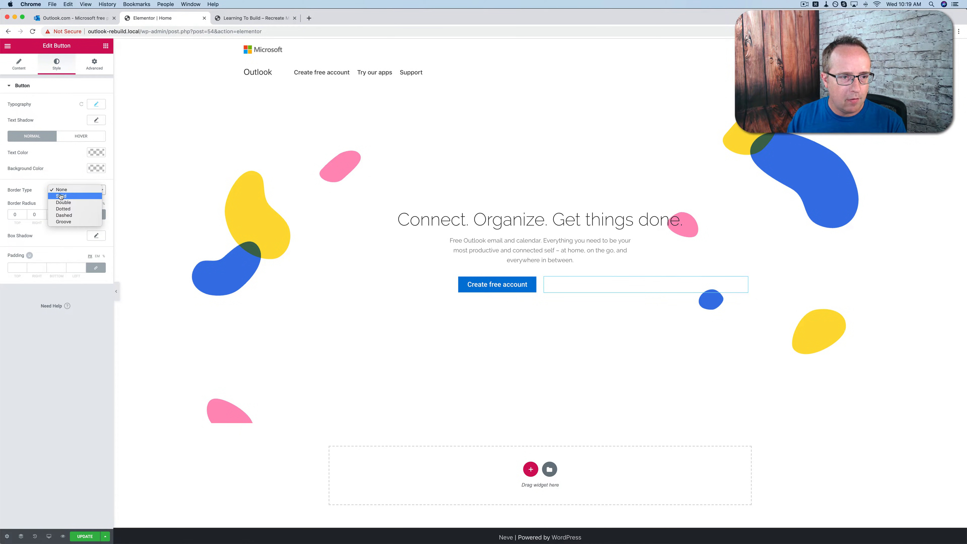
click(61, 197)
click(14, 218)
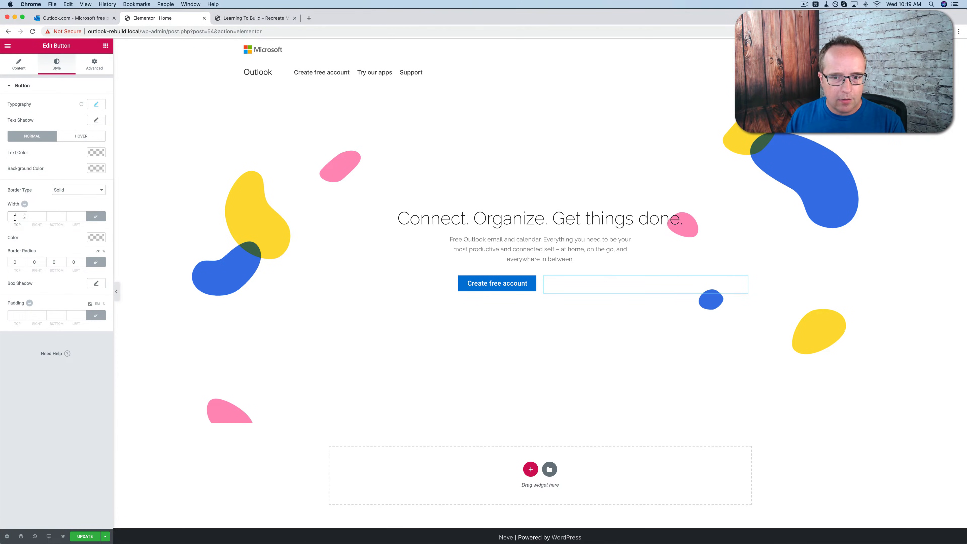
text(2)
click(96, 237)
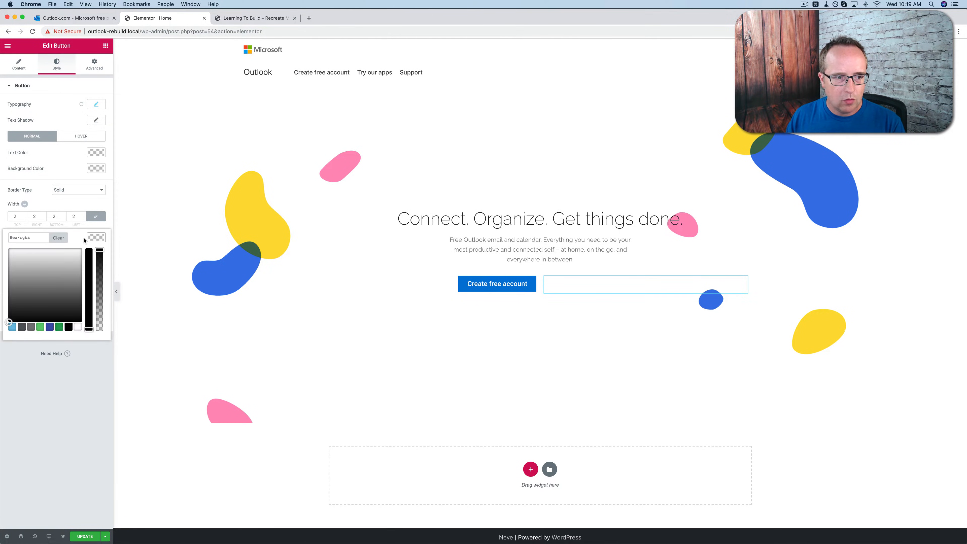
click(35, 235)
key(super+v)
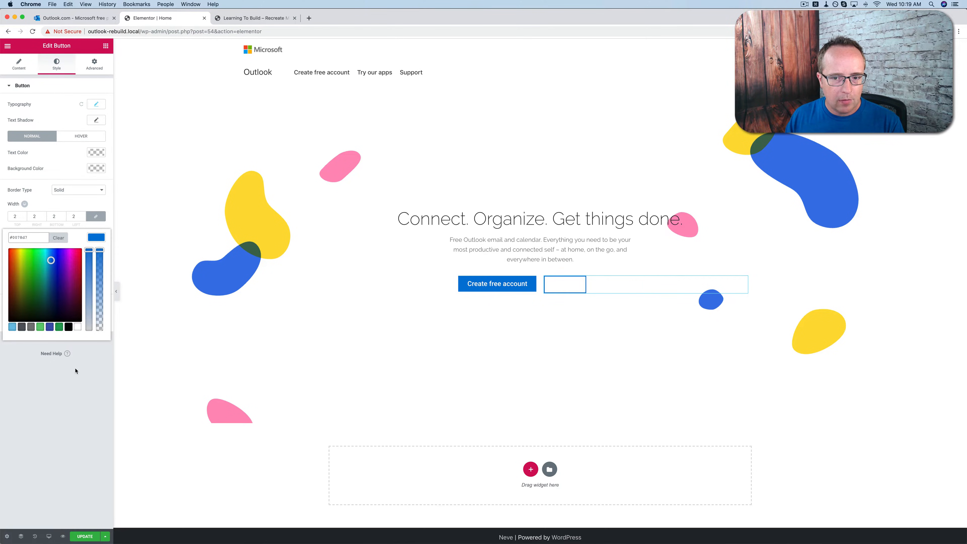
click(75, 371)
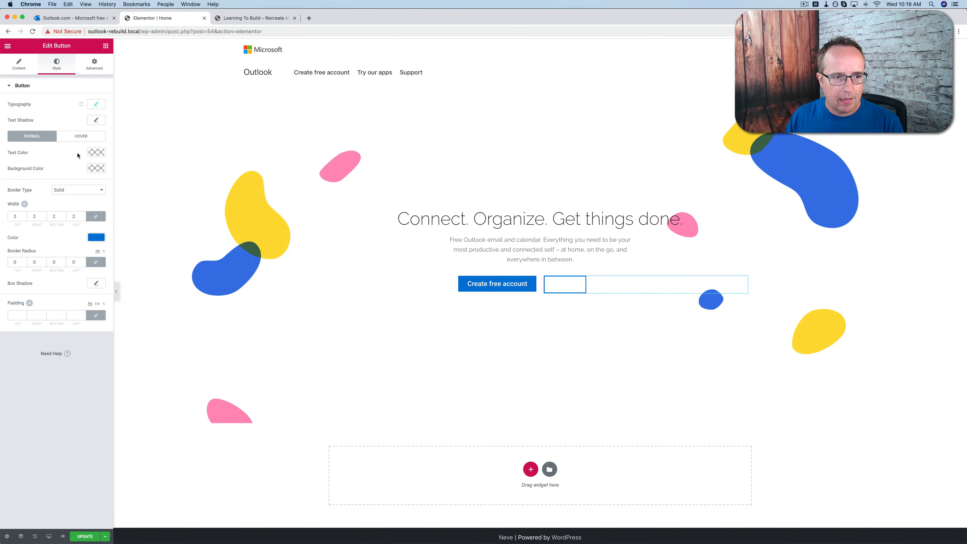
Set the "Sign in" button's normal text color to the copied blue #0078d7
click(96, 153)
click(41, 154)
key(super+v)
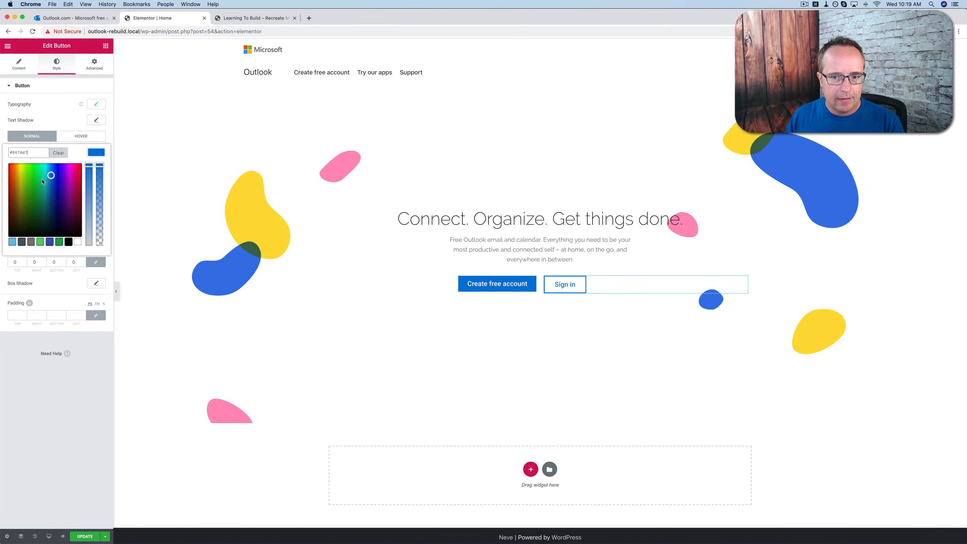
click(91, 352)
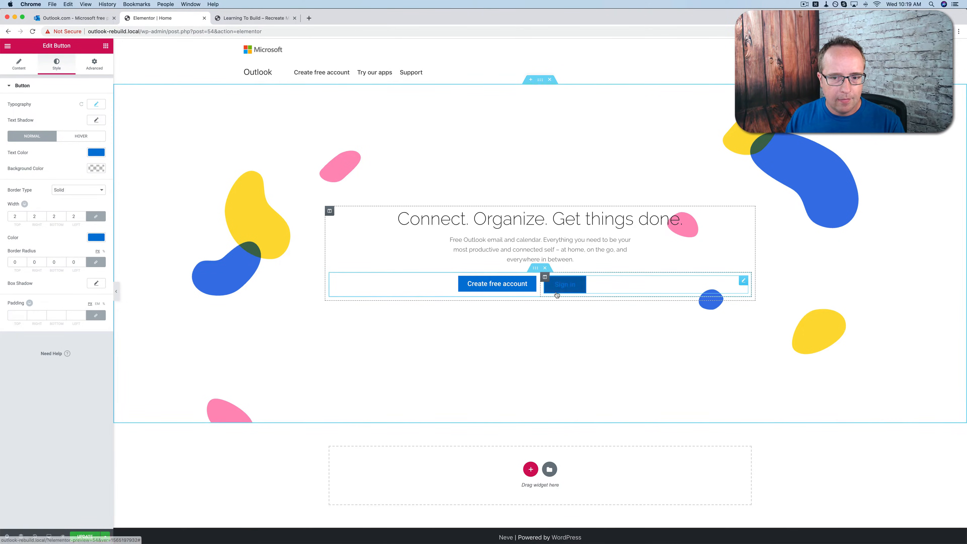
Copy the dark blue hex code from the "Create free account" button's hover background color
click(524, 290)
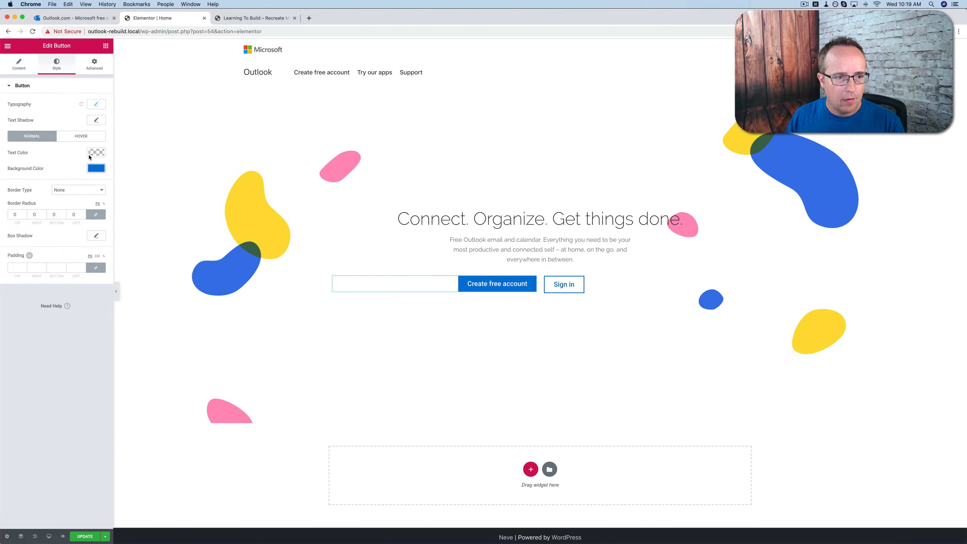
click(88, 136)
click(95, 169)
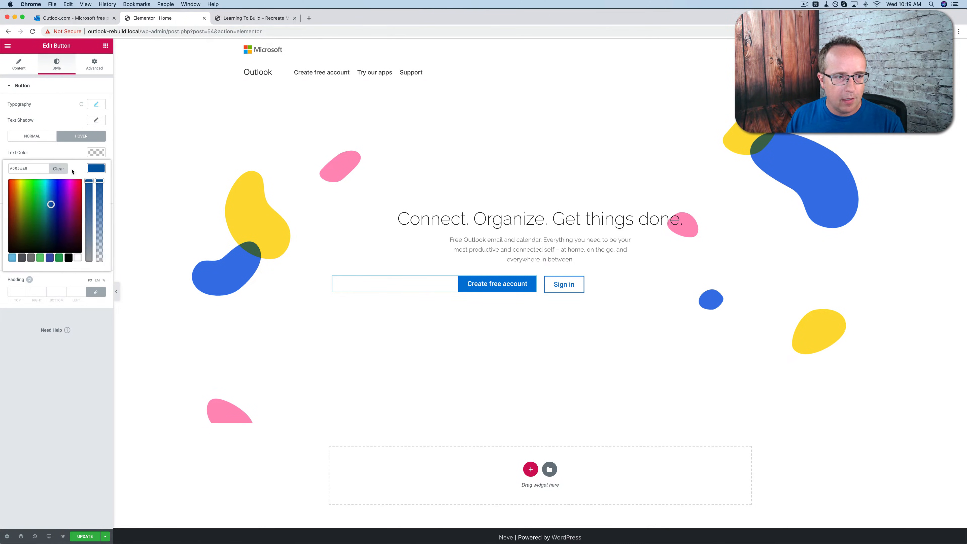
double_click(26, 171)
key(super+c)
click(94, 146)
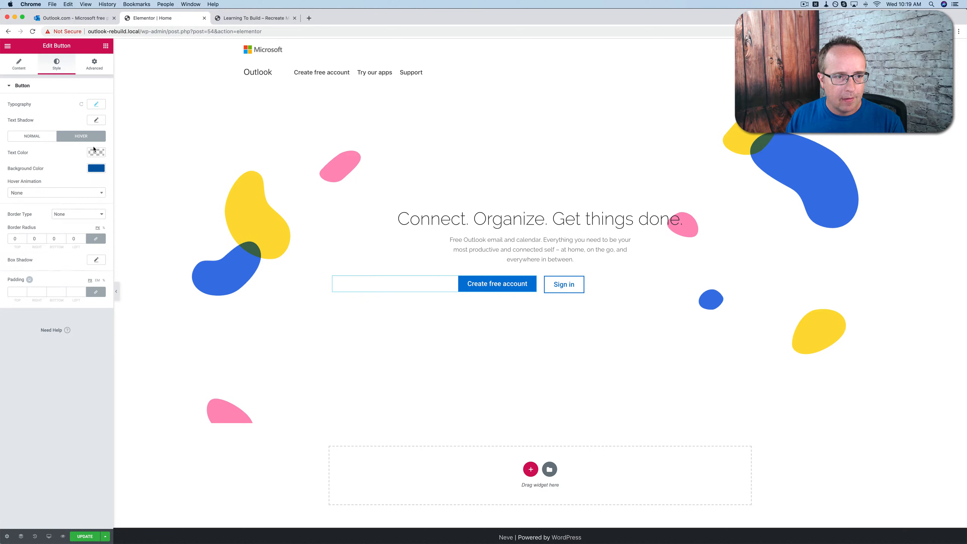
Make the "Sign in" button's hover background color fully transparent
click(578, 288)
click(83, 137)
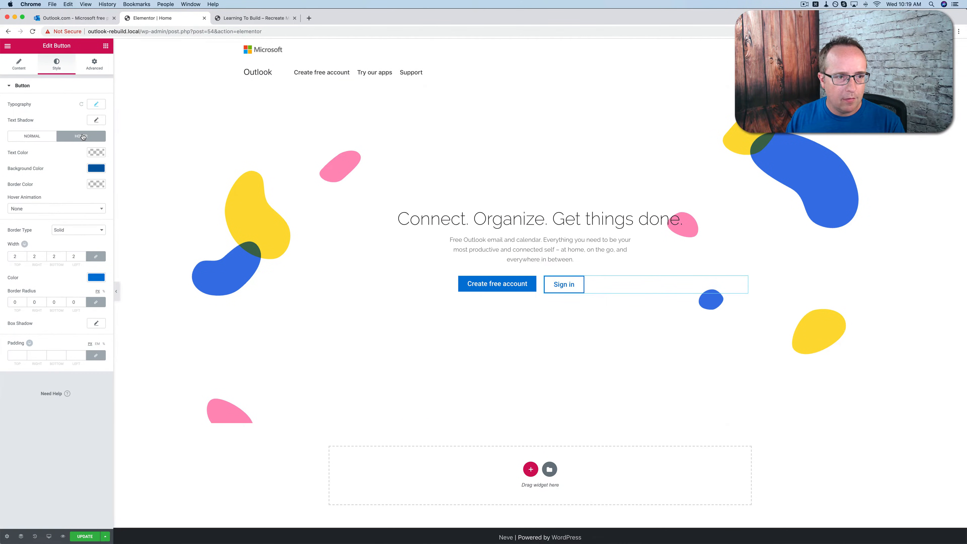
click(98, 169)
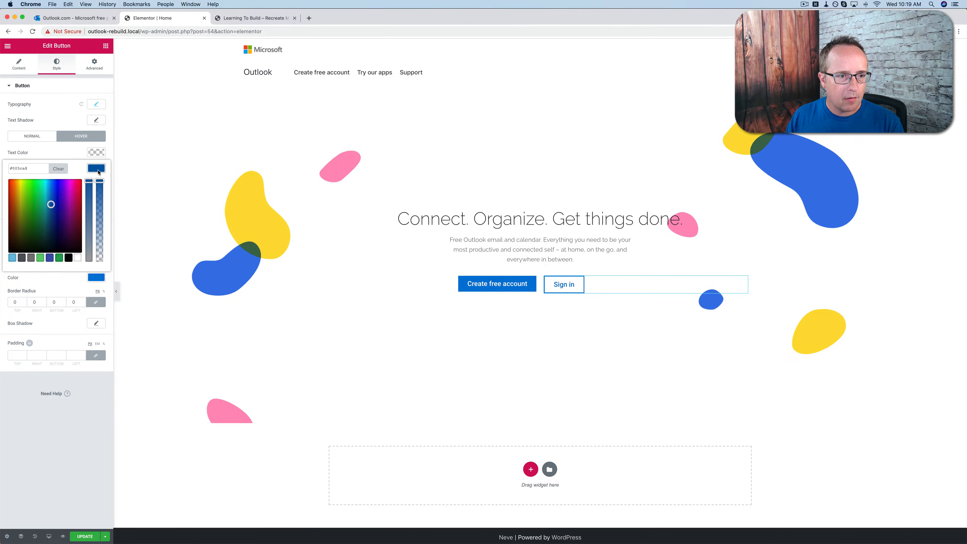
drag(100, 214, 105, 280)
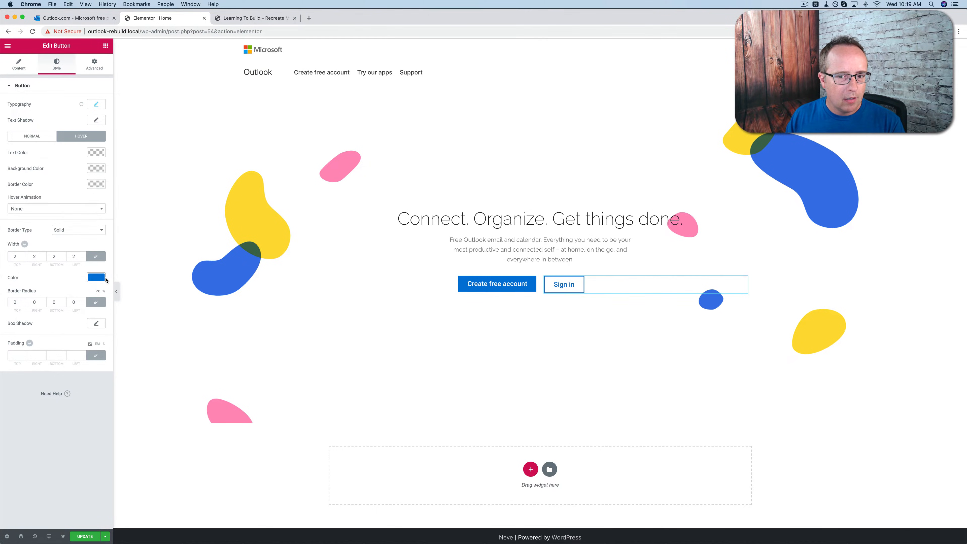
Apply the copied dark blue to the "Sign in" button's hover border color and hover text color
click(95, 185)
click(36, 183)
key(super+v)
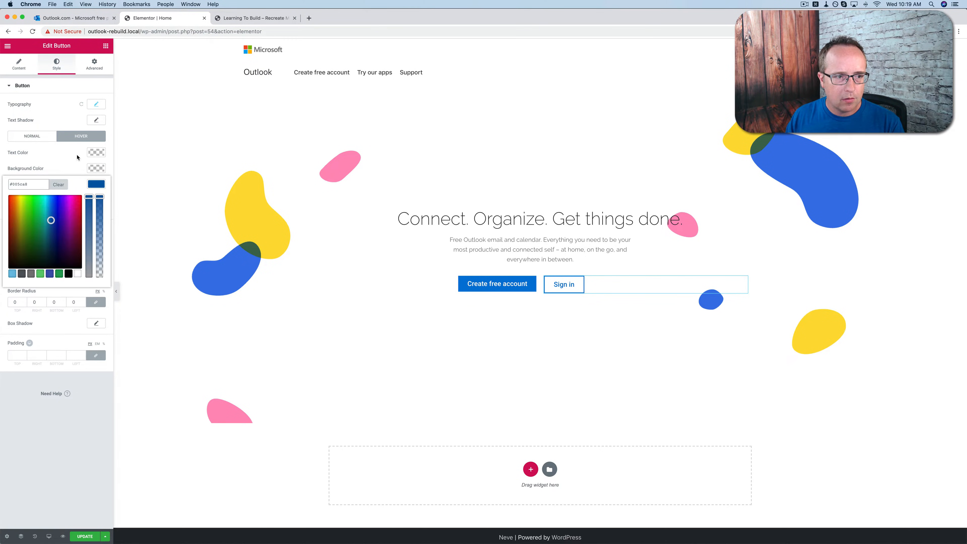
click(90, 151)
click(38, 155)
key(super+v)
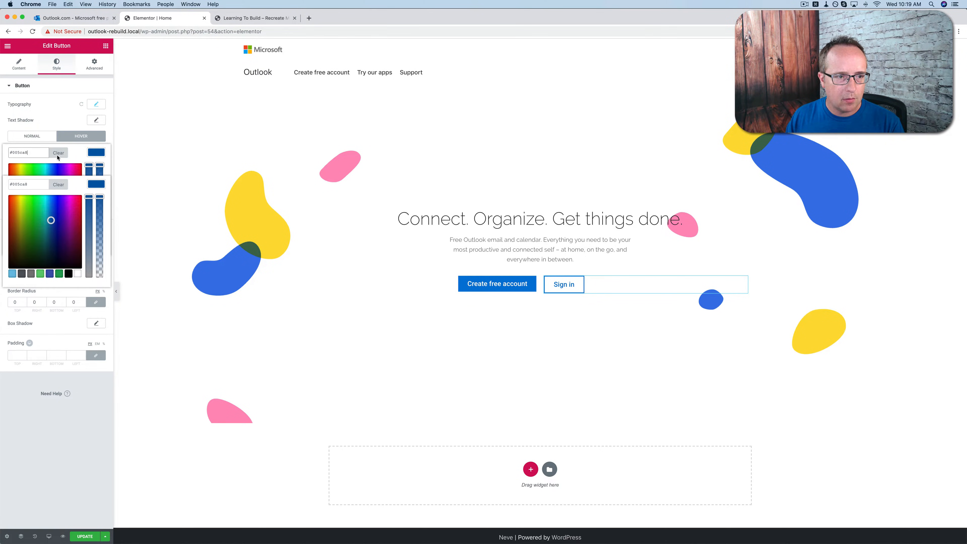
click(90, 154)
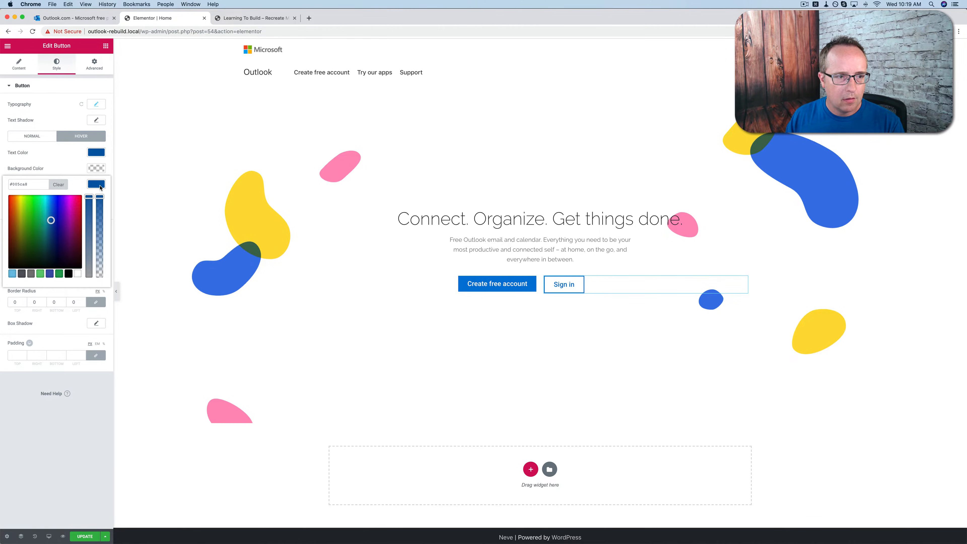
click(96, 185)
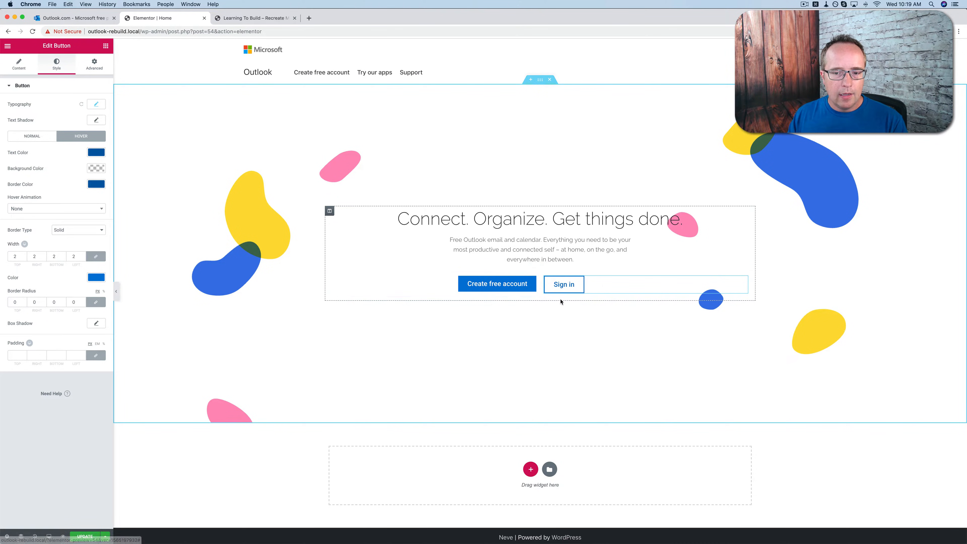
Compare with the original Outlook page, then unlink the "Sign in" button's padding, with 0 top and bottom and 100 px right and left
click(98, 20)
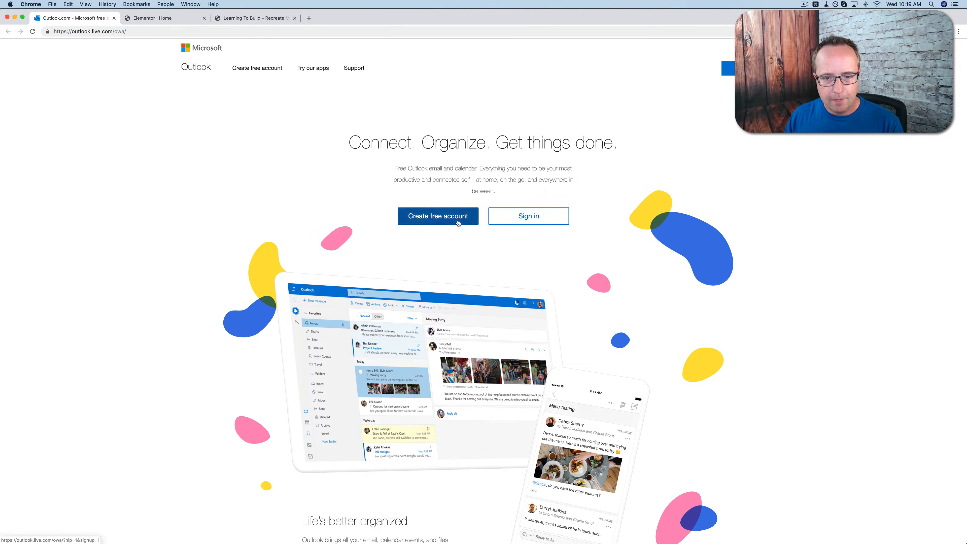
click(193, 20)
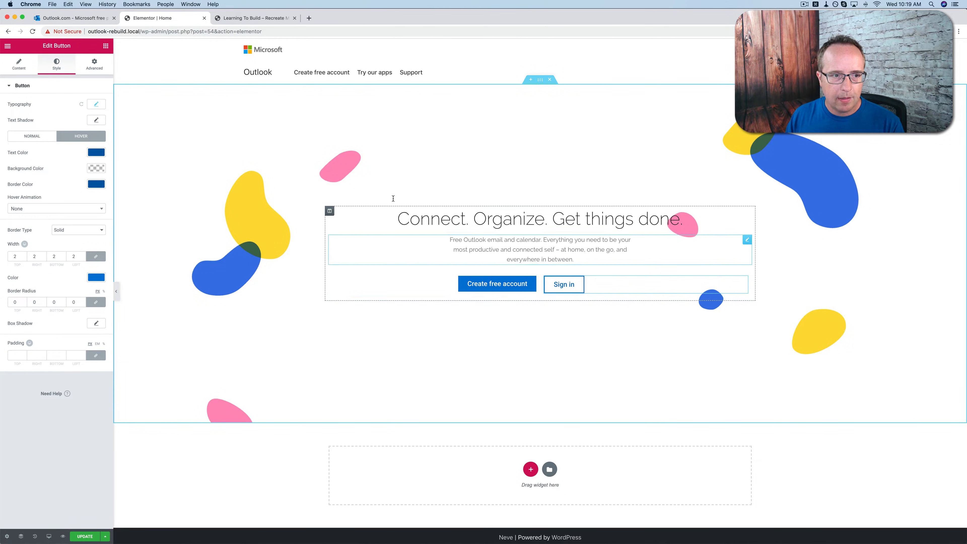
click(32, 136)
click(18, 315)
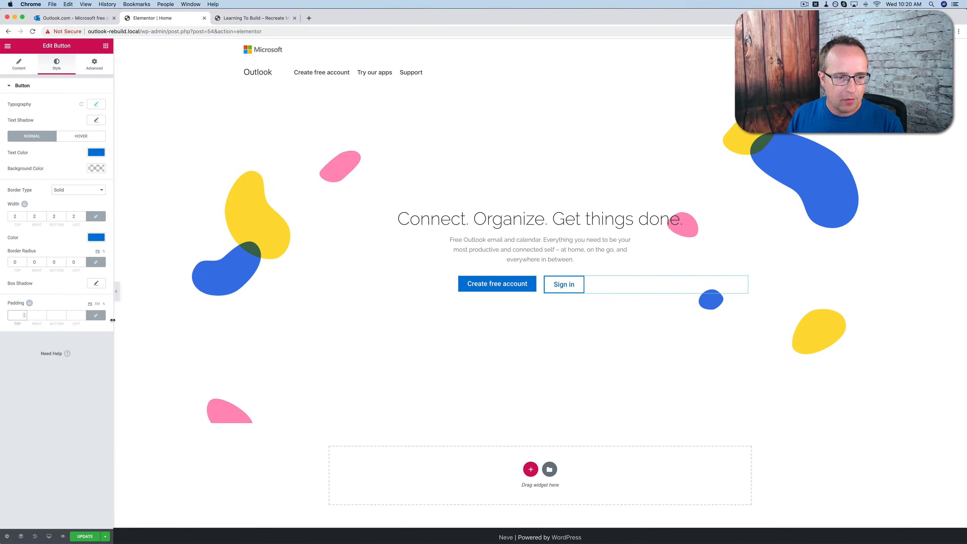
text(0)
click(95, 315)
click(37, 316)
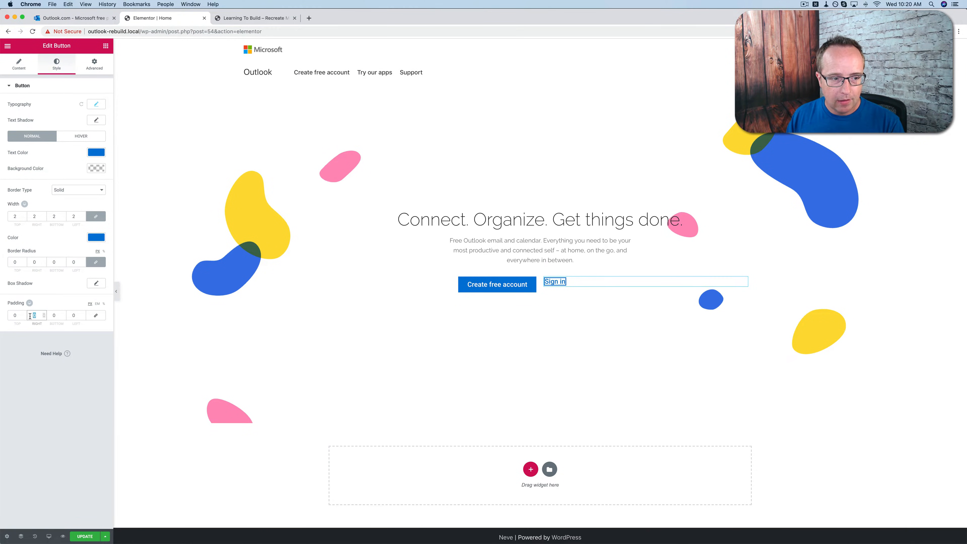
text(1)
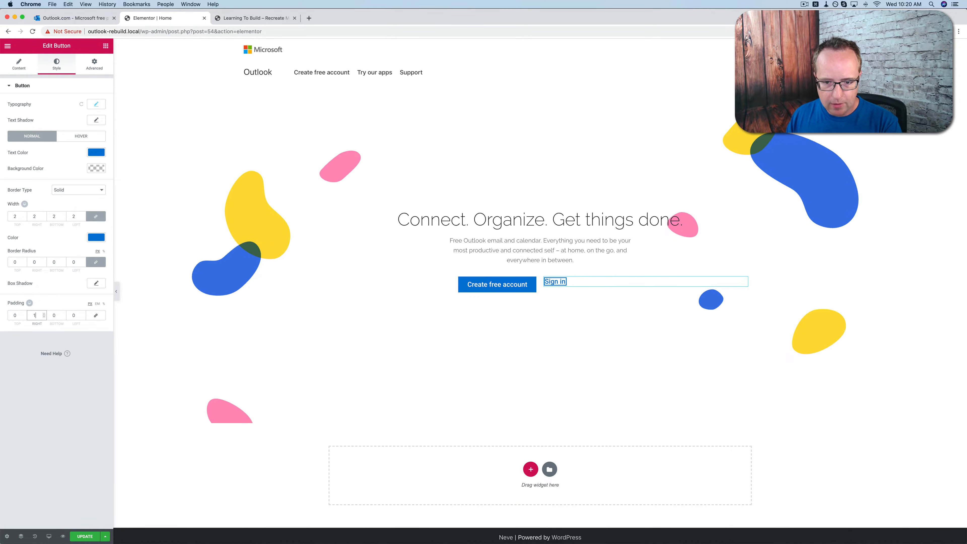
text(00)
double_click(70, 316)
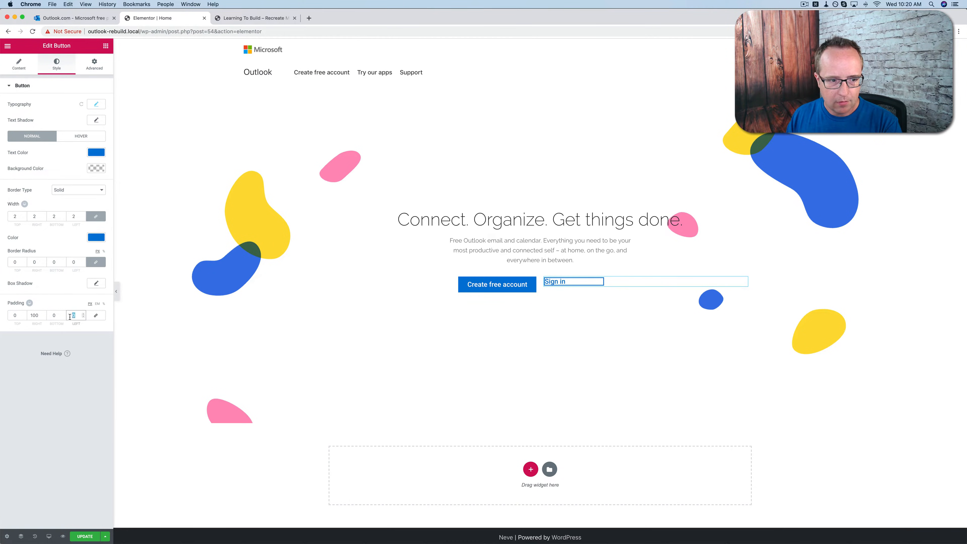
text(100)
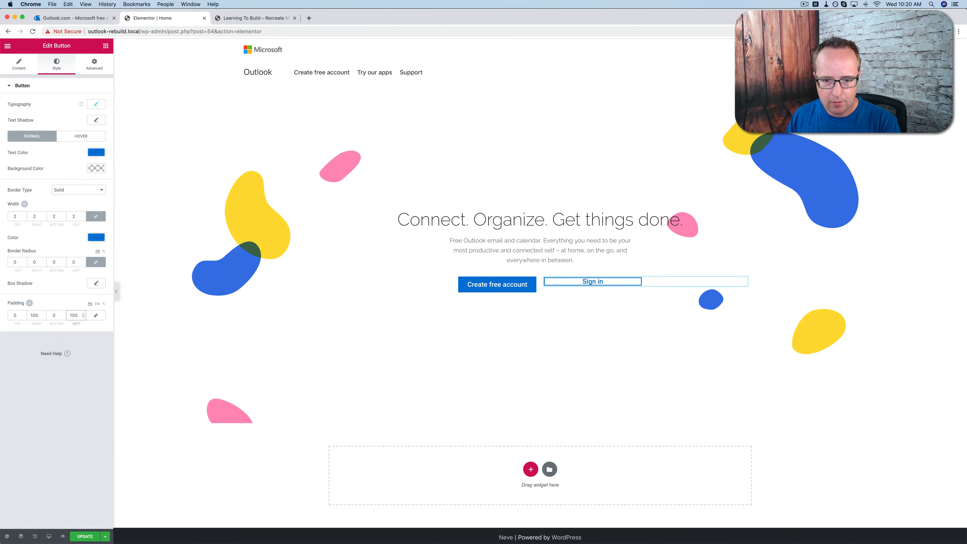
Set the "Sign in" button's top and bottom padding to 10 px, after trying 20 px at the top
click(14, 316)
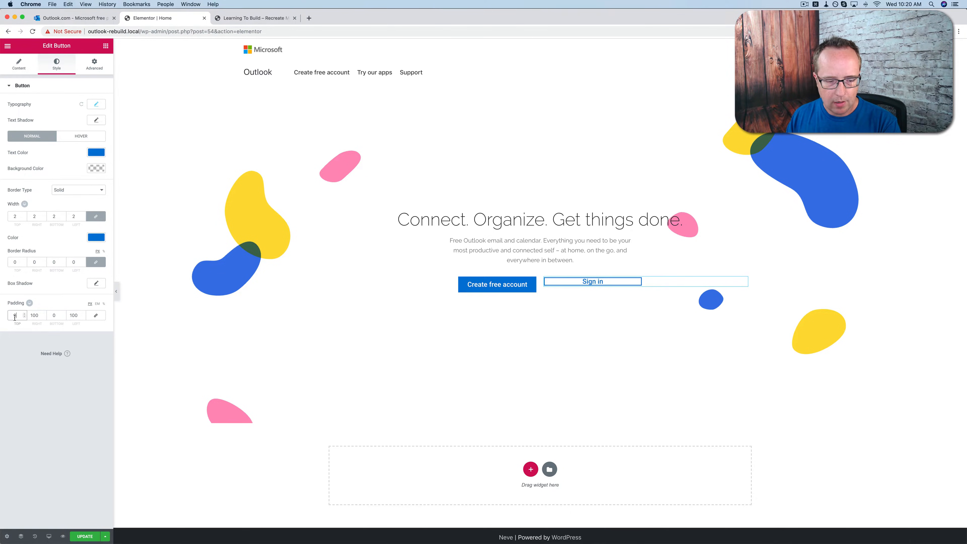
text(20)
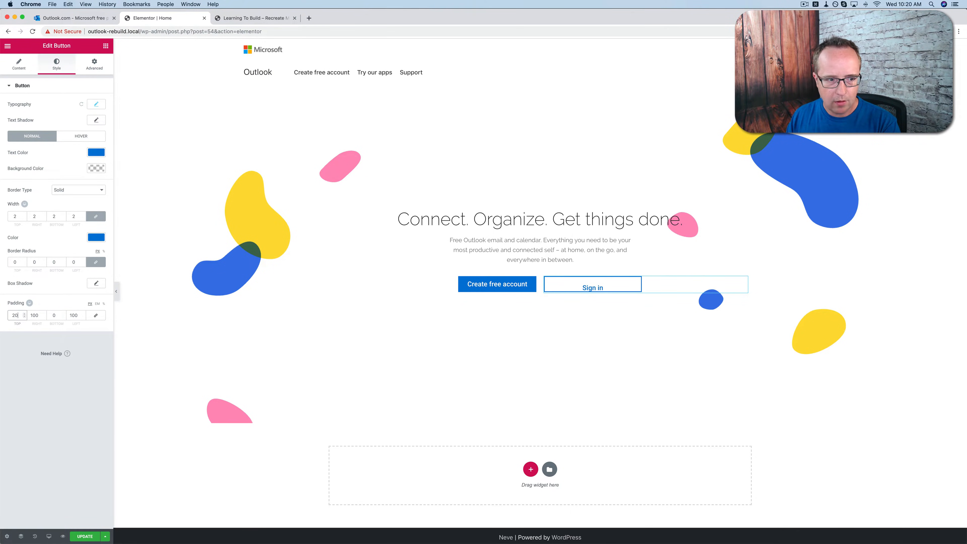
double_click(15, 315)
text(10)
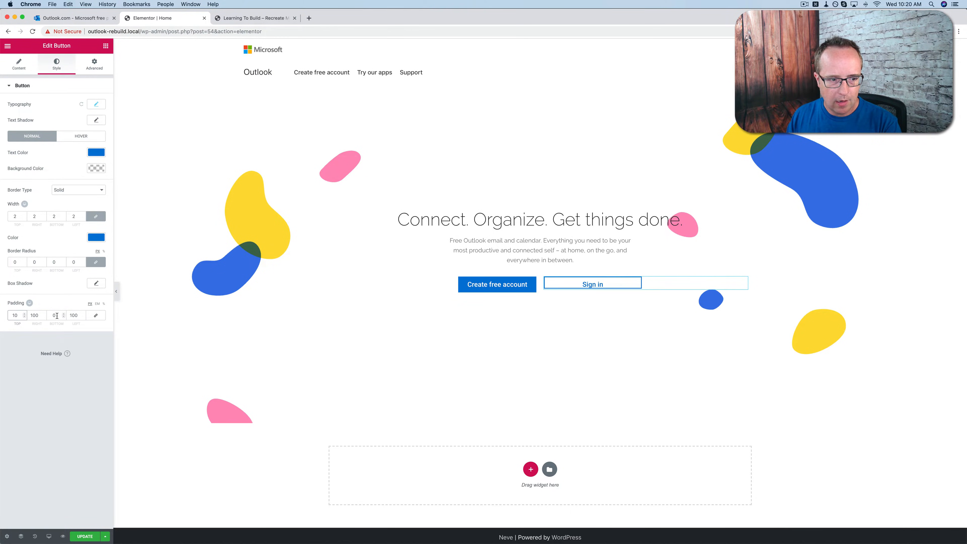
click(52, 316)
text(10)
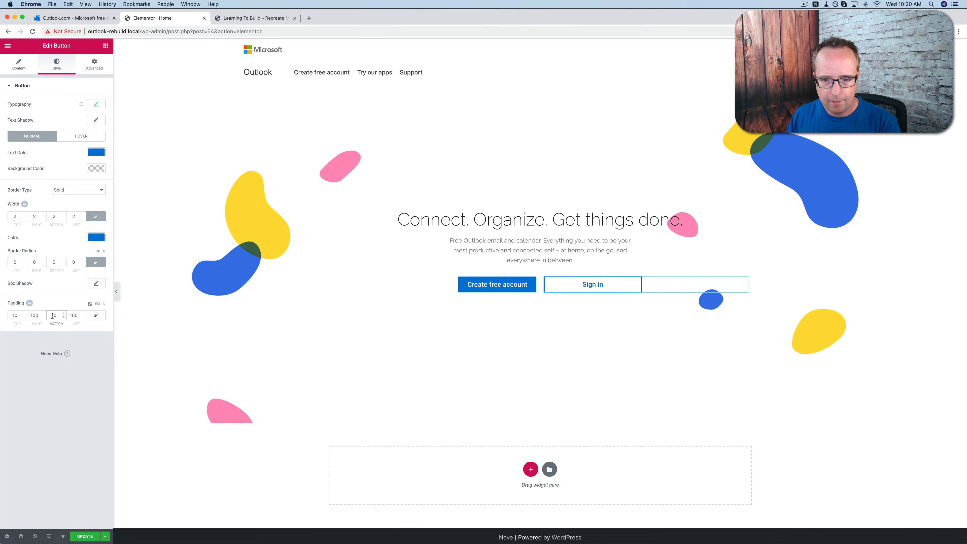
Narrow the "Sign in" button by setting its right and left padding to 80 px and finally 75 px
click(35, 316)
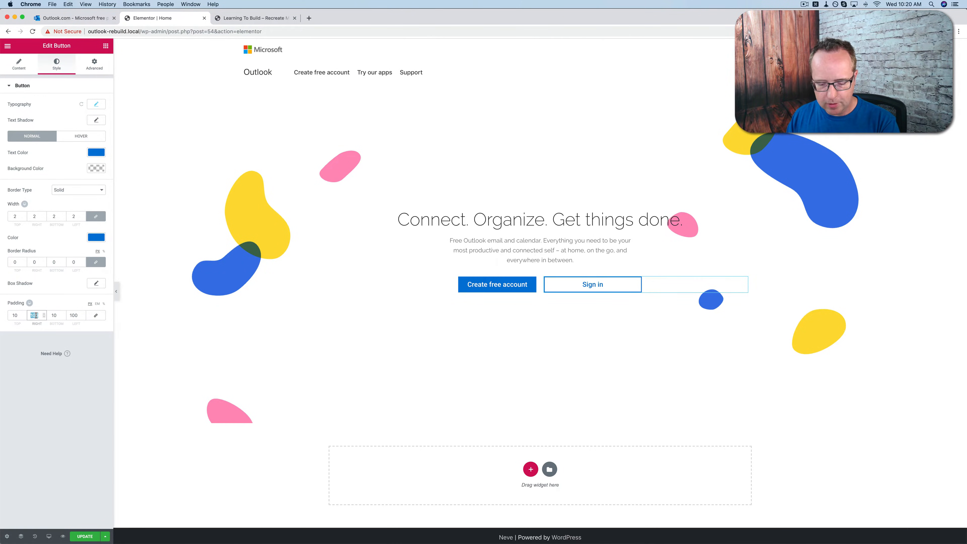
text(80)
double_click(74, 315)
text(80)
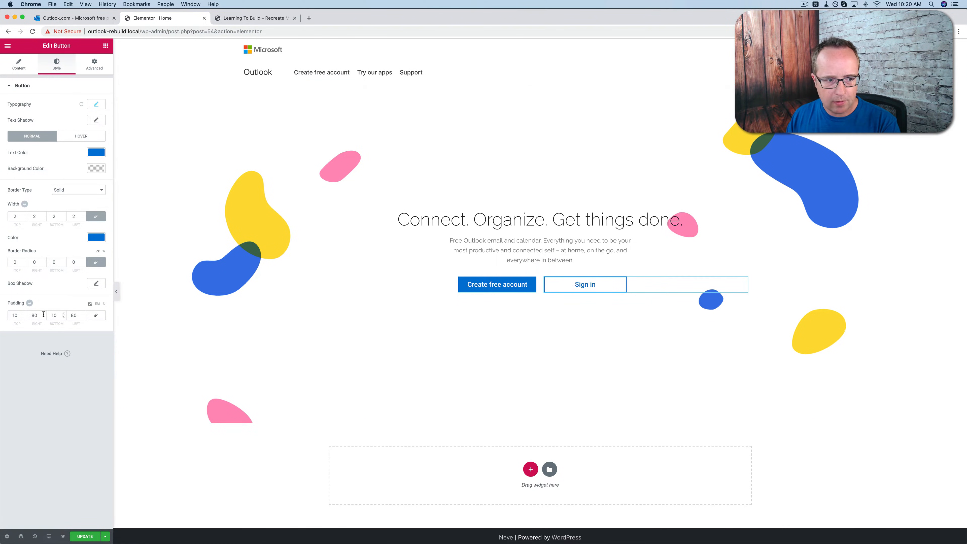
click(32, 315)
text(75)
double_click(74, 315)
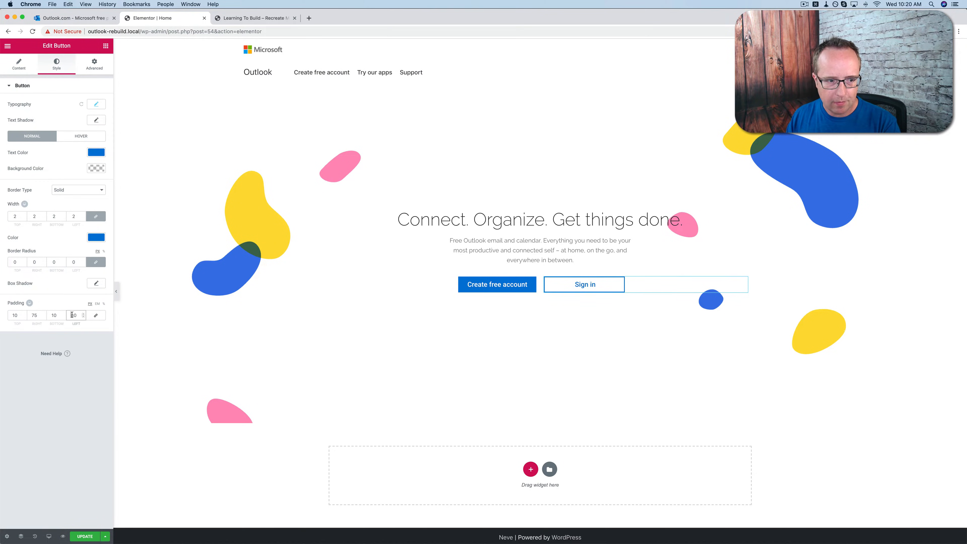
text(75)
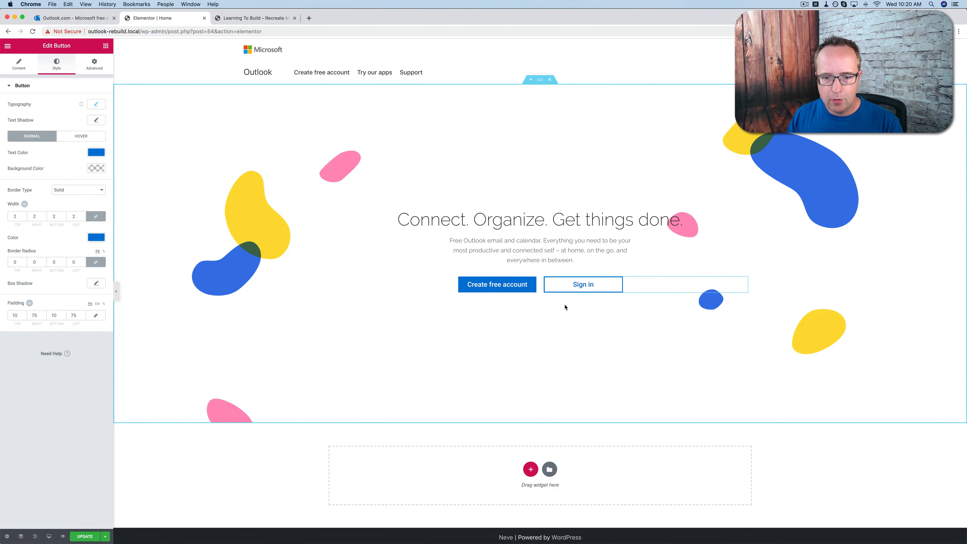
Compare the size and spacing of the rebuilt hero buttons with those on the original Outlook.com page
click(95, 19)
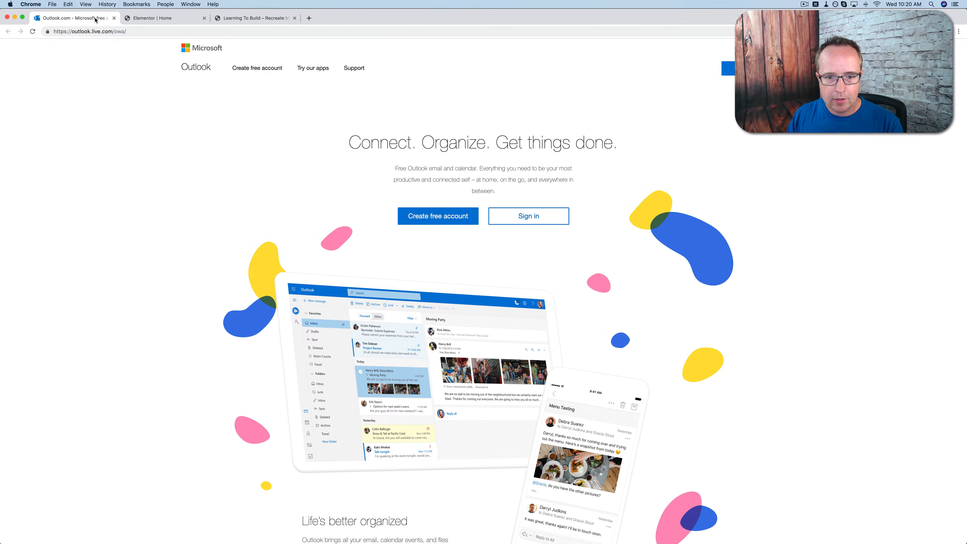
click(156, 20)
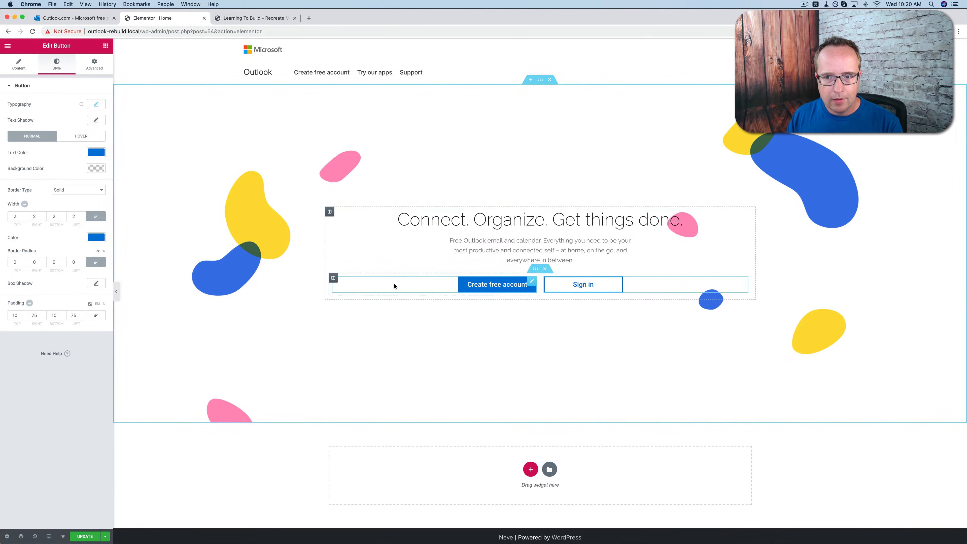
click(93, 20)
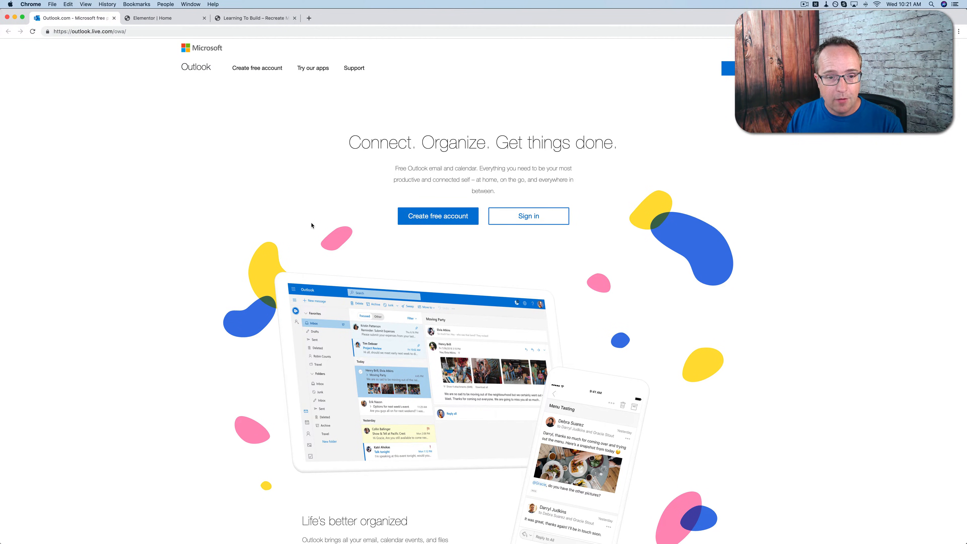
Check the hero artwork on the original Outlook page, then add an Image widget below the hero buttons showing the tablet picture hero-image-1
scroll(311, 223, down, 1)
scroll(216, 83, down, 4)
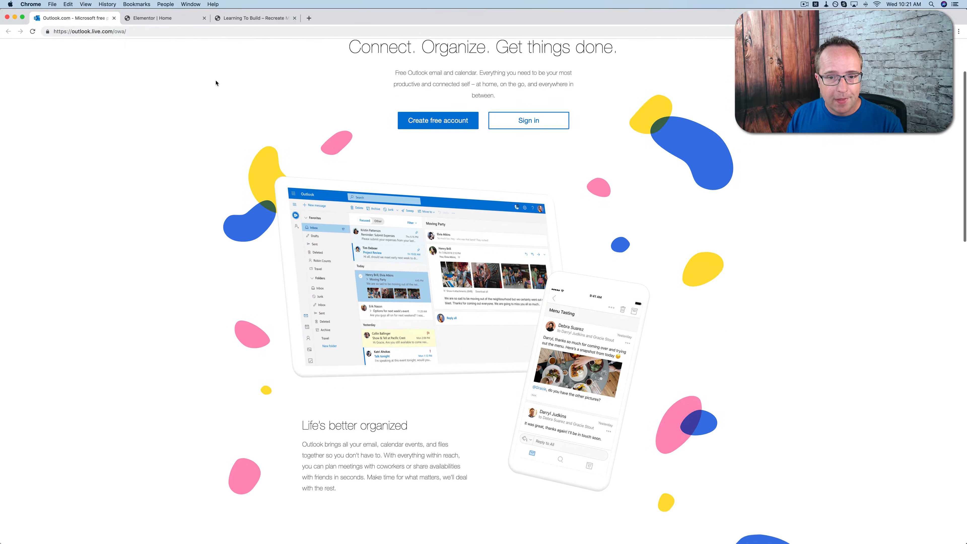
scroll(387, 262, down, 1)
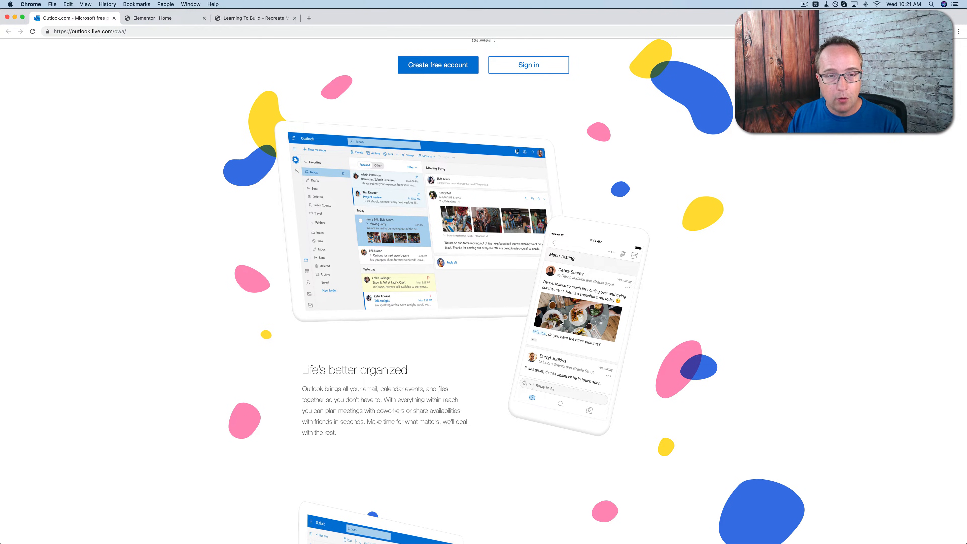
click(153, 20)
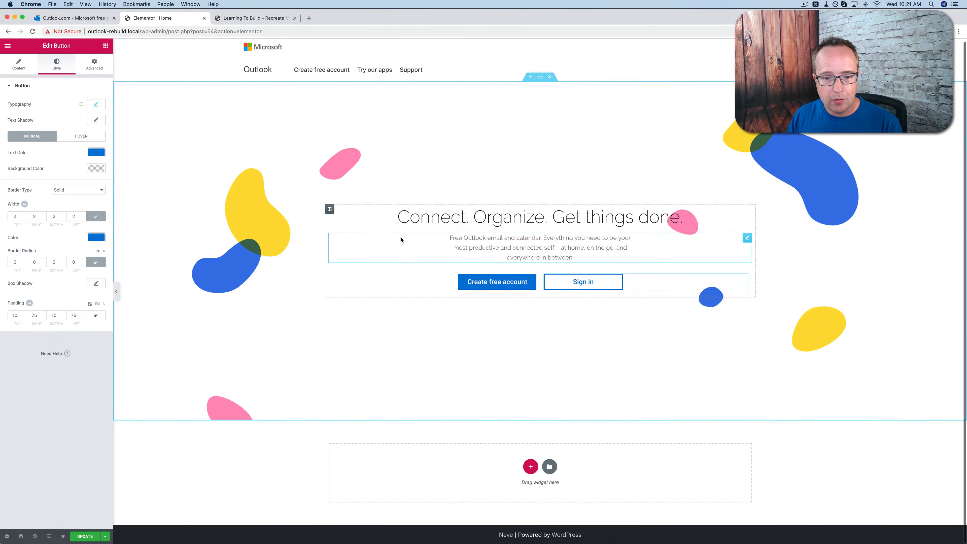
click(106, 46)
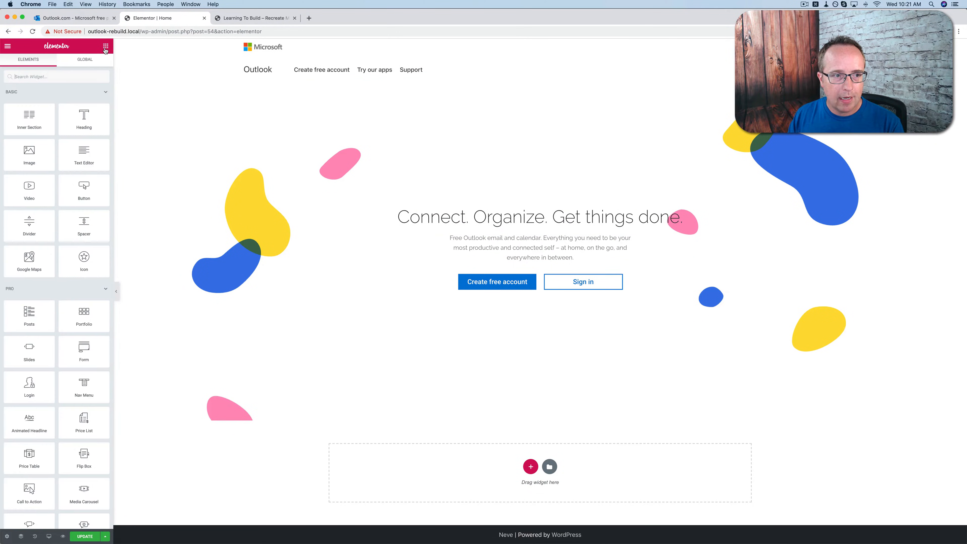
drag(27, 155, 484, 296)
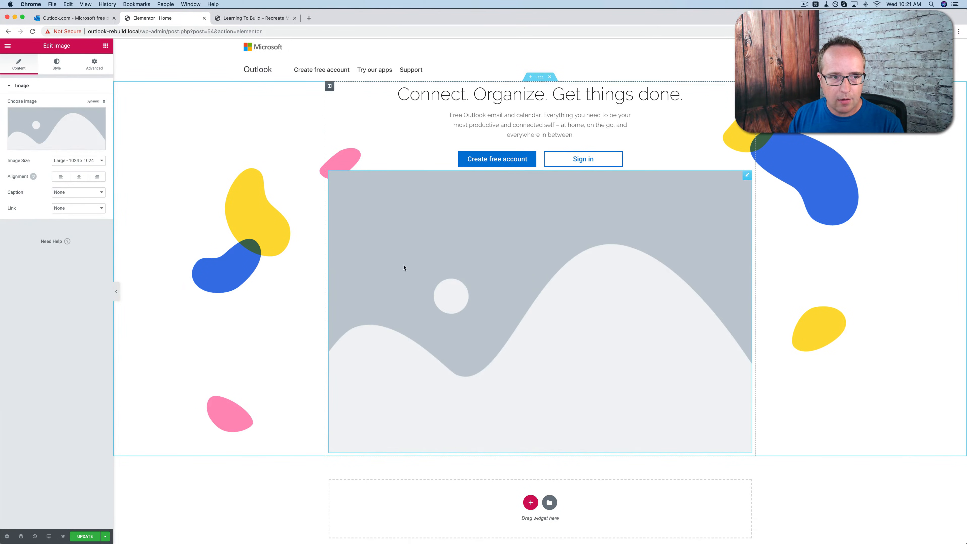
click(66, 133)
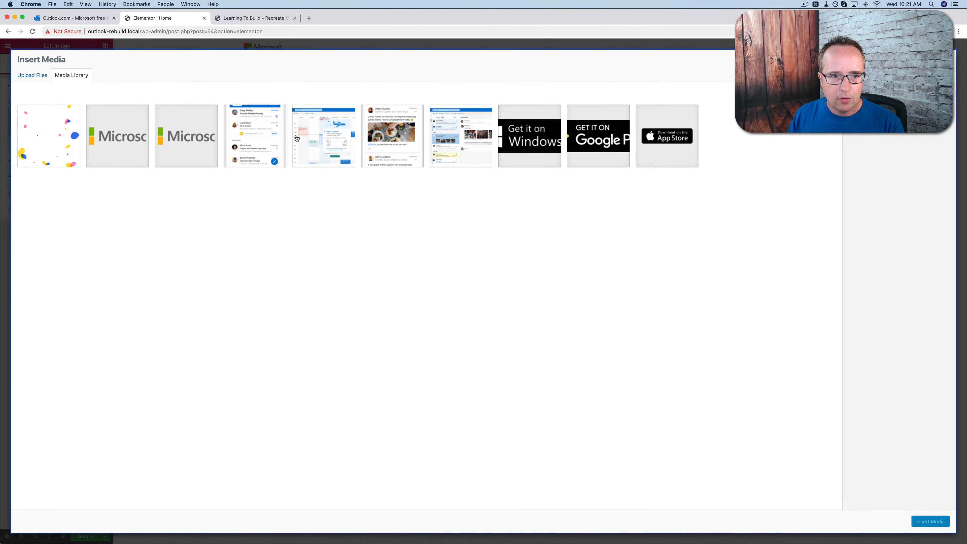
click(472, 132)
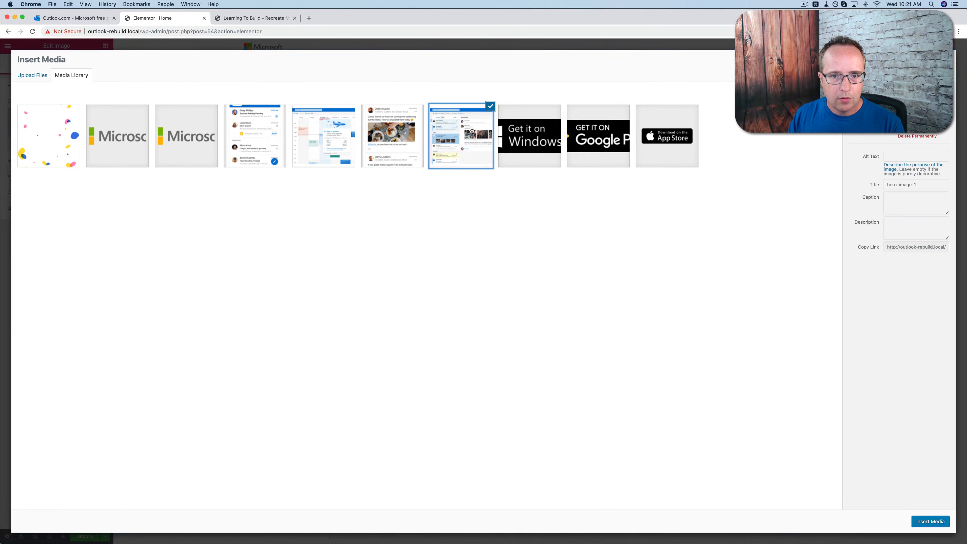
click(930, 520)
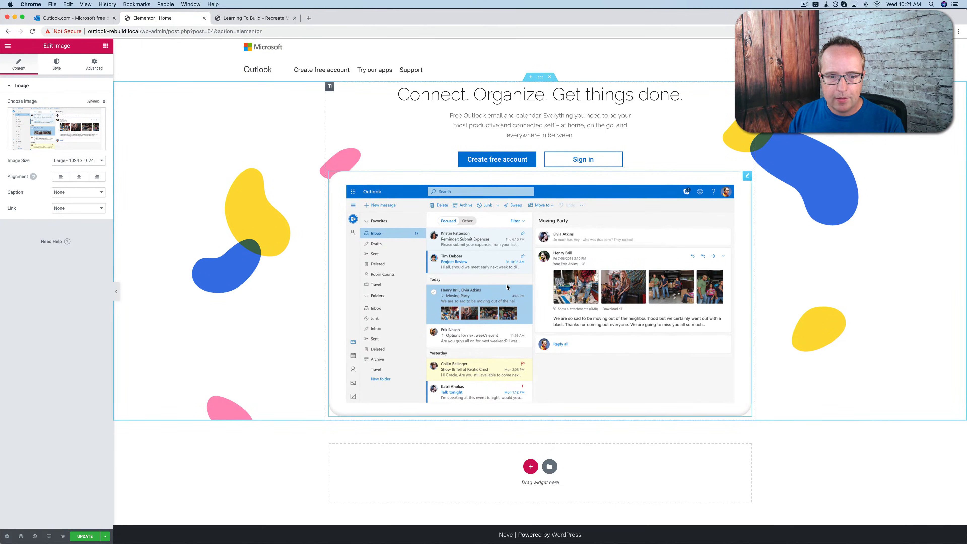
Compare with the original page, then replace the picture in the lower Image widget with the phone image hero-image-2
click(99, 20)
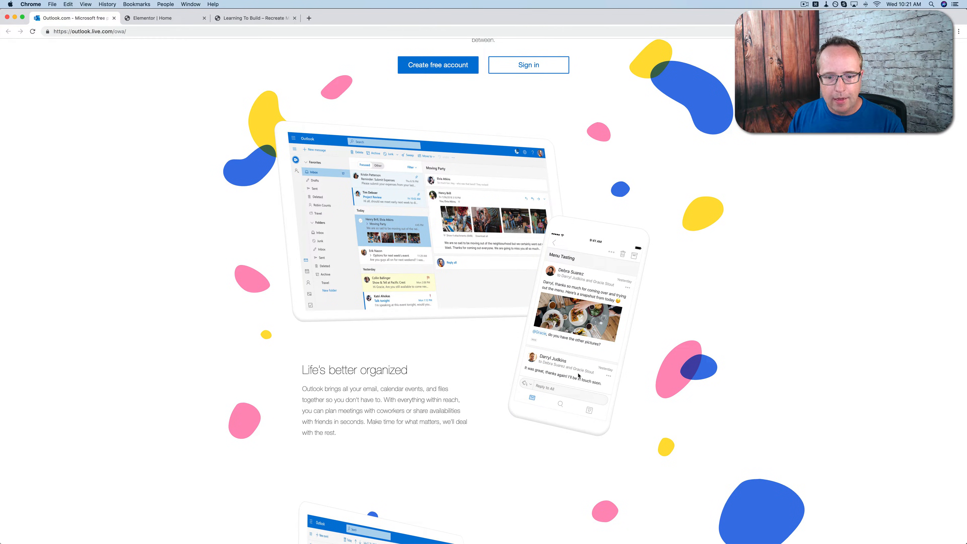
click(164, 18)
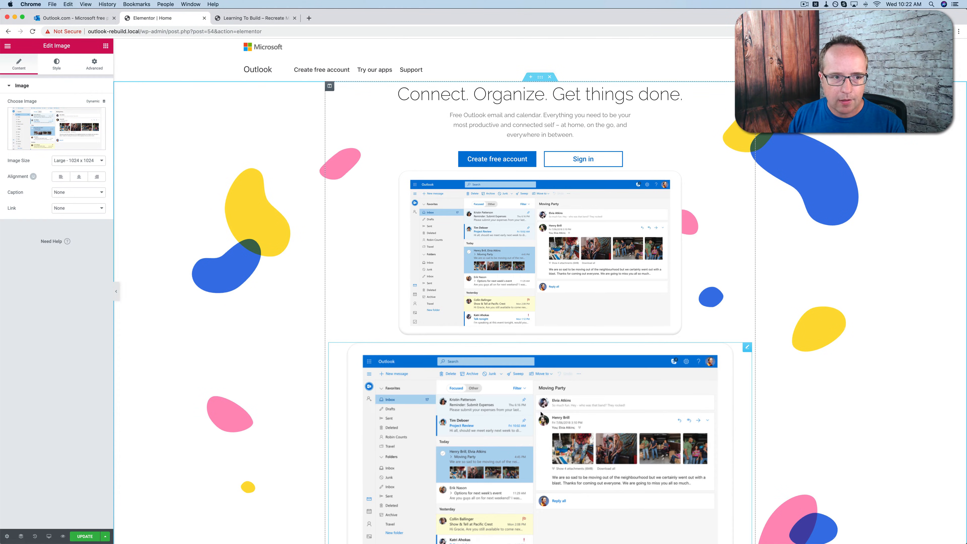
click(60, 134)
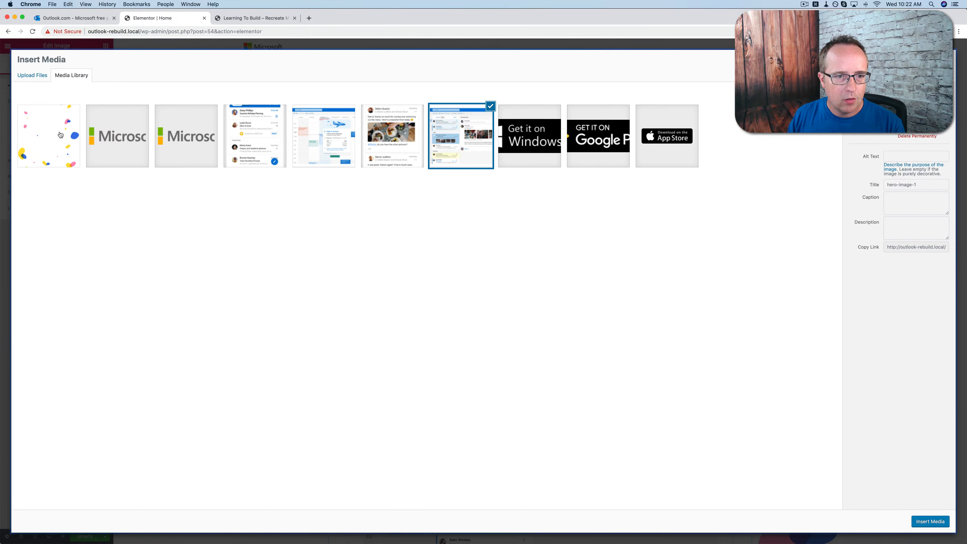
click(402, 144)
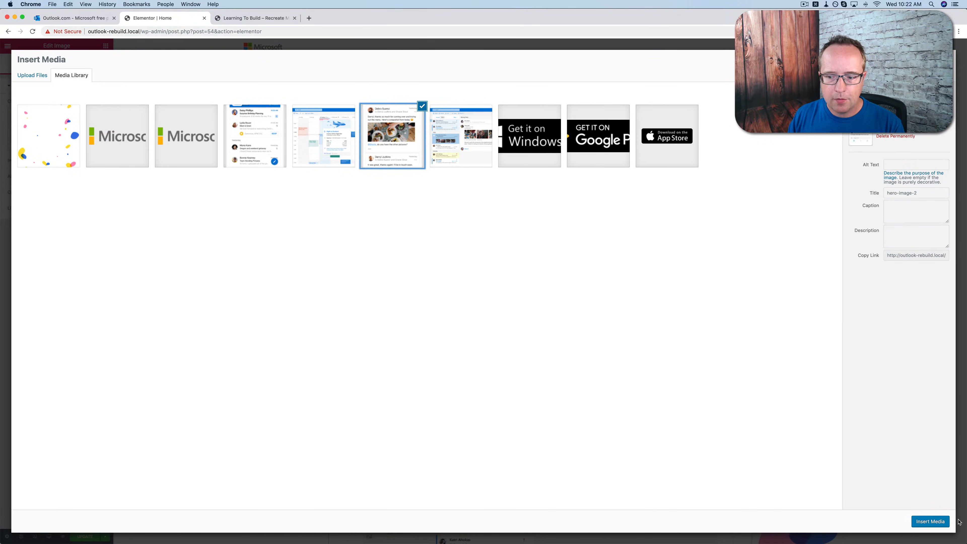
click(930, 521)
Align the phone image to the right and the tablet image above it to the left
scroll(740, 361, down, 5)
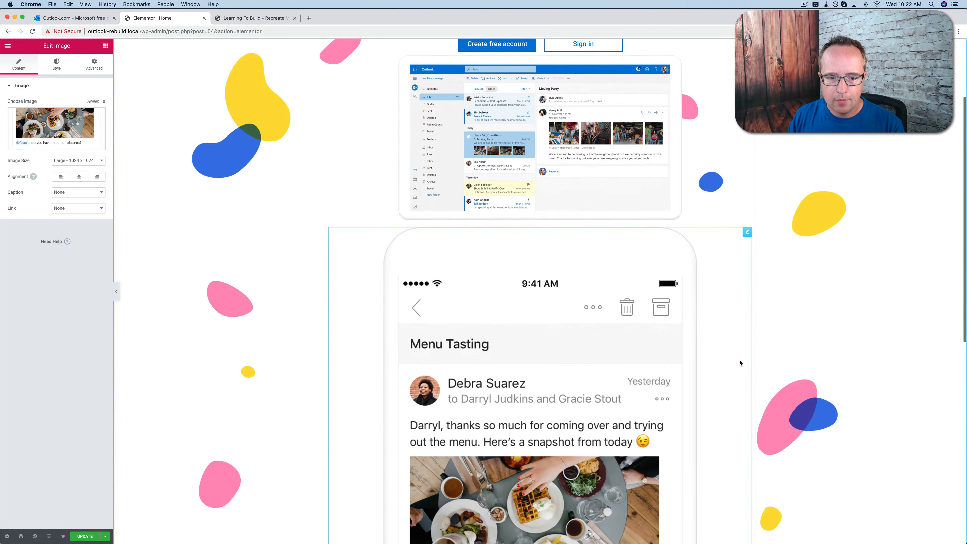
scroll(740, 363, up, 5)
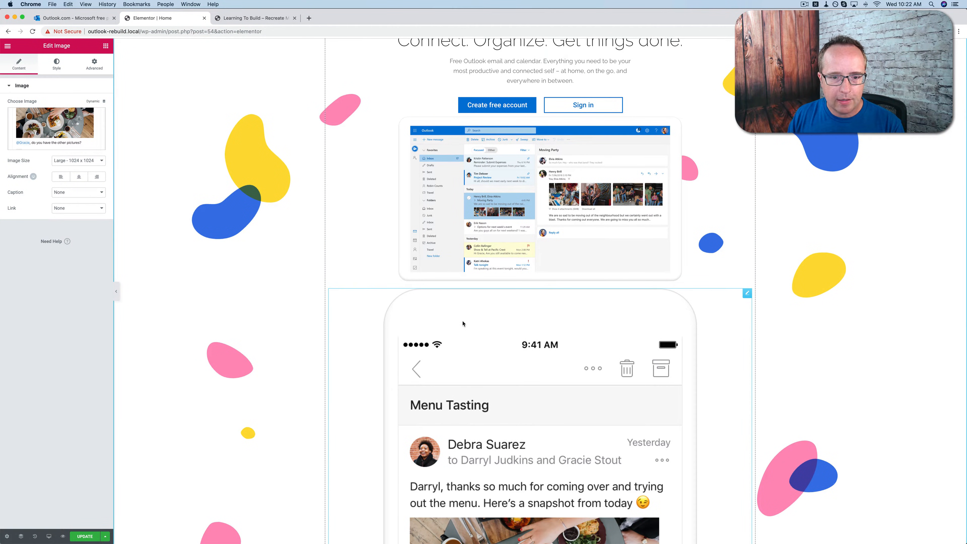
click(97, 176)
click(429, 157)
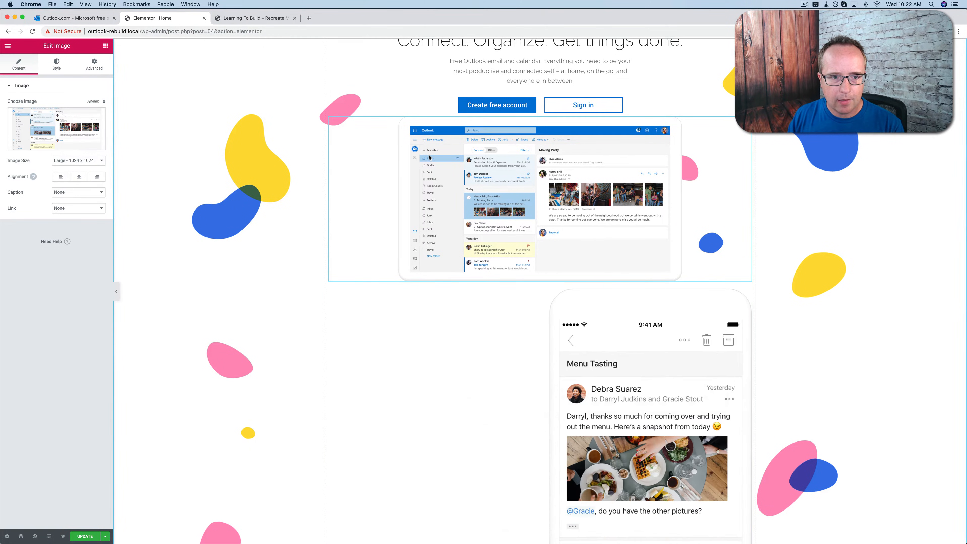
click(63, 177)
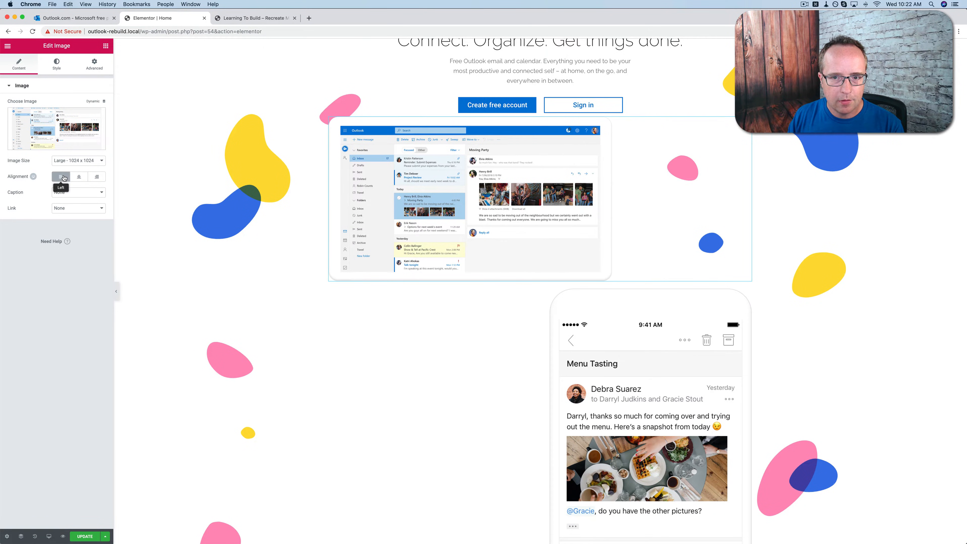
Try the Medium - 300 x 300 and Neve-blog - 930 x 620 image sizes on the phone image
click(718, 307)
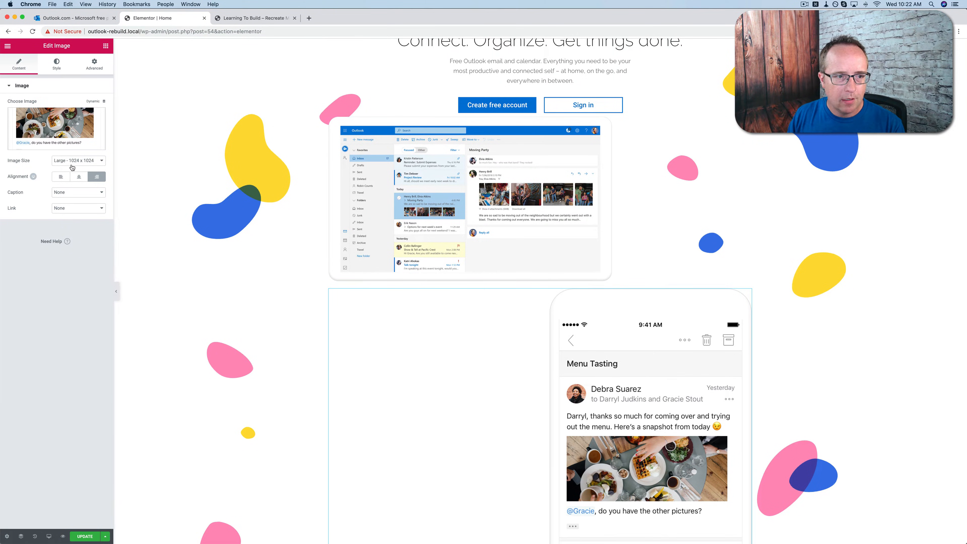
click(78, 161)
click(78, 147)
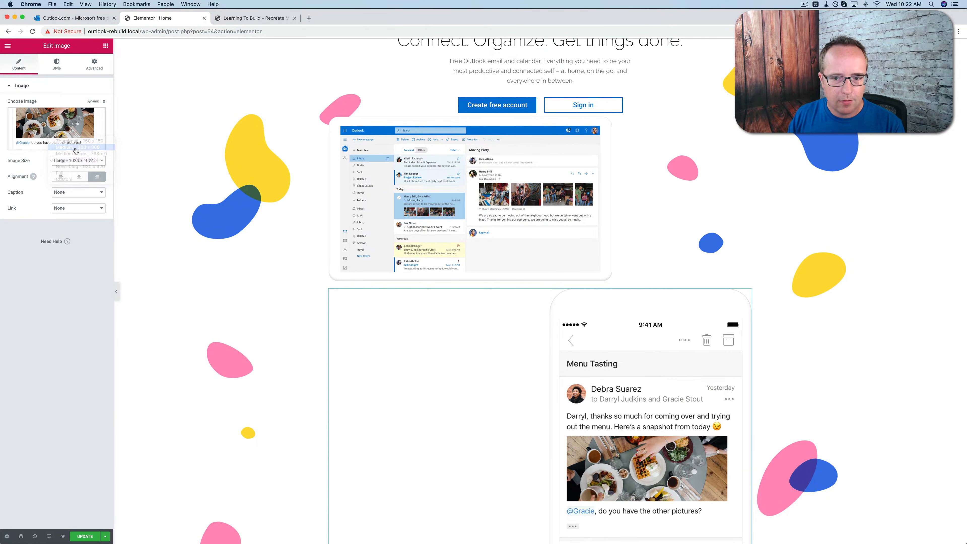
click(79, 160)
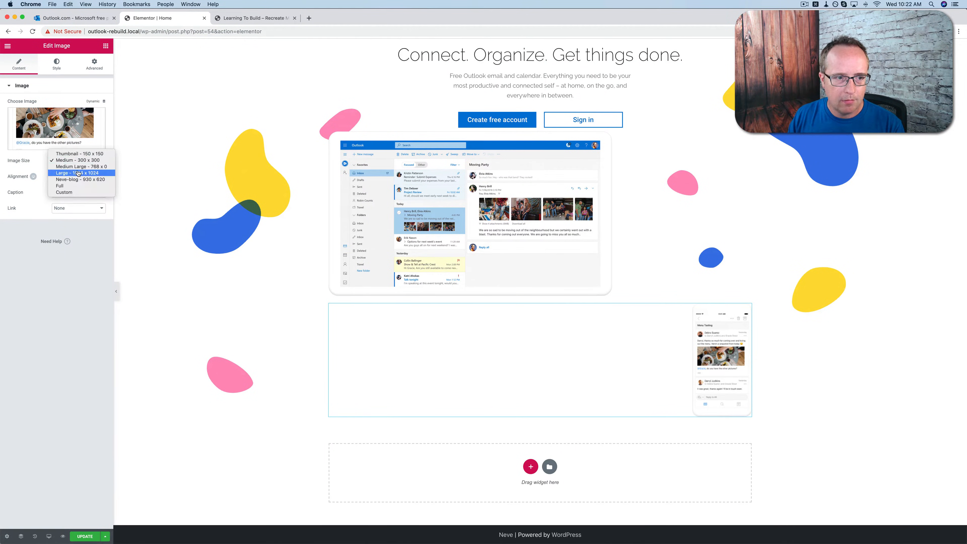
click(76, 179)
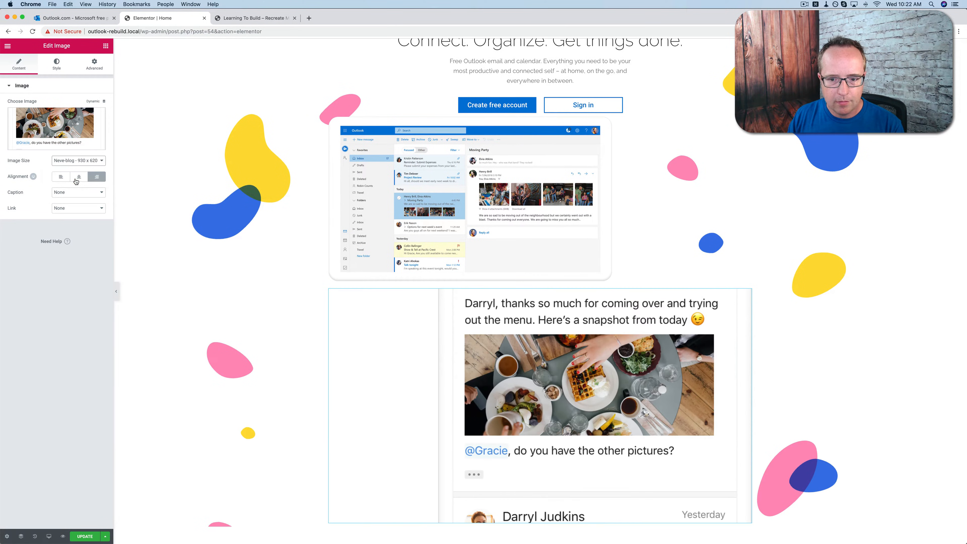
Give the phone image a custom size with a width of 300 and no fixed height, and apply it
click(78, 163)
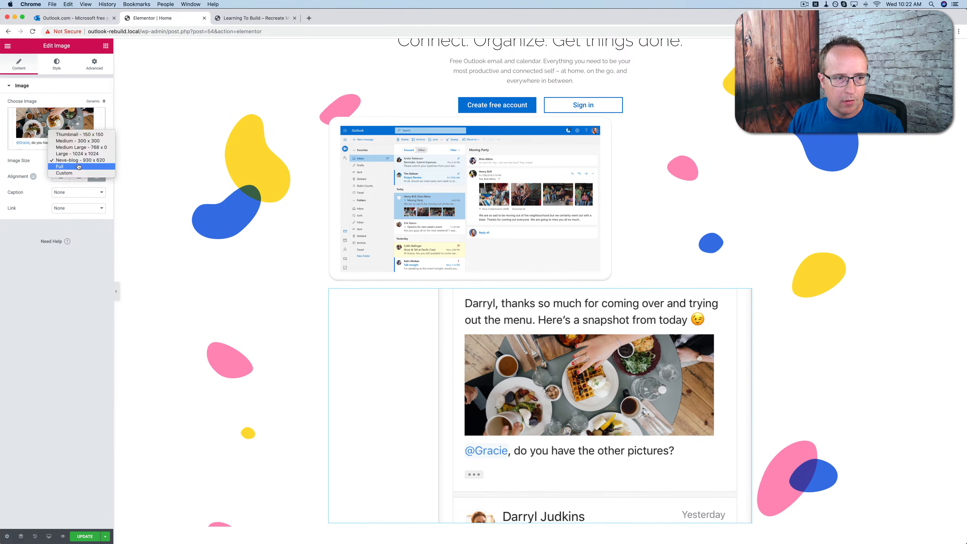
click(77, 173)
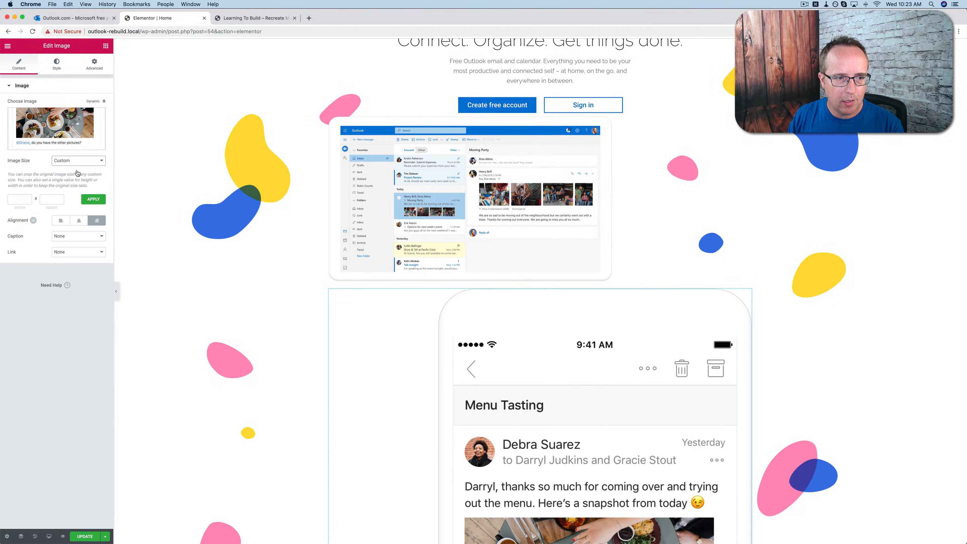
click(21, 198)
text(30)
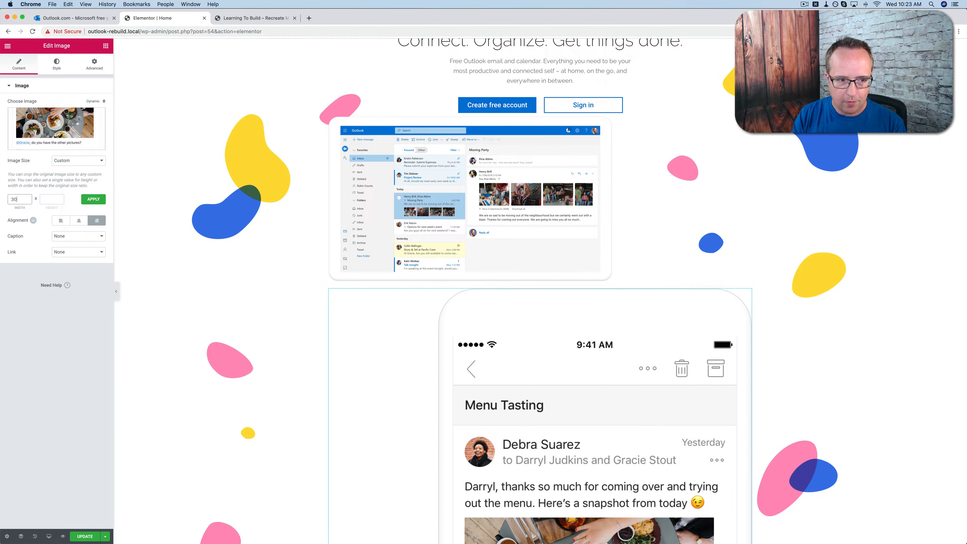
text(0)
key(Tab)
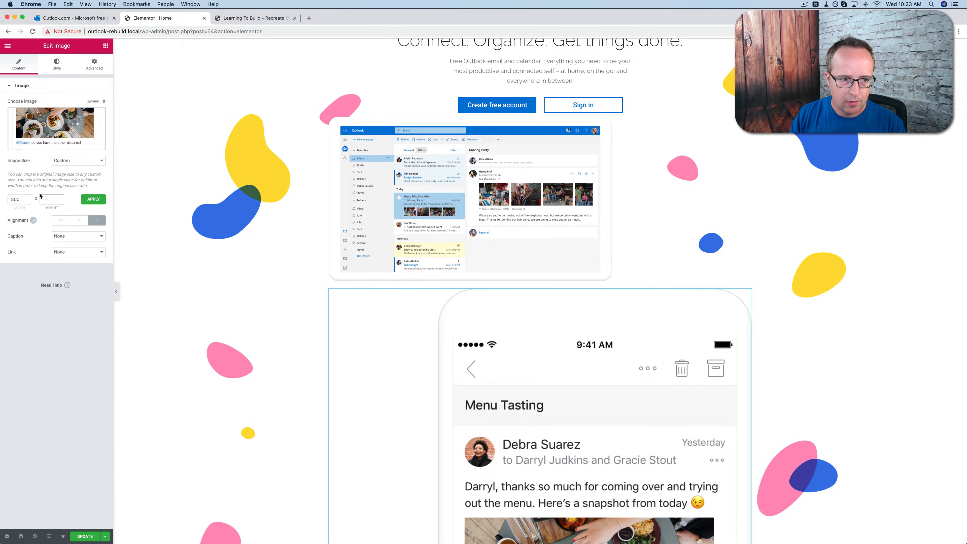
click(93, 199)
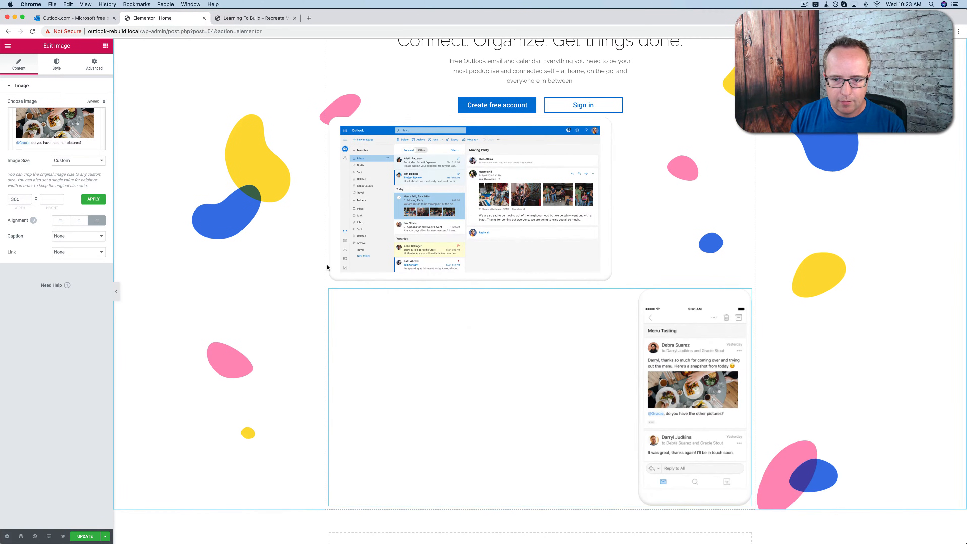
Compare the tablet and phone images with the original Outlook page and review the size options for the tablet image
click(80, 13)
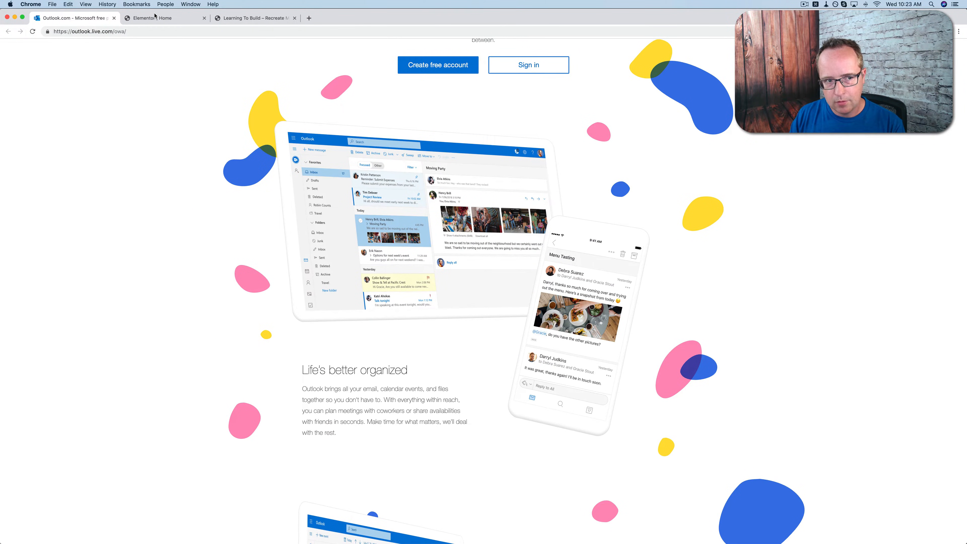
click(164, 19)
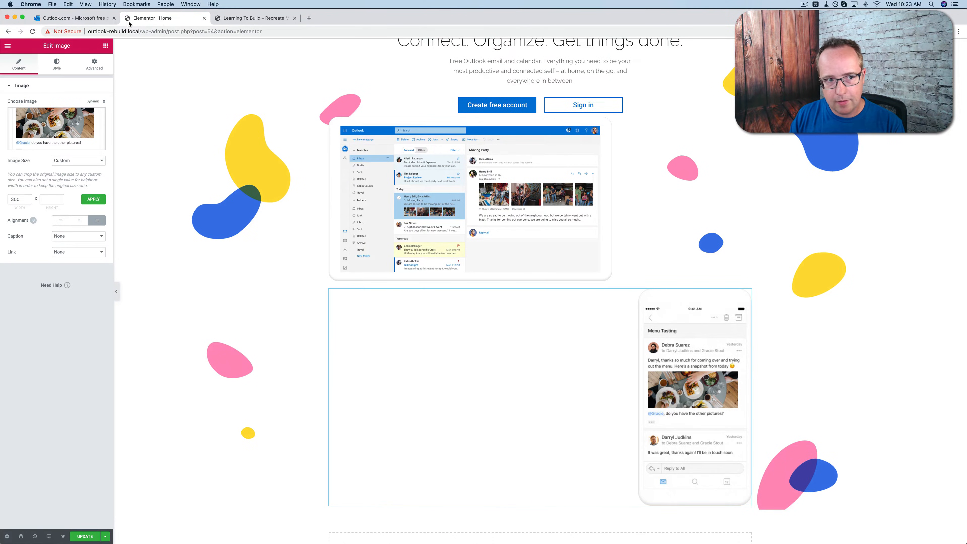
click(74, 18)
click(153, 18)
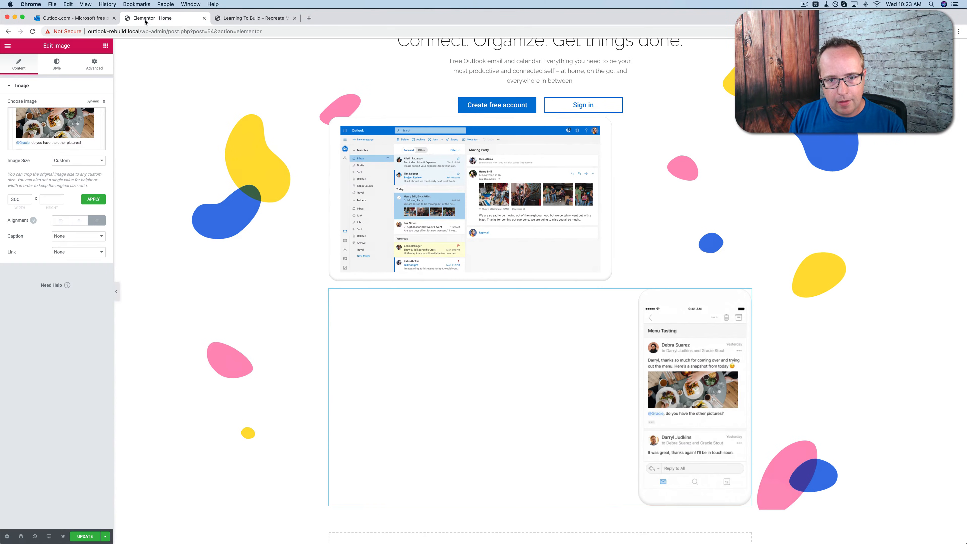
click(384, 144)
click(98, 163)
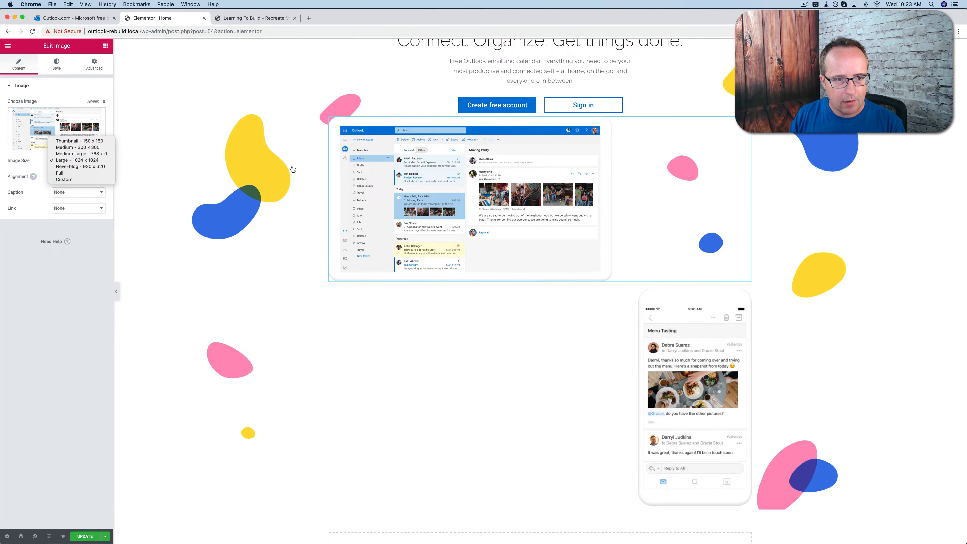
click(406, 180)
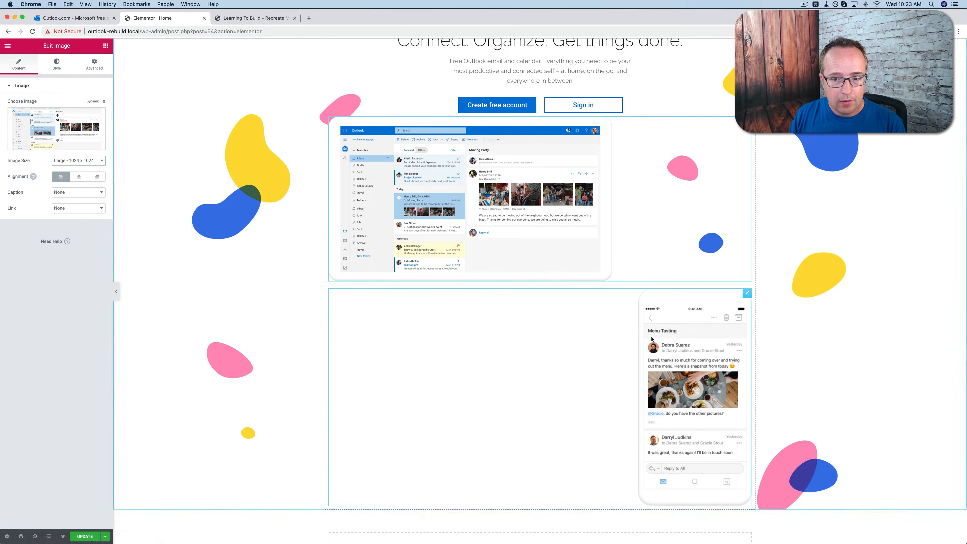
Unlink the phone image's margin values and set its top margin to -234 to raise it beside the tablet
click(752, 296)
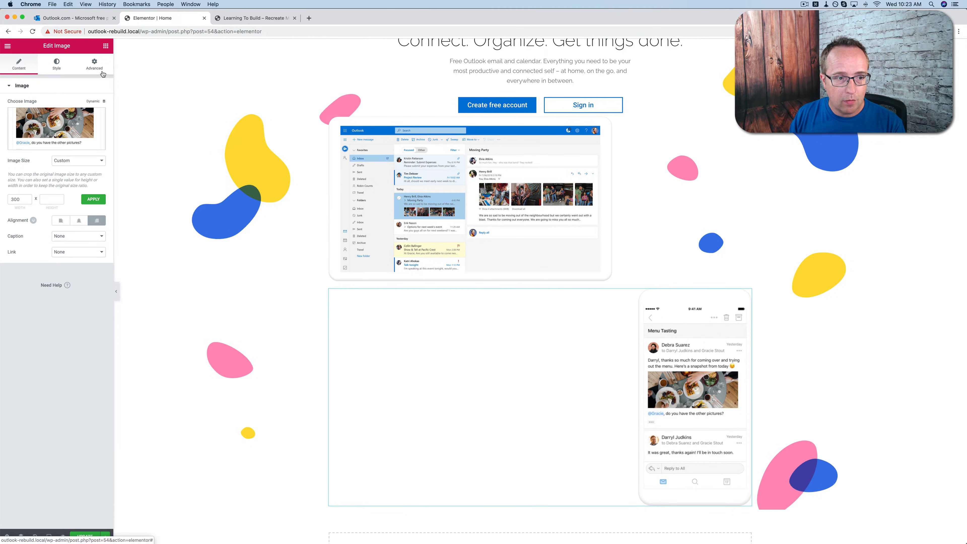
click(95, 67)
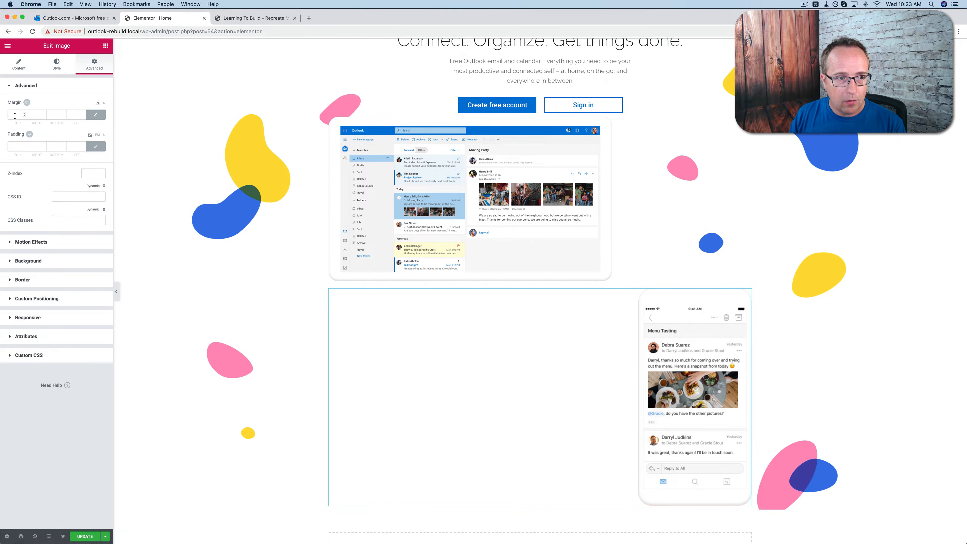
click(95, 116)
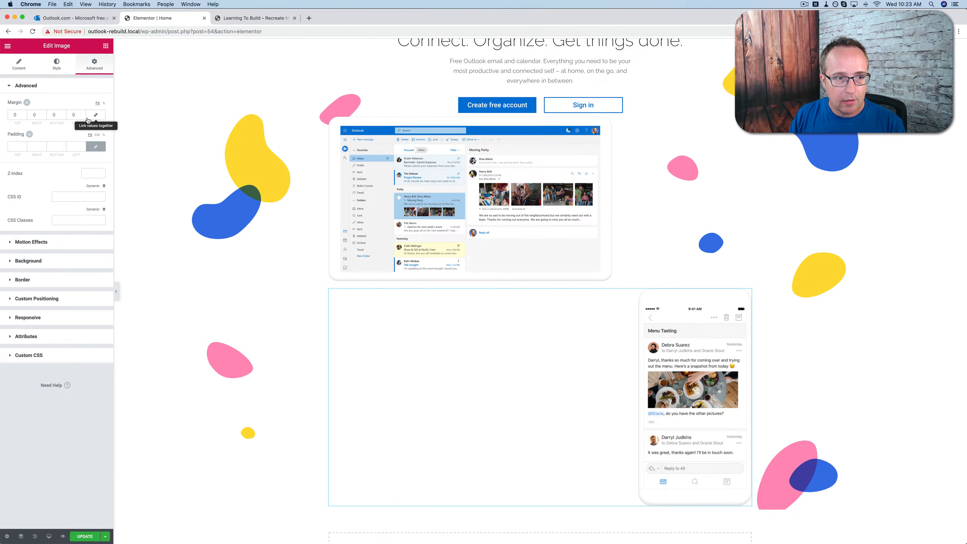
click(23, 116)
click(24, 117)
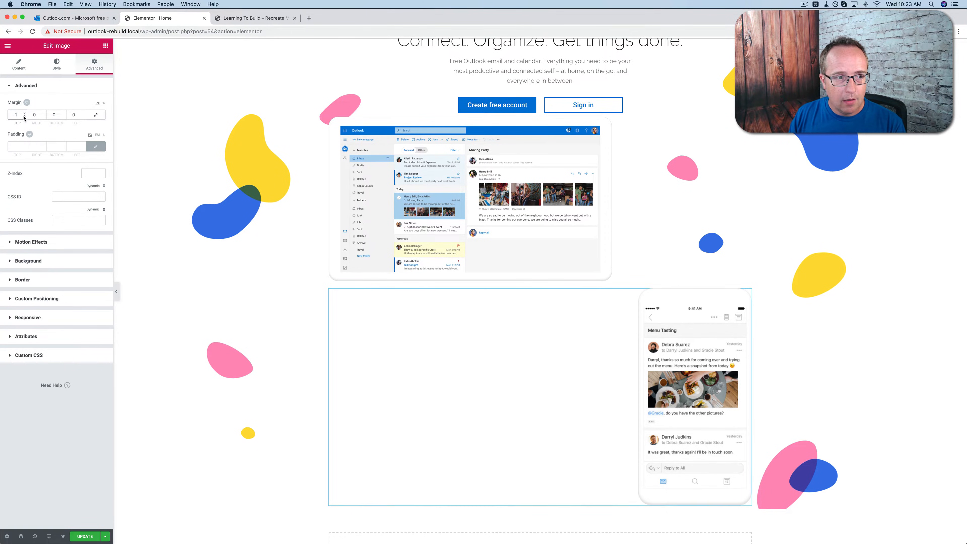
click(24, 117)
click(23, 116)
click(23, 116)
click(23, 116)
click(23, 117)
click(24, 116)
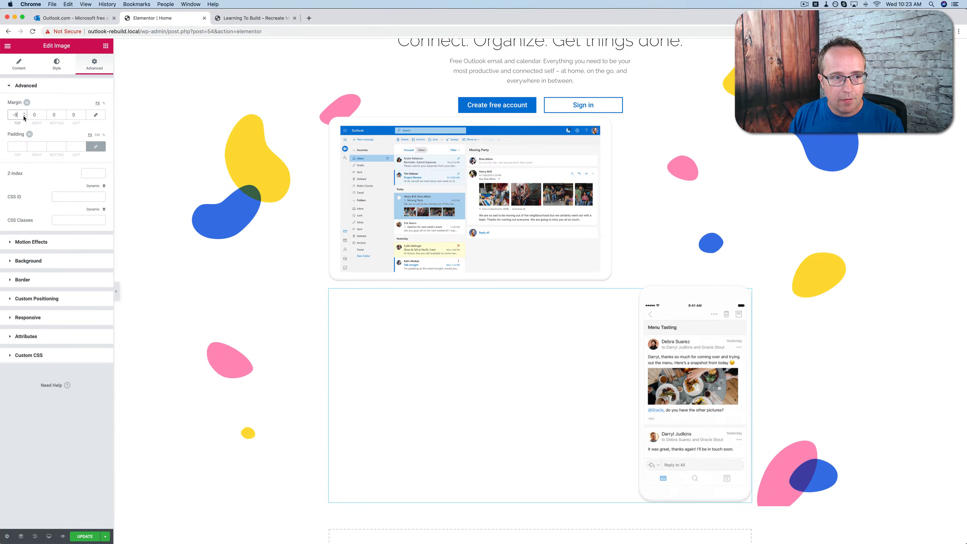
click(24, 117)
click(24, 117)
click(23, 117)
drag(24, 117, 23, 117)
Check the phone's position on the original Outlook page and set the phone image's right margin to 146
click(89, 18)
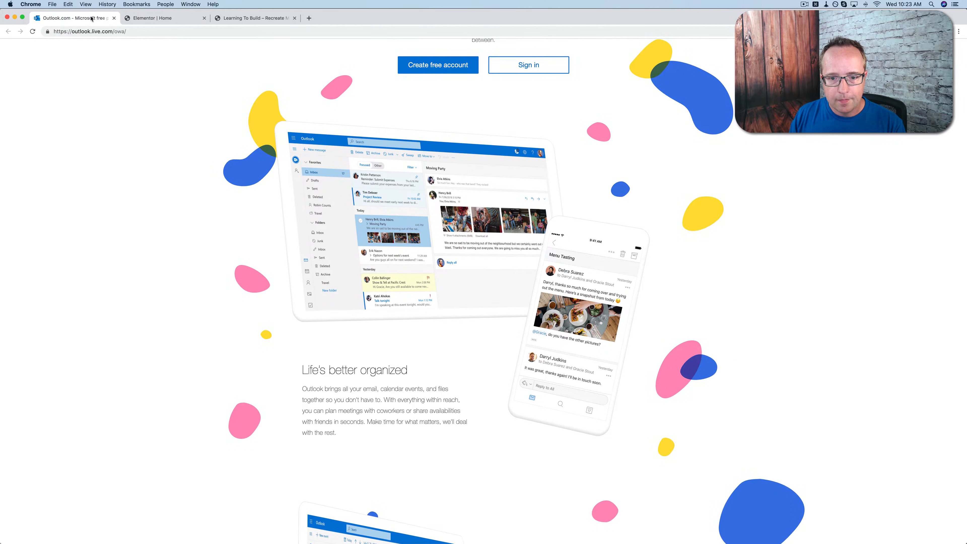
click(135, 19)
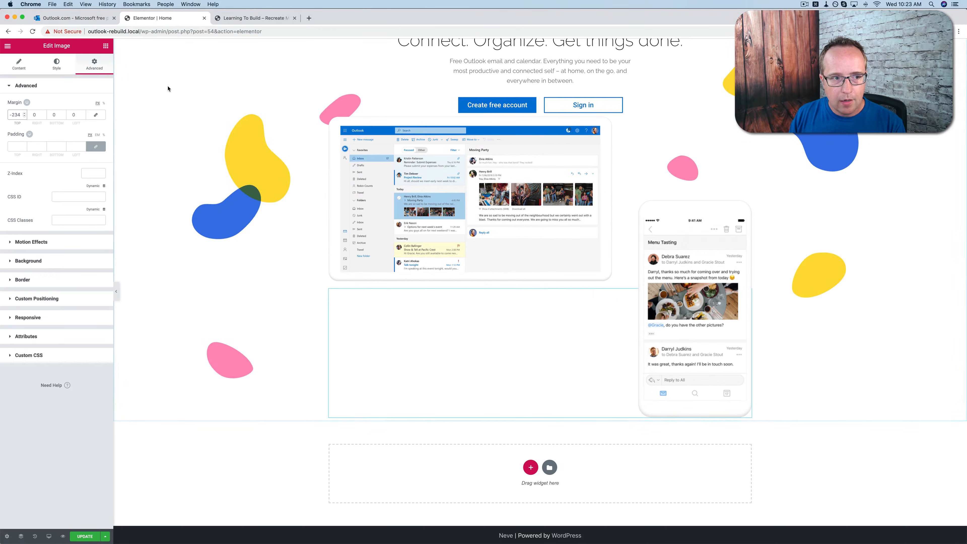
click(44, 115)
drag(44, 115, 44, 115)
Enable mouse effects on the tablet image and activate its 3D Tilt effect
click(453, 131)
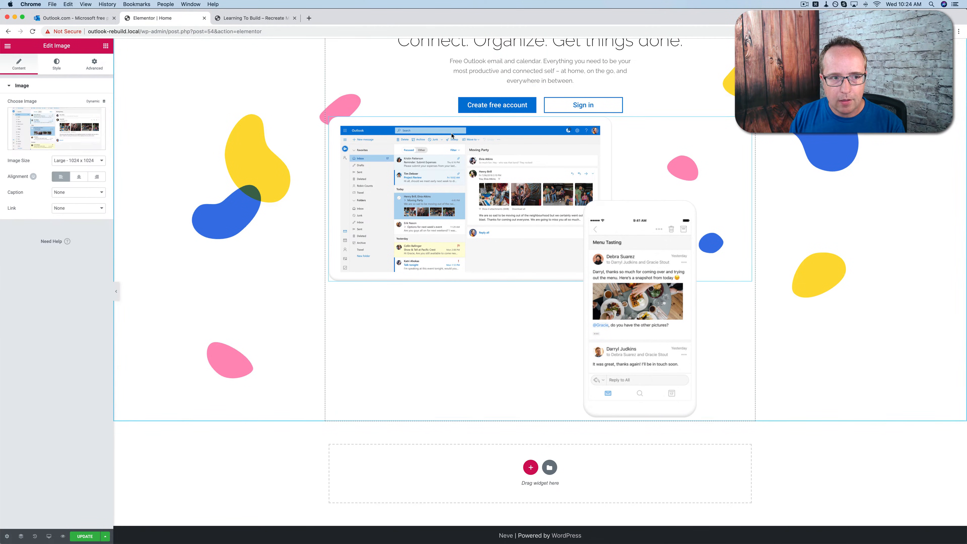
click(95, 65)
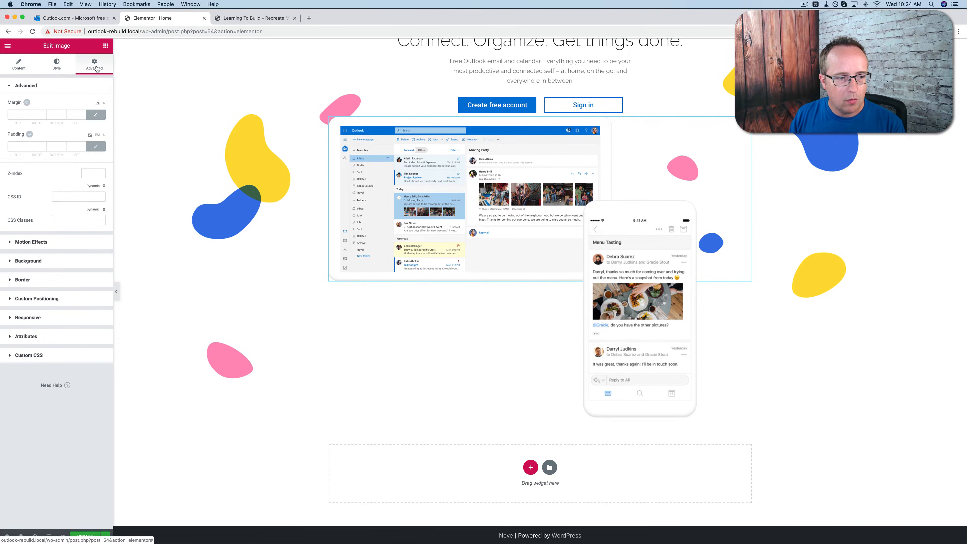
click(19, 243)
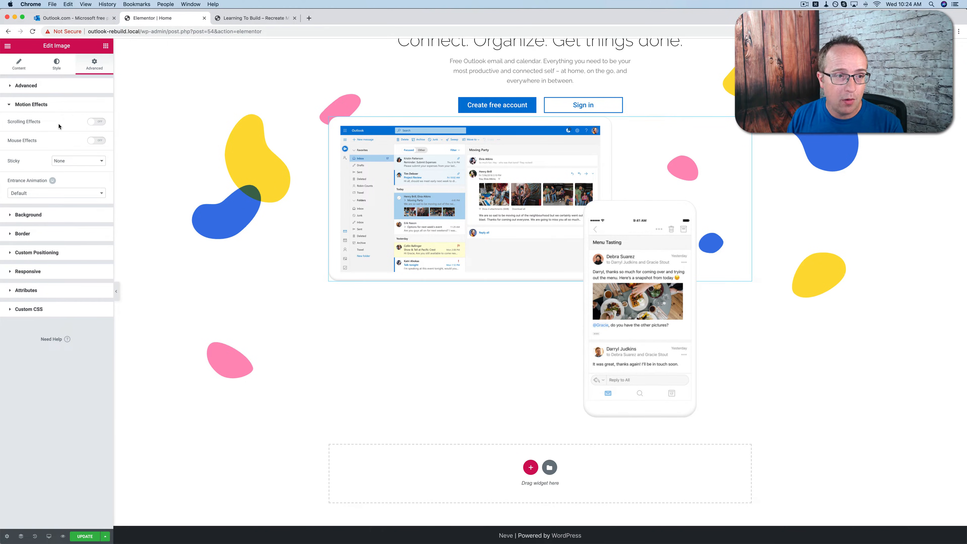
click(96, 141)
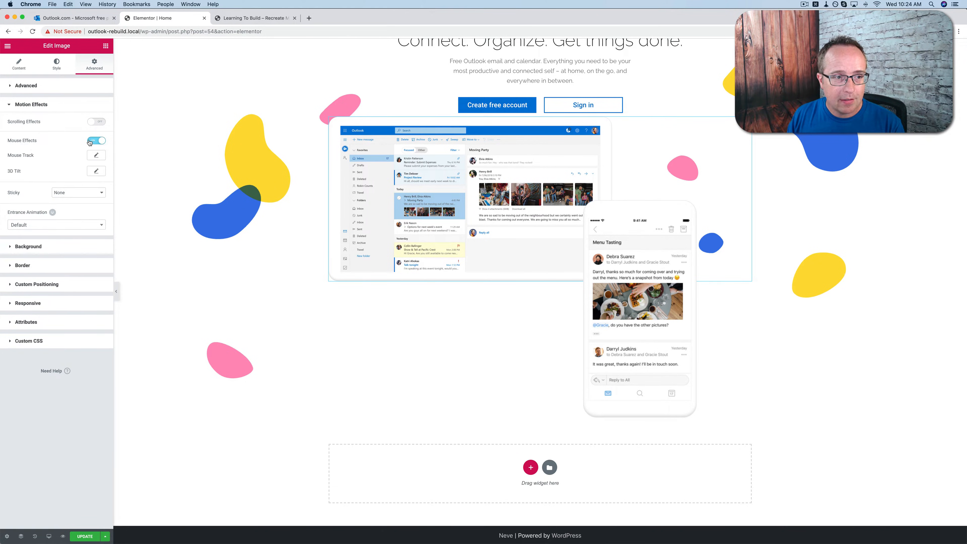
click(94, 172)
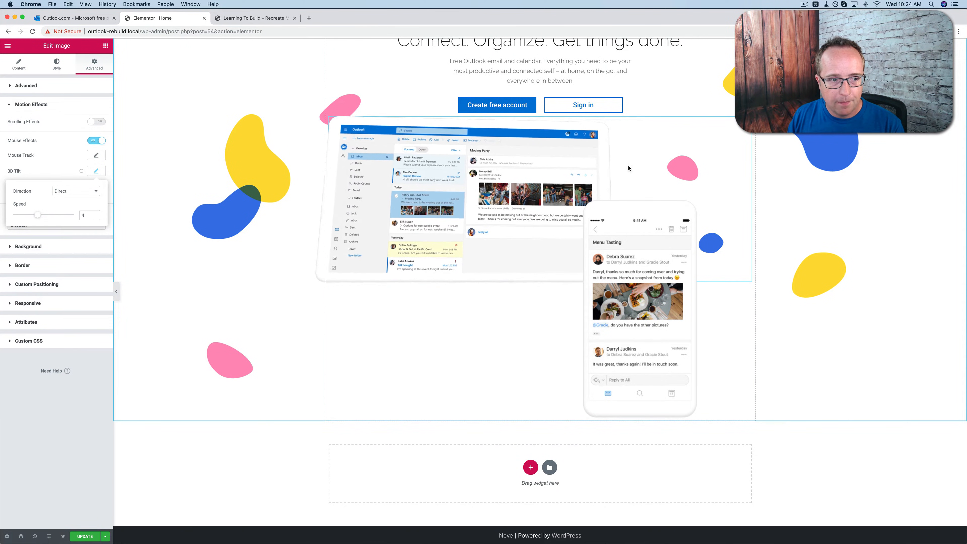
Try both the Direct and Opposite directions for the tablet image's 3D tilt and settle on Opposite
click(91, 194)
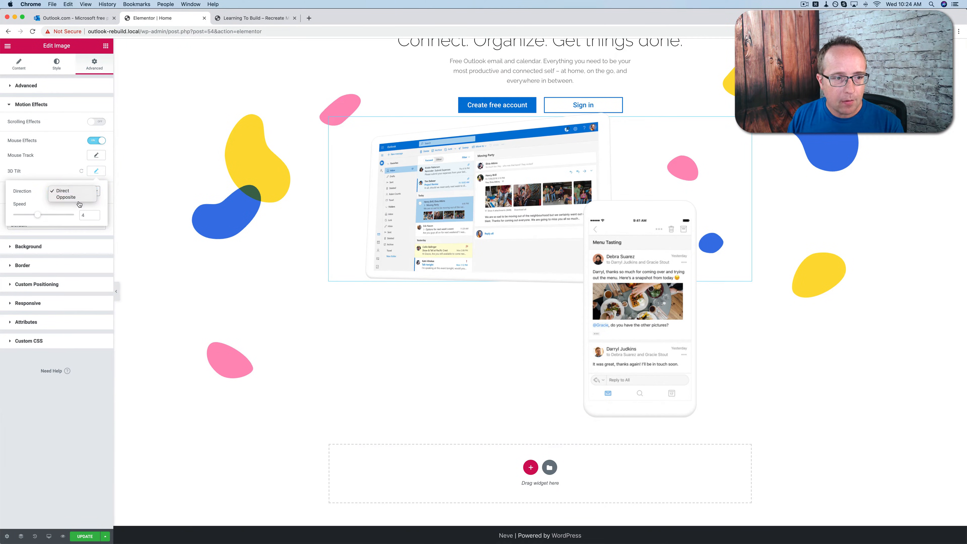
click(82, 200)
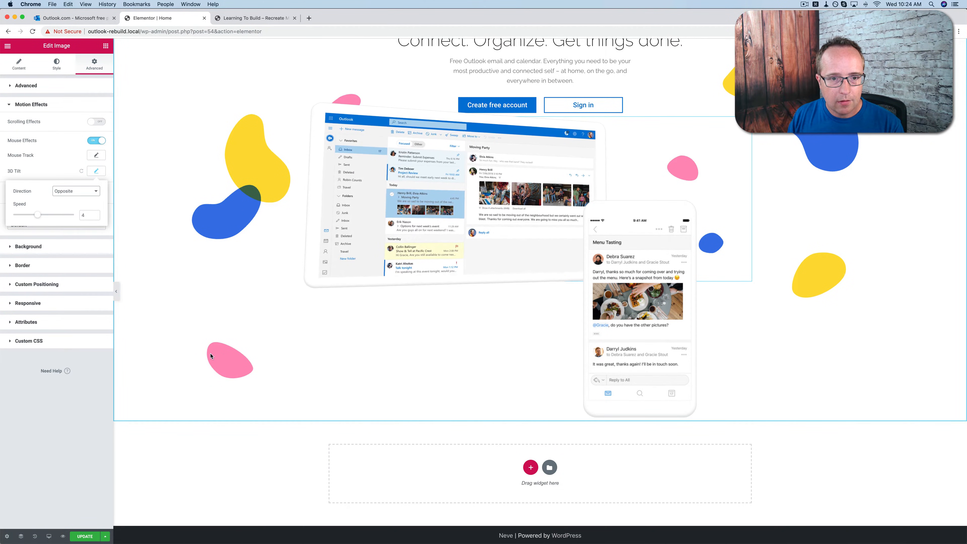
click(84, 193)
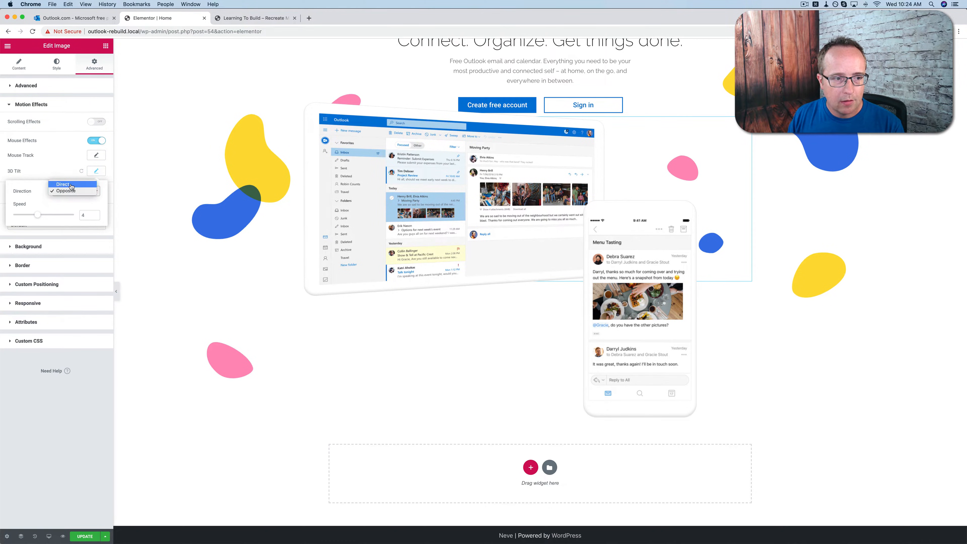
click(72, 184)
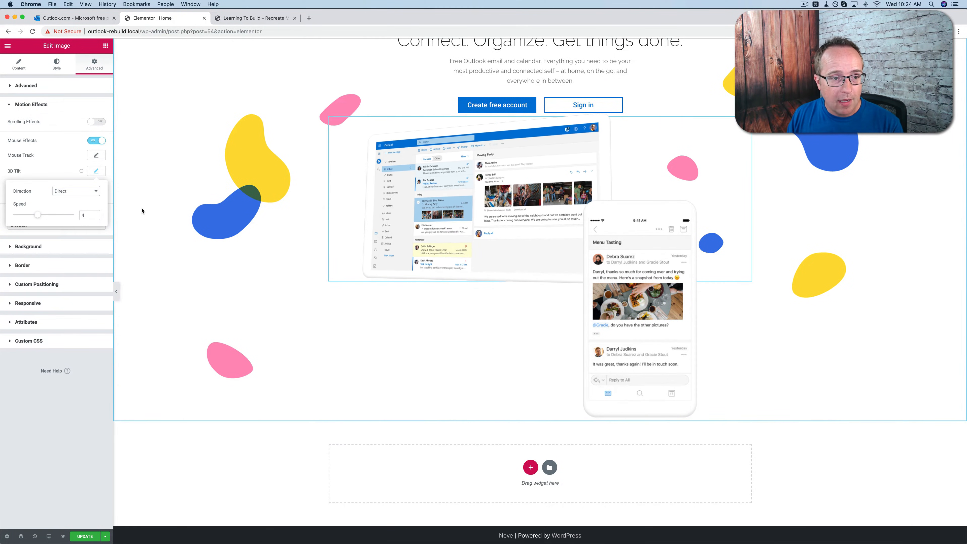
click(76, 191)
click(68, 199)
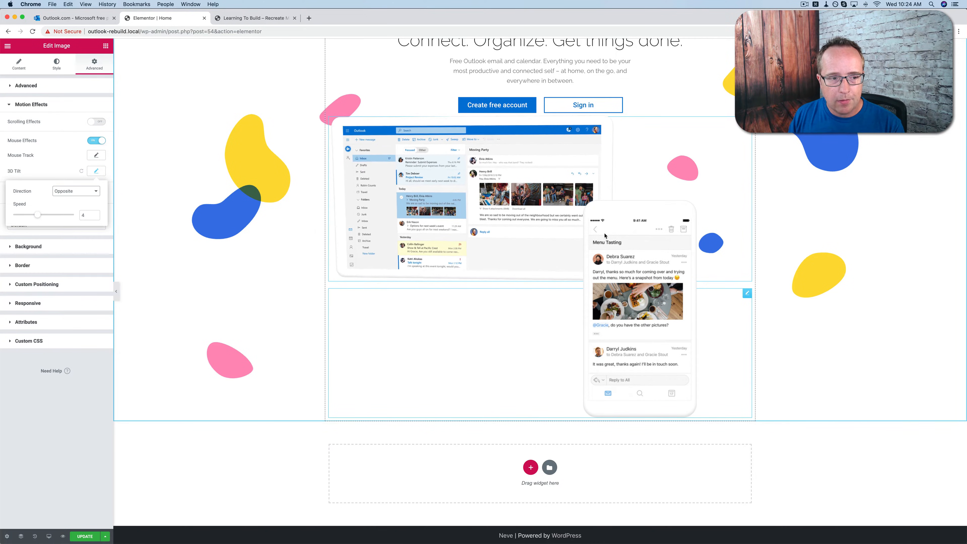
click(100, 173)
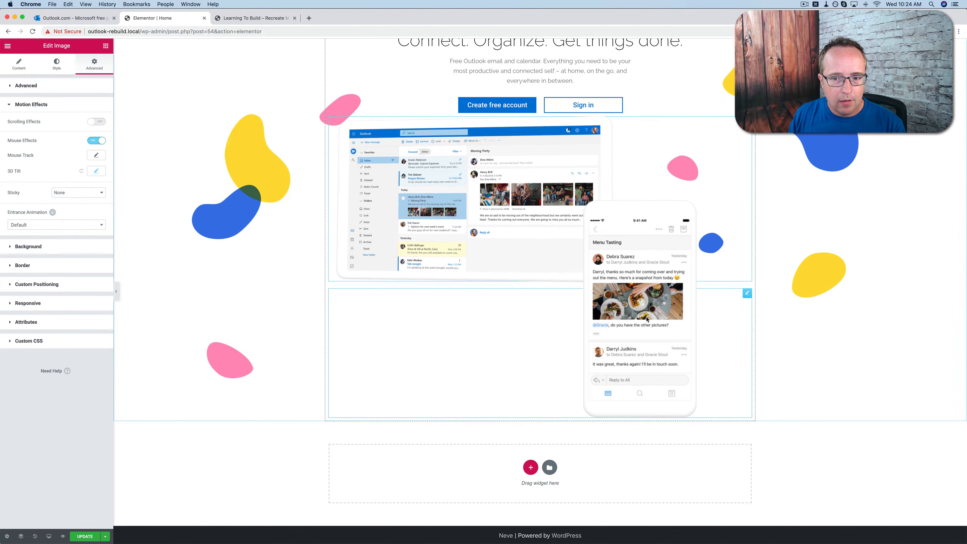
Enable mouse effects on the phone image and give it a 3D tilt with Direct direction and speed 3
click(684, 234)
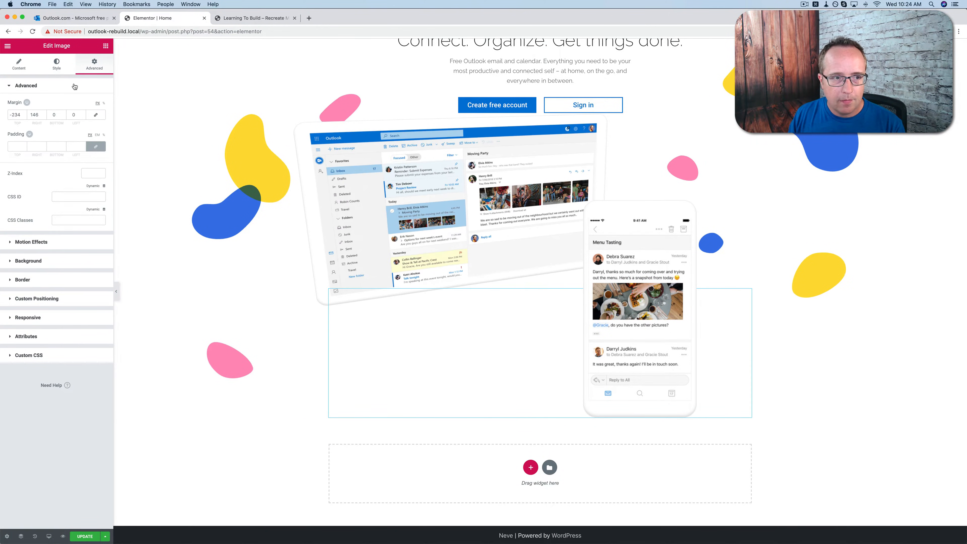
click(61, 242)
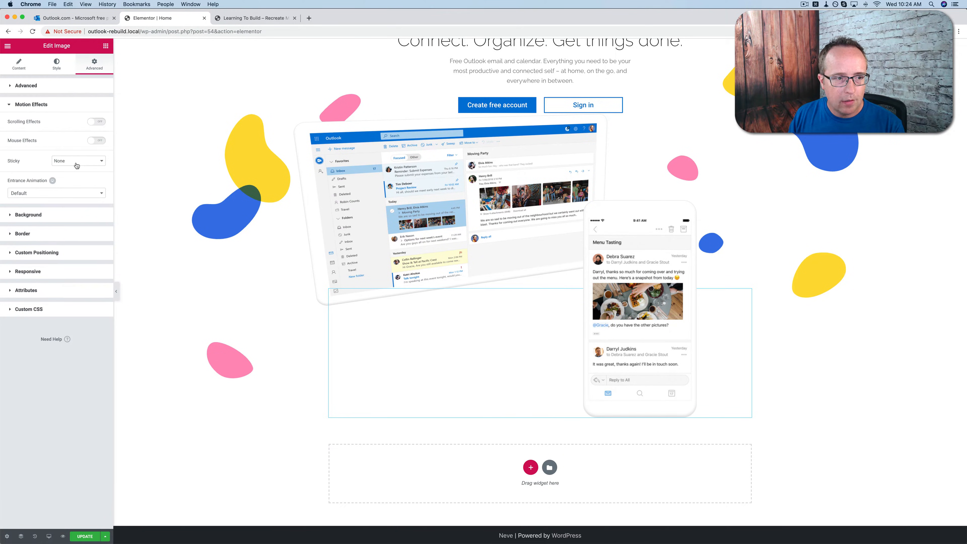
click(95, 140)
click(98, 172)
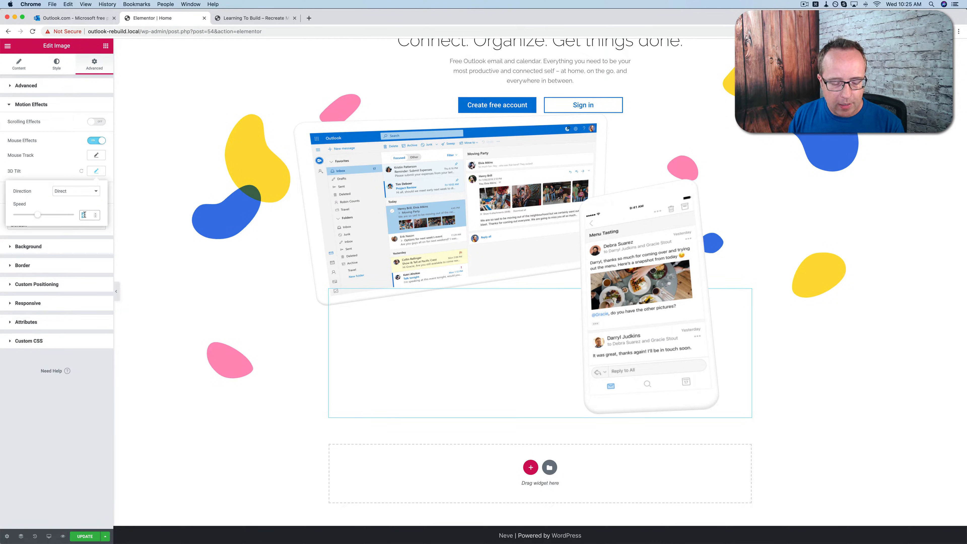
text(3)
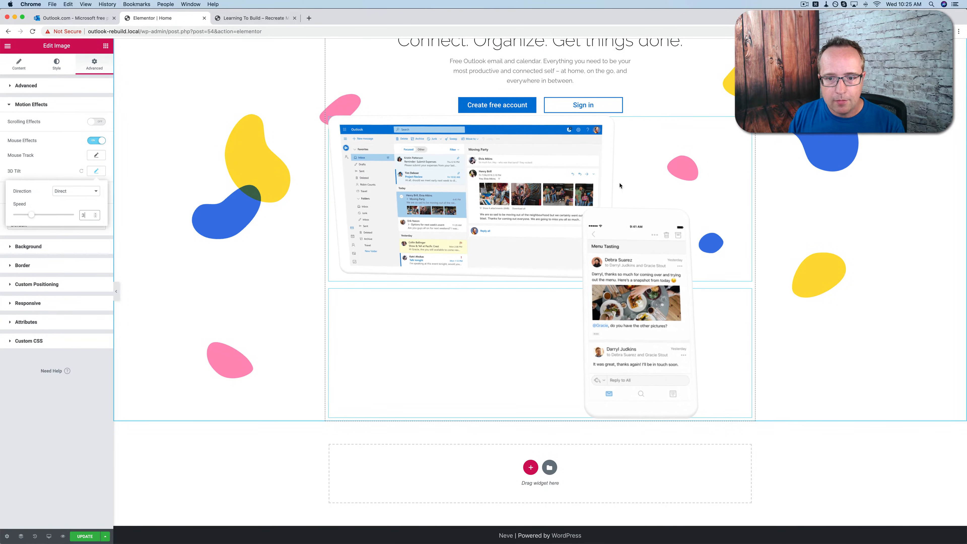
click(282, 186)
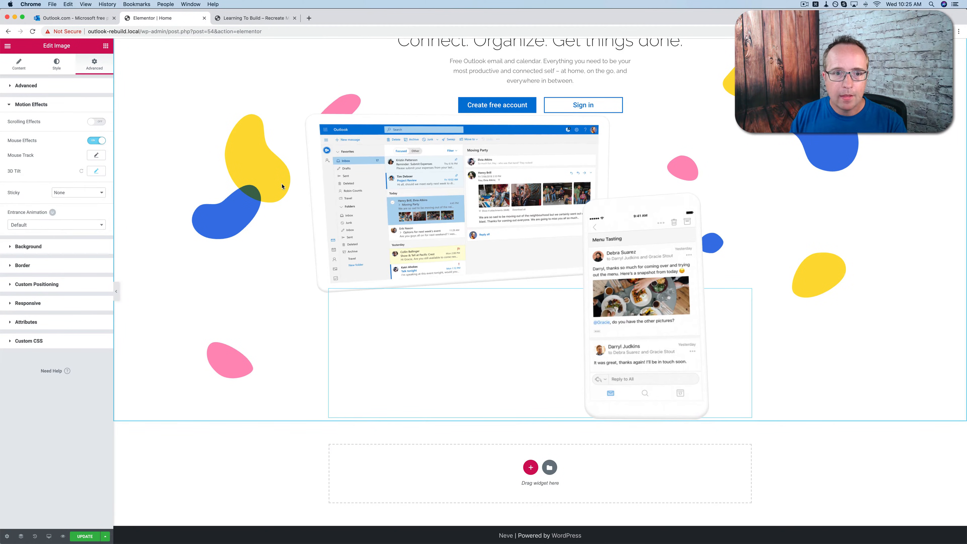
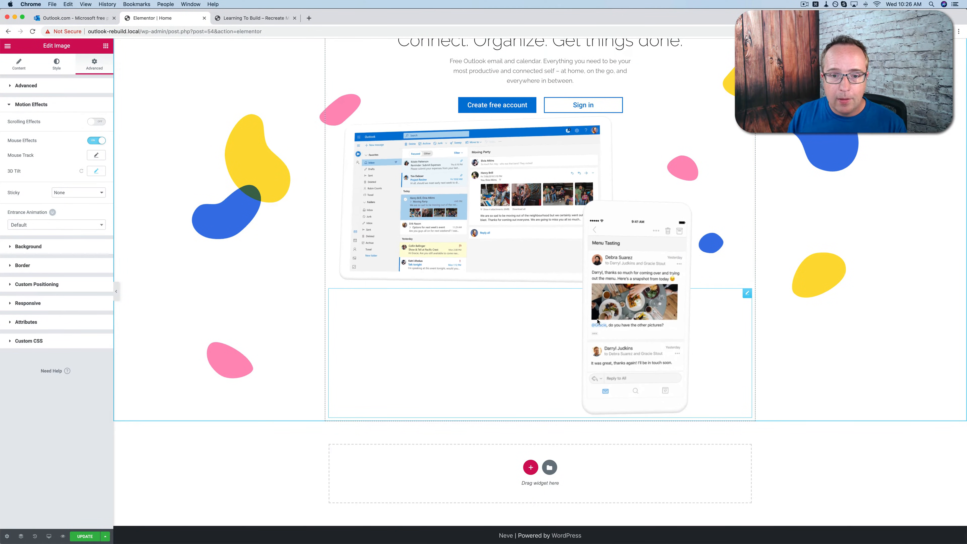
Copy the "Life's better organized" heading text from the original Outlook page and inspect its hero heading and paragraph
click(86, 23)
scroll(244, 314, down, 5)
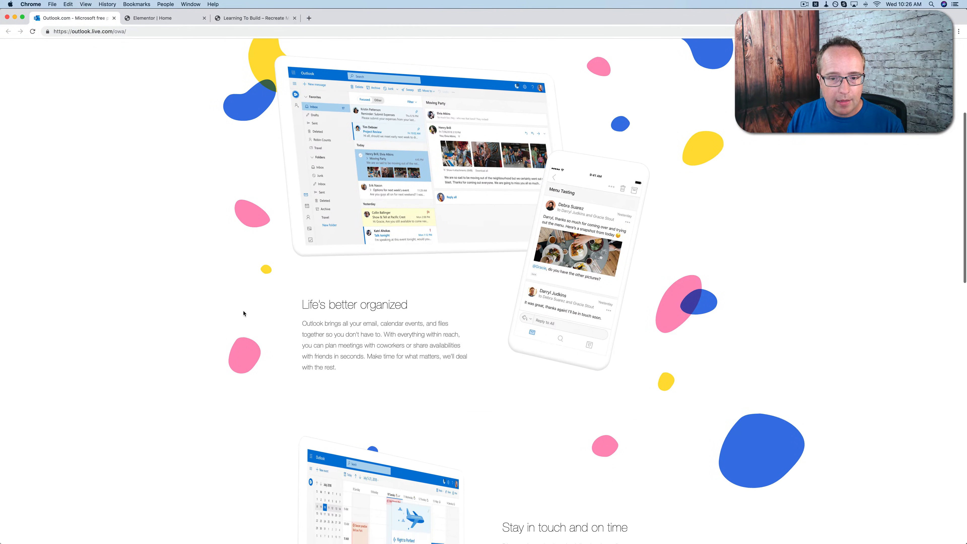
drag(301, 285, 397, 285)
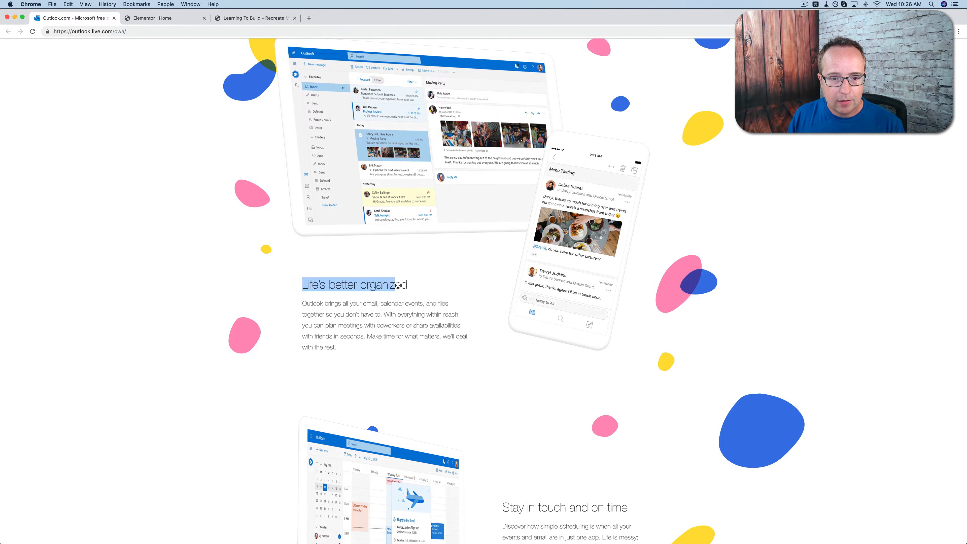
right_click(389, 285)
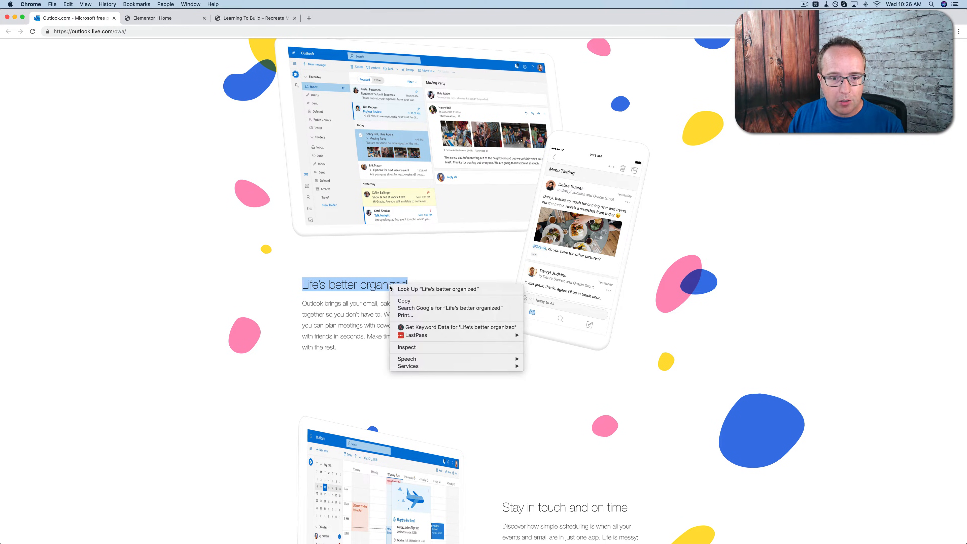
click(407, 304)
scroll(369, 322, up, 9)
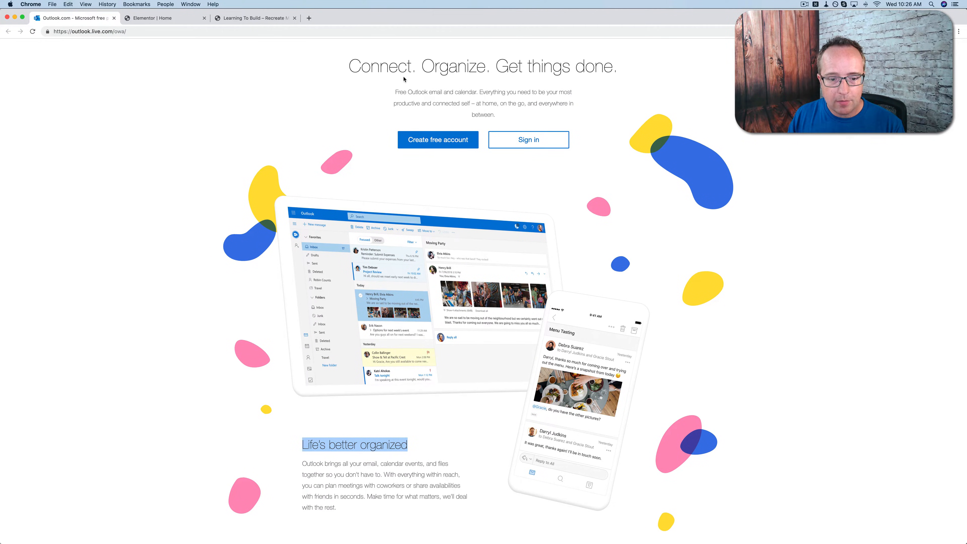
drag(349, 64, 601, 65)
drag(496, 113, 389, 92)
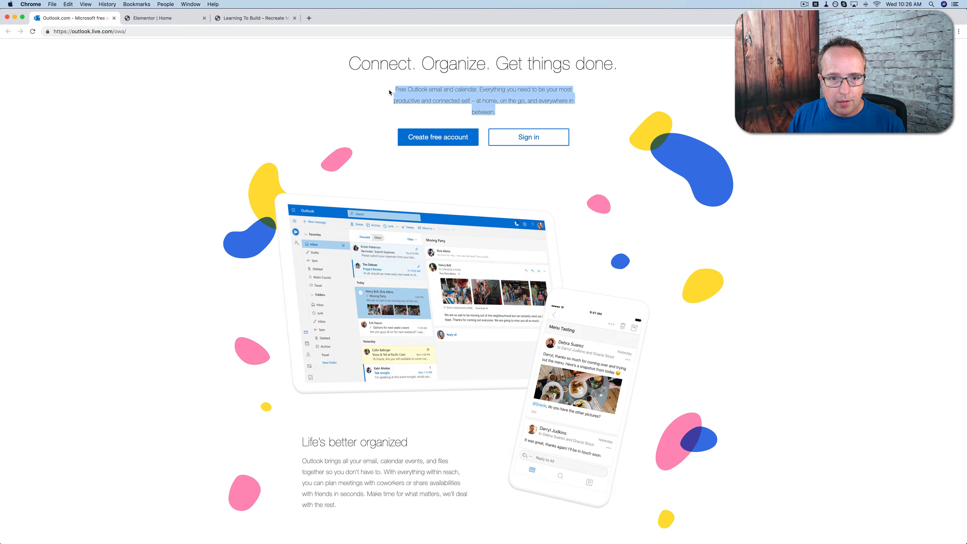
scroll(438, 99, down, 1)
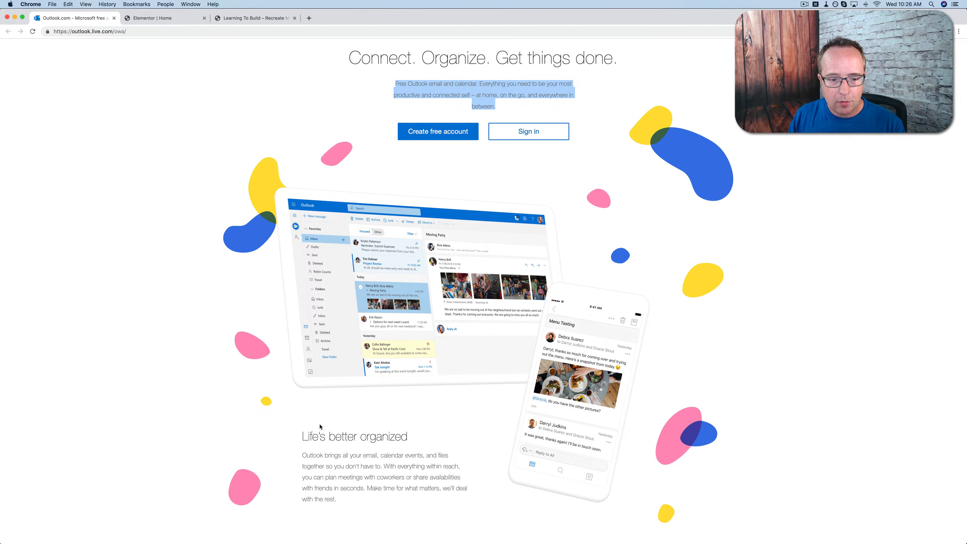
Switch to the Elementor page and try to copy the hero heading into the column area below the tablet image
click(166, 18)
scroll(712, 101, up, 2)
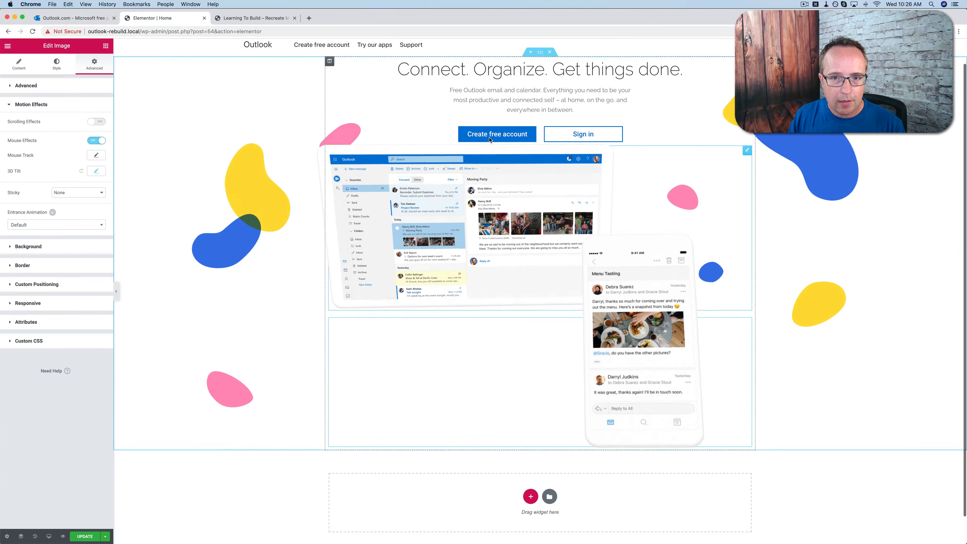
right_click(749, 85)
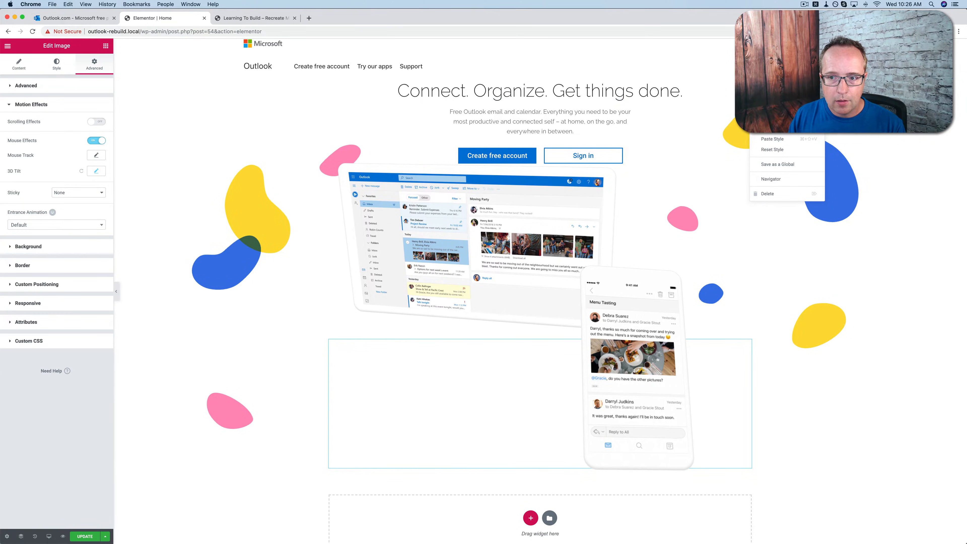
click(764, 117)
scroll(477, 283, down, 2)
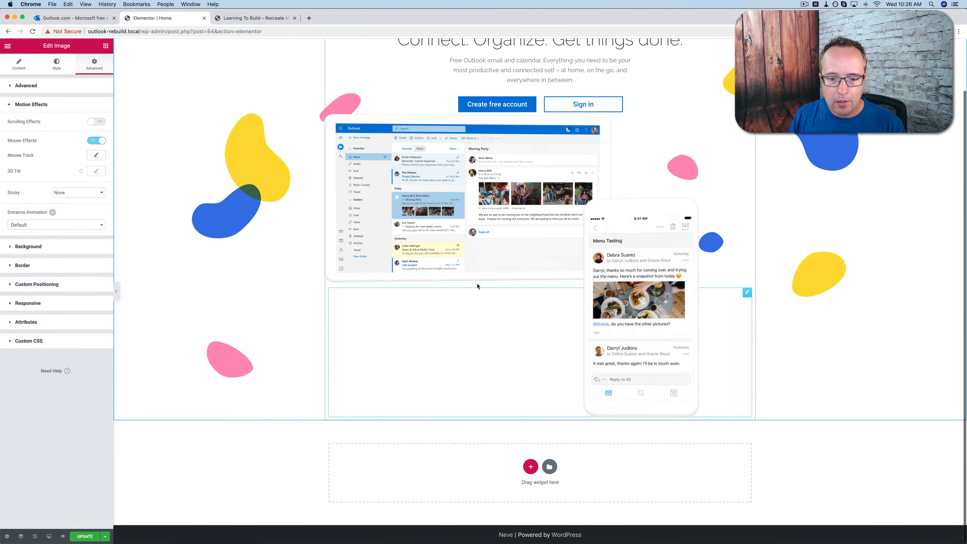
right_click(467, 419)
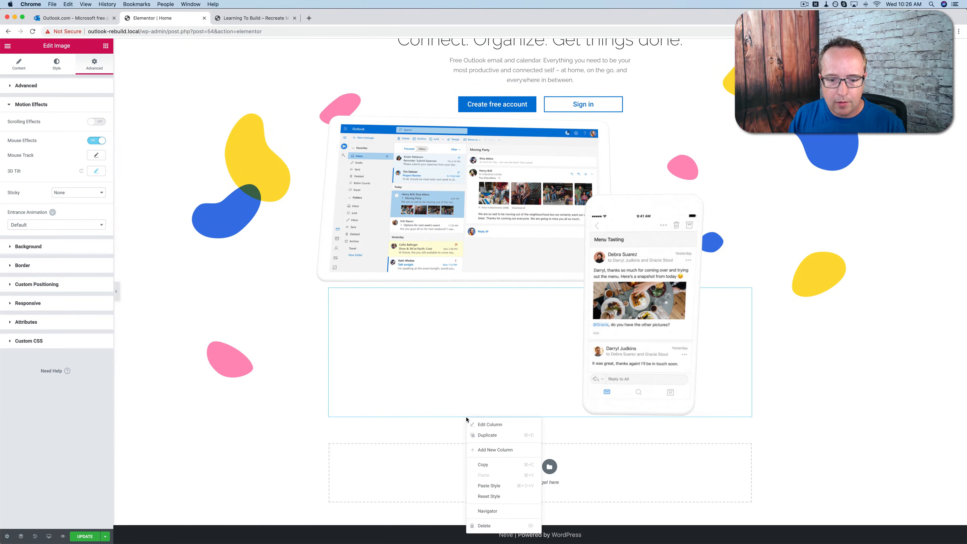
click(483, 464)
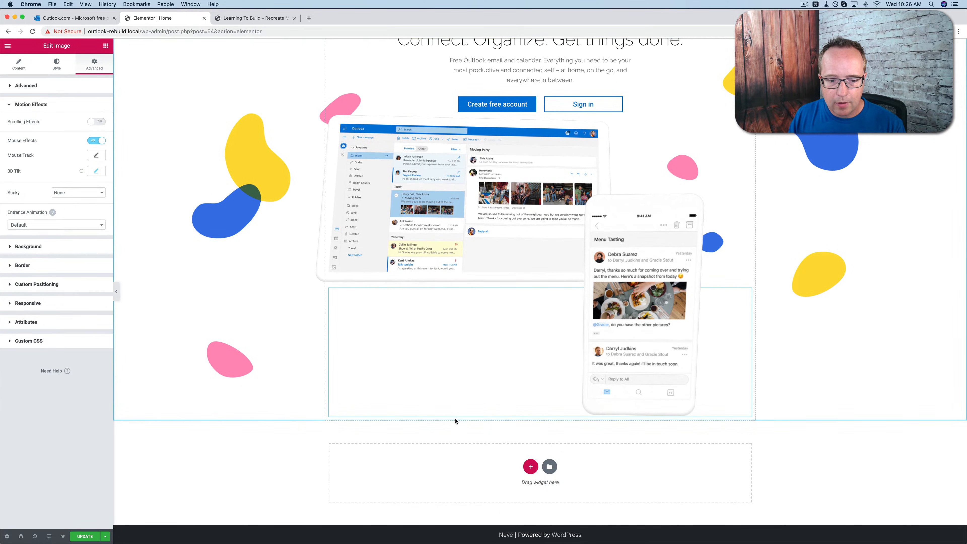
right_click(456, 419)
click(438, 435)
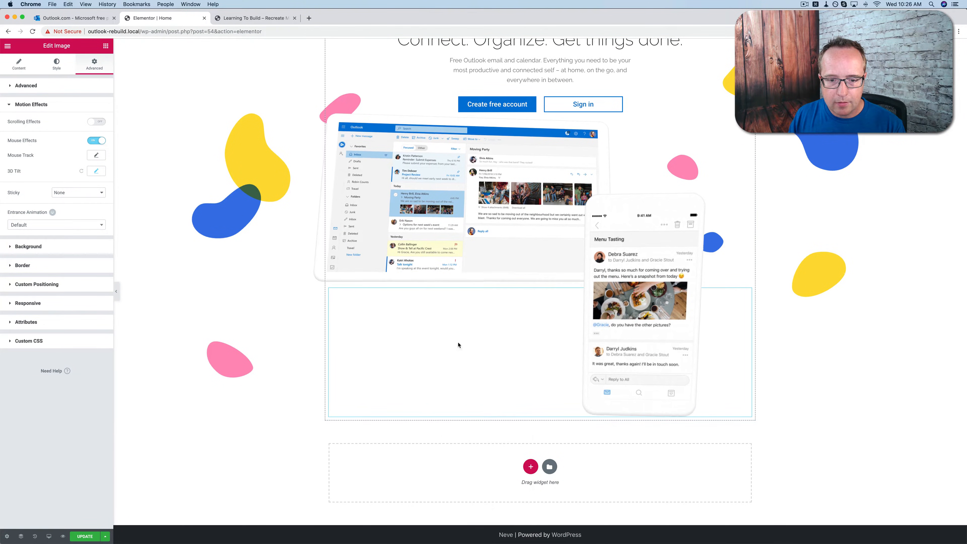
Duplicate the "Connect. Organize. Get things done." heading and move the copy below the tablet and phone images
scroll(677, 67, up, 2)
right_click(745, 69)
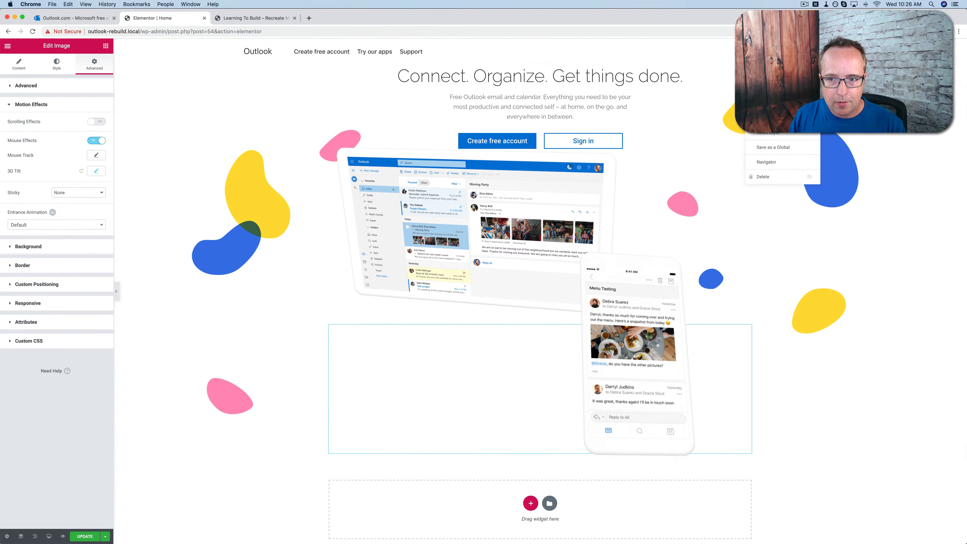
click(767, 84)
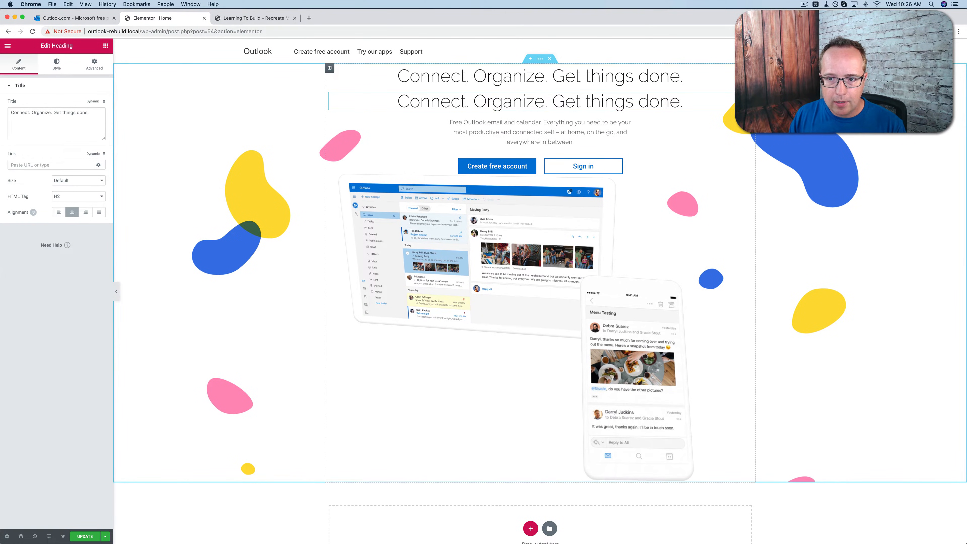
drag(747, 95, 702, 454)
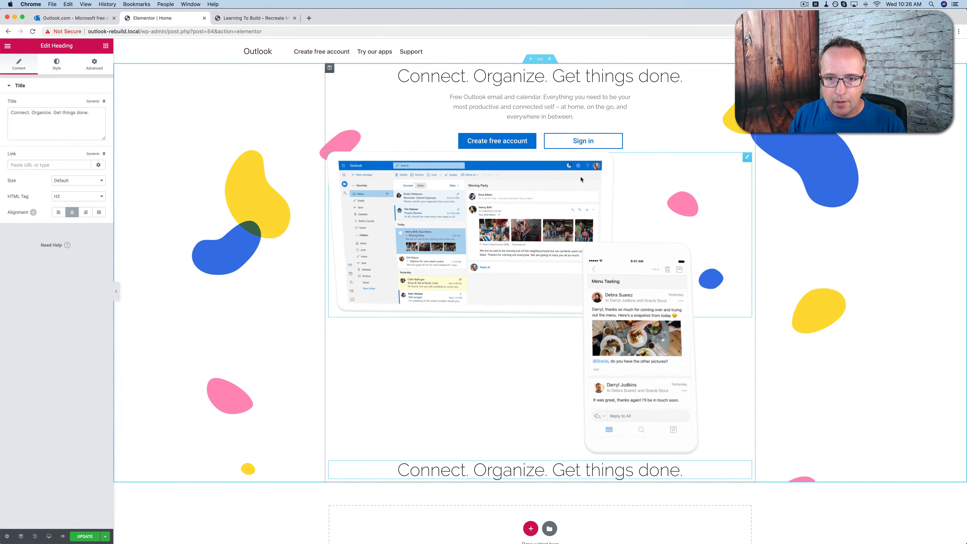
Duplicate the hero paragraph and move the copy directly beneath the duplicated heading below the images
right_click(747, 96)
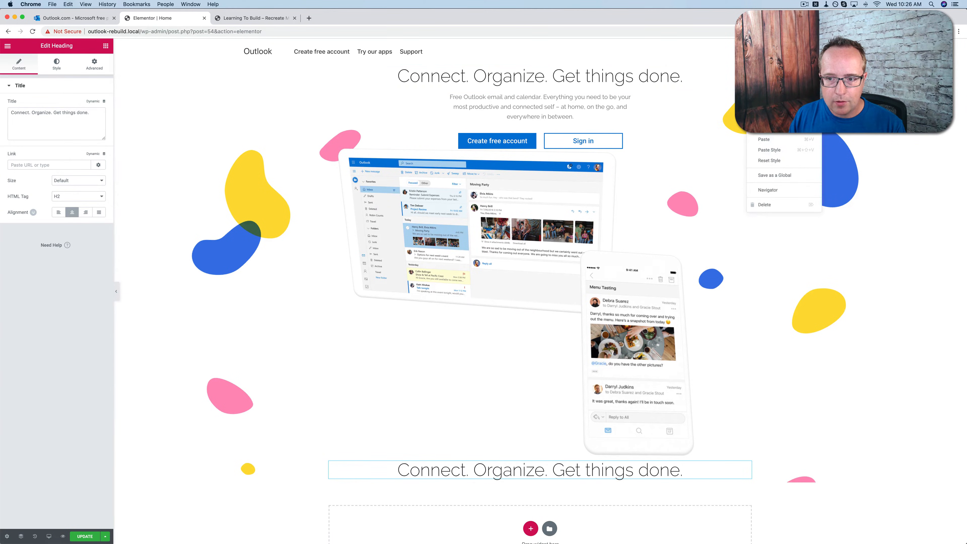
click(765, 114)
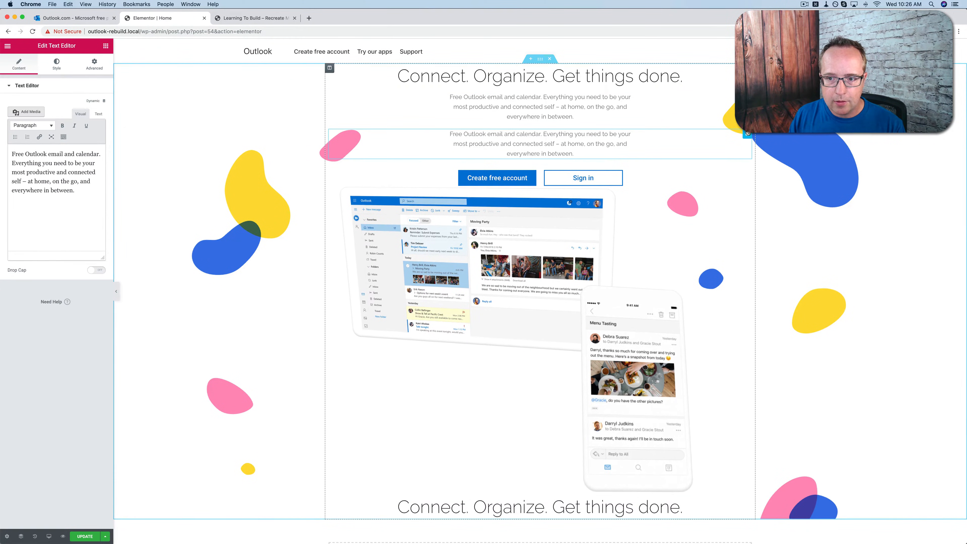
drag(748, 134, 704, 467)
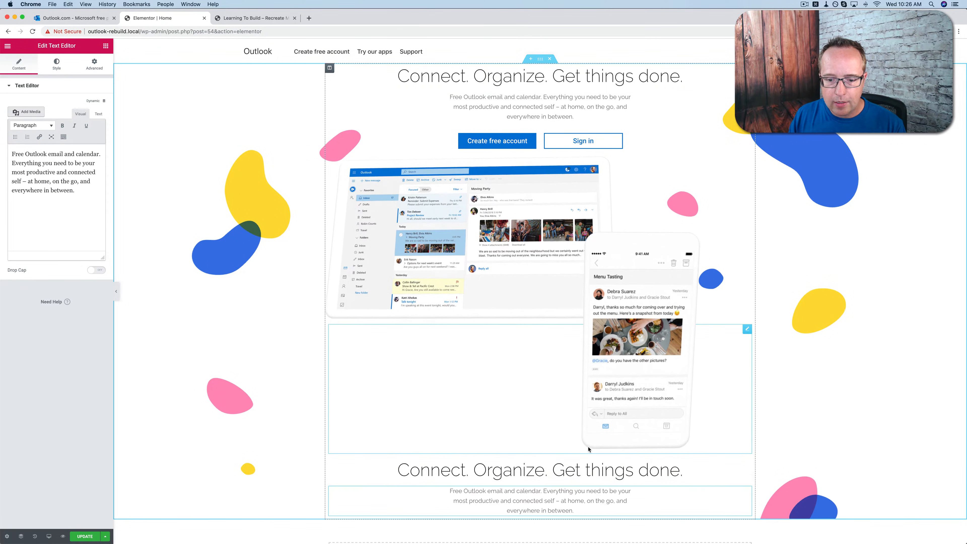
Replace the duplicated heading's text with the copied "Life's better organized"
scroll(575, 388, down, 3)
click(574, 376)
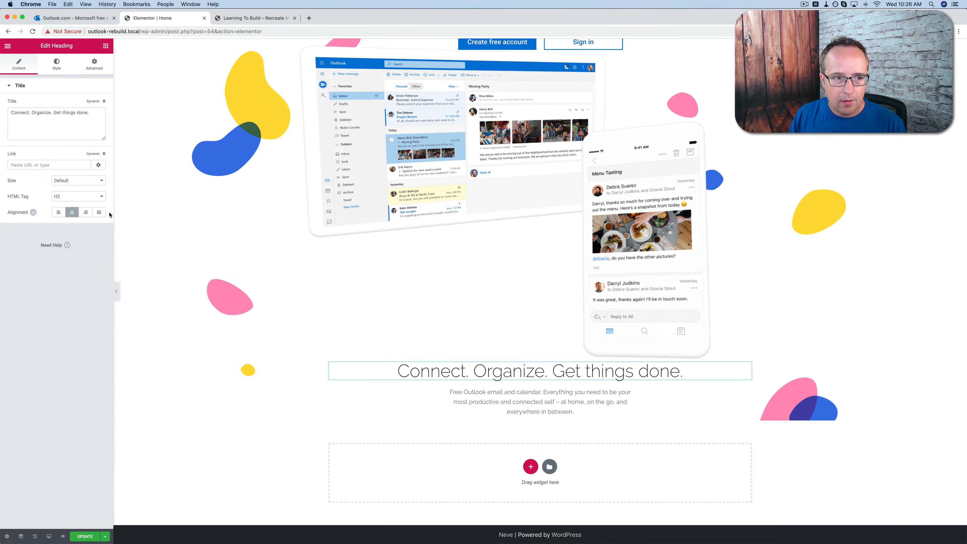
triple_click(84, 114)
key(super+v)
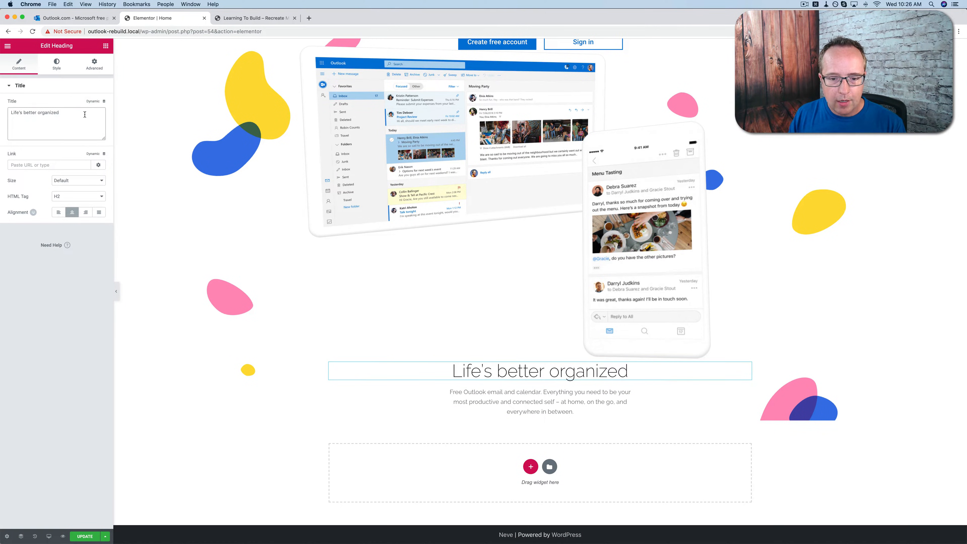
Set the "Life's better organized" heading's font size to 33 and align it left
click(56, 64)
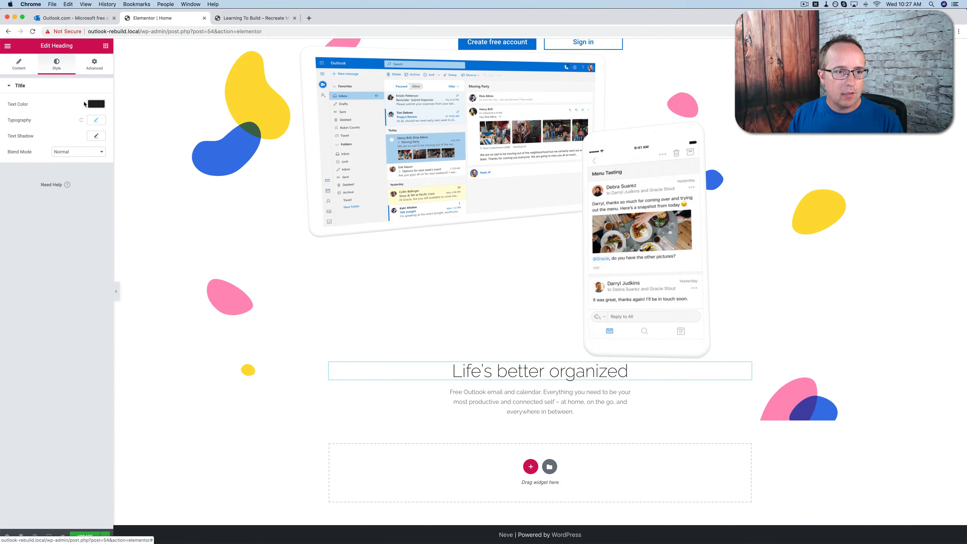
click(96, 120)
drag(27, 168, 24, 170)
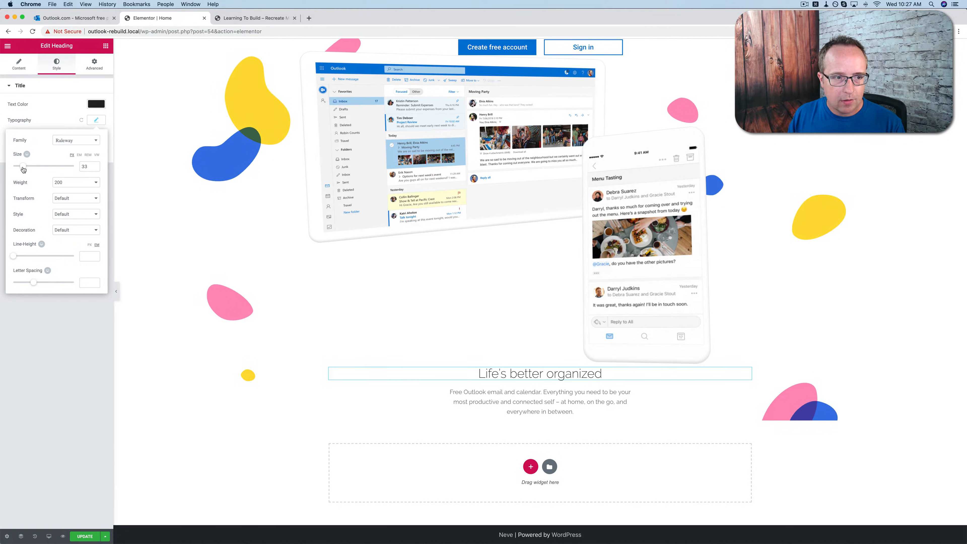
click(93, 123)
click(19, 65)
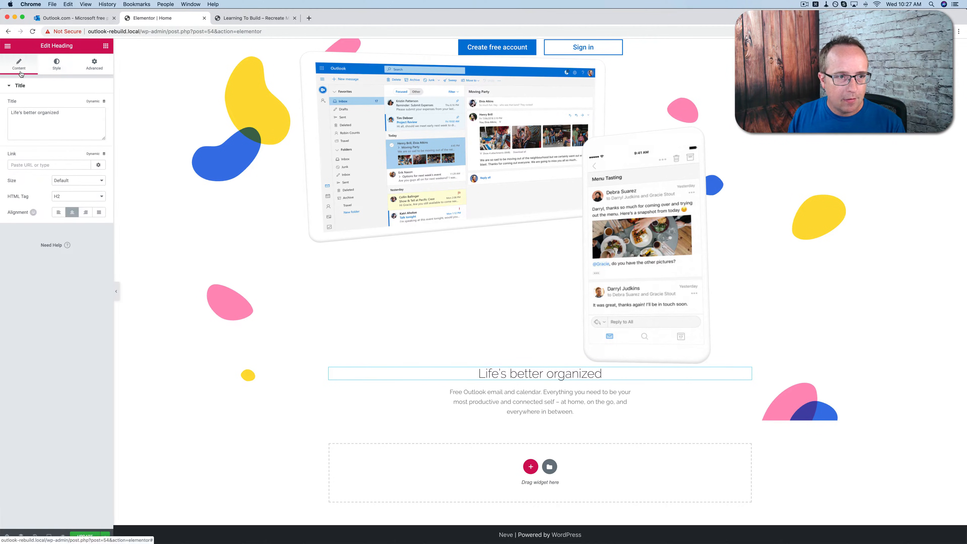
click(59, 213)
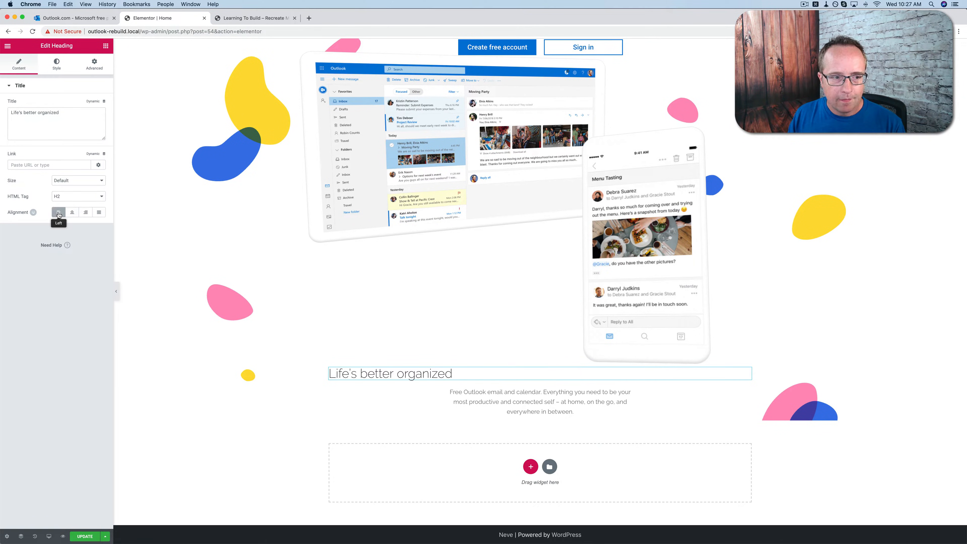
Left-align the text of the duplicated paragraph under the "Life's better organized" heading
click(464, 402)
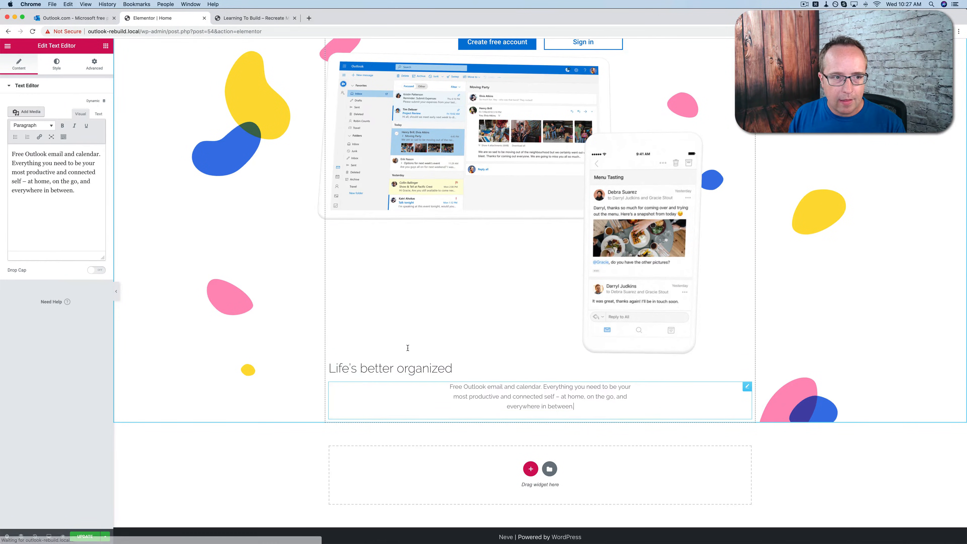
click(56, 65)
click(60, 105)
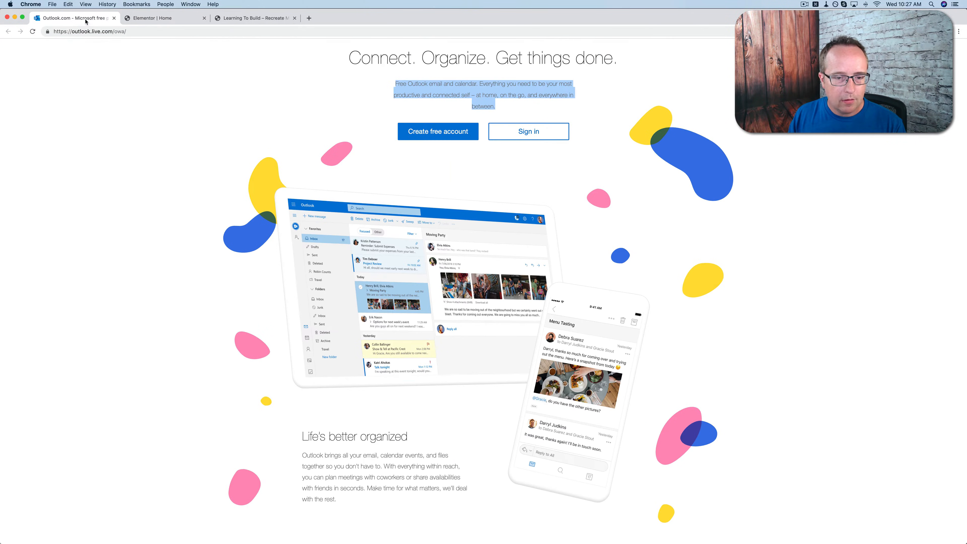
Replace the duplicated paragraph's text with the "Outlook brings all your email, calendar events, and files" paragraph copied from the original Outlook page
click(73, 17)
scroll(310, 330, down, 5)
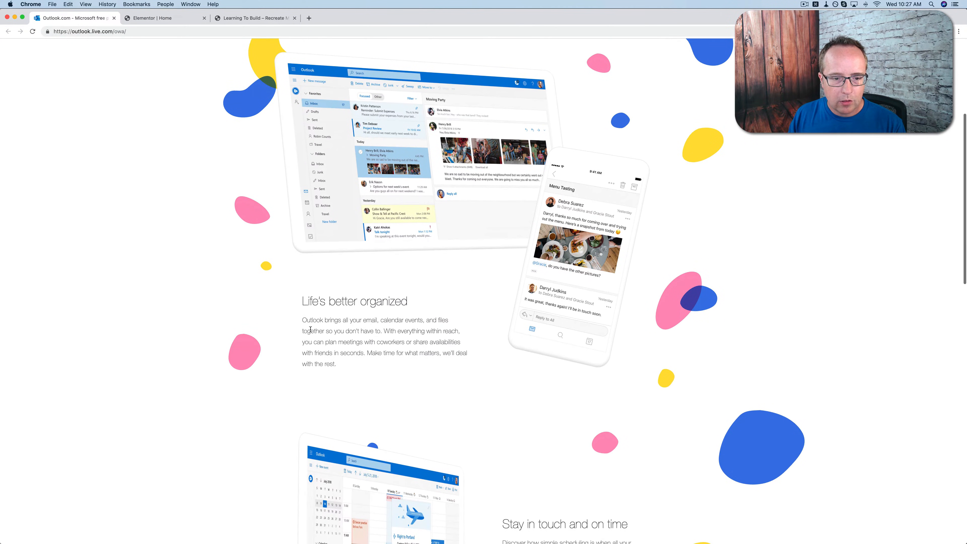
drag(302, 319, 340, 362)
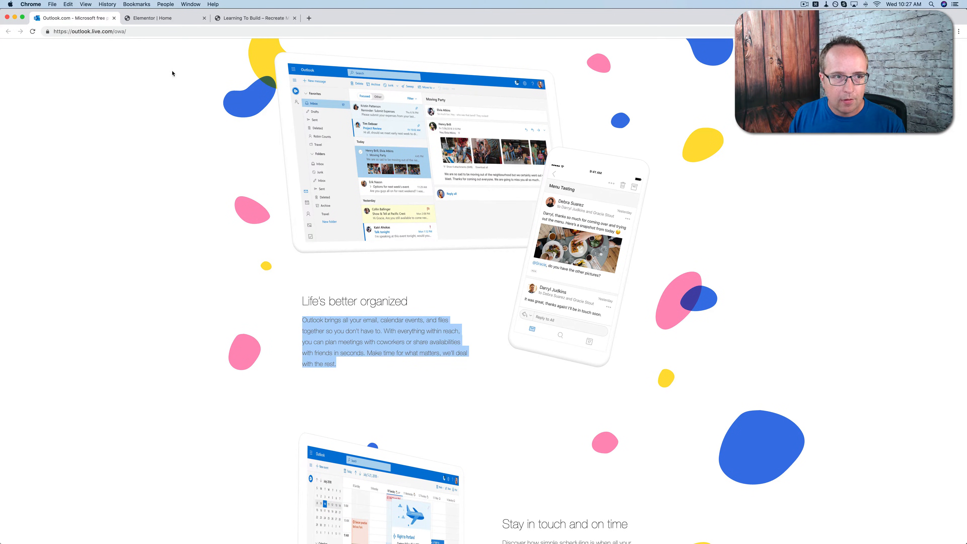
click(164, 20)
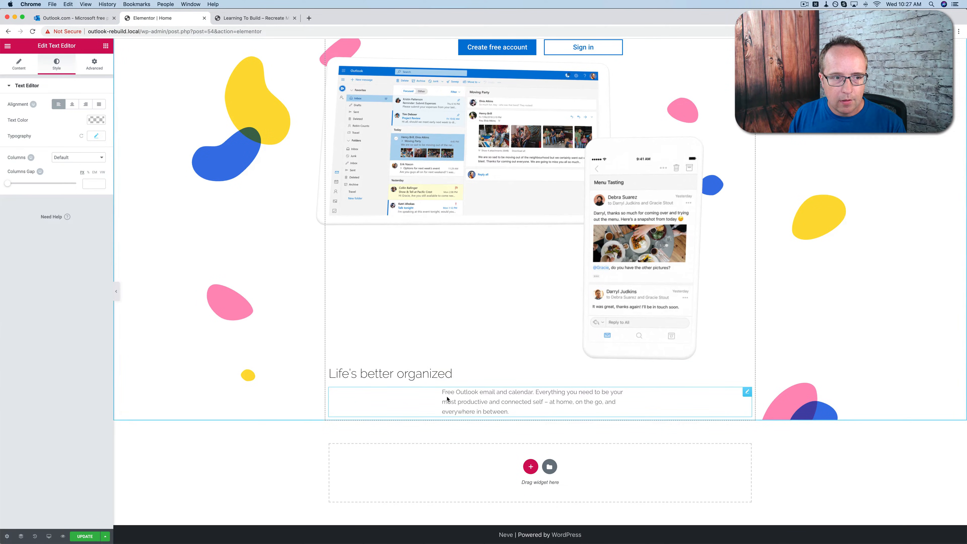
click(24, 71)
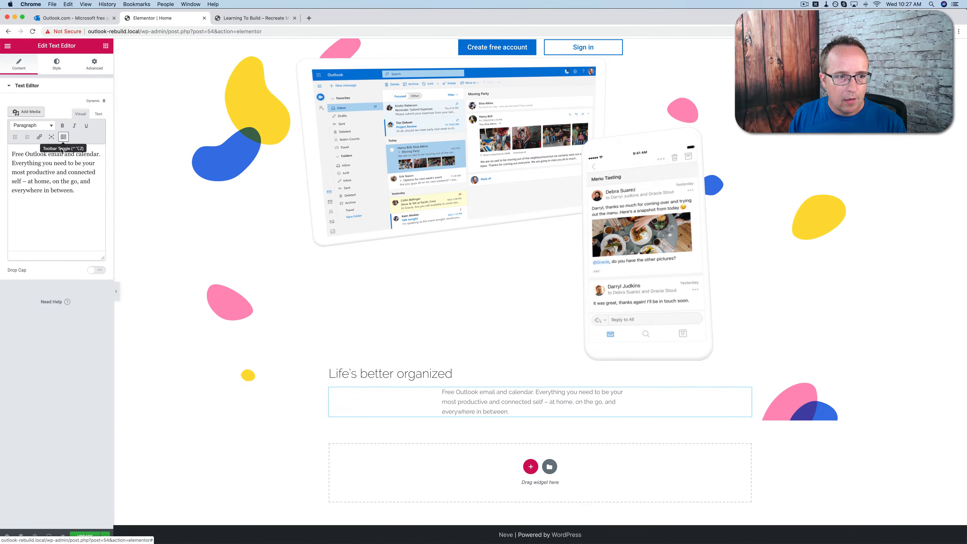
click(98, 114)
triple_click(77, 154)
key(super+v)
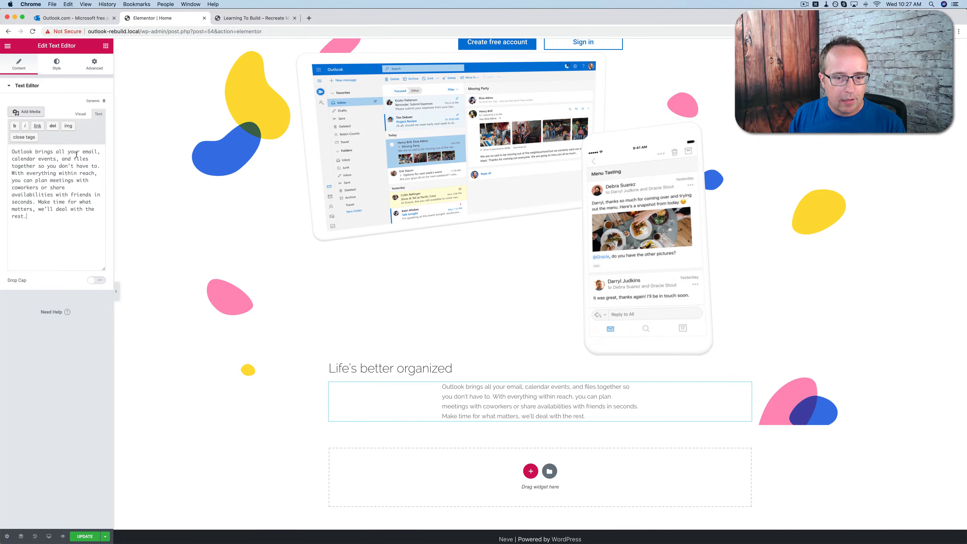
Set the paragraph's left padding to 0 and, using the original page as reference, increase its right padding to 522
click(94, 68)
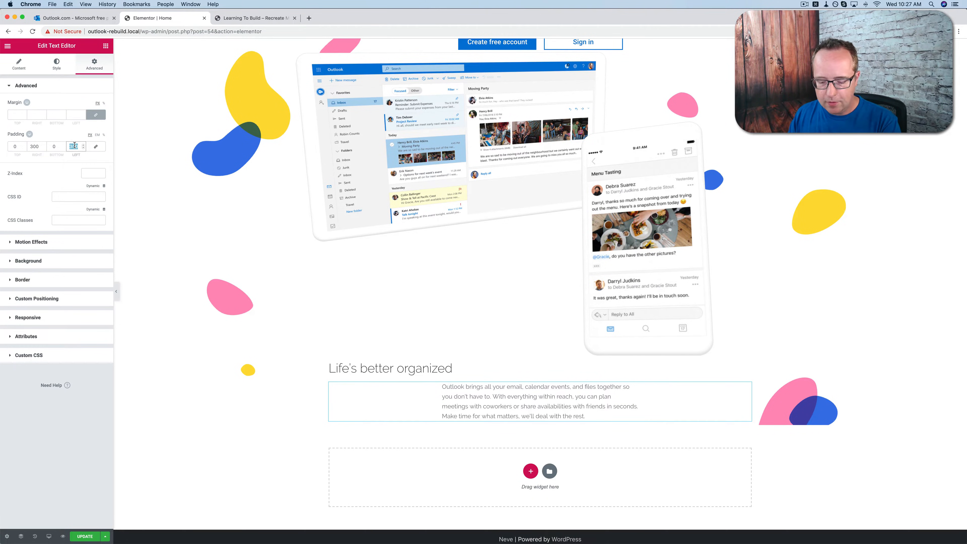
text(0)
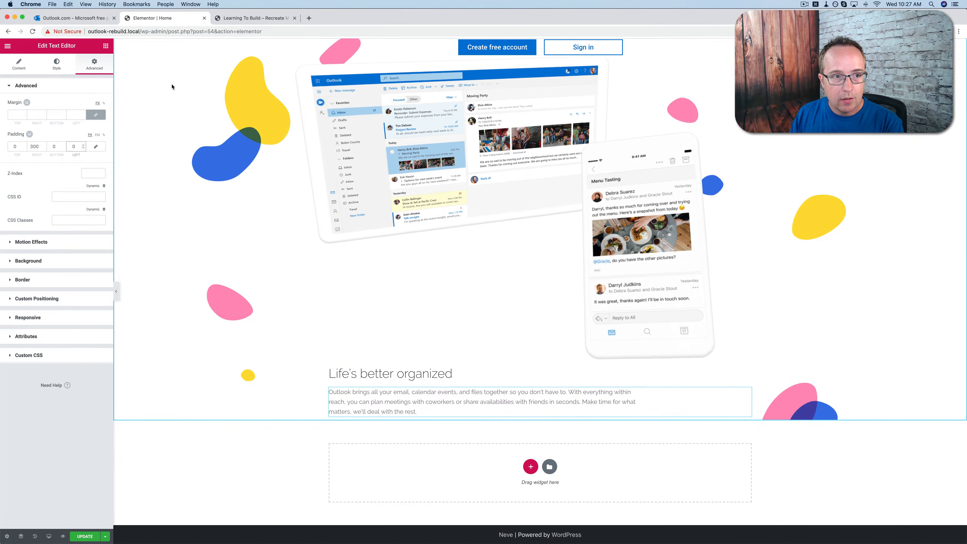
click(102, 21)
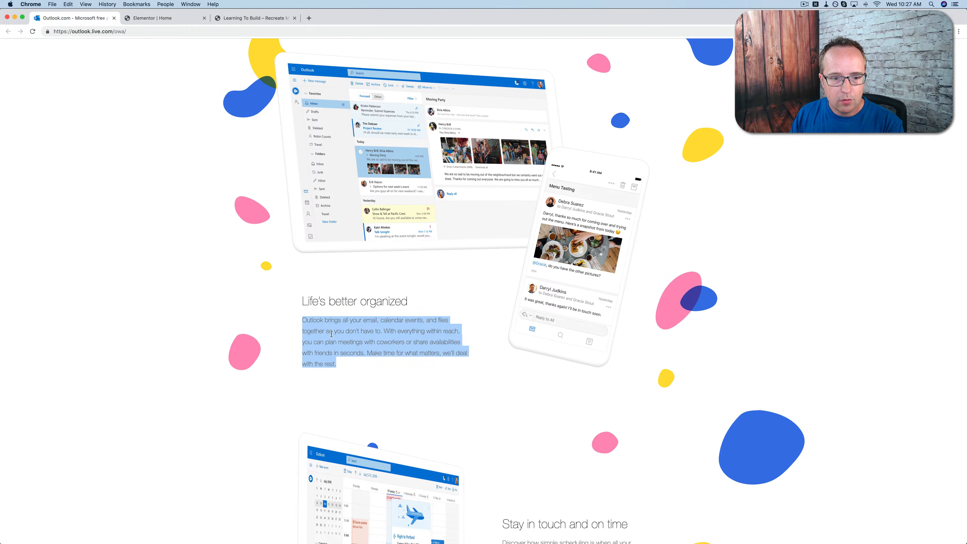
click(162, 18)
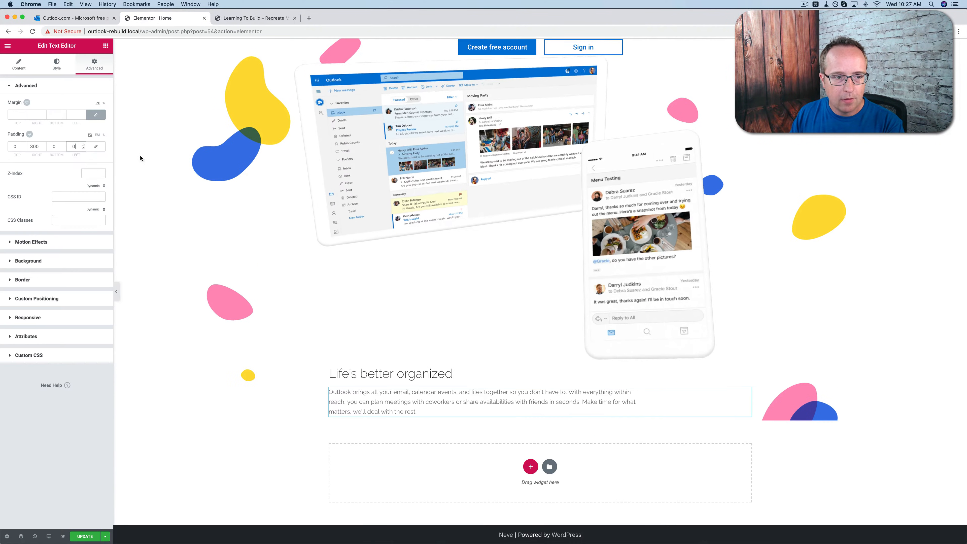
click(44, 146)
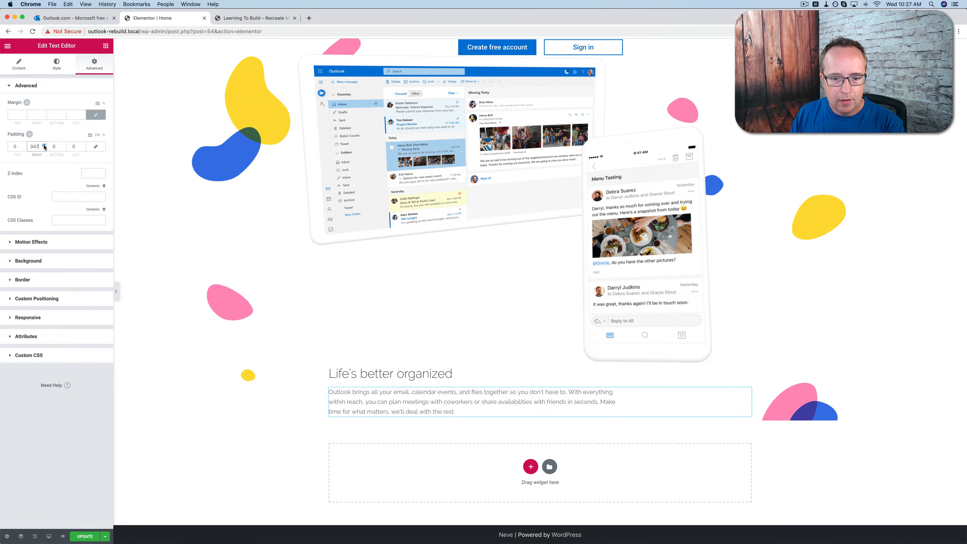
drag(44, 146, 44, 147)
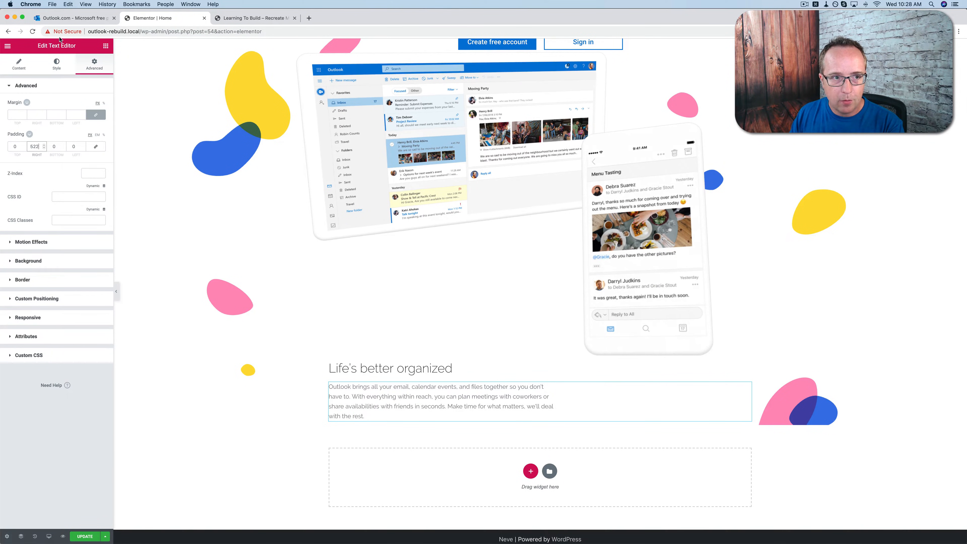
Compare the paragraph's line breaks with the original page again and increase its right padding to 640
click(69, 20)
click(140, 18)
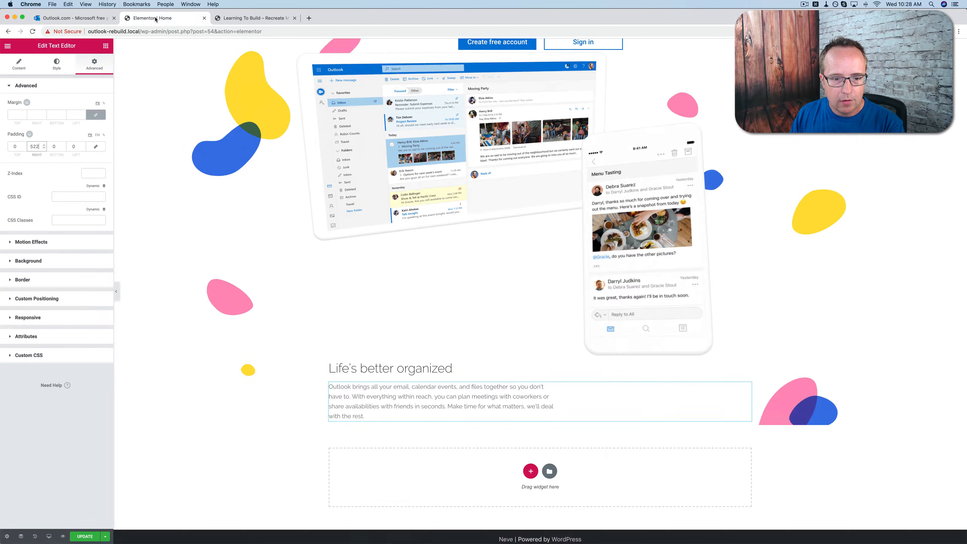
drag(43, 146, 43, 146)
click(44, 145)
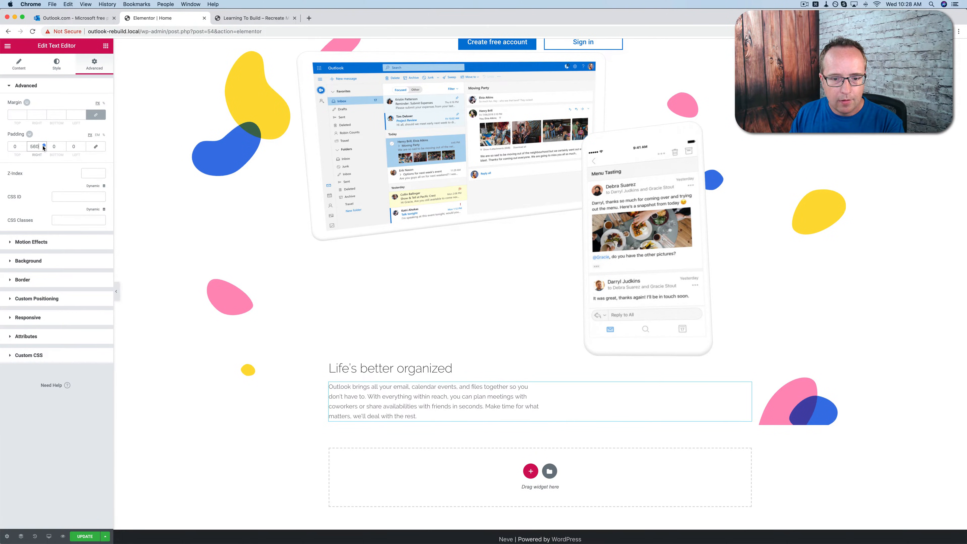
click(43, 145)
click(44, 146)
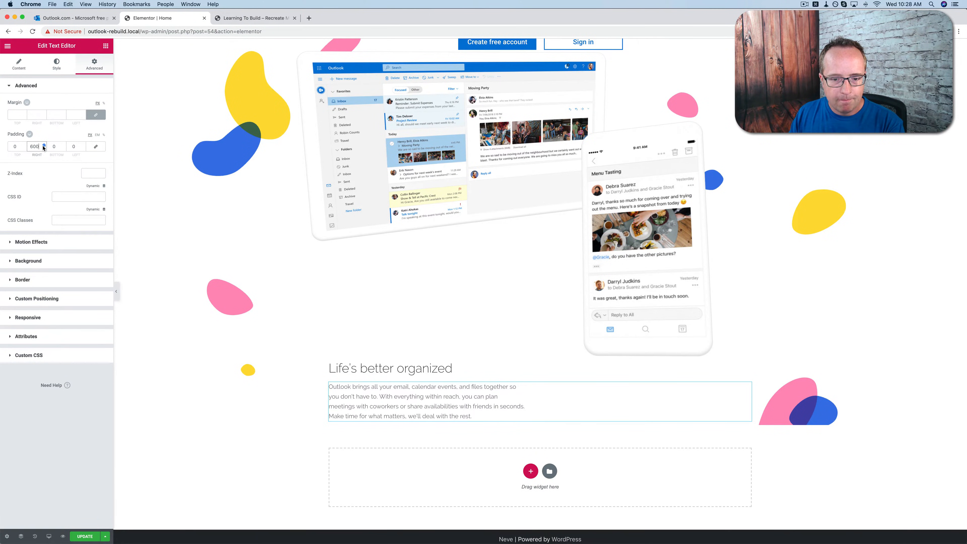
click(44, 145)
click(44, 146)
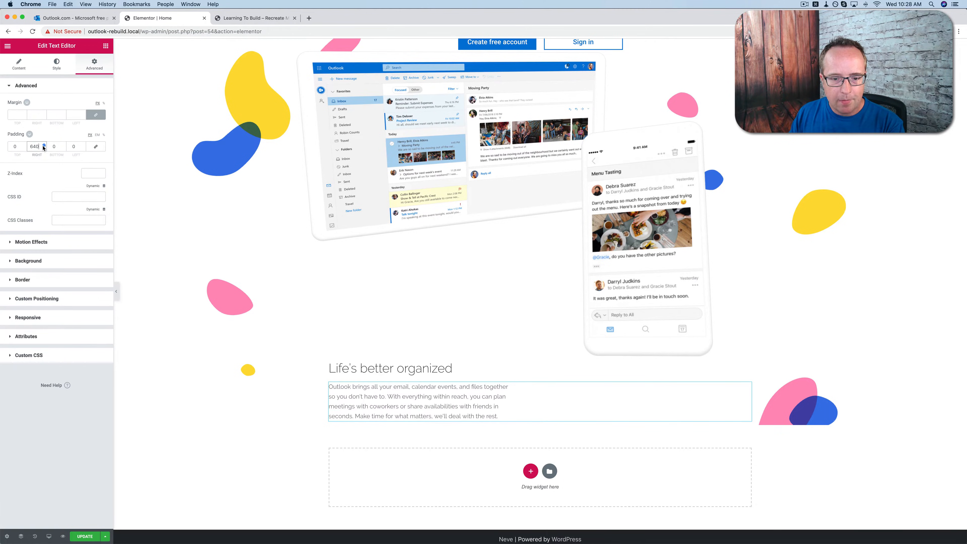
Increase the right padding of the paragraph under "Life's better organized" to 669
click(44, 146)
click(44, 146)
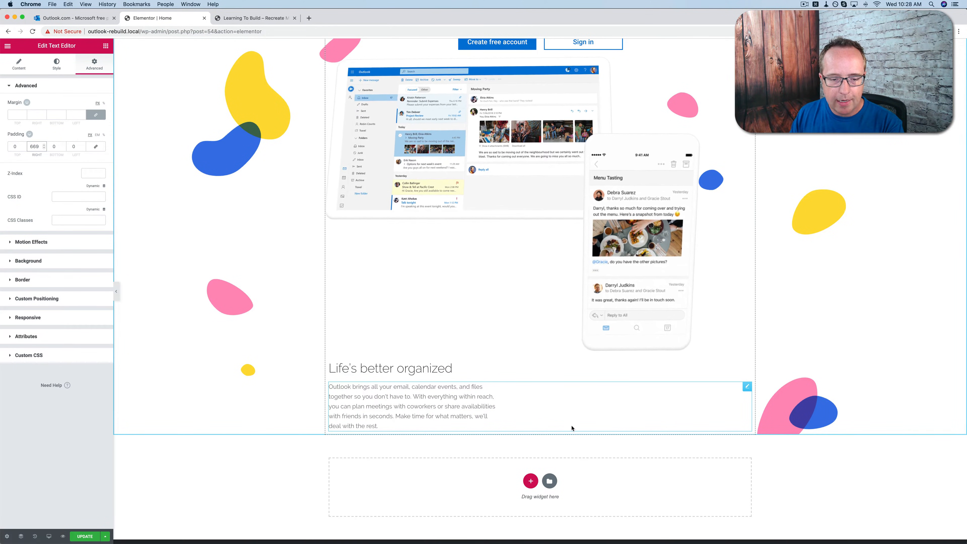
scroll(487, 395, down, 1)
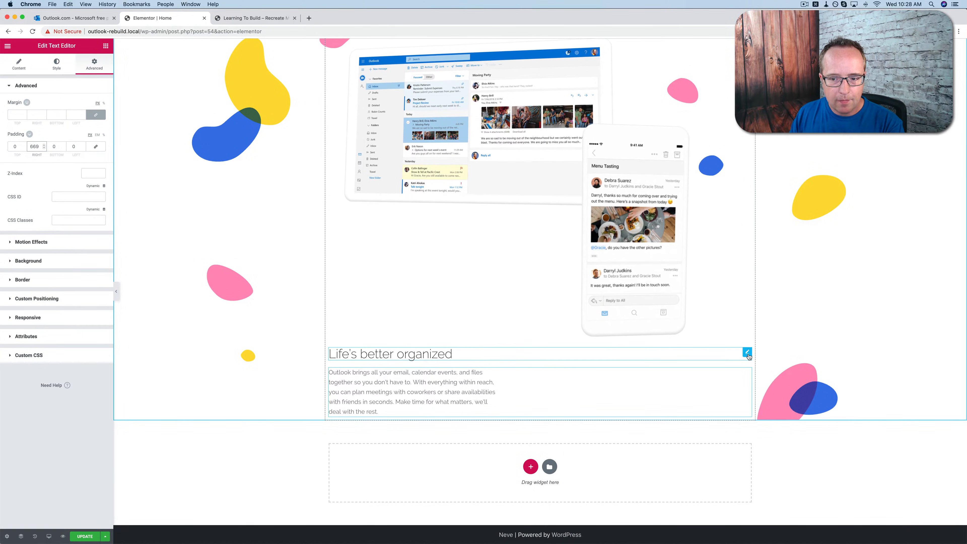
Check the "Life's better organized" heading's position on the original Outlook page and set its unlinked top margin to -233
click(744, 354)
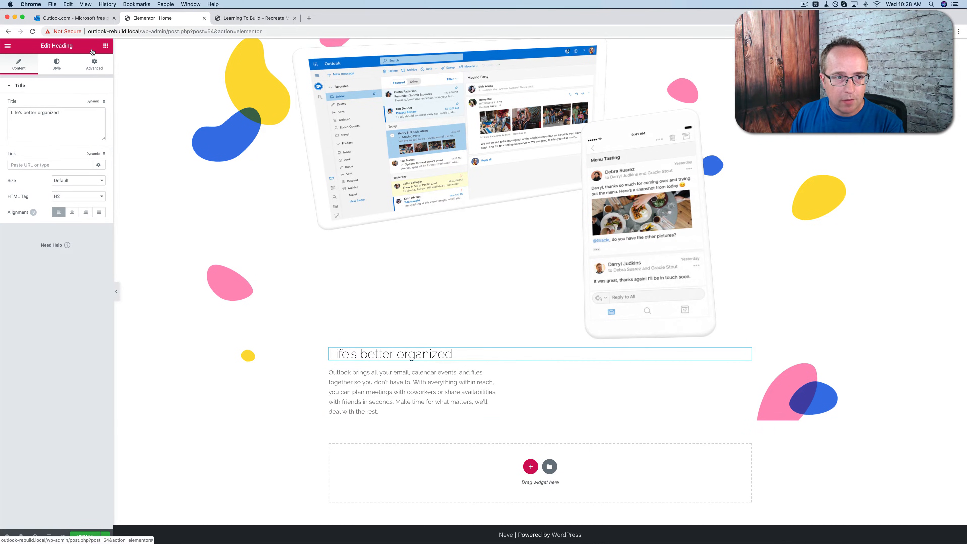
click(74, 18)
scroll(277, 278, down, 1)
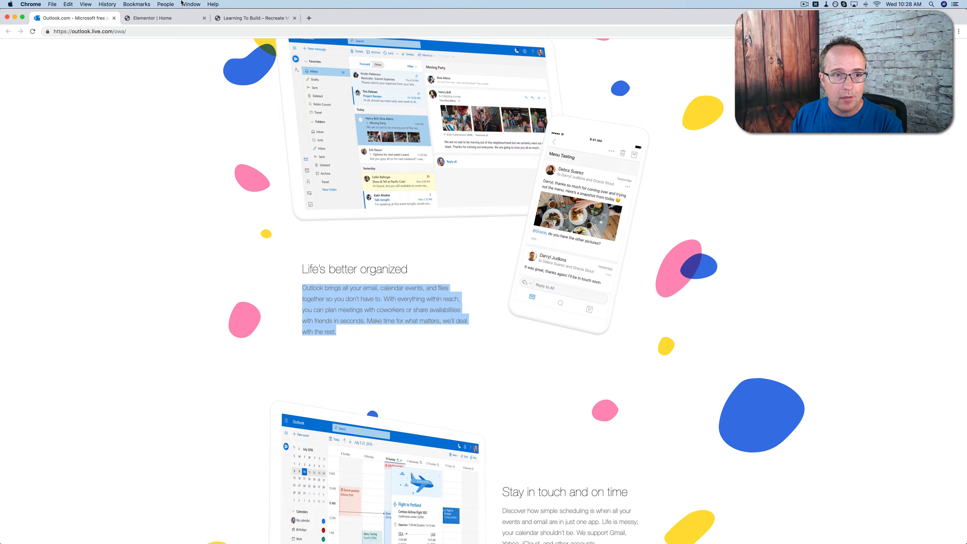
click(160, 18)
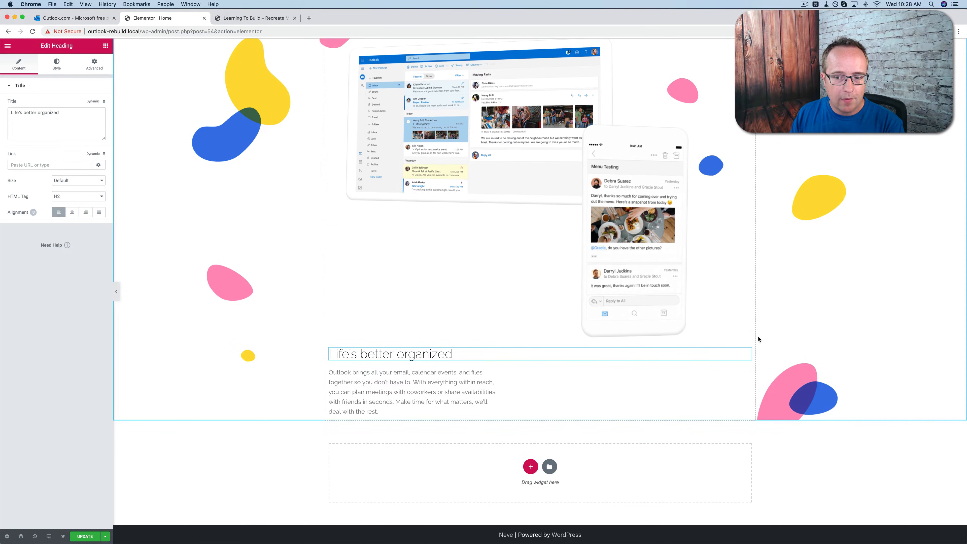
click(100, 71)
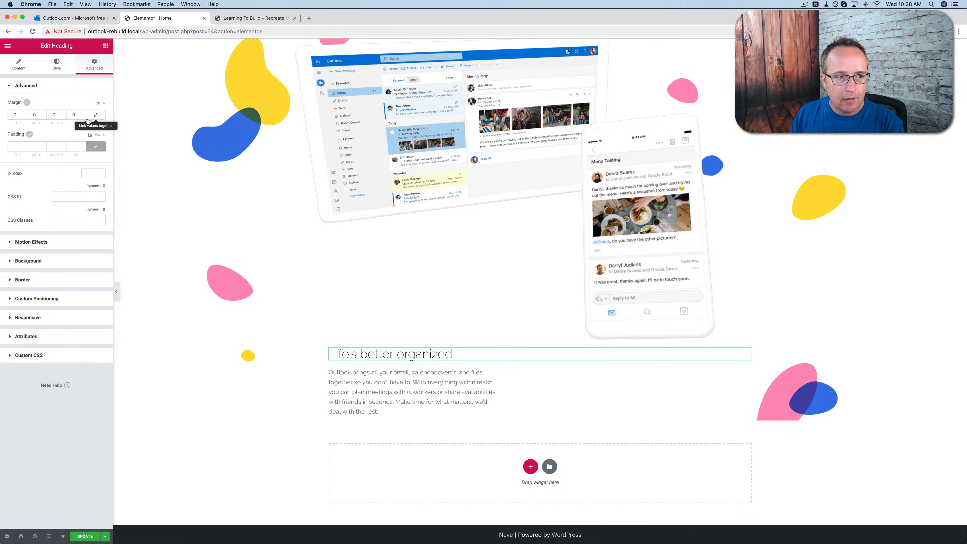
drag(25, 116, 25, 117)
drag(25, 118, 24, 117)
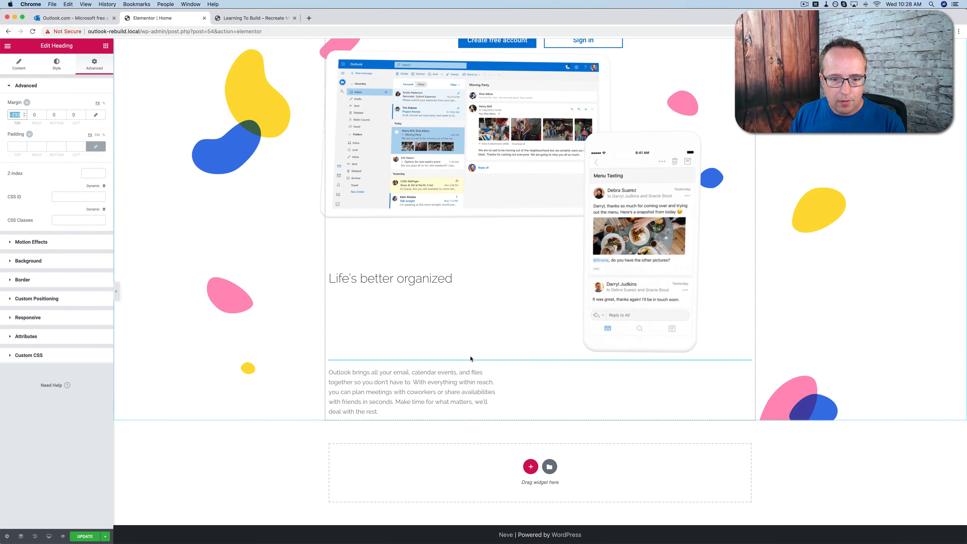
Unlink the margins of the paragraph under "Life's better organized" and adjust its top margin to -192 to place it below the heading
click(747, 365)
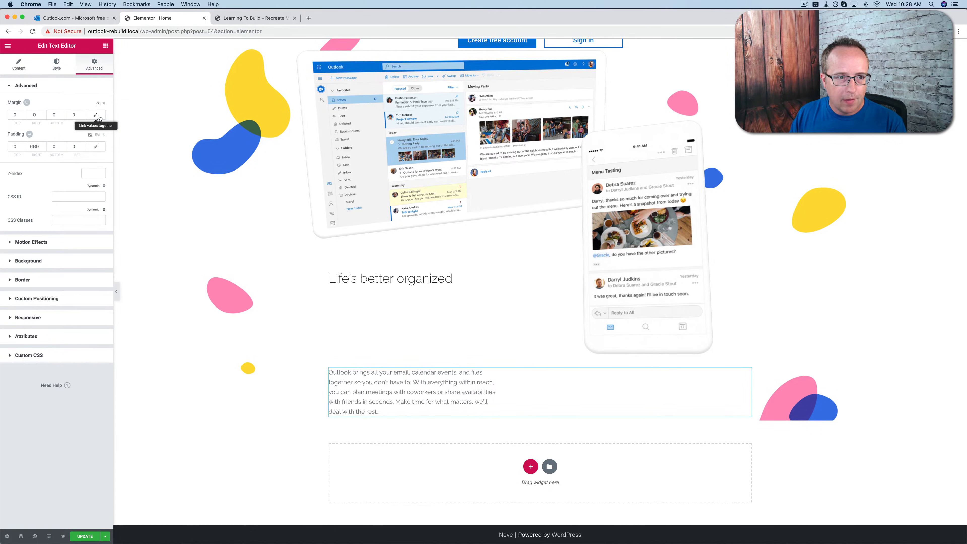
click(24, 113)
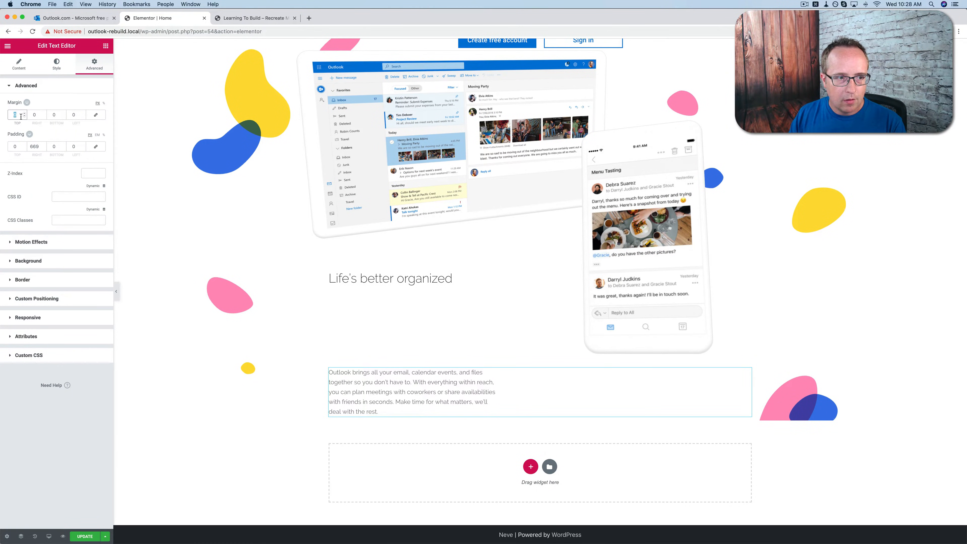
text(-233)
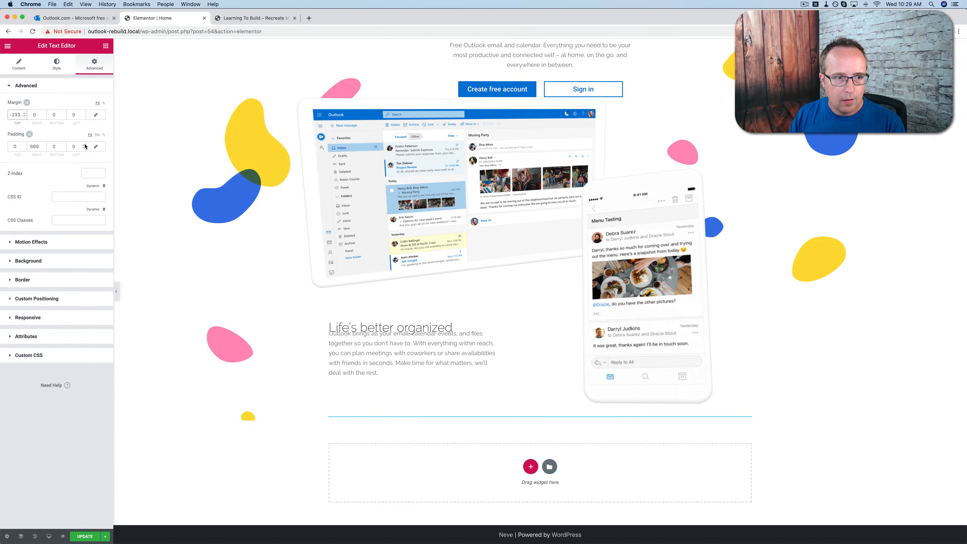
click(25, 113)
click(25, 114)
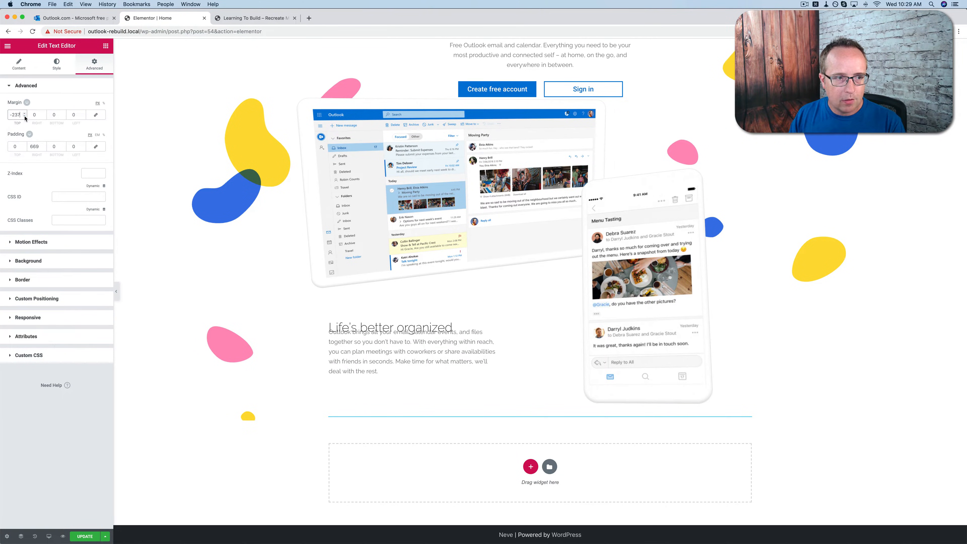
click(24, 114)
click(24, 113)
click(24, 114)
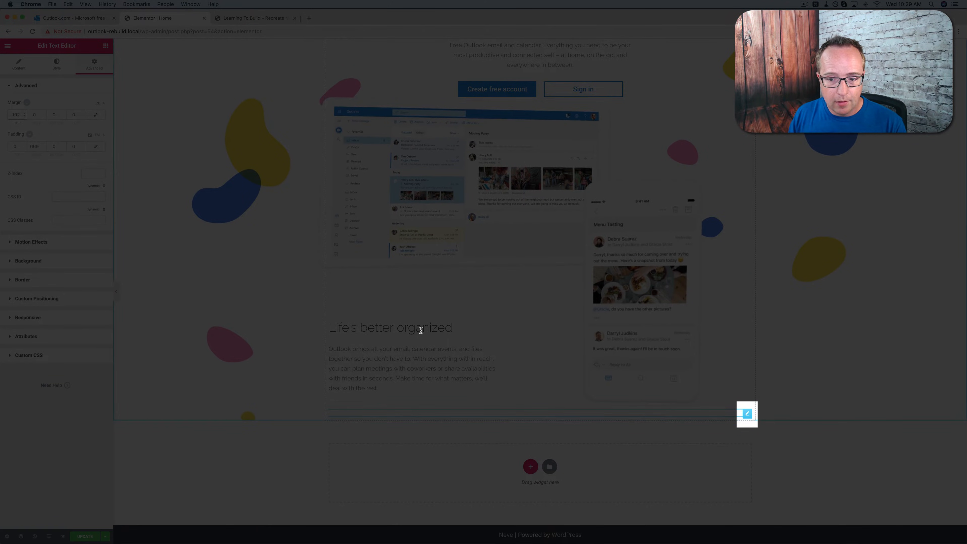
scroll(419, 328, up, 3)
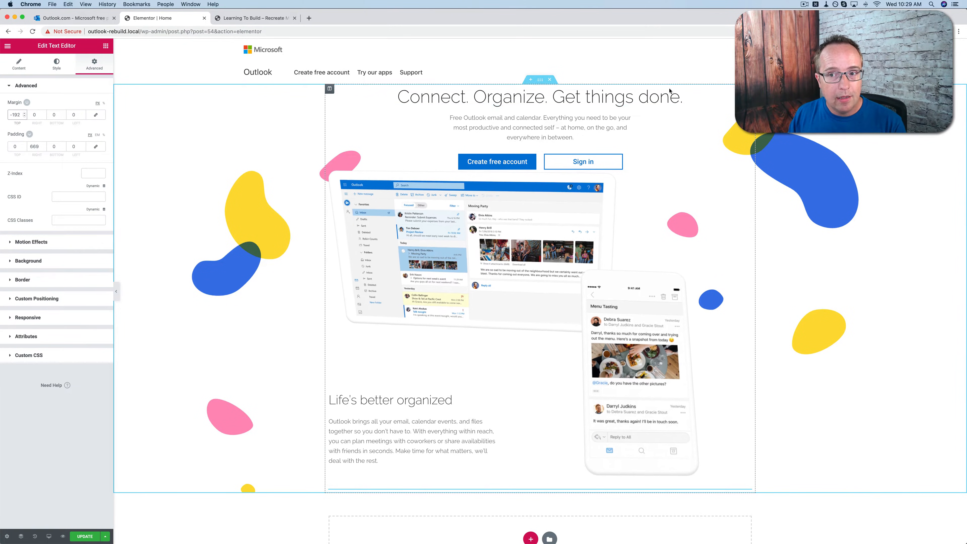
scroll(654, 125, down, 1)
scroll(655, 125, down, 5)
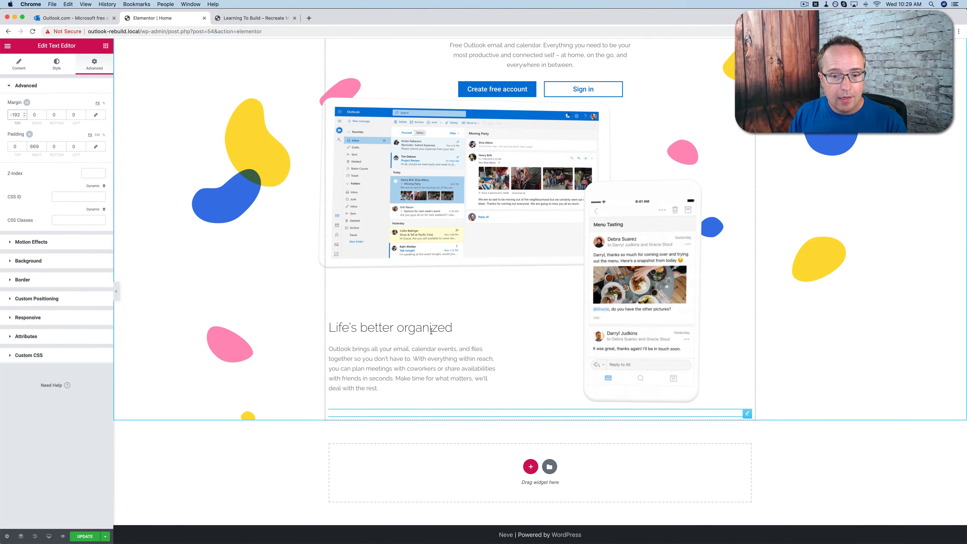
Open the Navigator and expand the section and its column to list the widgets inside
click(428, 331)
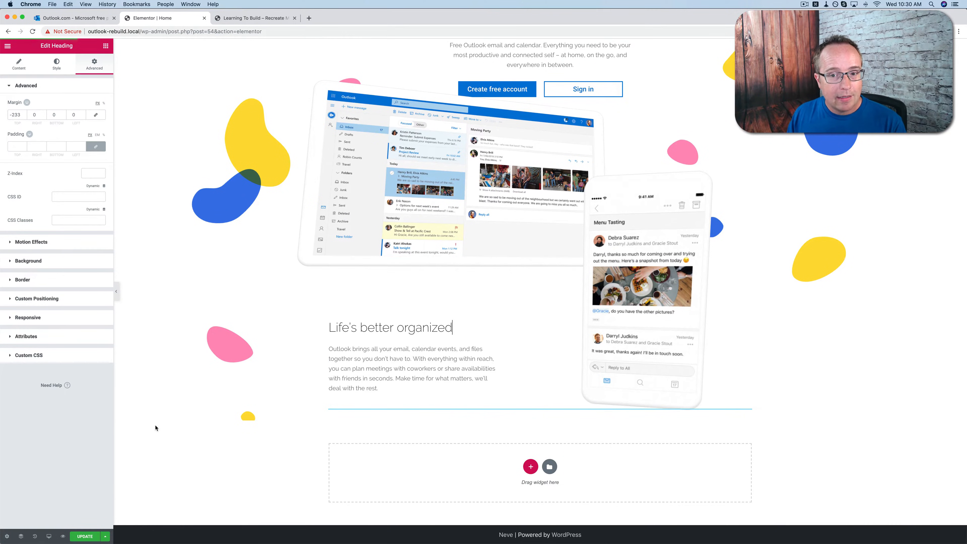
click(21, 538)
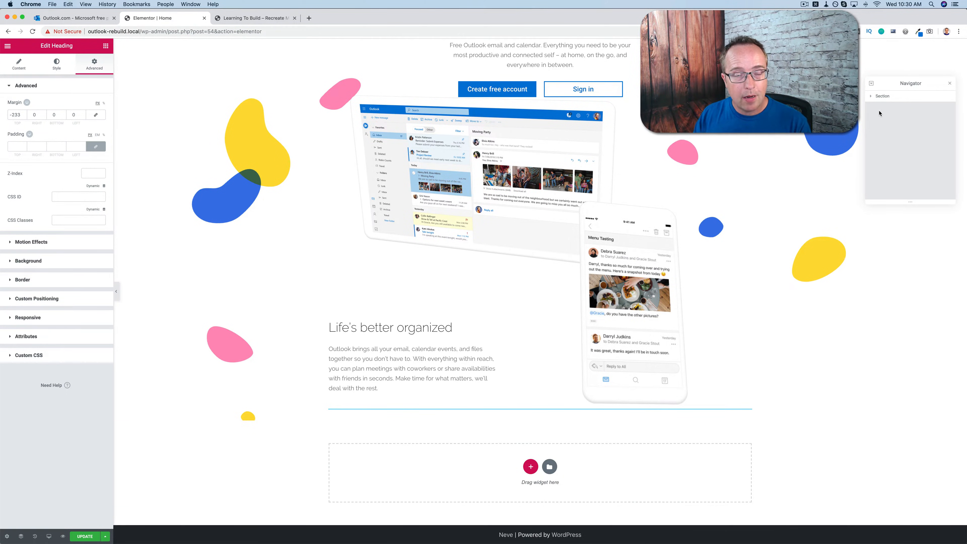
click(871, 98)
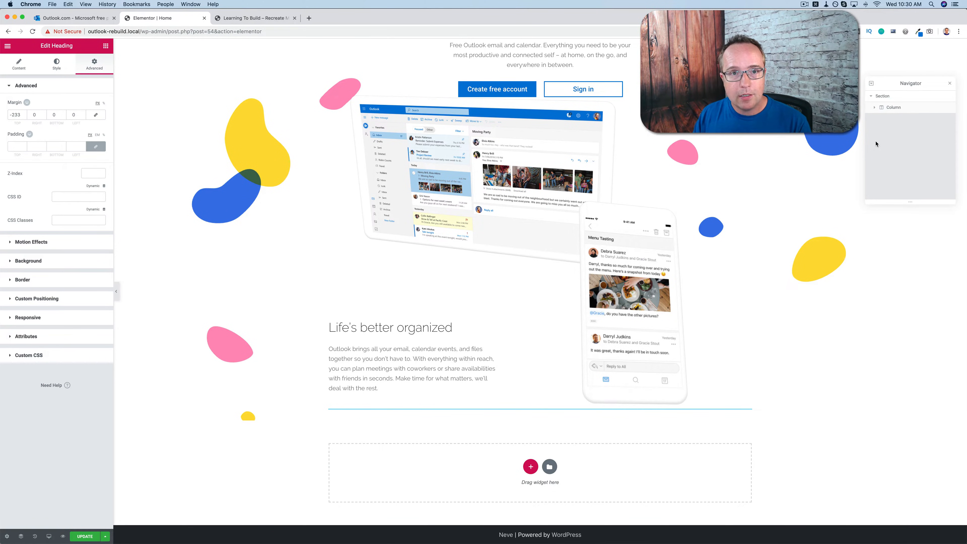
click(894, 110)
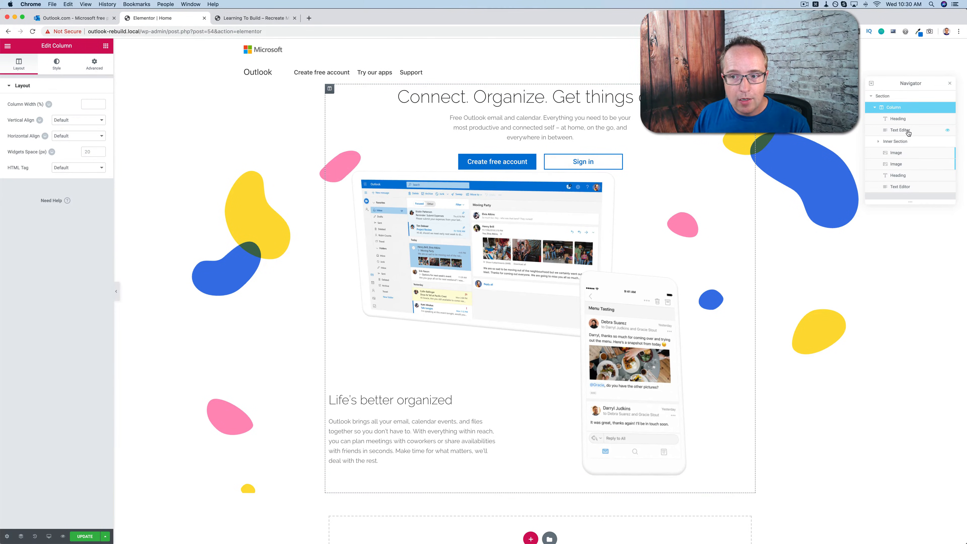
Rename the tablet image as "Hero Image 1" and the phone image as "Hero Image 2" in the Navigator, and close it
click(914, 157)
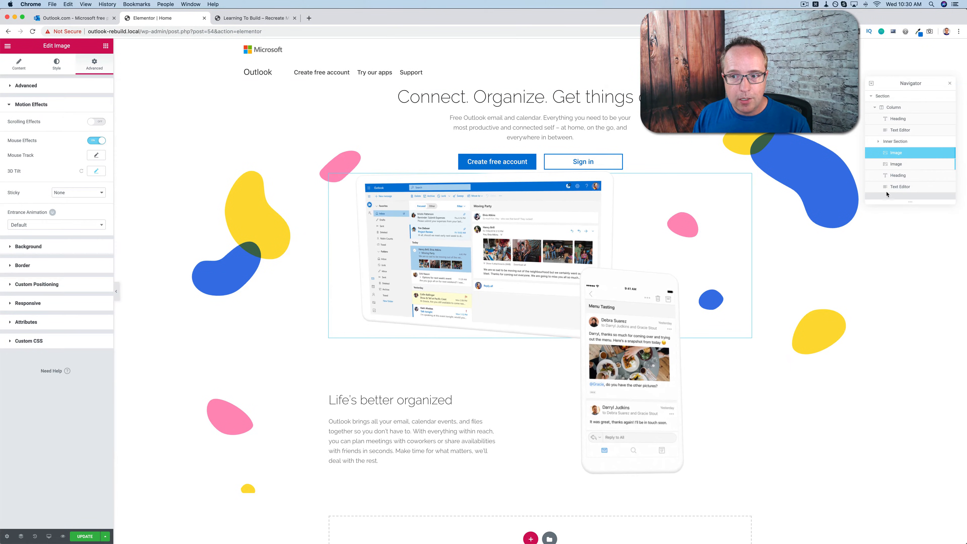
click(899, 167)
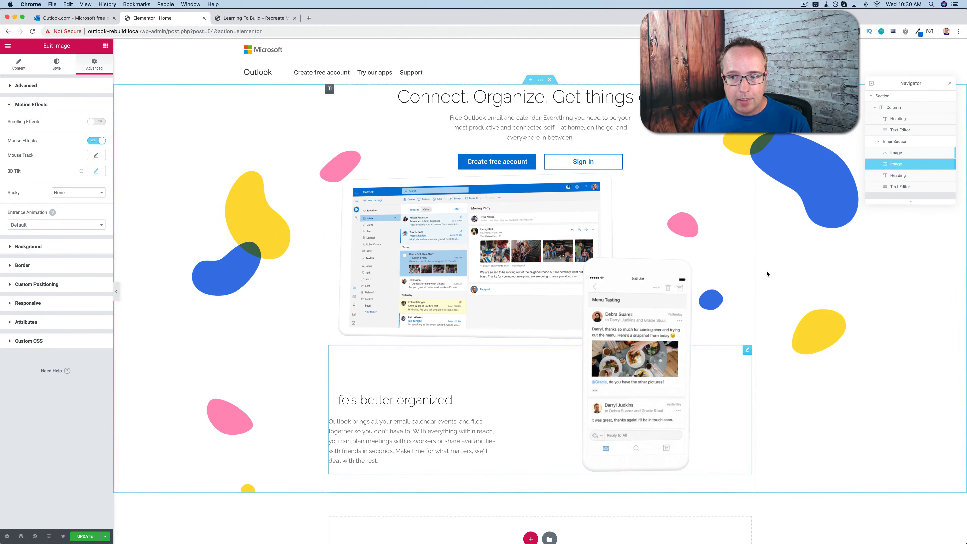
click(921, 151)
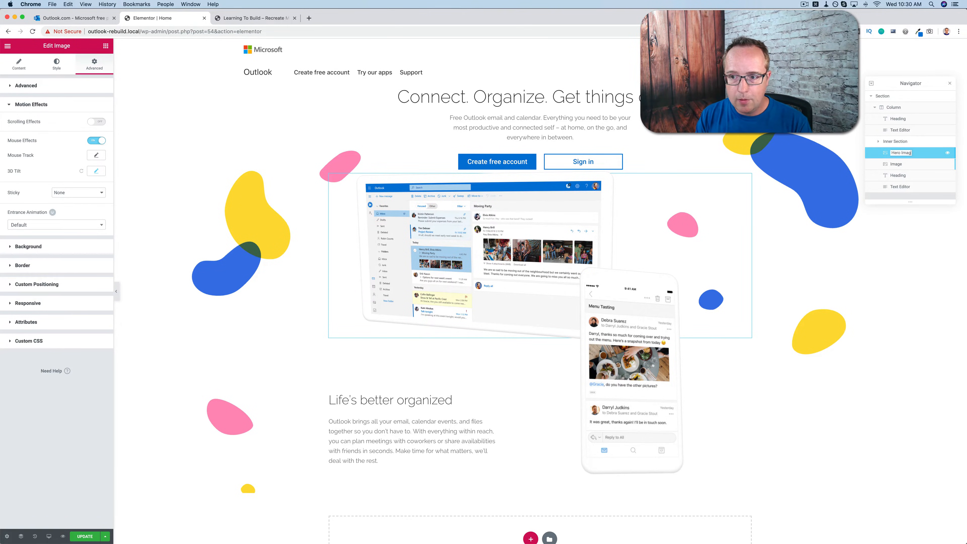
double_click(897, 164)
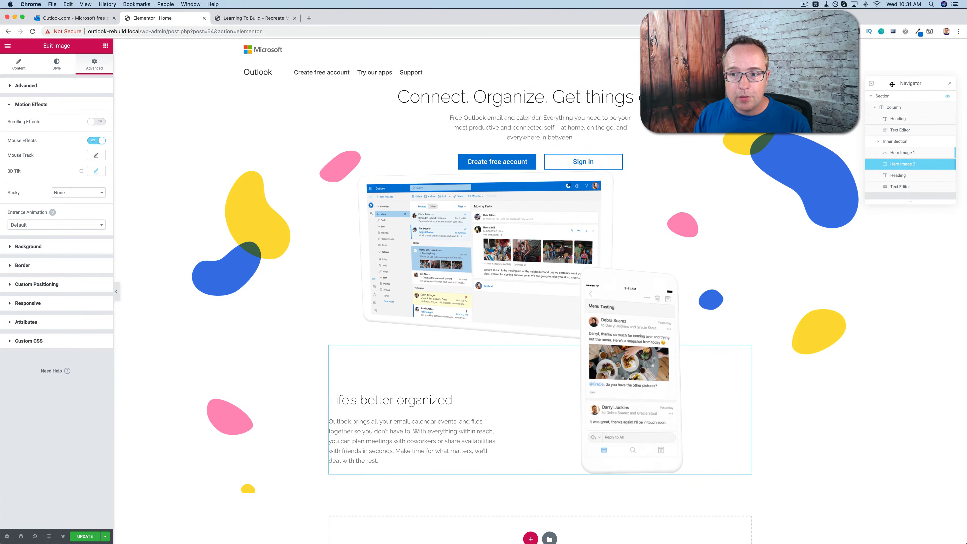
click(950, 83)
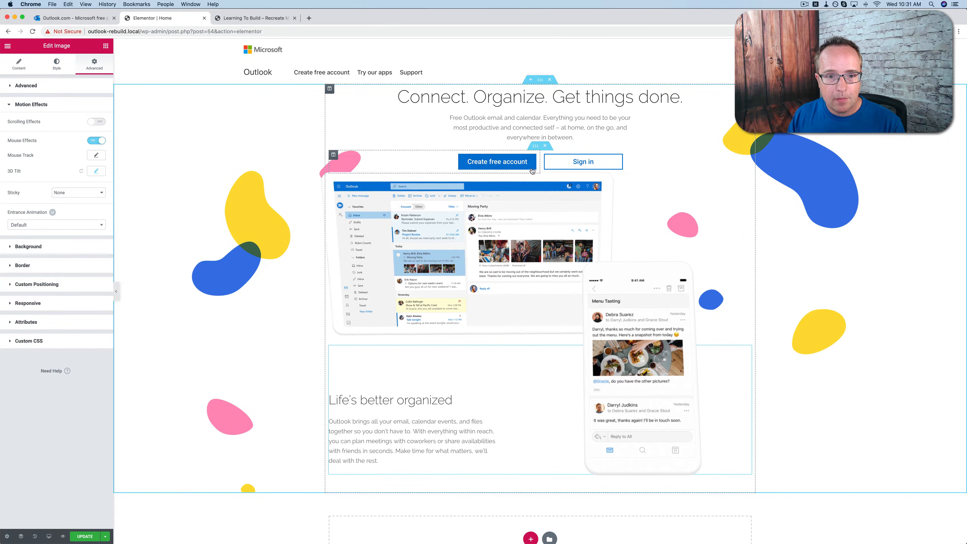
Using the spacing on the original page as reference, set the bottom margin of the buttons' inner section to 100 with unlinked values
click(90, 19)
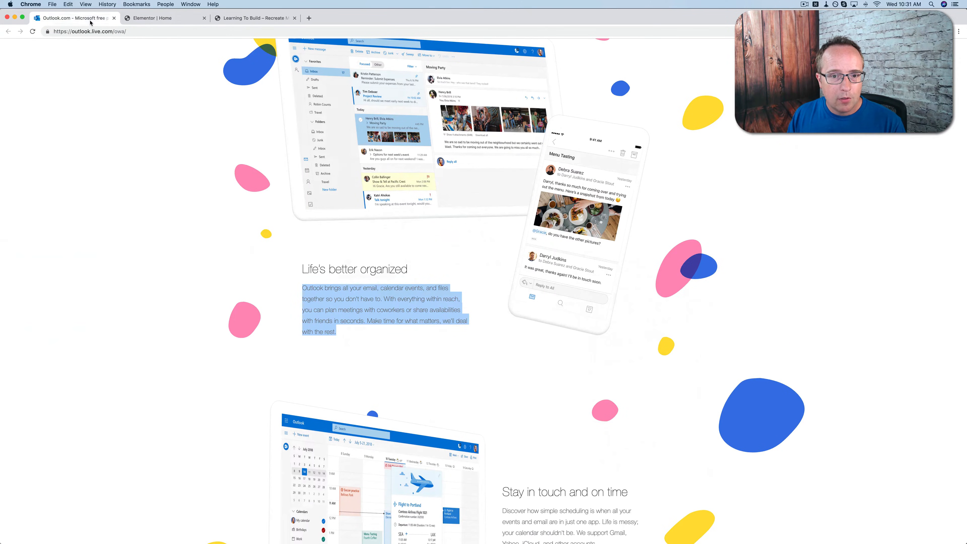
scroll(432, 204, up, 5)
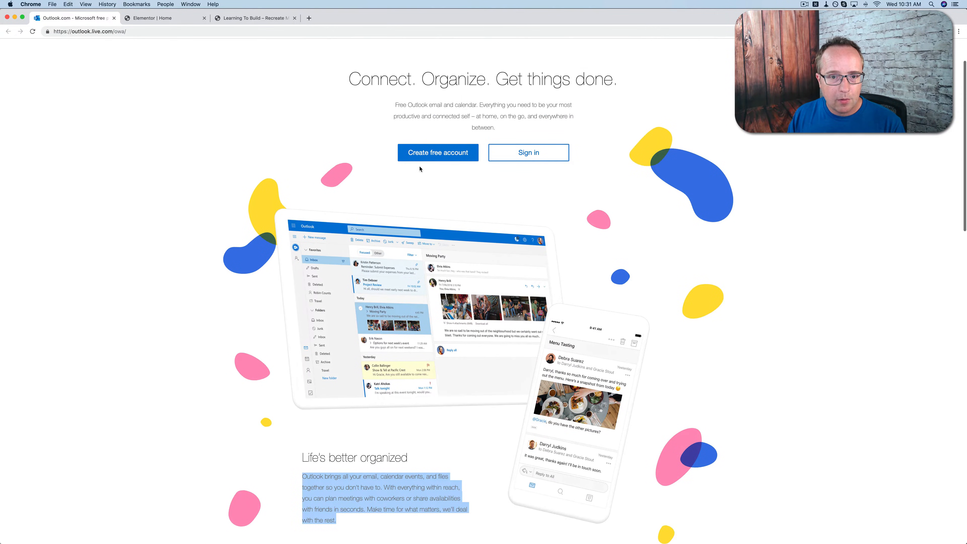
click(152, 18)
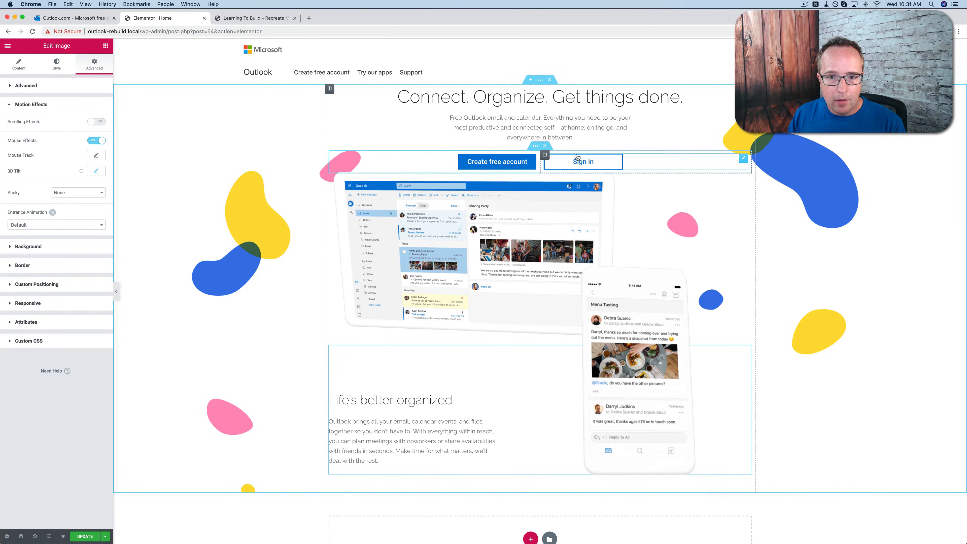
click(532, 147)
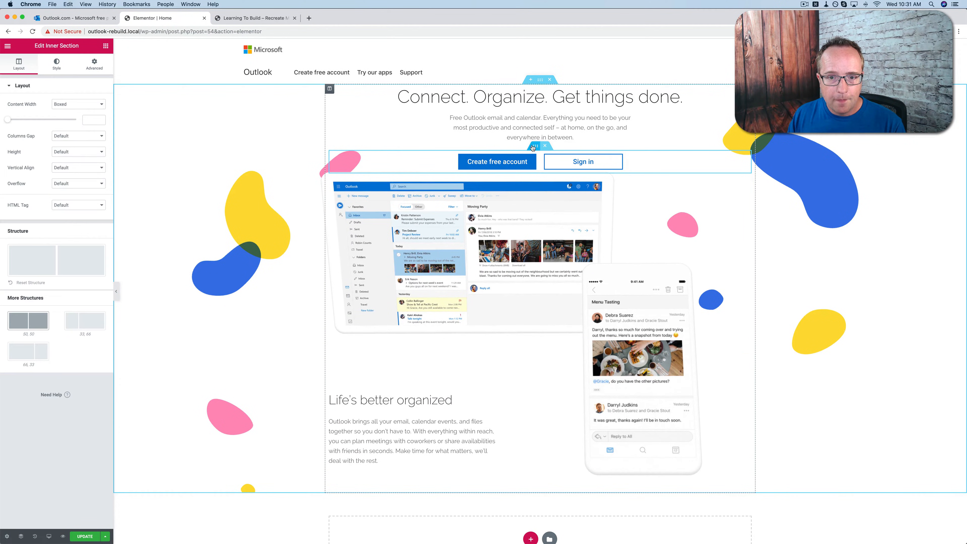
click(95, 66)
click(95, 114)
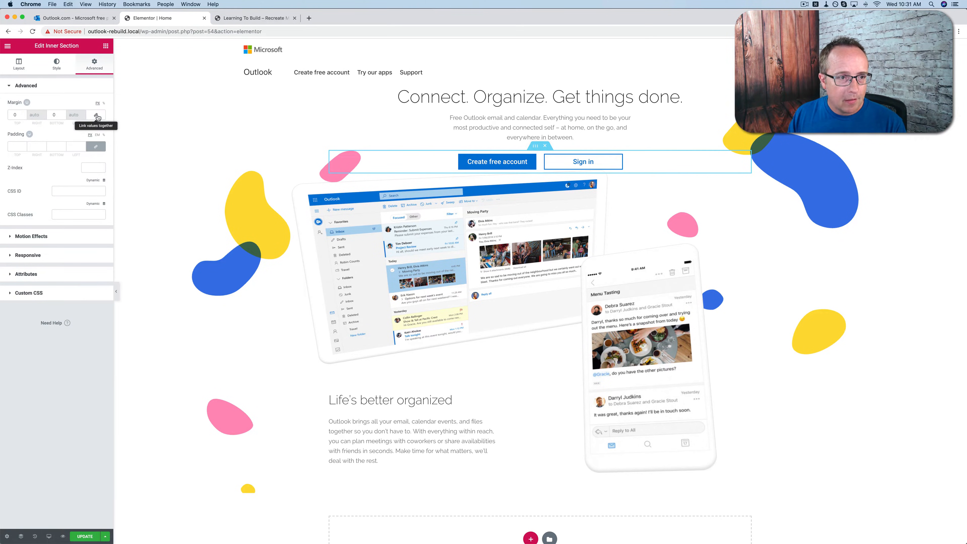
text(10)
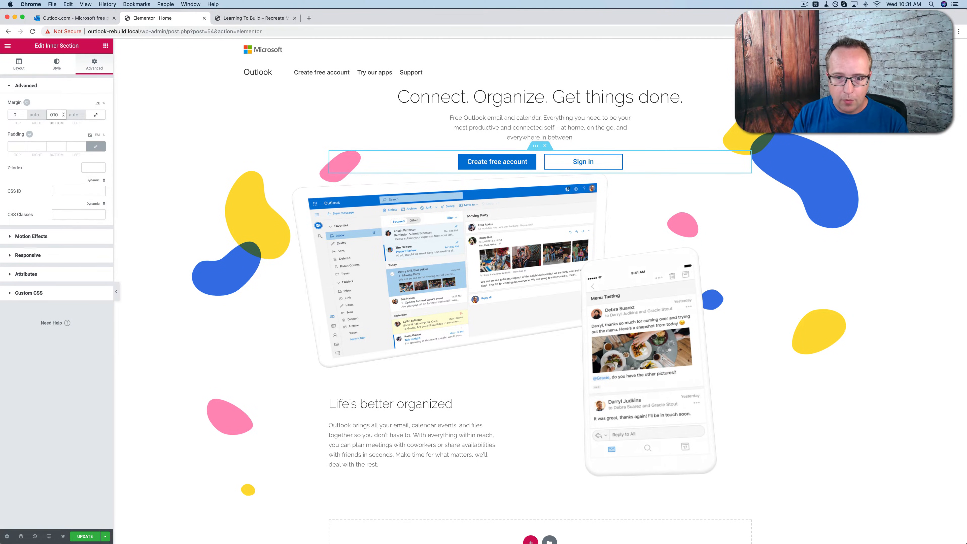
text(0)
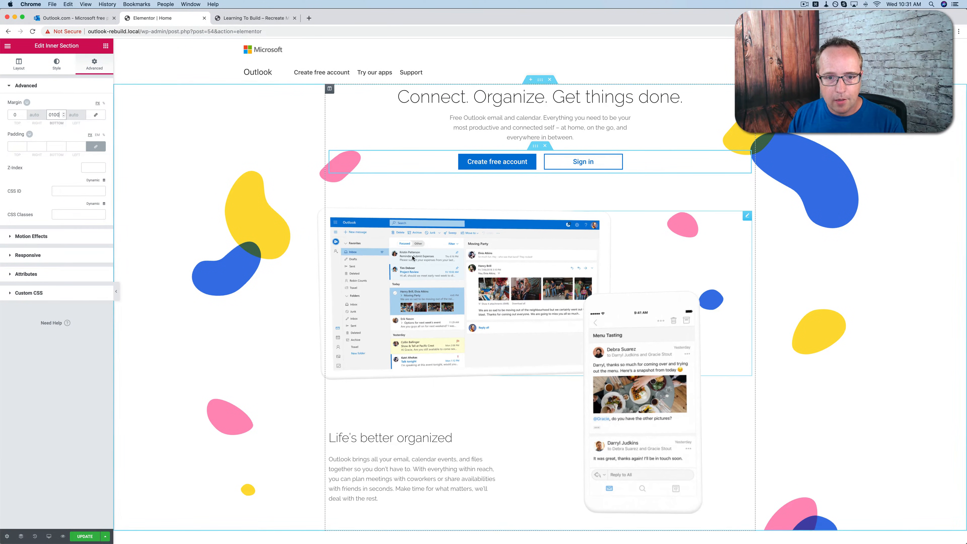
Compare the spacing around the hero images with the original page and examine the layout of its "Stay in touch and on time" section
scroll(413, 258, down, 2)
scroll(413, 258, down, 5)
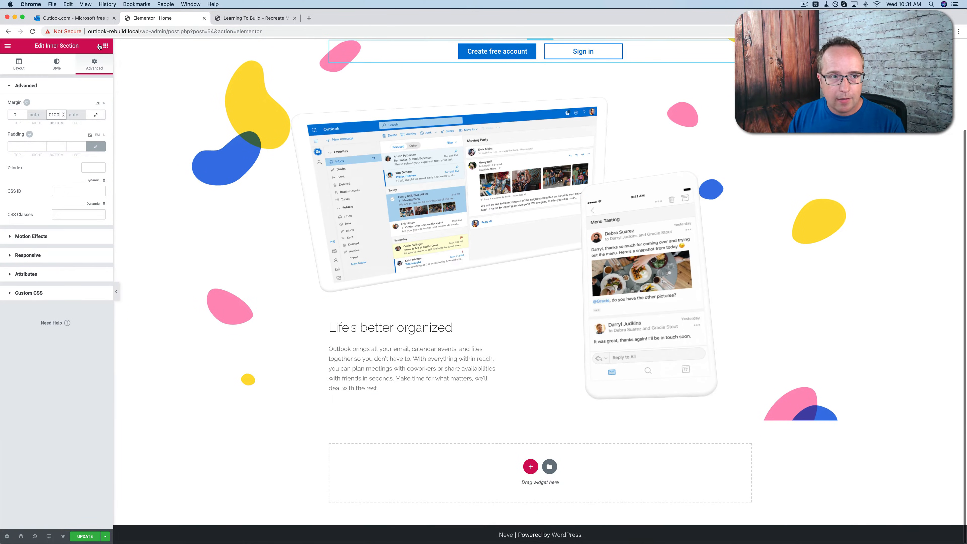
click(92, 21)
scroll(201, 137, down, 8)
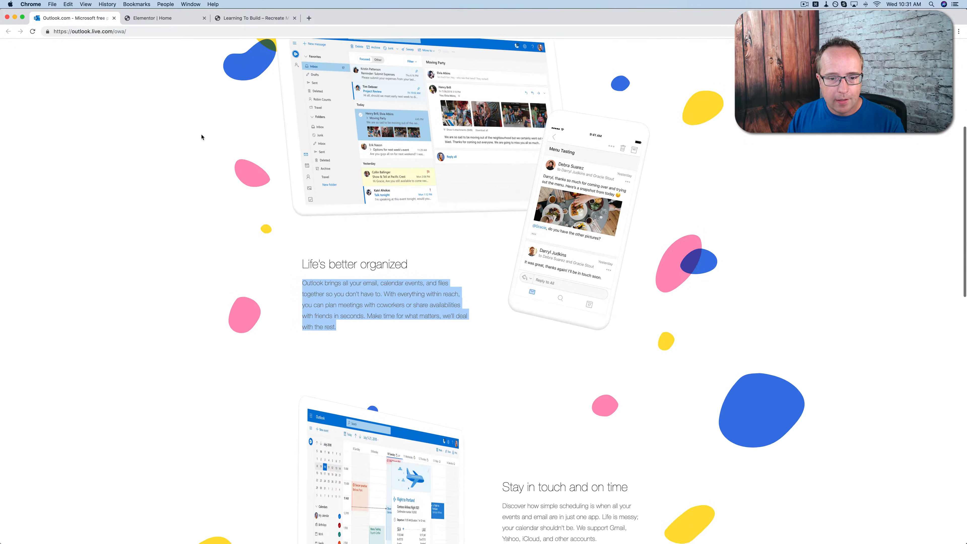
scroll(202, 137, down, 3)
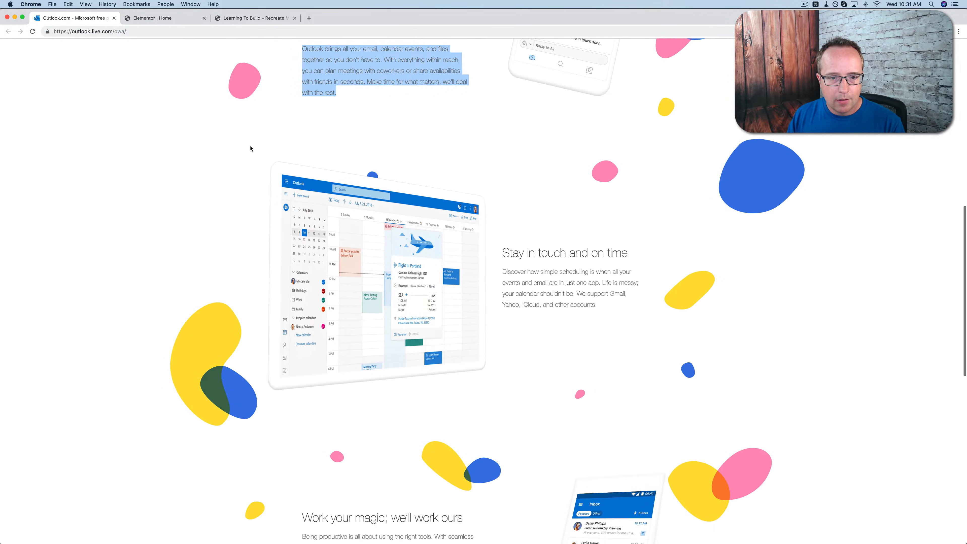
scroll(443, 229, up, 1)
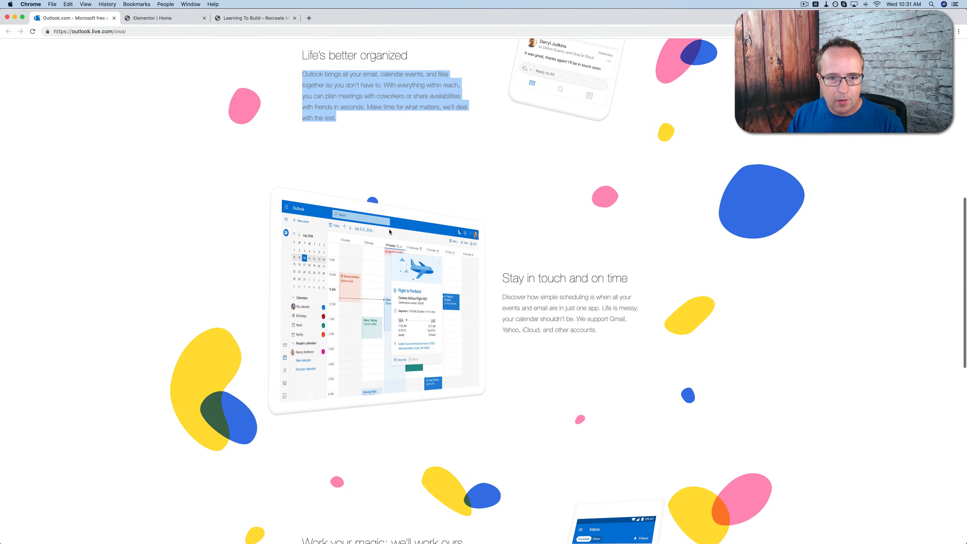
click(136, 16)
scroll(487, 145, up, 3)
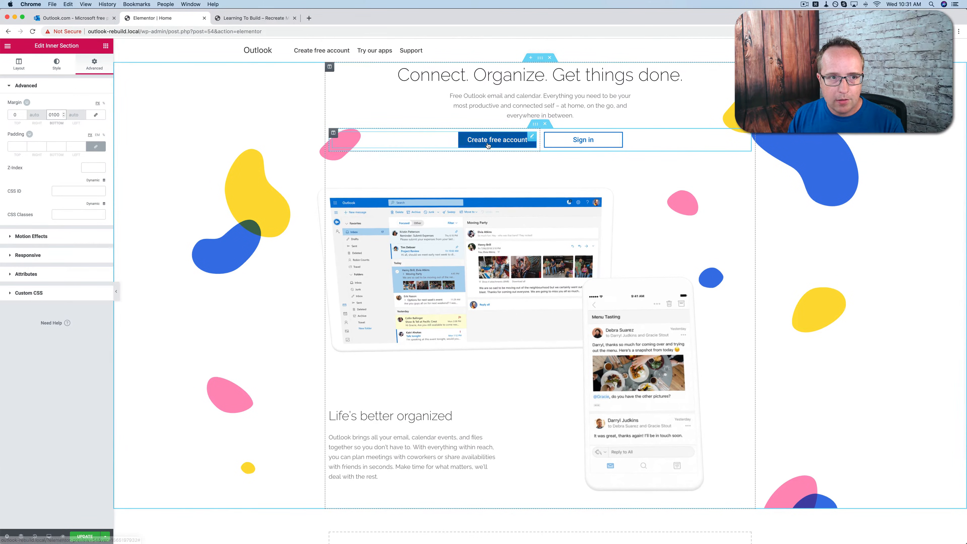
Copy the "Stay in touch and on time" heading text from the original Outlook page and return to the Elementor editor
click(91, 18)
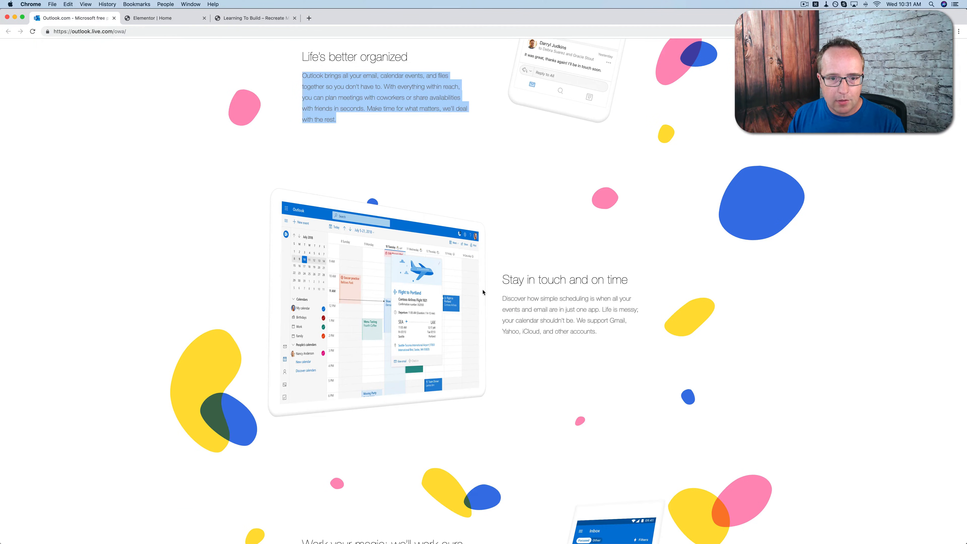
mouse_move(502, 280)
mouse_down()
mouse_move(630, 284)
mouse_move(510, 282)
mouse_up()
click(626, 281)
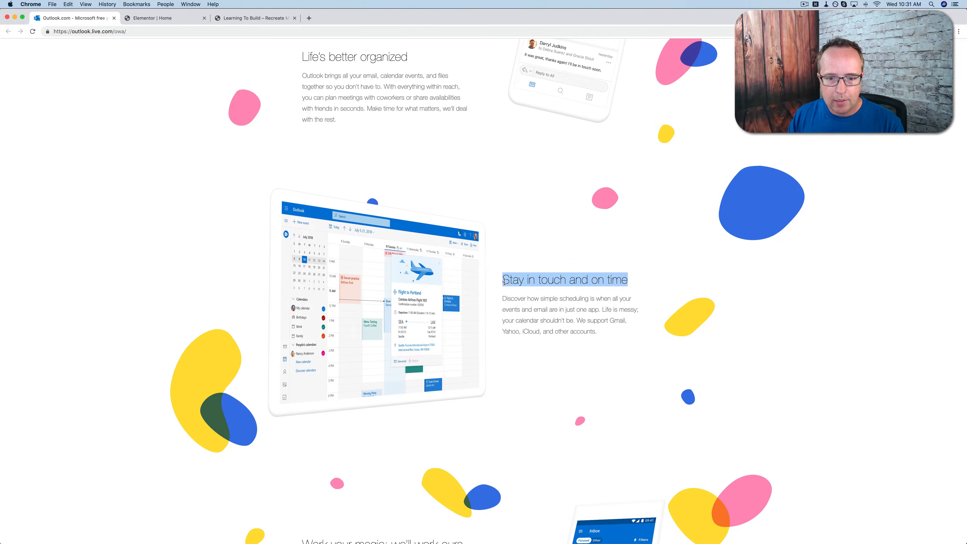
right_click(506, 282)
click(512, 299)
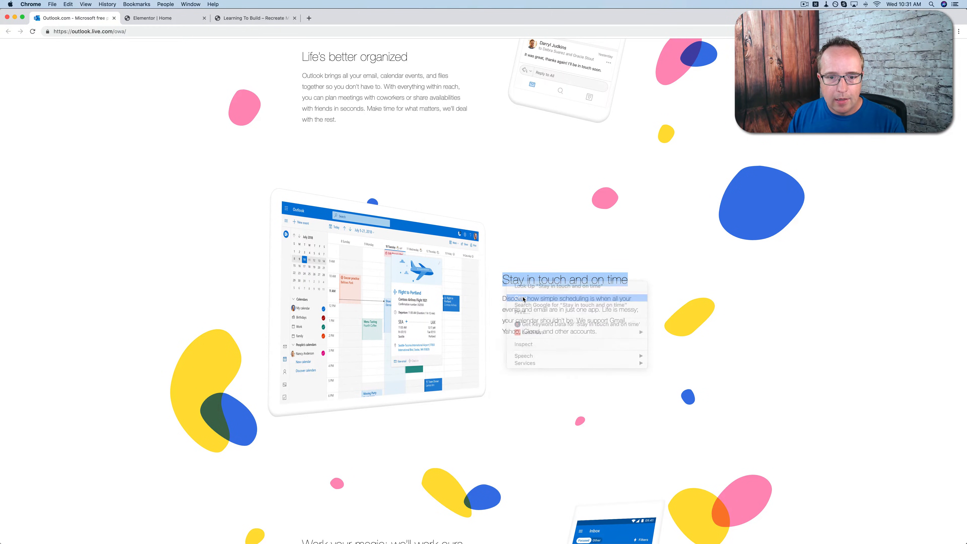
click(140, 20)
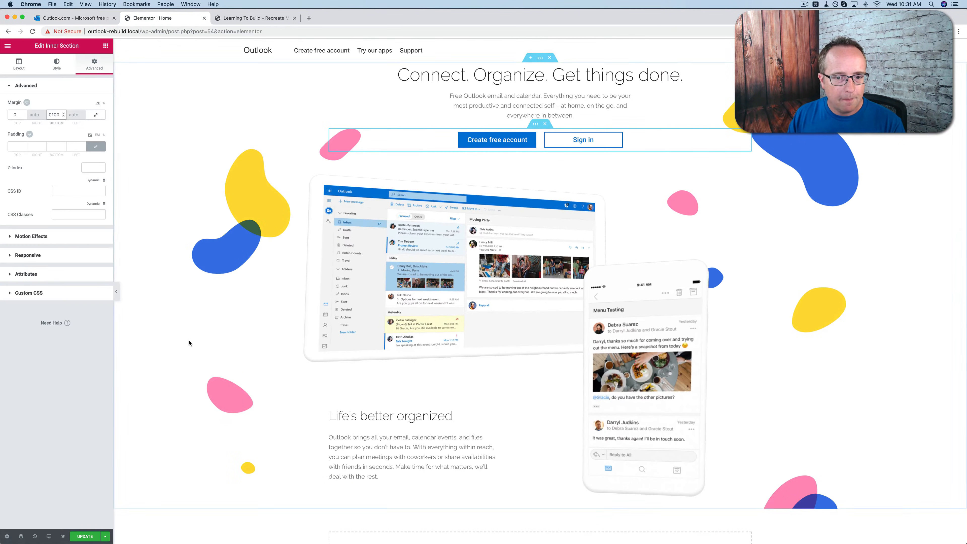
Add a two-column inner section to the section holding the hero images and the "Life's better organized" text
scroll(287, 335, down, 2)
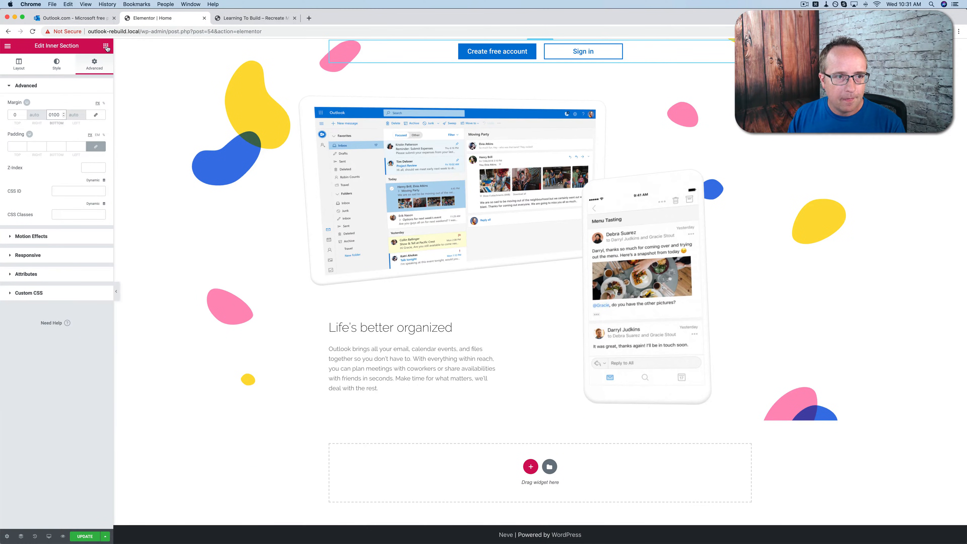
click(106, 46)
drag(22, 128, 560, 413)
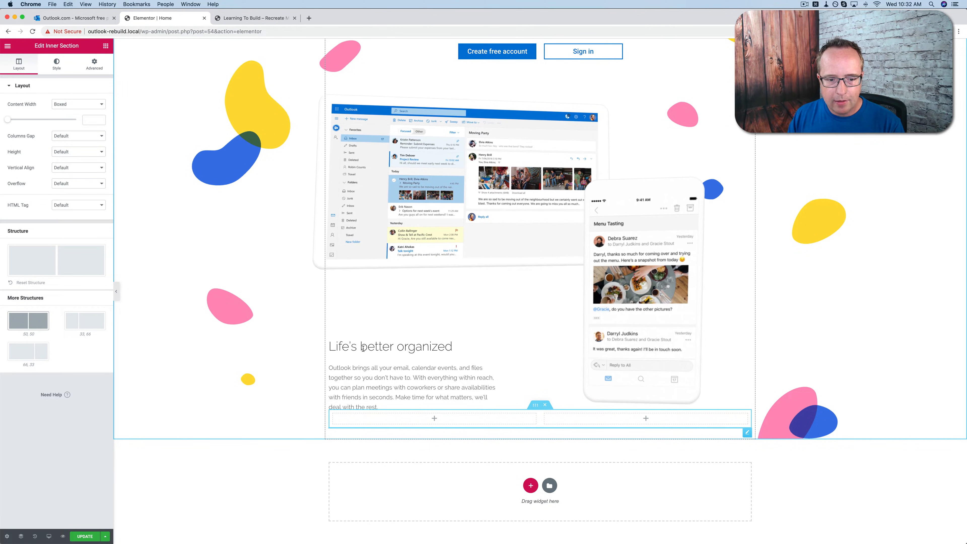
Use the Navigator to move the new inner section below the "Life's better organized" heading and its paragraph
drag(535, 404, 524, 433)
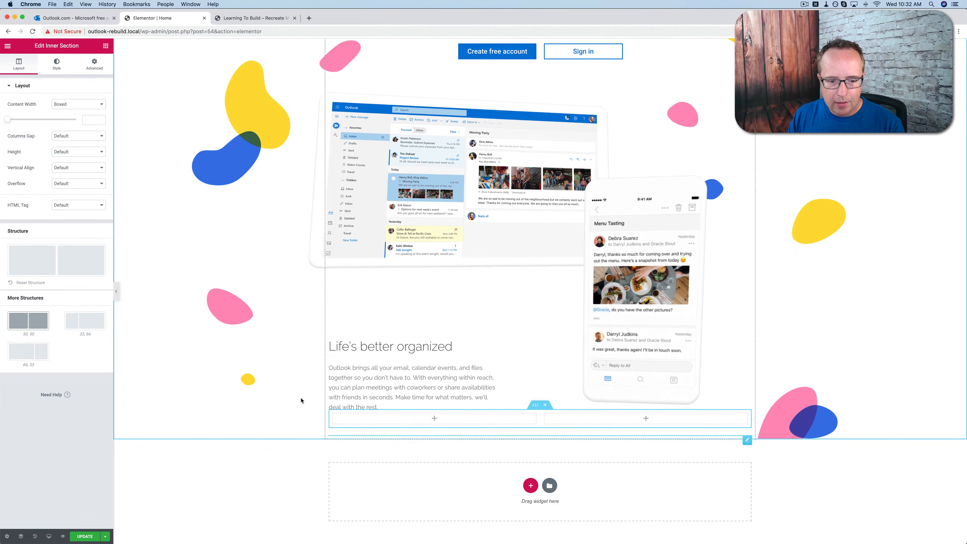
click(20, 536)
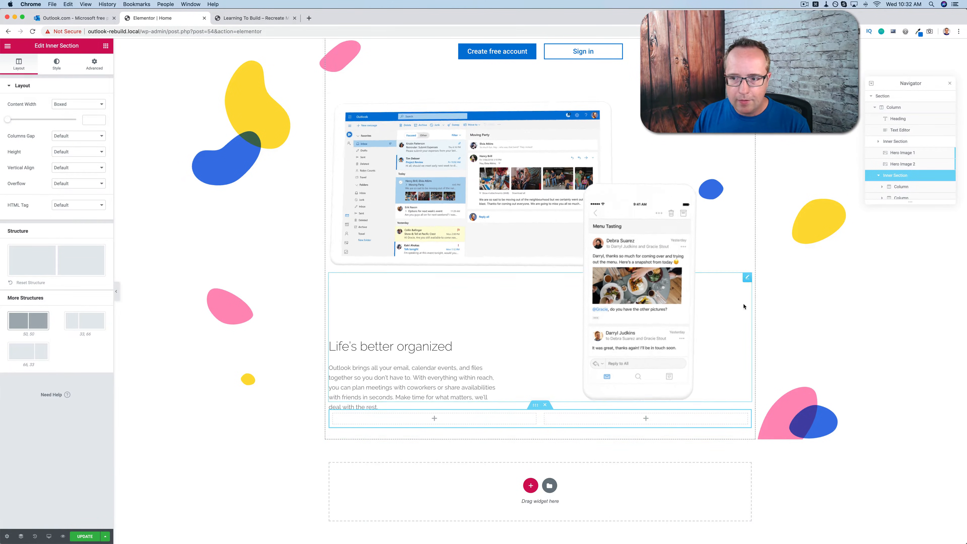
scroll(912, 154, down, 1)
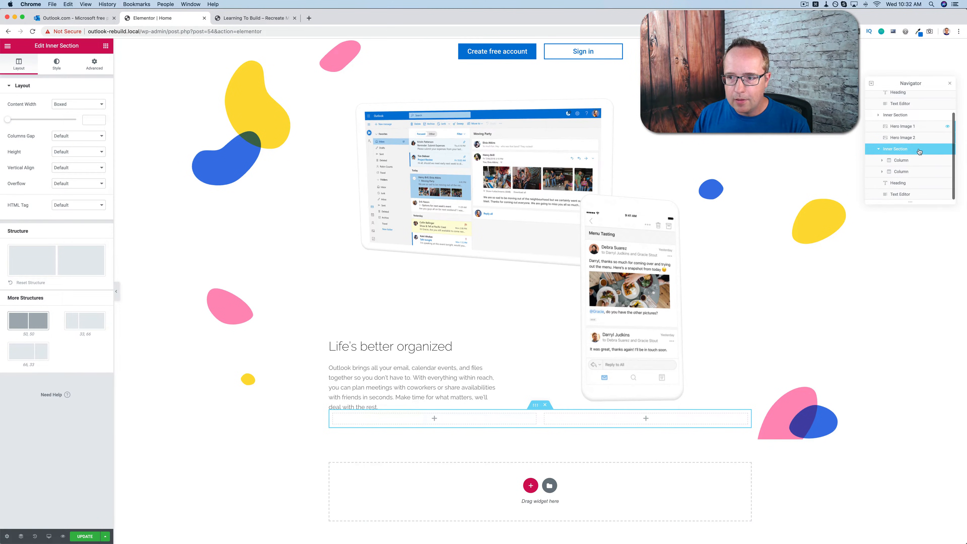
click(879, 150)
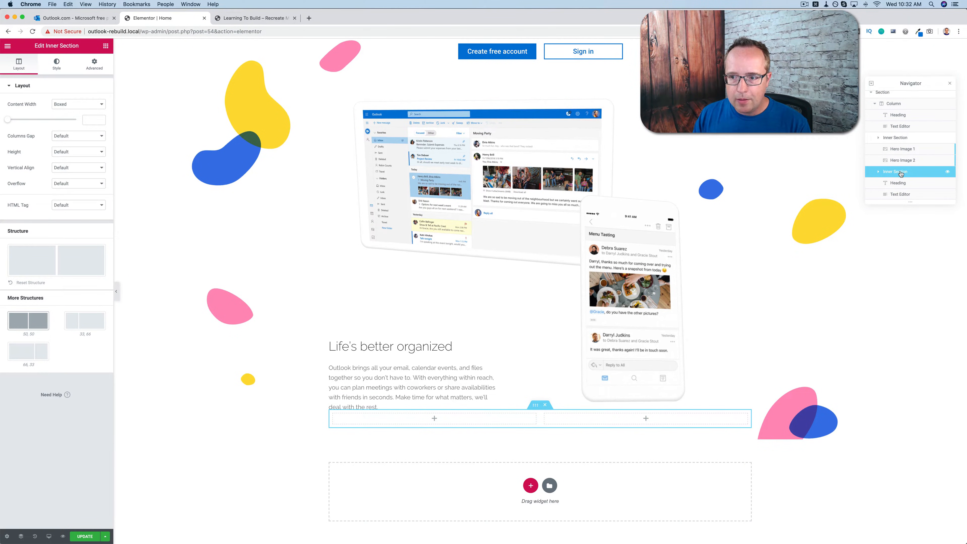
drag(901, 174, 905, 194)
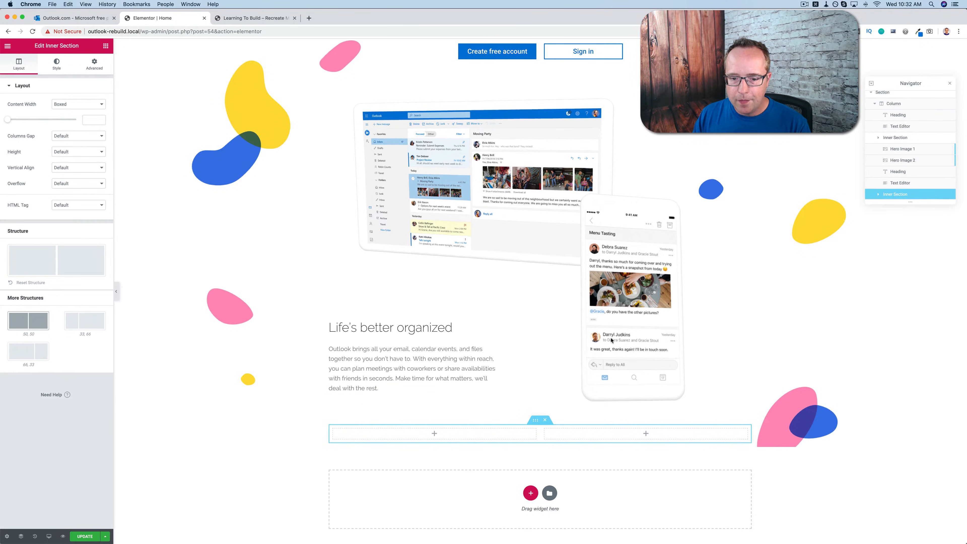
Add an image widget to the first column of the new inner section and insert hero-image-3 from the media library
click(494, 436)
drag(205, 247, 442, 433)
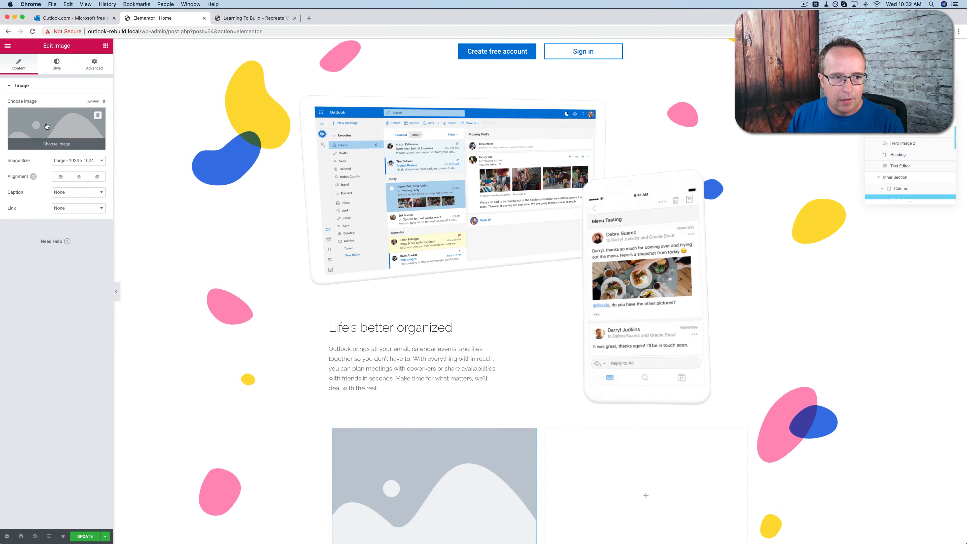
click(47, 127)
click(329, 155)
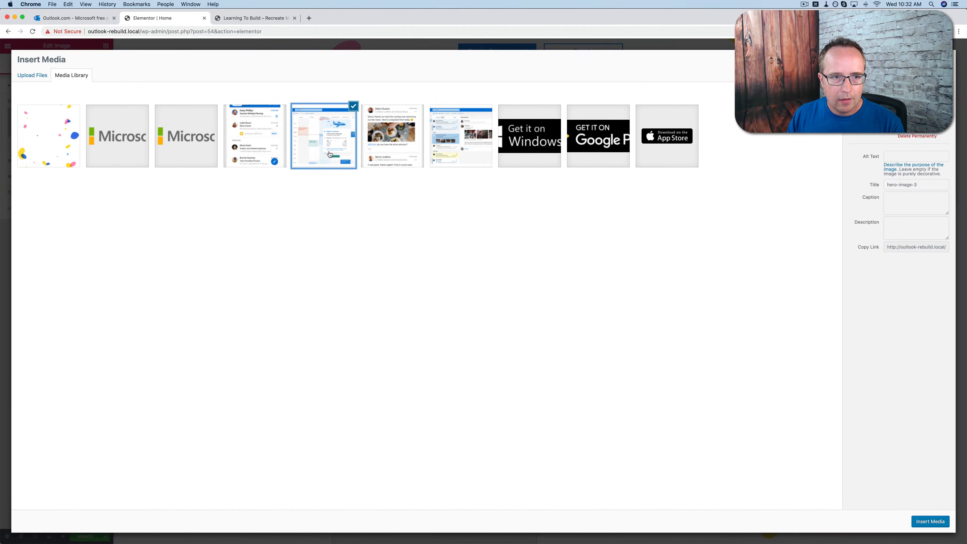
click(82, 17)
click(170, 20)
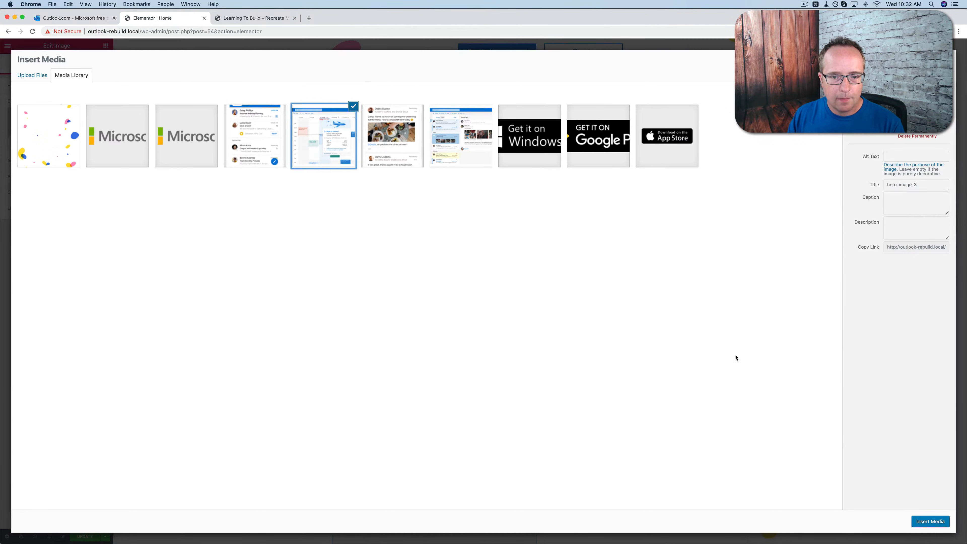
click(927, 523)
Paste a copy of the "Connect. Organize. Get things done." heading into the second column beside the calendar image
scroll(647, 457, down, 3)
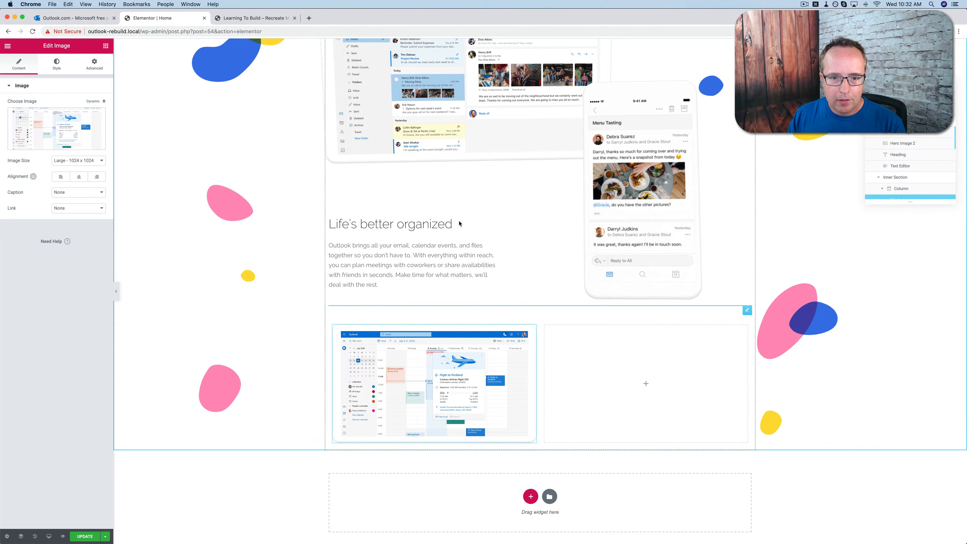
scroll(448, 224, up, 6)
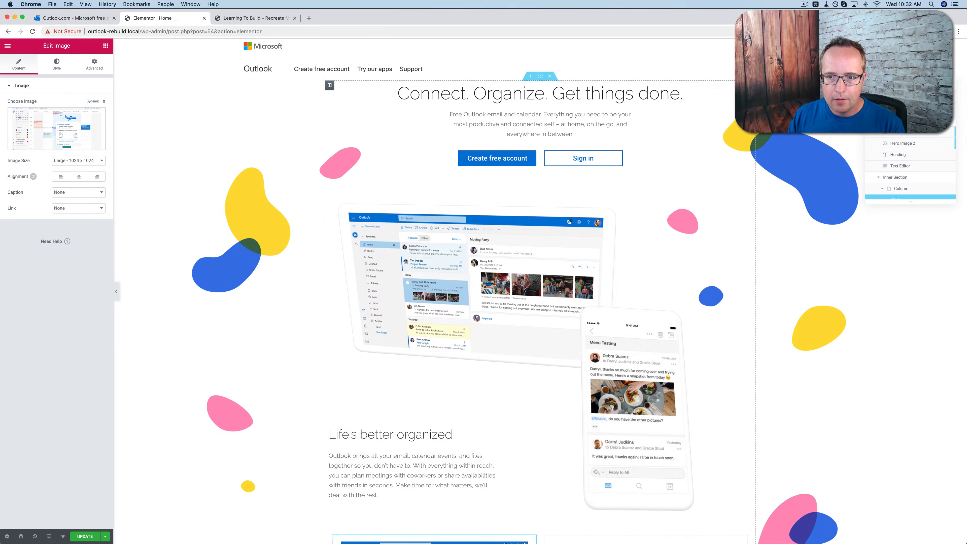
scroll(622, 344, down, 6)
right_click(622, 343)
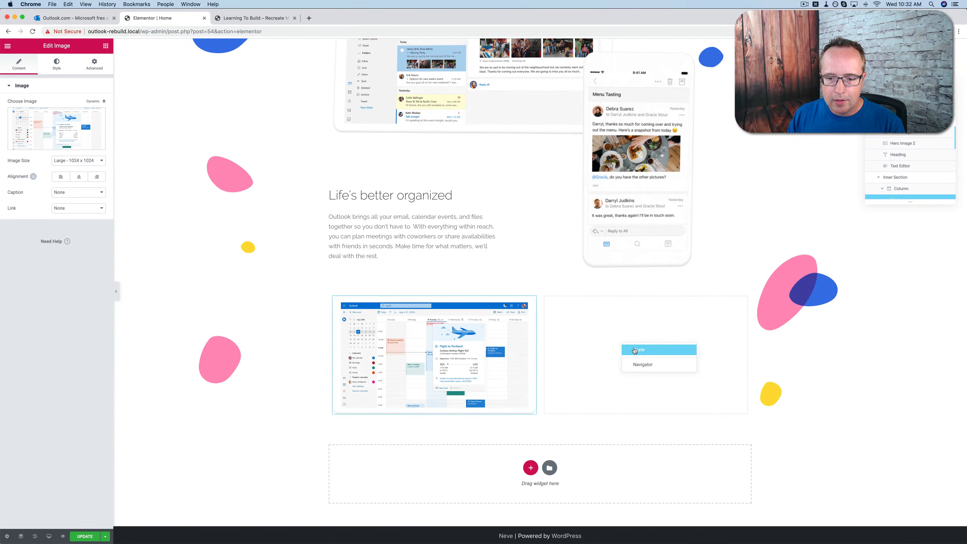
click(634, 350)
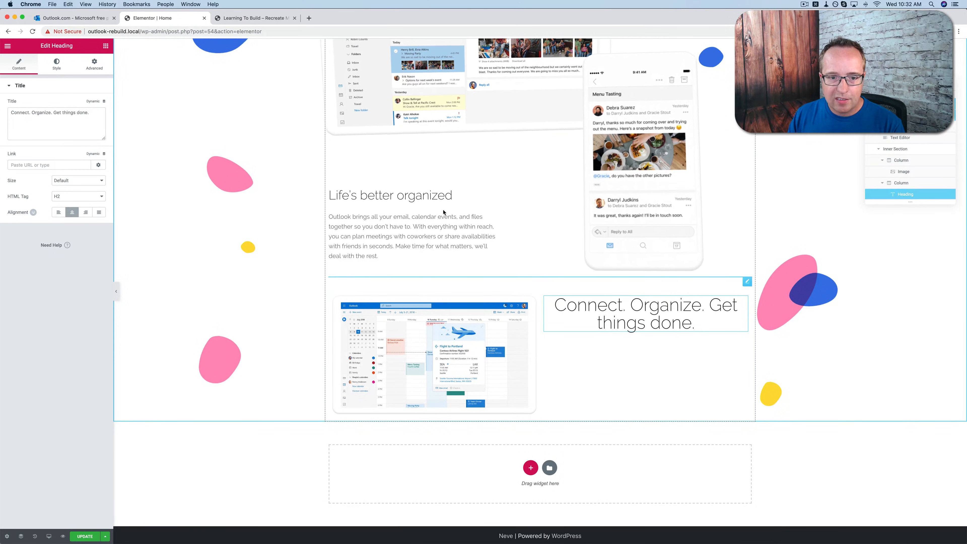
Copy the "Free Outlook email and calendar" text widget and paste it beneath the heading in the second column
scroll(436, 198, up, 5)
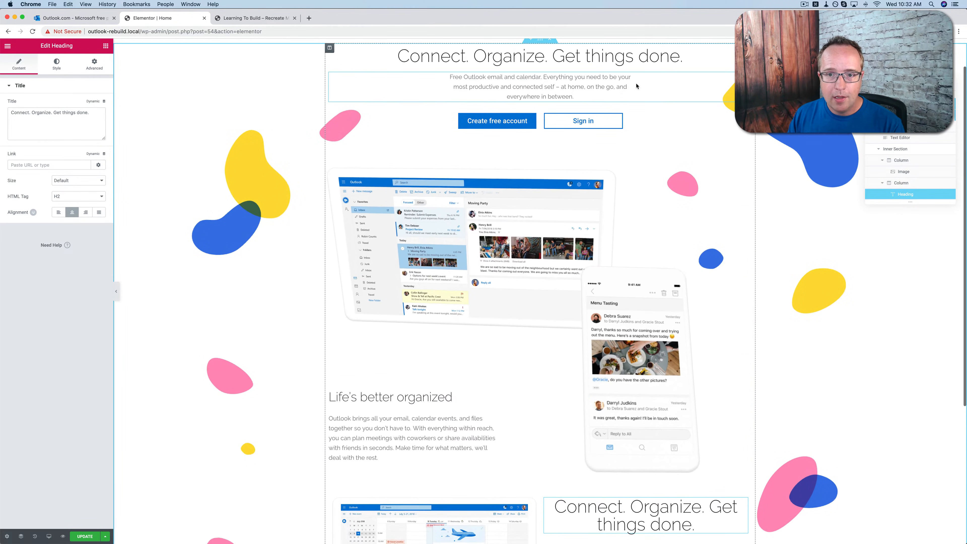
right_click(746, 76)
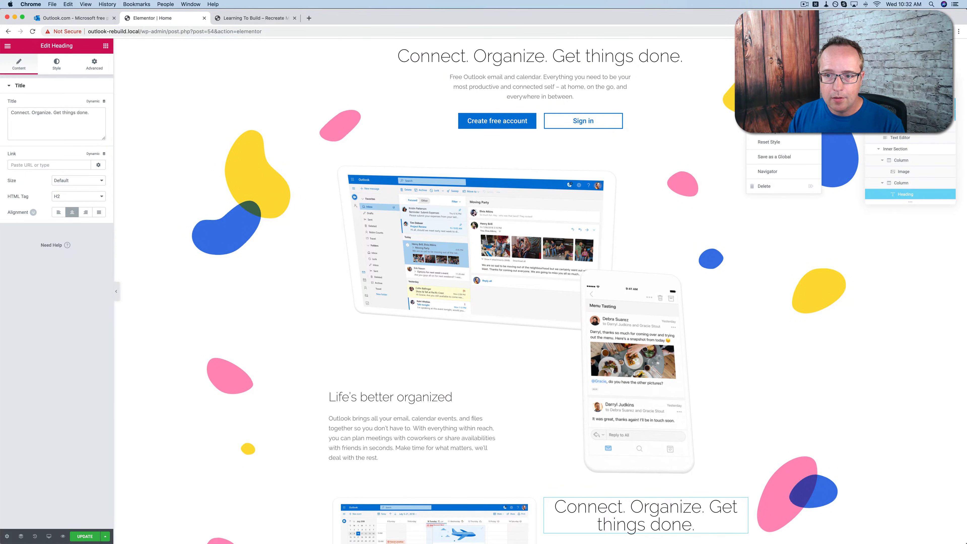
scroll(641, 376, down, 5)
right_click(641, 375)
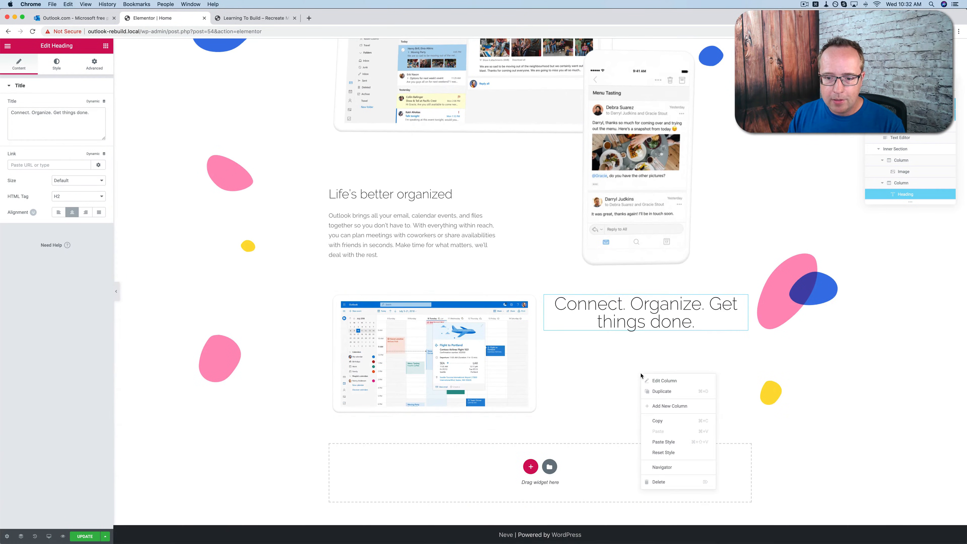
click(660, 421)
right_click(703, 329)
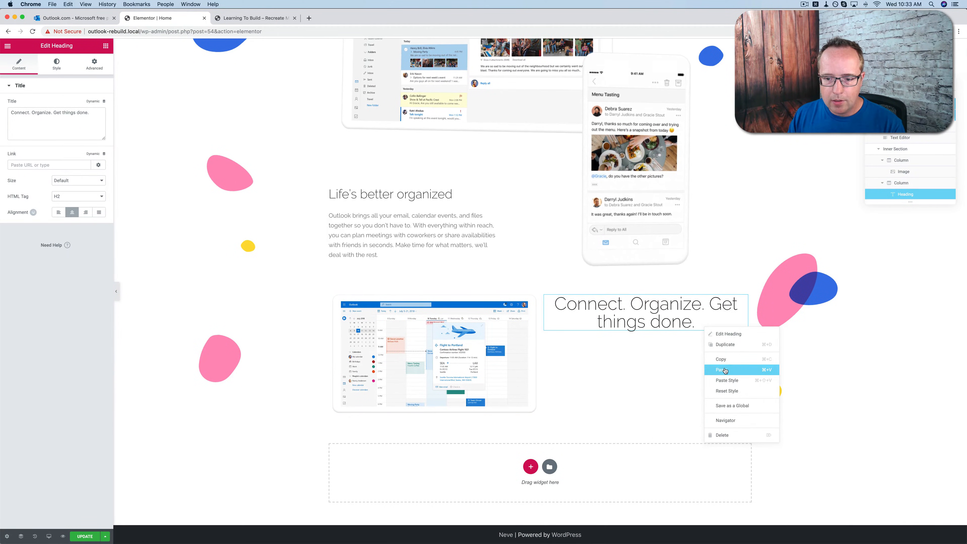
click(718, 371)
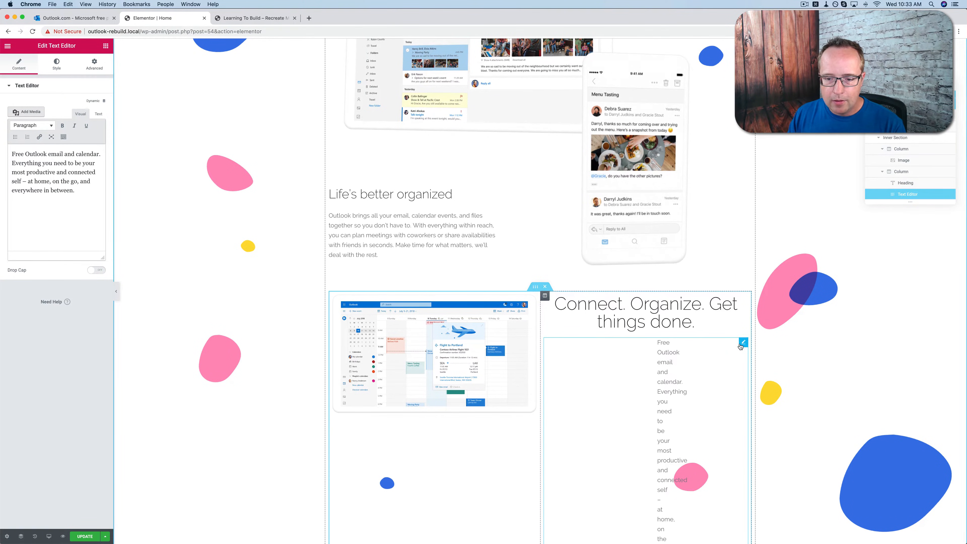
Set the right and left padding of the pasted text widget to 0
click(94, 64)
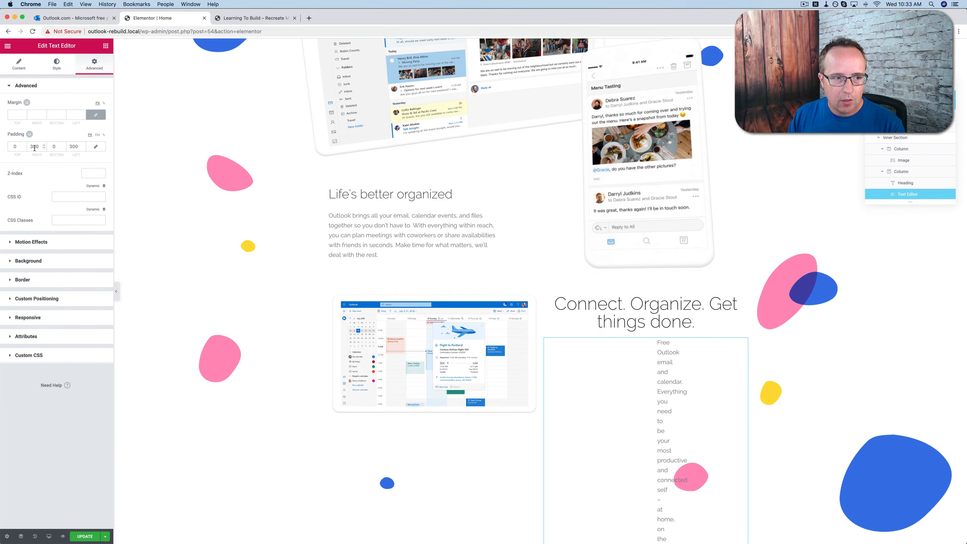
text(0)
double_click(74, 146)
text(0)
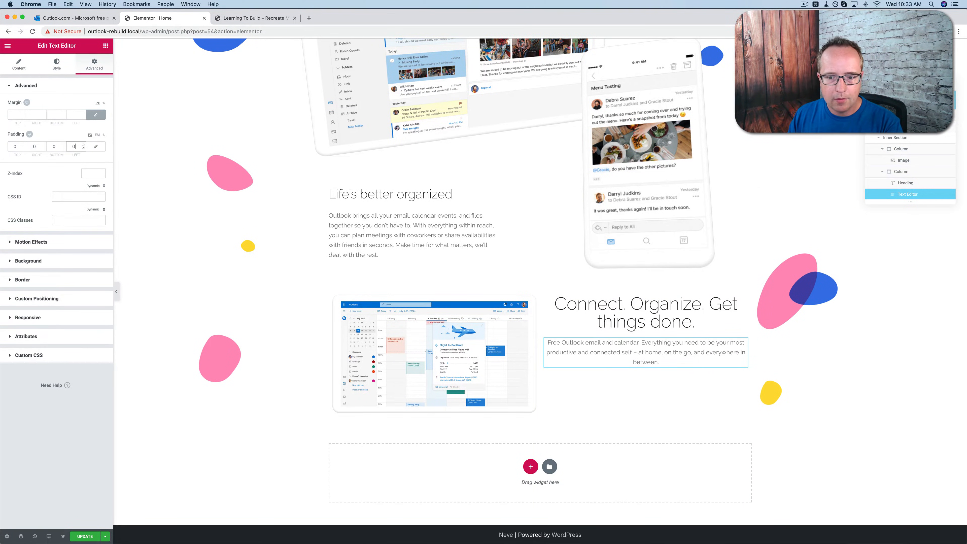
Replace the title of the heading beside the calendar image with the copied "Stay in touch and on time"
click(645, 308)
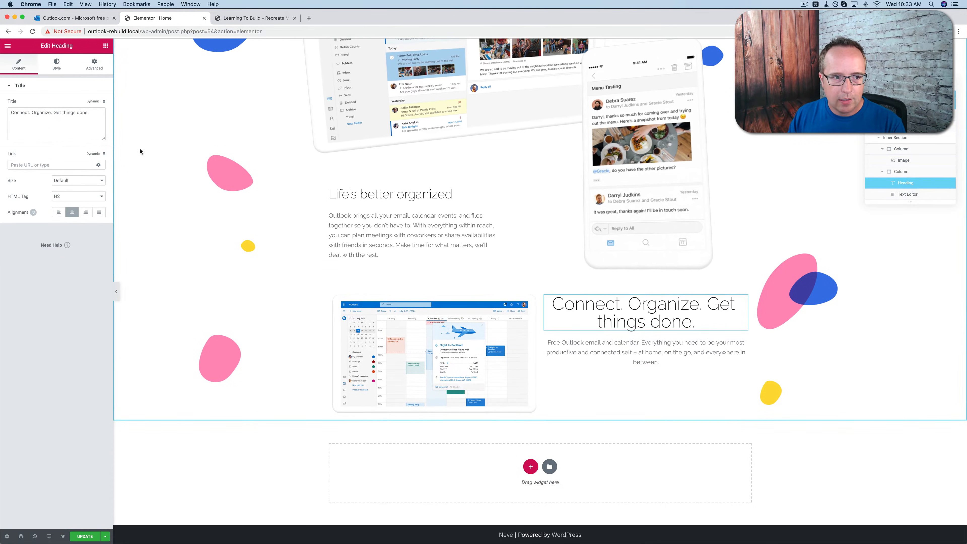
click(96, 134)
key(super+a)
key(super+v)
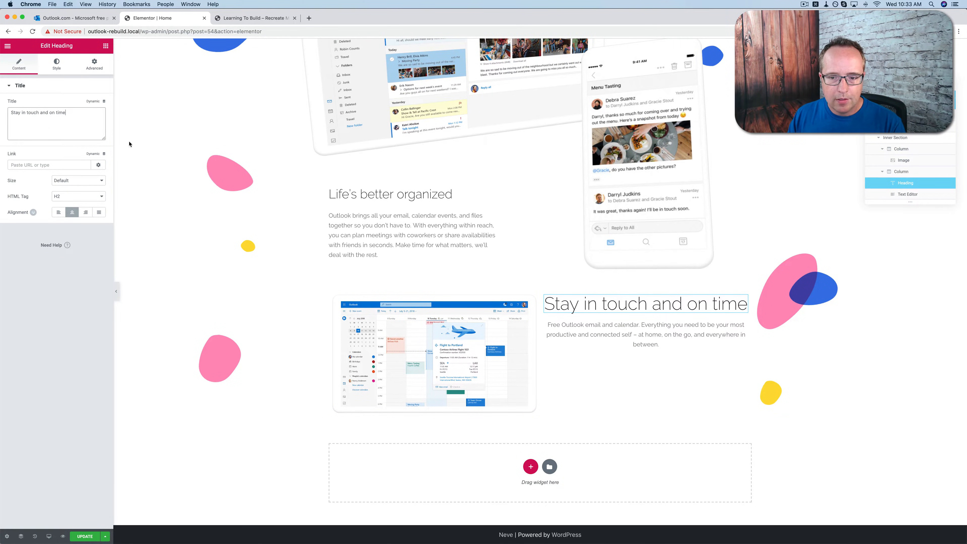
Check the "Life's better organized" heading's typography and set the "Stay in touch and on time" heading's font size to 33 to match
click(399, 194)
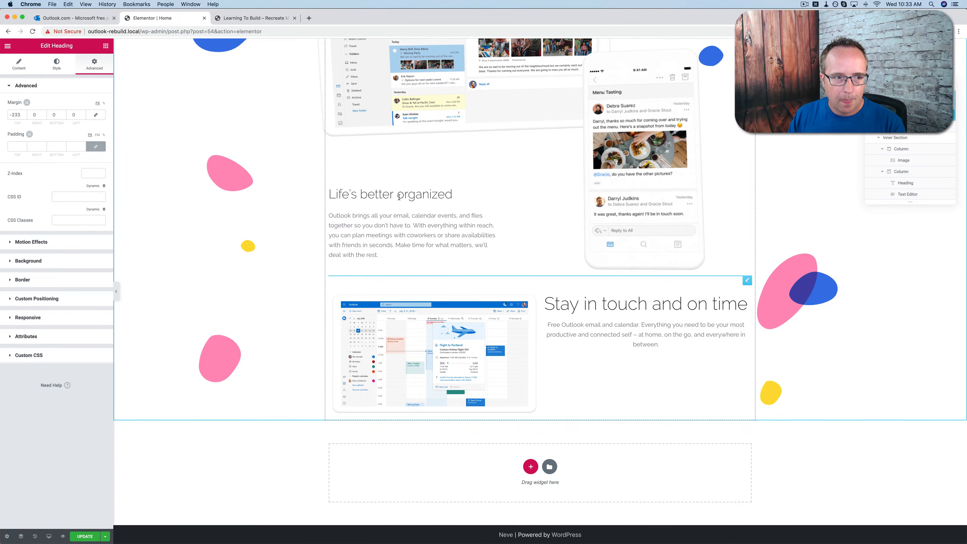
click(56, 64)
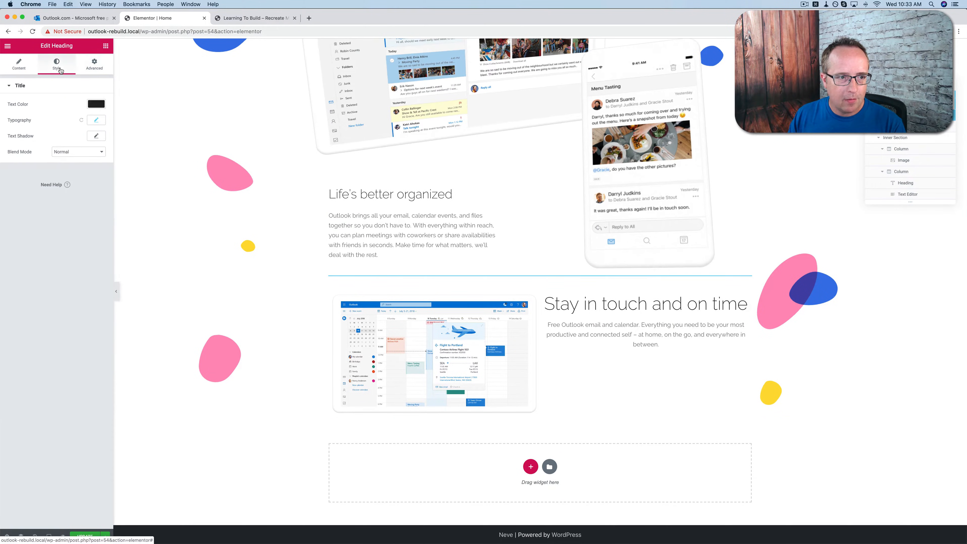
click(96, 121)
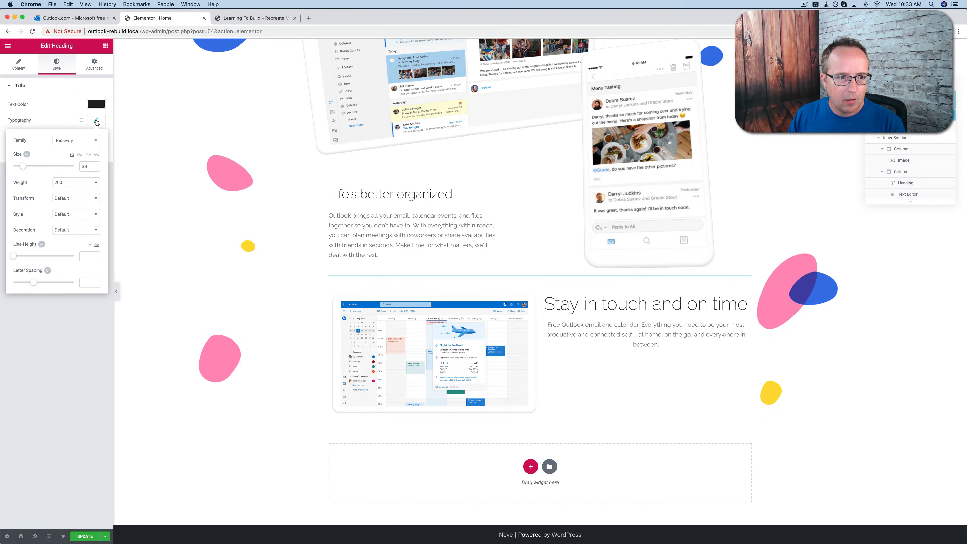
click(62, 72)
click(599, 306)
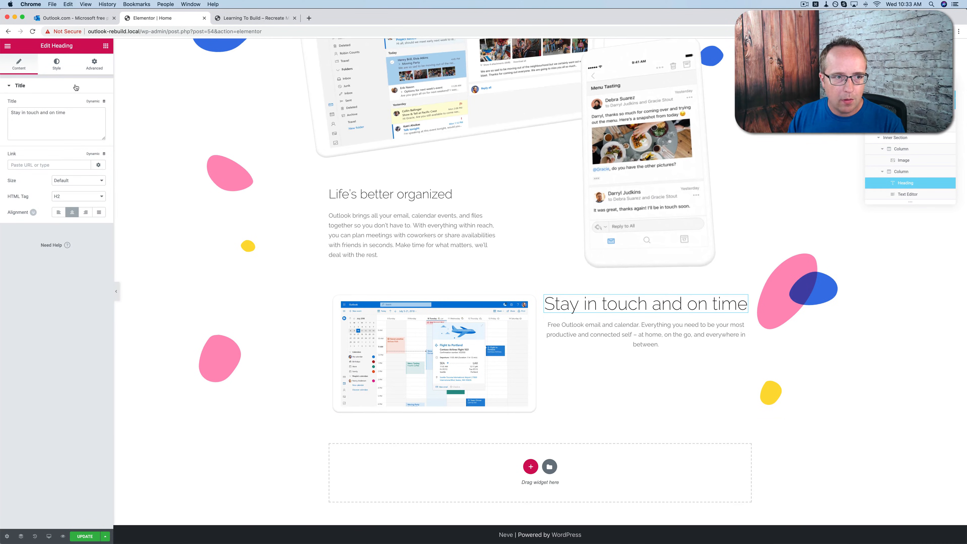
click(56, 65)
click(96, 121)
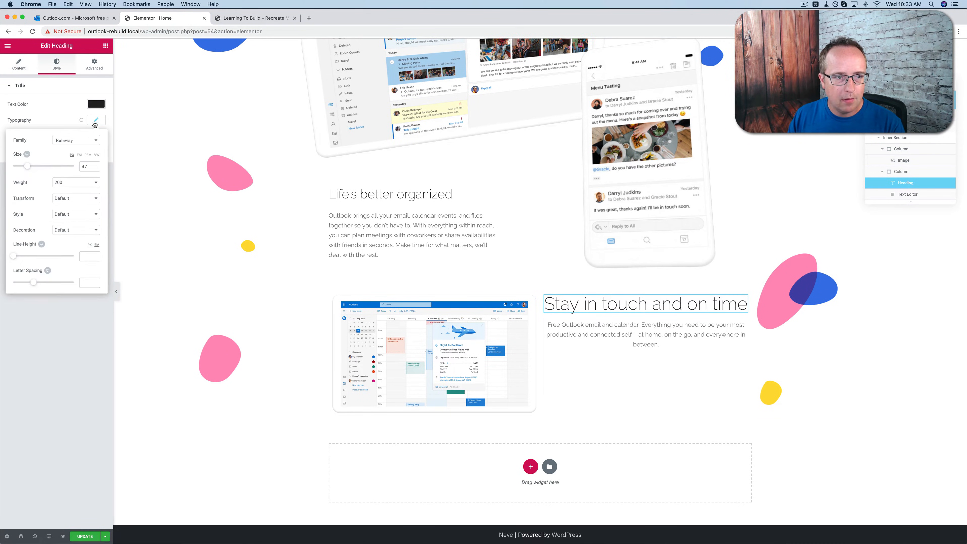
text(33)
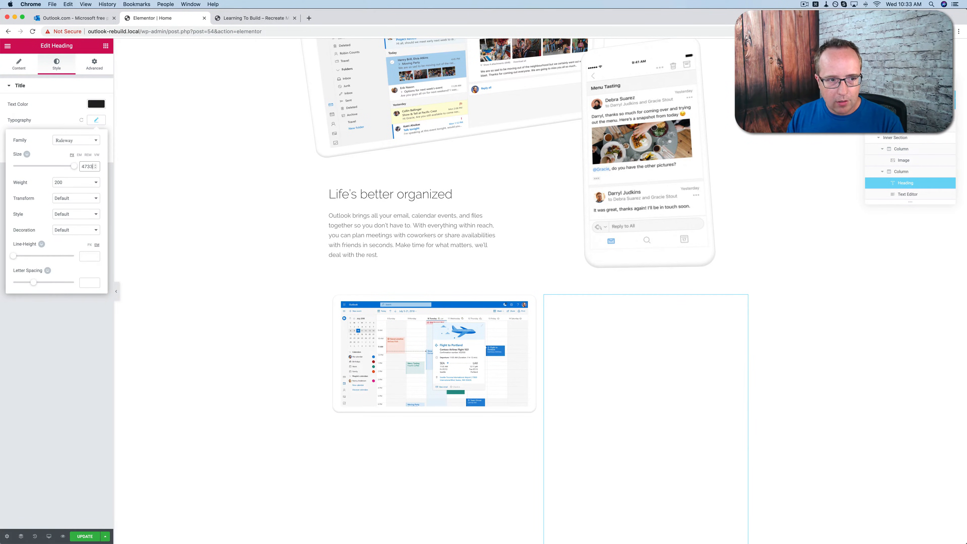
click(84, 167)
key(Delete)
key(Delete)
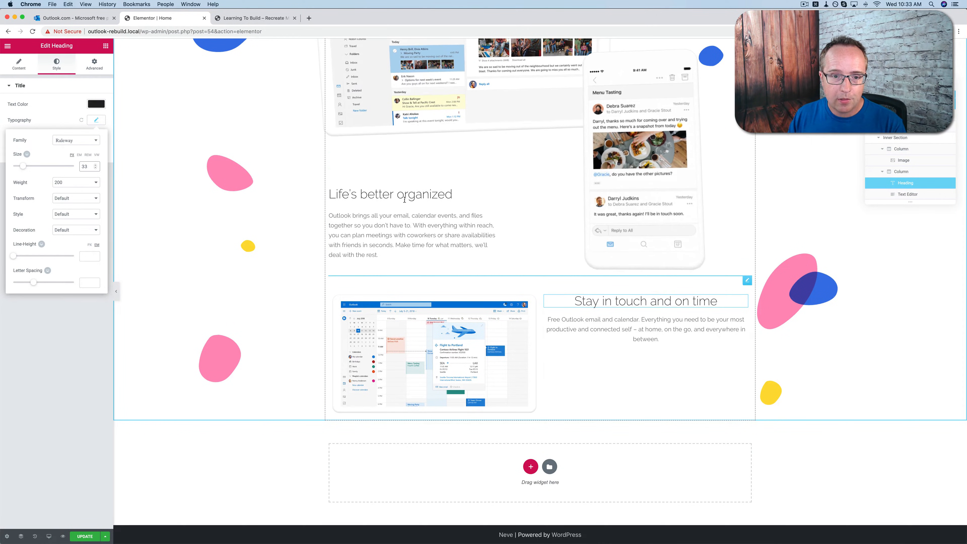
Copy the paragraph beneath "Stay in touch and on time" from the original Outlook.com page
click(609, 320)
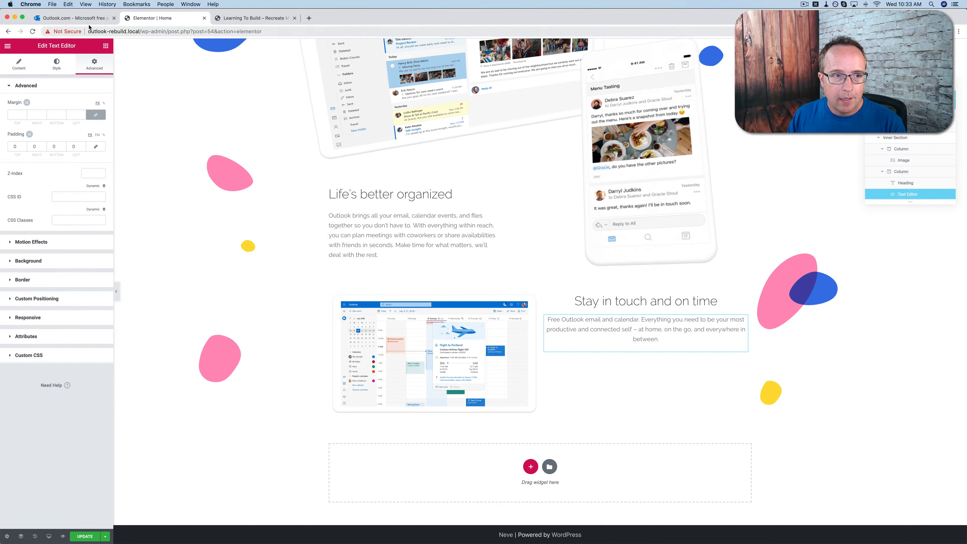
click(76, 18)
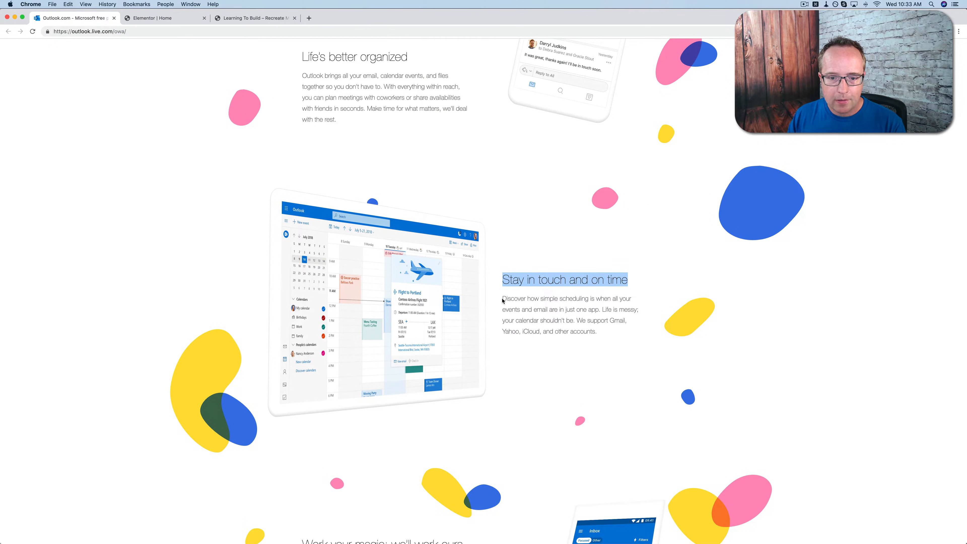
drag(502, 301, 593, 330)
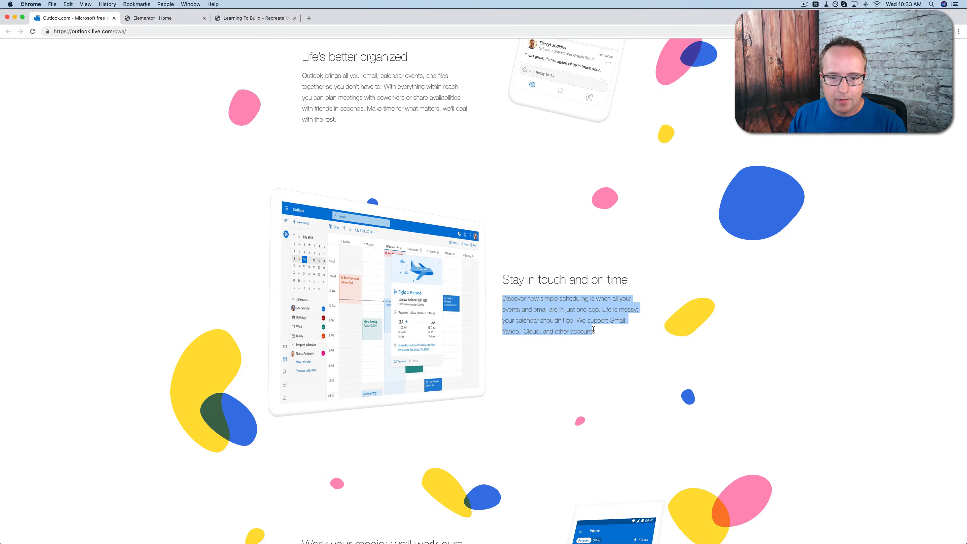
right_click(575, 319)
click(593, 335)
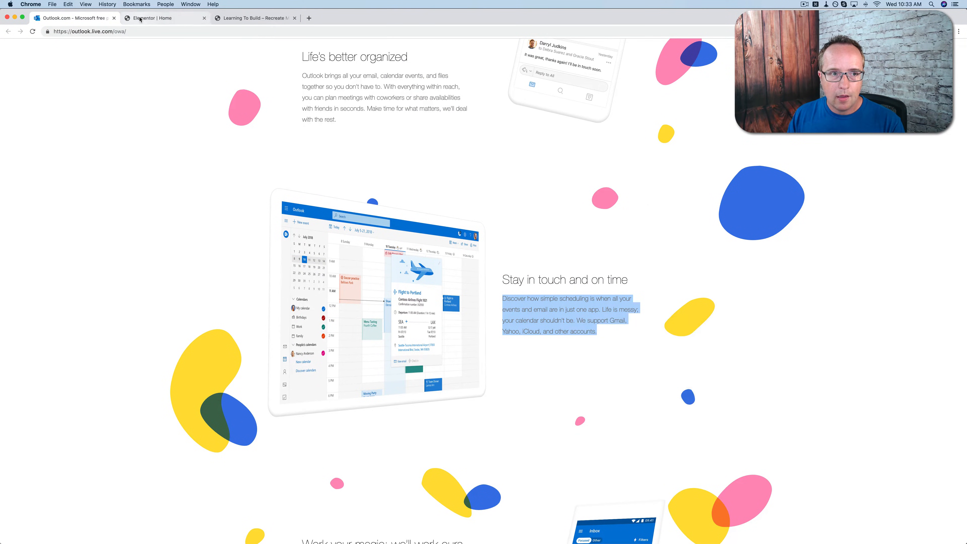
Return to the Elementor page and replace the text widget's content beside the calendar image with the copied paragraph
click(140, 19)
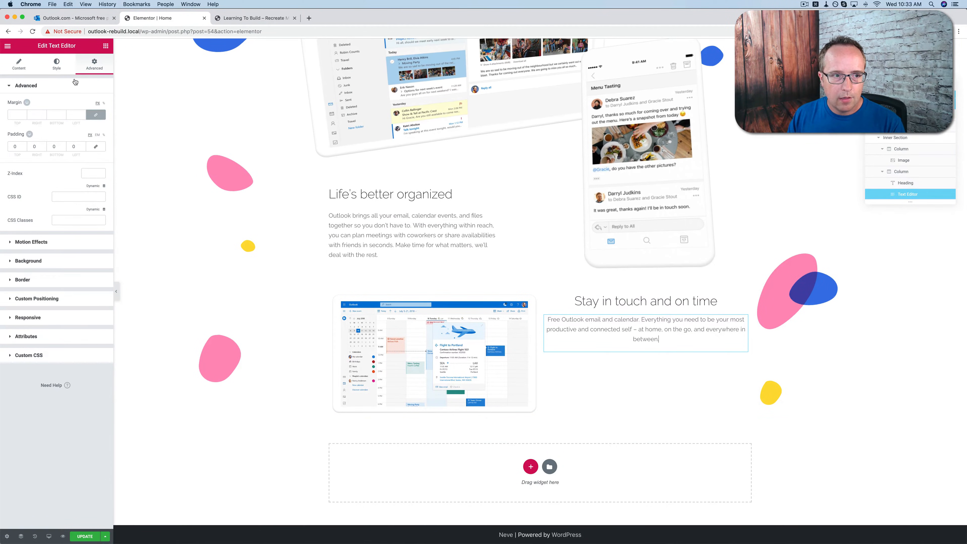
click(57, 71)
click(23, 72)
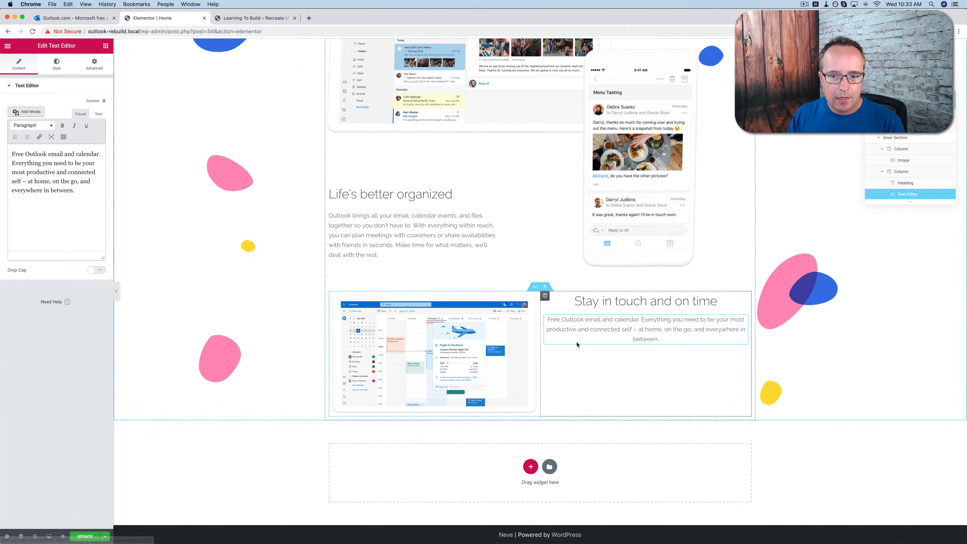
click(98, 114)
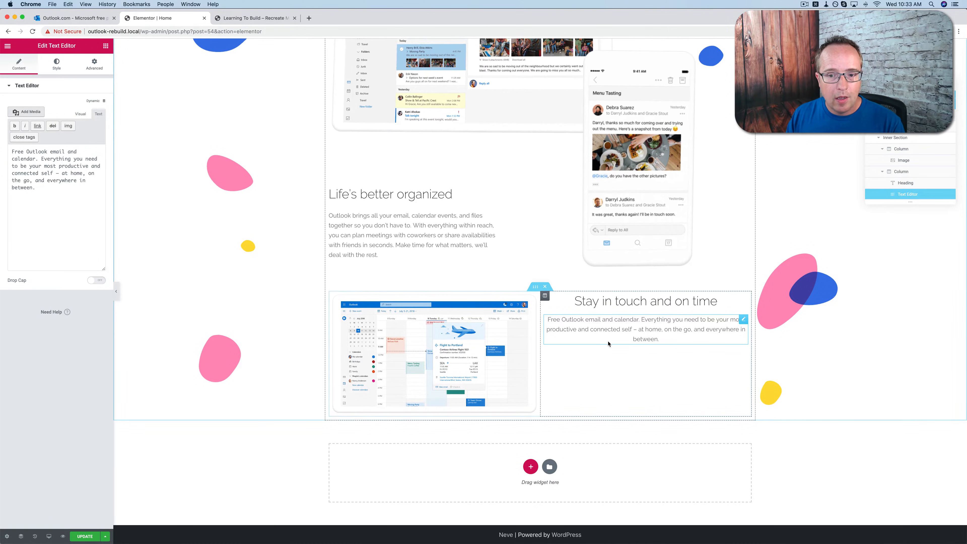
click(655, 330)
key(super+a)
key(super+v)
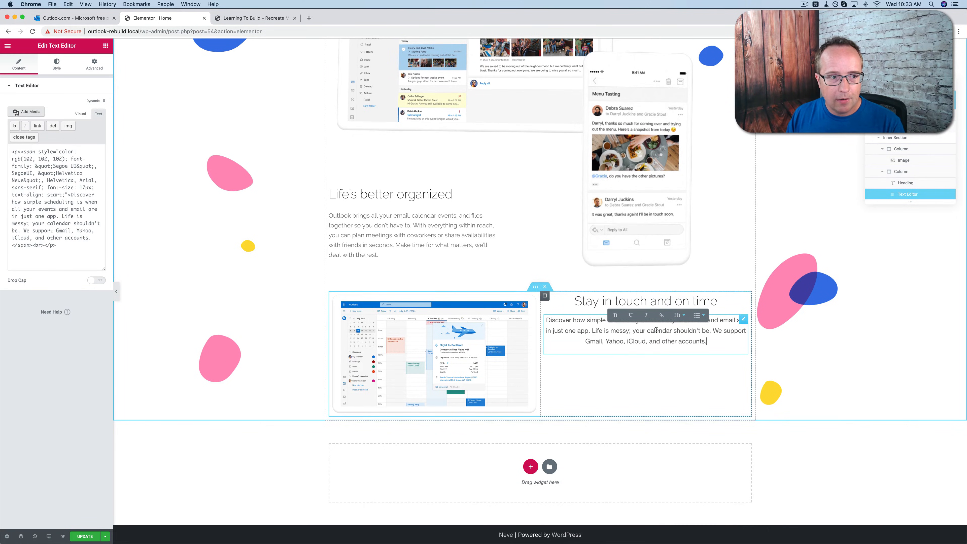
Replace the formatted HTML source of the text widget with the plain, unstyled version of the copied paragraph
drag(12, 150, 17, 151)
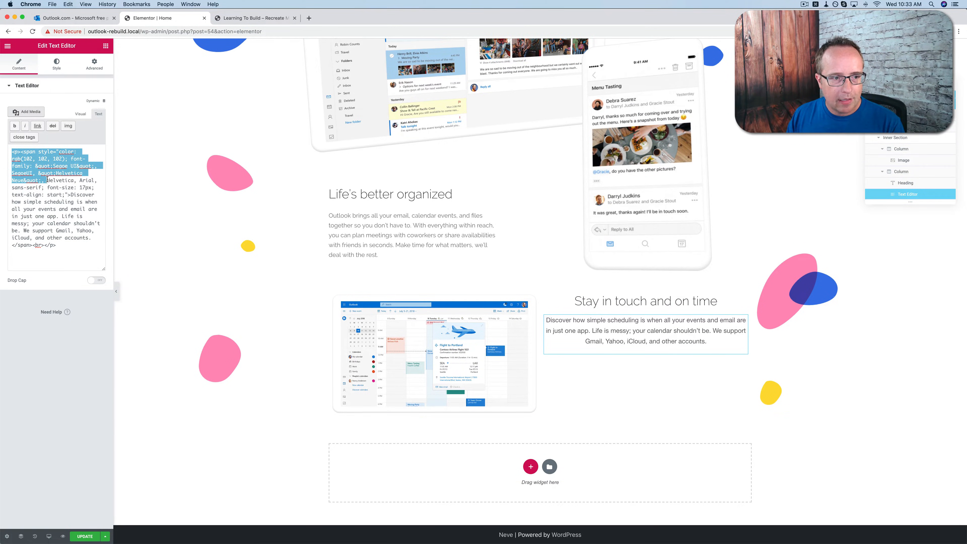
drag(47, 179, 67, 243)
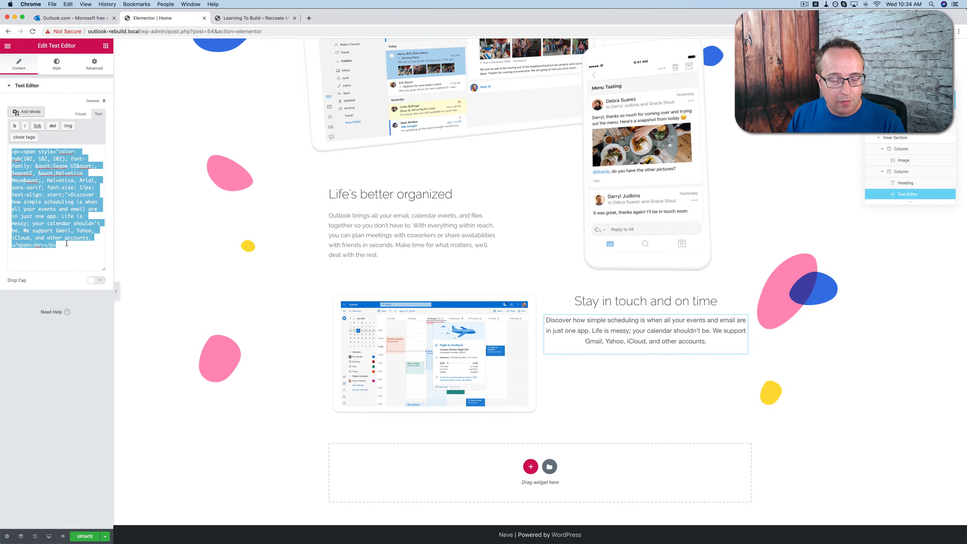
key(super+v)
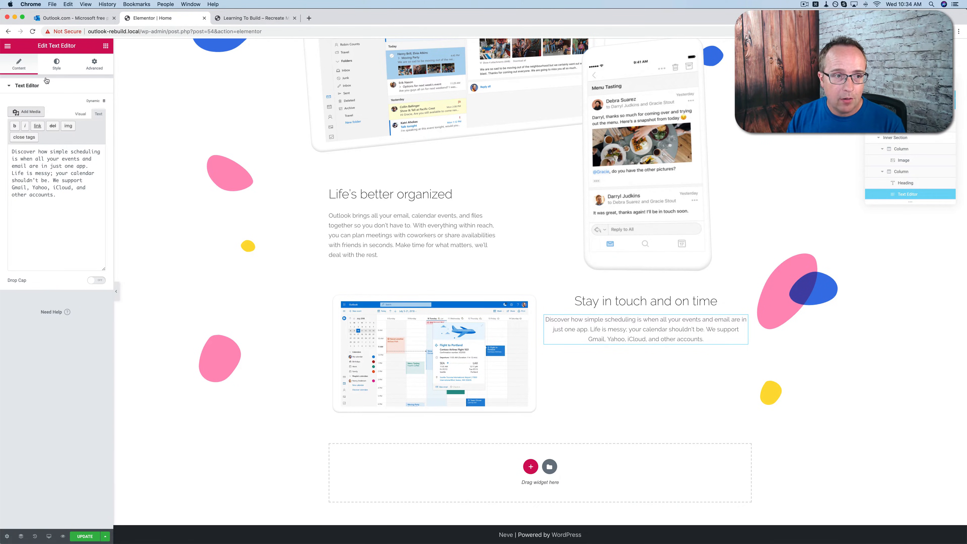
Left-align both the paragraph and the "Stay in touch and on time" heading, checking the original page for reference
click(57, 65)
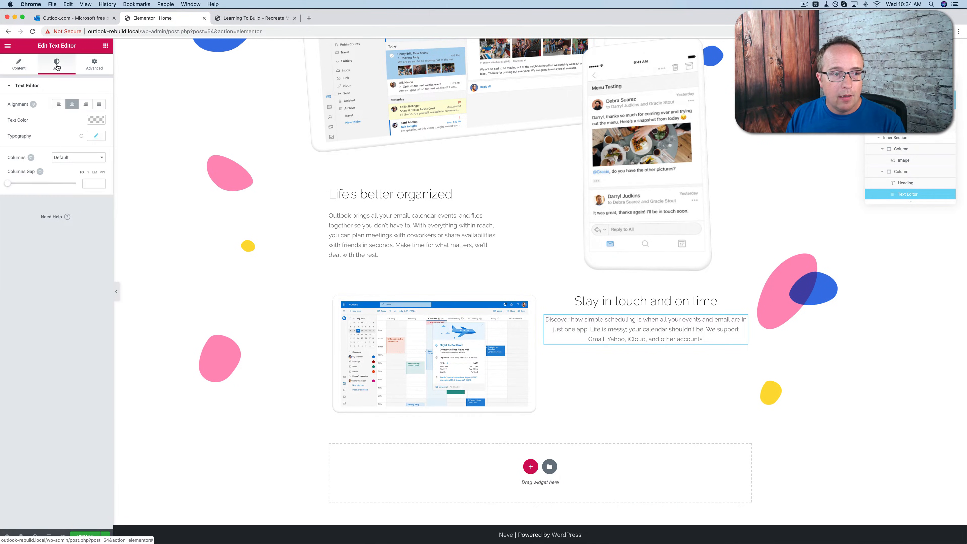
click(57, 105)
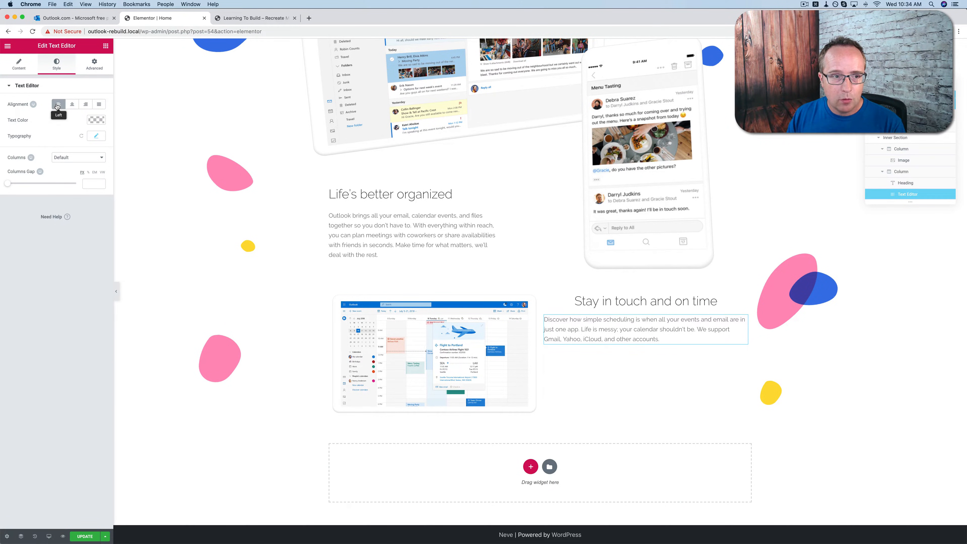
click(82, 20)
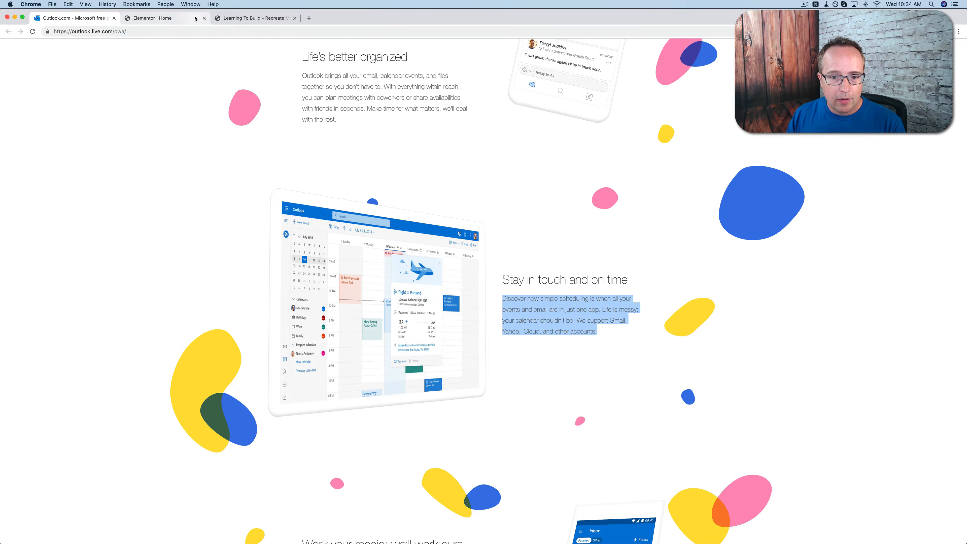
click(195, 18)
click(647, 301)
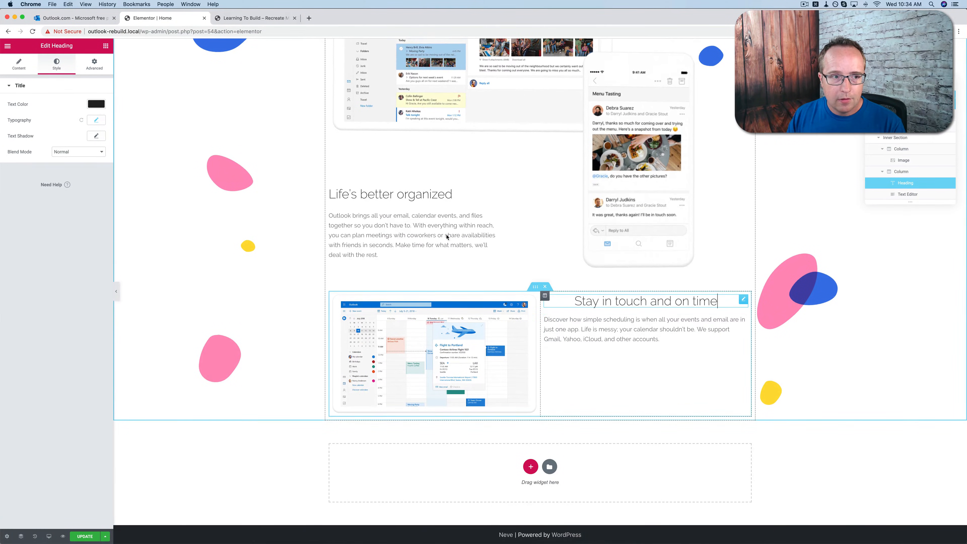
click(19, 64)
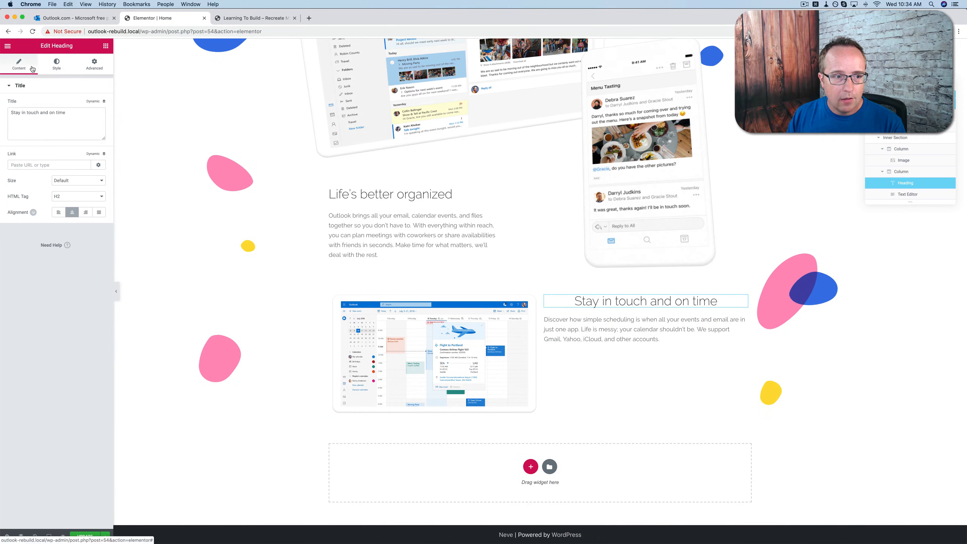
click(61, 214)
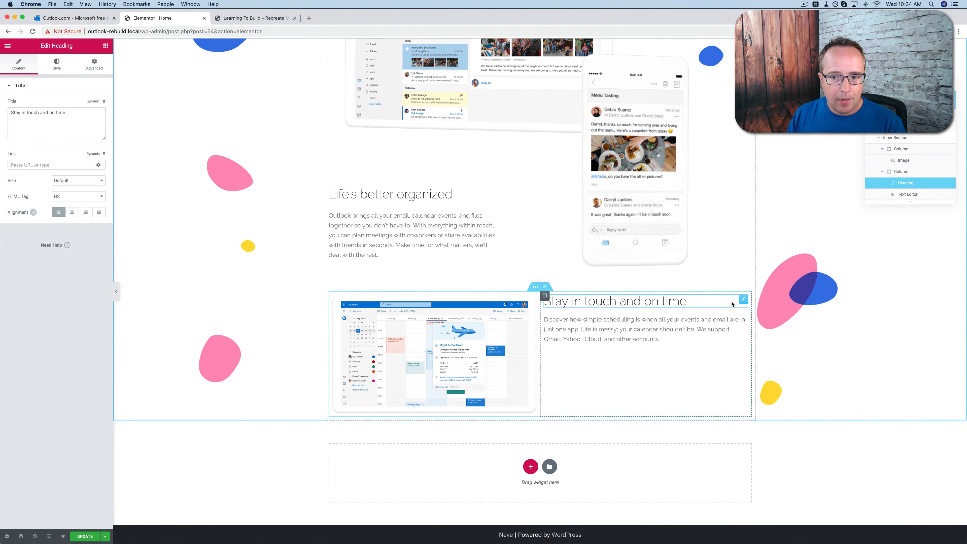
Try moving the "Stay in touch and on time" heading down with top padding, and reset that padding to 0
click(96, 64)
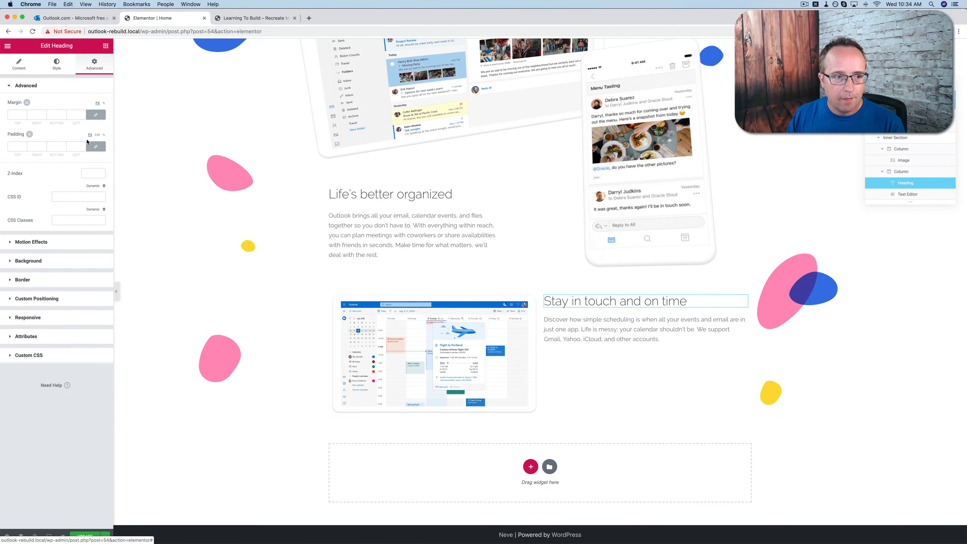
click(25, 146)
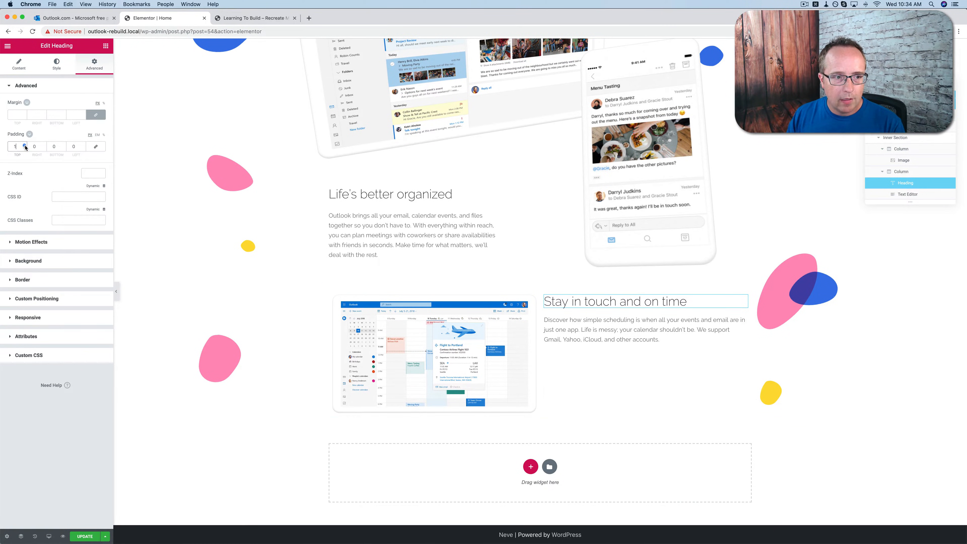
click(25, 147)
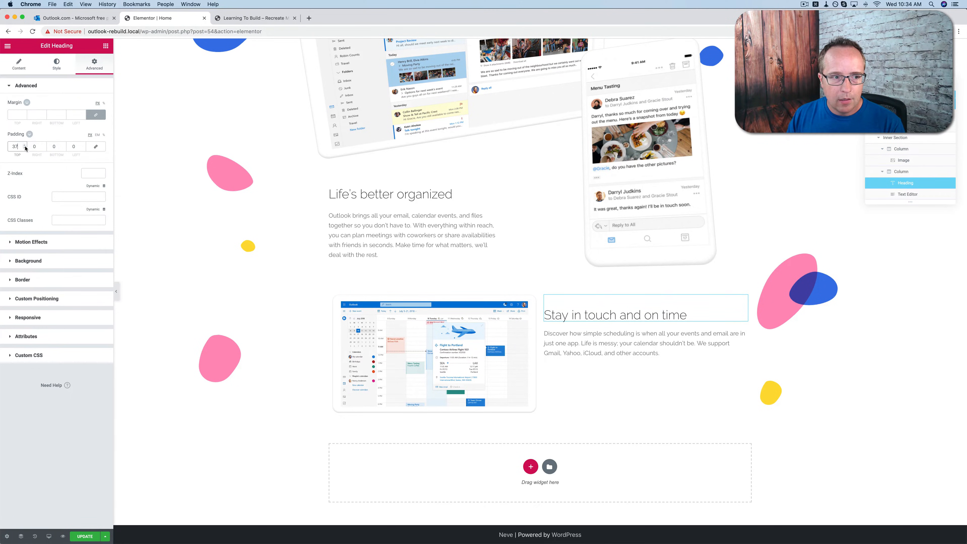
text(0)
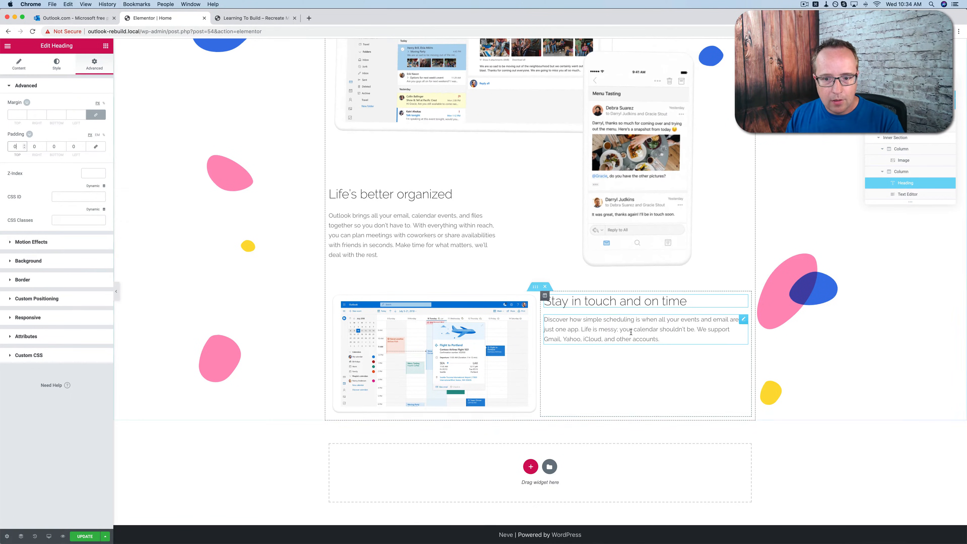
Set the vertical alignment of the column holding the heading and paragraph to Middle
click(545, 298)
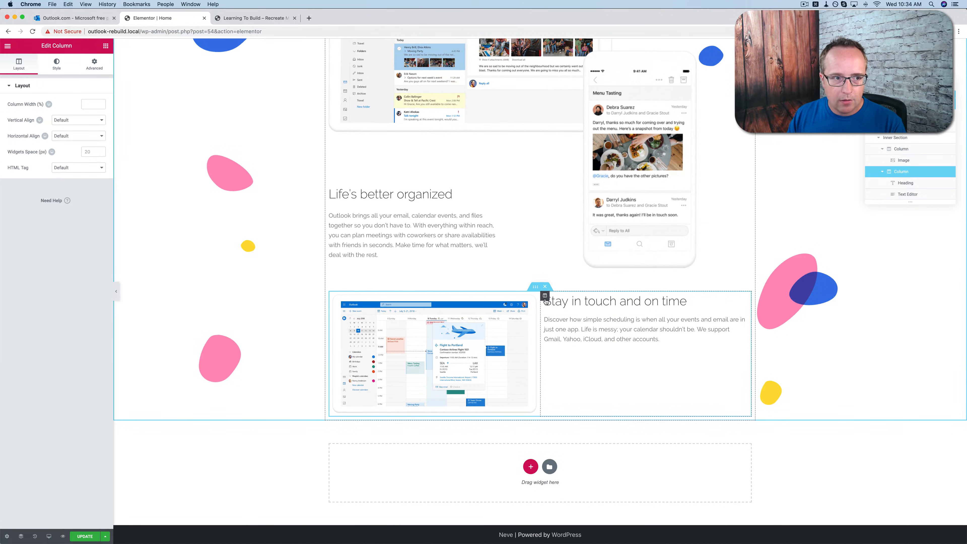
click(90, 122)
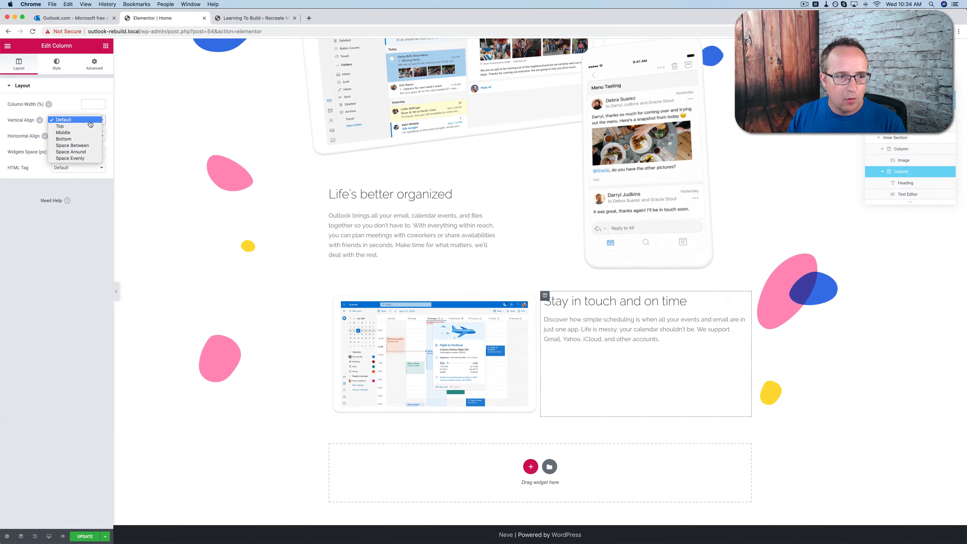
click(80, 134)
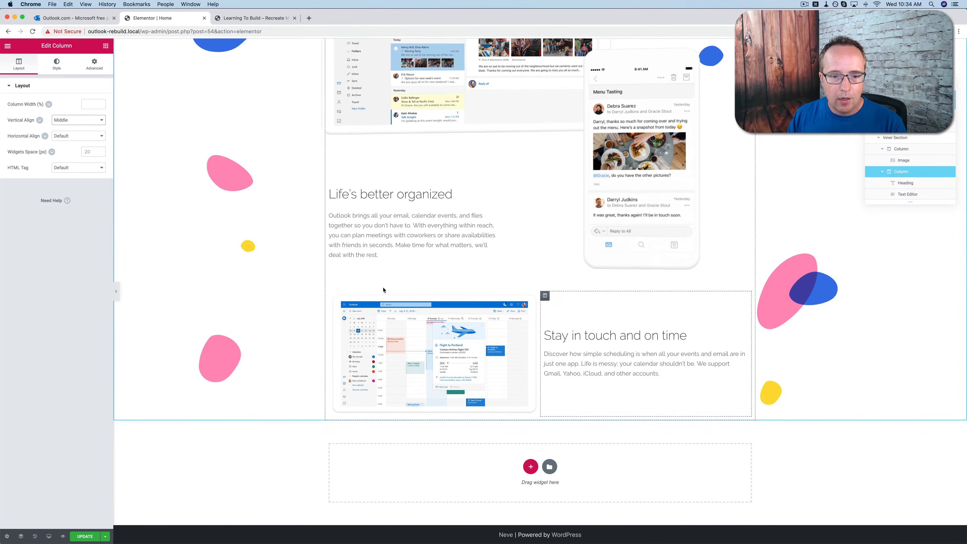
Compare the calendar image with the original page and widen its column so it is larger than the text column
click(389, 314)
click(86, 19)
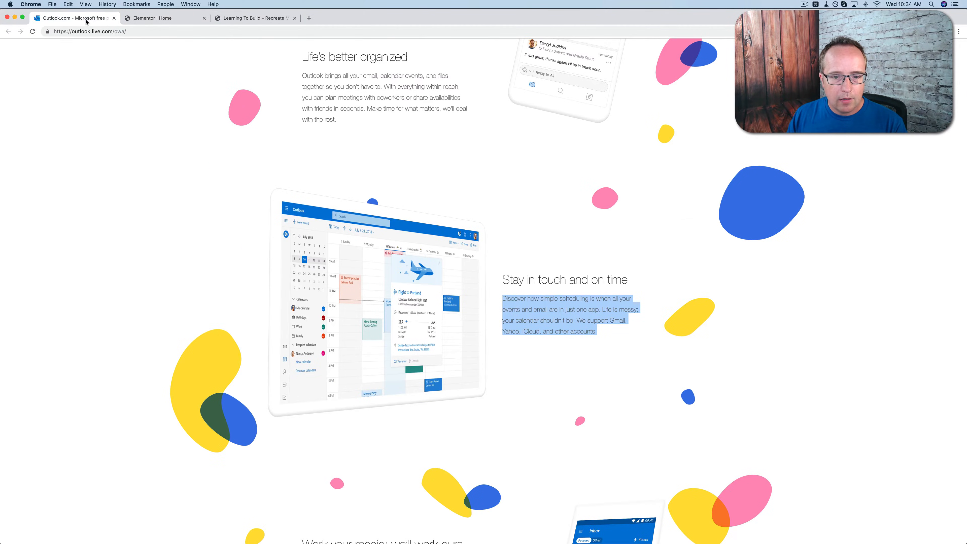
click(147, 19)
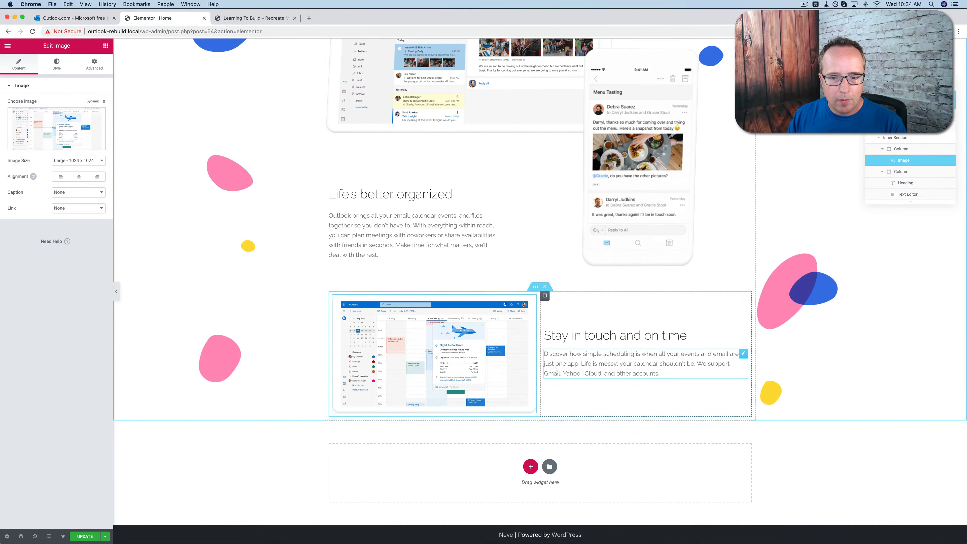
drag(540, 366, 574, 372)
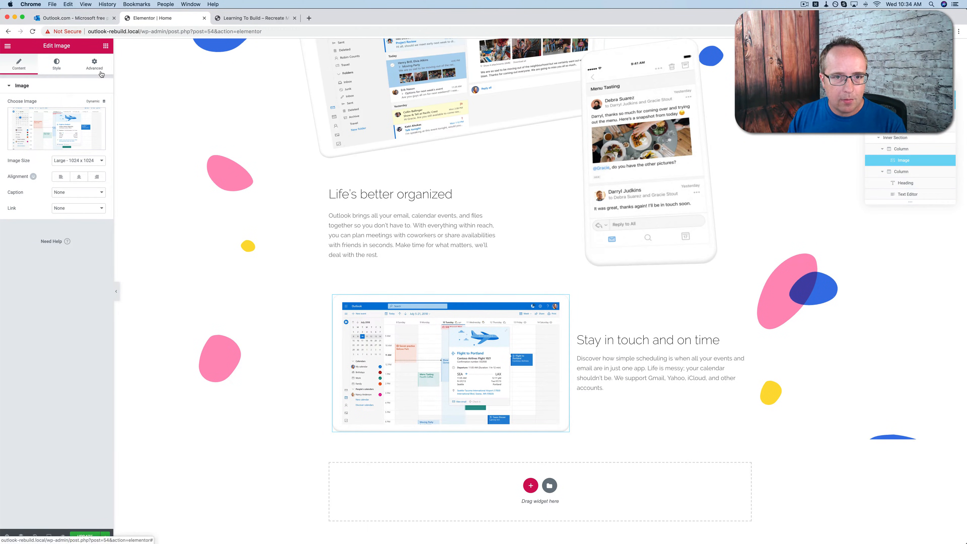
Copy the tilted inbox screenshot widget above and paste its style onto the calendar image
scroll(534, 290, up, 3)
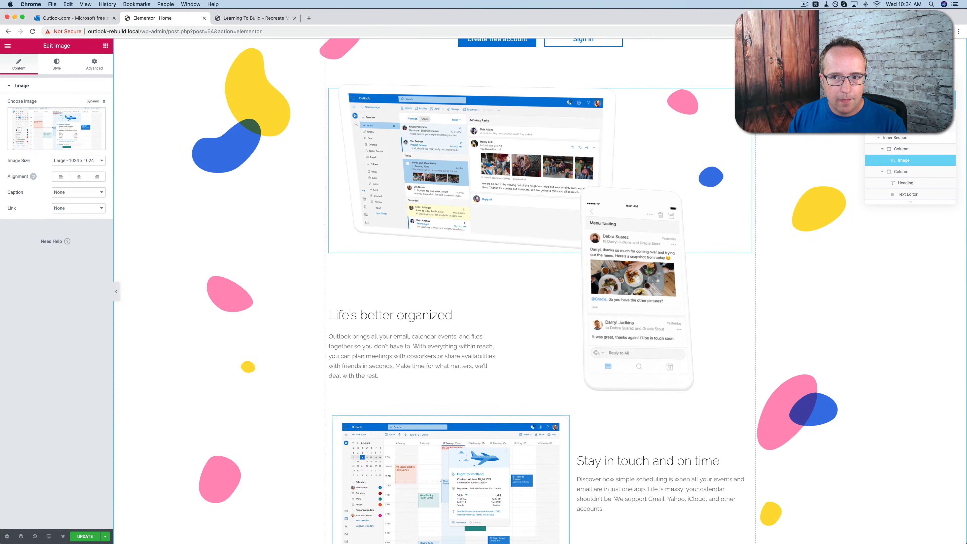
right_click(745, 93)
scroll(470, 275, down, 3)
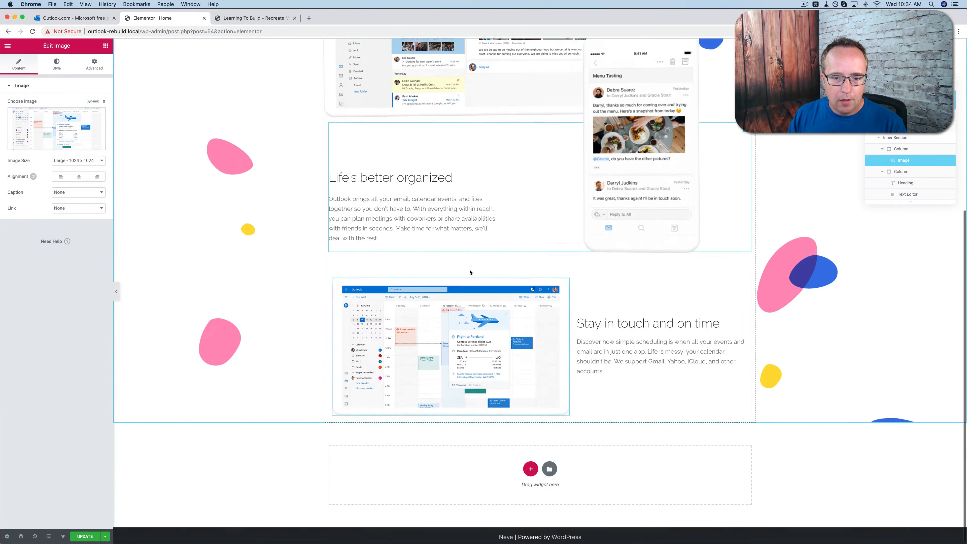
right_click(560, 287)
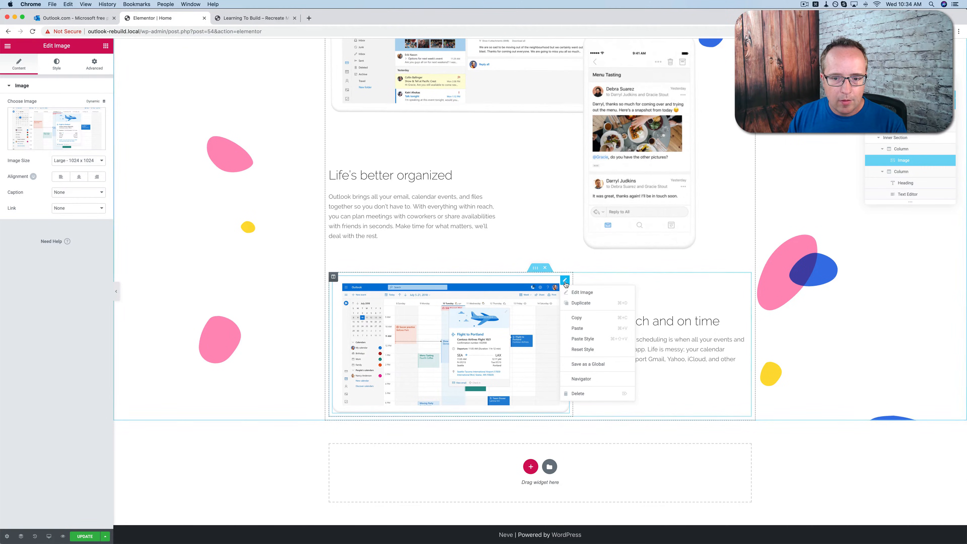
click(582, 337)
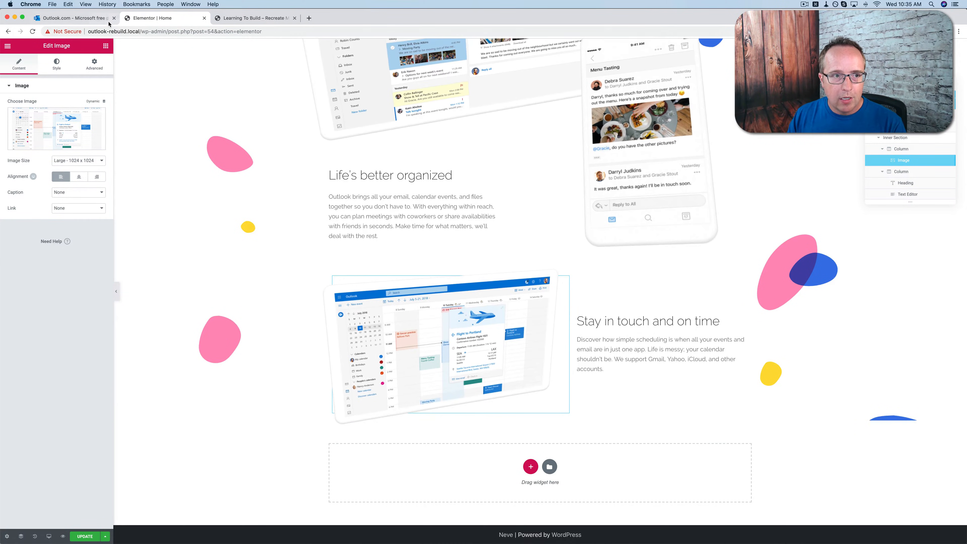
Examine the layout of the "Work your magic; we'll work ours" and "Go further with Office 365" sections on the original Outlook.com page
click(72, 18)
scroll(353, 146, down, 6)
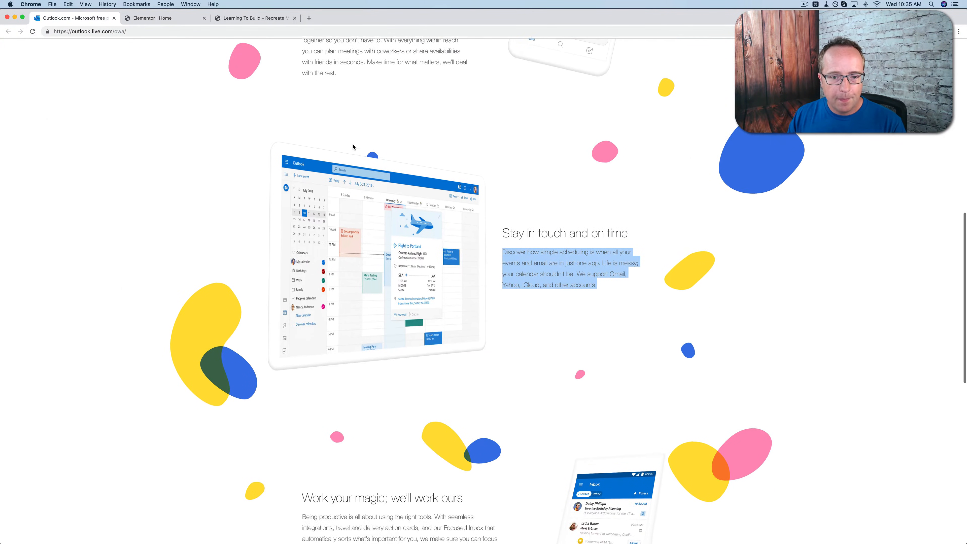
scroll(353, 146, down, 1)
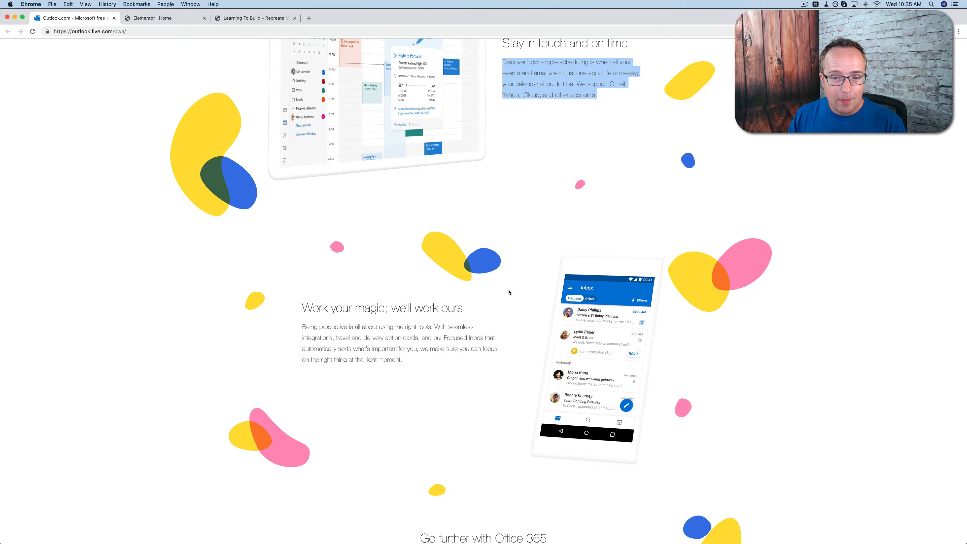
scroll(509, 292, down, 2)
scroll(520, 328, down, 3)
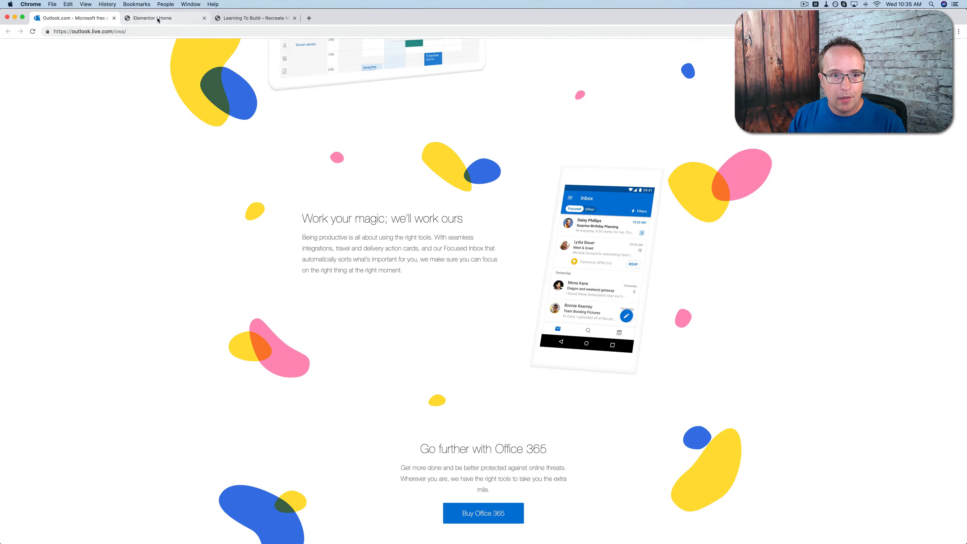
scroll(418, 318, up, 5)
scroll(449, 353, up, 1)
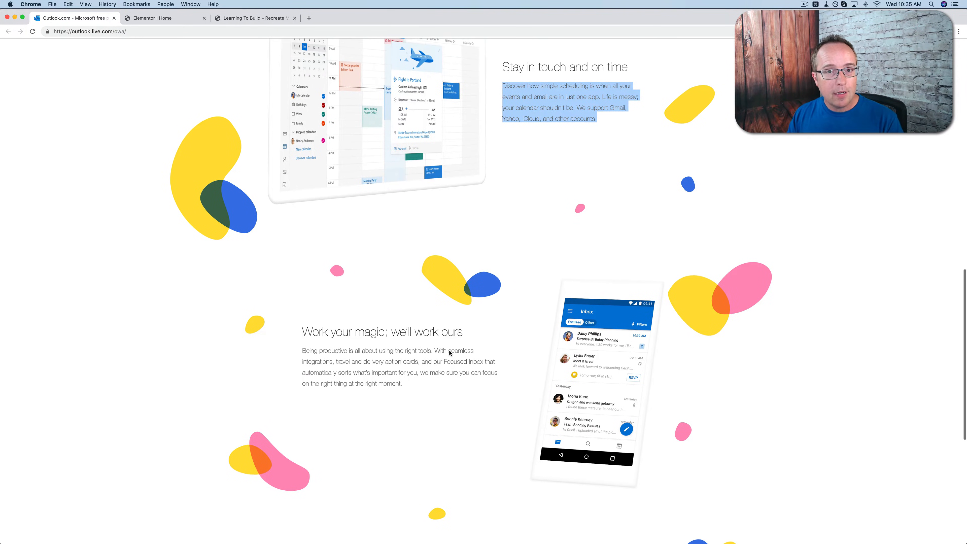
Copy the "Work your magic; we'll work ours" heading text from the original Outlook.com page and return to the Elementor editor
scroll(417, 262, down, 1)
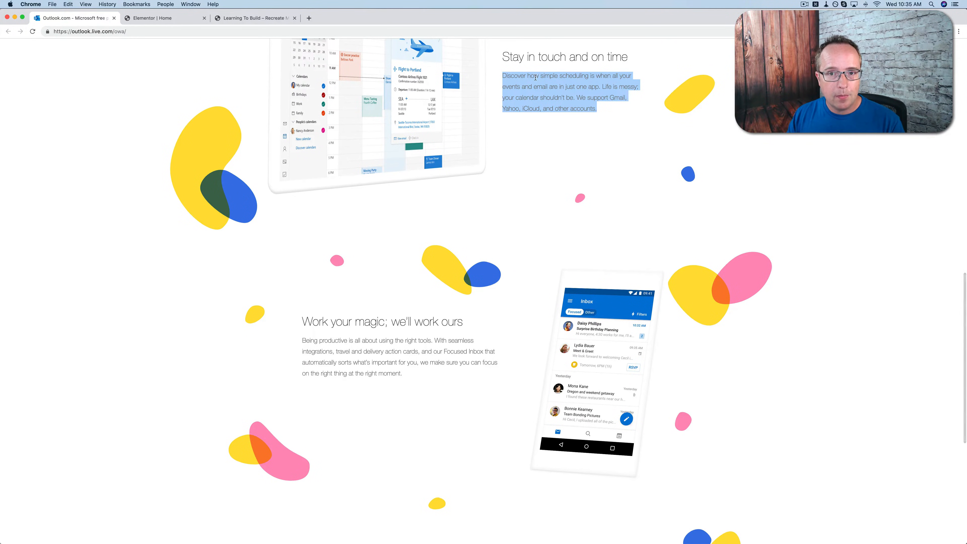
drag(463, 322, 307, 323)
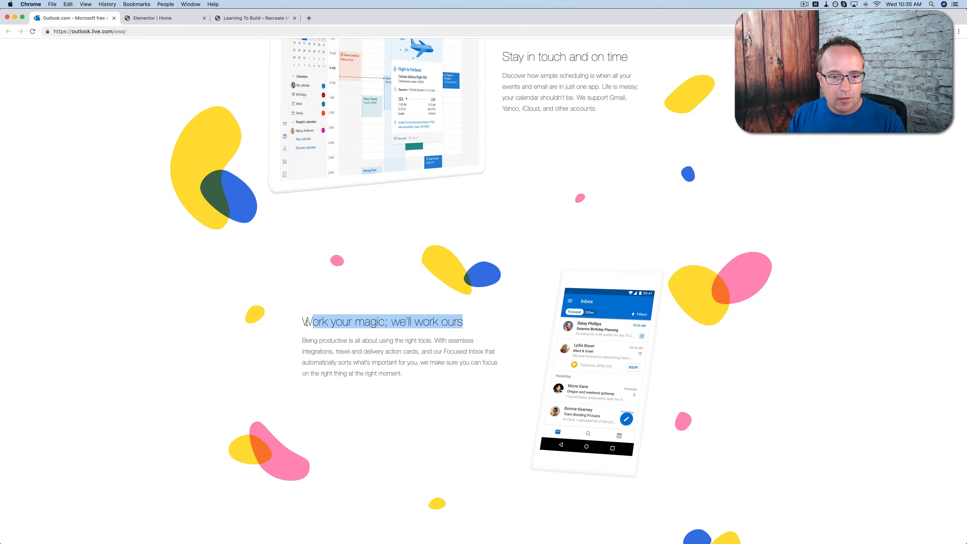
right_click(314, 323)
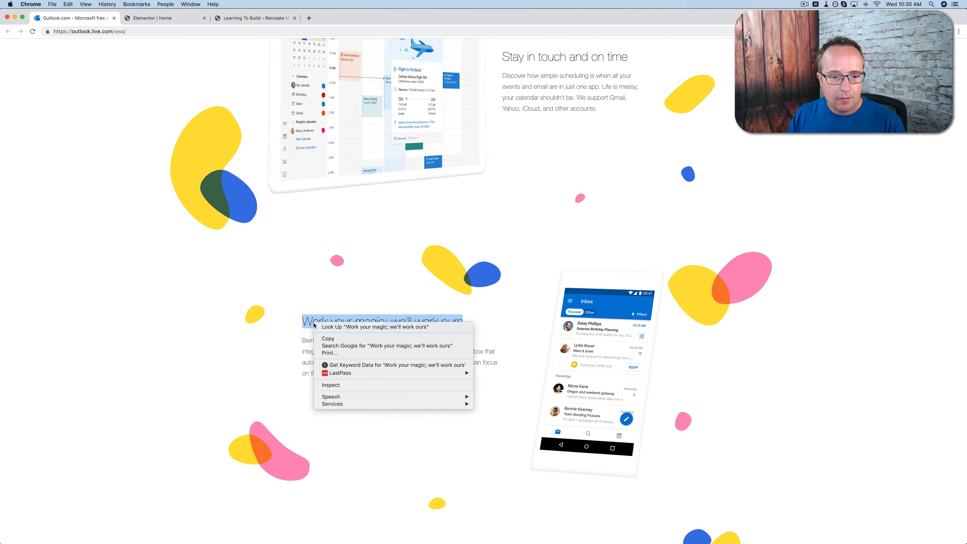
click(327, 338)
key(ctrl+Tab)
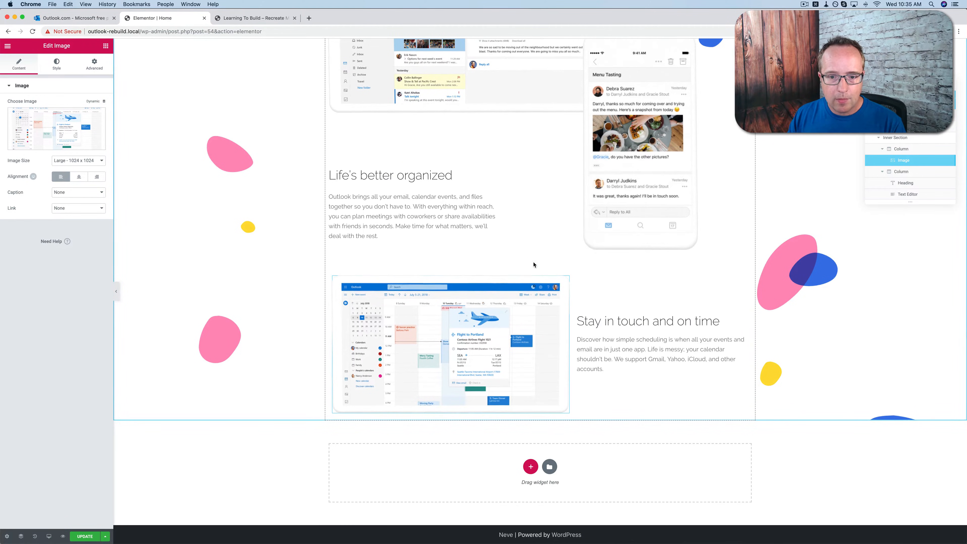
Duplicate the "Stay in touch and on time" inner section directly below itself
right_click(535, 269)
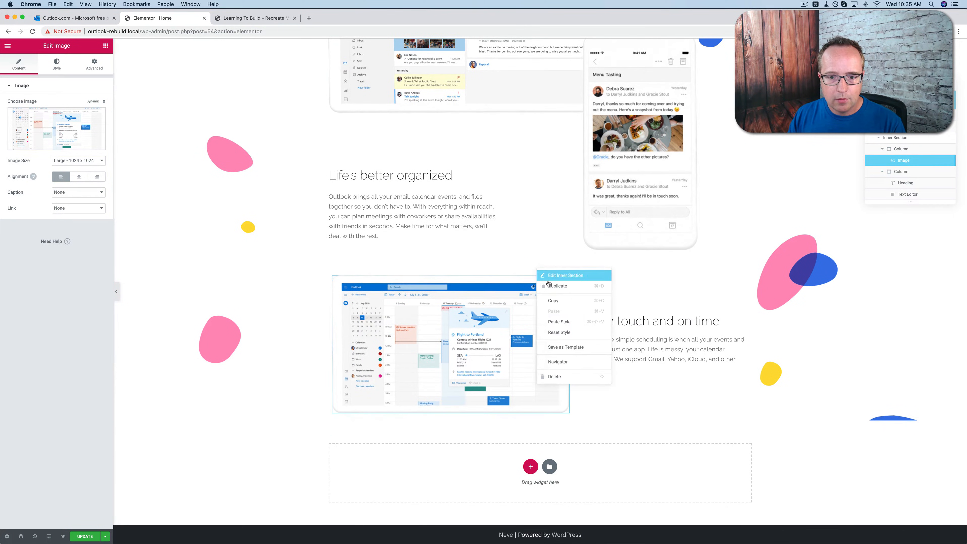
click(556, 286)
scroll(647, 335, down, 3)
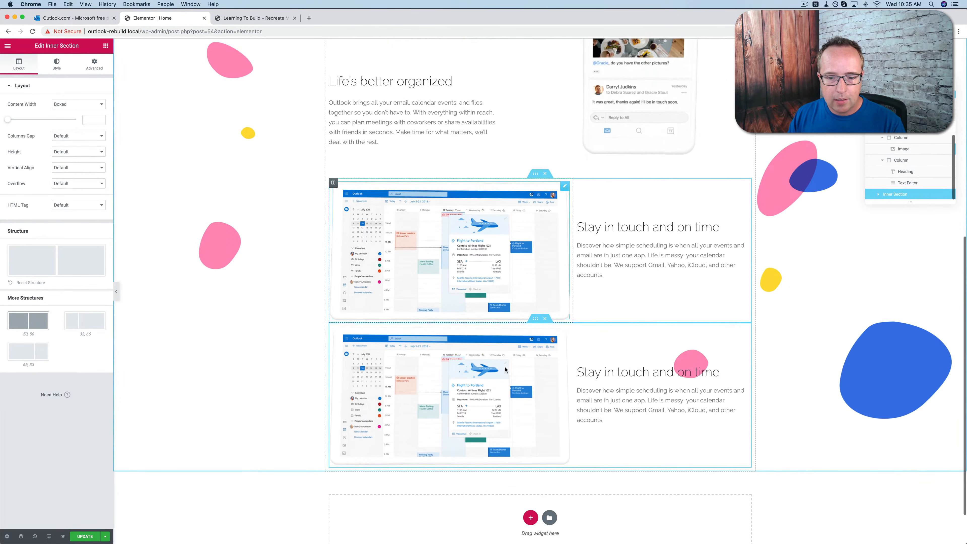
Swap the duplicated section's content so the calendar image sits in the right column and the heading and paragraph in the left
drag(569, 306, 670, 331)
drag(673, 400, 491, 349)
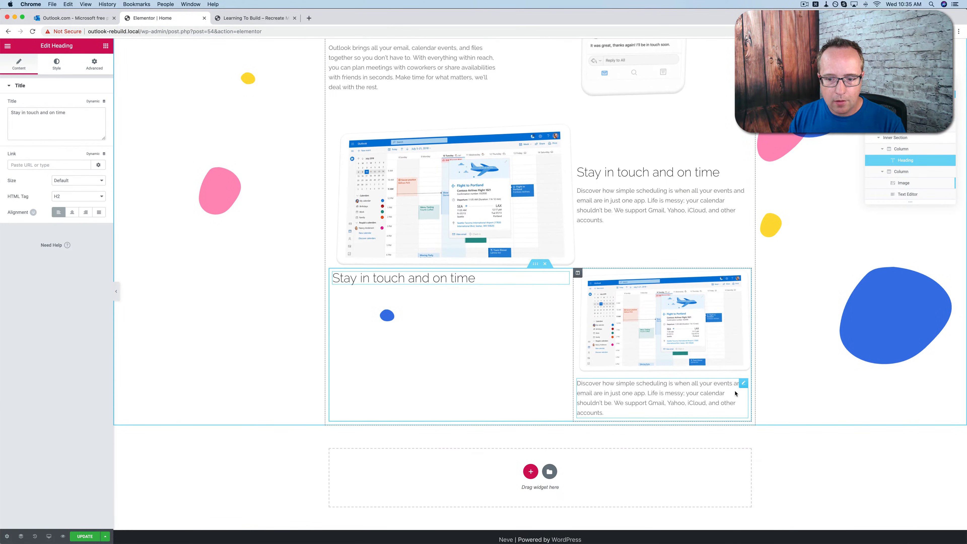
drag(690, 387, 470, 326)
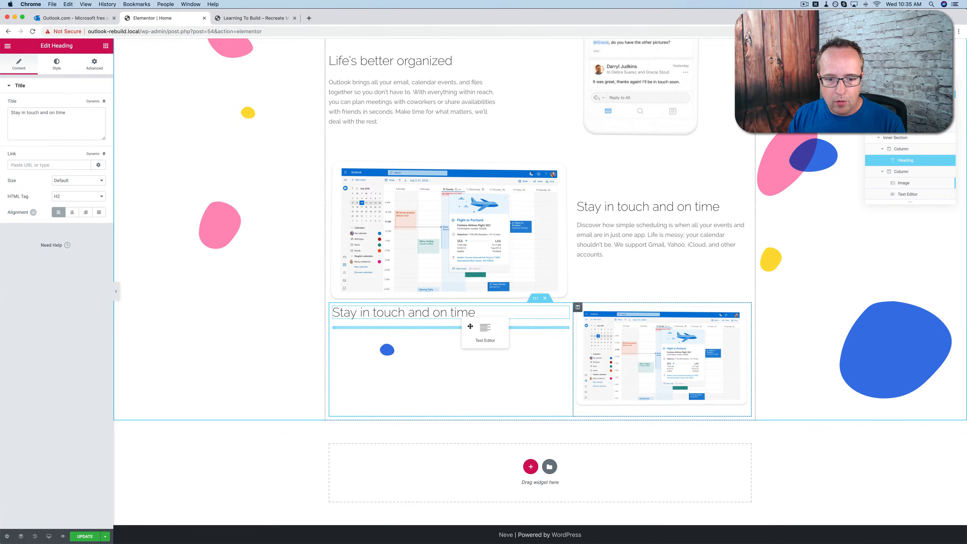
Replace the duplicated section's heading title with the copied text "Work your magic; we'll work ours"
click(470, 326)
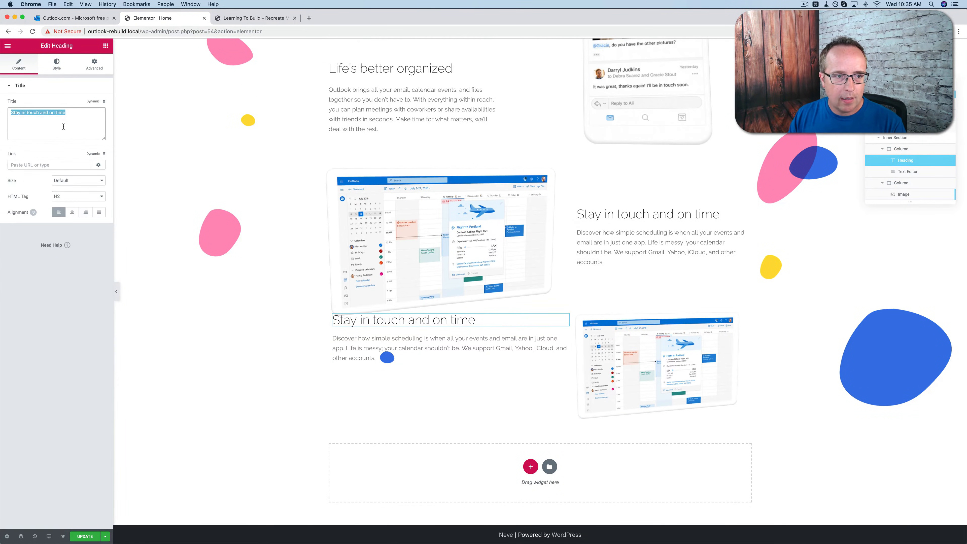
key(super+v)
Replace the paragraph under the new heading with the "Being productive is all about using the right tools" text copied from the original page
click(93, 20)
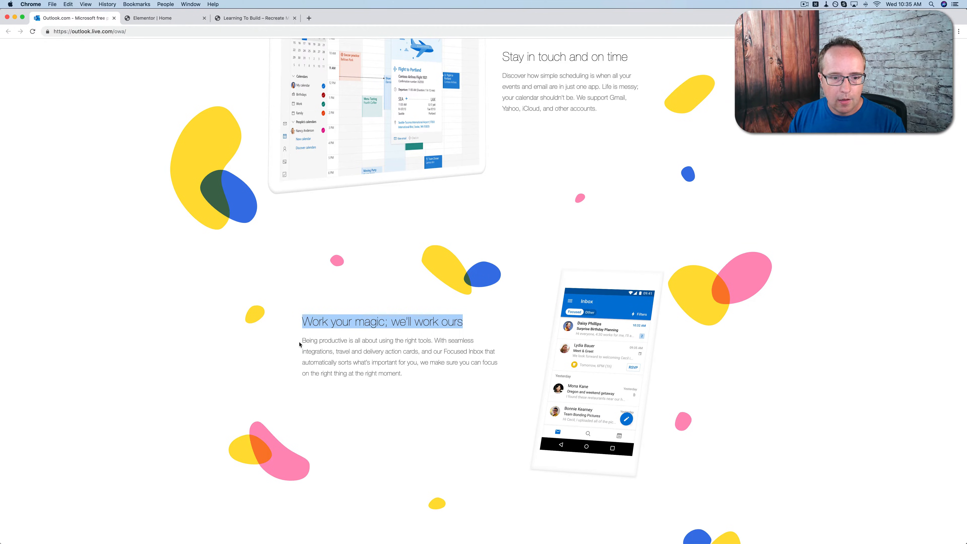
drag(300, 344, 417, 376)
right_click(389, 362)
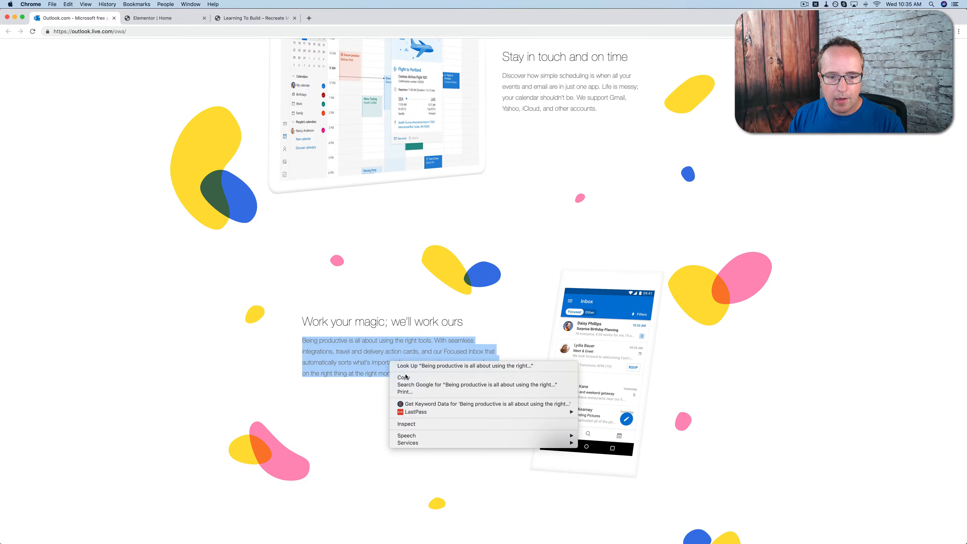
click(396, 377)
click(163, 19)
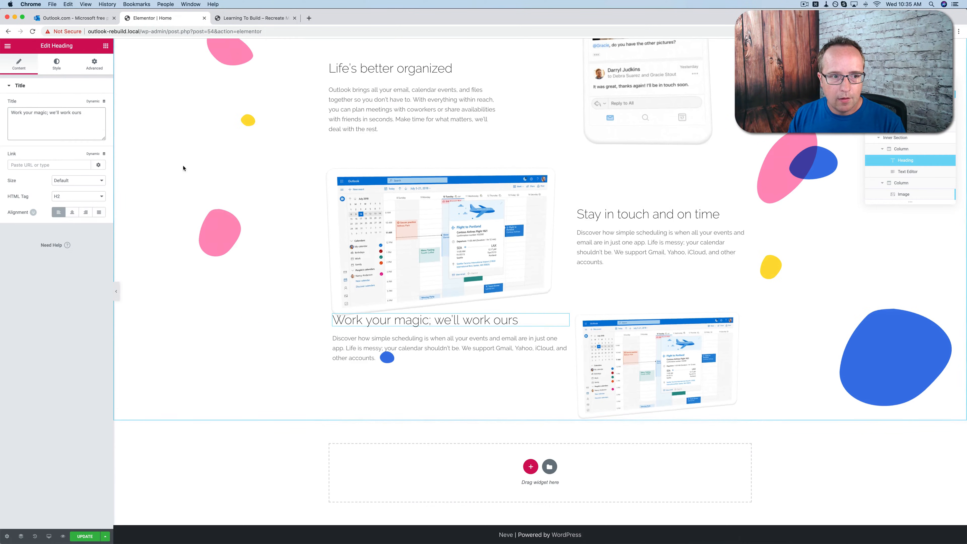
click(426, 351)
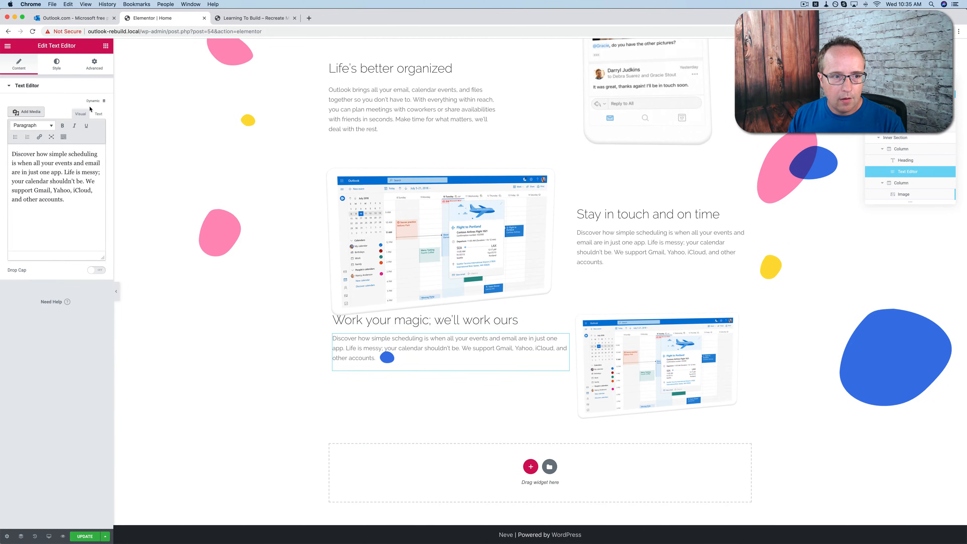
click(98, 115)
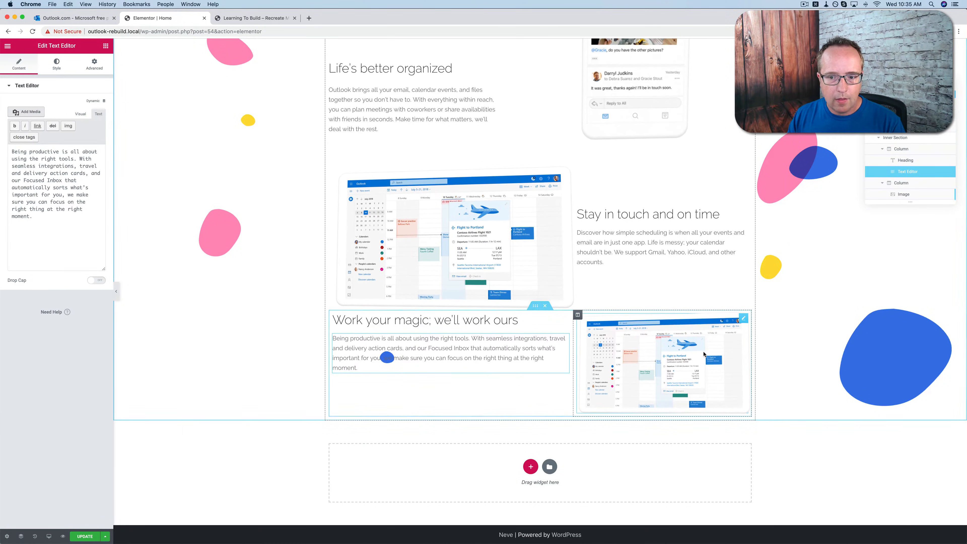
Replace the calendar image in the duplicated section with the phone inbox image hero-image-4 from the media library
click(704, 356)
click(71, 114)
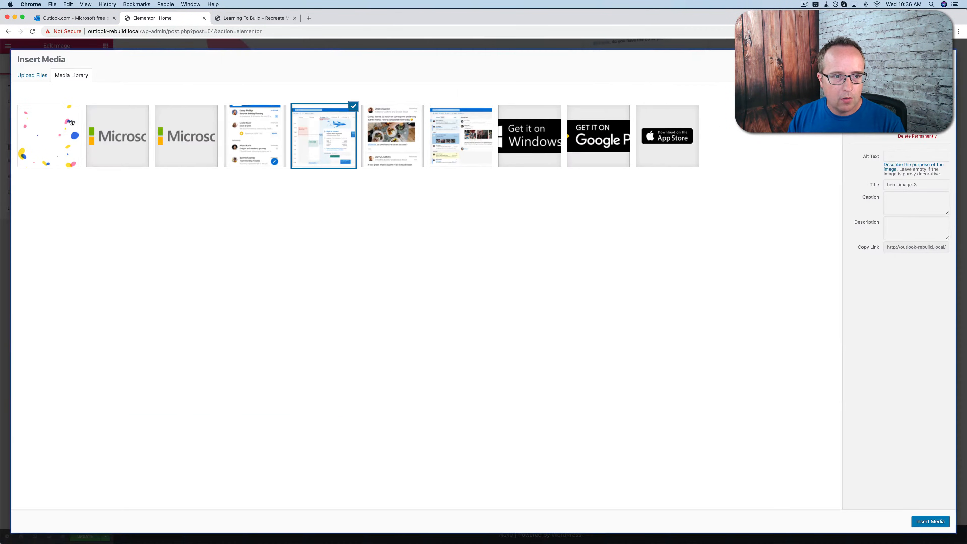
click(254, 143)
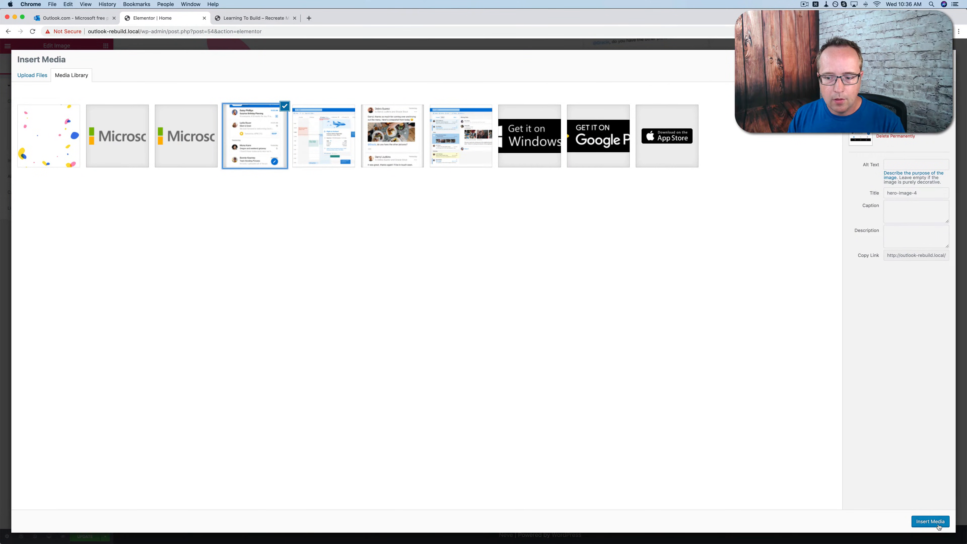
click(930, 522)
scroll(697, 361, down, 3)
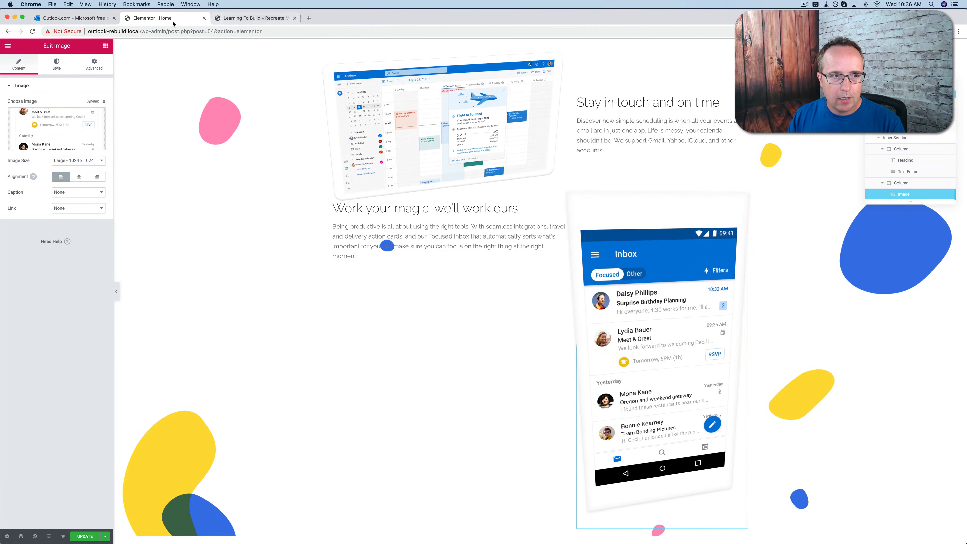
Compare the phone image with the original page and give it a custom image size with a width of 350
click(96, 21)
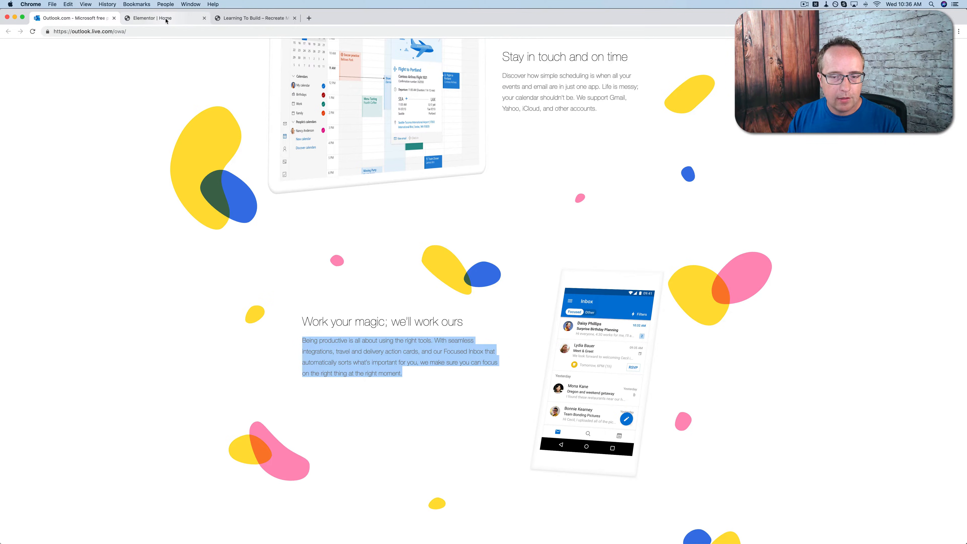
click(154, 20)
click(95, 163)
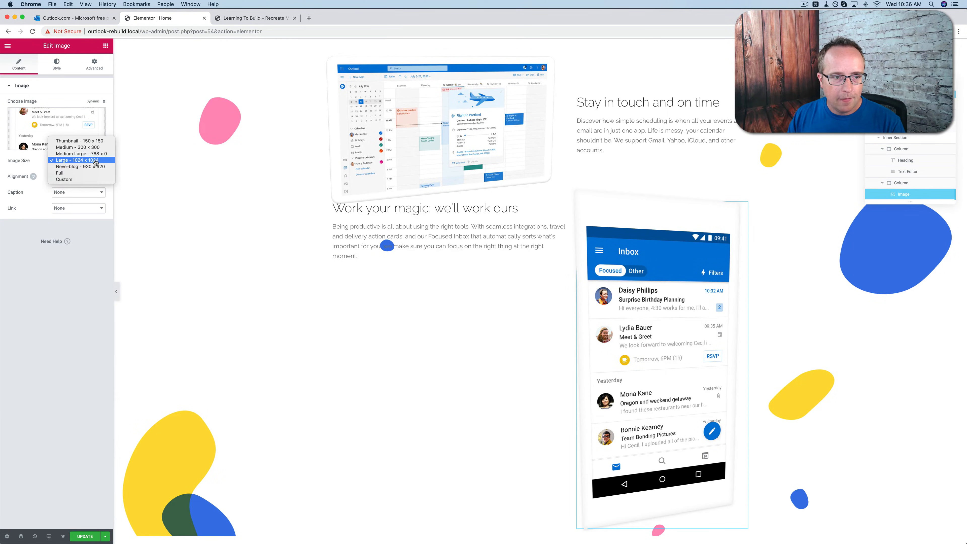
click(76, 181)
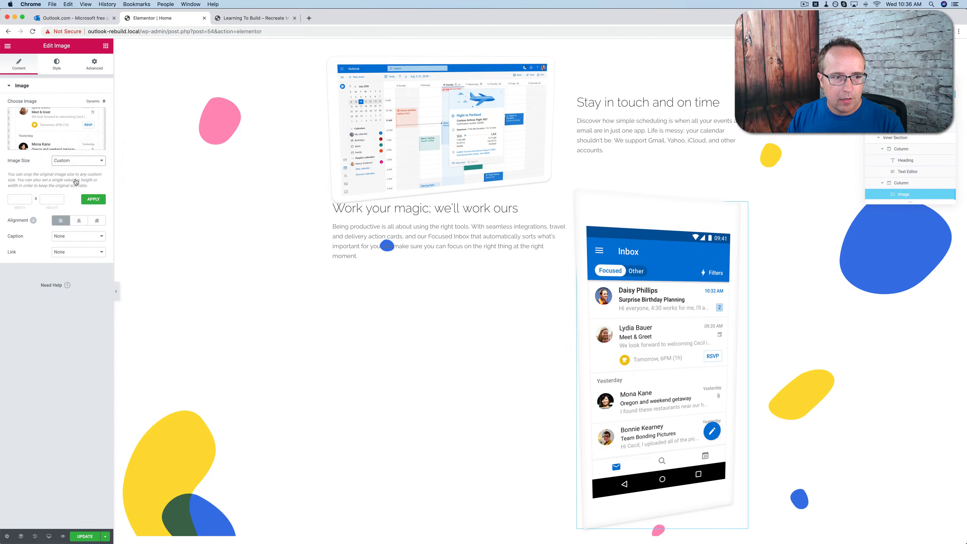
click(27, 199)
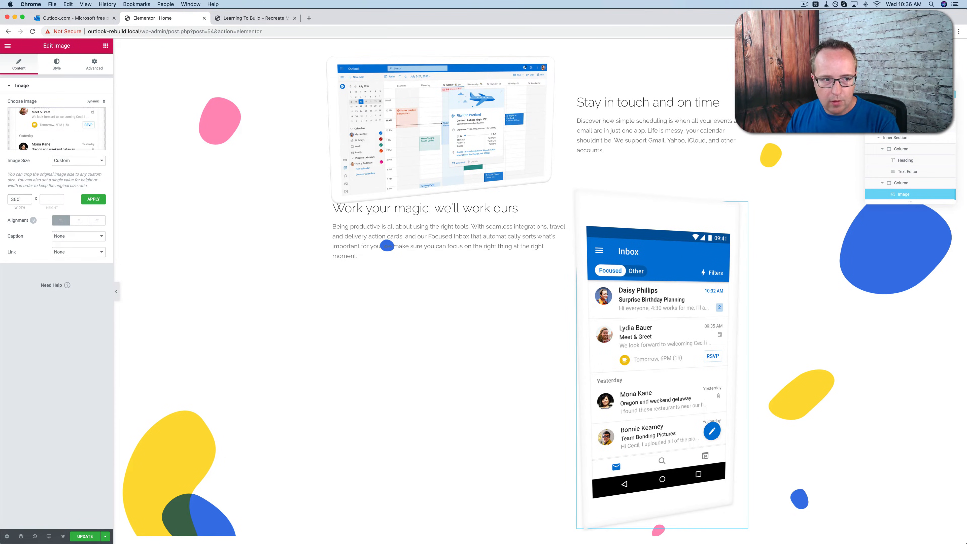
click(84, 198)
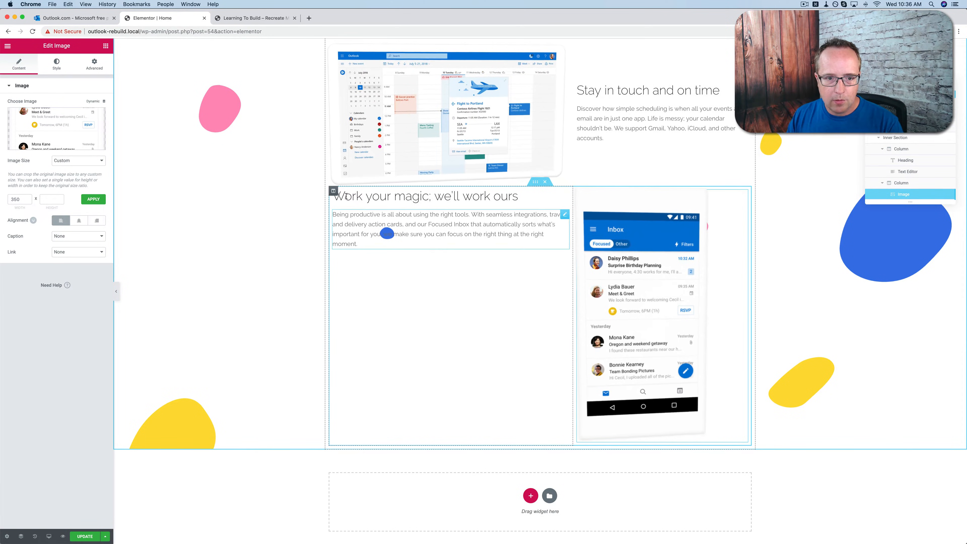
Set the vertical alignment of the "Work your magic; we'll work ours" text column to Middle and check it against the original page
click(333, 191)
click(71, 120)
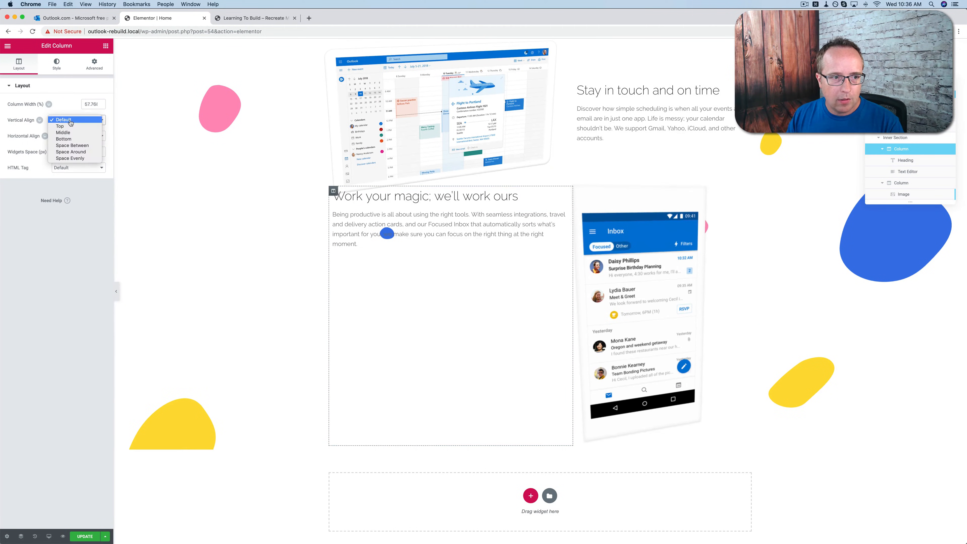
click(70, 133)
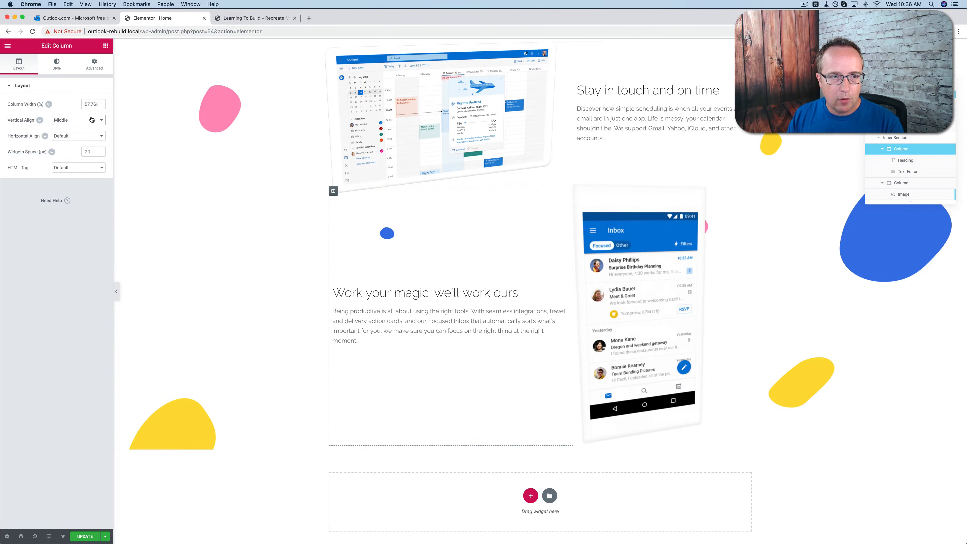
click(91, 22)
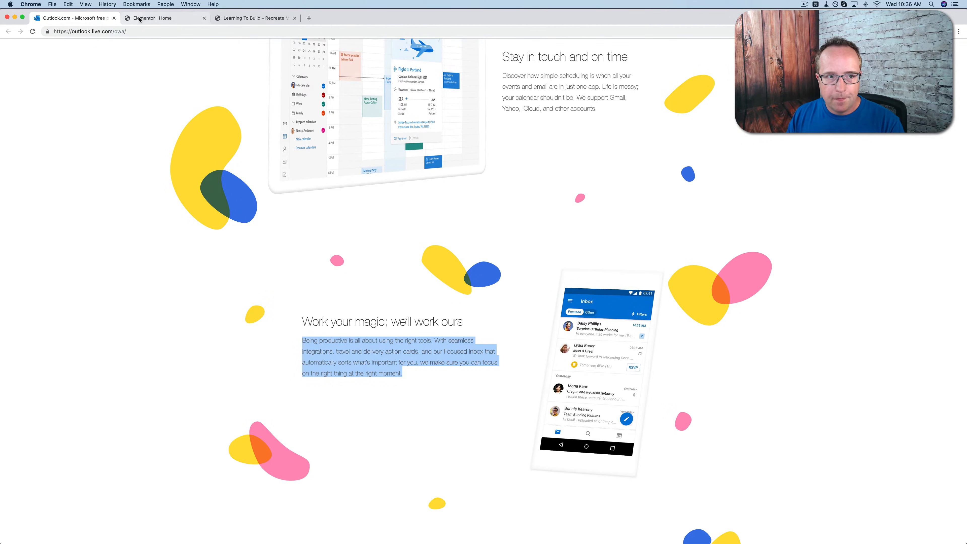
Set the custom width of the phone inbox image beside "Work your magic; we'll work ours" to 300 and apply it
click(153, 18)
click(742, 196)
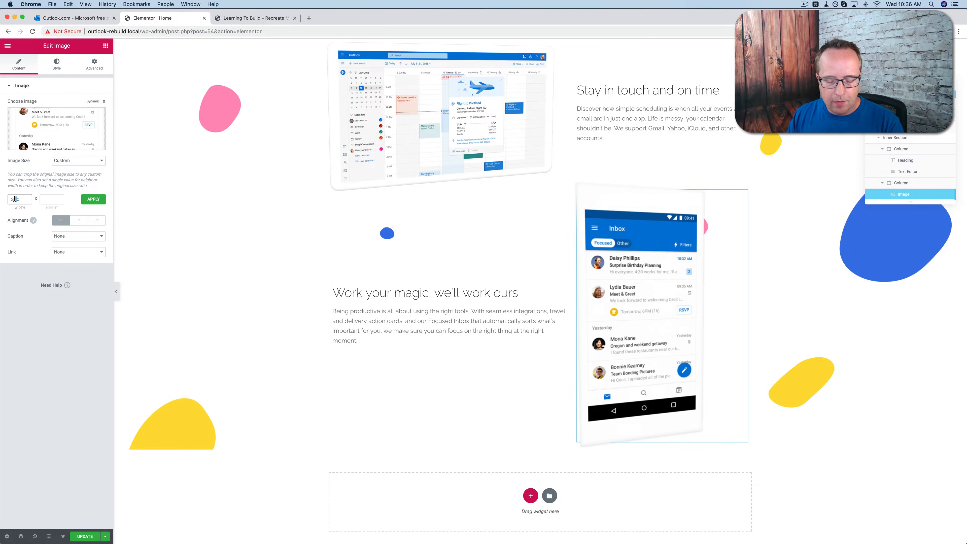
click(92, 200)
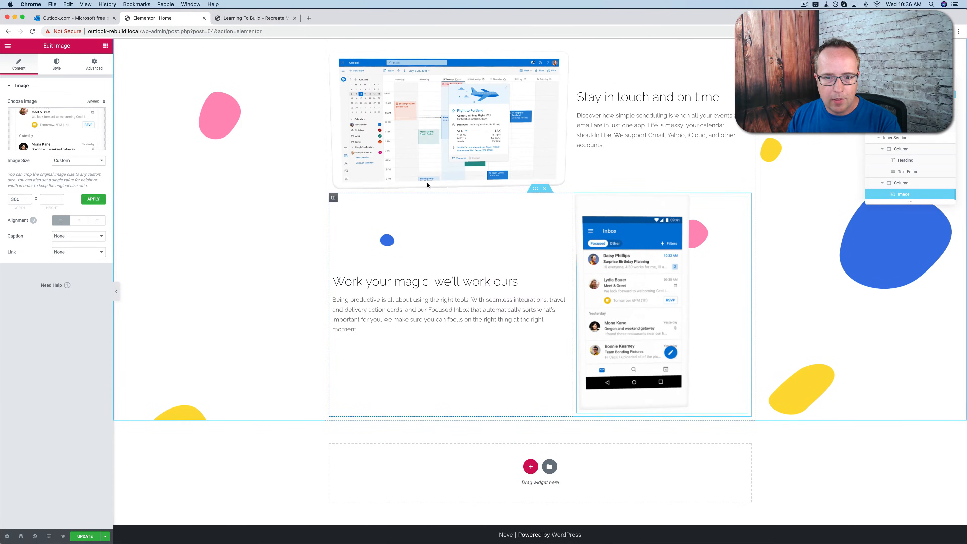
Give the "Stay in touch and on time" inner section a separate bottom margin of 100 and update the page
click(100, 21)
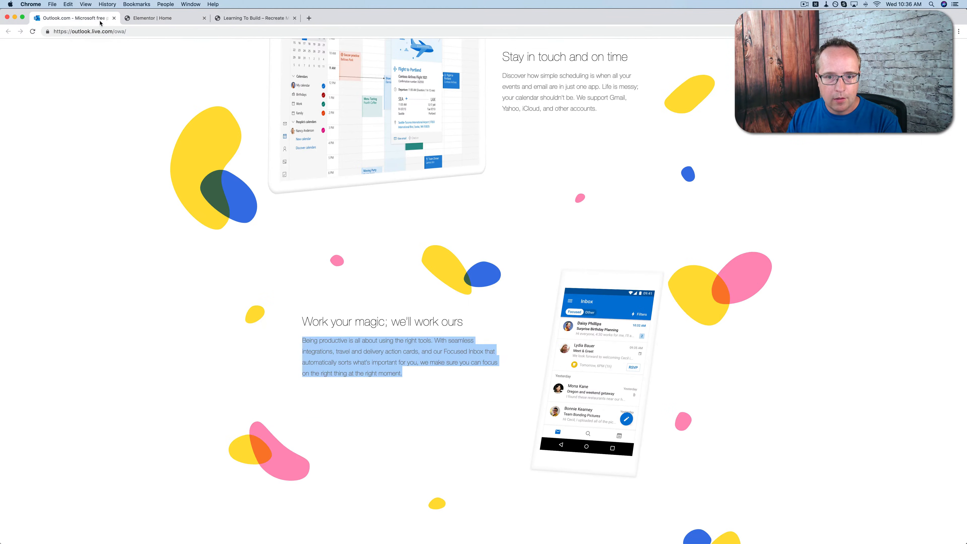
click(126, 19)
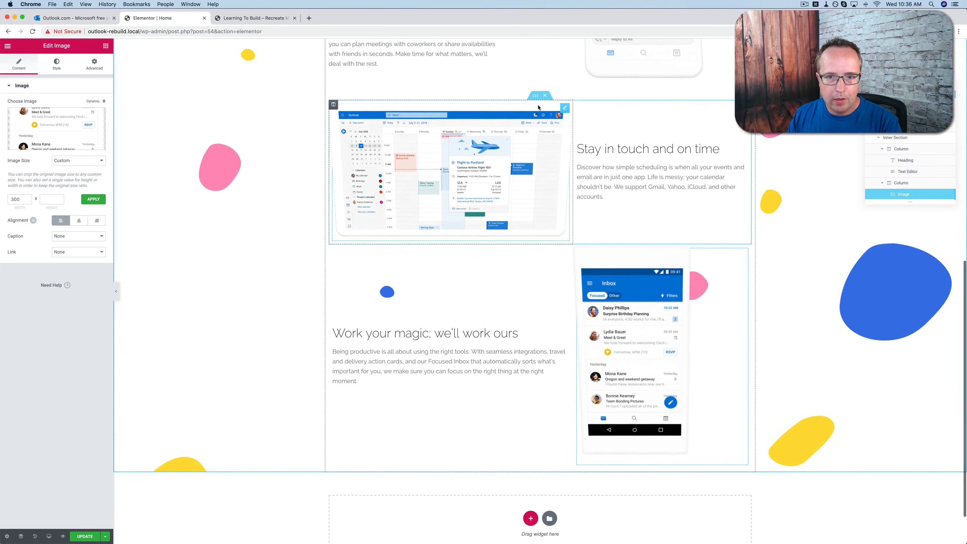
click(535, 95)
click(95, 67)
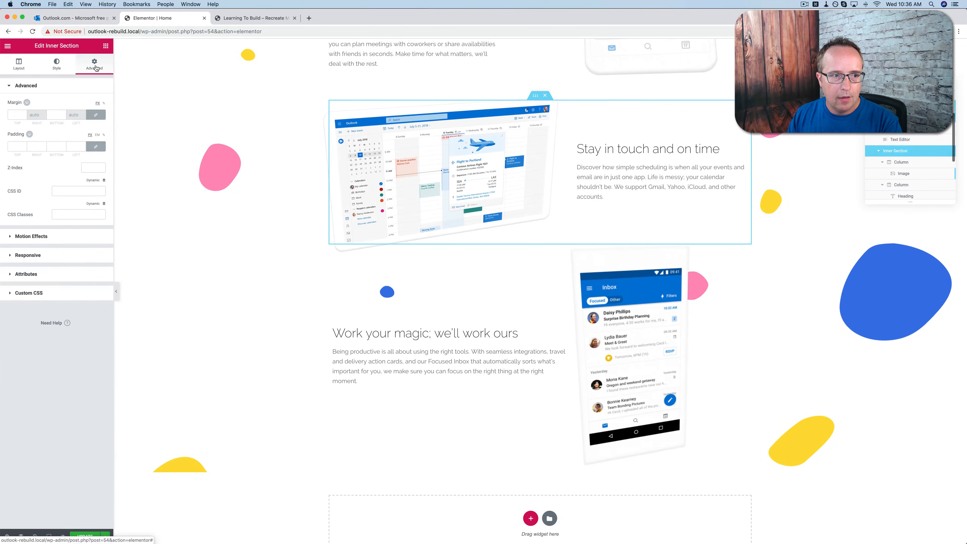
click(96, 115)
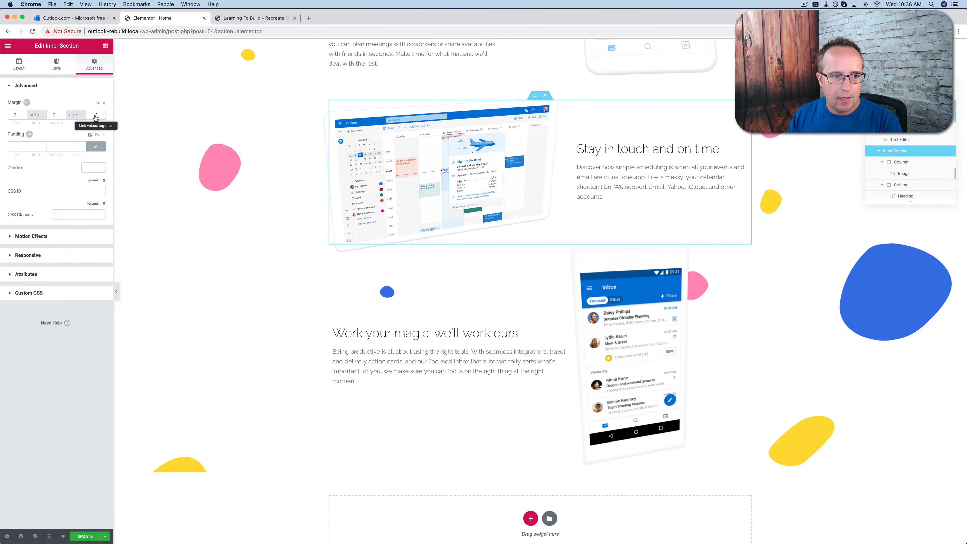
click(53, 115)
text(1)
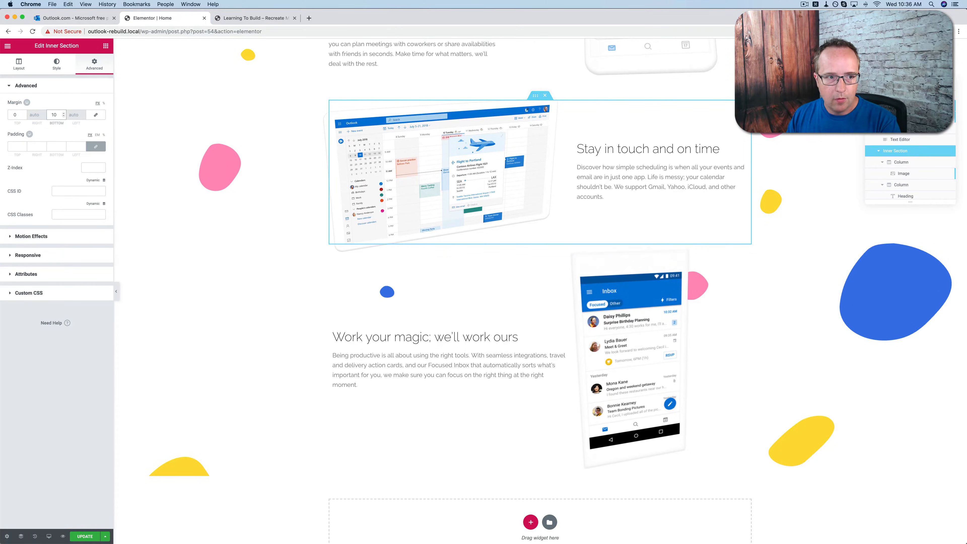
text(0)
scroll(526, 338, down, 2)
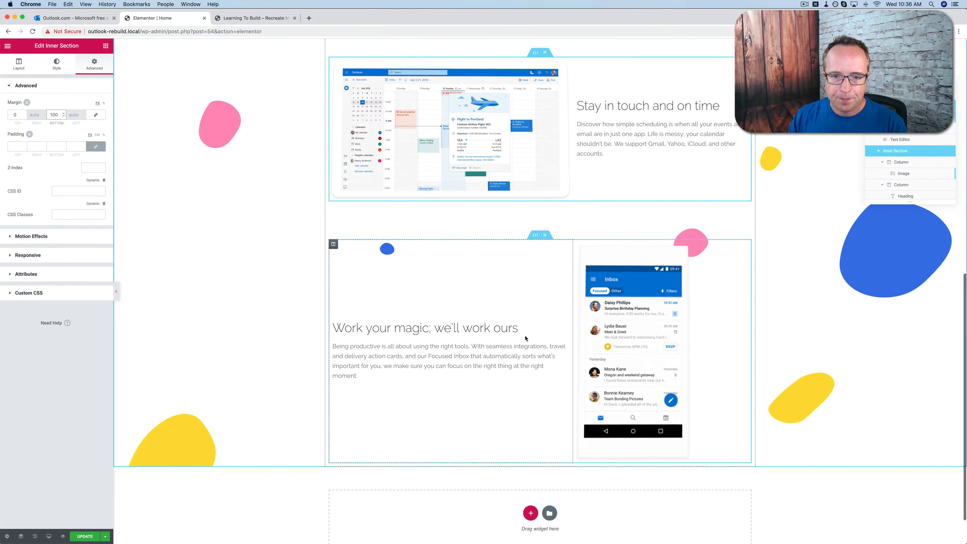
scroll(525, 338, down, 2)
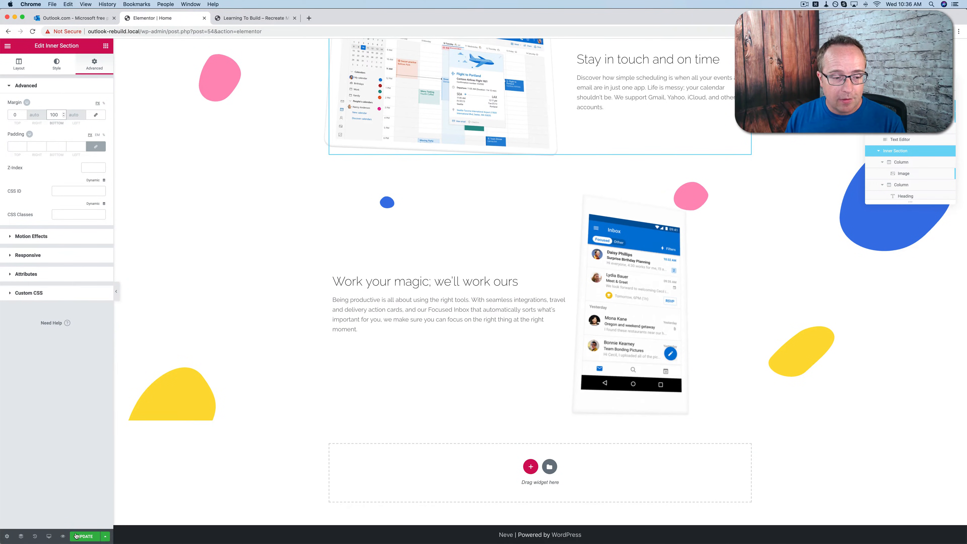
click(84, 536)
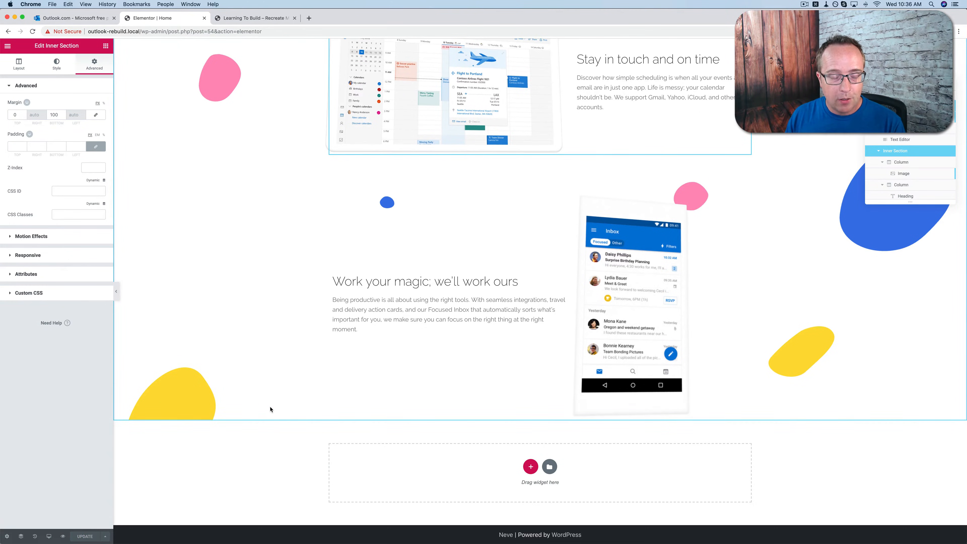
Examine the reference Outlook page from its hero down to the Office 365, app store and footer areas
click(86, 18)
scroll(320, 199, down, 7)
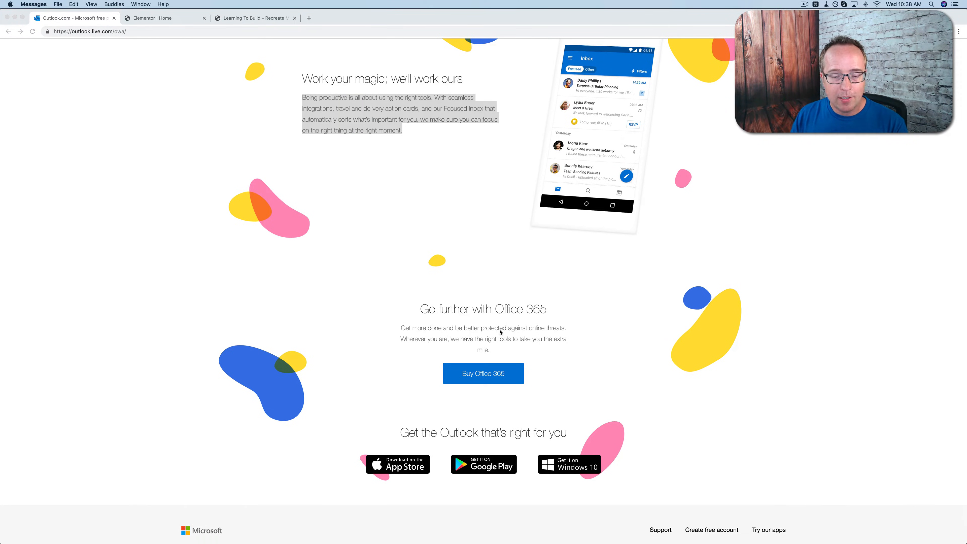
scroll(479, 380, up, 15)
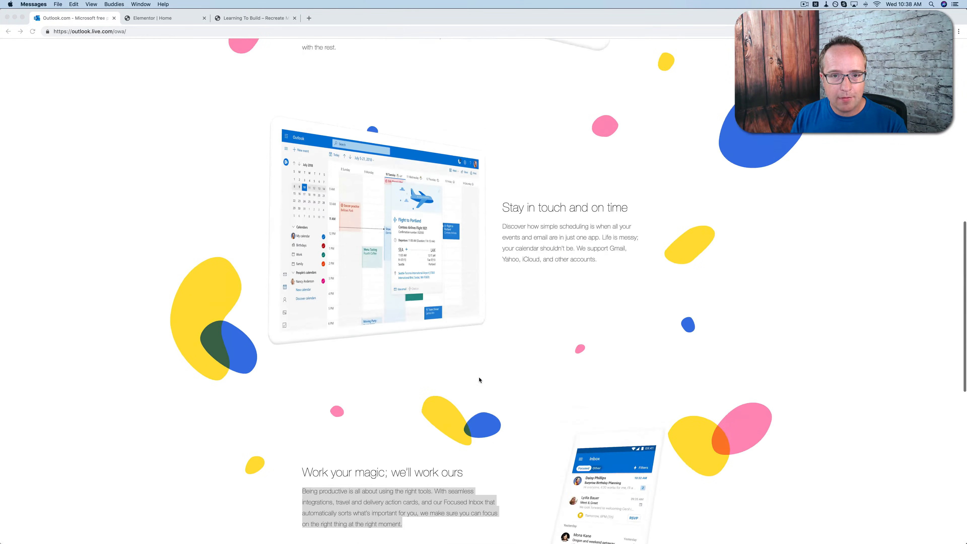
scroll(479, 380, up, 3)
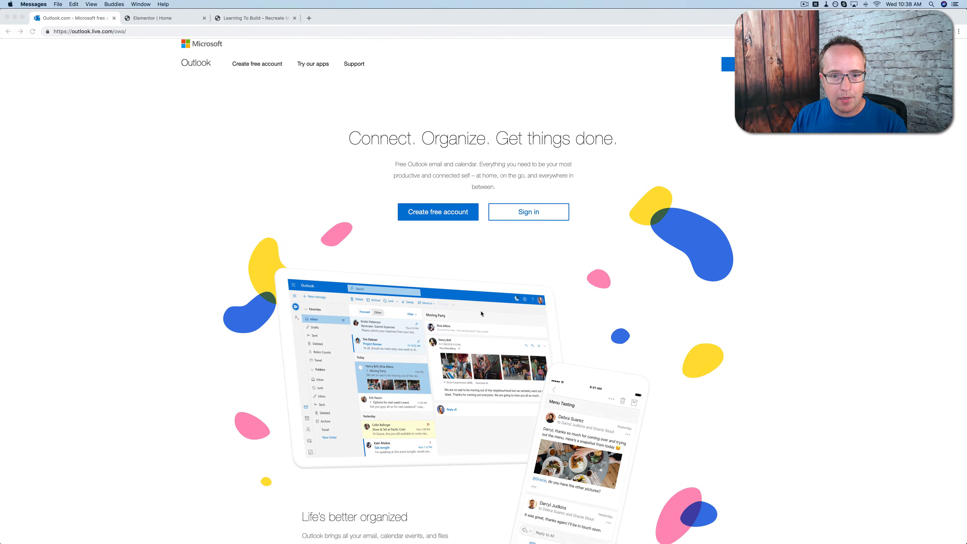
scroll(479, 380, down, 14)
scroll(484, 324, down, 7)
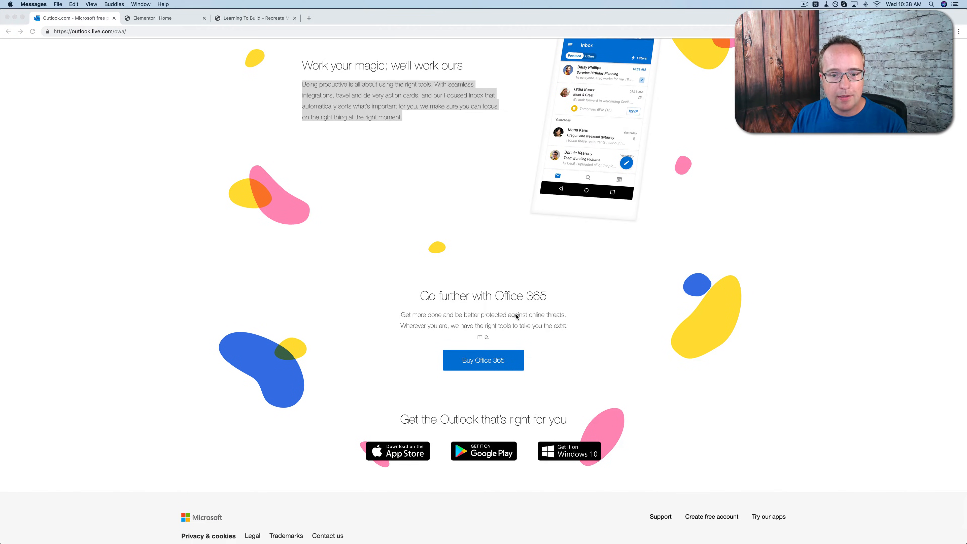
scroll(514, 318, down, 1)
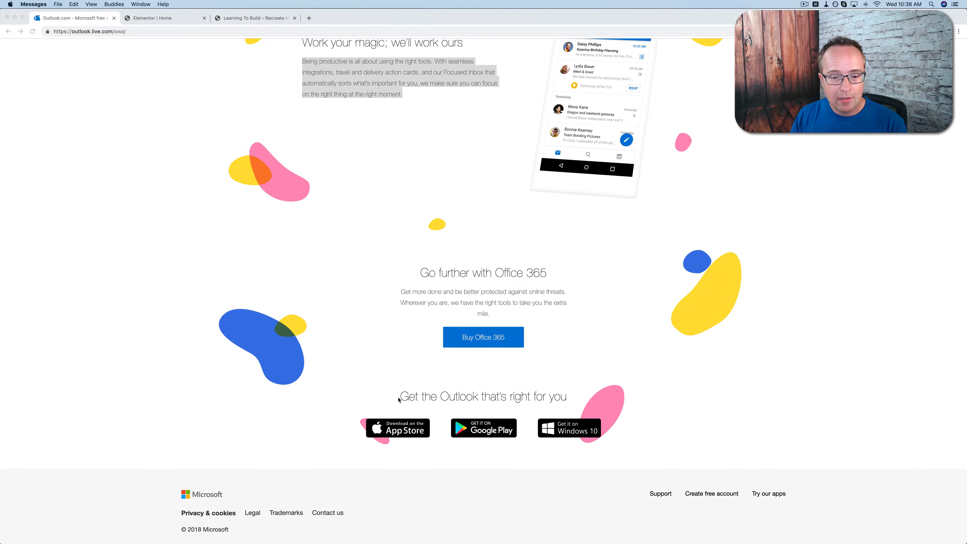
Switch back to the Elementor page and duplicate the "Work your magic; we'll work ours" inner section
click(144, 19)
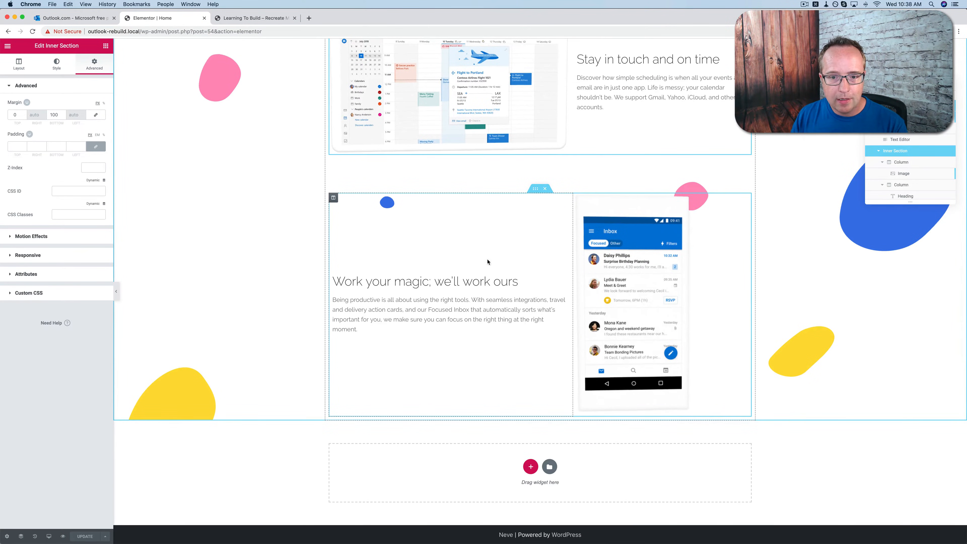
right_click(534, 192)
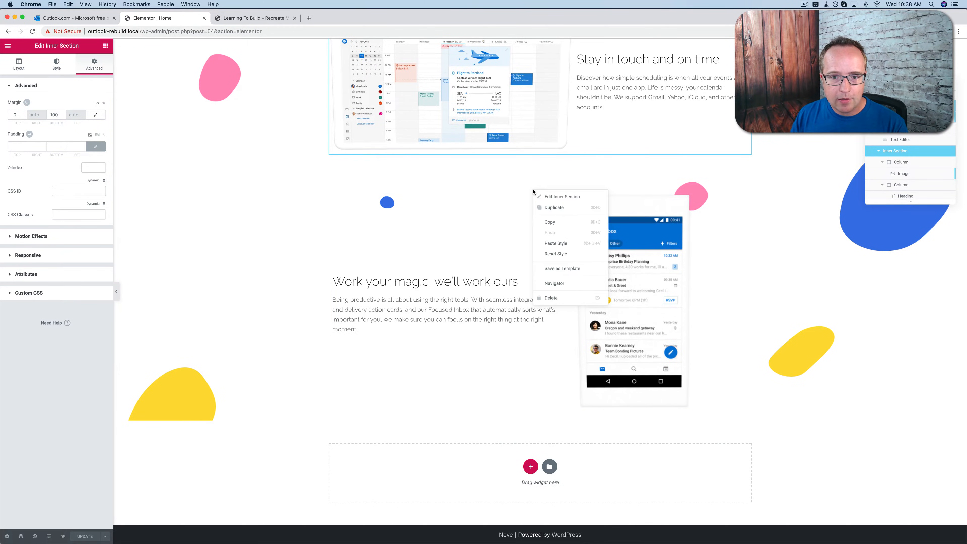
click(554, 207)
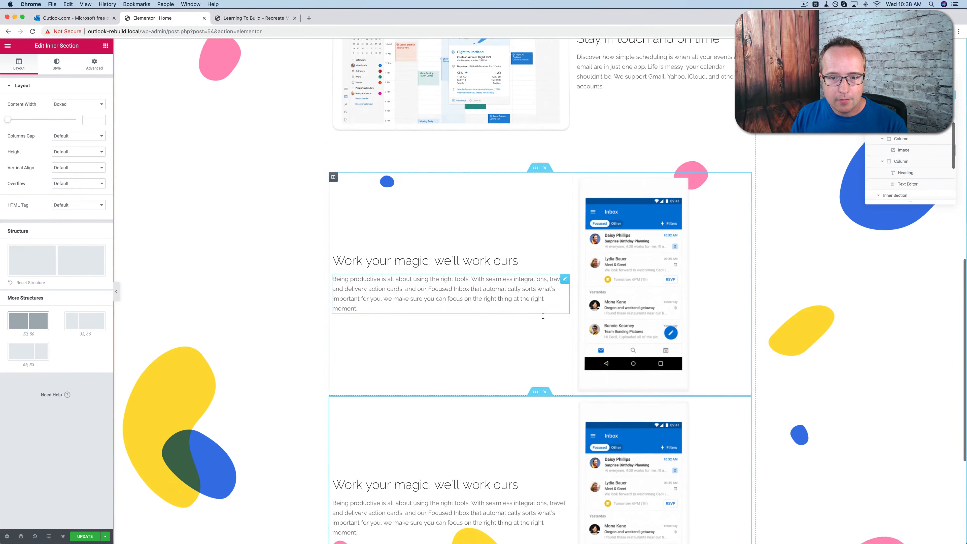
Unlink the margins of the upper "Work your magic" inner section and set its bottom margin to 100
click(82, 67)
click(95, 115)
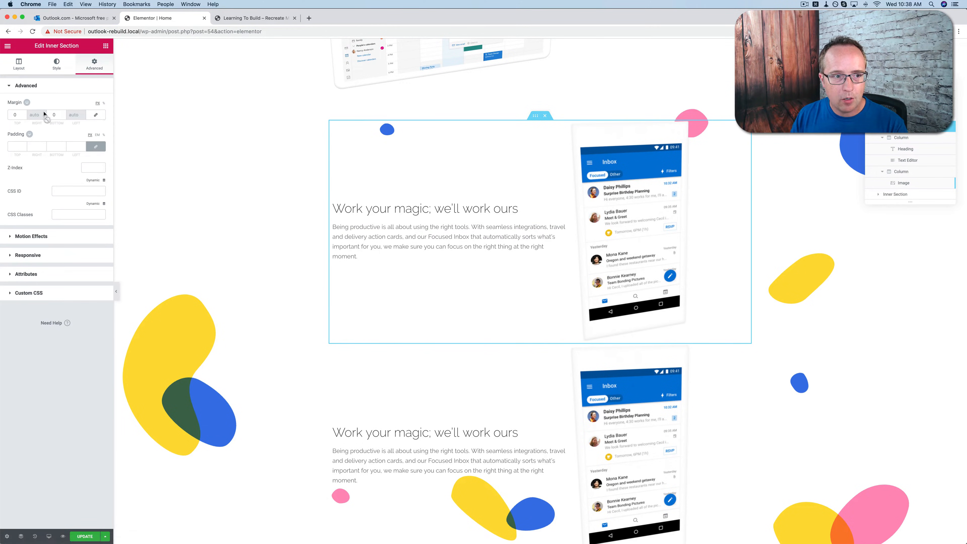
text(100)
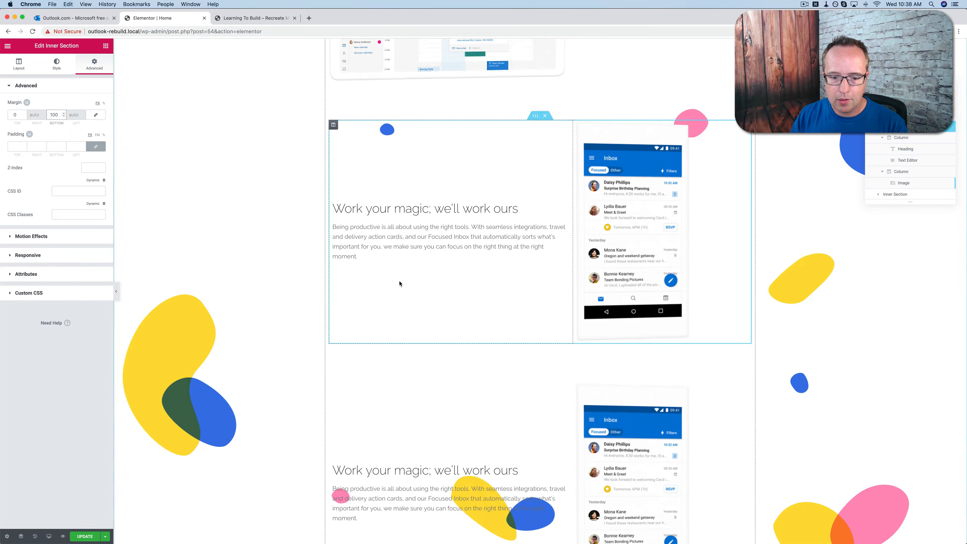
Delete the phone image column from the lower copy of the "Work your magic" inner section
scroll(400, 283, down, 5)
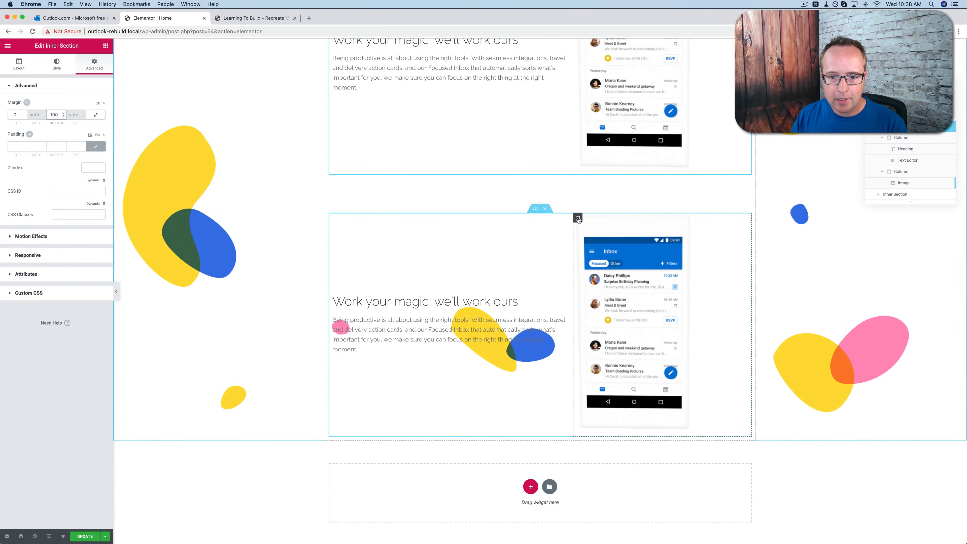
right_click(578, 220)
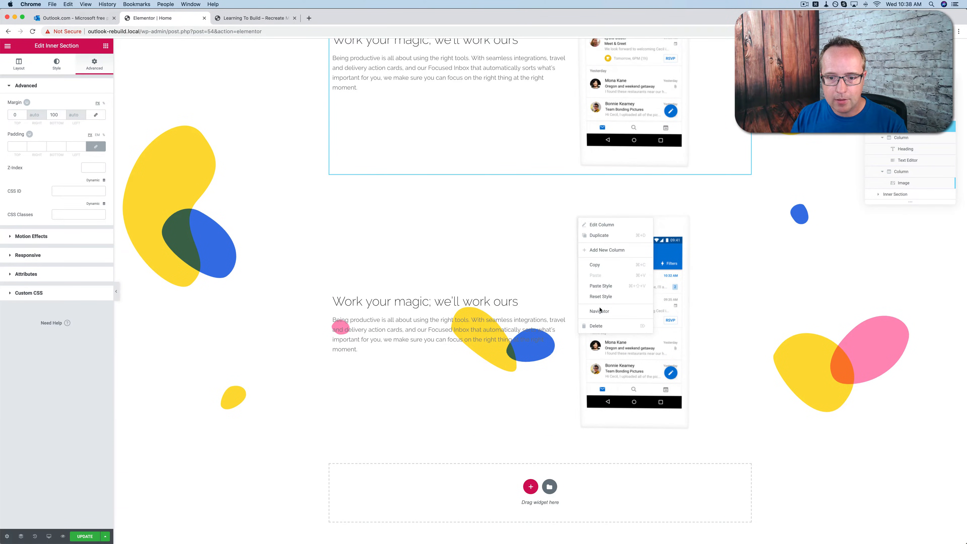
click(600, 329)
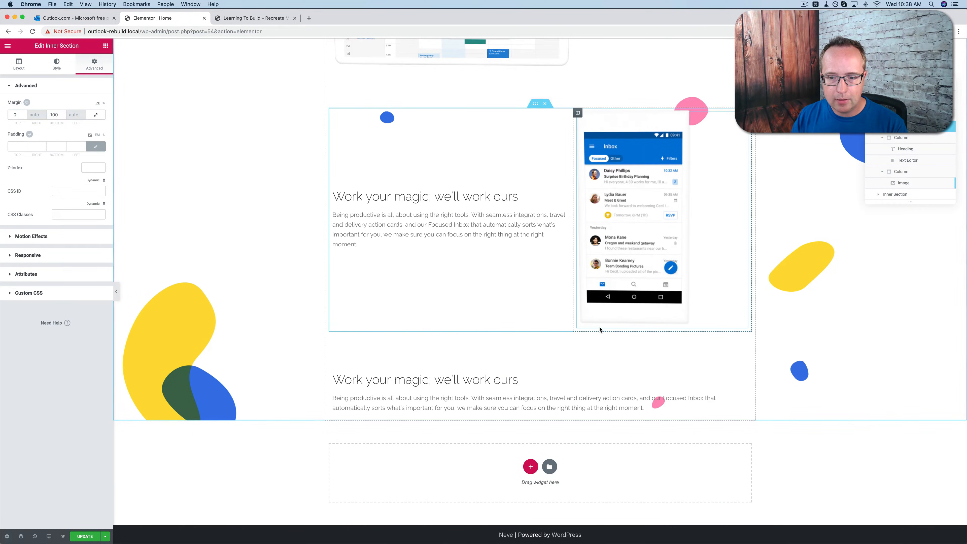
Center the heading of the lower "Work your magic" inner section
click(476, 380)
click(57, 64)
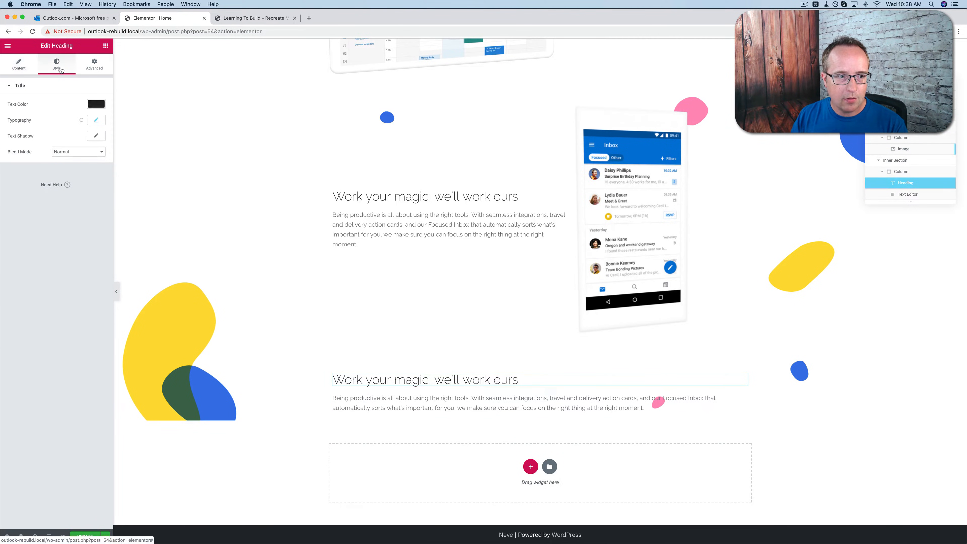
click(20, 64)
click(72, 213)
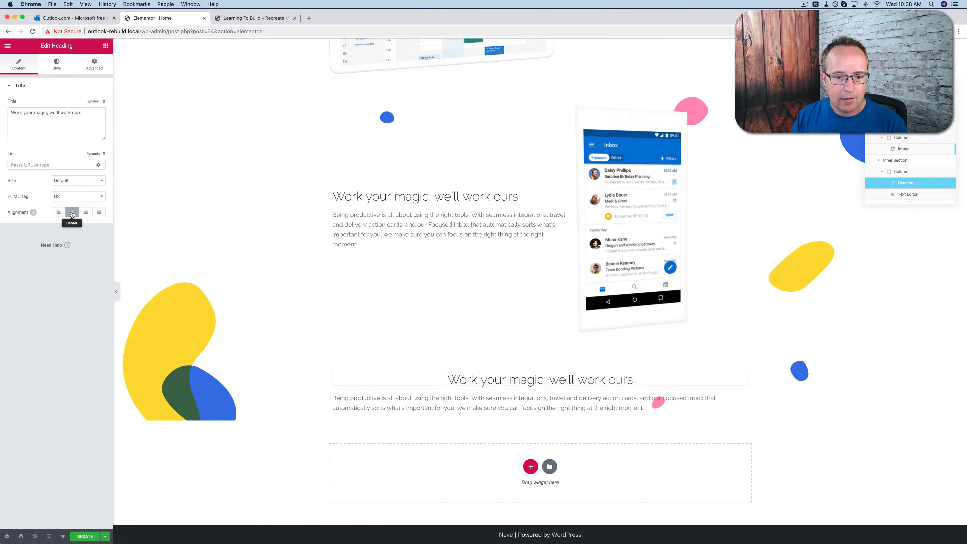
Copy "Go further with Office 365" from the reference Outlook page and use it as the centered heading's title
click(73, 18)
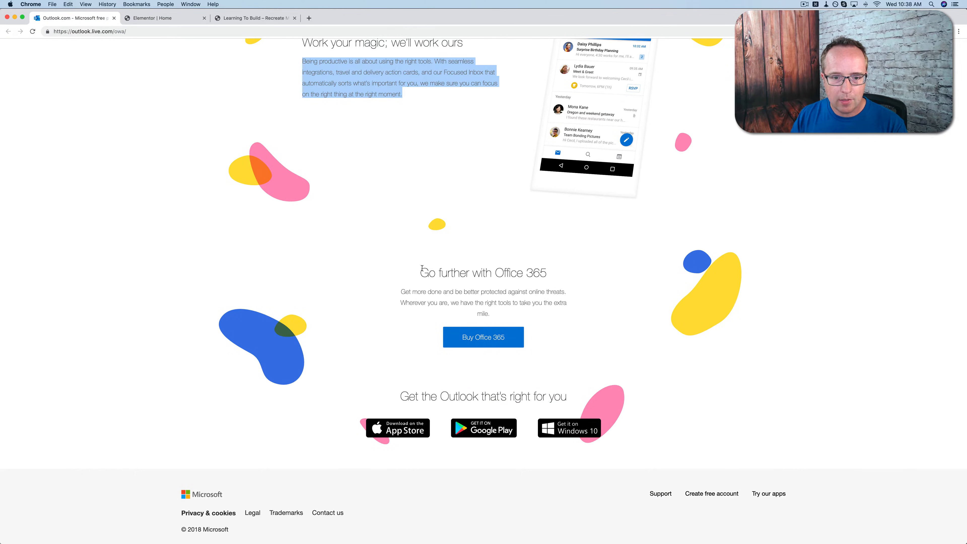
drag(422, 268, 554, 270)
right_click(531, 272)
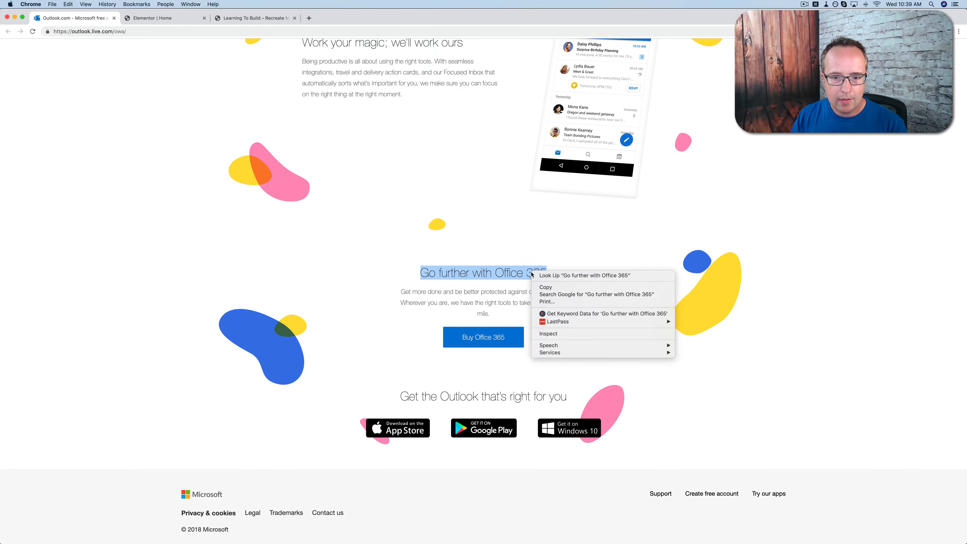
click(545, 288)
click(140, 22)
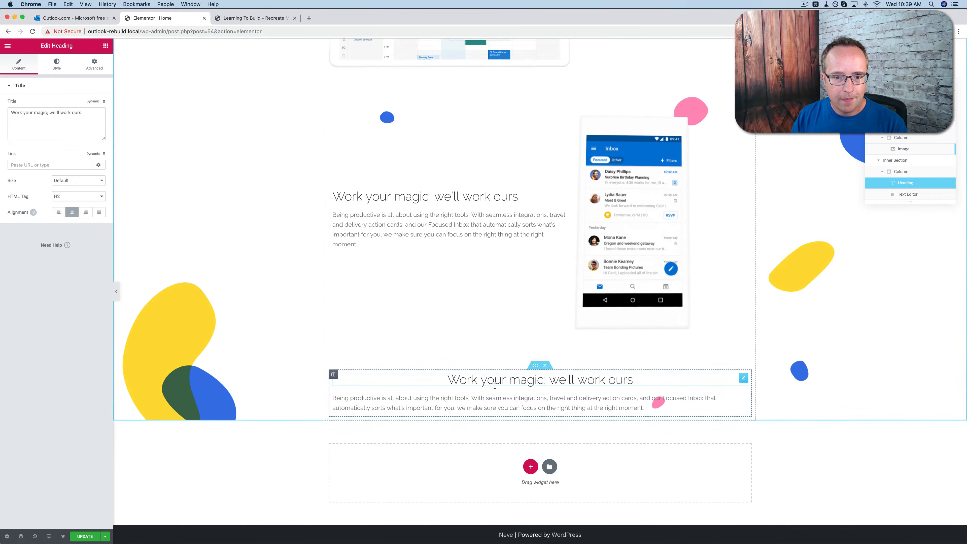
click(78, 125)
key(super+a)
key(super+v)
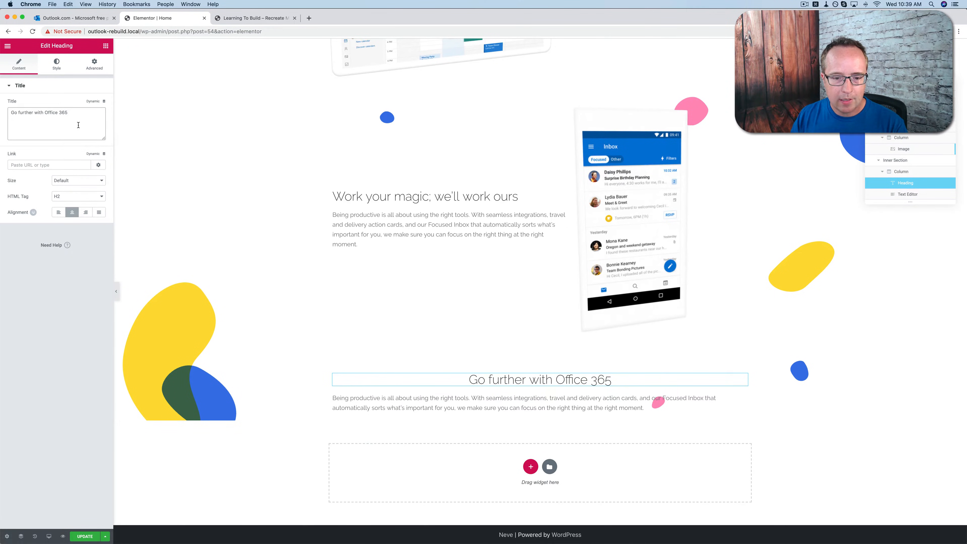
Replace the paragraph under "Go further with Office 365" with the matching paragraph copied from the reference Outlook page and center it
click(89, 19)
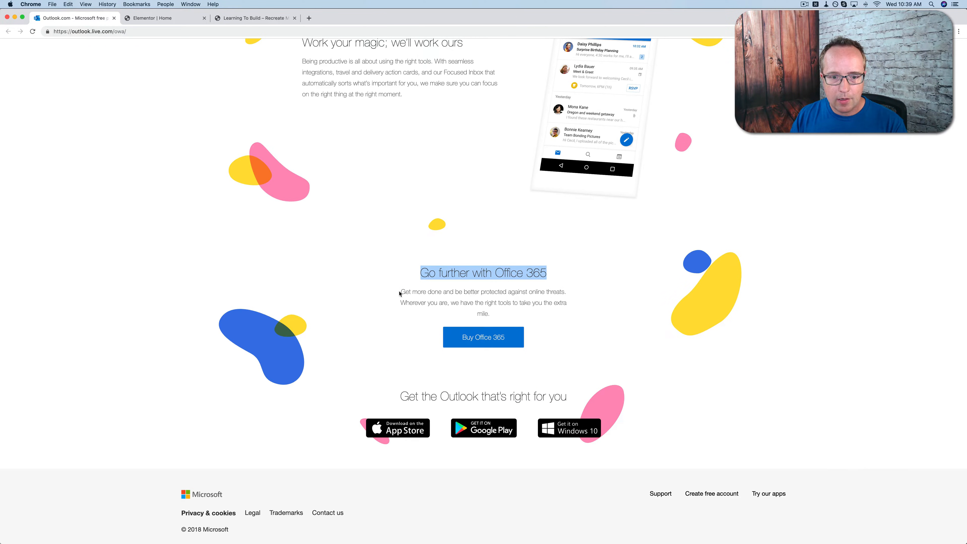
drag(399, 293, 488, 312)
right_click(492, 294)
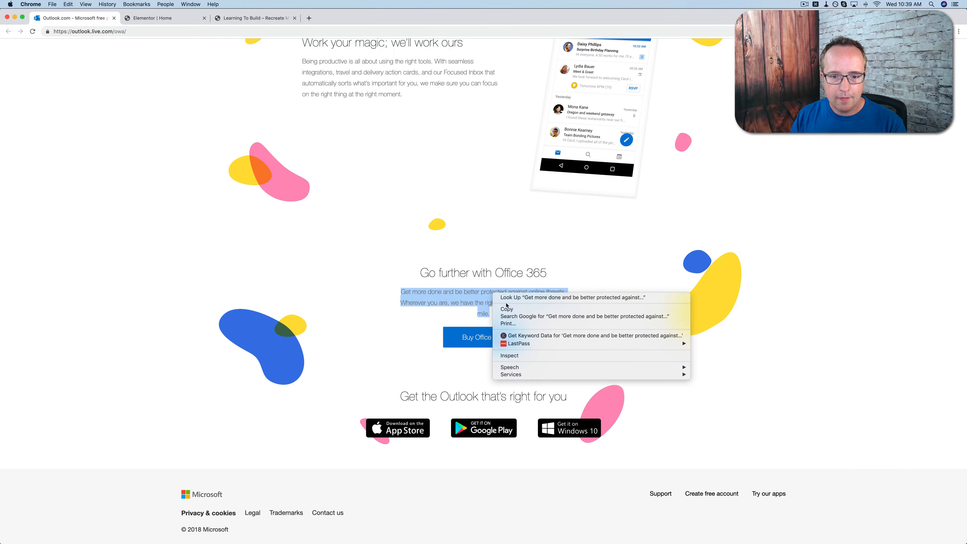
click(506, 309)
click(167, 22)
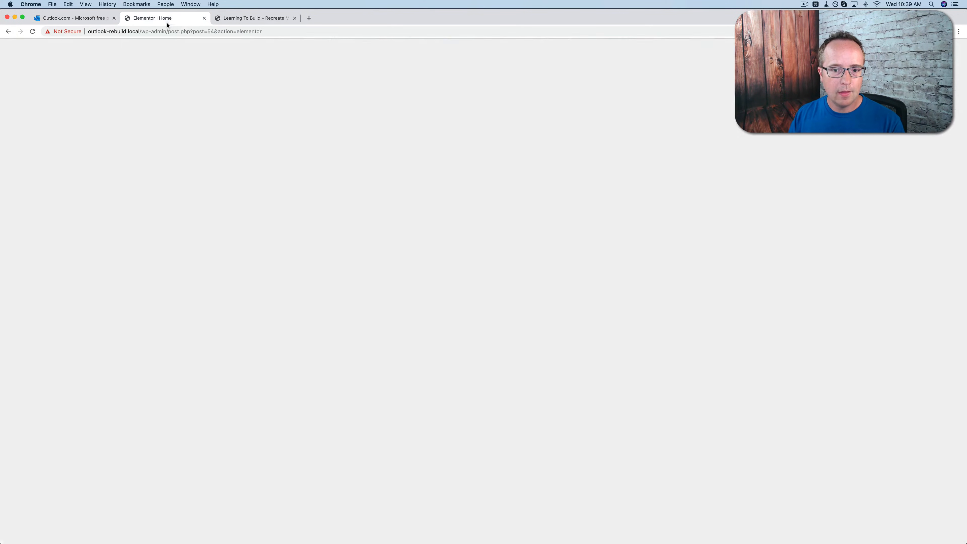
click(522, 399)
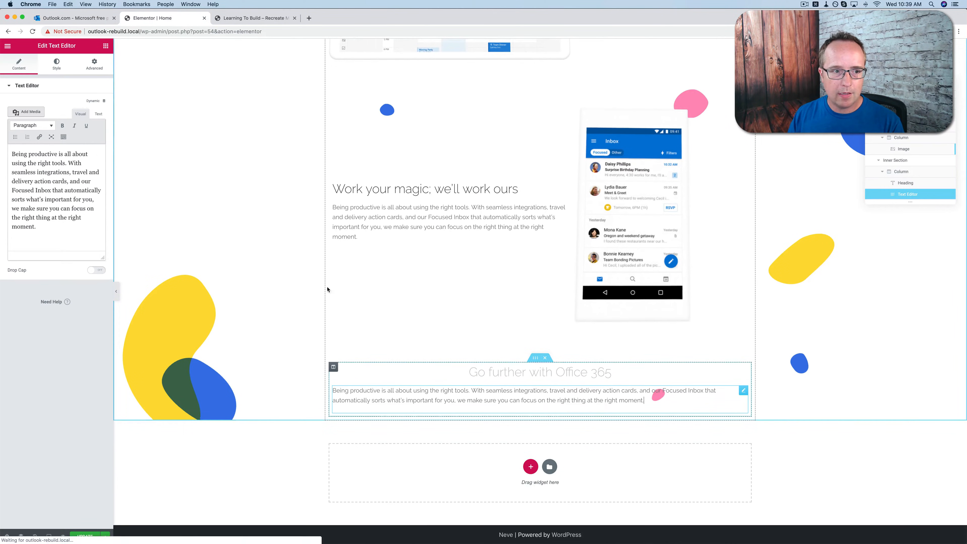
click(98, 114)
click(60, 154)
key(super+a)
key(super+v)
click(58, 64)
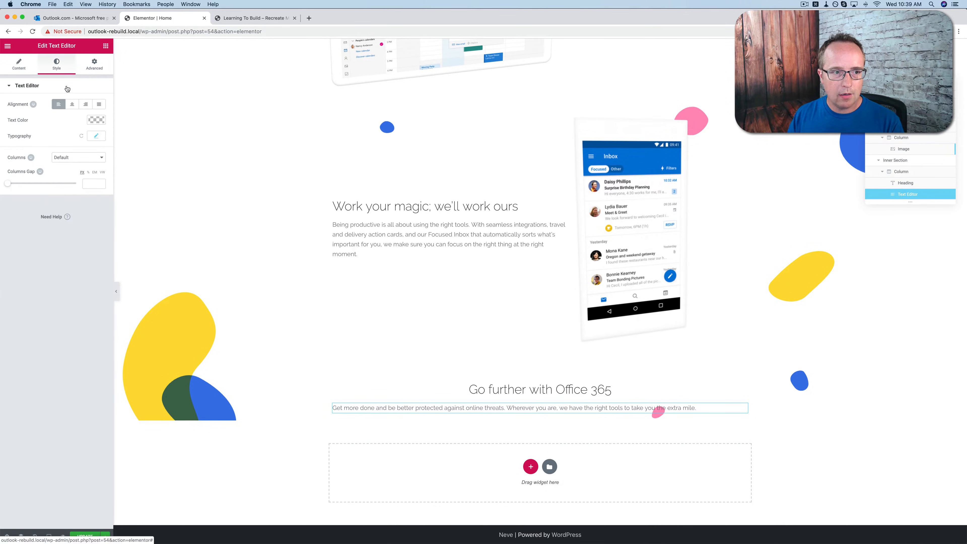
click(72, 105)
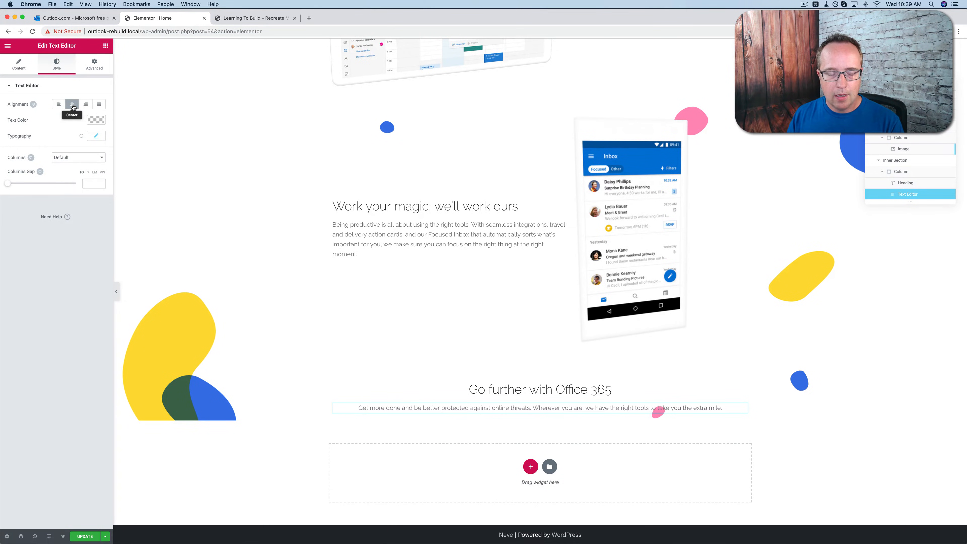
Set the right and left padding of the paragraph under "Go further with Office 365" to 300, matching the reference page's line wrapping
click(79, 19)
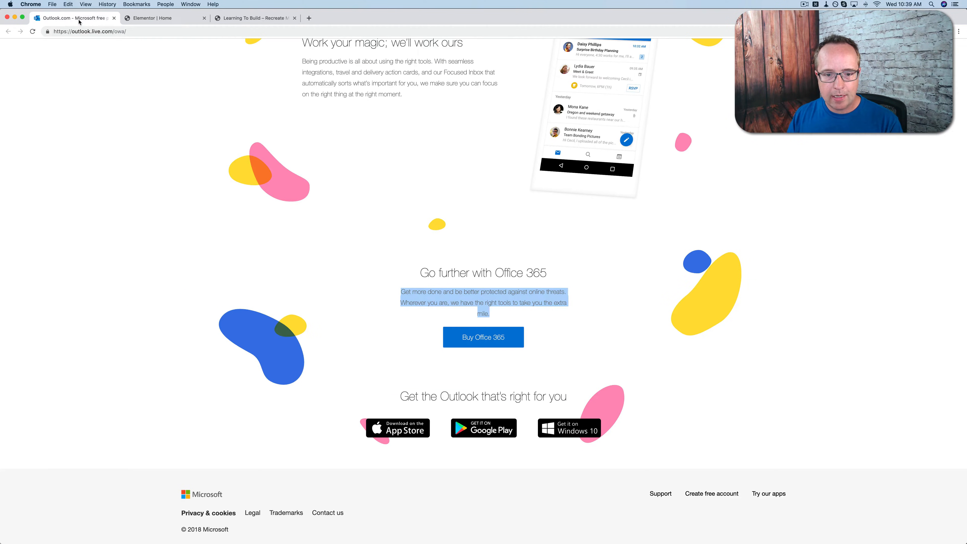
click(147, 18)
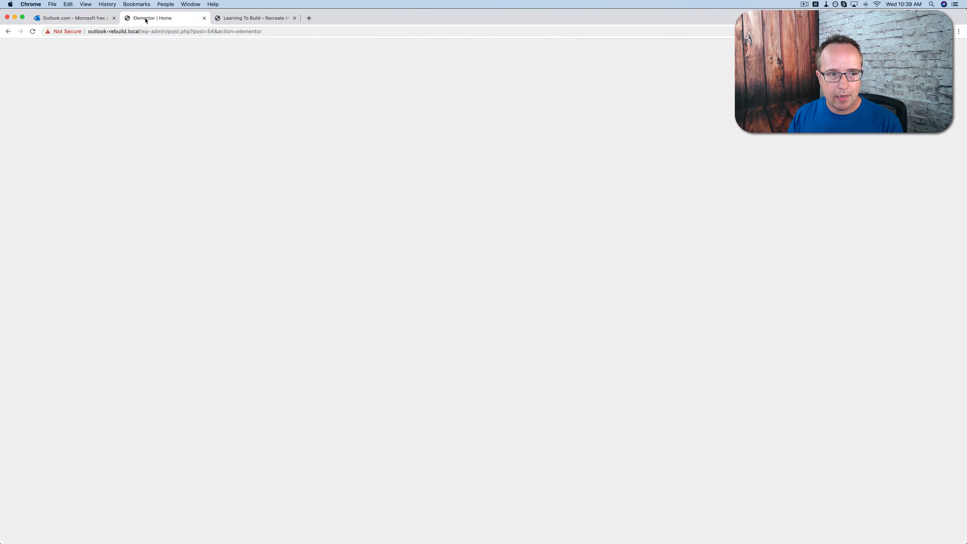
click(93, 65)
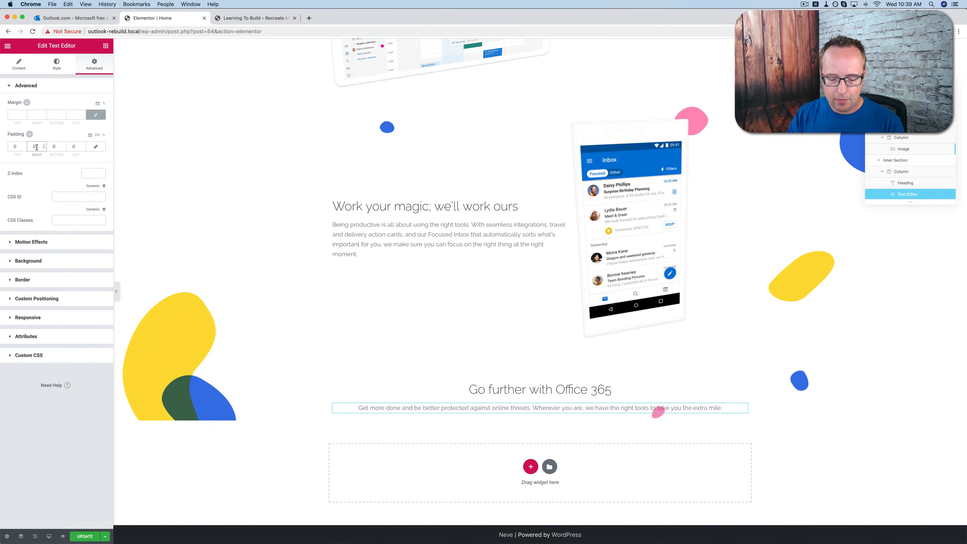
text(300)
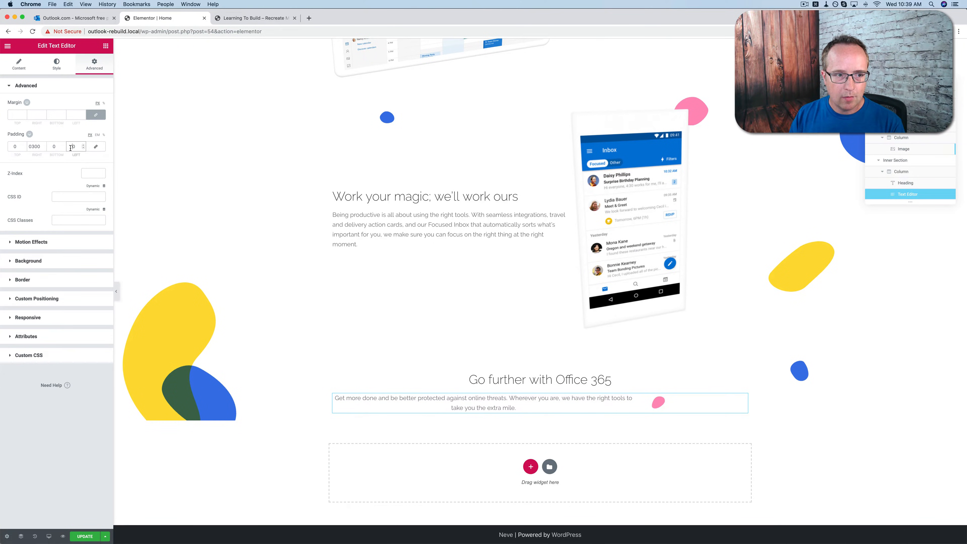
double_click(71, 147)
text(300)
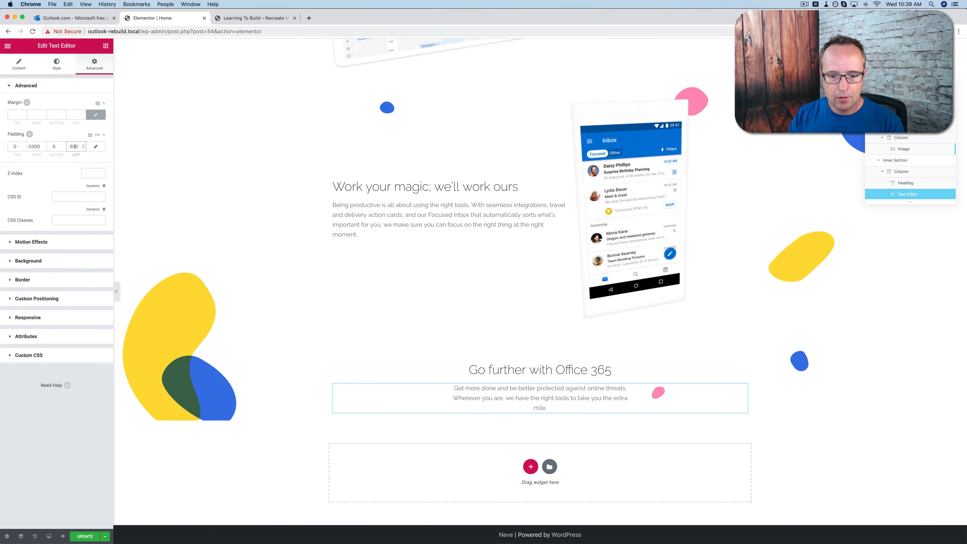
Copy the hero section's "Create free account" button, paste it below the "Go further with Office 365" paragraph, and center it
click(91, 19)
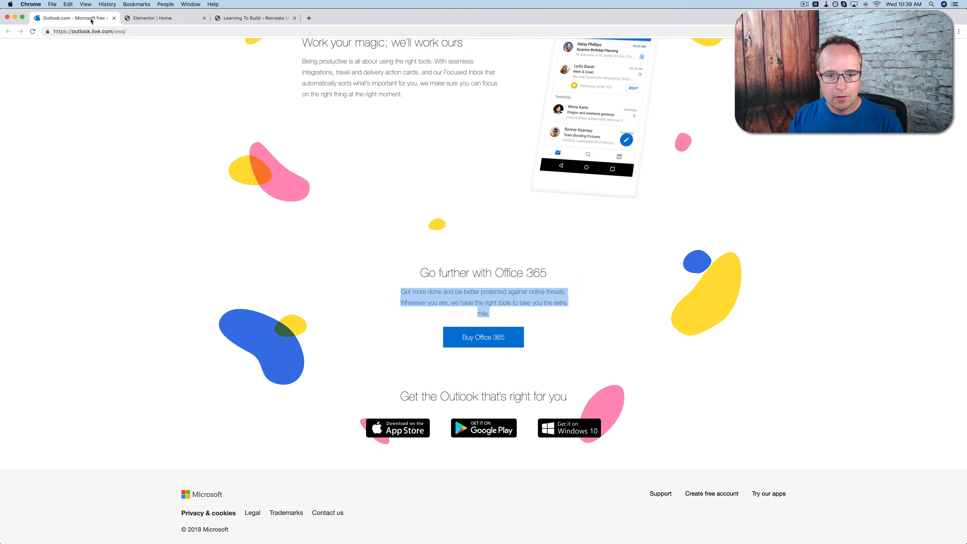
click(170, 16)
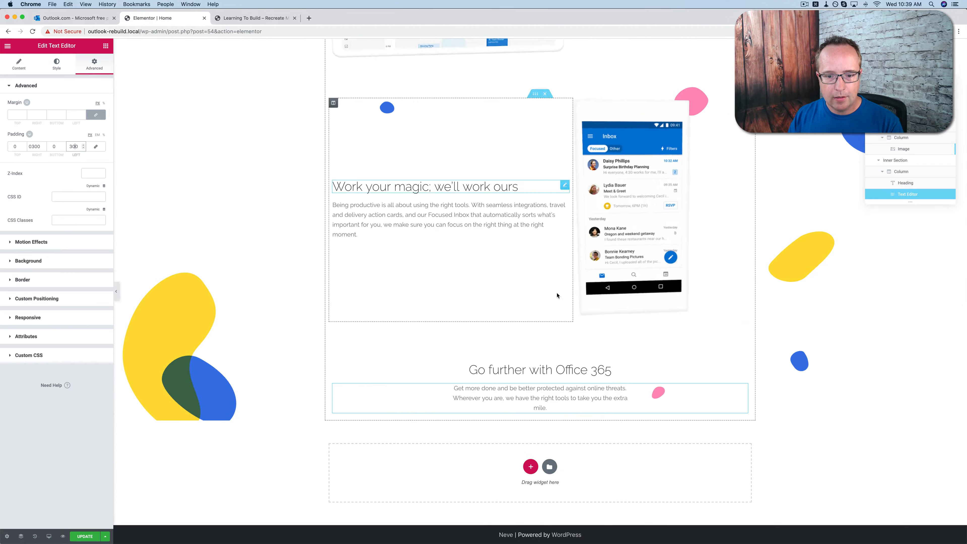
scroll(542, 400, up, 15)
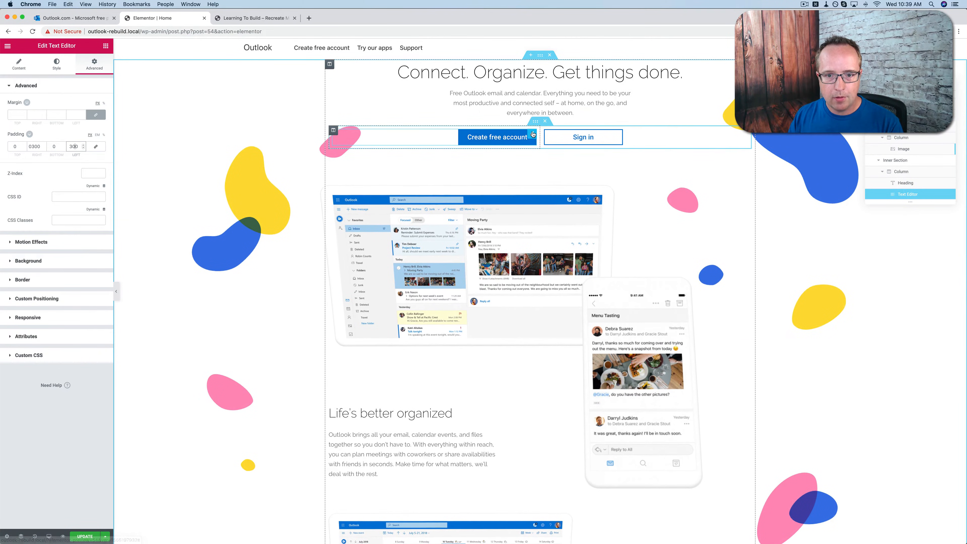
right_click(533, 134)
click(555, 168)
scroll(555, 168, down, 15)
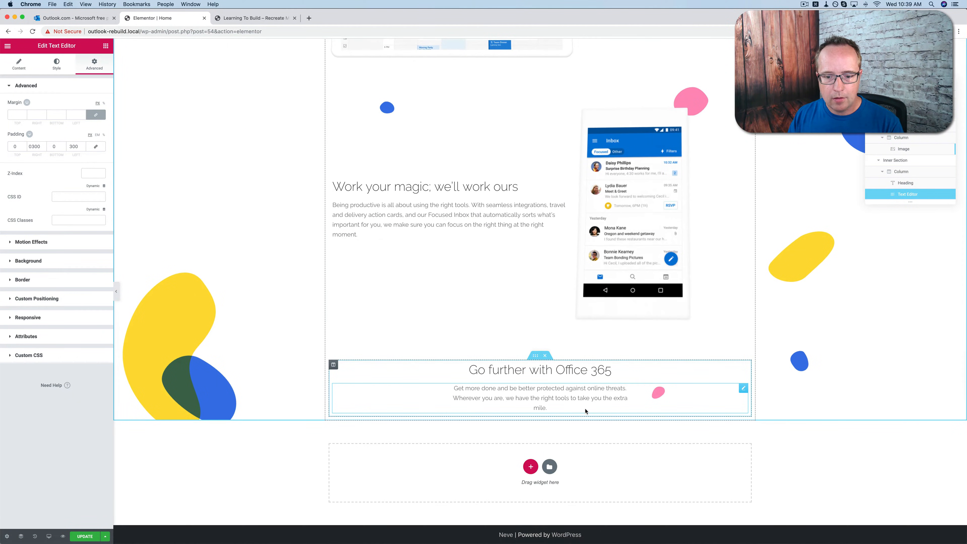
right_click(586, 409)
click(608, 452)
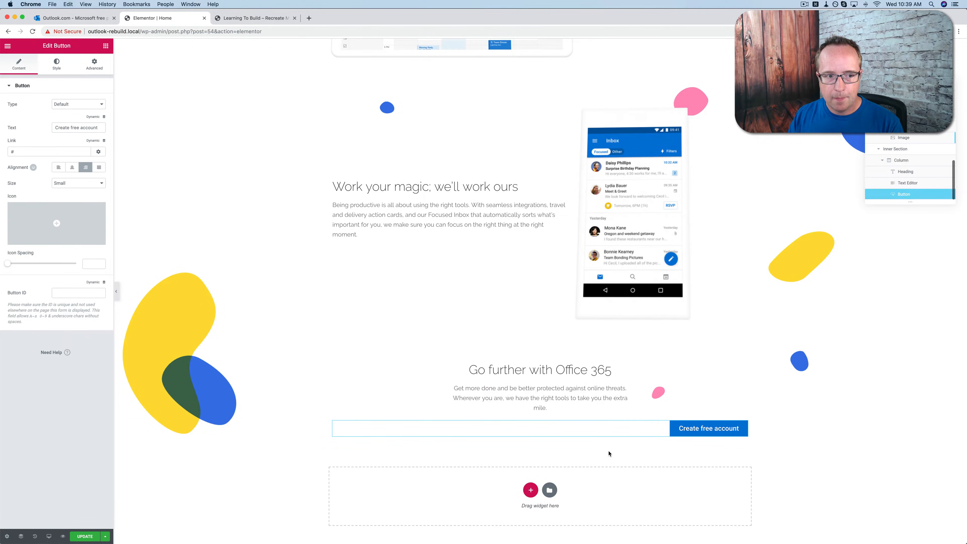
click(72, 168)
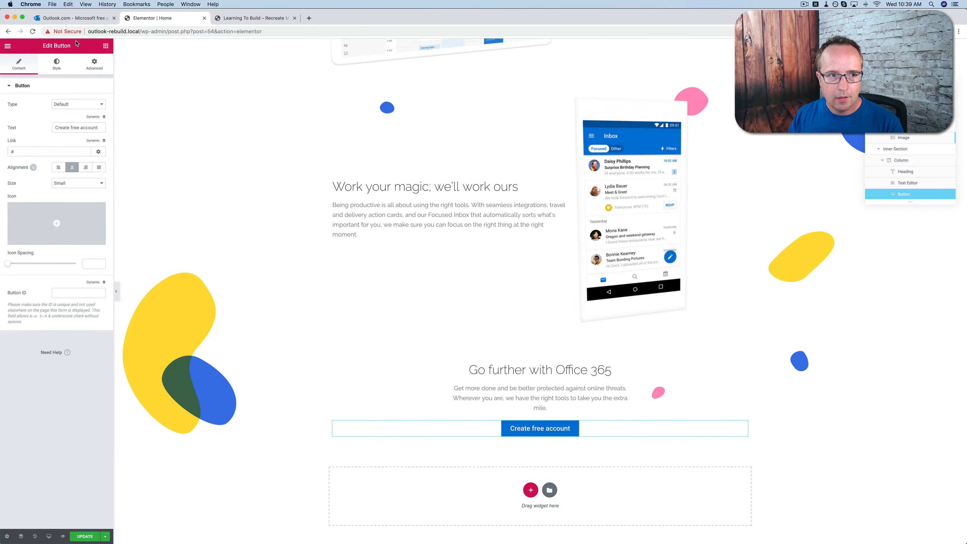
Change the pasted button's text to "Buy Office 365", as on the reference Outlook page
click(86, 19)
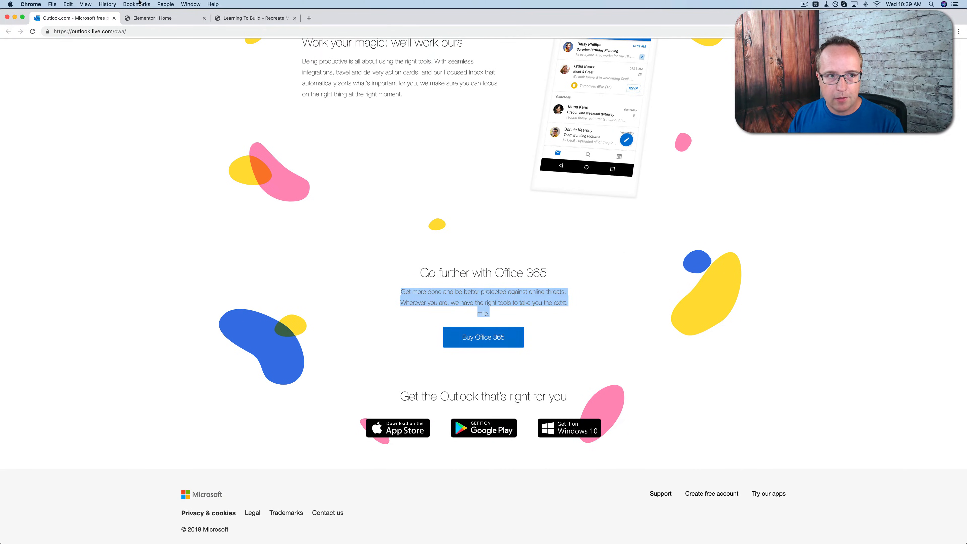
click(150, 18)
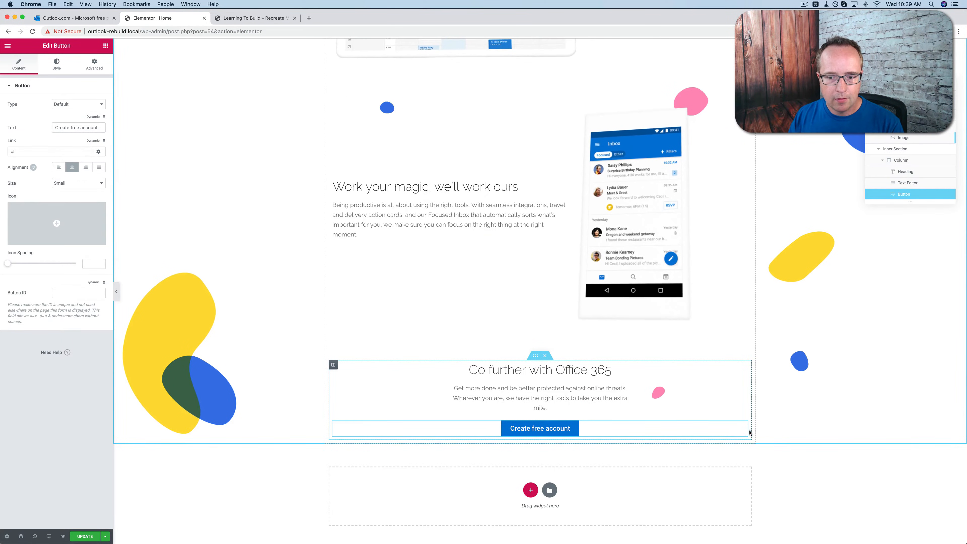
triple_click(99, 131)
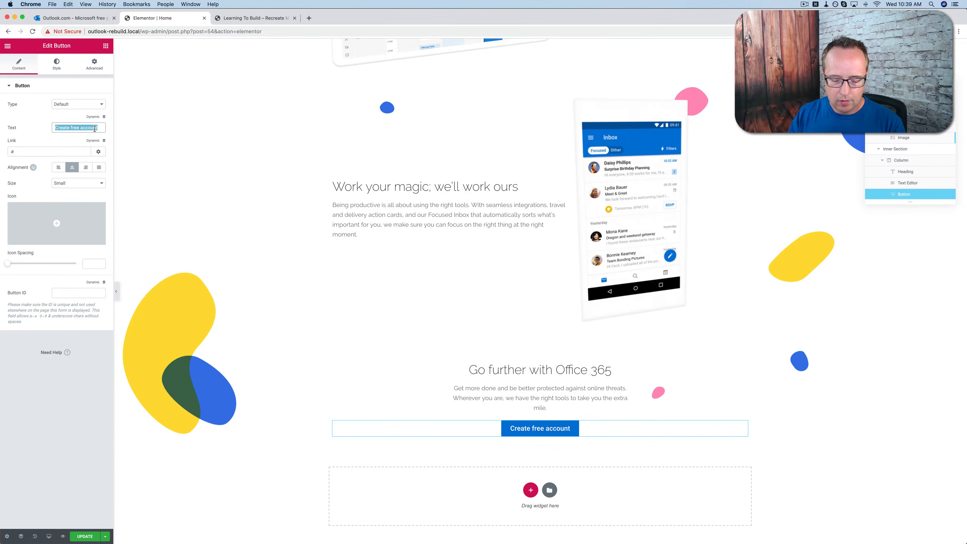
text(Buy Off)
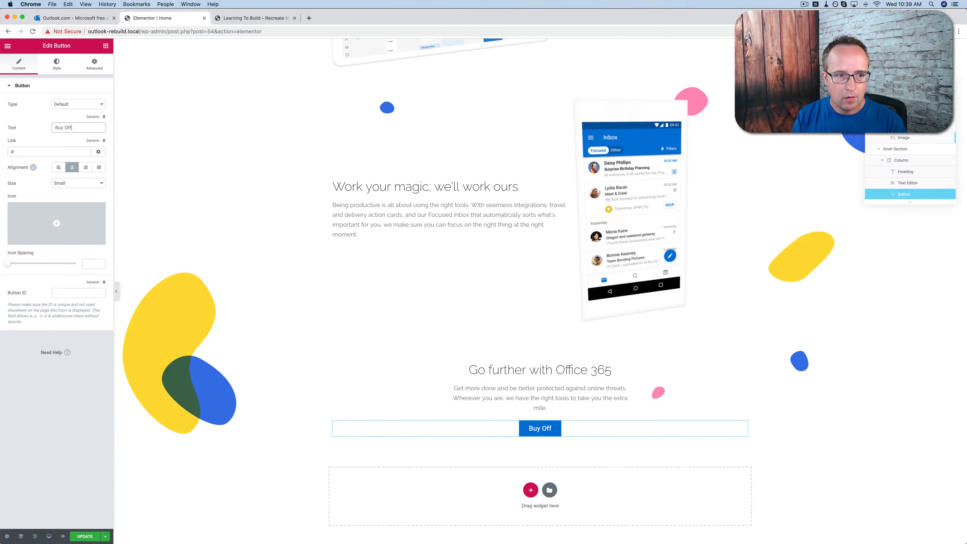
text(ice 365)
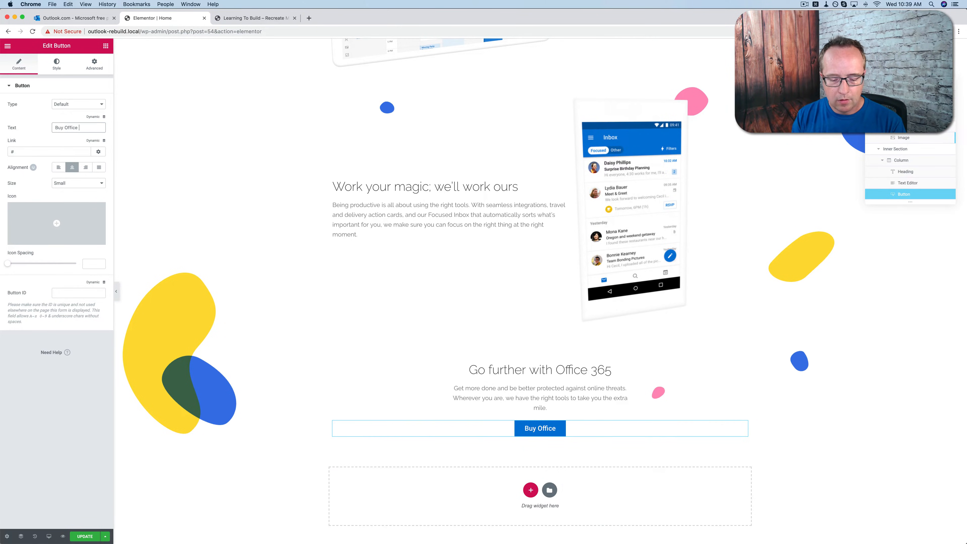
Set the "Buy Office 365" button's font family to Raleway
click(57, 63)
click(97, 21)
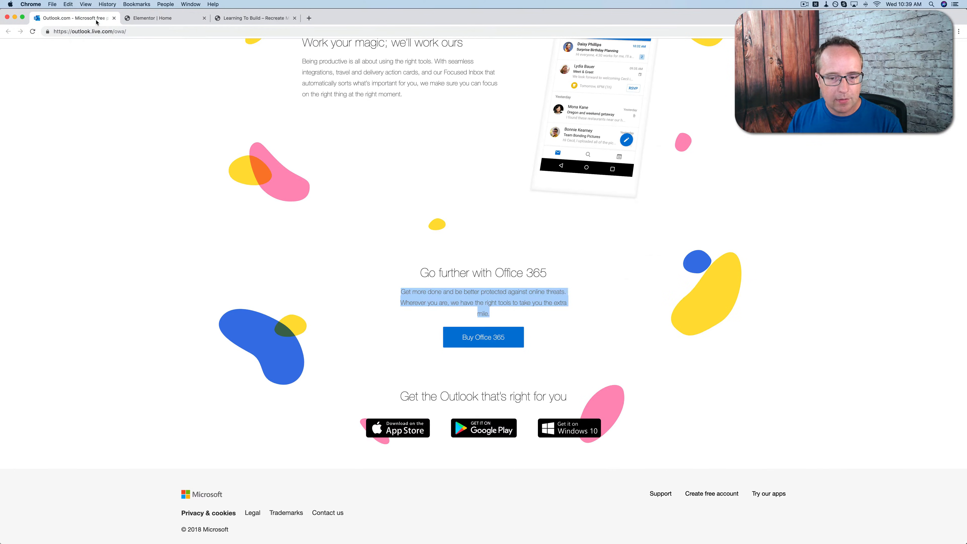
key(ctrl+Tab)
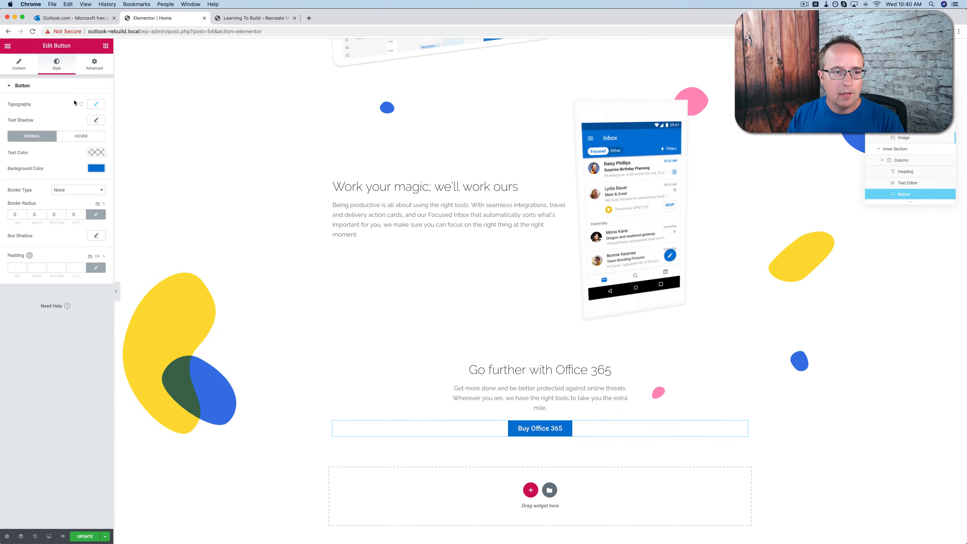
click(97, 105)
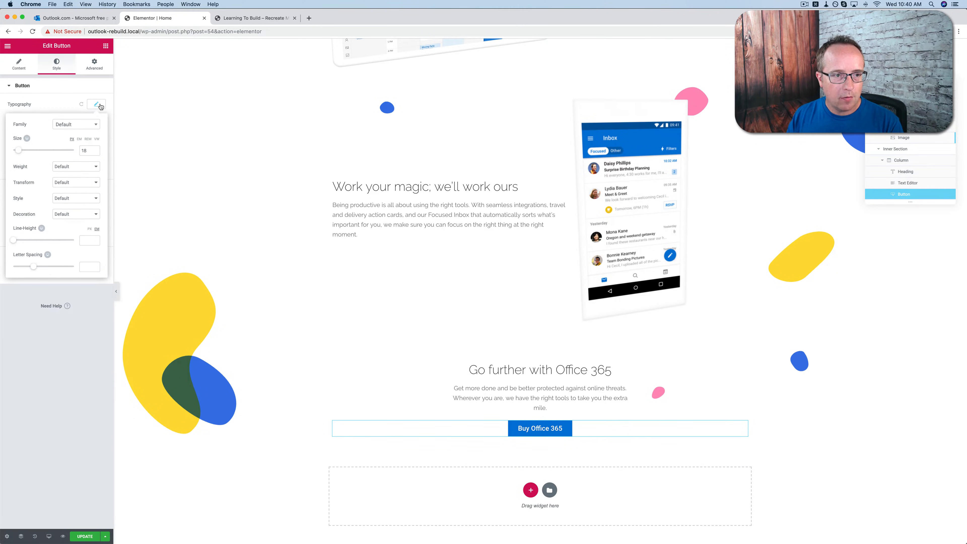
click(66, 129)
text(rale)
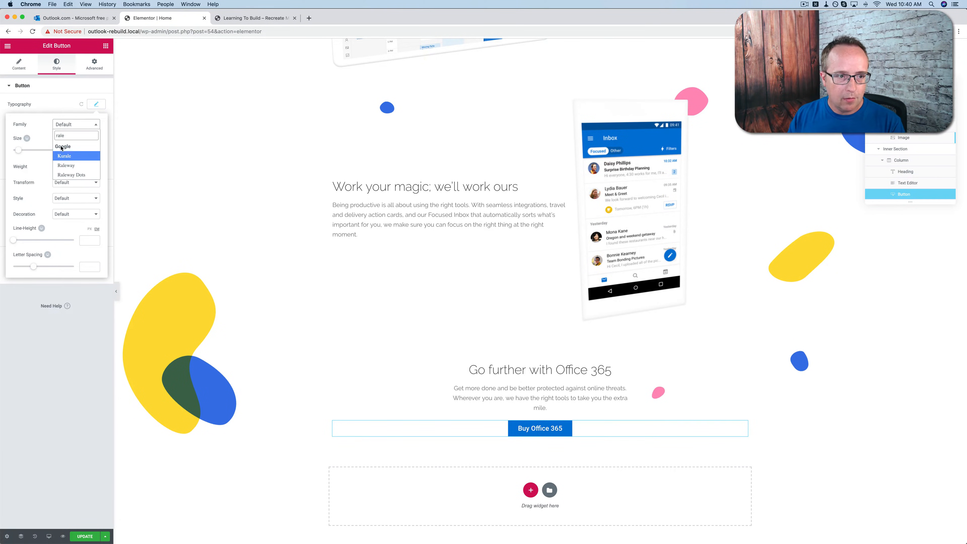
click(68, 173)
click(84, 122)
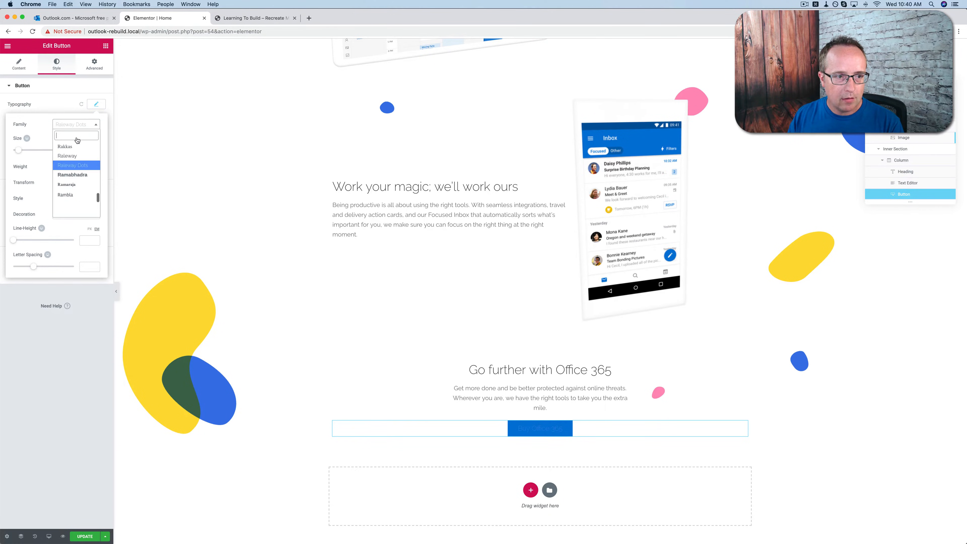
click(70, 156)
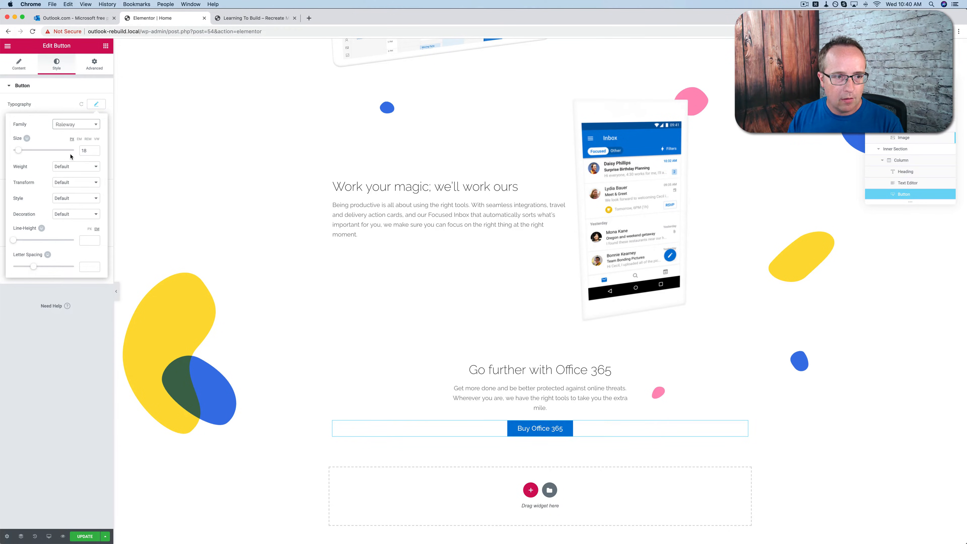
Set the "Buy Office 365" button's font weight to 300 and compare it with the reference Outlook page
click(78, 169)
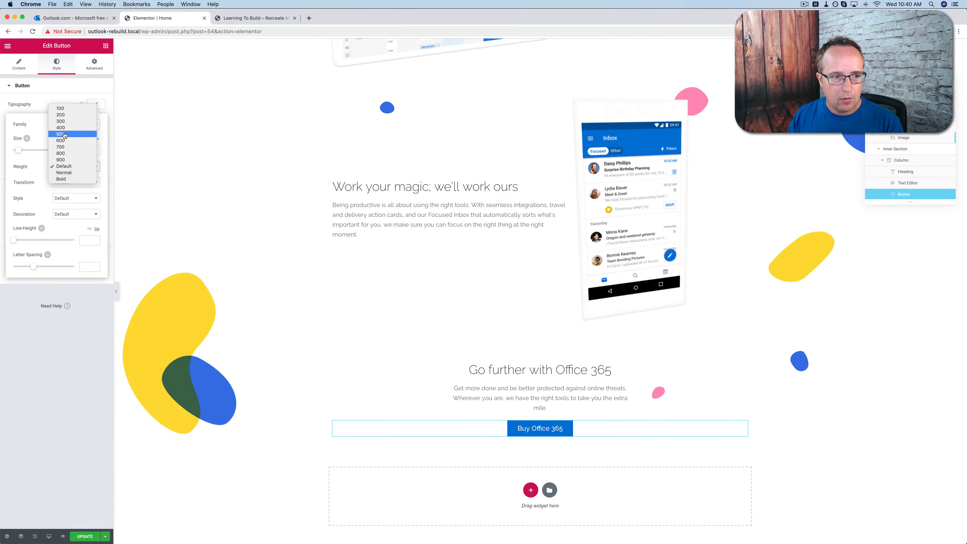
click(65, 123)
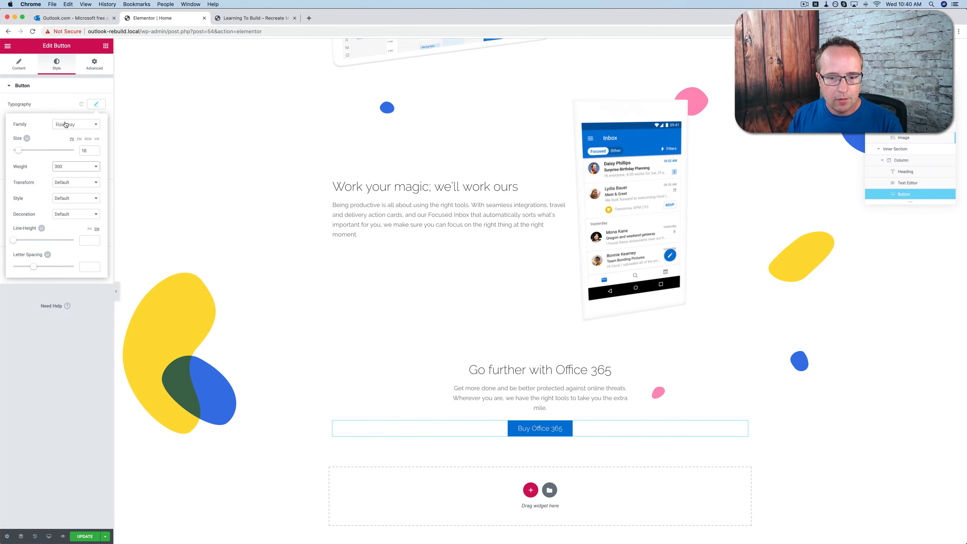
click(94, 21)
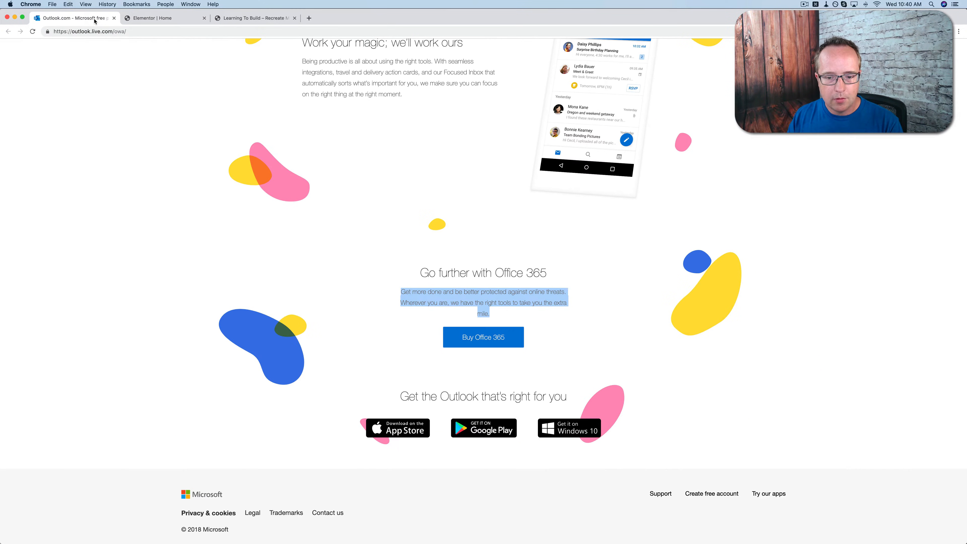
click(138, 18)
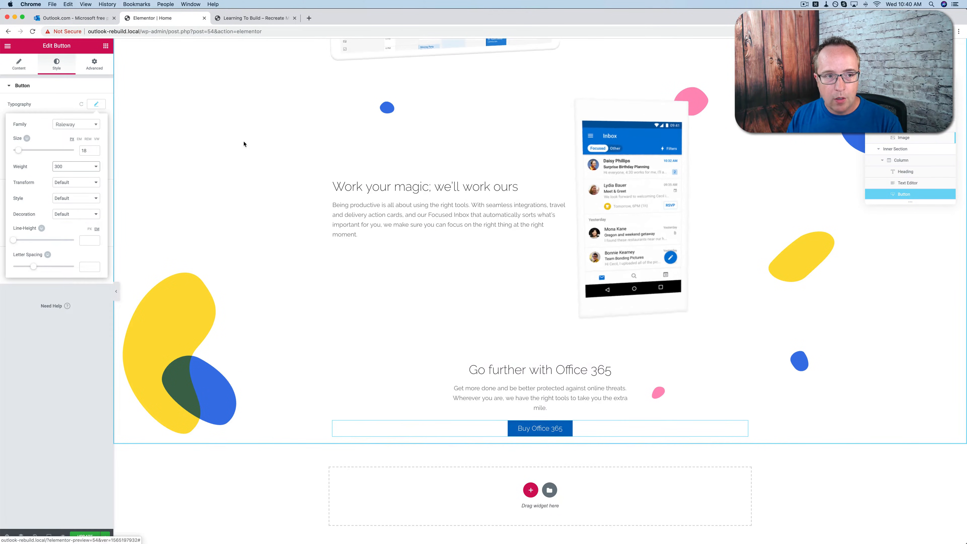
click(101, 18)
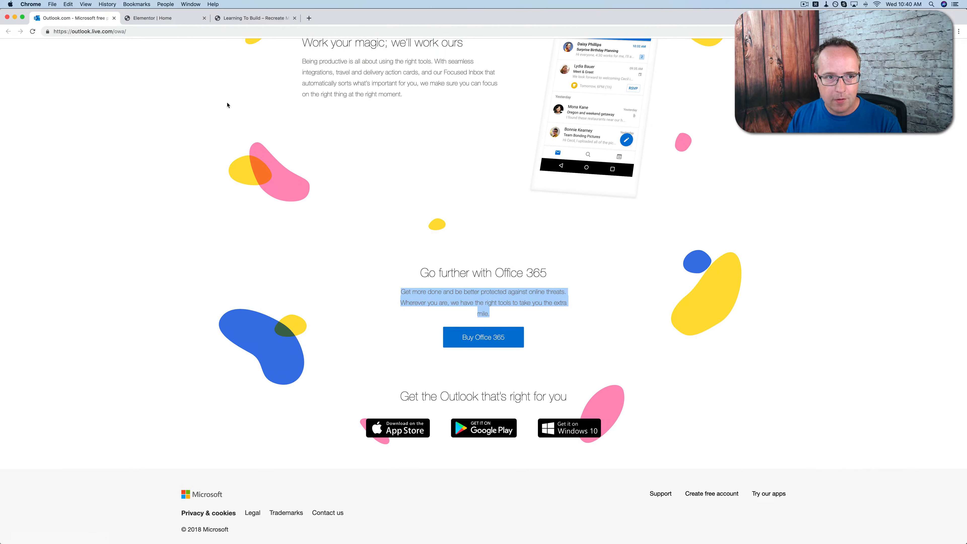
click(172, 18)
Duplicate the "Go further with Office 365" inner section and delete the paragraph from the lower copy
scroll(571, 348, down, 1)
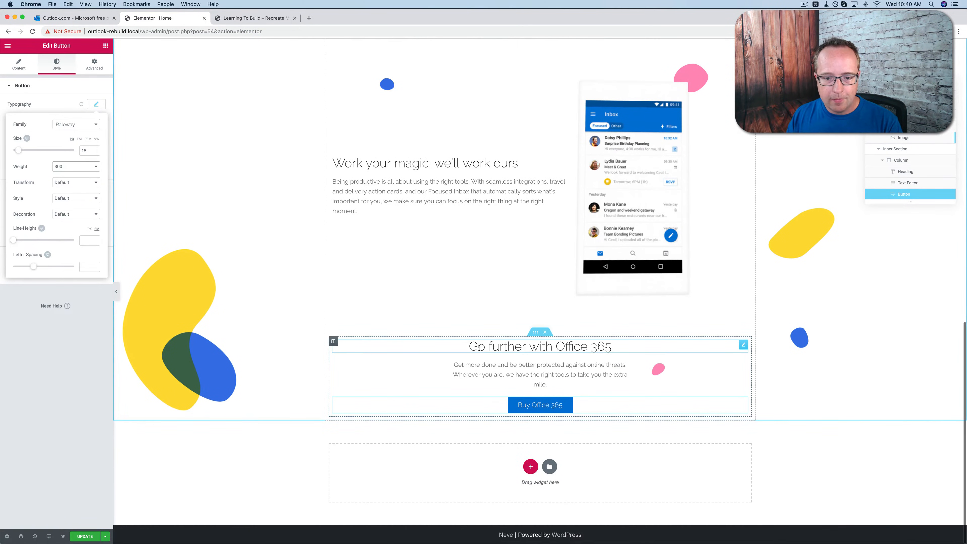
right_click(537, 337)
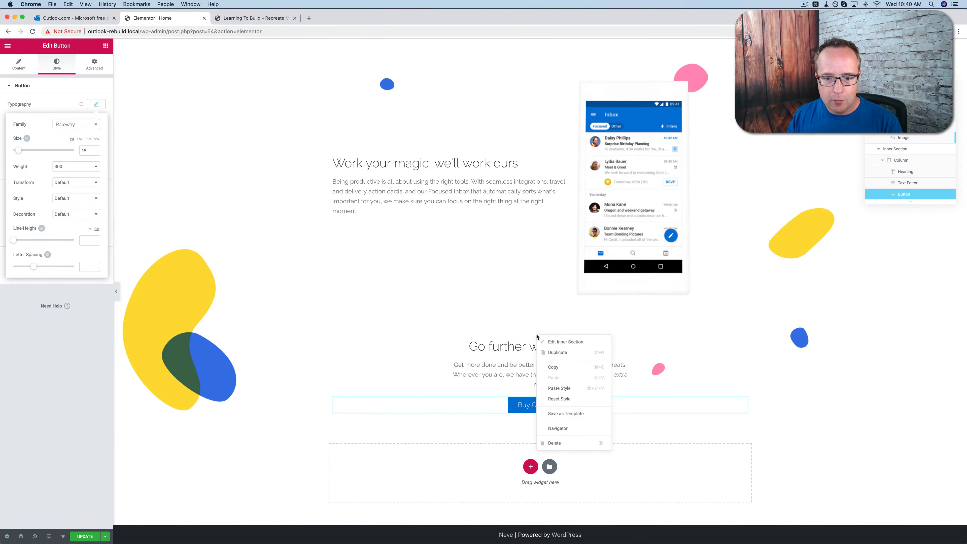
click(556, 353)
scroll(559, 381, down, 3)
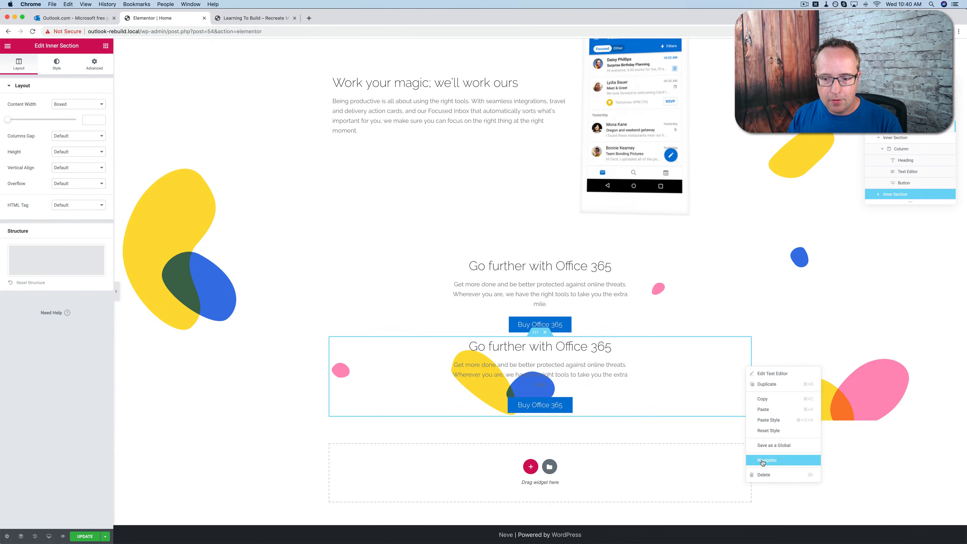
click(763, 474)
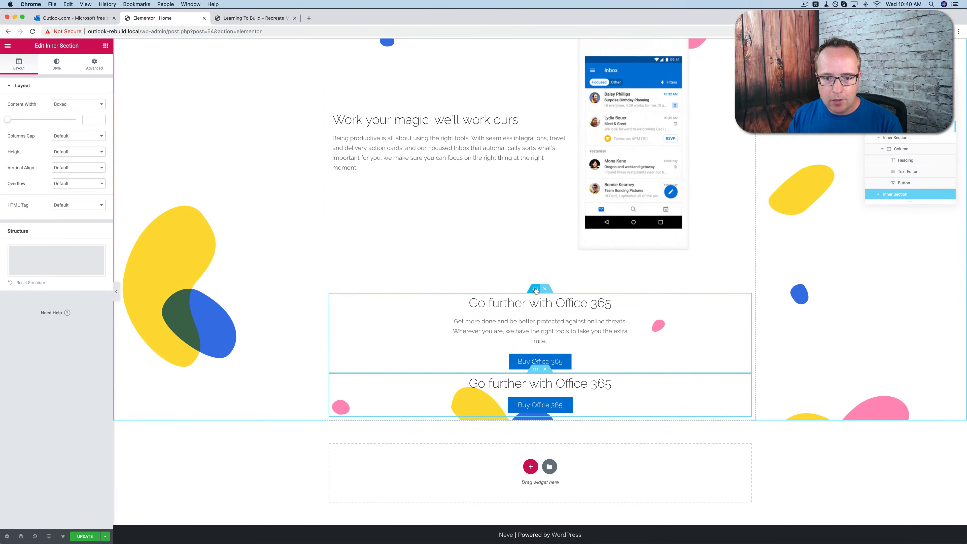
Set the bottom margin of the upper "Go further with Office 365" inner section to 100 and check the reference Outlook page
click(93, 70)
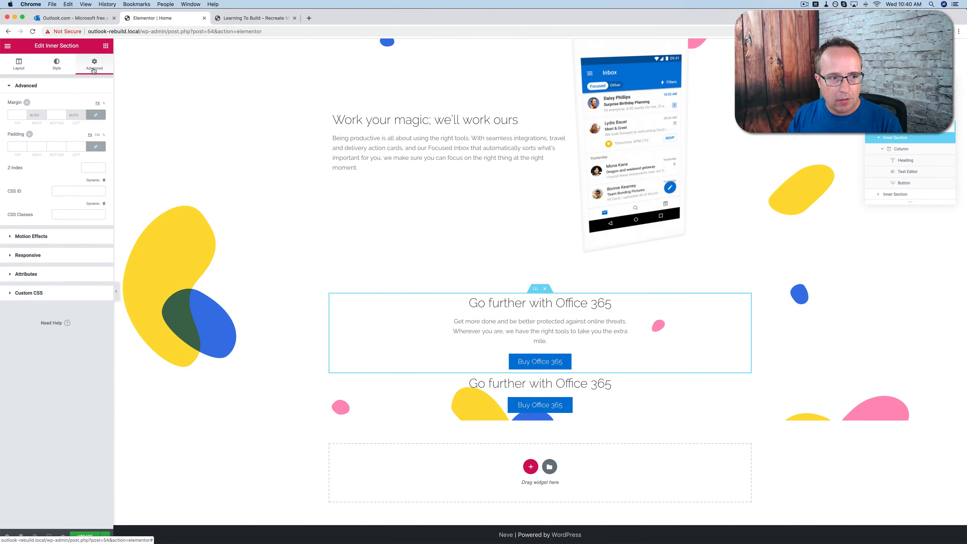
click(95, 114)
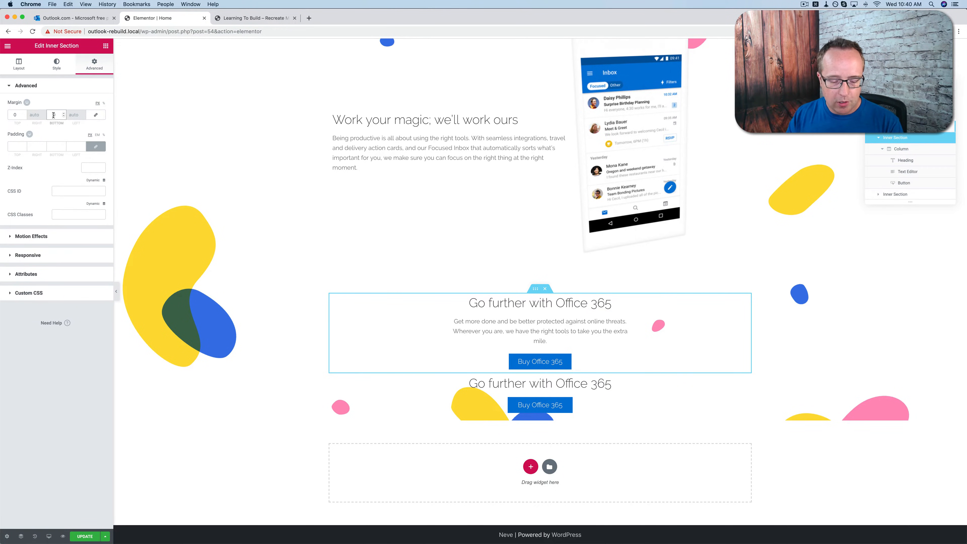
text(100)
scroll(315, 168, down, 2)
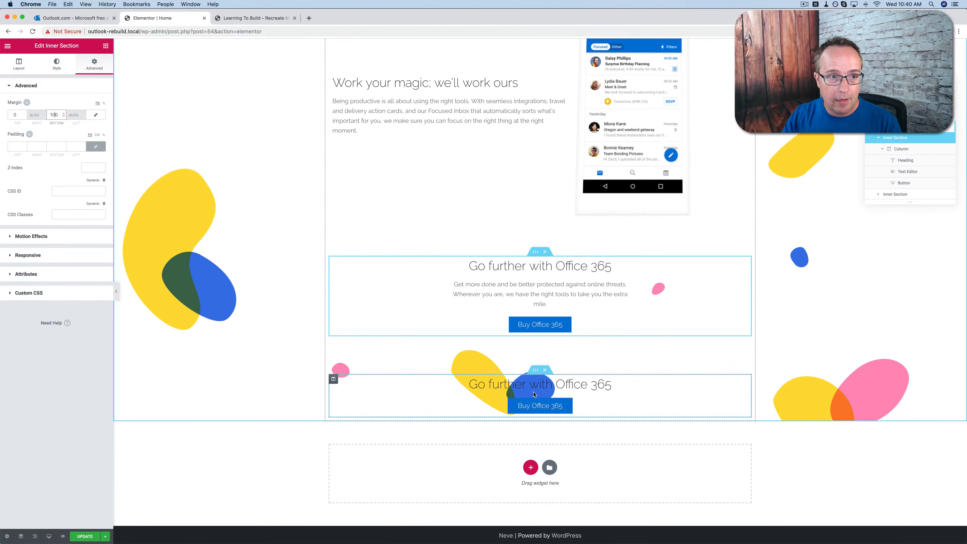
click(94, 19)
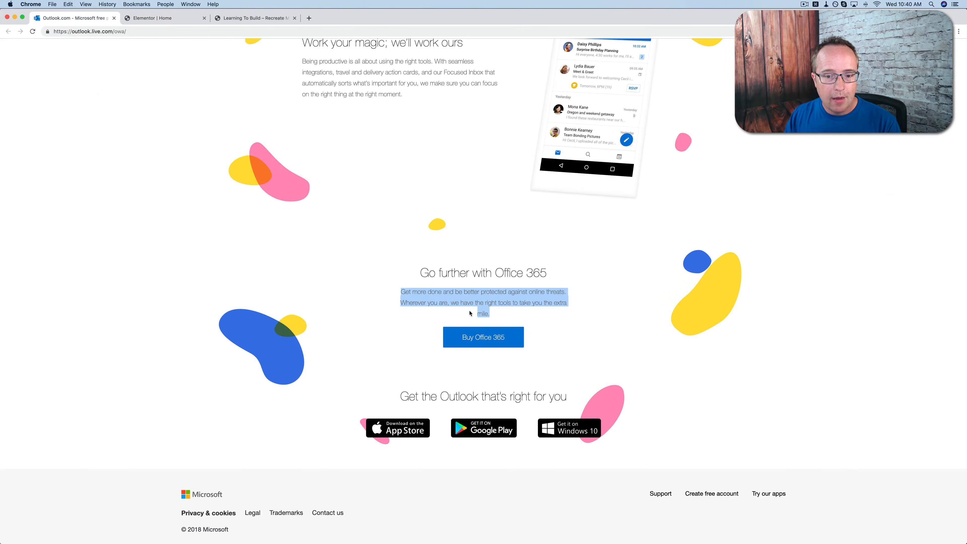
Copy "Get the Outlook that's right for you" from the reference Outlook page and use it as the lower duplicated heading's title in Elementor
mouse_move(403, 403)
mouse_down()
mouse_move(567, 403)
mouse_move(409, 402)
mouse_up()
click(570, 405)
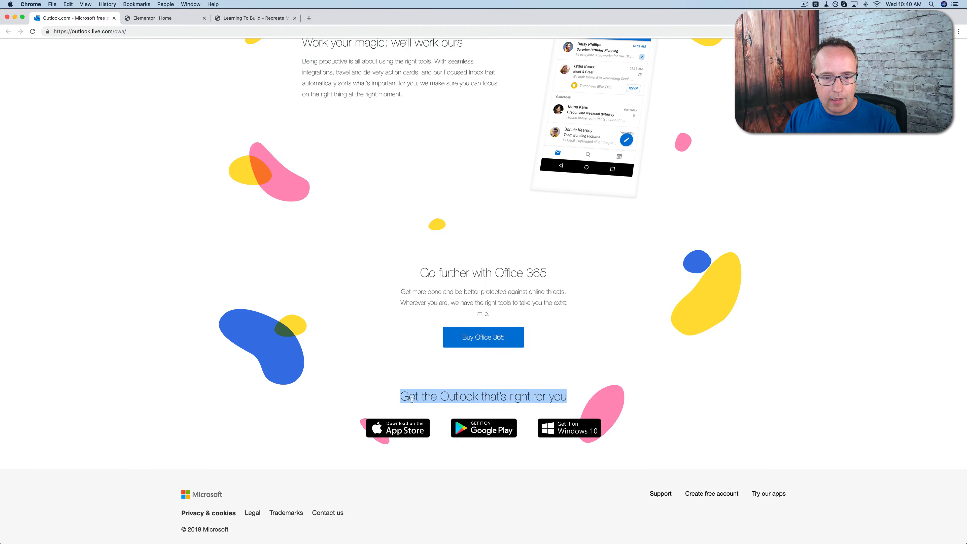
right_click(412, 399)
click(440, 415)
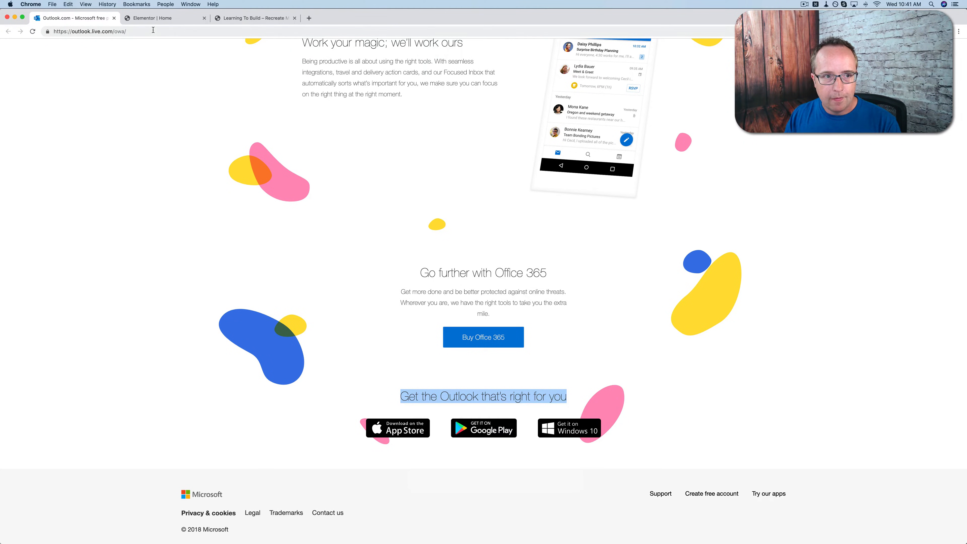
click(152, 17)
click(572, 384)
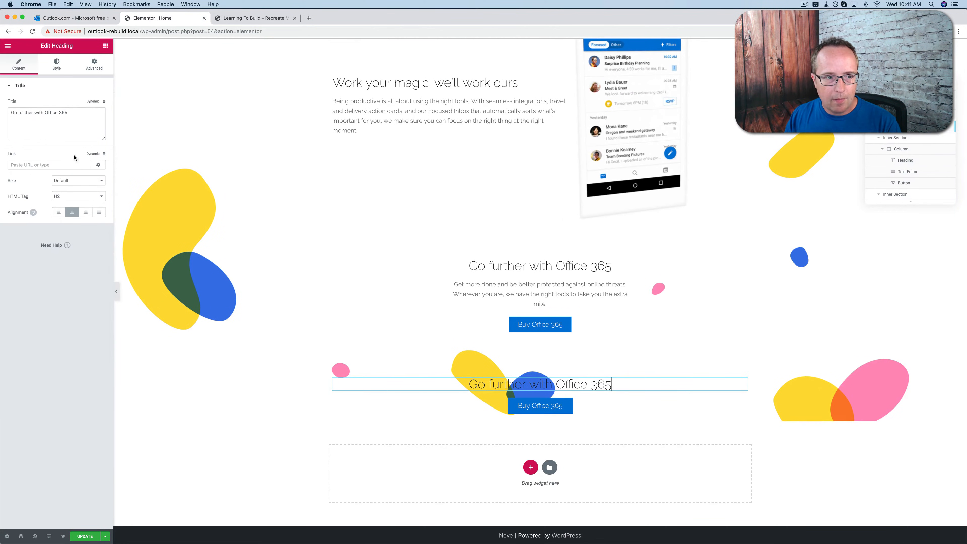
click(57, 122)
key(super+a)
key(super+v)
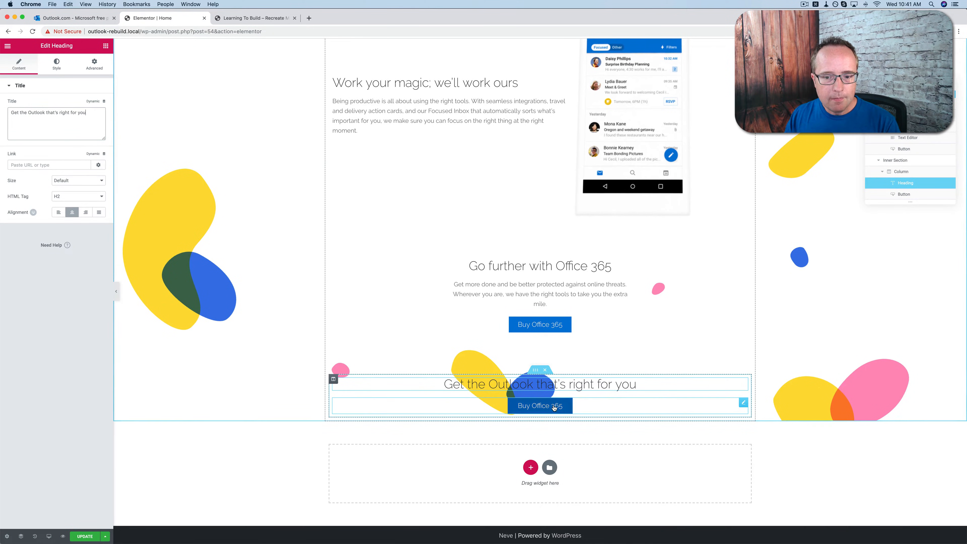
Add a two-column inner section below the "Get the Outlook that's right for you" heading and delete the duplicated "Buy Office 365" button above it
click(628, 405)
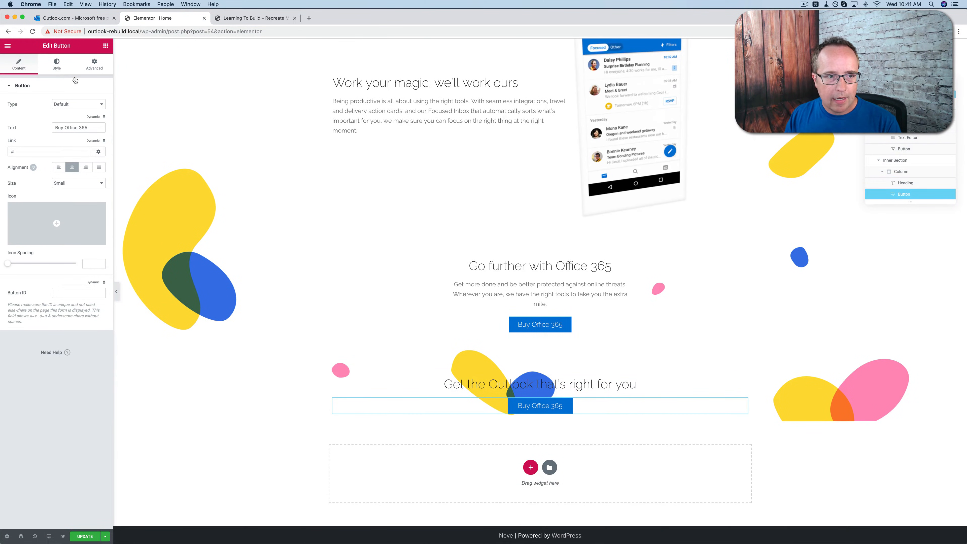
click(84, 63)
click(106, 46)
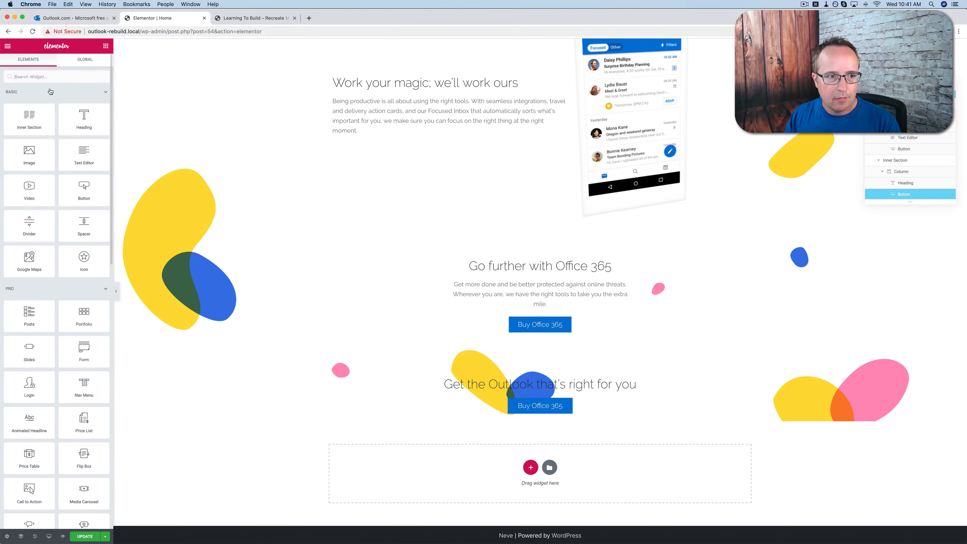
drag(30, 118, 560, 406)
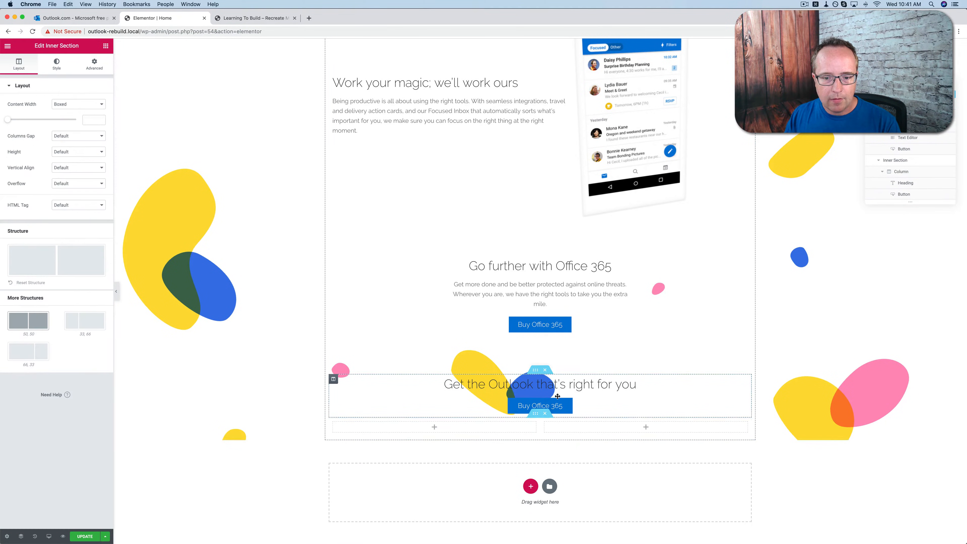
right_click(744, 409)
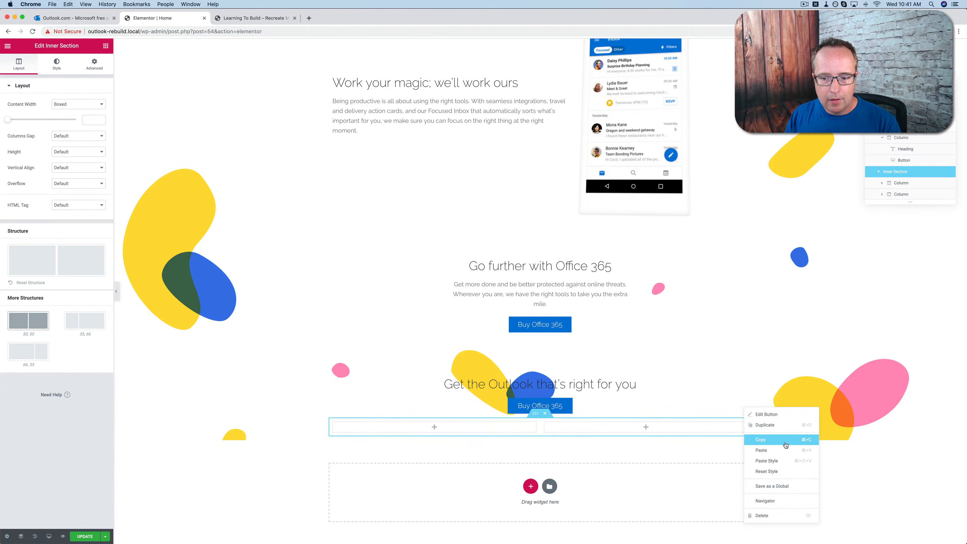
click(762, 516)
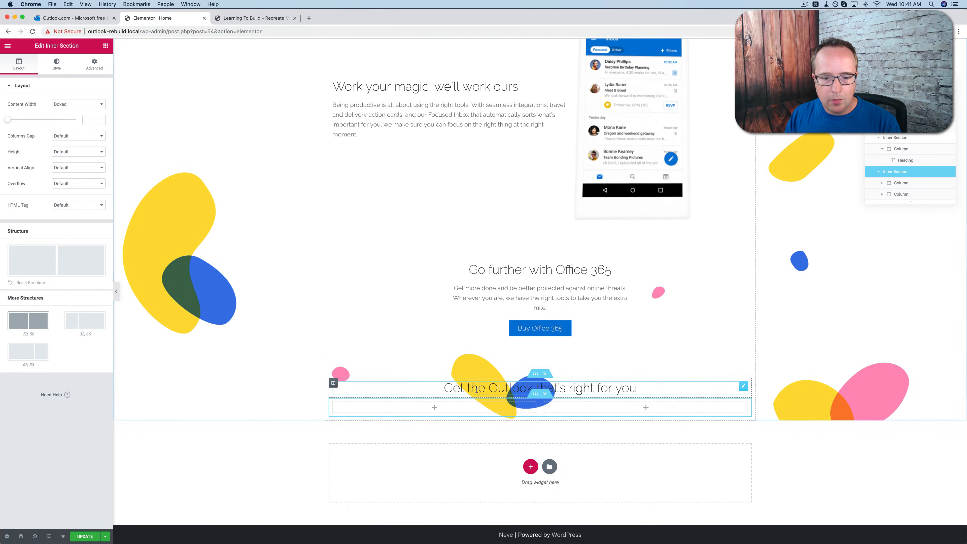
Add an Image widget to the first column of the new inner section and insert the apps-applestore badge
click(452, 410)
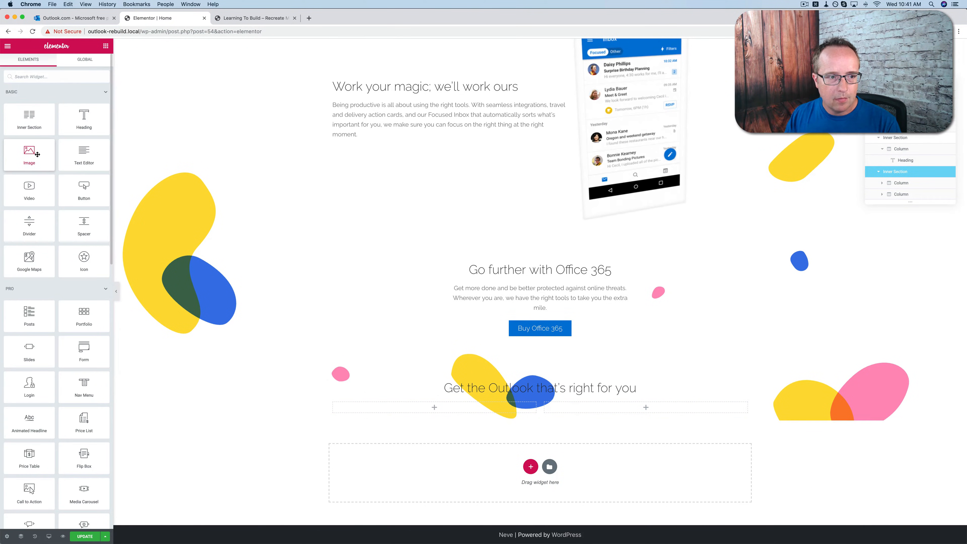
drag(36, 152, 438, 409)
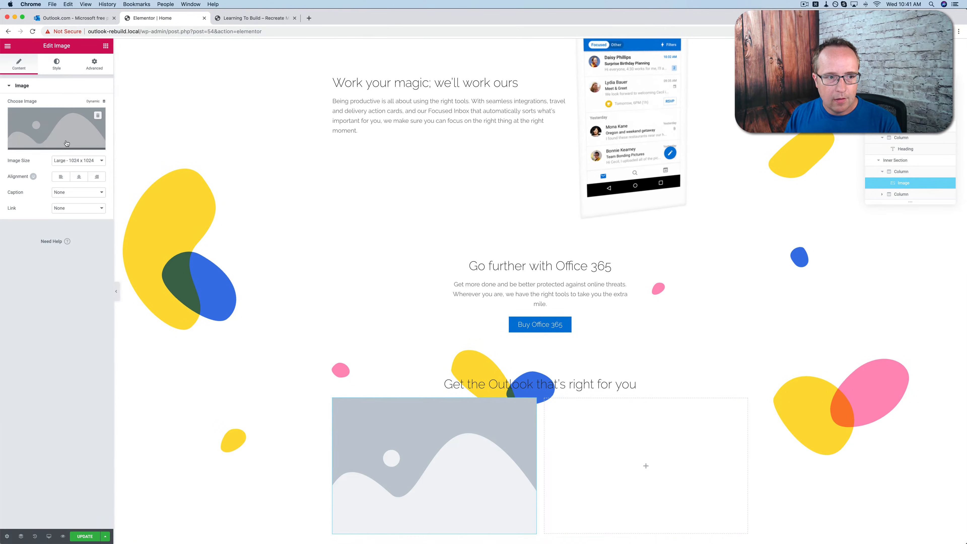
click(64, 127)
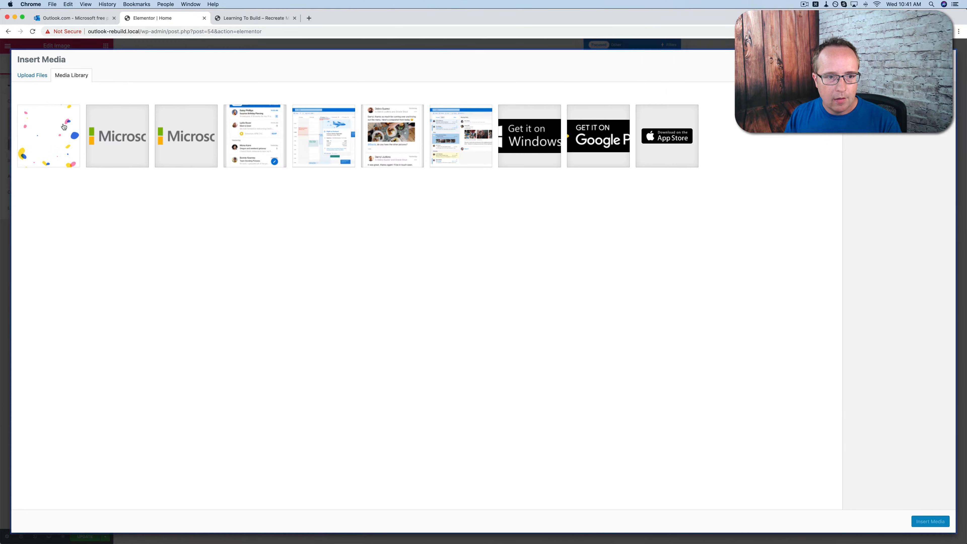
click(662, 138)
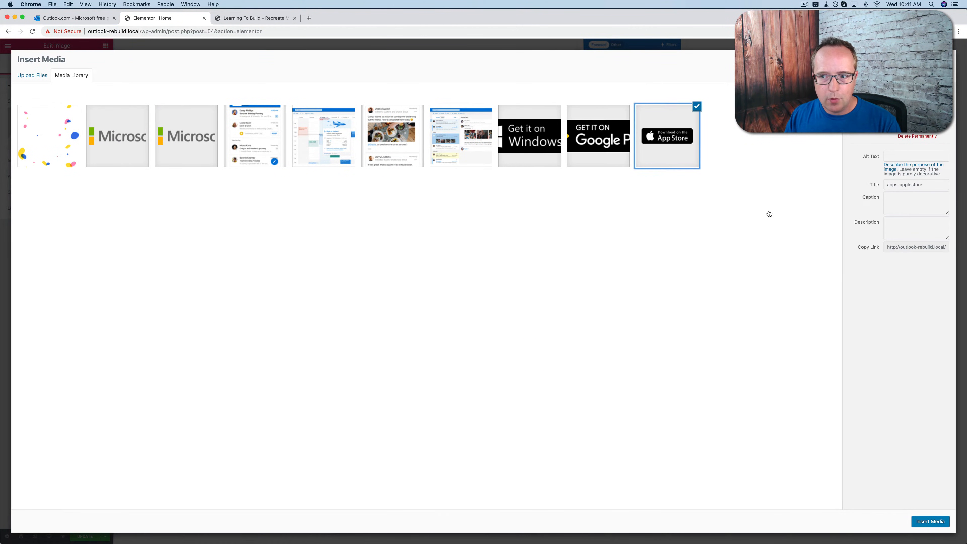
click(935, 521)
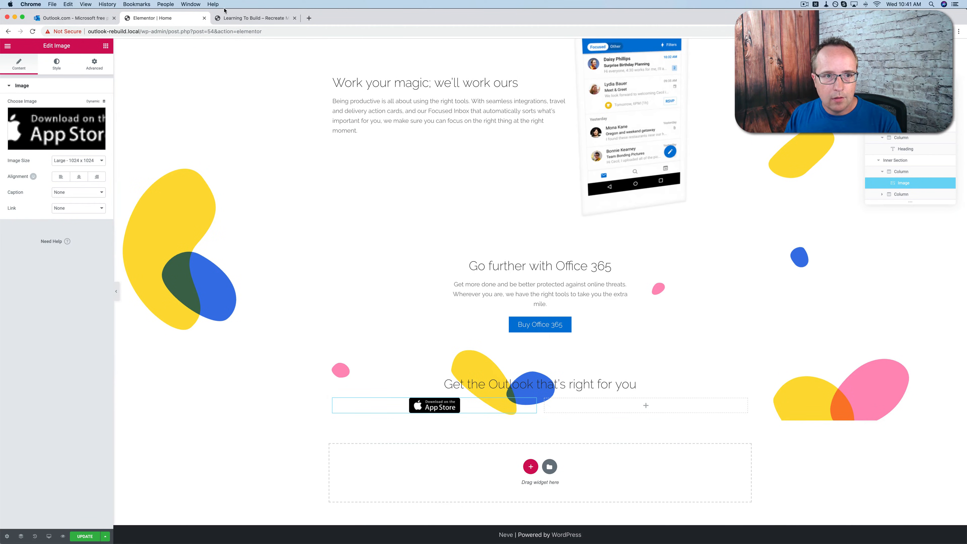
Duplicate the App Store image, move the copy to the second column and replace it with the apps-googleplay badge, following the reference page
click(92, 18)
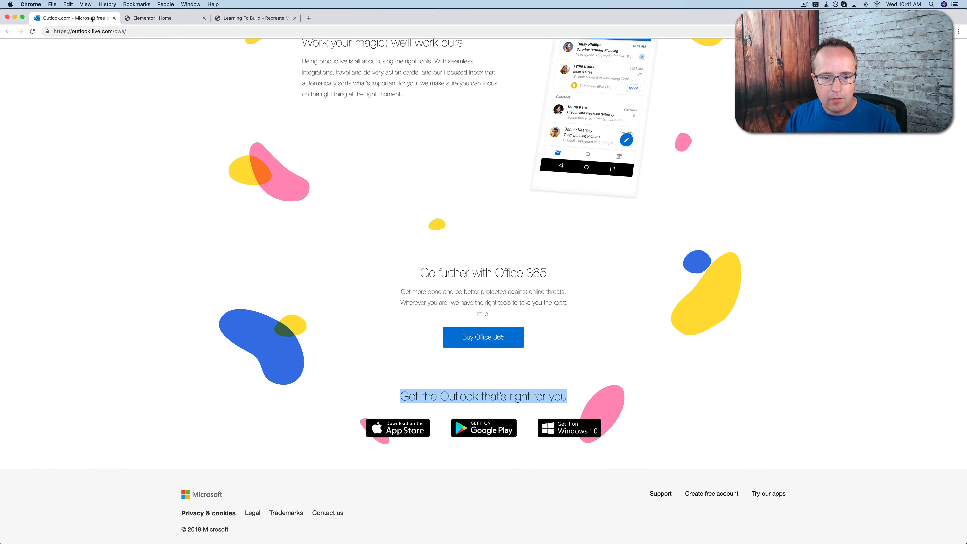
click(175, 21)
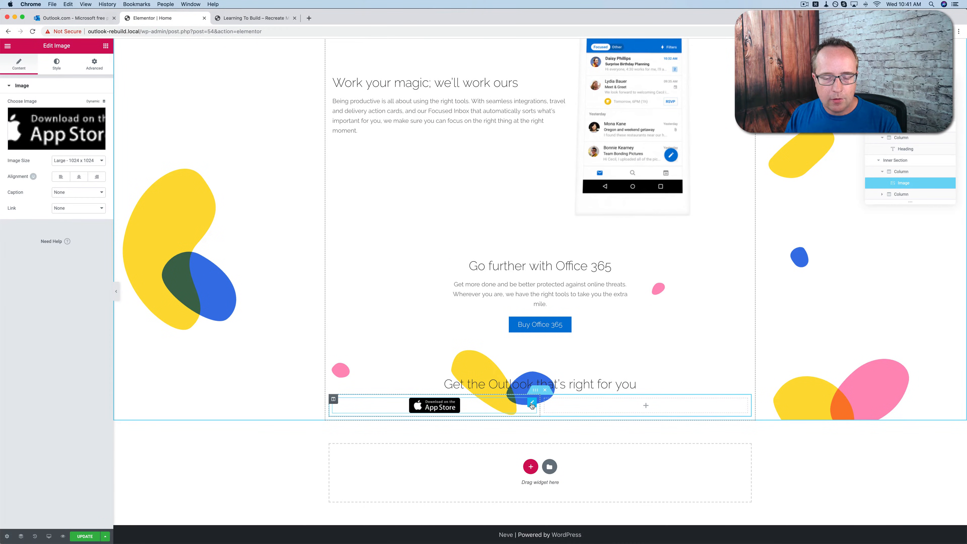
right_click(531, 404)
click(545, 419)
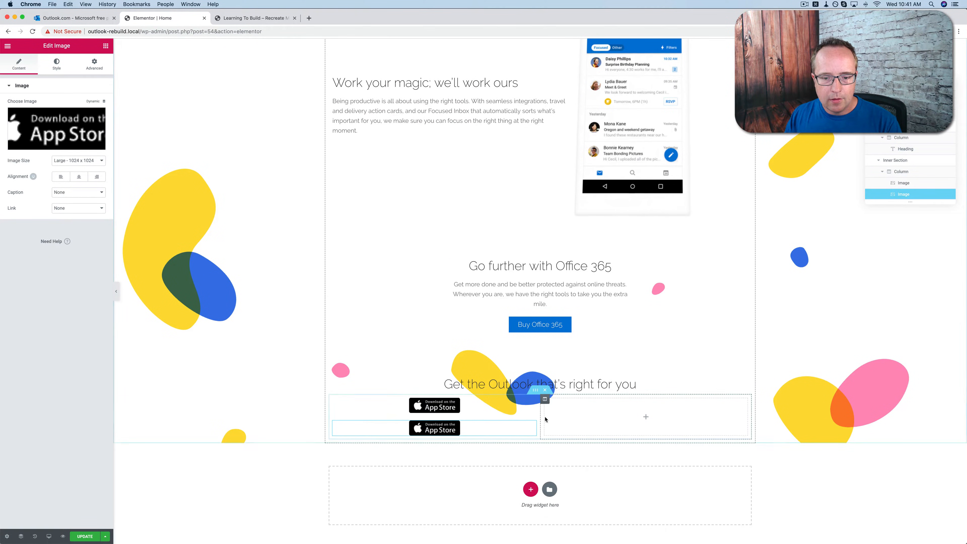
drag(532, 427, 605, 411)
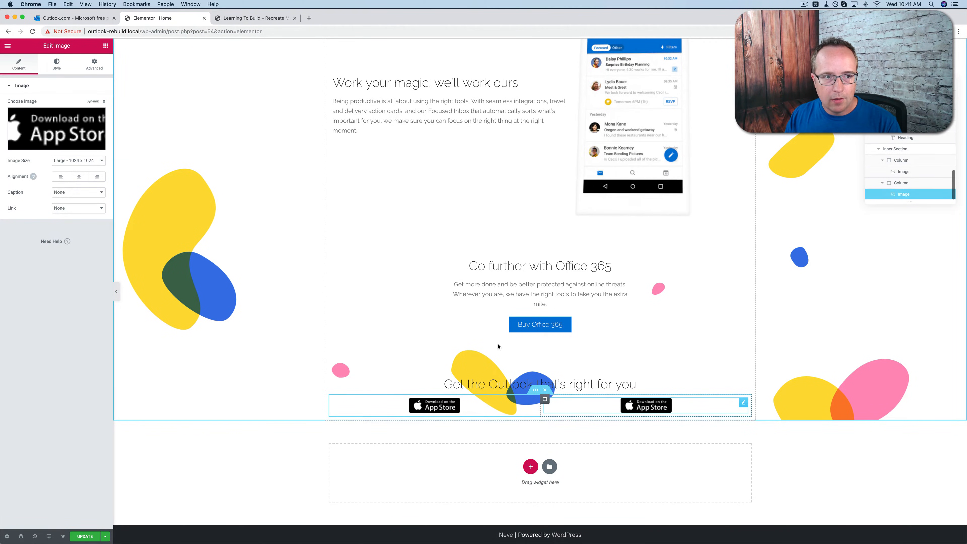
click(75, 18)
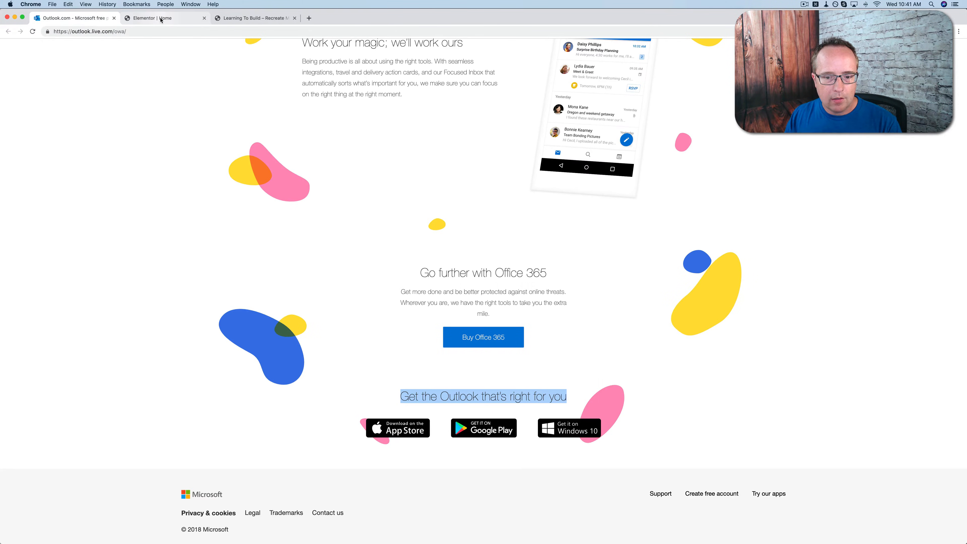
click(160, 18)
click(81, 126)
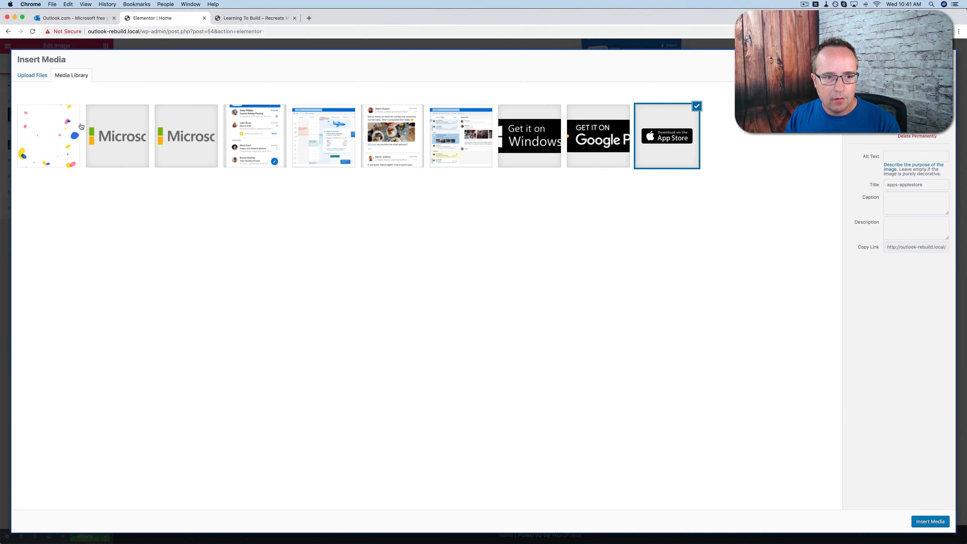
click(587, 141)
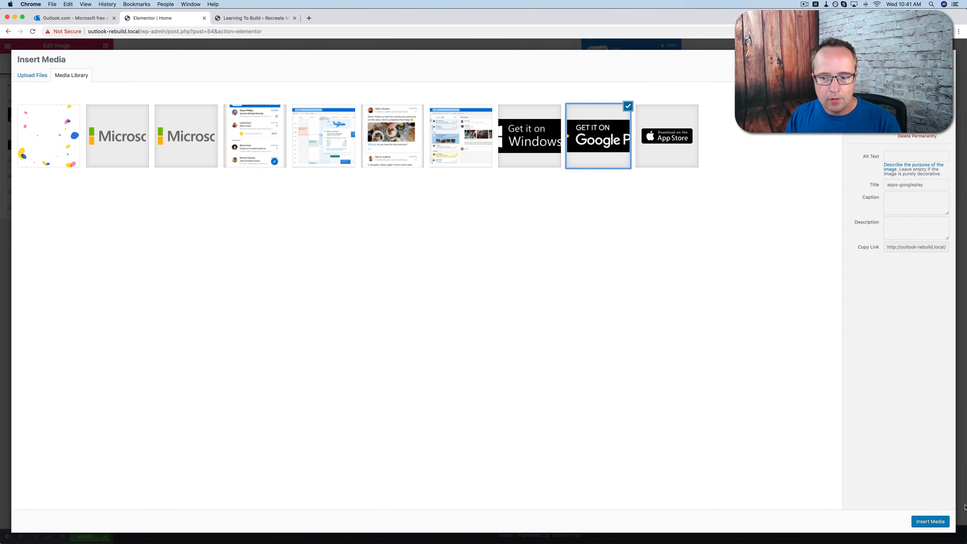
click(932, 522)
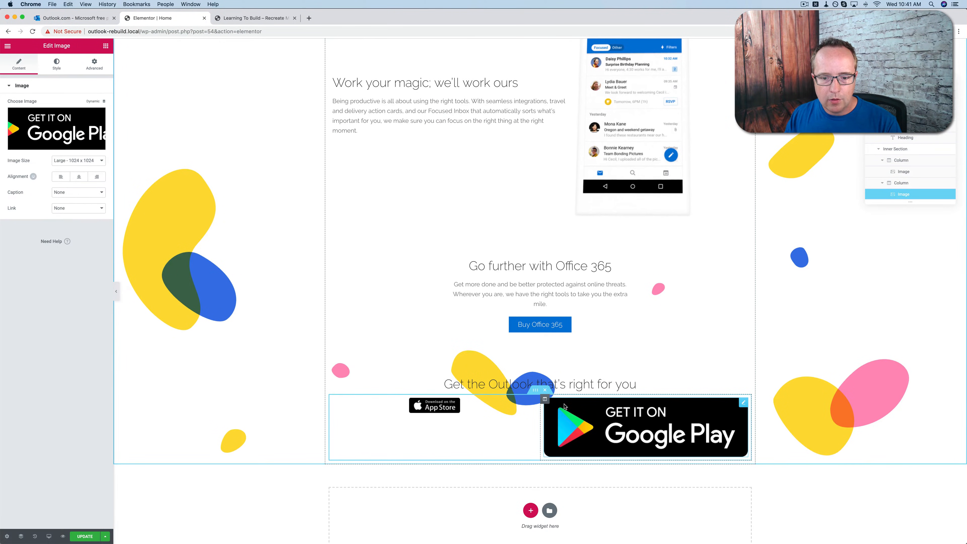
Add a third column and place a duplicate of the Google Play image there, replaced with the apps-winstore badge
right_click(545, 400)
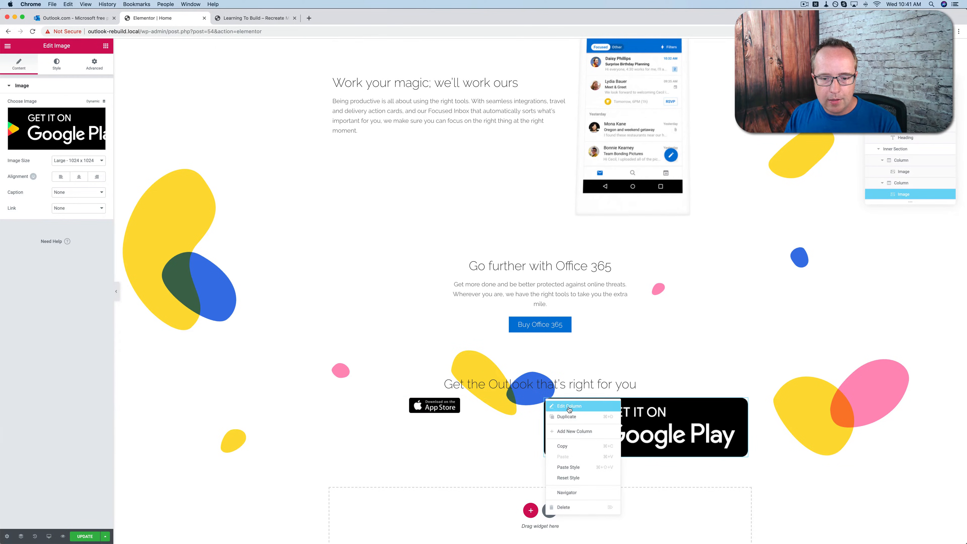
click(568, 430)
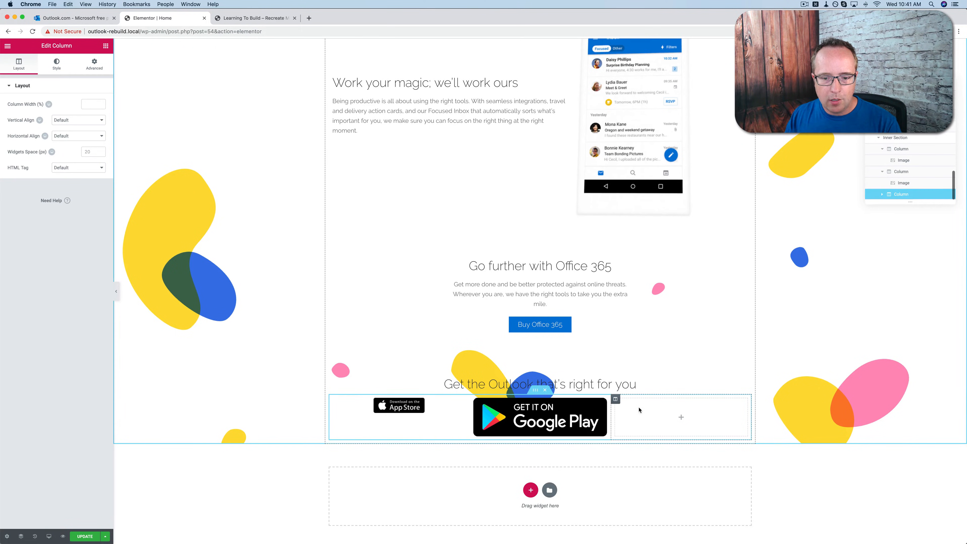
right_click(603, 404)
click(618, 423)
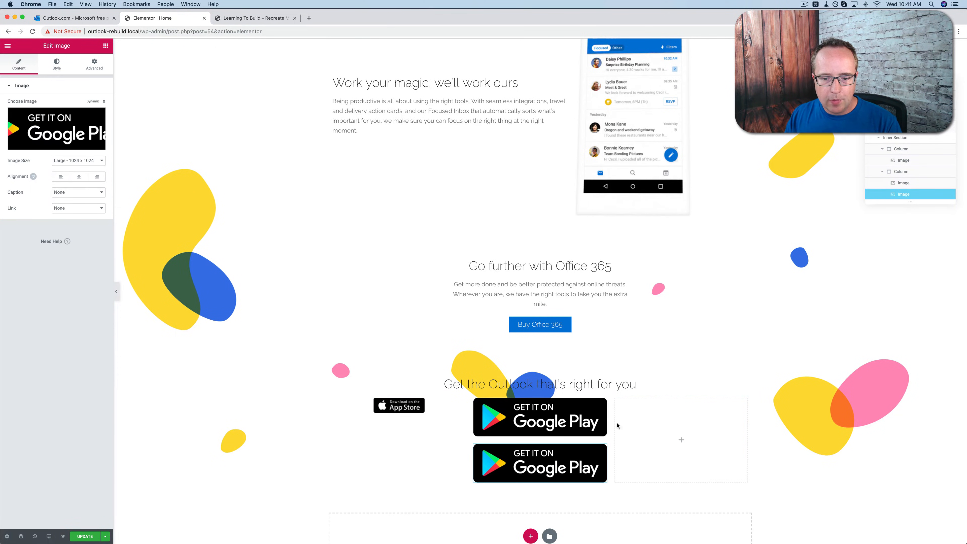
drag(602, 403, 661, 413)
click(65, 122)
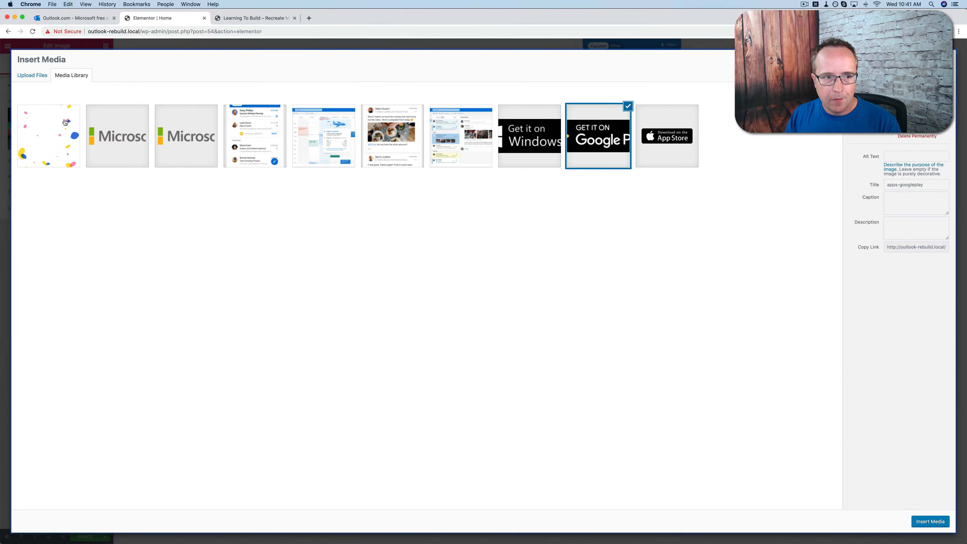
click(521, 147)
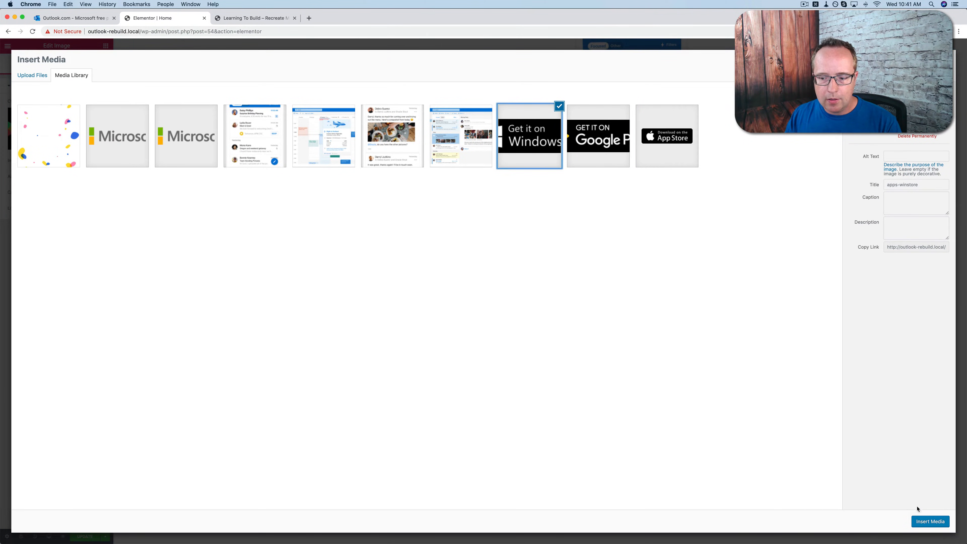
click(930, 521)
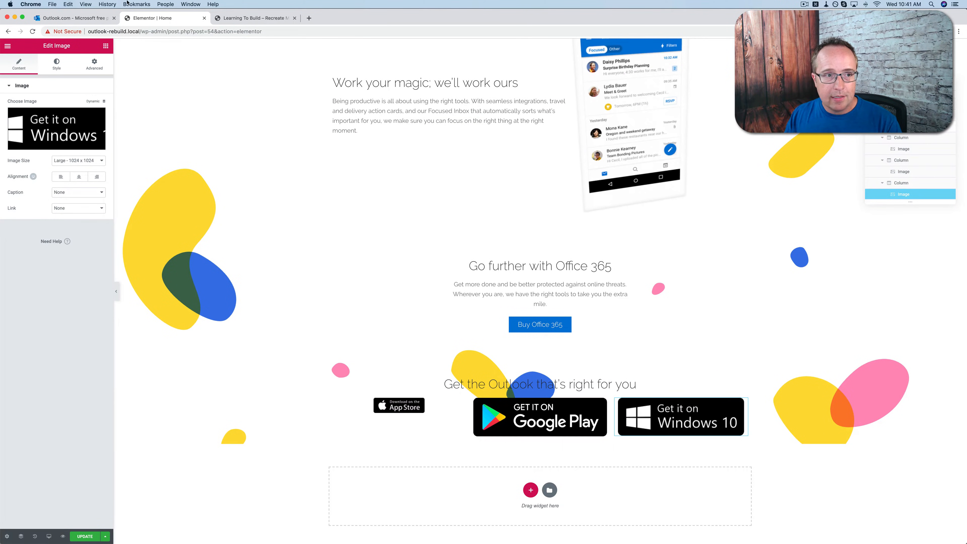
Compare the badges with the reference Outlook page and set the App Store image's size to Custom with a width of 350
click(94, 19)
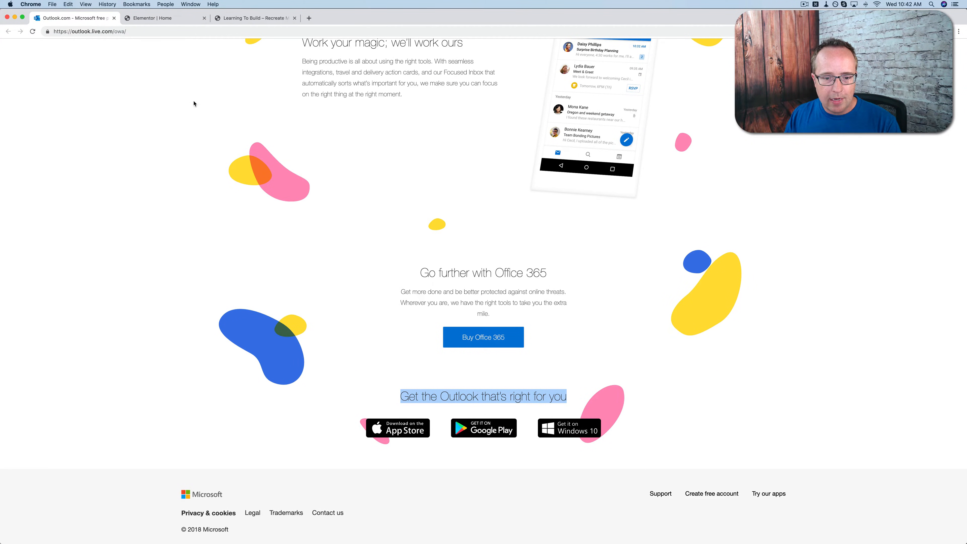
click(162, 19)
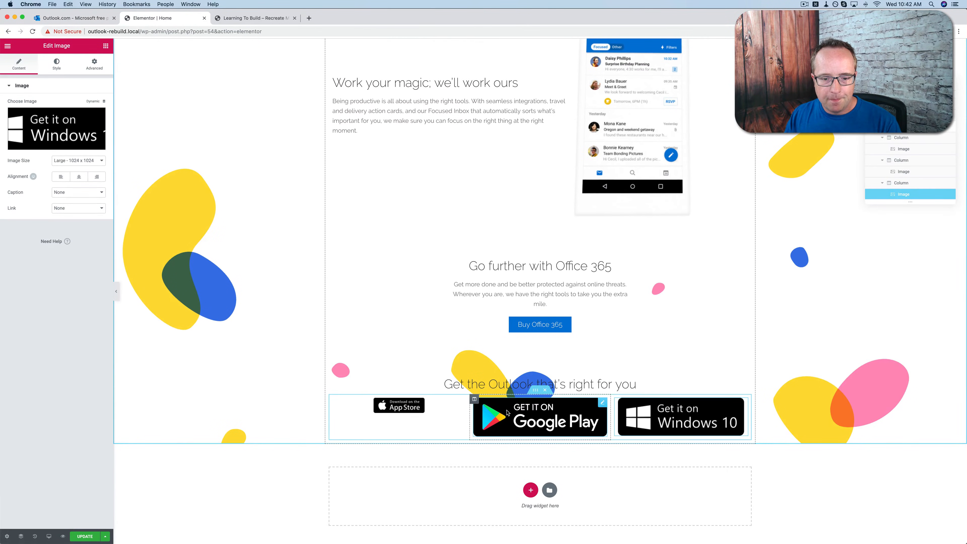
click(462, 402)
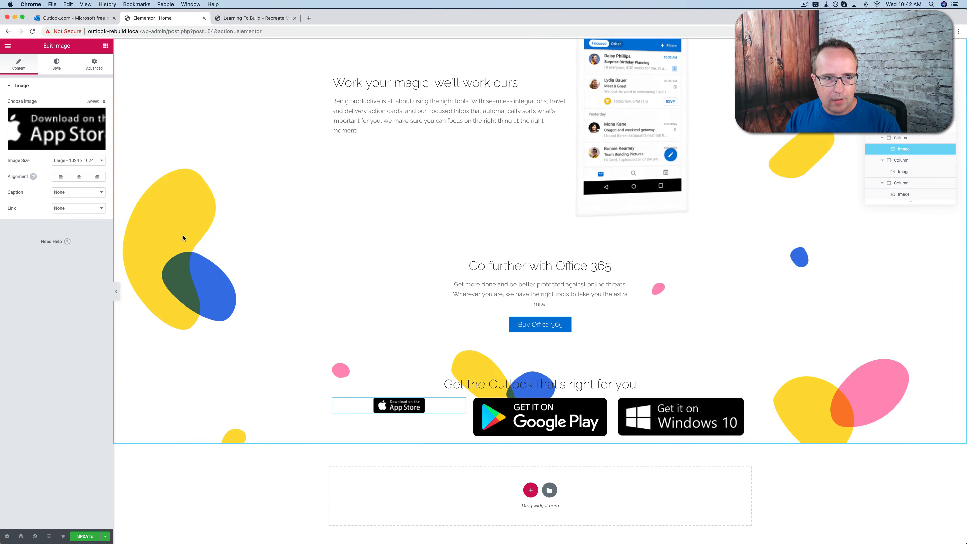
click(98, 162)
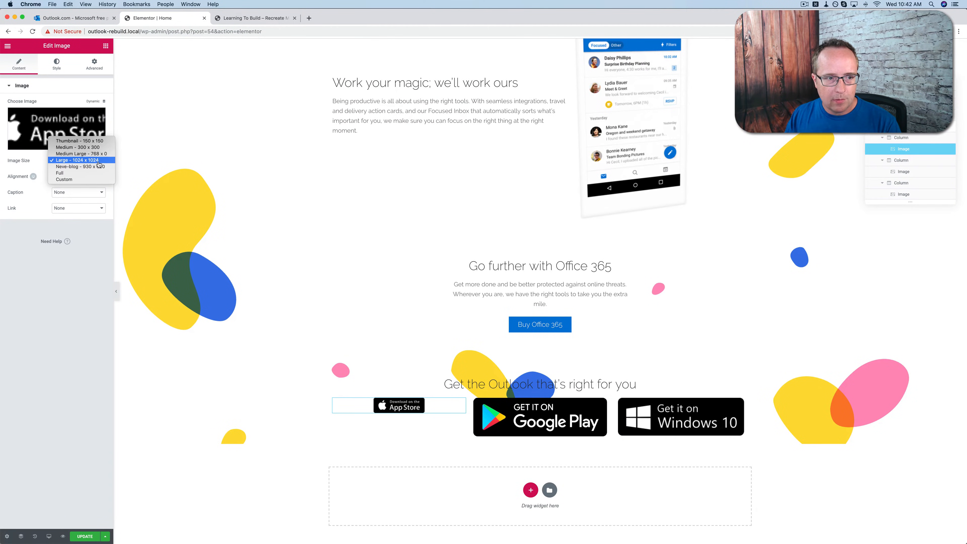
click(70, 180)
click(24, 199)
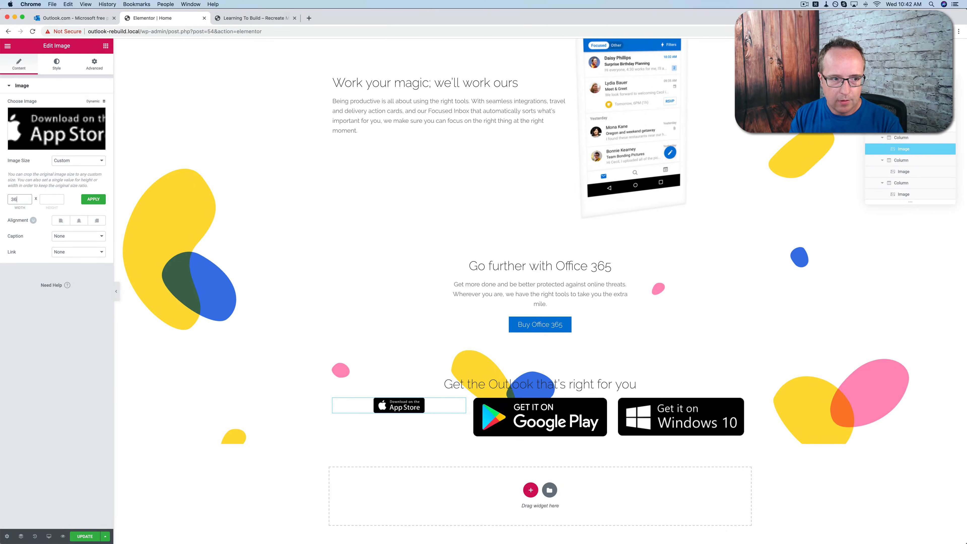
click(90, 200)
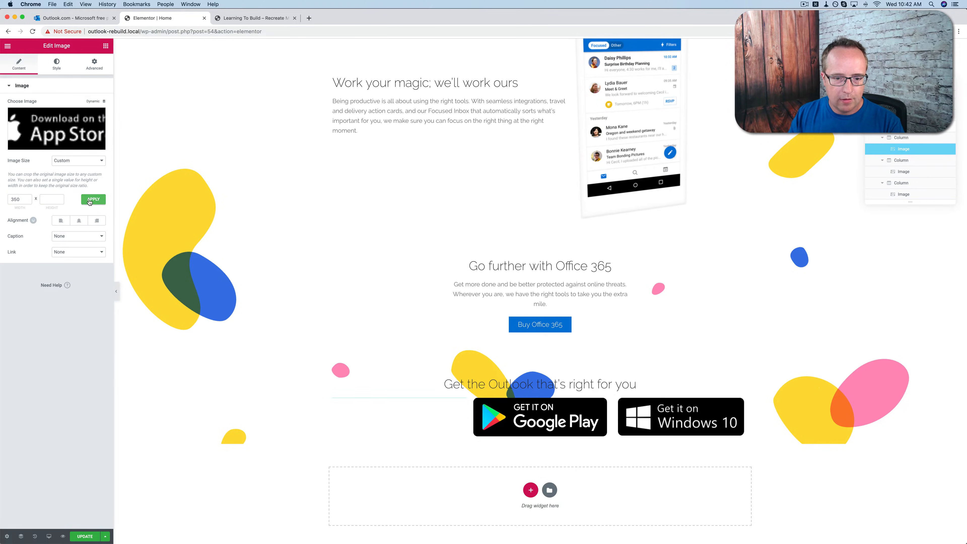
Measure the App Store badge on the reference Outlook page and set the App Store image's custom width to 170
click(71, 16)
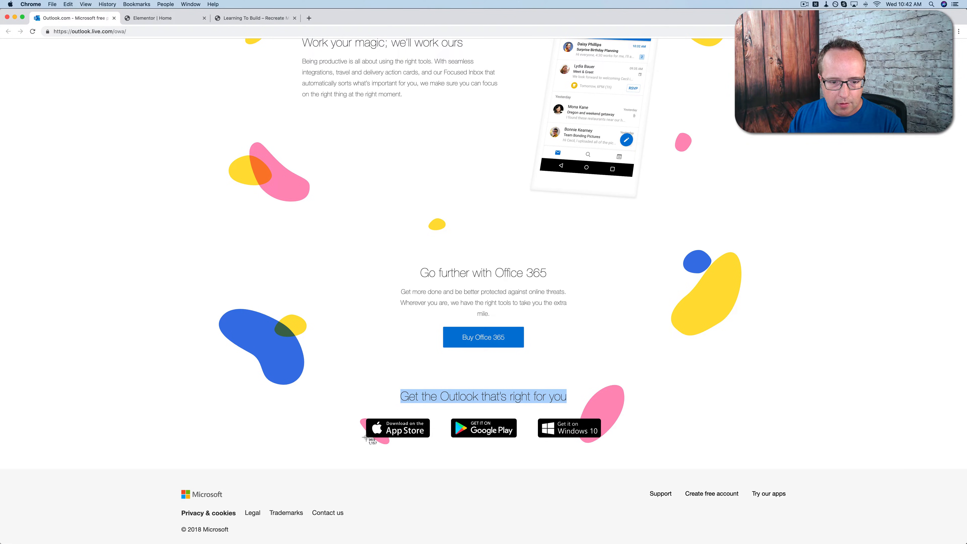
drag(366, 437, 415, 438)
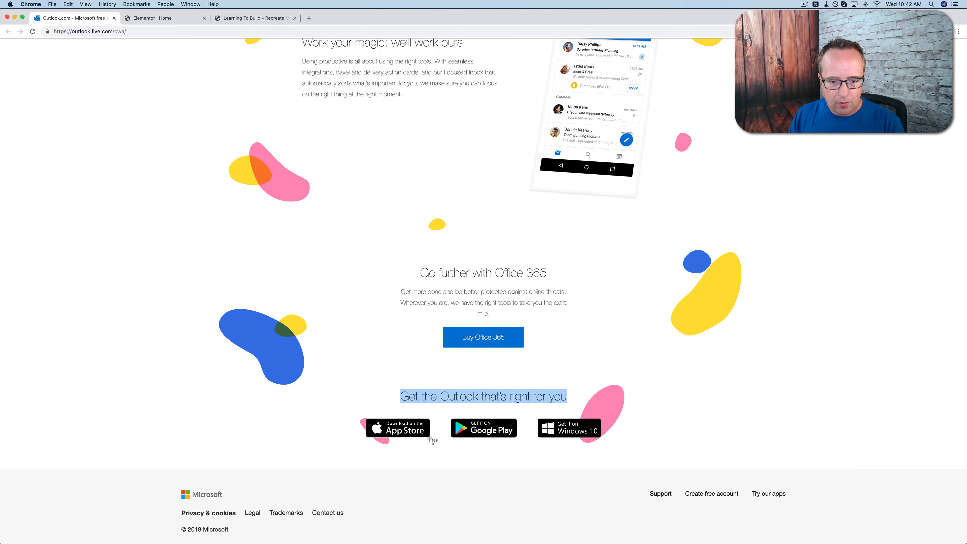
click(152, 18)
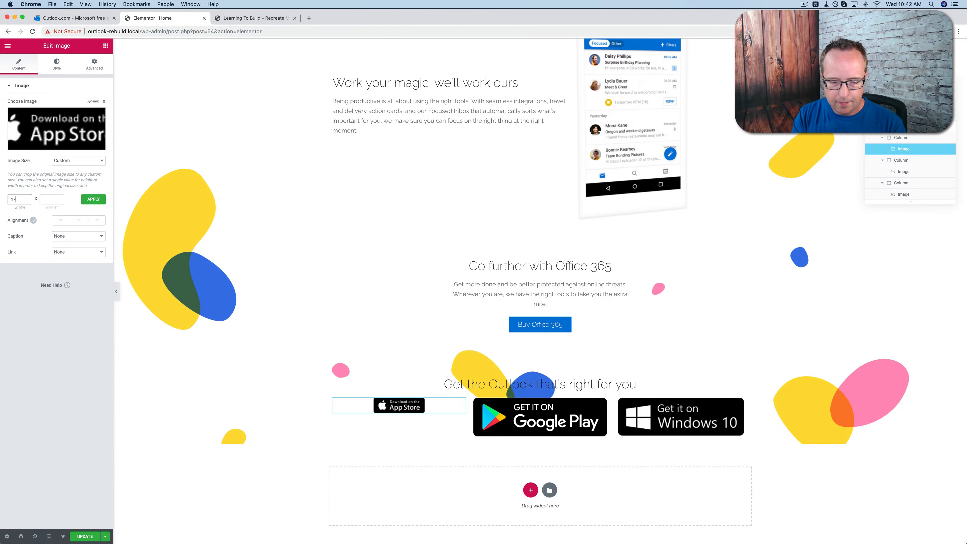
click(94, 199)
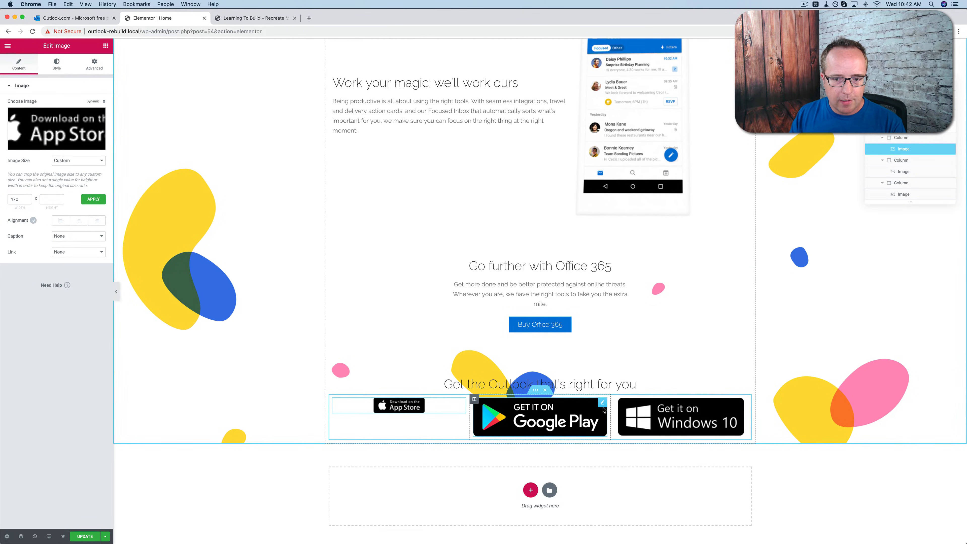
Set the Google Play image's size to Custom with a width of 170 and apply it
click(576, 396)
click(92, 161)
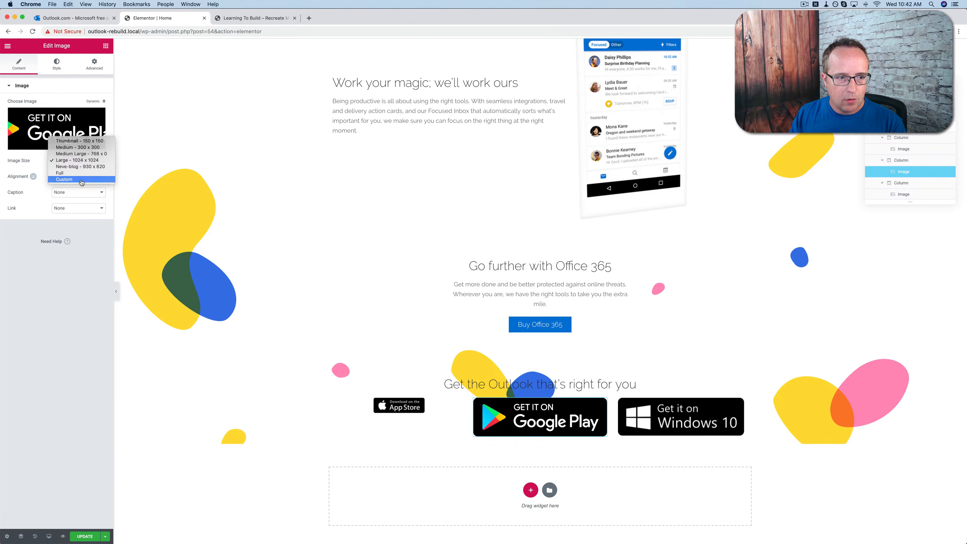
click(65, 186)
click(28, 200)
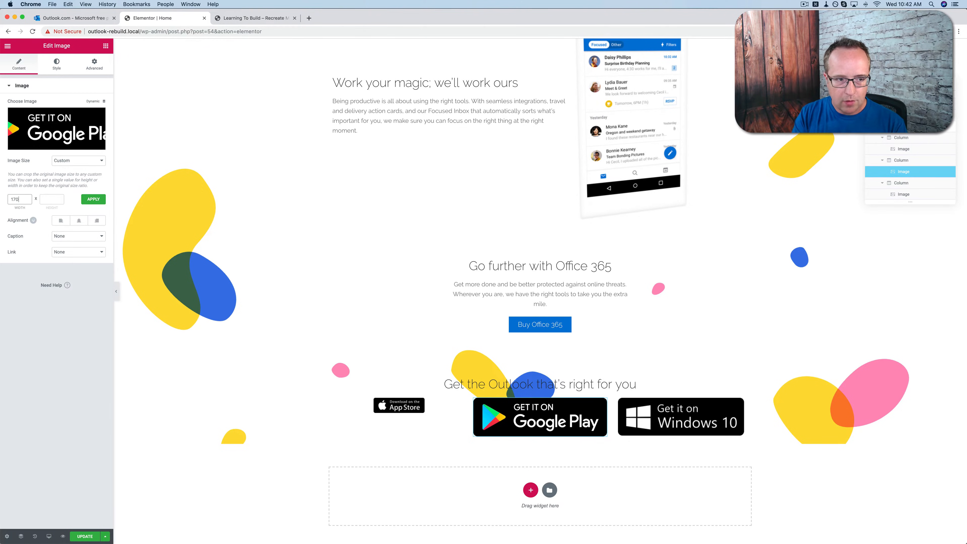
click(94, 199)
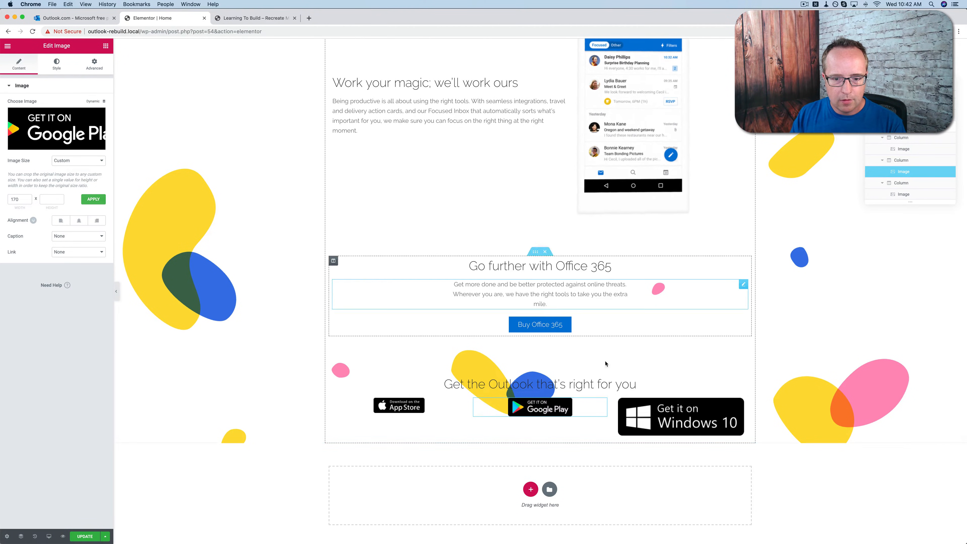
Set the Windows 10 image's size to Custom with a width of 170 and apply it
click(685, 416)
click(78, 161)
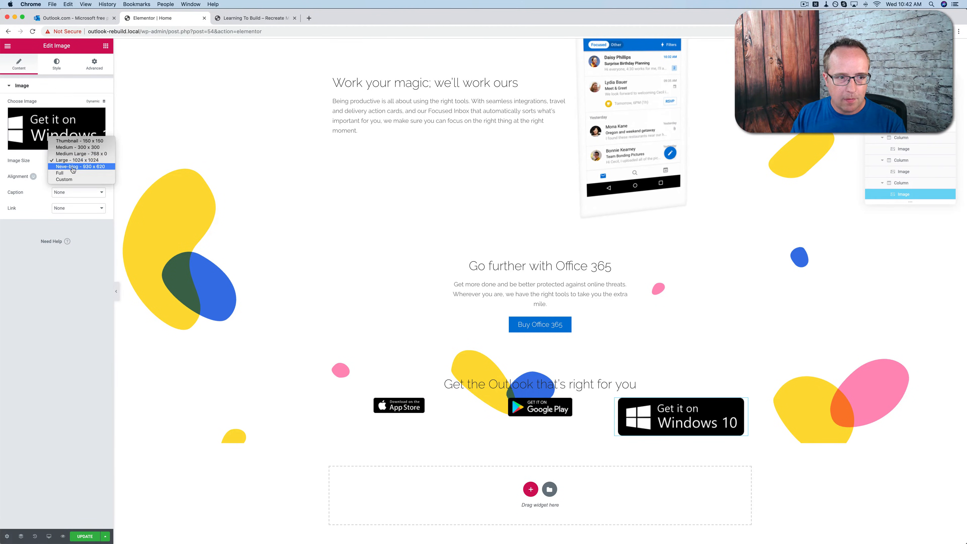
click(64, 179)
click(23, 198)
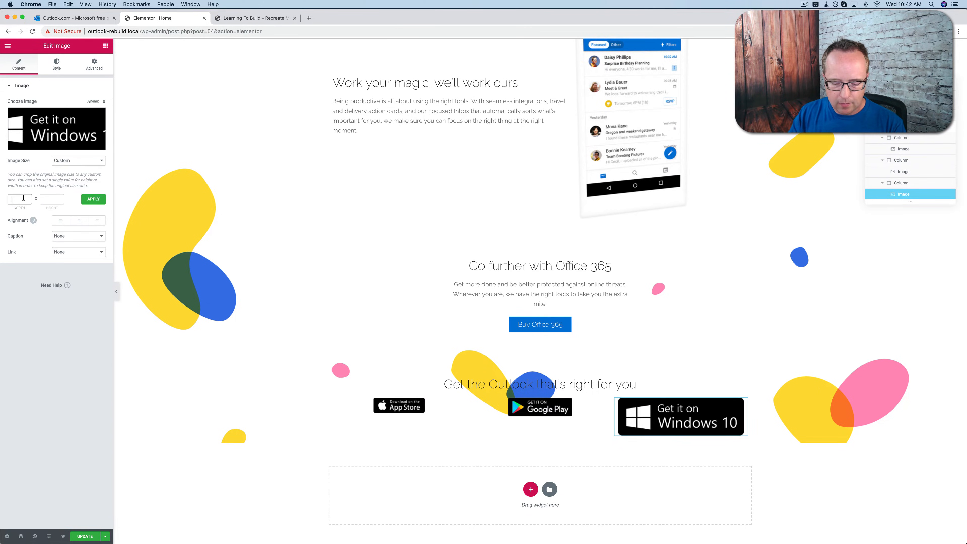
click(97, 201)
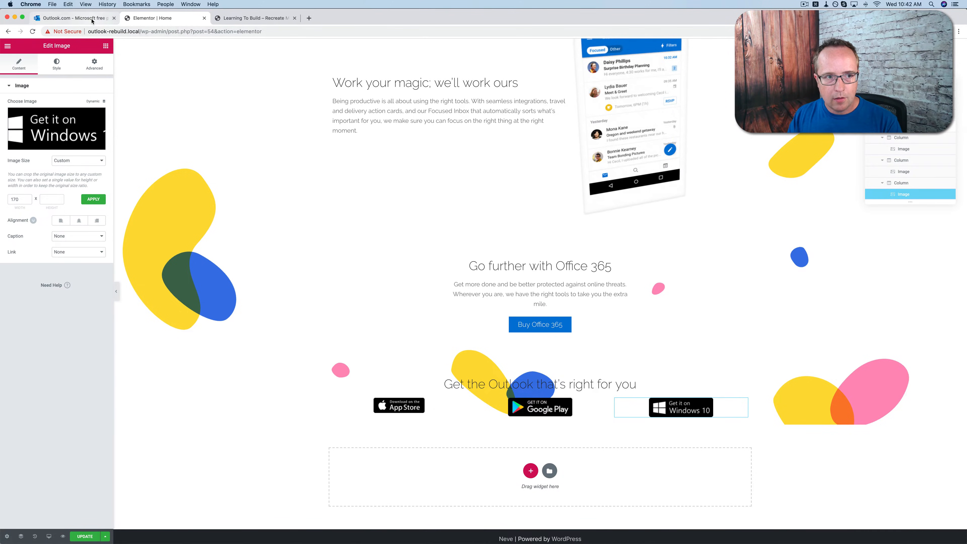
Check the badge spacing on the reference page, then align the App Store image right and the Windows 10 image left
click(80, 18)
click(159, 18)
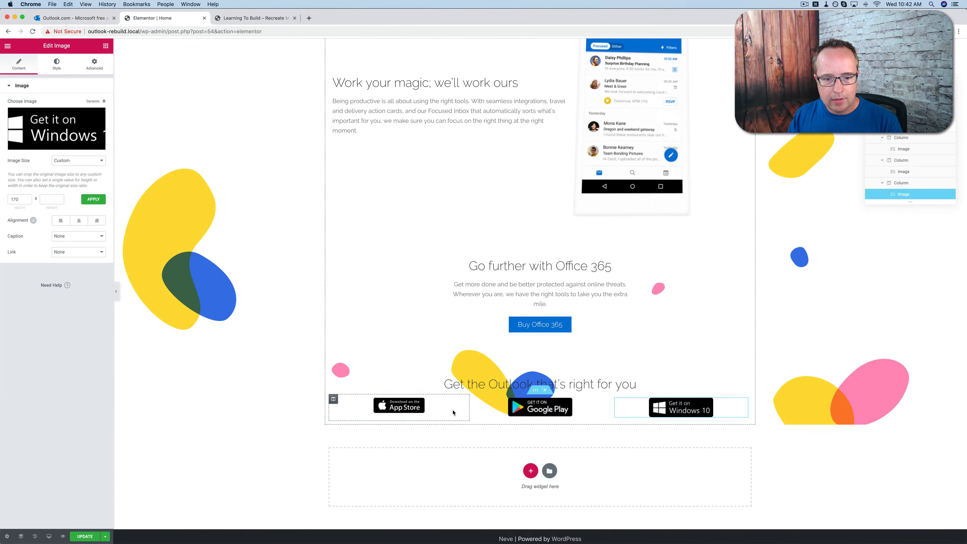
click(460, 403)
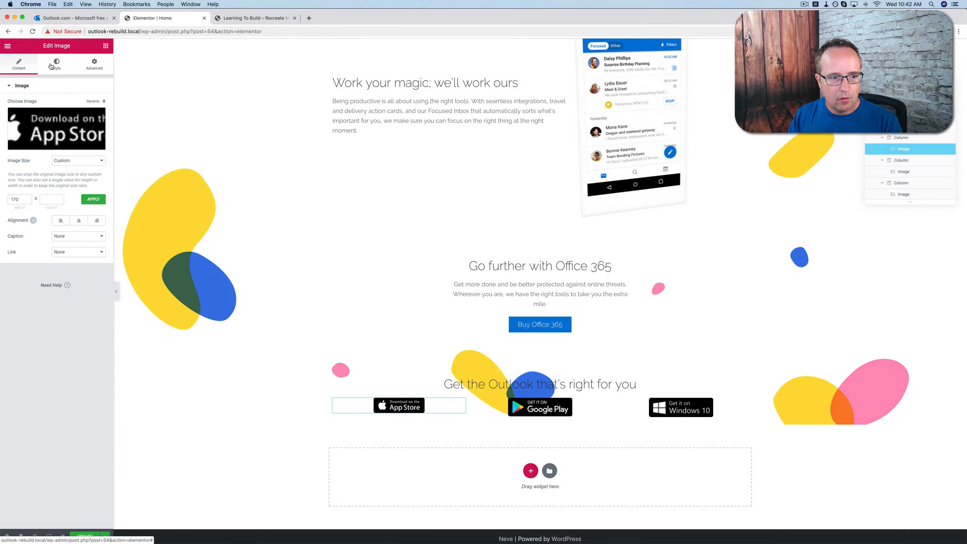
click(97, 221)
click(681, 408)
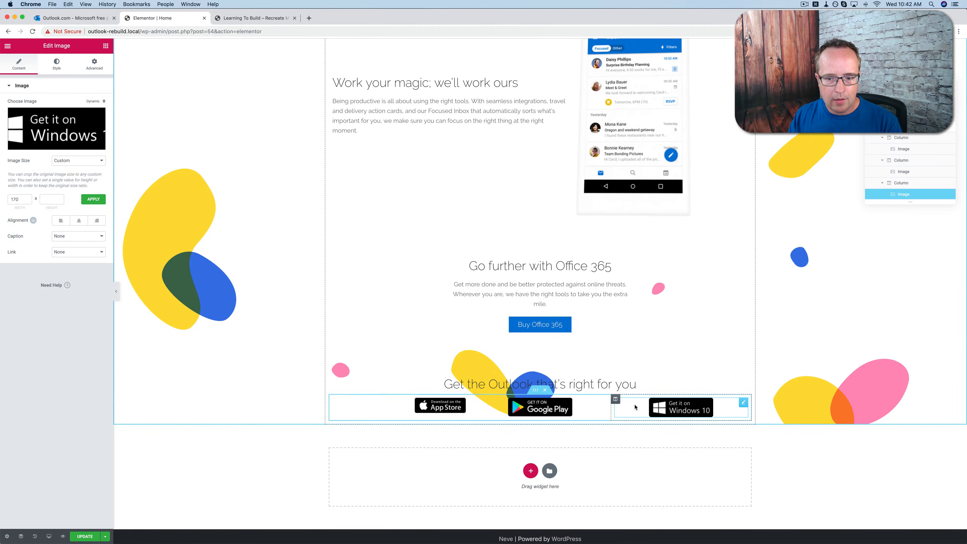
click(60, 220)
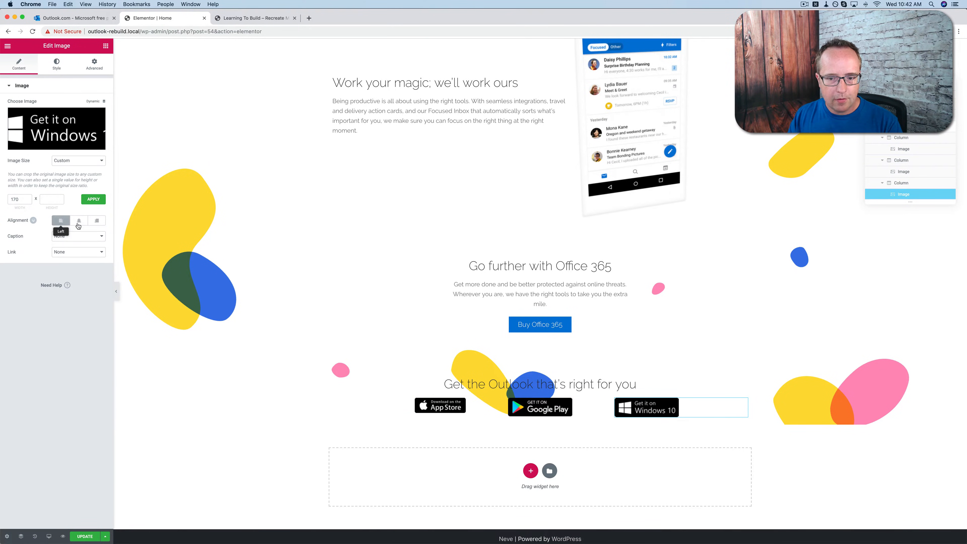
Narrow the middle badge column freehand by moving its two borders inward around the Google Play image
drag(471, 410, 499, 409)
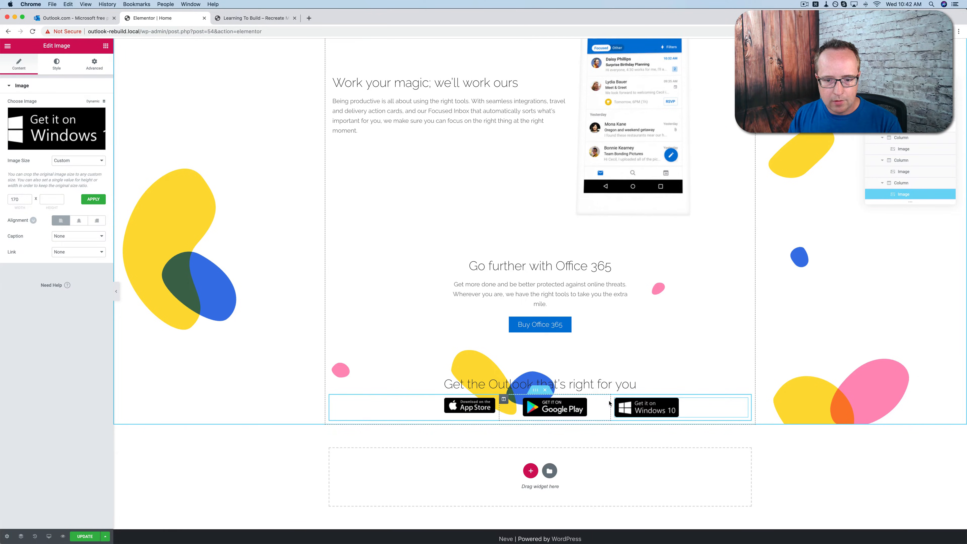
drag(609, 403, 596, 407)
click(574, 411)
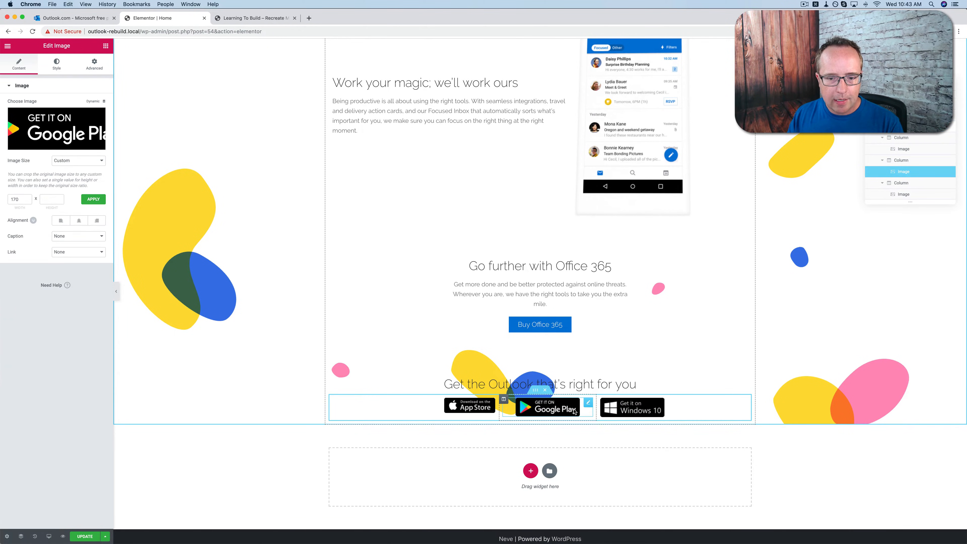
click(536, 393)
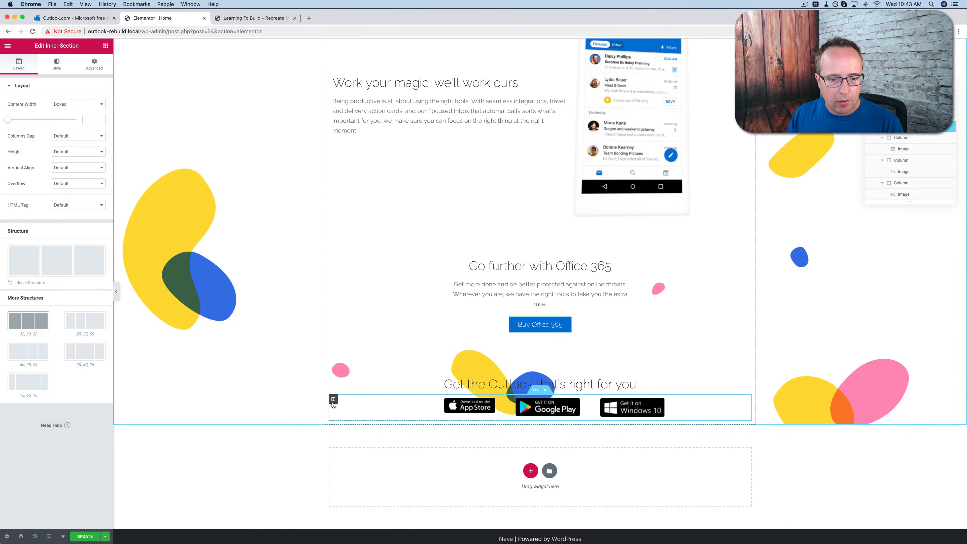
Set the badge column widths to 40% for App Store, 20% for Google Play and 40% for Windows 10
click(333, 400)
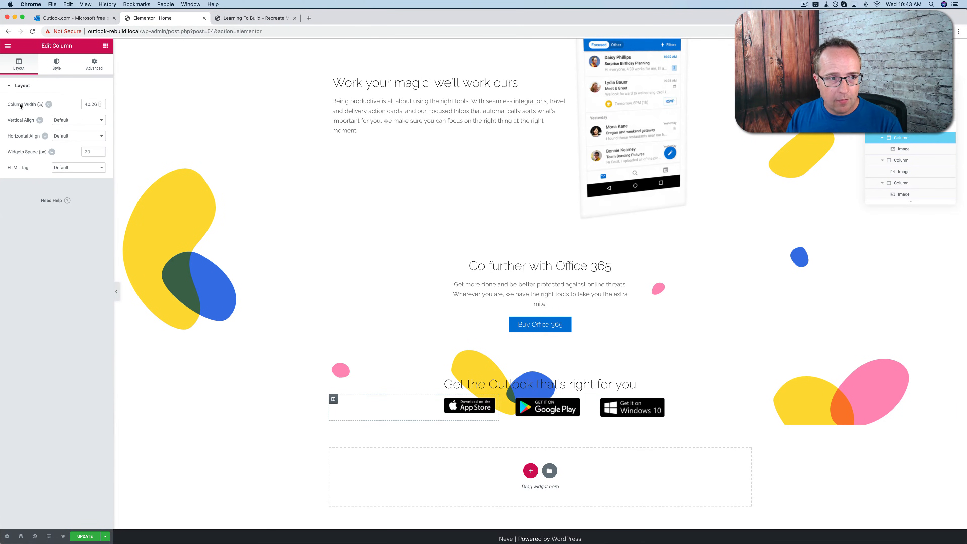
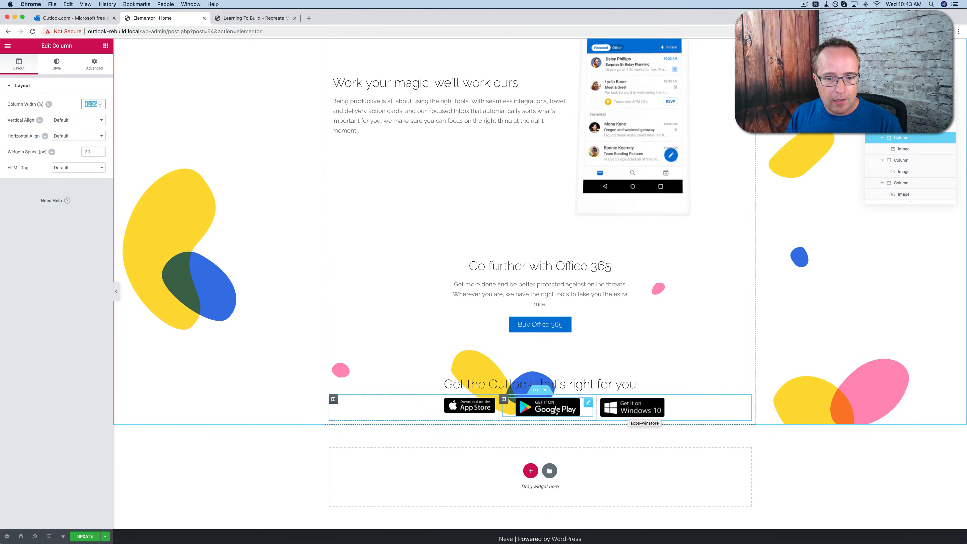
text(48)
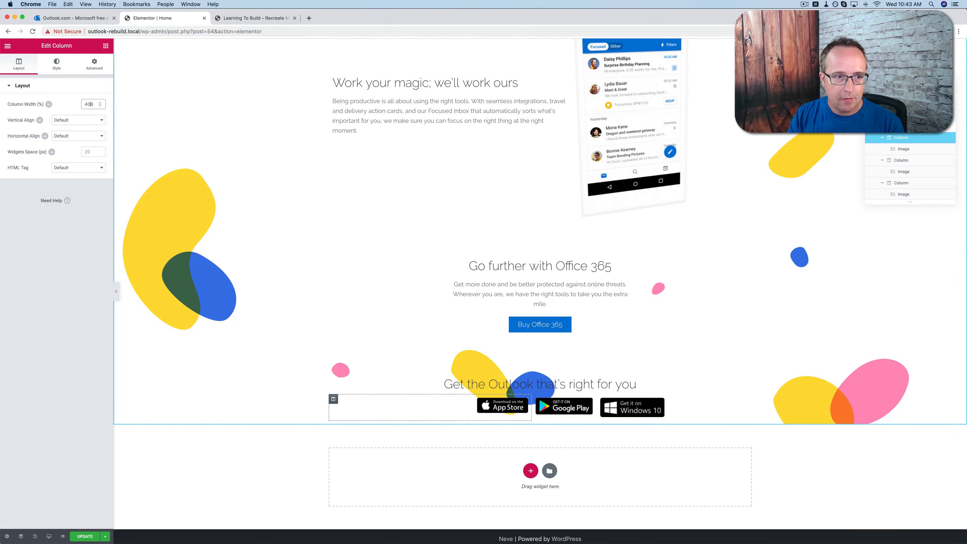
key(BackSpace)
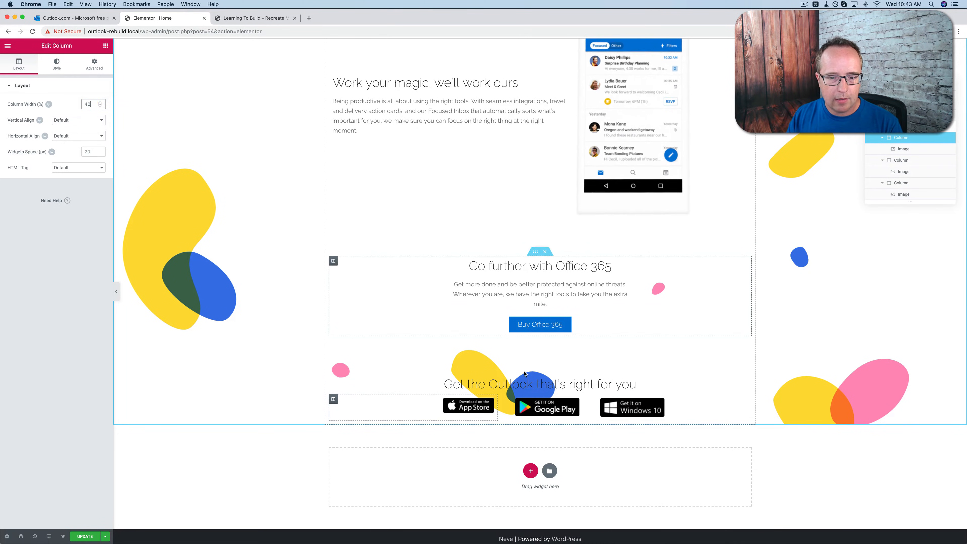
click(547, 407)
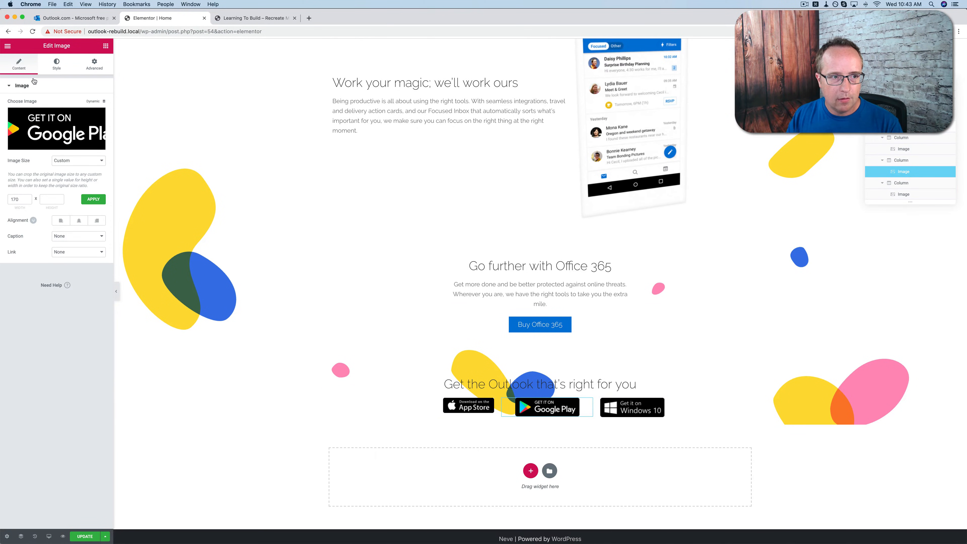
click(503, 400)
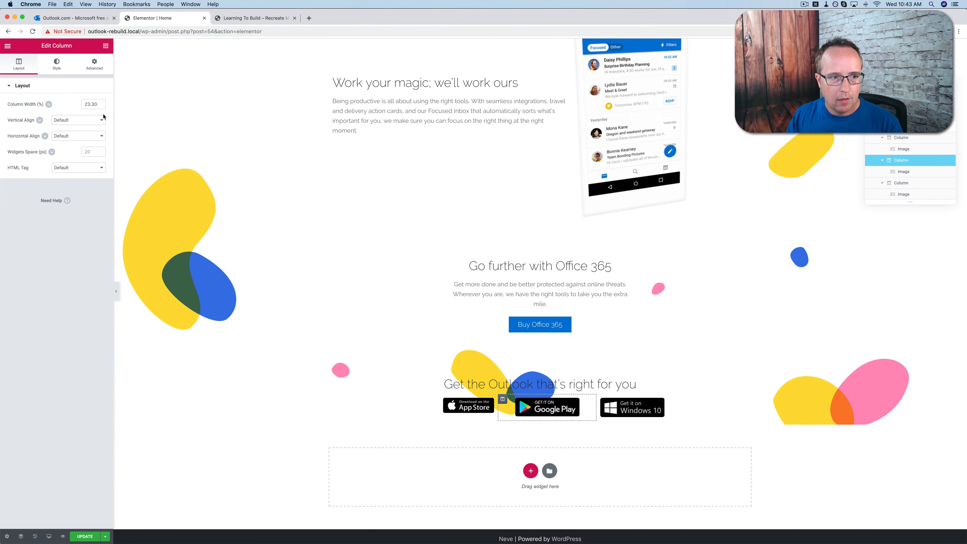
text(20)
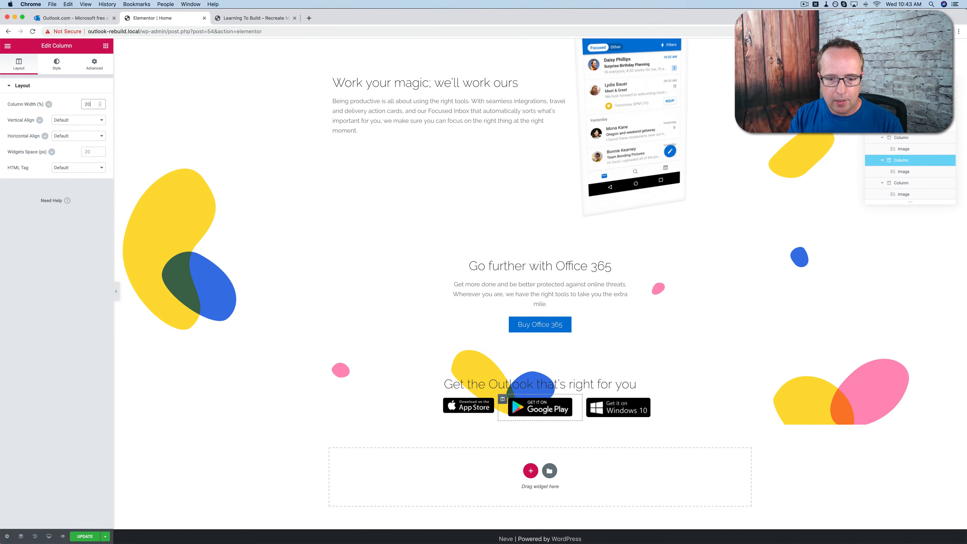
click(587, 399)
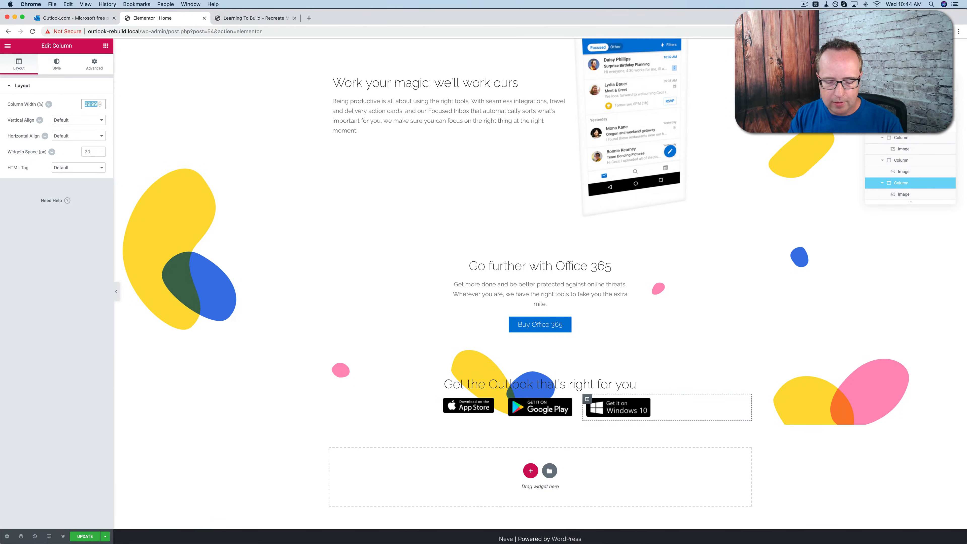
key(Tab)
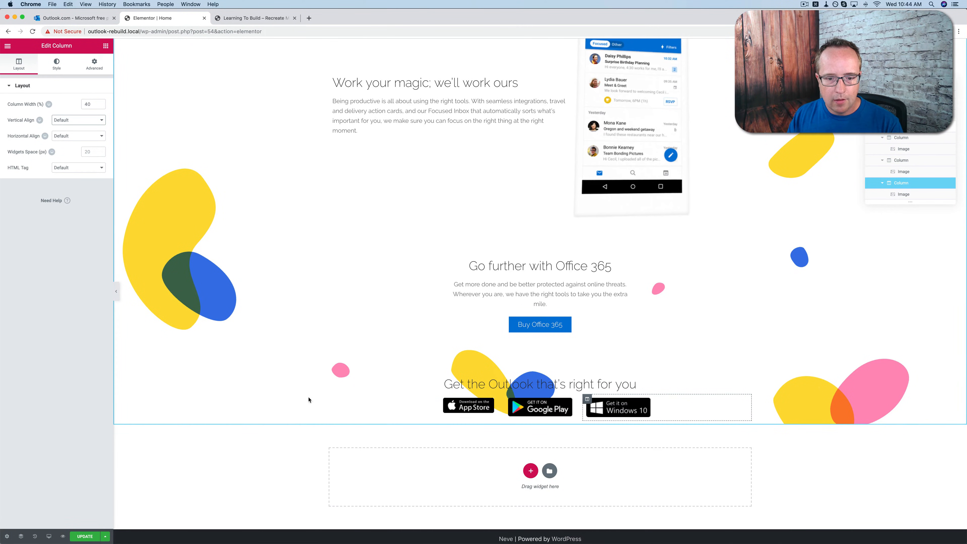
click(299, 424)
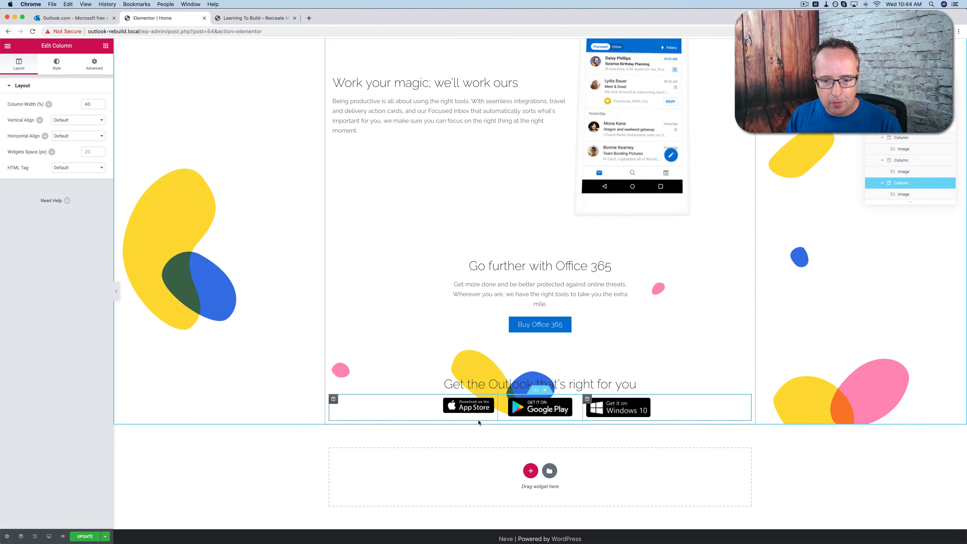
Compare the rebuilt page with the reference Outlook page, from the store badges up to the header
click(74, 18)
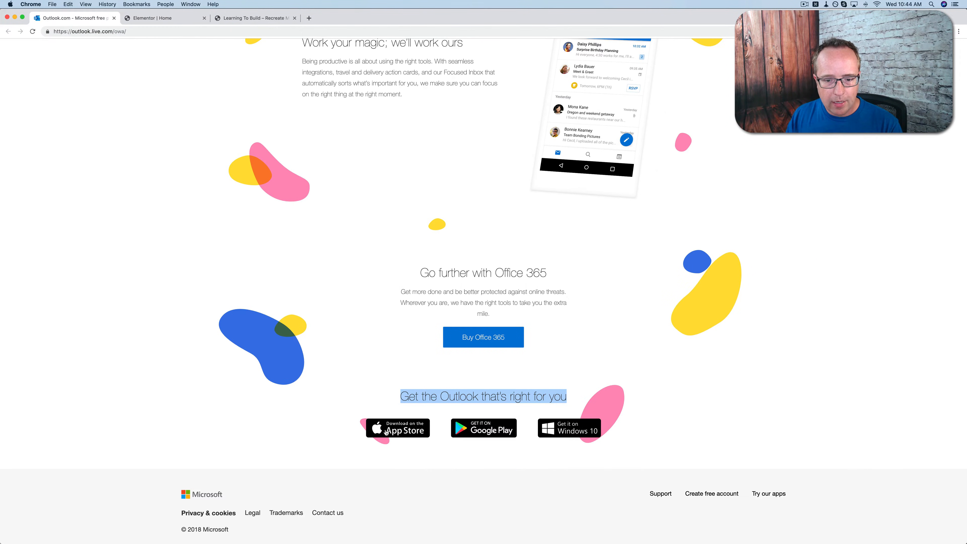
click(145, 21)
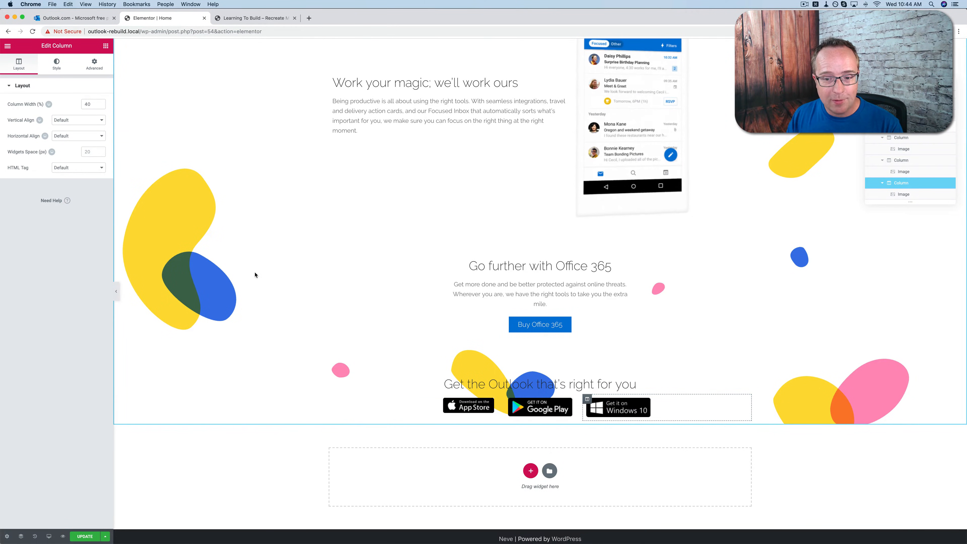
click(74, 18)
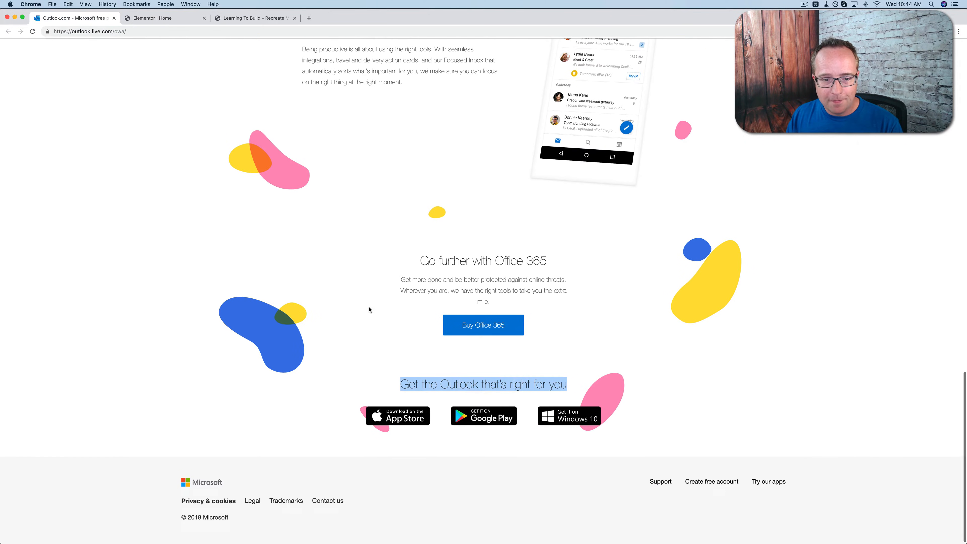
scroll(368, 309, up, 5)
scroll(369, 310, up, 20)
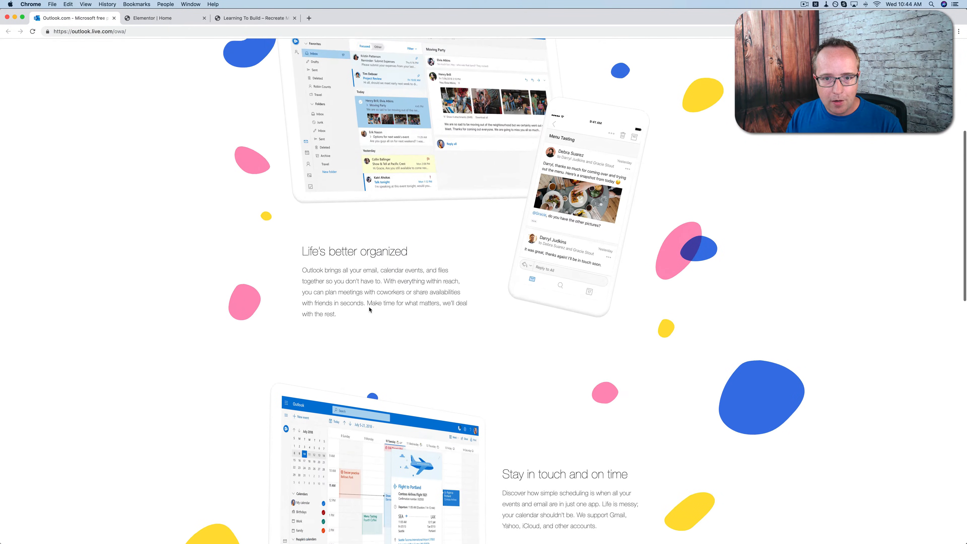
click(145, 16)
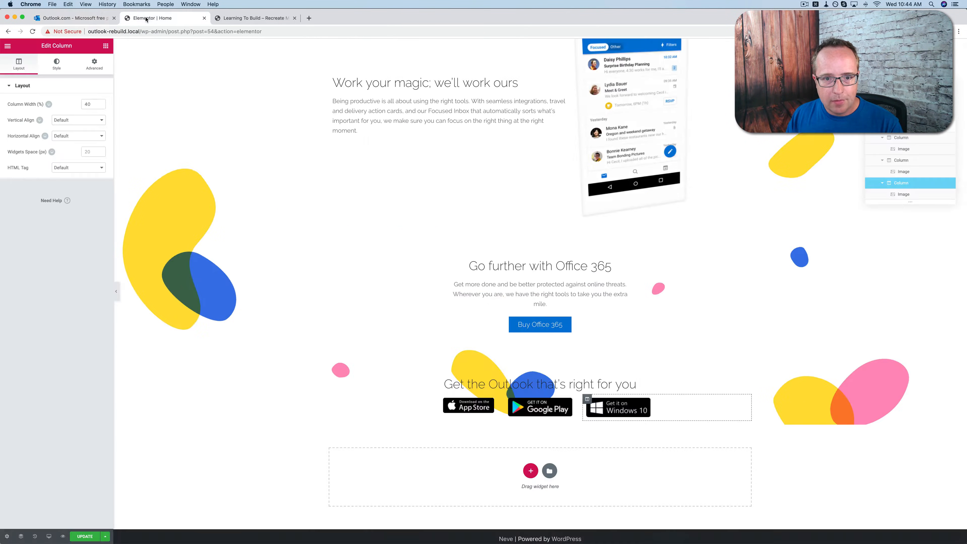
scroll(550, 381, up, 20)
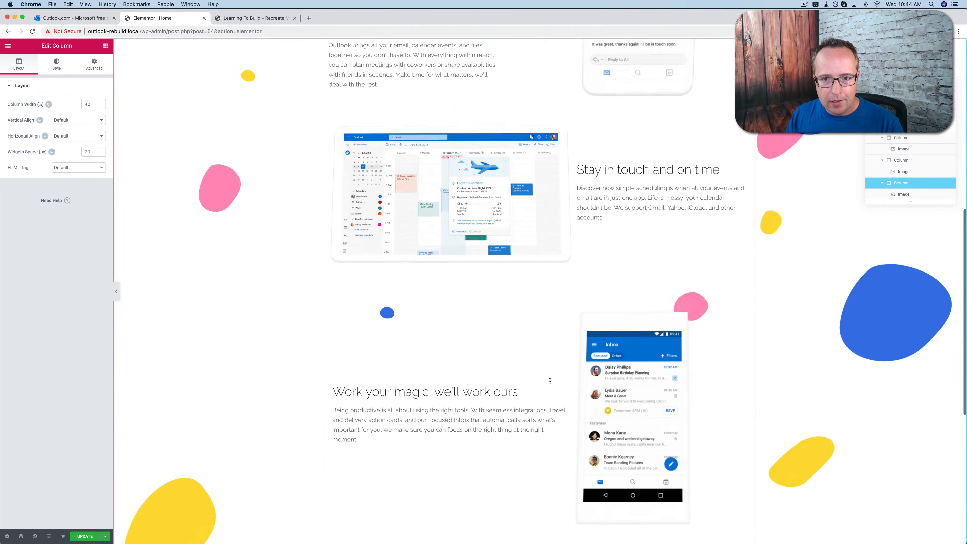
click(96, 18)
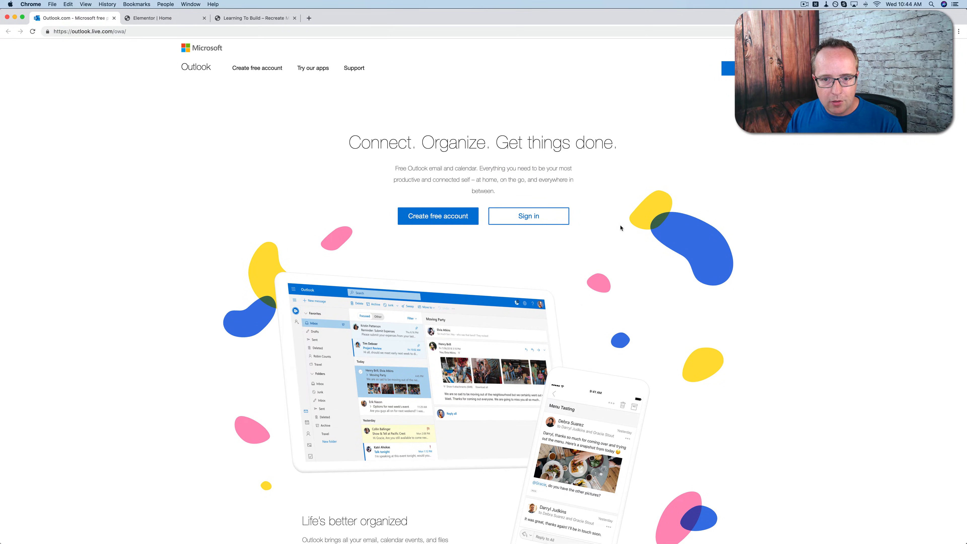
click(183, 22)
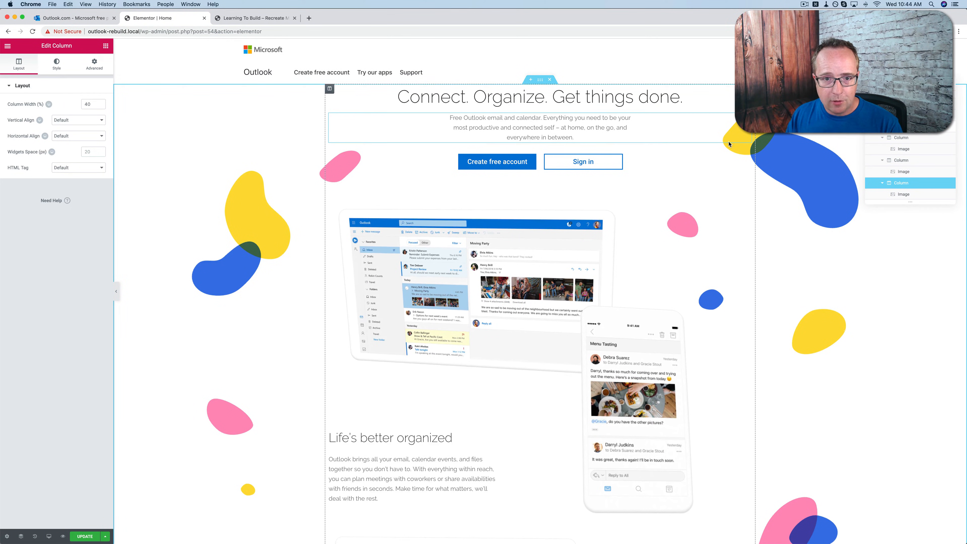
Check the hero spacing on the reference page, then unlink the main section's padding and set the top padding to 155 px
click(94, 19)
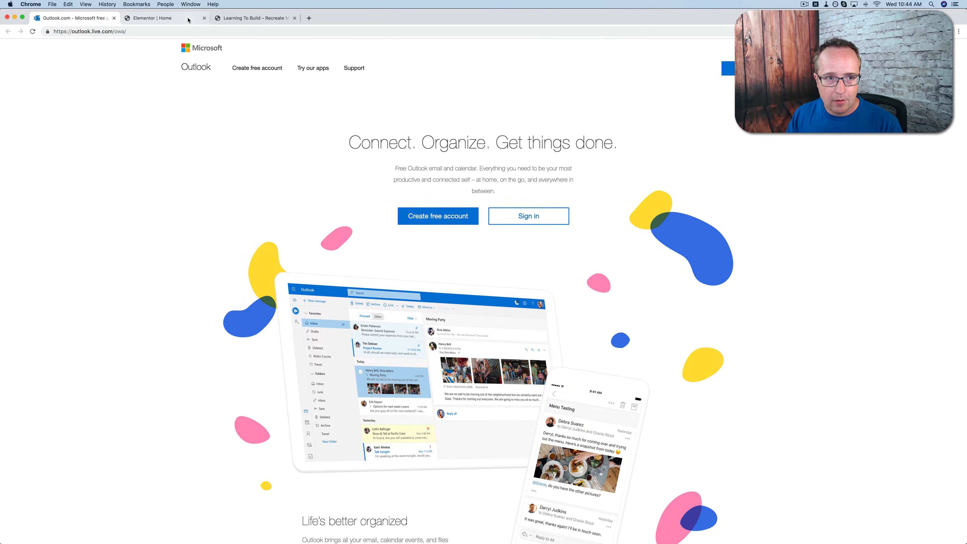
click(163, 18)
click(539, 81)
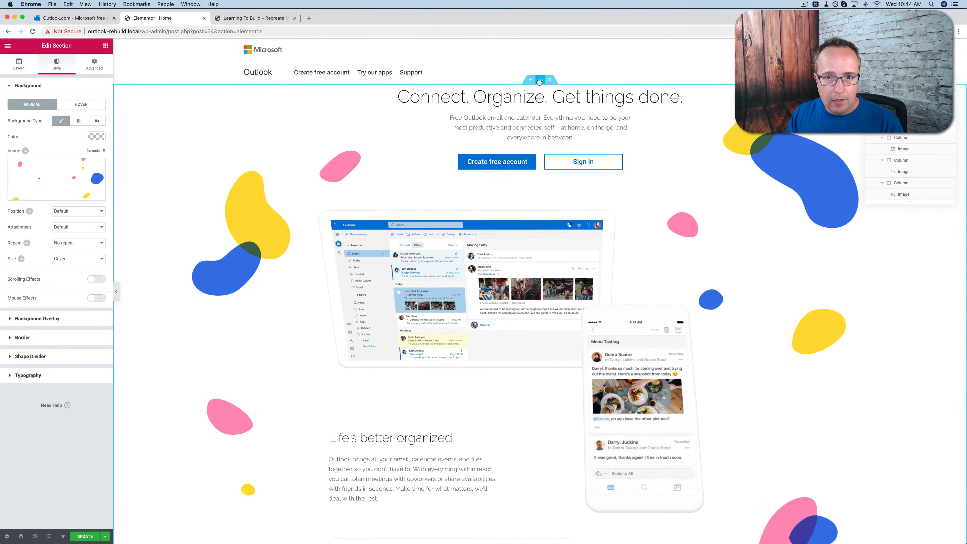
click(102, 67)
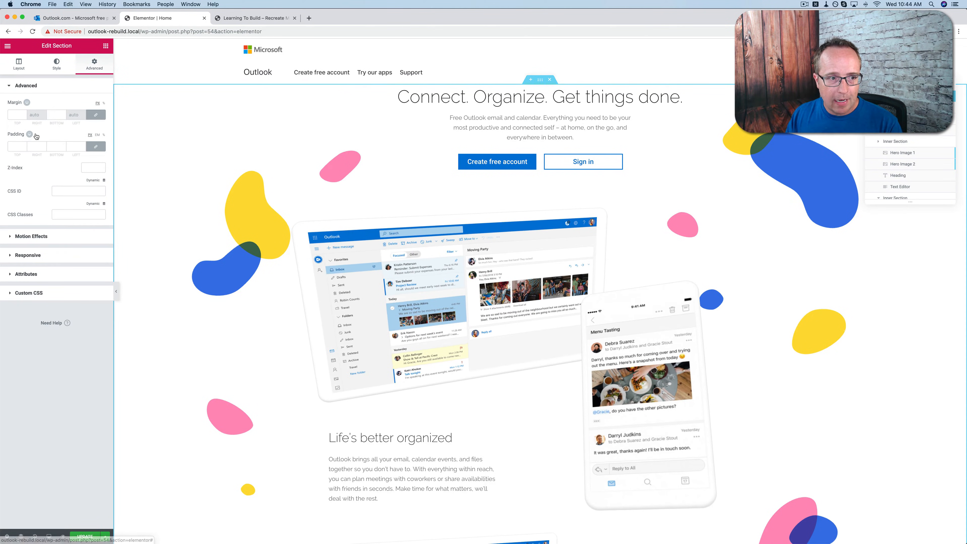
click(95, 148)
drag(23, 146, 25, 147)
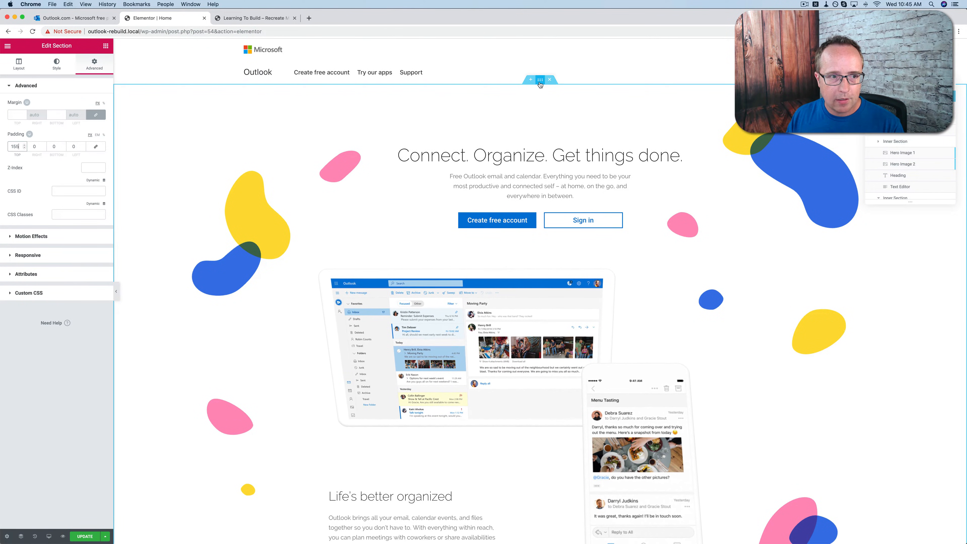
Set the section's background image to a custom position with a Y position of 246 px, and update the page
click(57, 67)
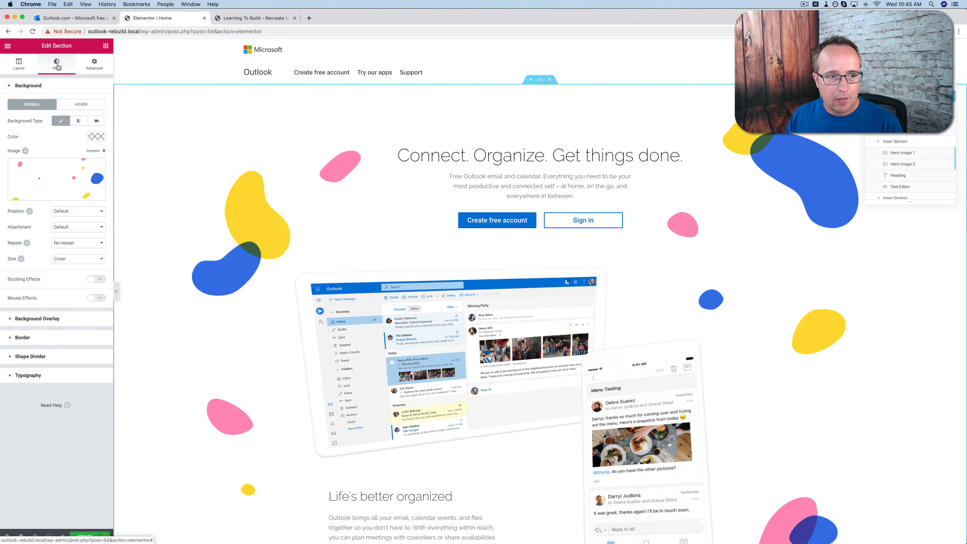
click(71, 217)
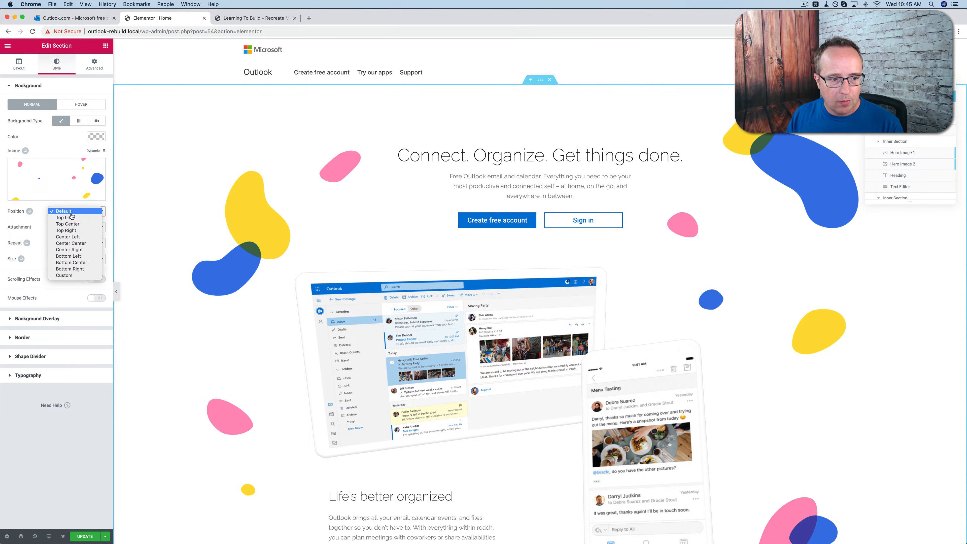
click(71, 277)
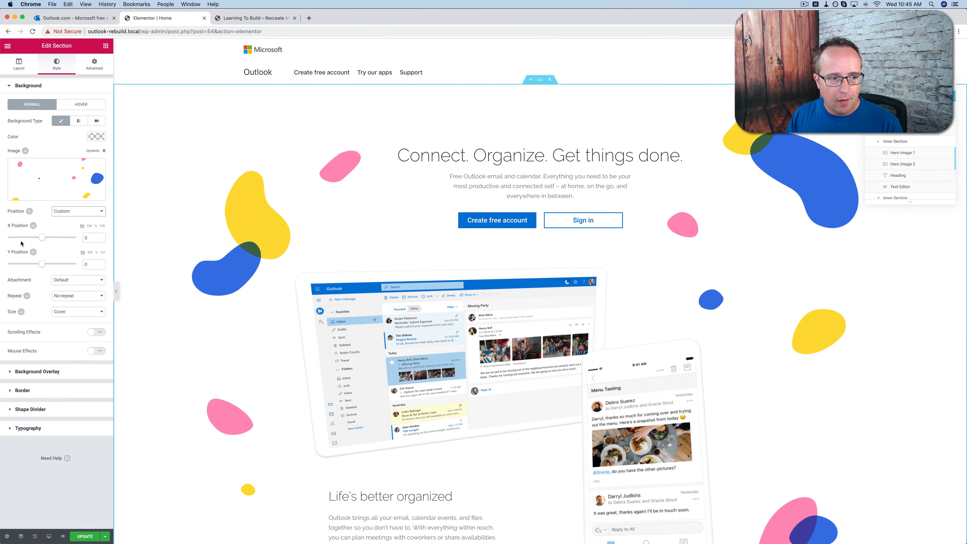
drag(41, 264, 53, 269)
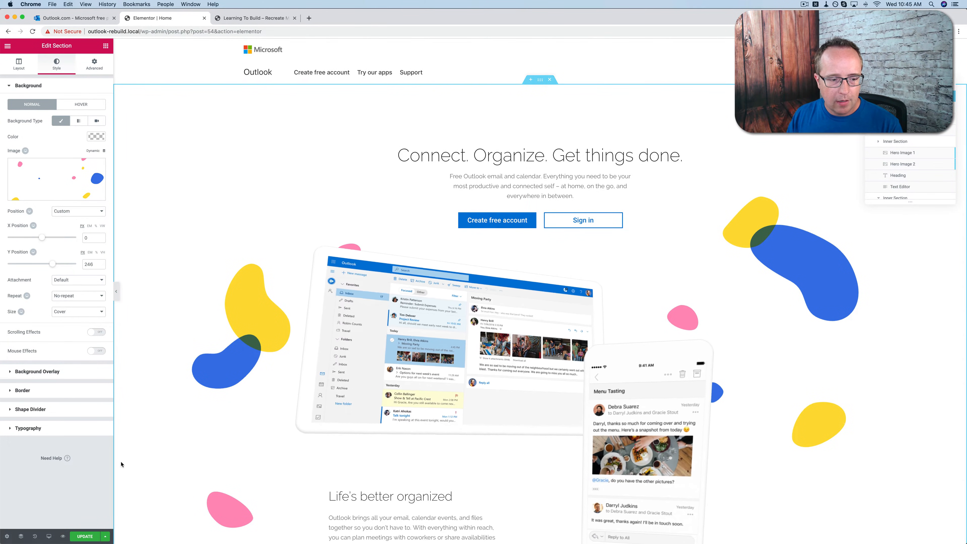
click(84, 537)
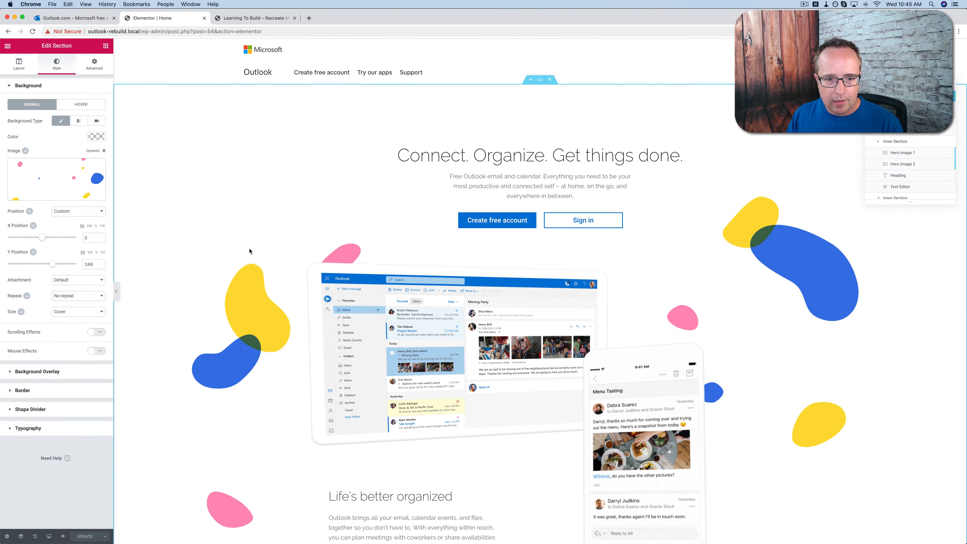
Review the shifted background shapes down the whole page in the editor, then on the reloaded live home page
scroll(249, 251, down, 1)
scroll(249, 251, down, 12)
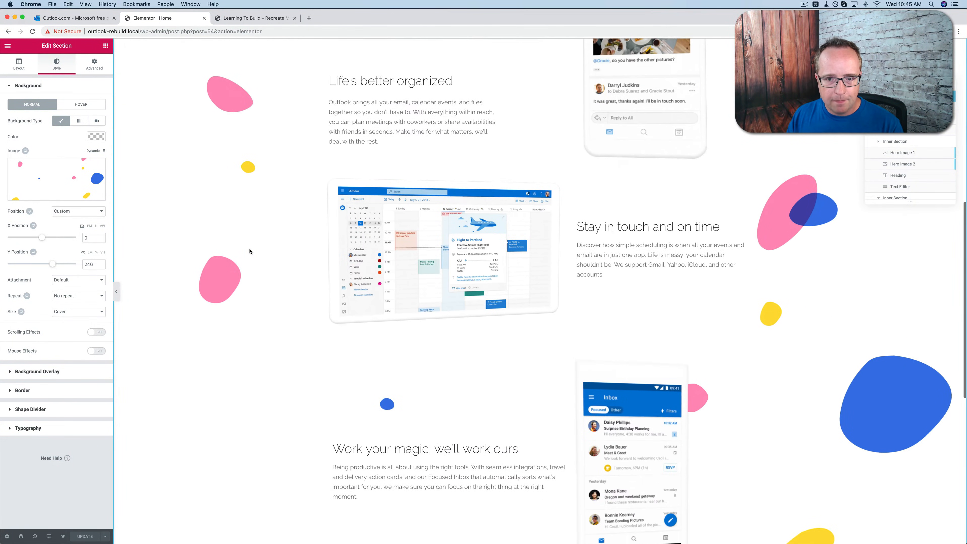
scroll(249, 251, down, 8)
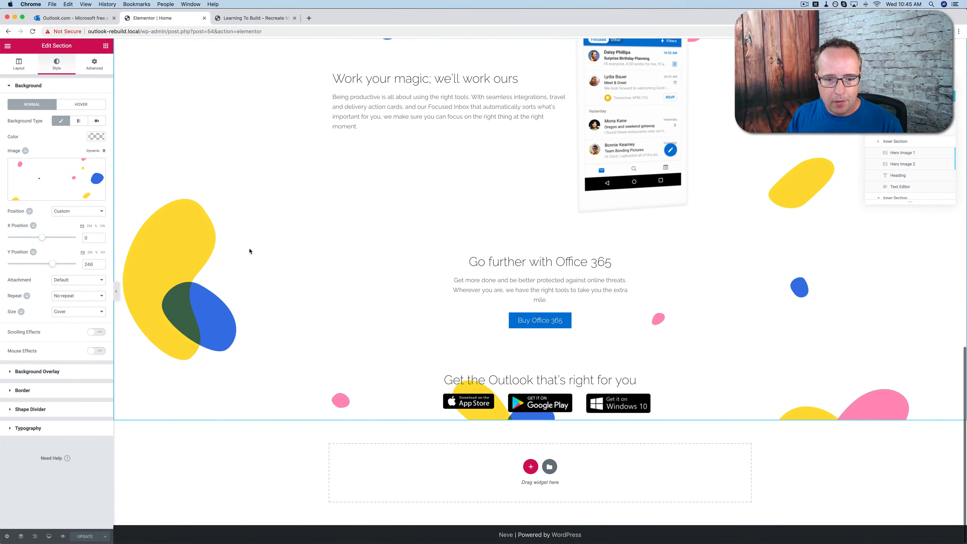
scroll(249, 251, up, 20)
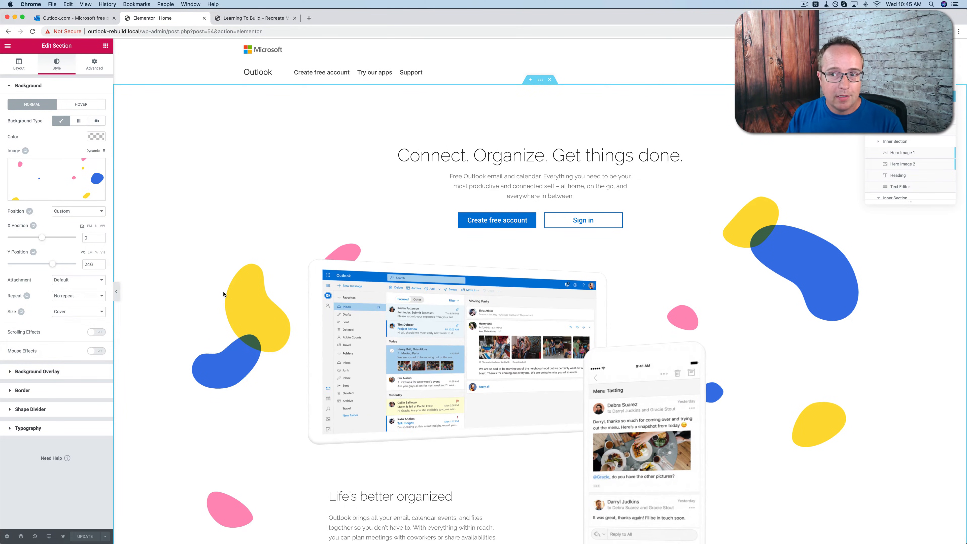
click(951, 85)
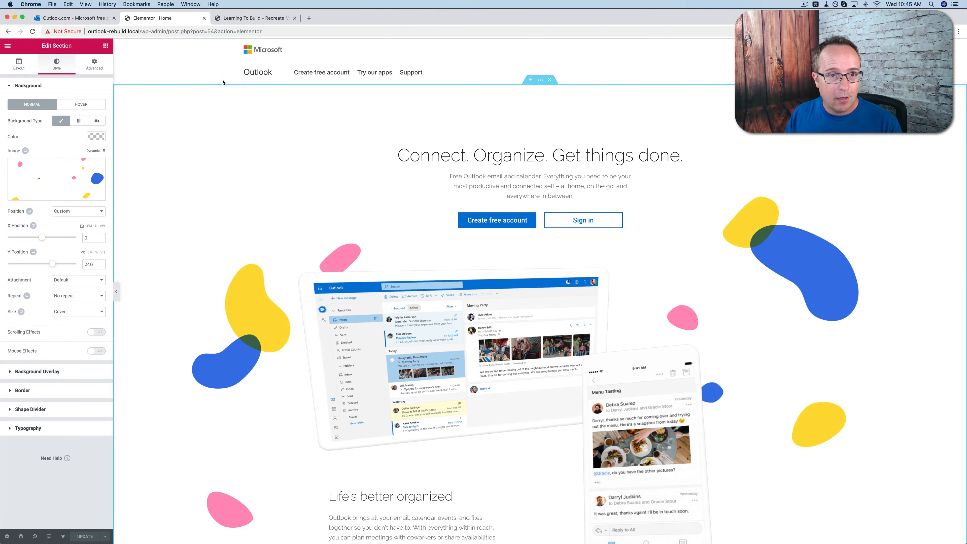
click(240, 18)
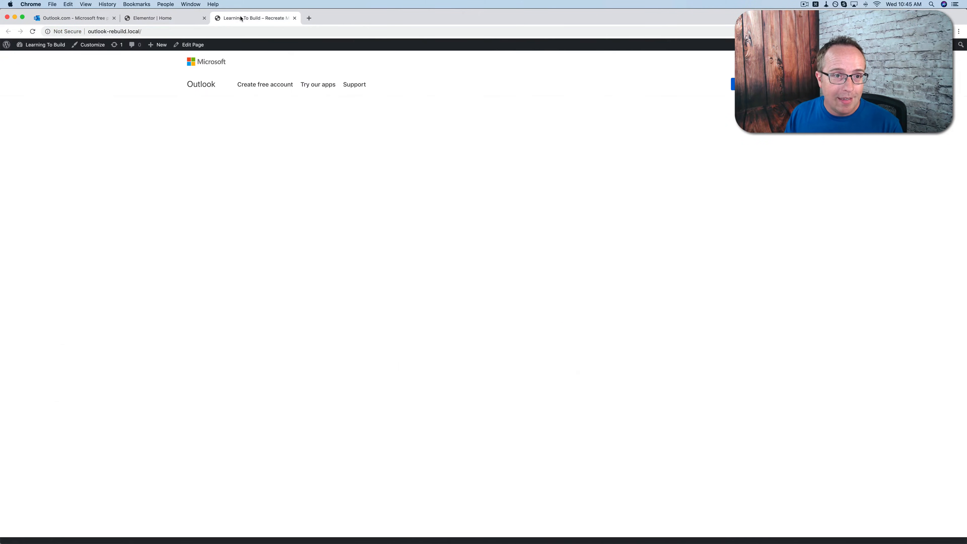
click(32, 32)
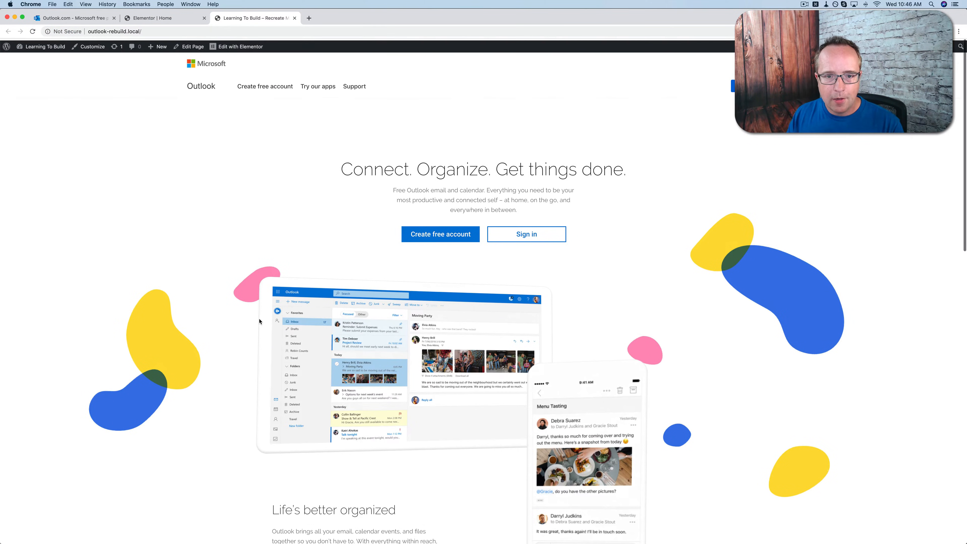
scroll(445, 383, down, 3)
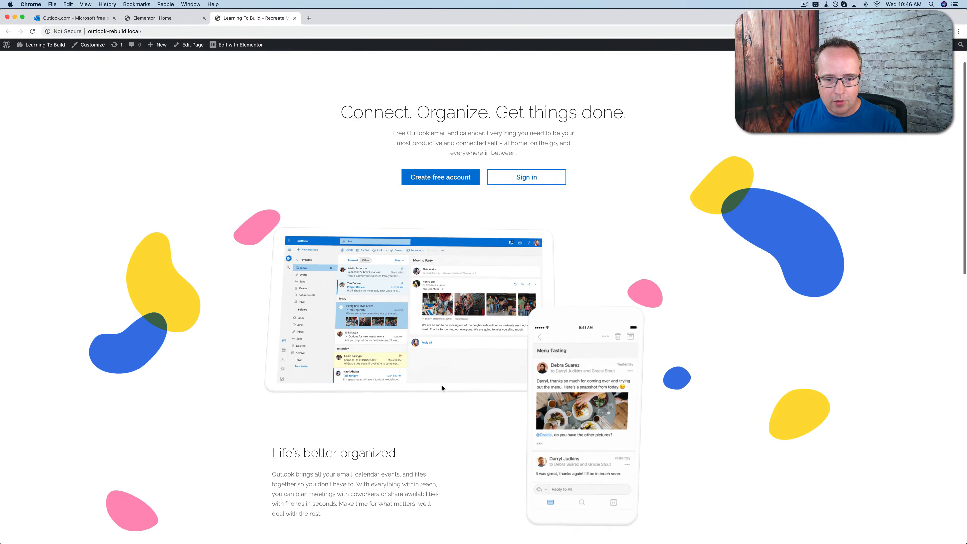
scroll(442, 388, down, 10)
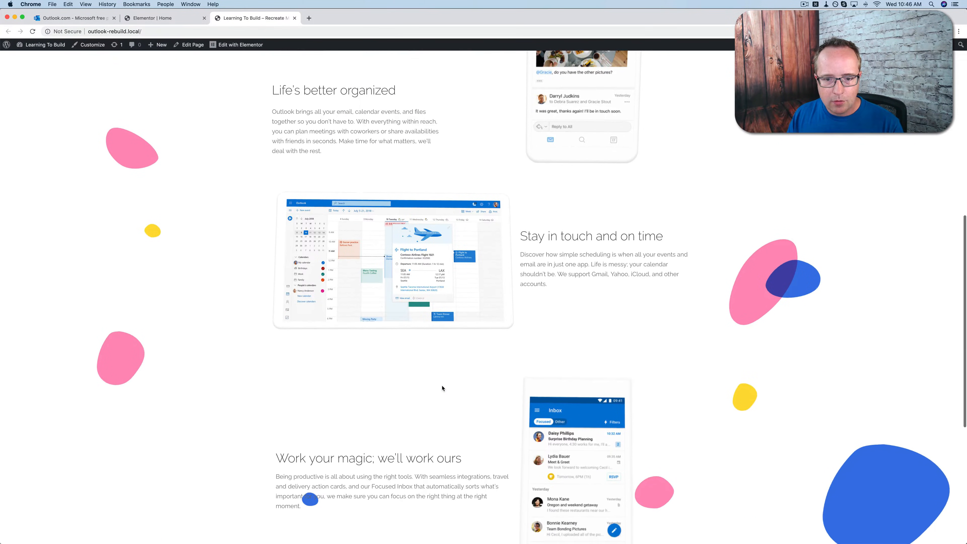
scroll(442, 388, down, 5)
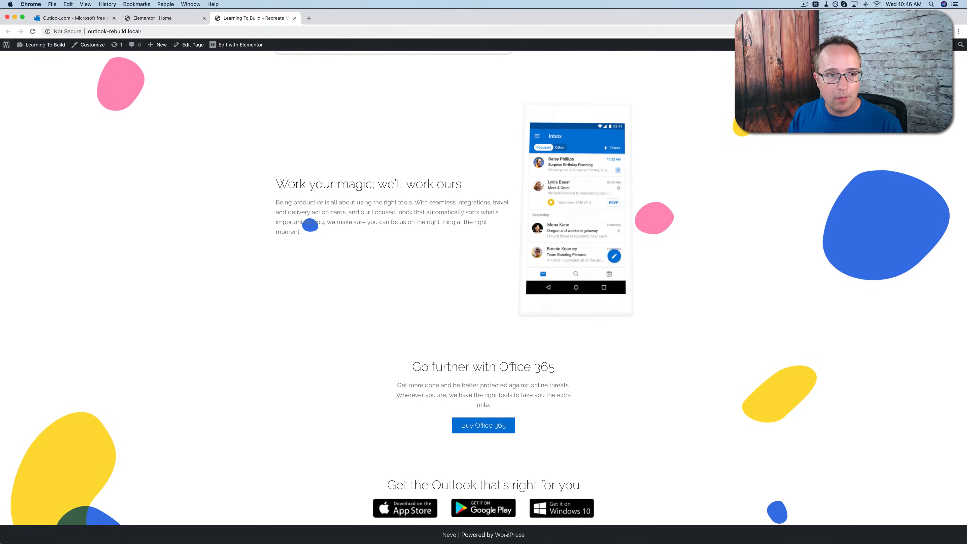
Examine the reference Outlook page down to its footer, including the logo, links and copyright line
click(75, 19)
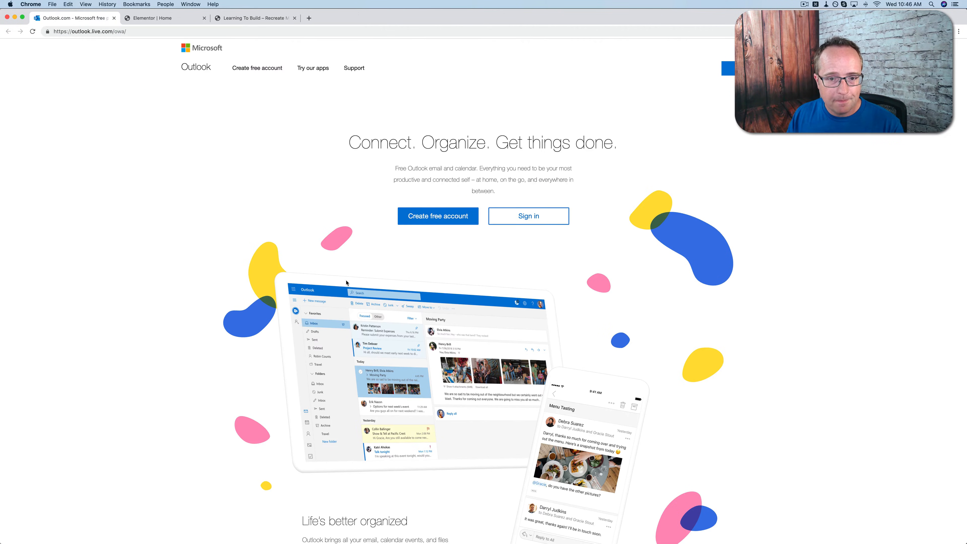
scroll(346, 282, down, 15)
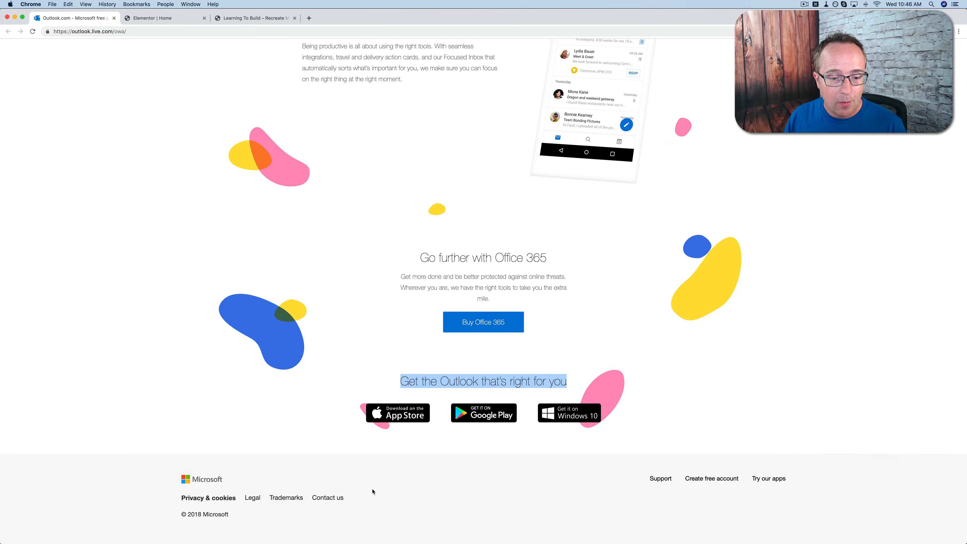
click(365, 500)
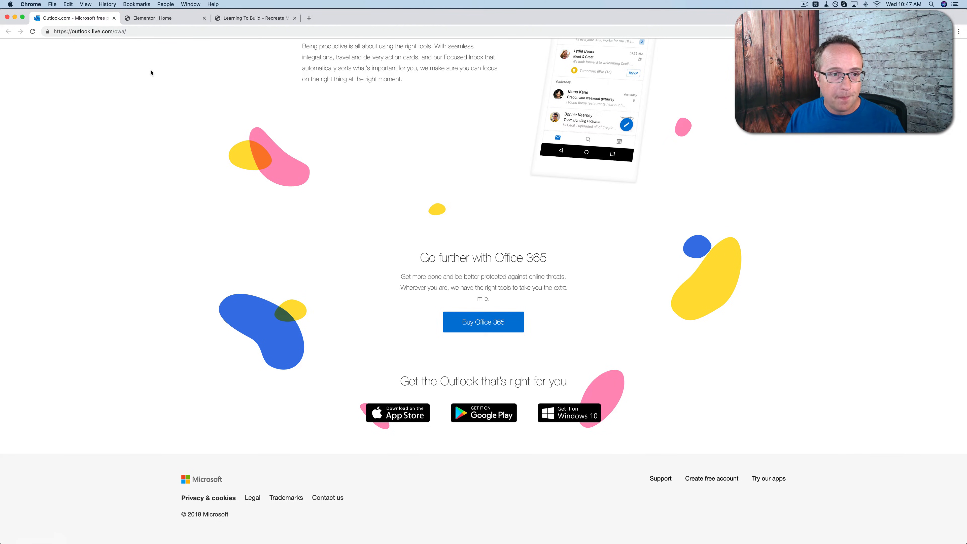
Exit the Home page's Elementor editor to the WordPress dashboard and show the Theme Builder's footer templates
click(151, 21)
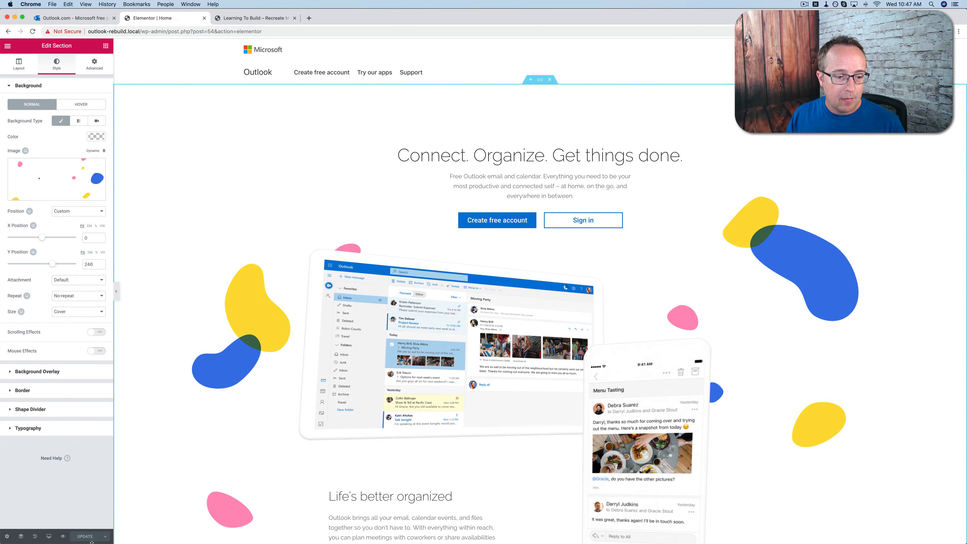
click(7, 46)
click(49, 246)
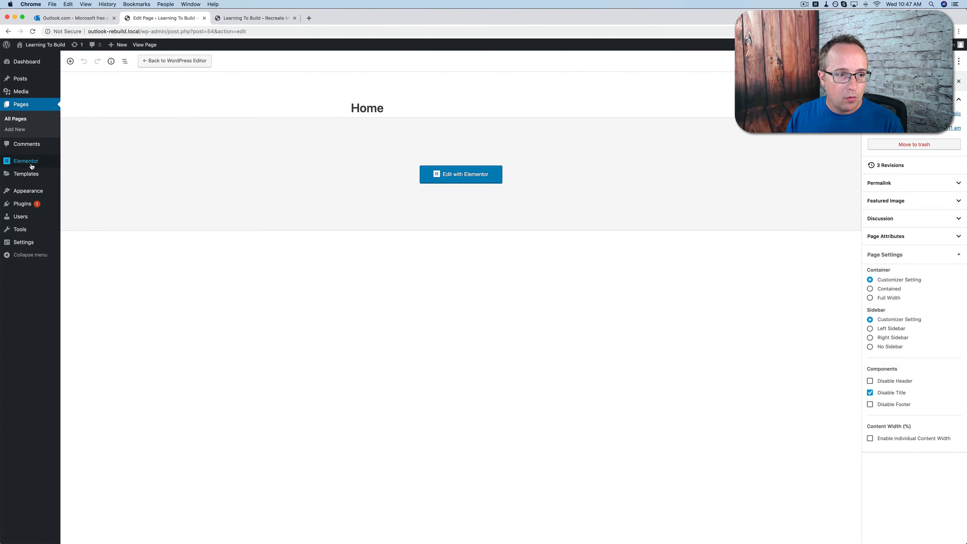
mouse_move(26, 174)
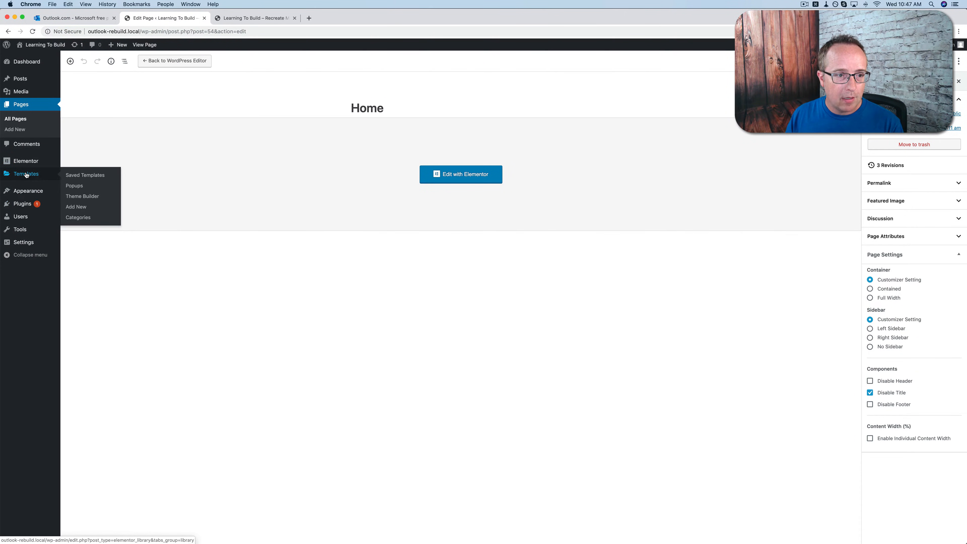
click(82, 196)
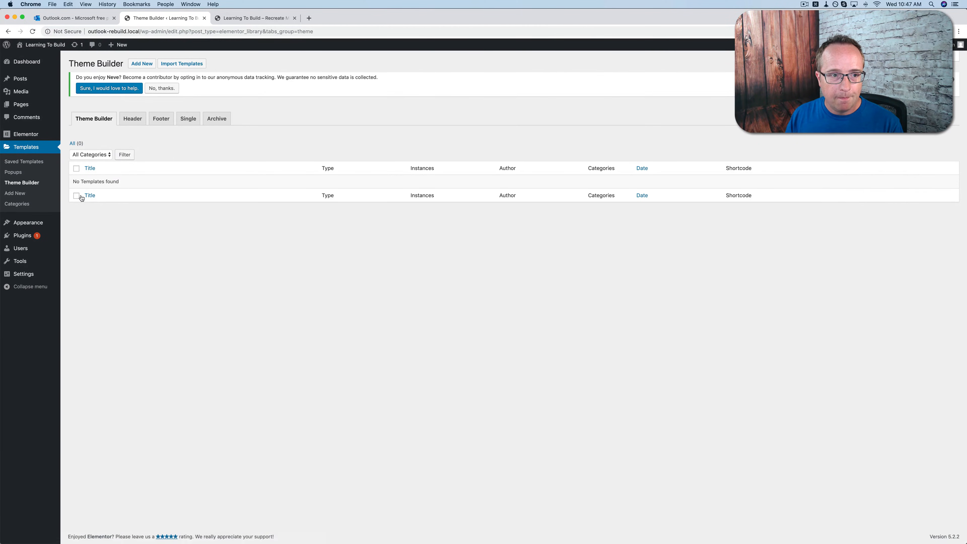
click(163, 121)
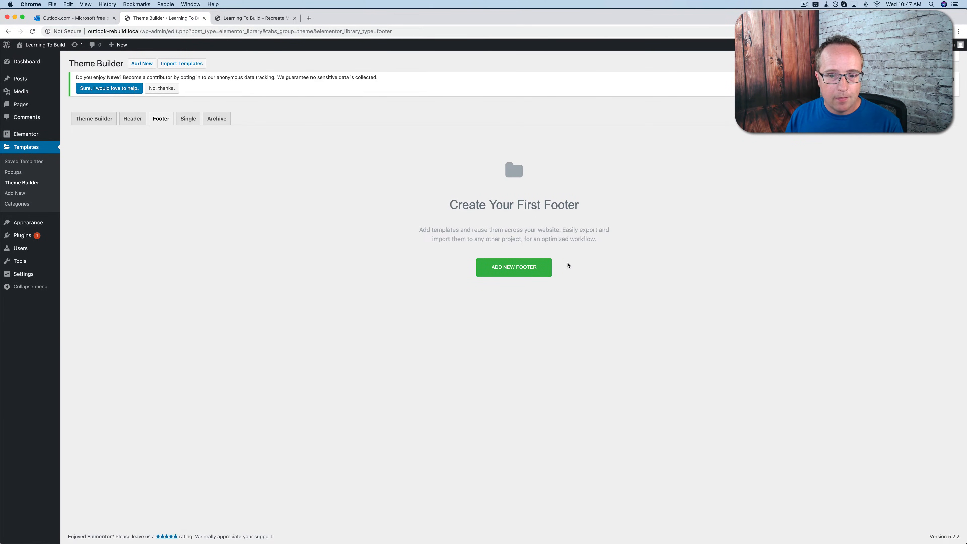
Create a new template of type Footer named "Site Footer"
click(516, 277)
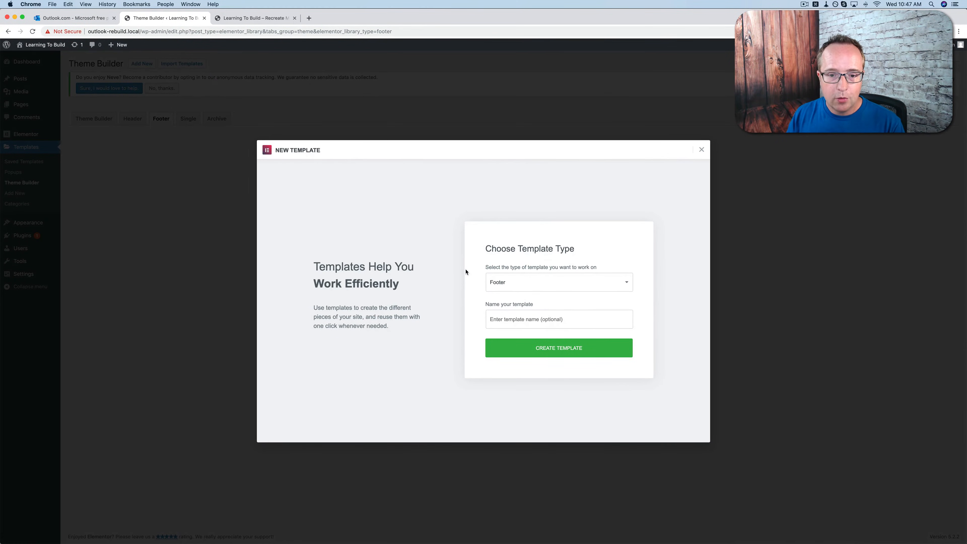
click(539, 284)
click(507, 283)
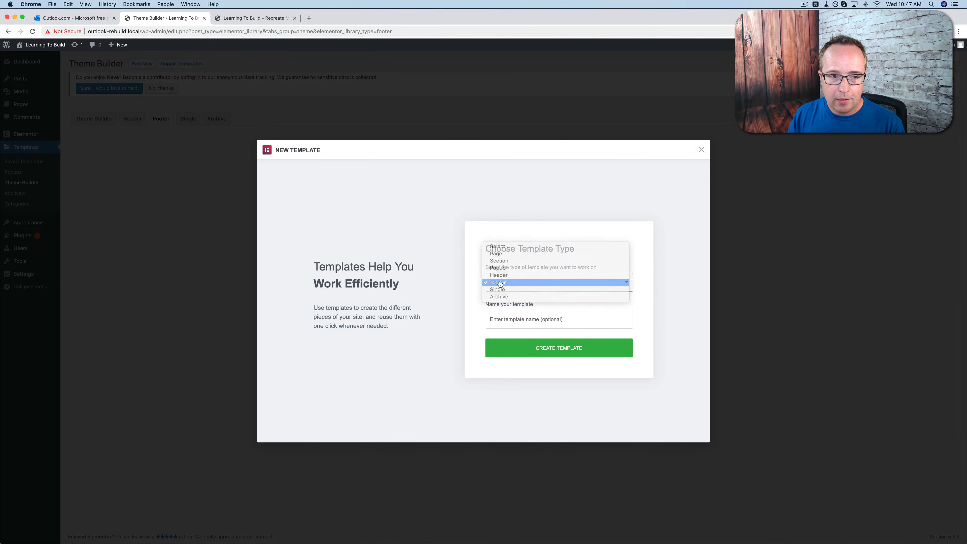
click(493, 313)
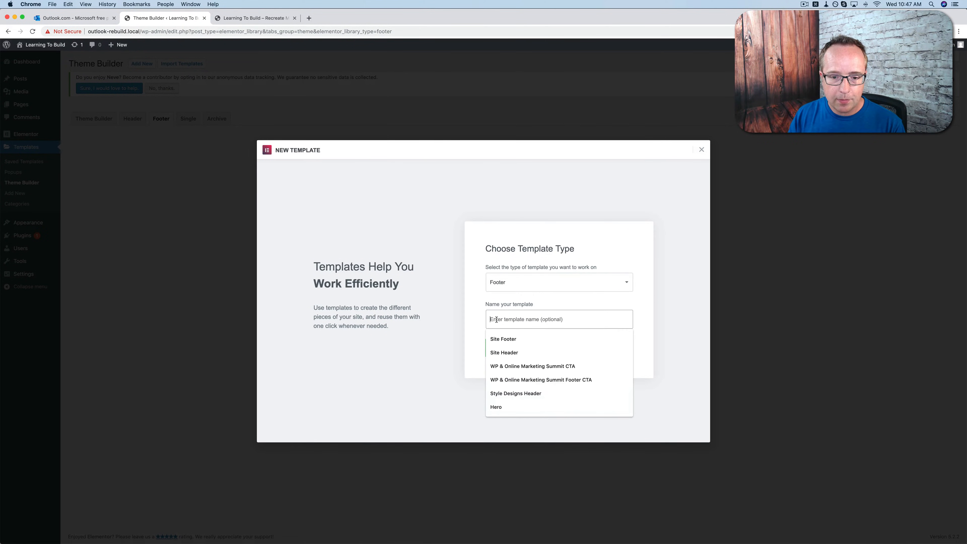
text(Site Footer)
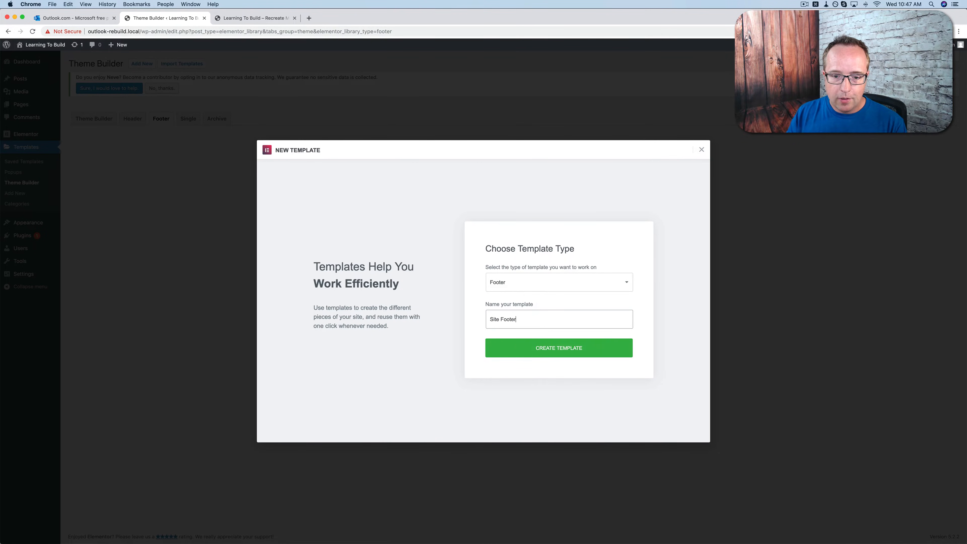
click(555, 351)
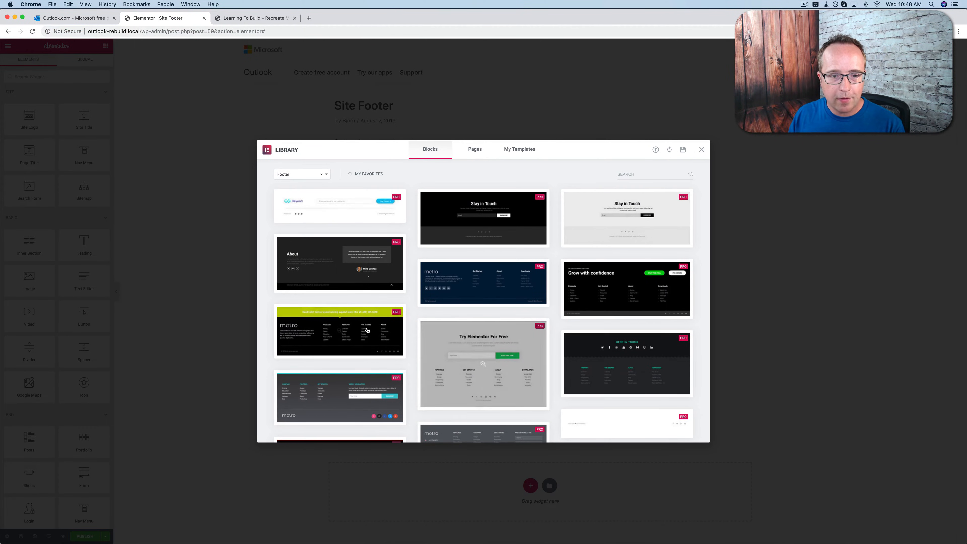
Browse the premade footer blocks in the library, then close it without inserting one
scroll(517, 302, down, 5)
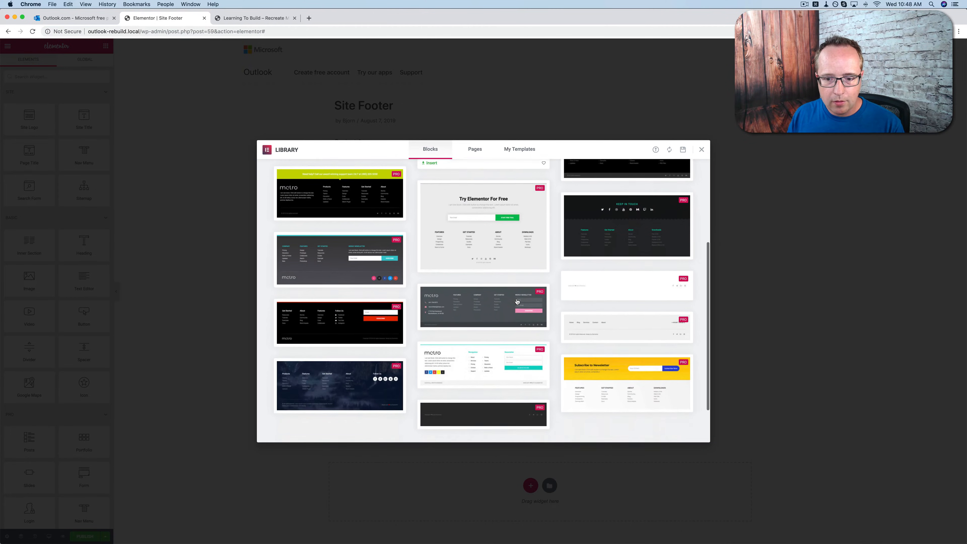
scroll(517, 302, down, 2)
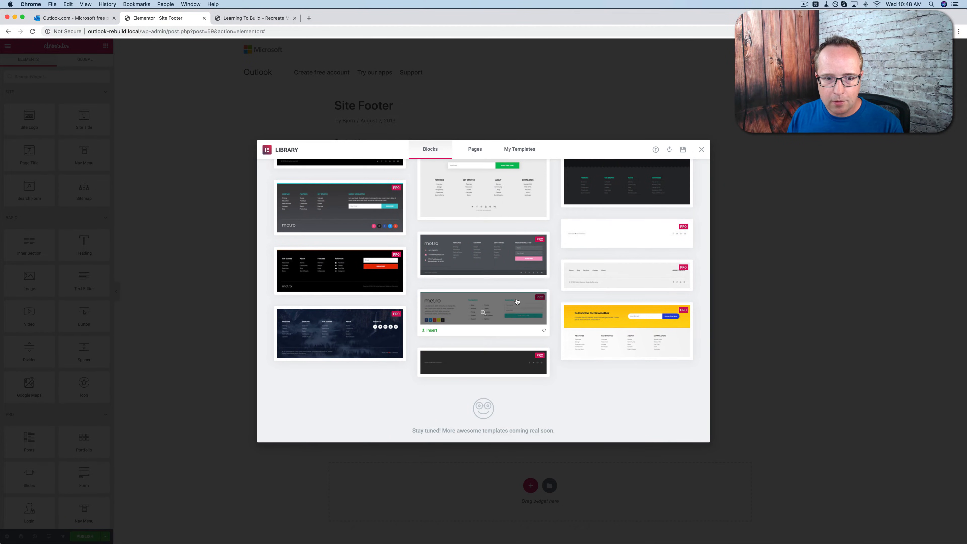
scroll(517, 302, up, 10)
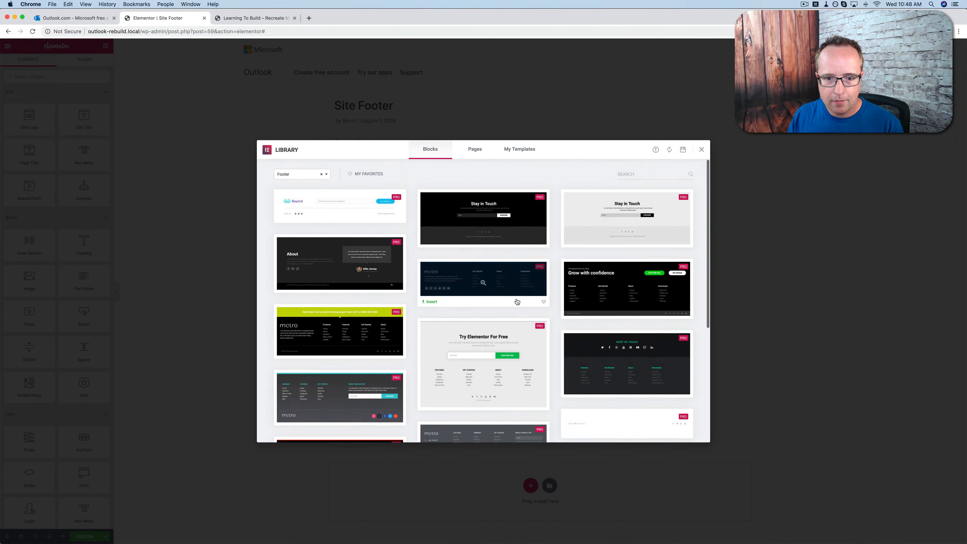
click(701, 150)
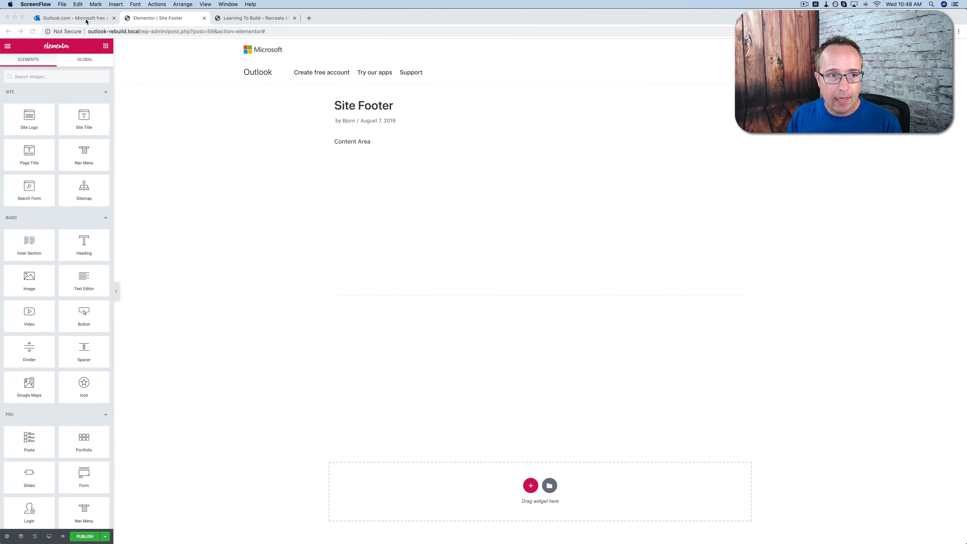
Split the reference Outlook page into its own window and arrange it so its footer shows beneath the shortened Elementor editor
click(86, 20)
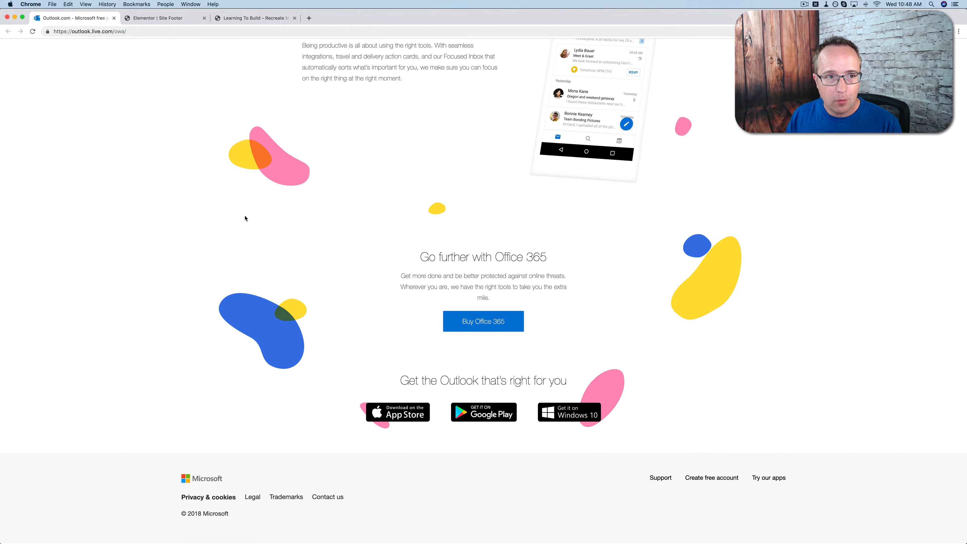
drag(102, 28, 184, 388)
scroll(193, 514, down, 10)
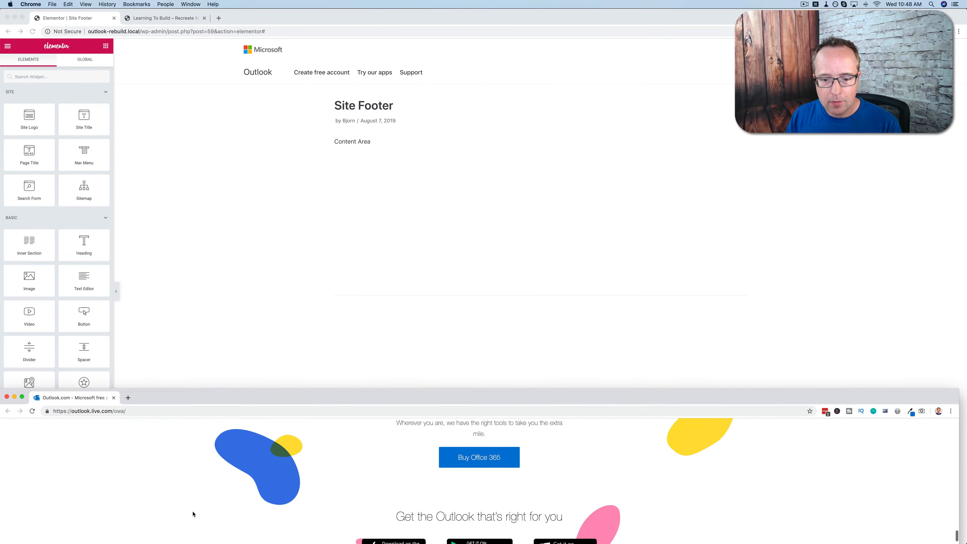
click(346, 350)
drag(359, 538, 369, 450)
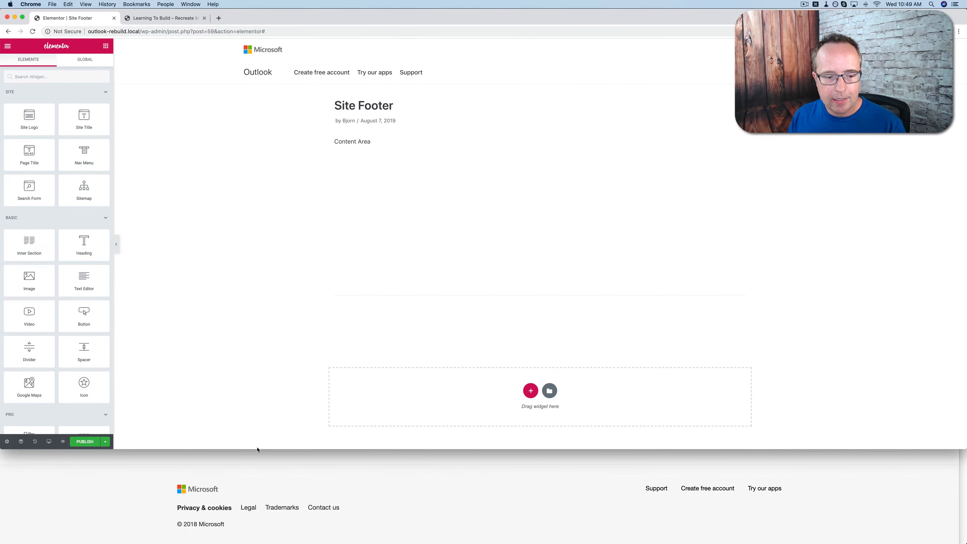
click(262, 486)
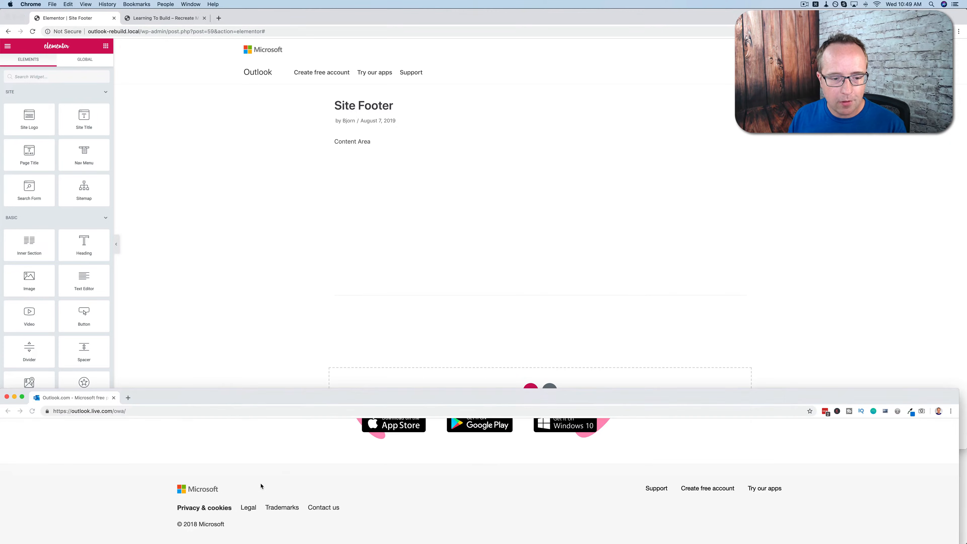
Add an empty single-column section to the Site Footer template
click(320, 311)
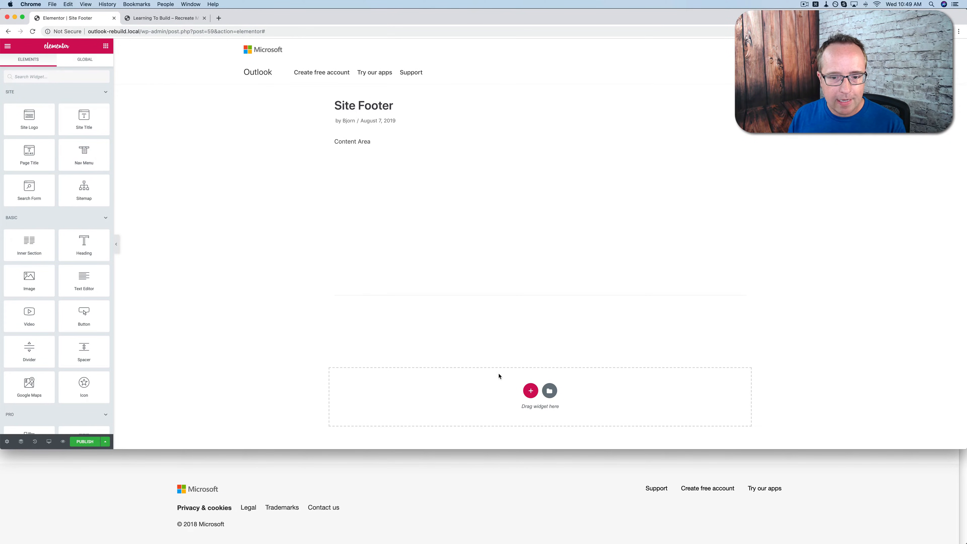
click(531, 390)
click(444, 380)
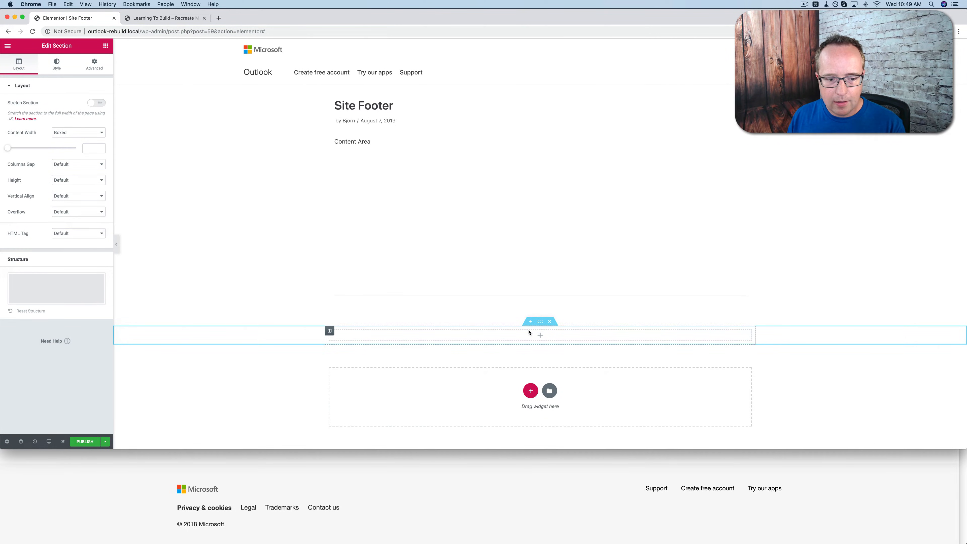
Try to sample the reference footer's grey background with the Eye Dropper extension
click(372, 463)
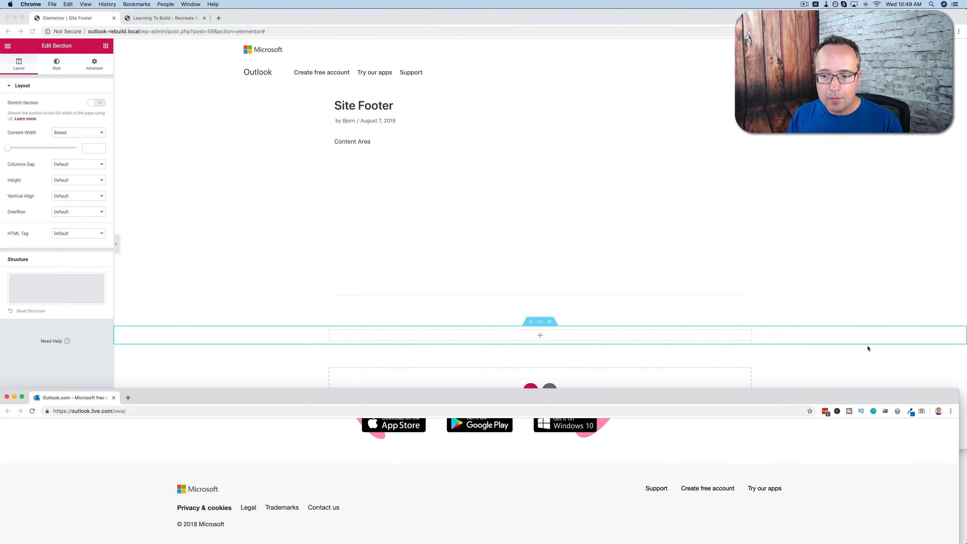
click(912, 415)
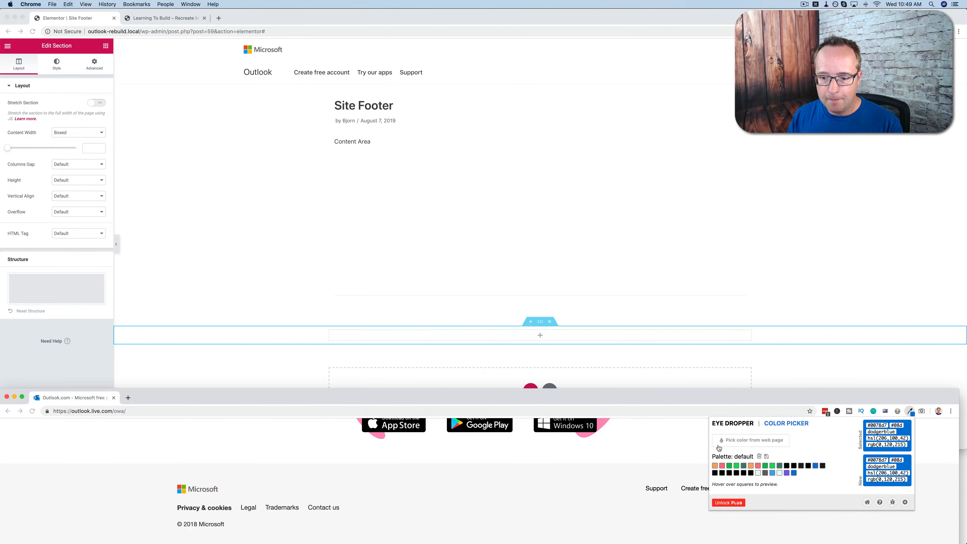
click(737, 439)
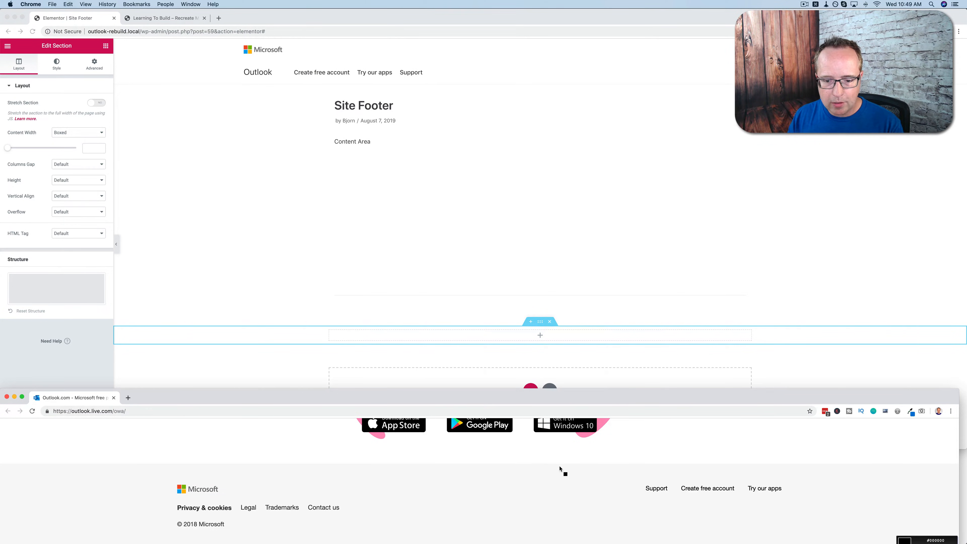
click(500, 491)
click(912, 413)
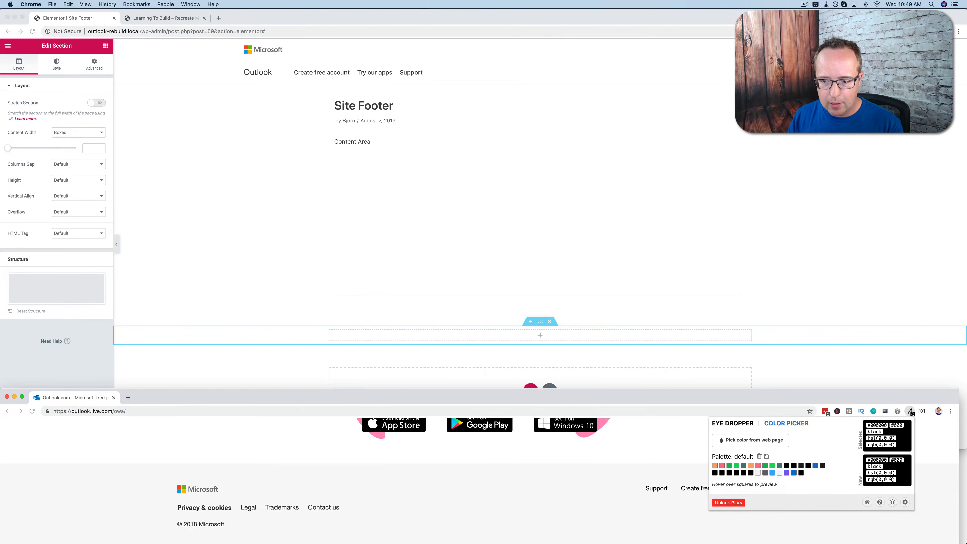
click(758, 443)
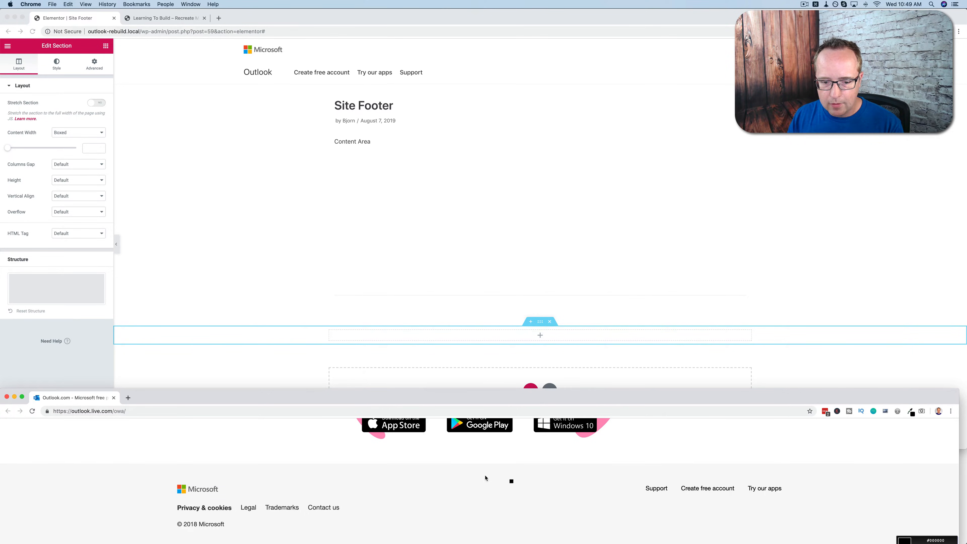
click(415, 487)
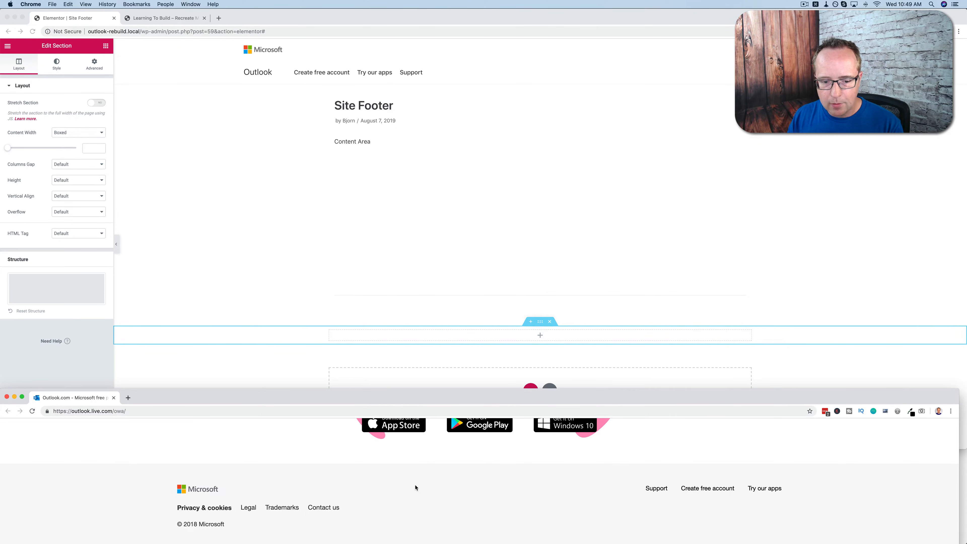
Inspect the reference footer element's styles for its background colour value, then close the inspector and return to the Elementor editor
right_click(469, 476)
click(496, 524)
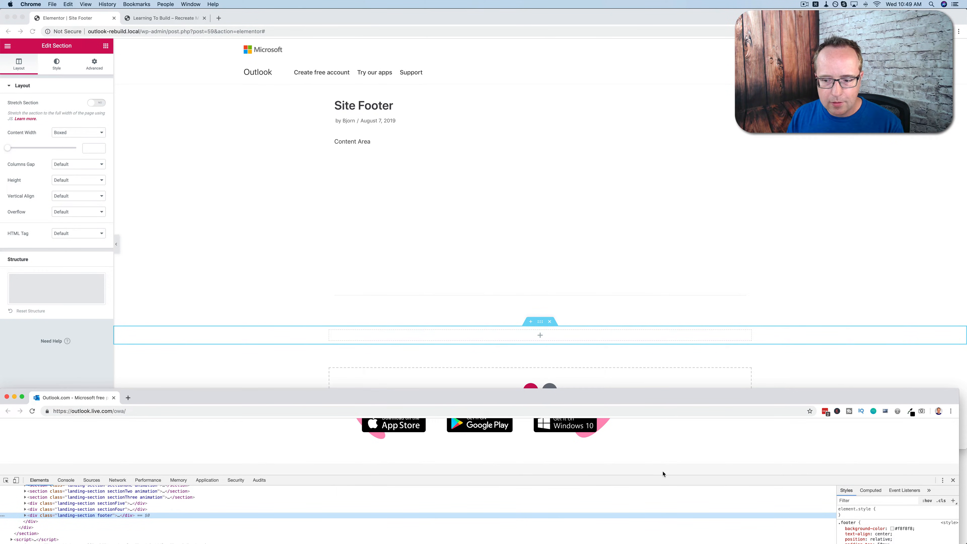
double_click(907, 529)
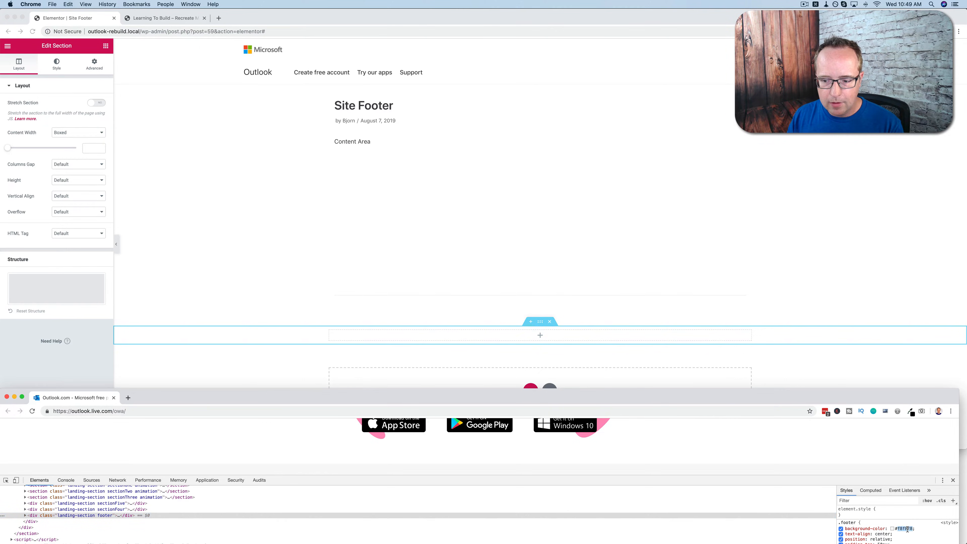
click(953, 480)
click(298, 202)
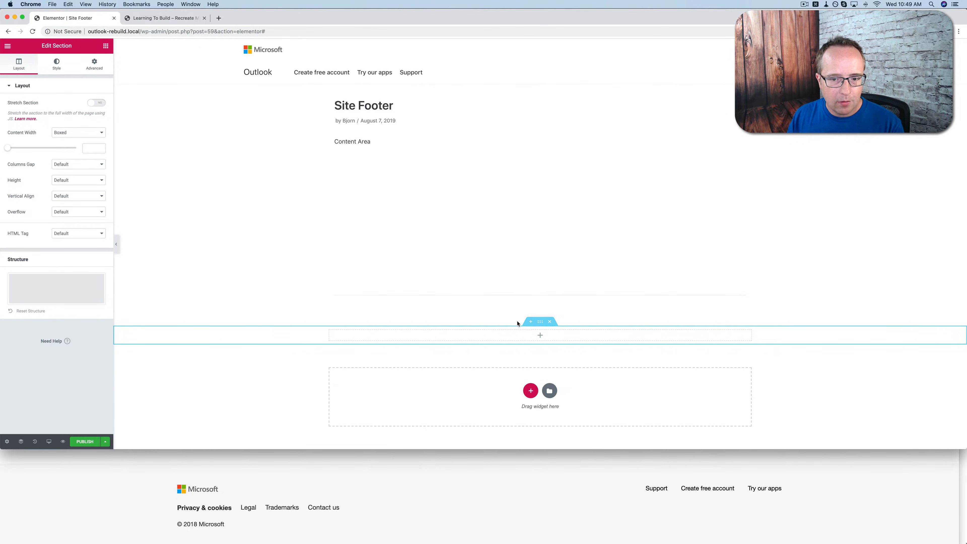
Give the footer section a Classic background with the colour #f8f8f8
click(57, 64)
click(62, 120)
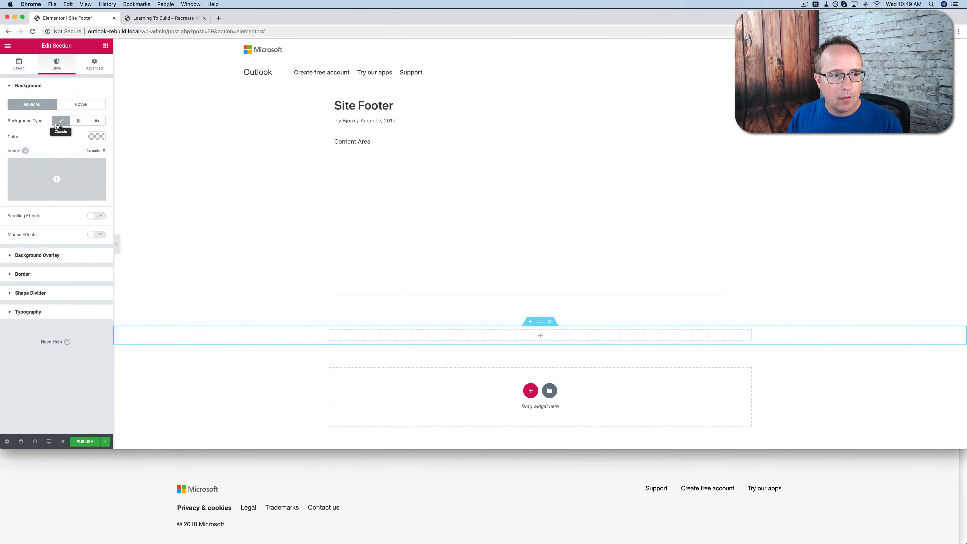
click(99, 138)
click(37, 138)
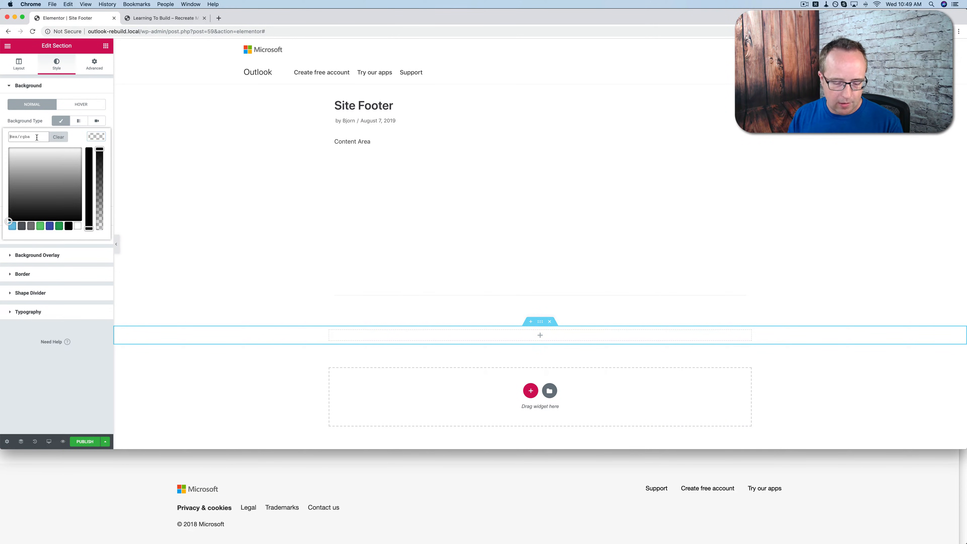
text(f8f8f8)
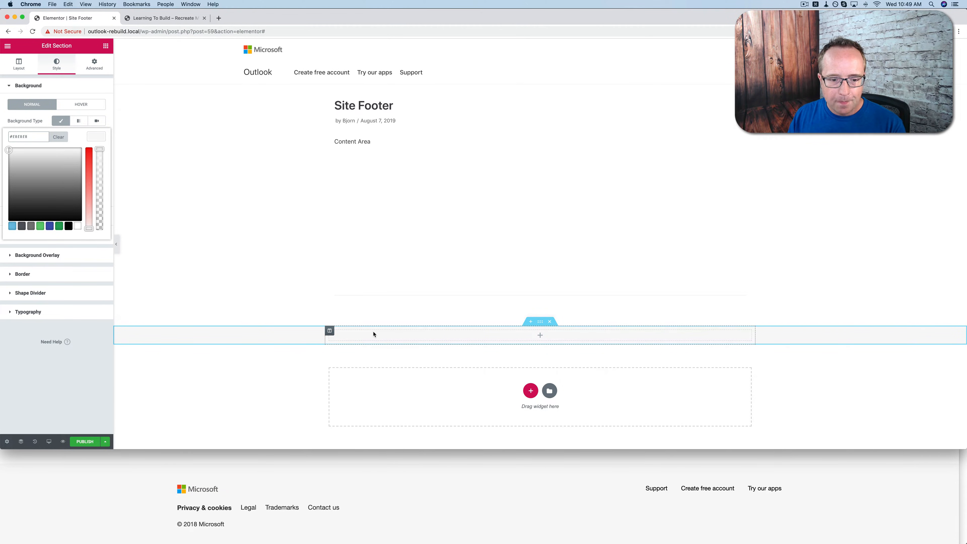
Check the reference footer's layout and add two new columns to the footer section, making three columns
click(342, 487)
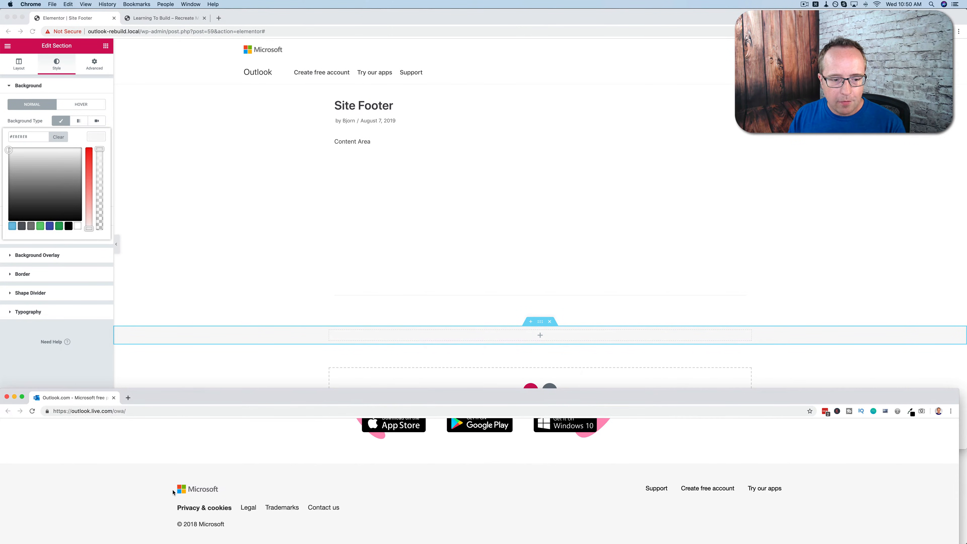
click(622, 295)
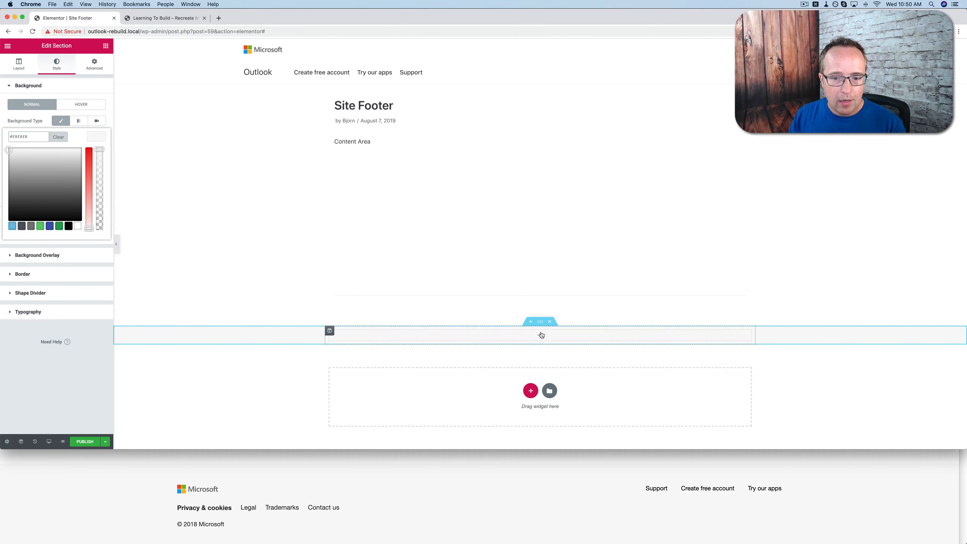
click(330, 331)
right_click(330, 332)
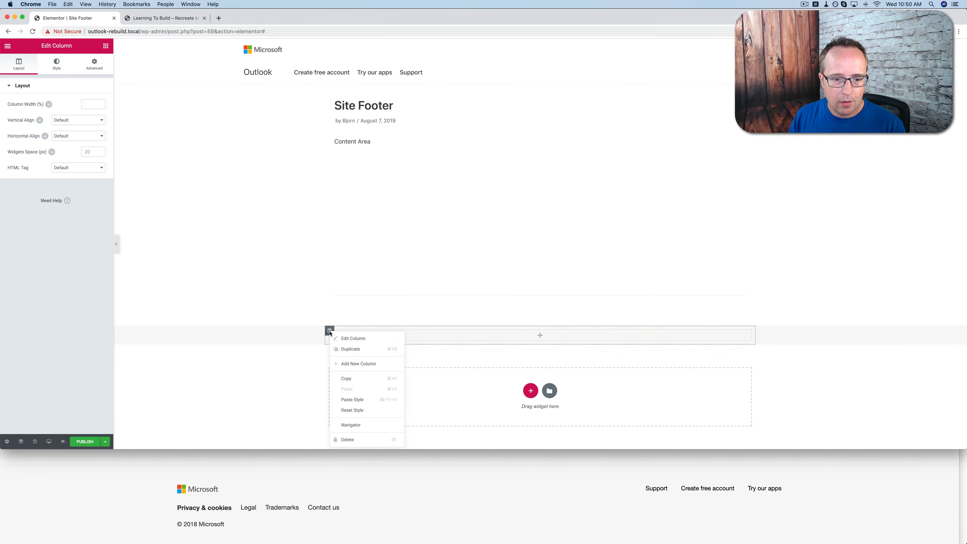
click(354, 364)
right_click(545, 330)
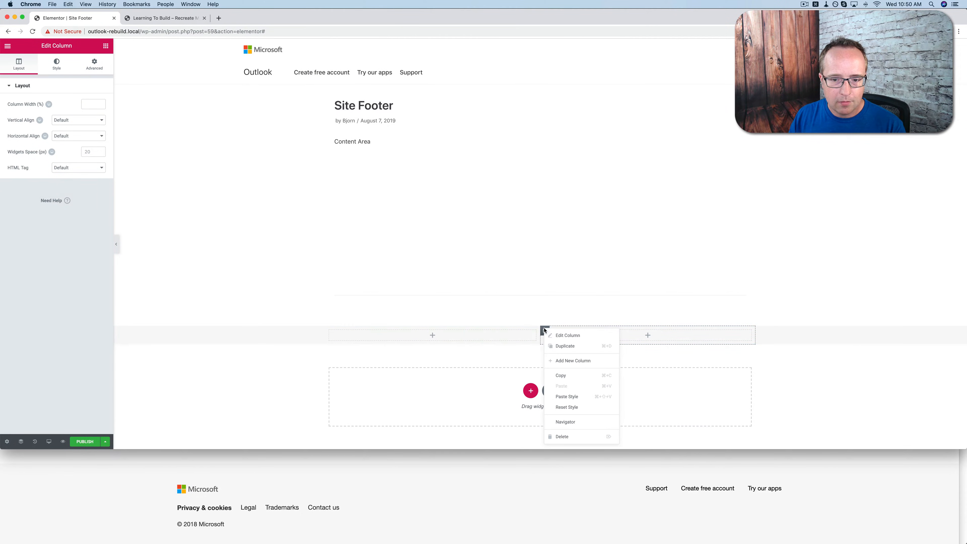
click(559, 360)
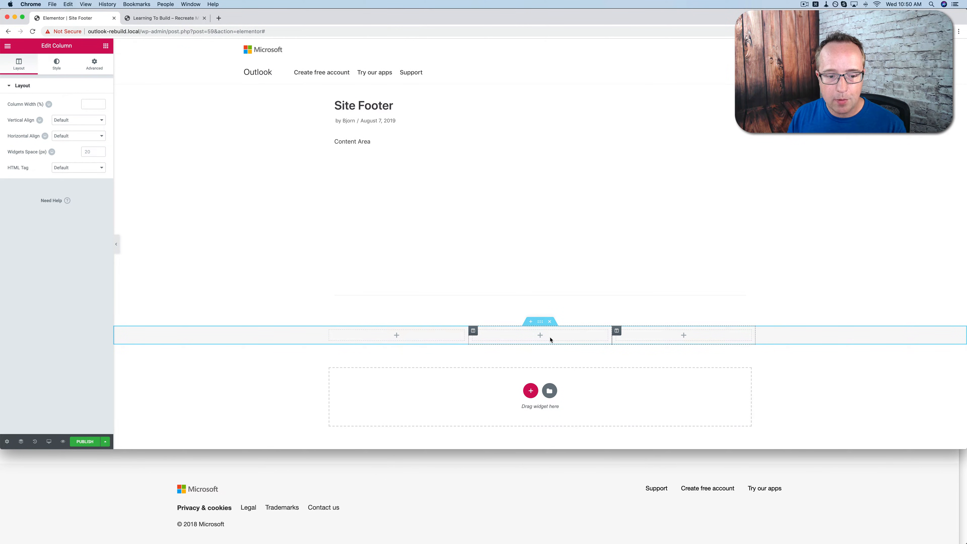
Duplicate the three-column footer section and delete two columns from the copy, leaving a single-column row
right_click(540, 323)
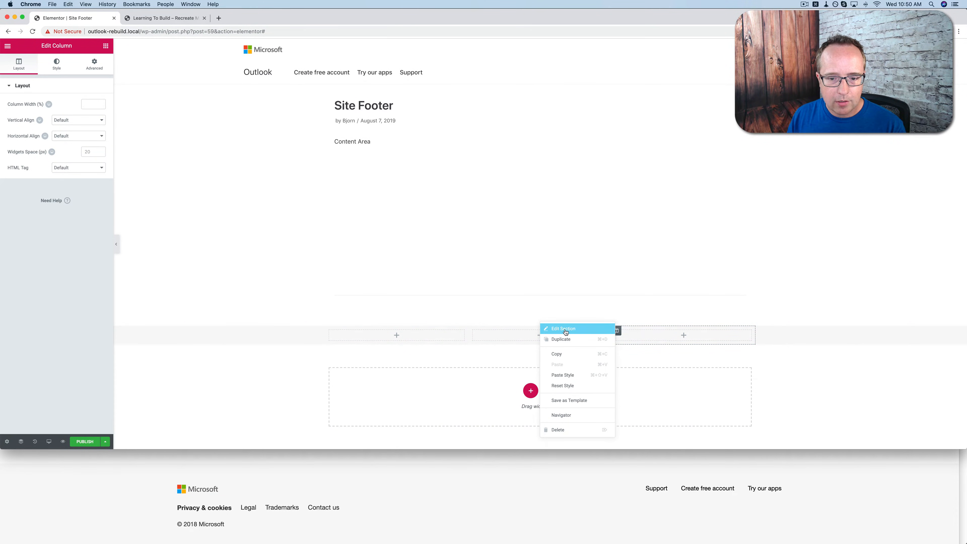
click(559, 339)
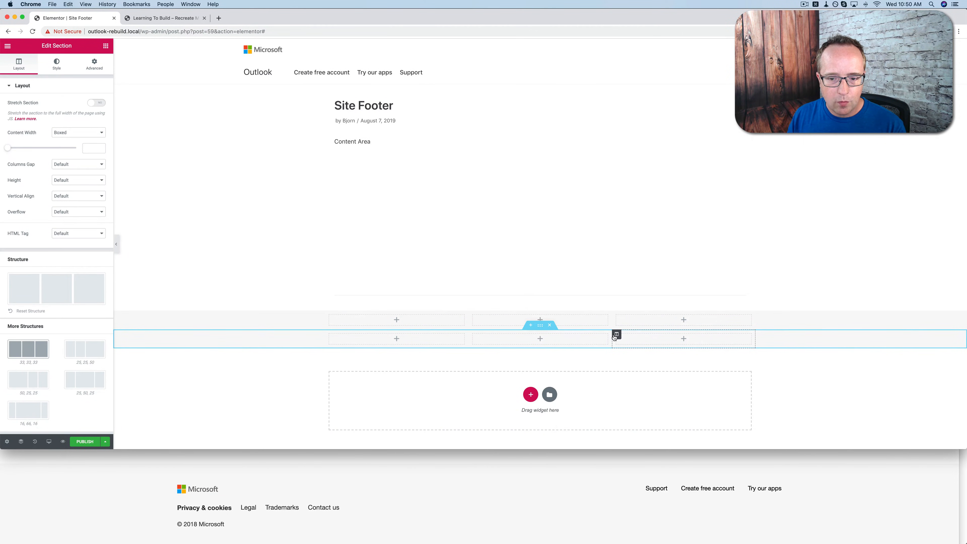
right_click(616, 334)
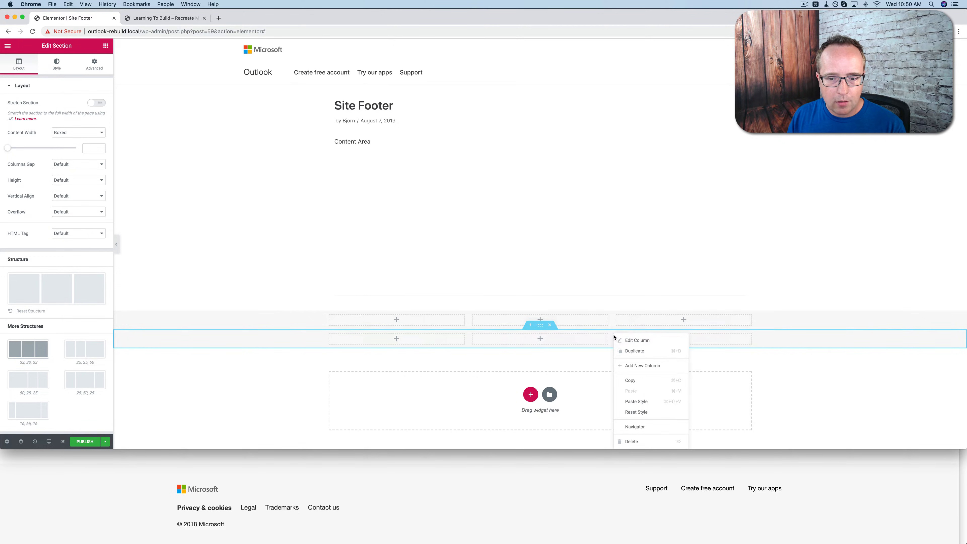
click(632, 441)
right_click(545, 334)
click(571, 441)
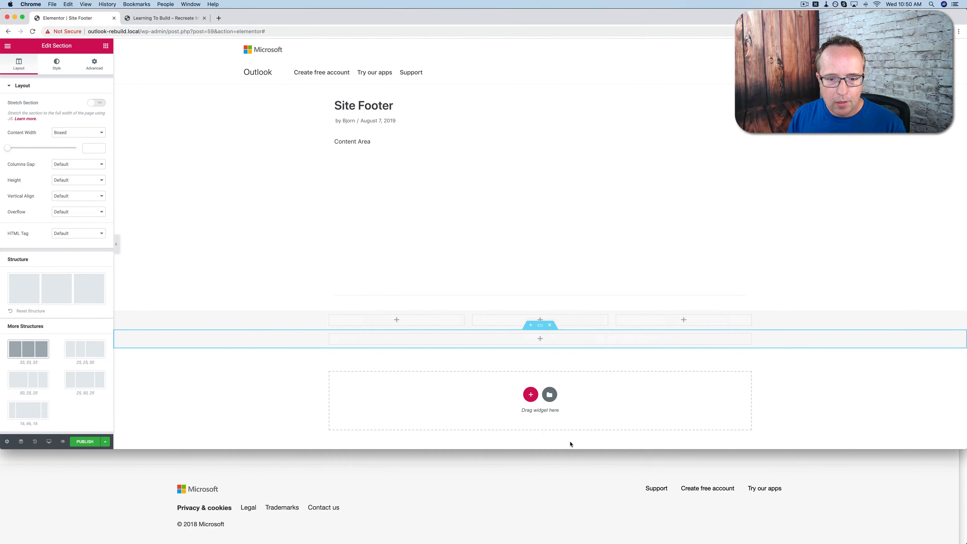
Duplicate the single-column section to add a third footer row, comparing it with the reference footer's link and copyright lines
right_click(541, 326)
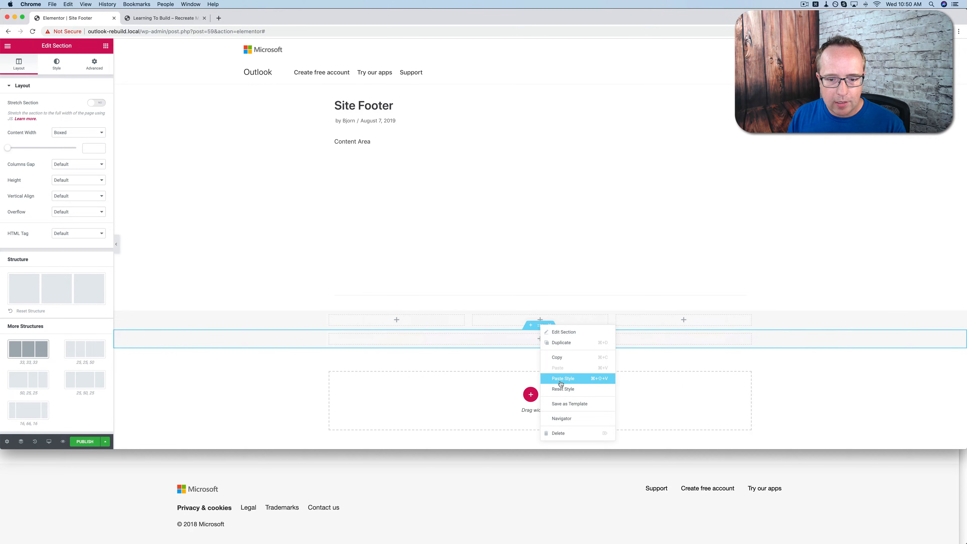
click(560, 343)
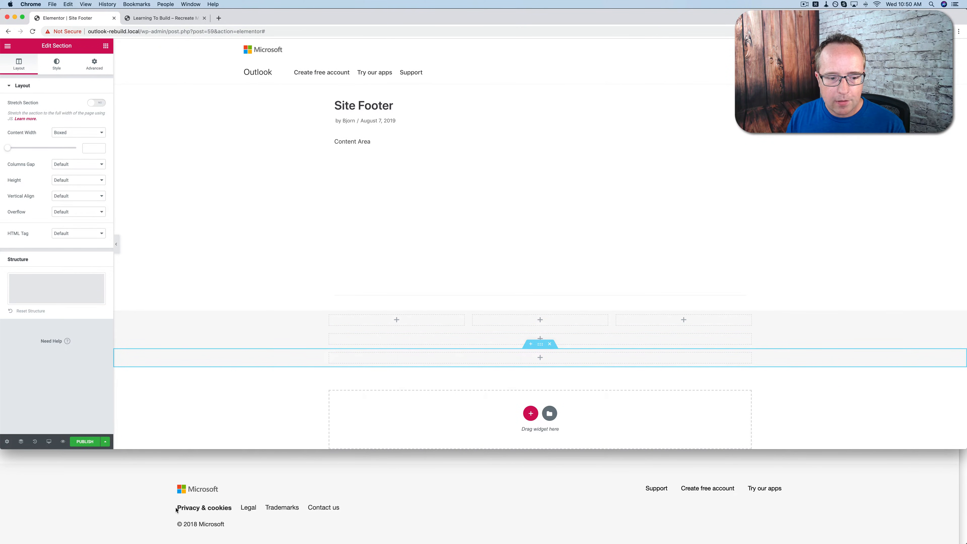
click(339, 513)
click(388, 373)
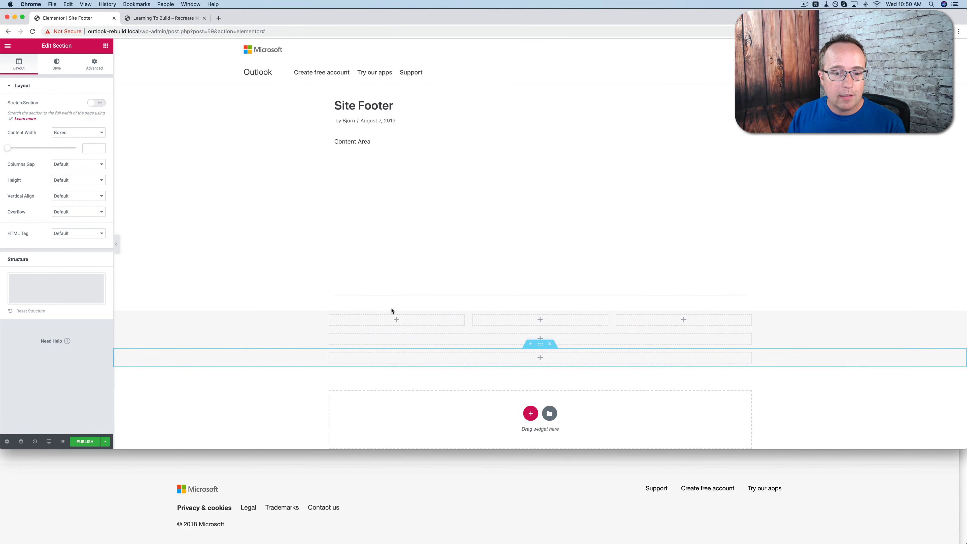
Add an Image widget to the first column of the three-column row and insert the first Microsoft logo from the Media Library
click(399, 322)
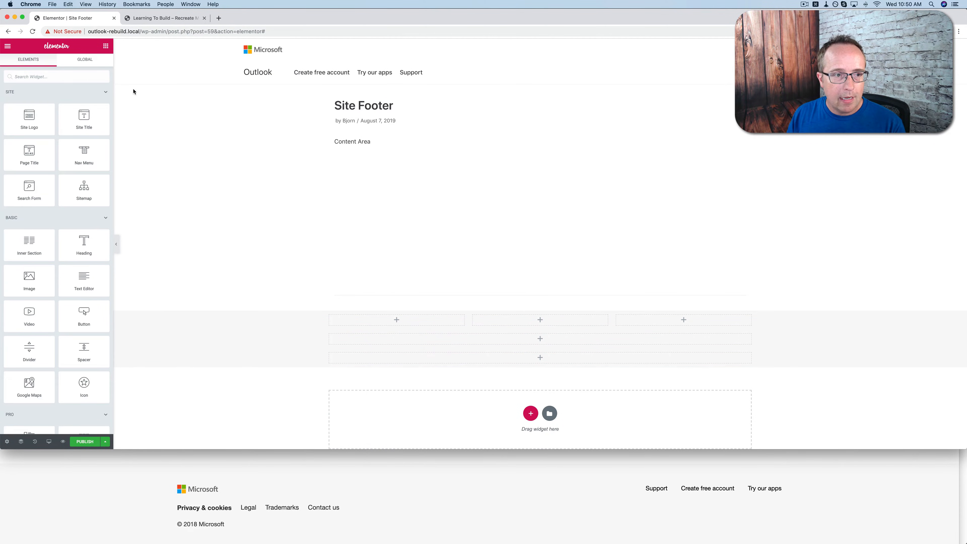
click(65, 77)
text(imag)
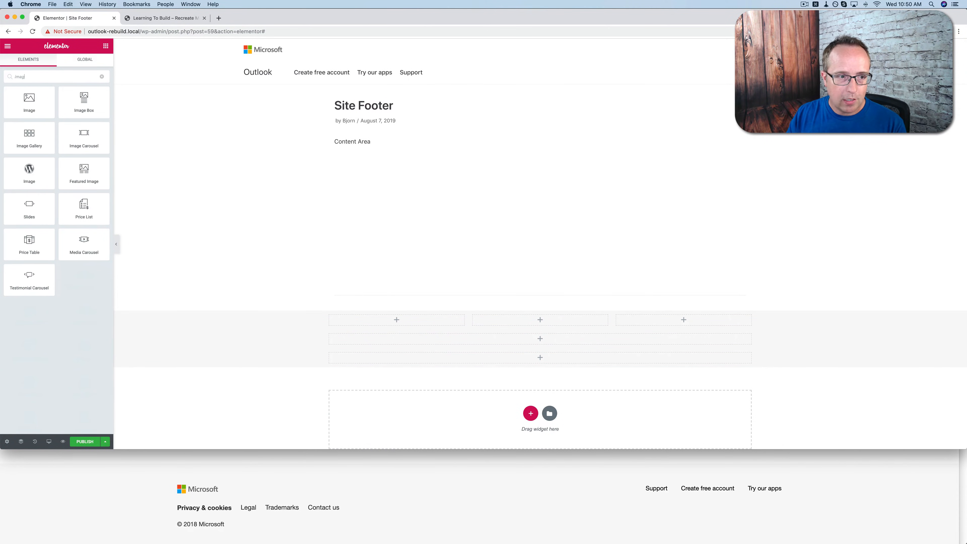
drag(29, 101, 385, 330)
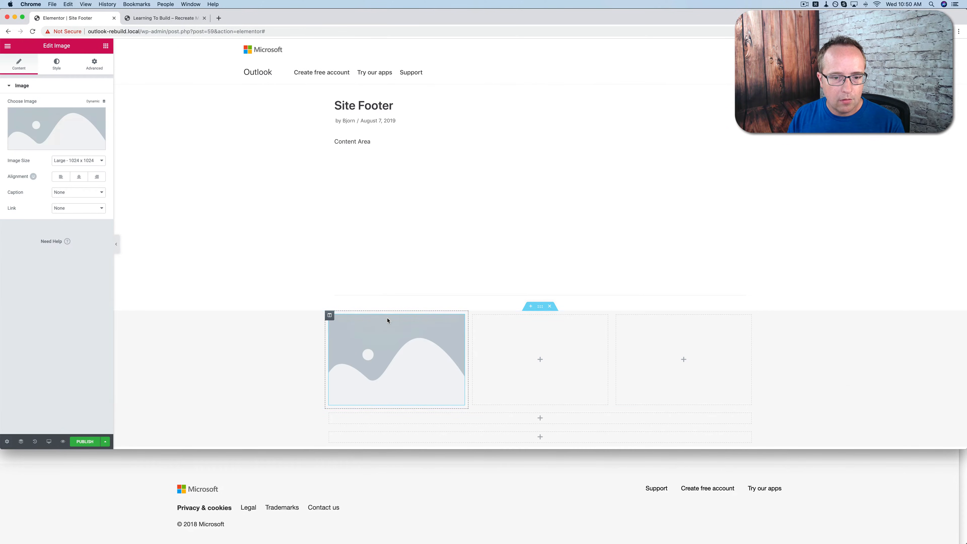
click(85, 125)
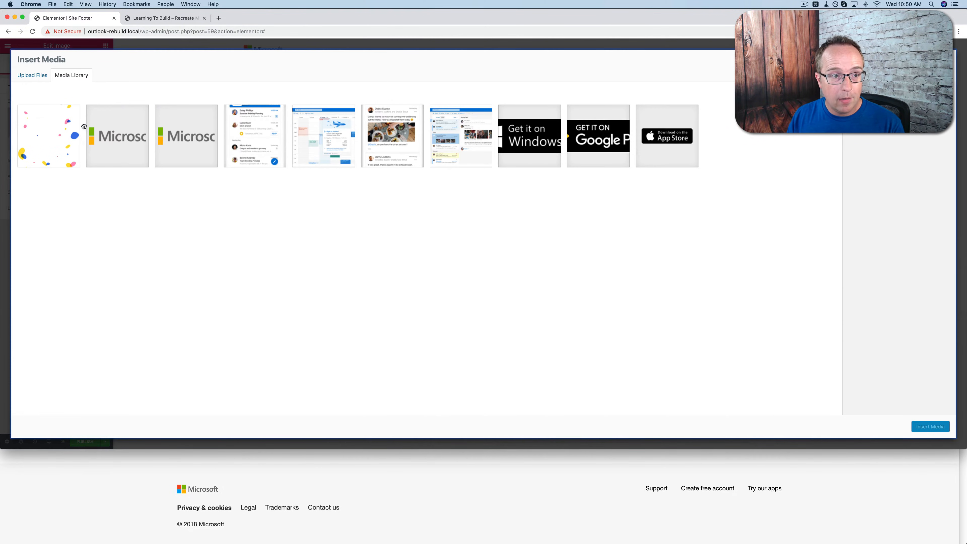
click(117, 136)
click(936, 429)
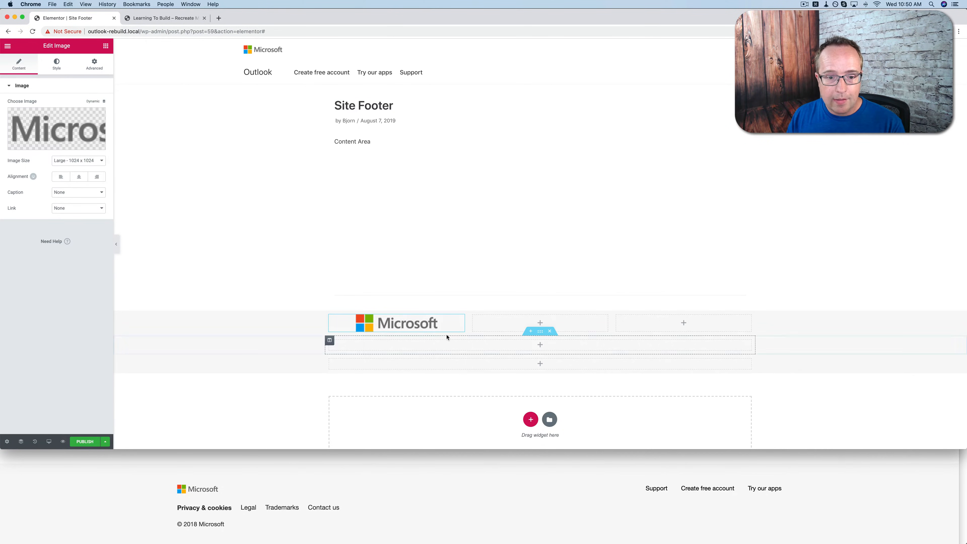
Try the Medium Large and Medium 300 x 300 image sizes on the footer logo
click(101, 165)
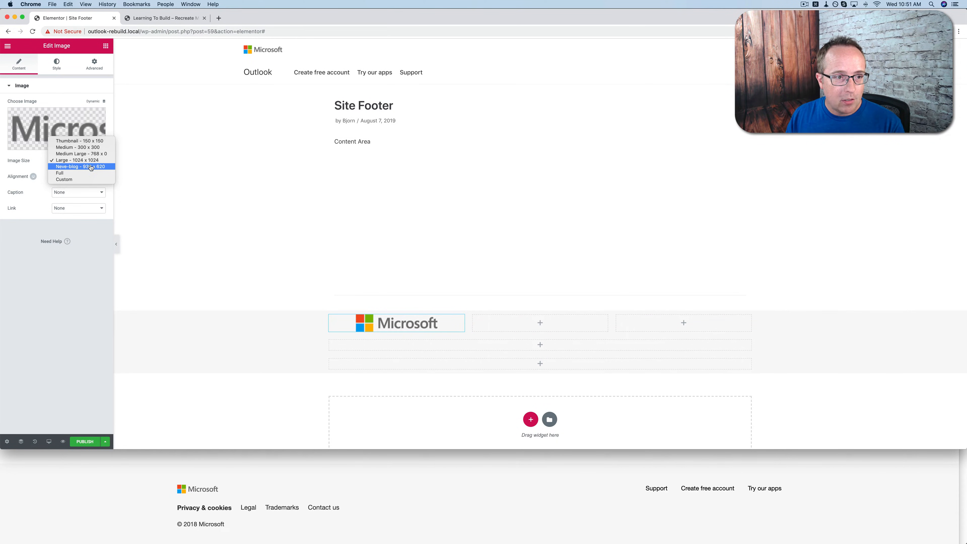
click(70, 154)
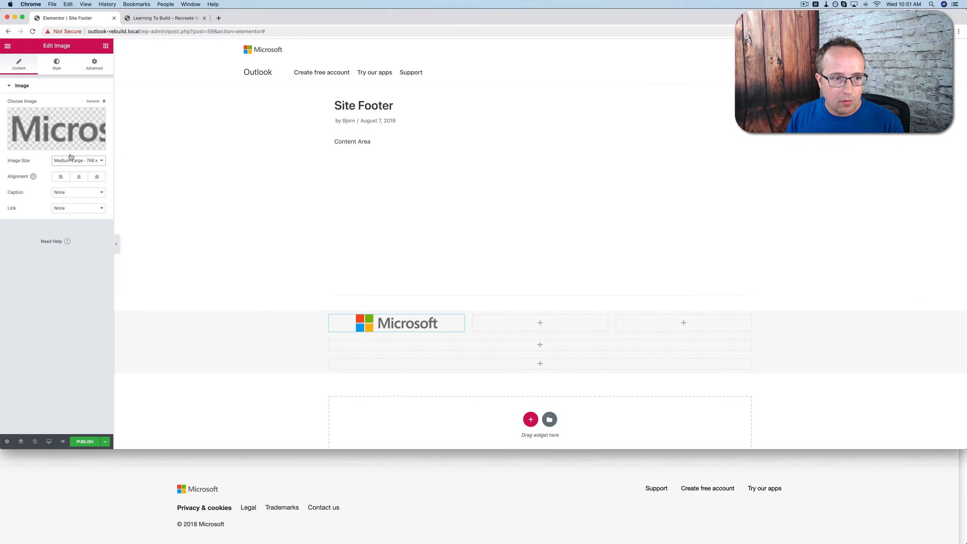
click(79, 161)
click(79, 155)
Set the footer logo to a custom image width of 200 and narrow the first column around it
click(79, 160)
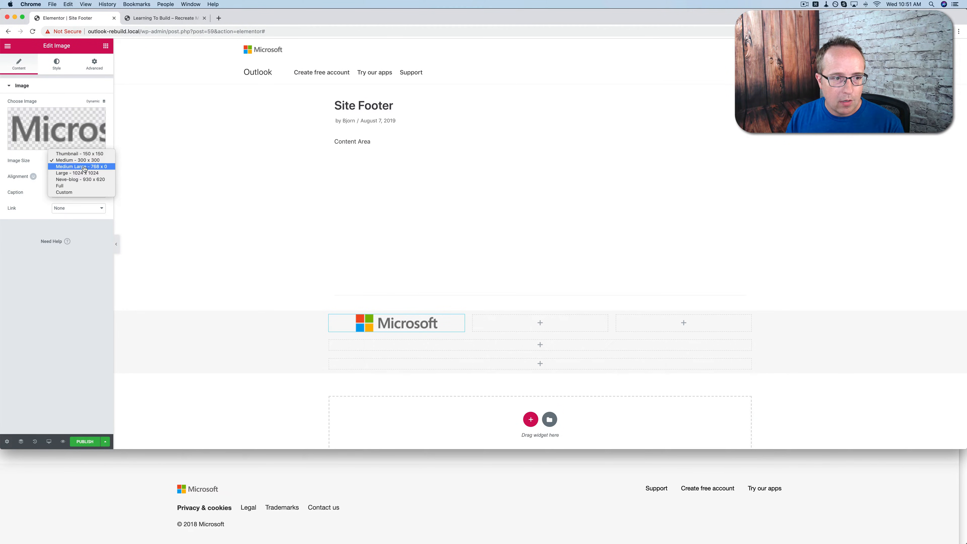
click(74, 195)
click(23, 198)
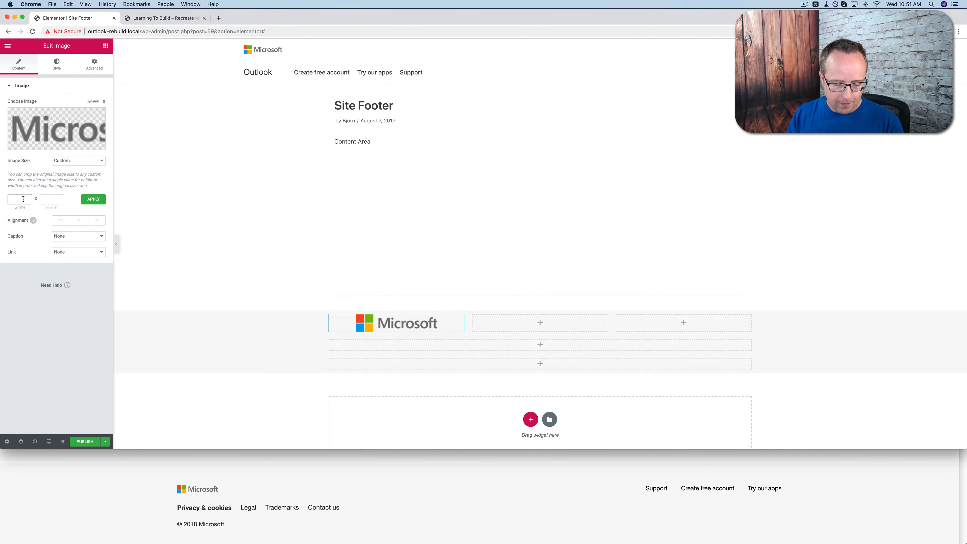
text(200)
click(92, 199)
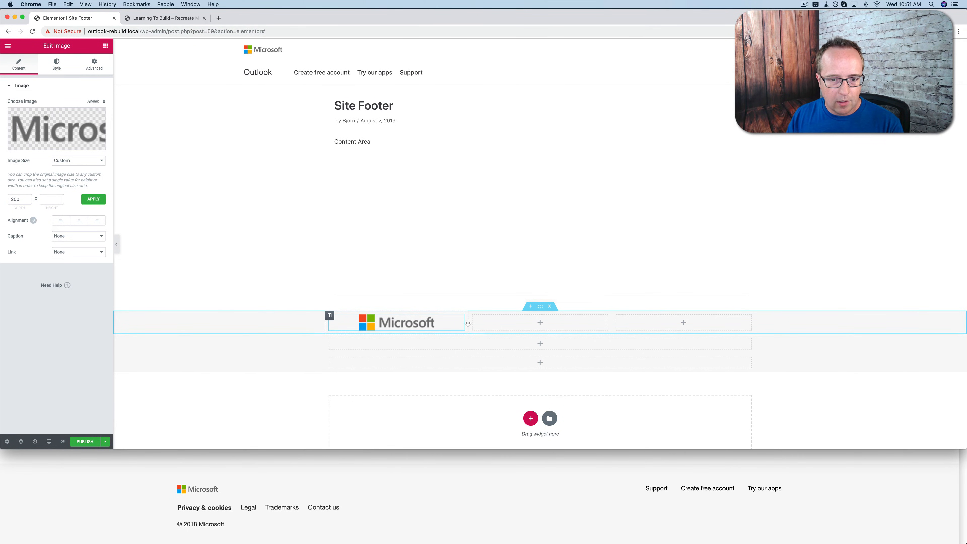
drag(466, 323, 378, 328)
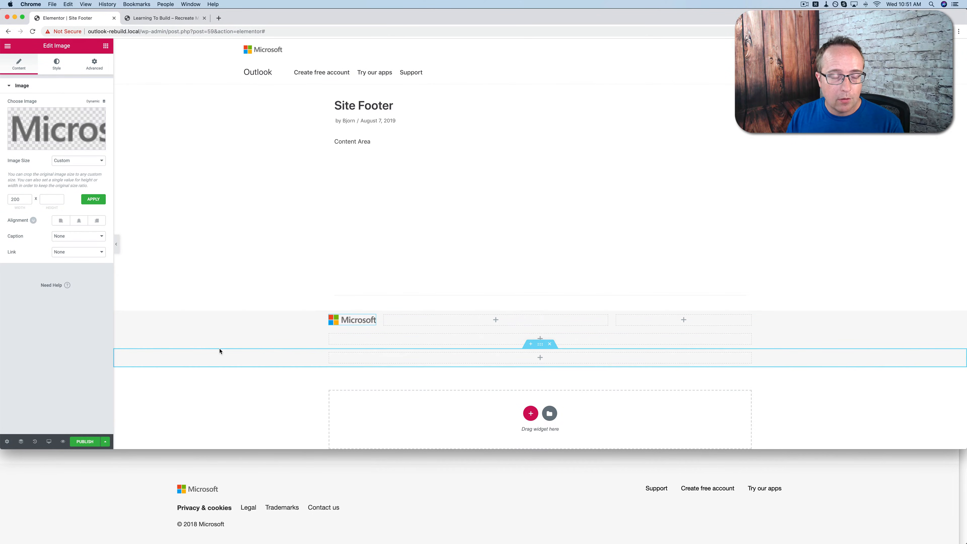
Set the boxed content width of the three-column footer section to 1600
click(539, 308)
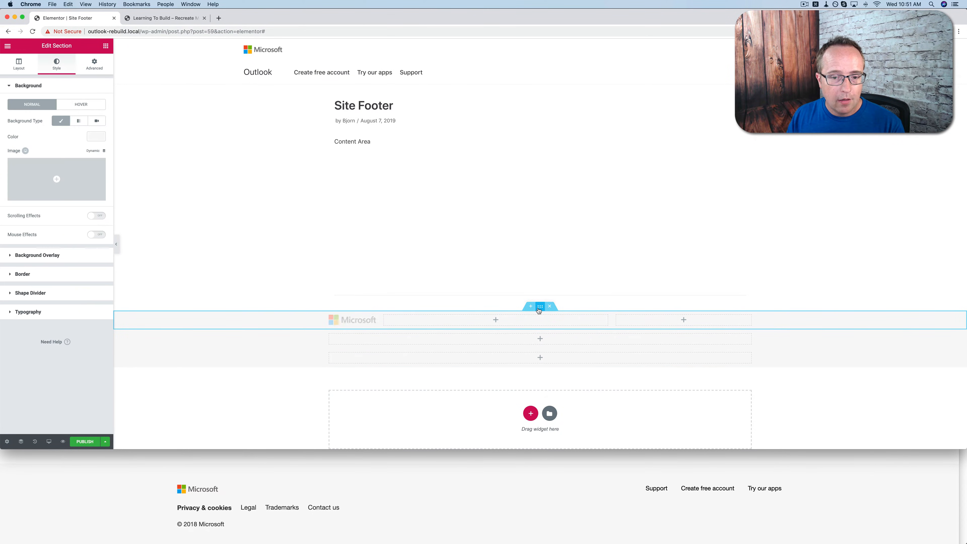
click(13, 72)
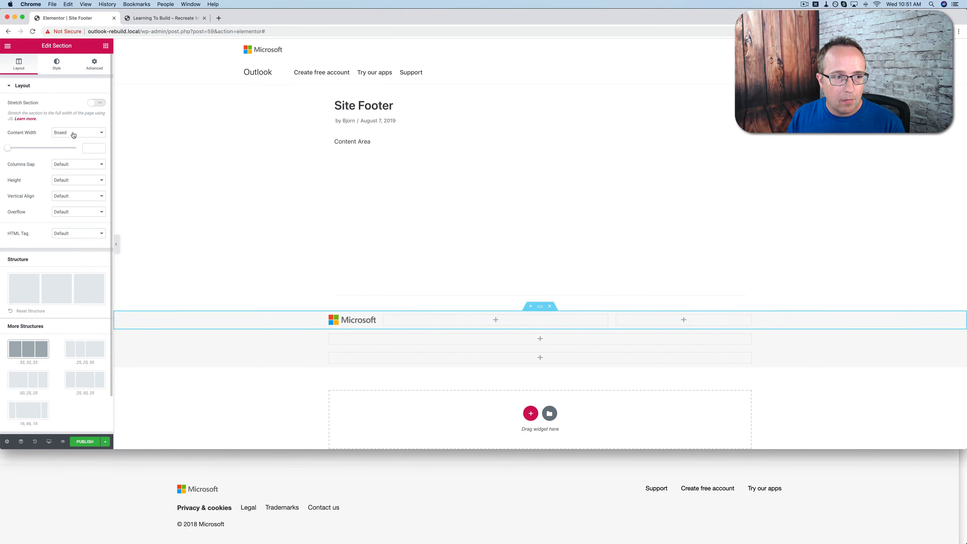
click(10, 151)
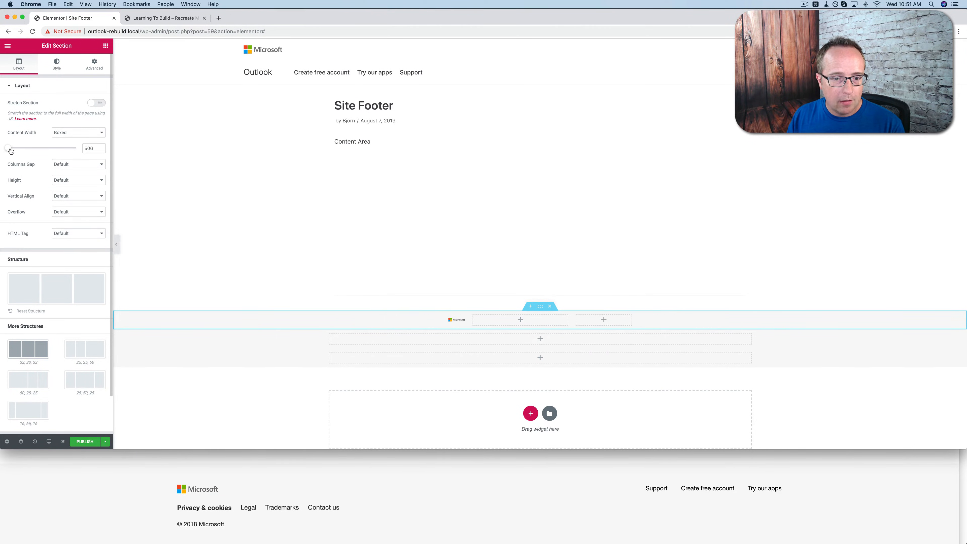
drag(11, 152, 80, 153)
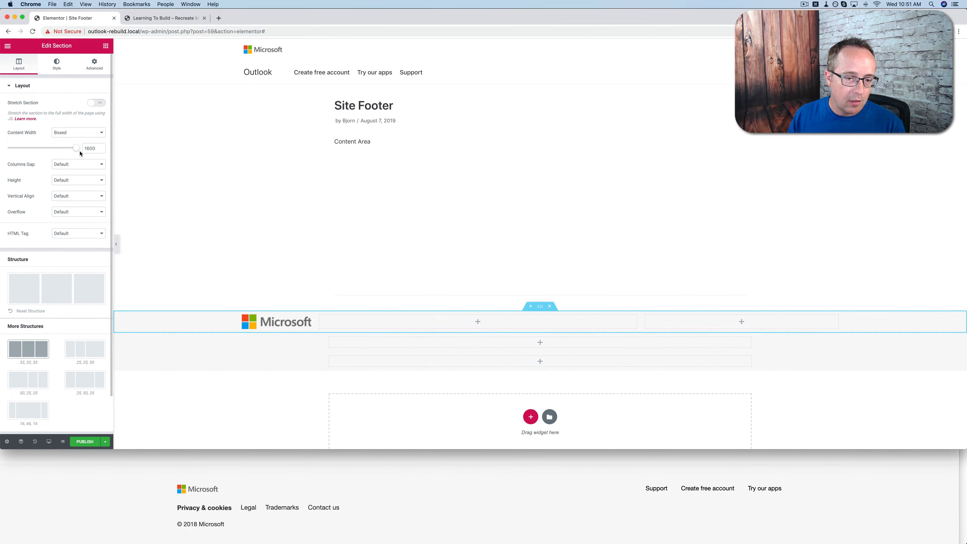
double_click(90, 148)
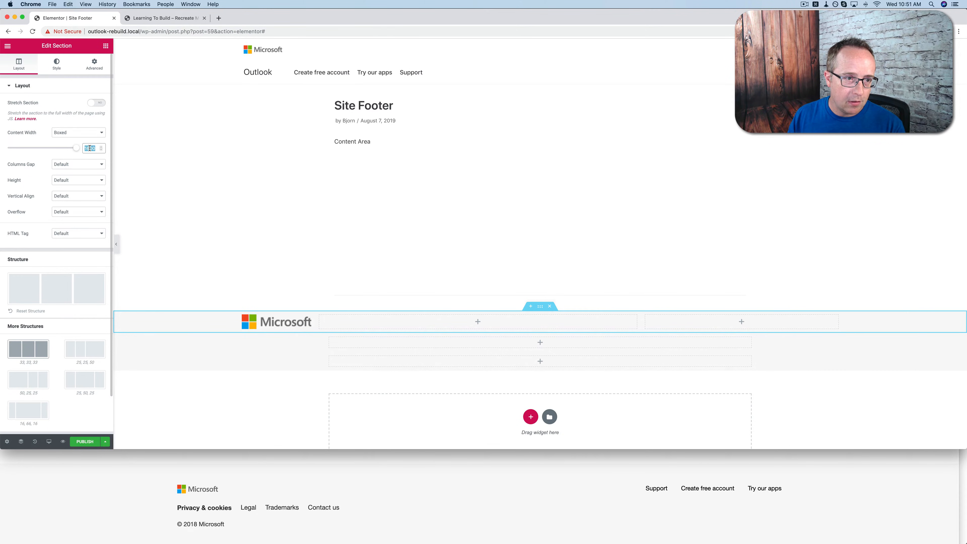
Narrow the logo column of the widened footer section to about 9.3%
drag(316, 322, 296, 324)
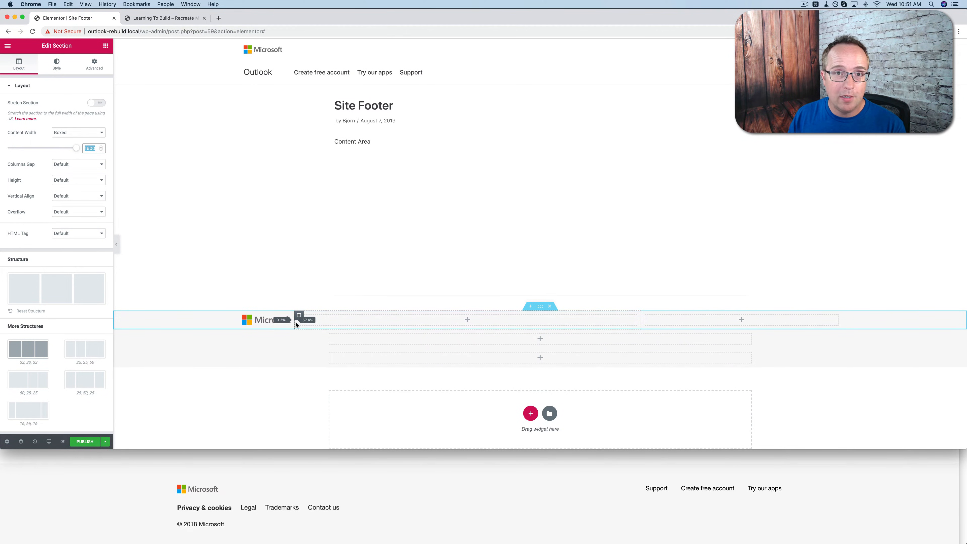
drag(296, 324, 296, 321)
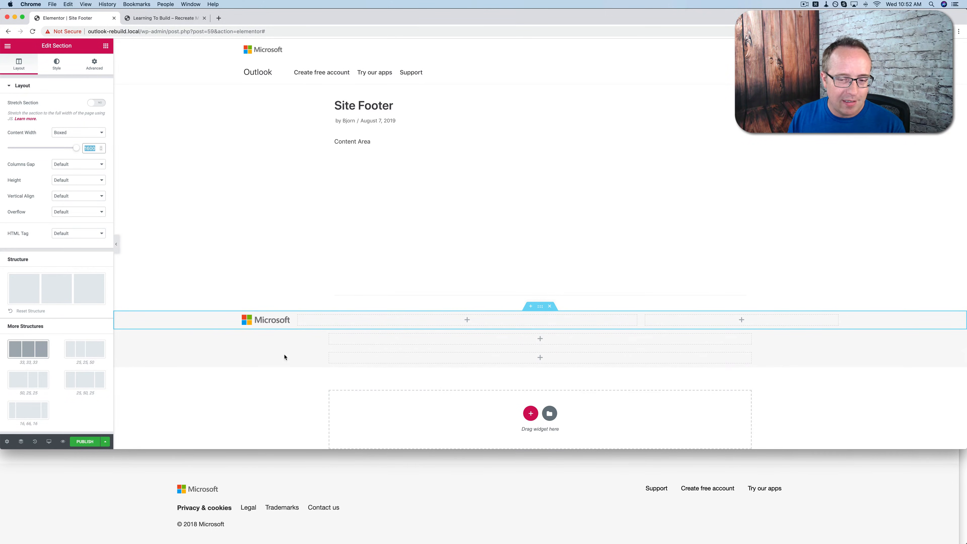
click(715, 325)
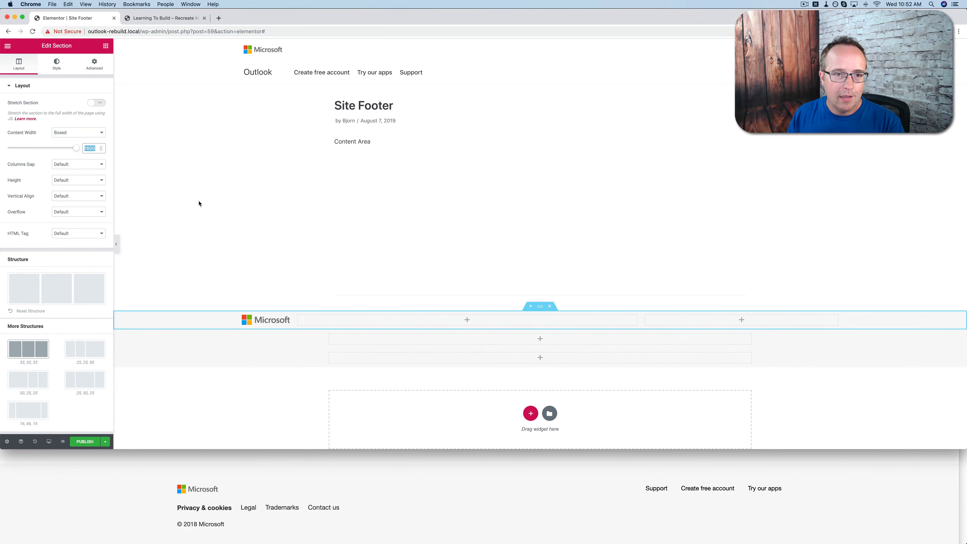
click(199, 203)
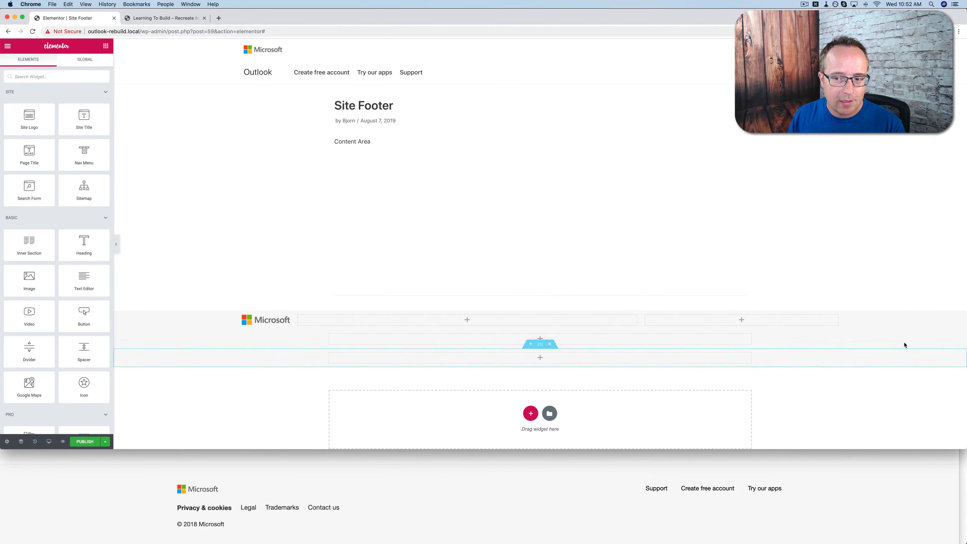
click(540, 307)
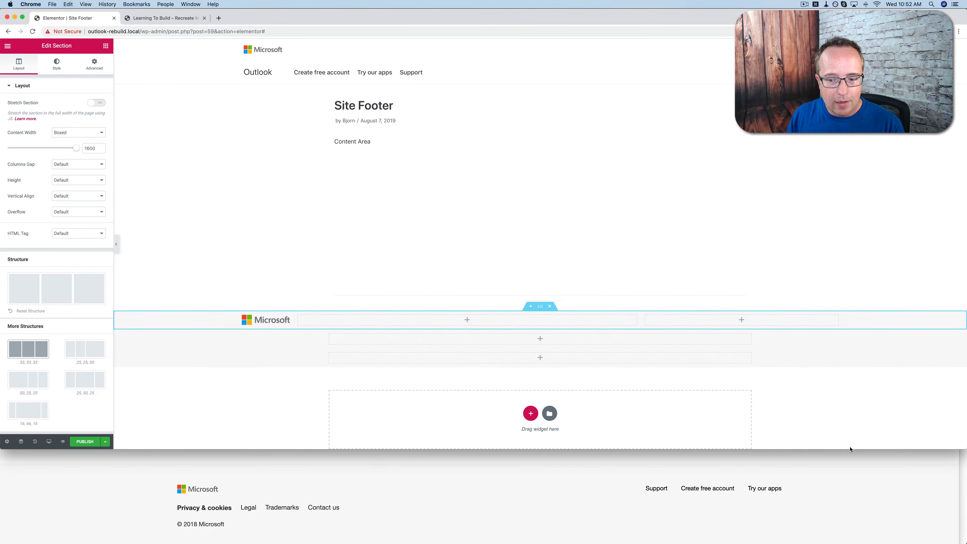
Check where the reference footer's Support link leads and return to the Outlook.com page and the Elementor editor
click(643, 490)
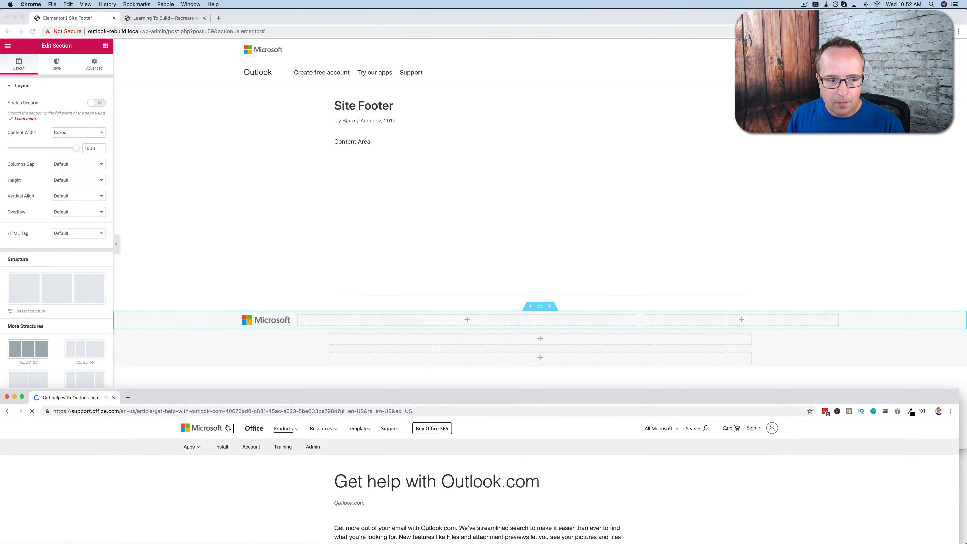
click(9, 411)
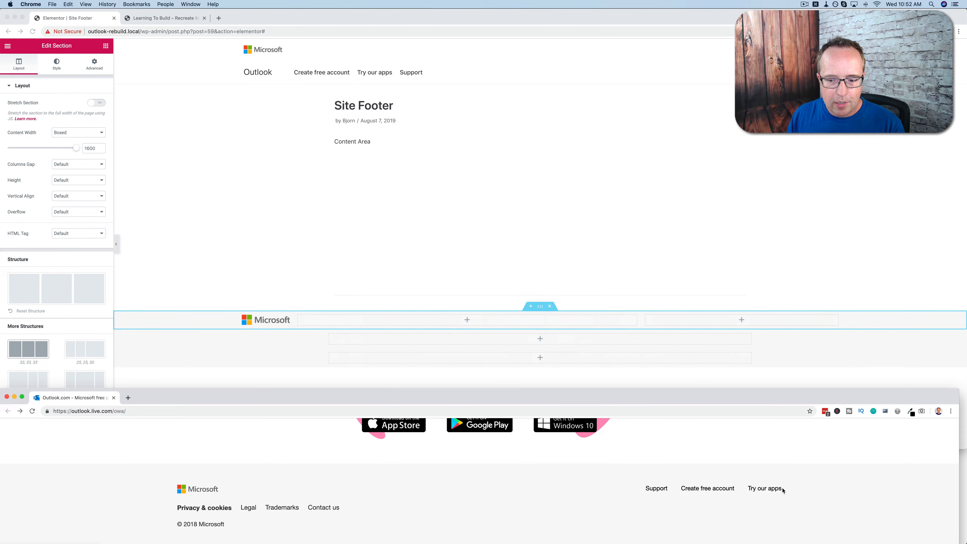
click(659, 302)
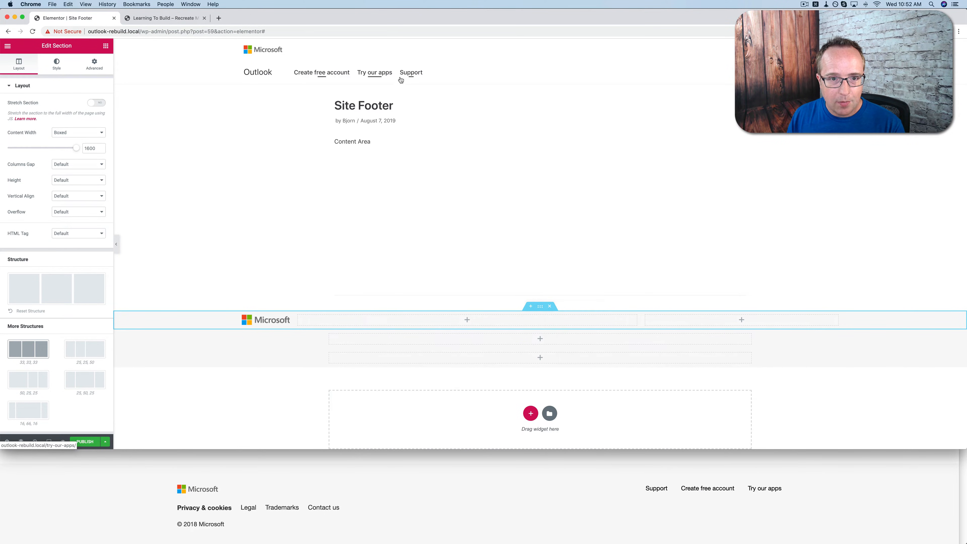
Add a Nav Menu widget to the third column of the footer's logo row
click(718, 319)
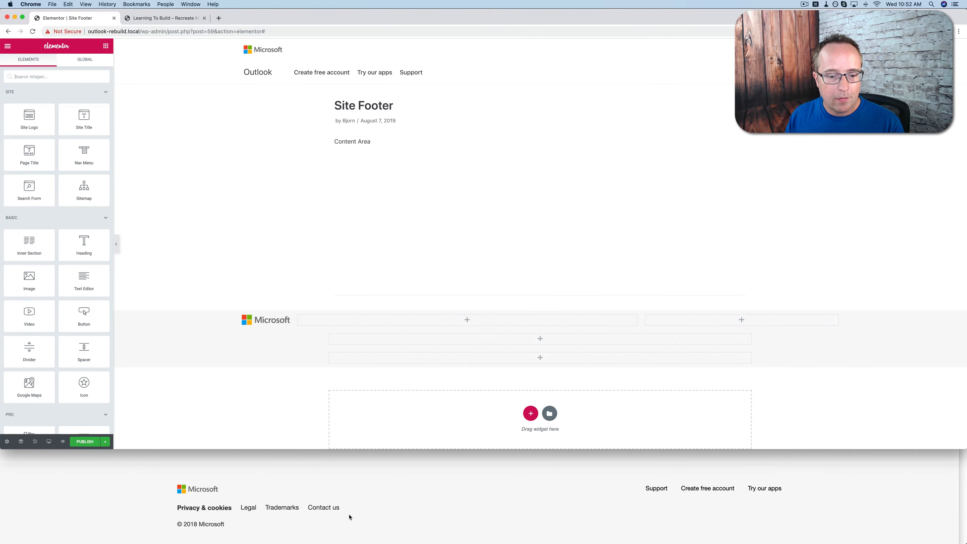
click(320, 508)
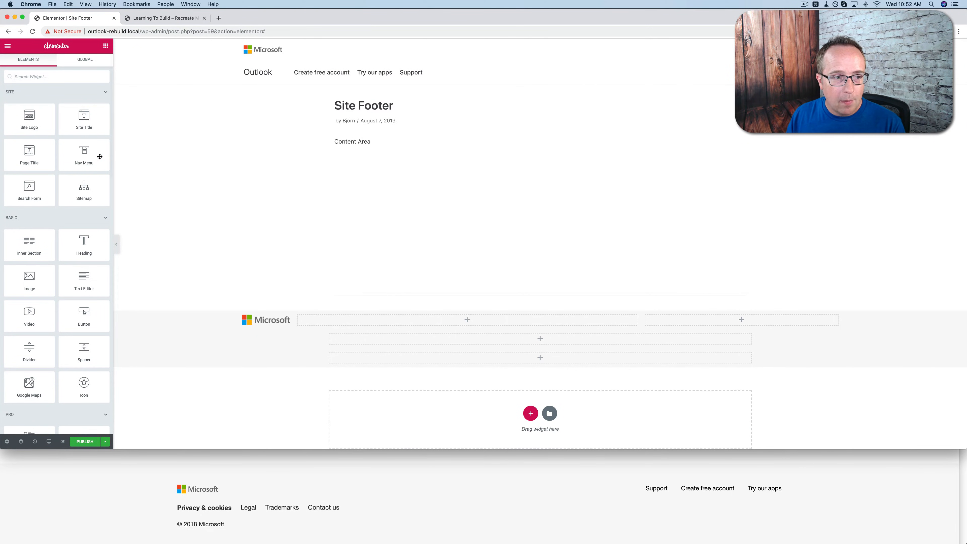
drag(99, 156, 681, 323)
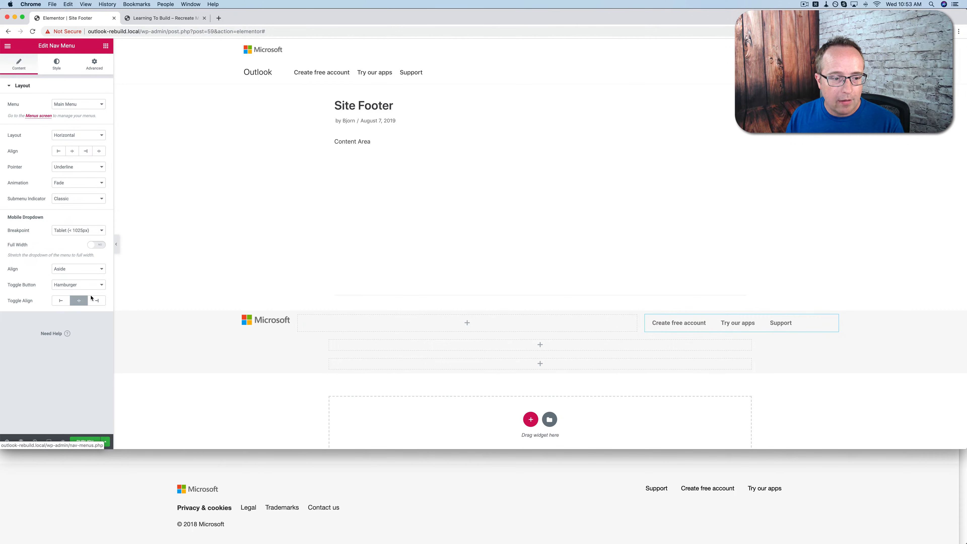
Publish the footer template with a display condition that includes the Entire Site
click(84, 442)
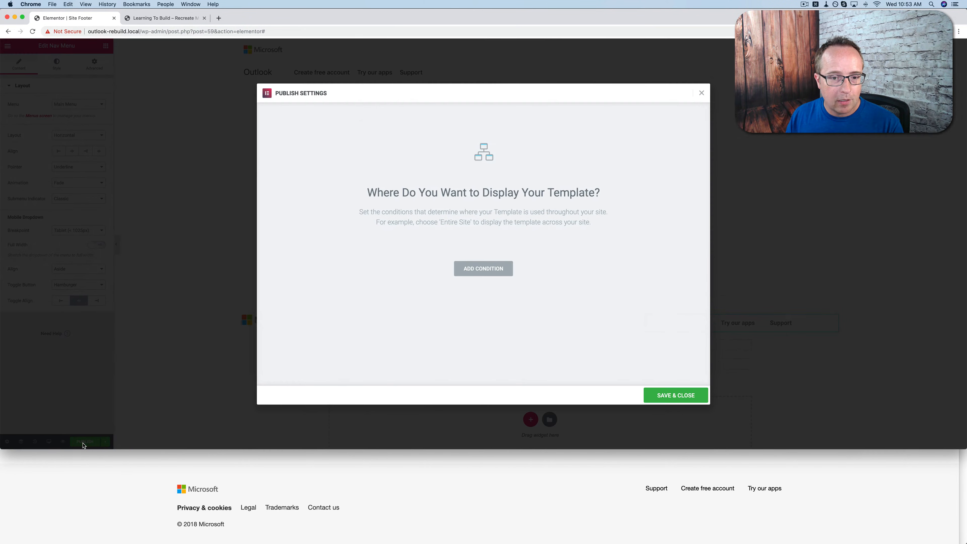
click(487, 272)
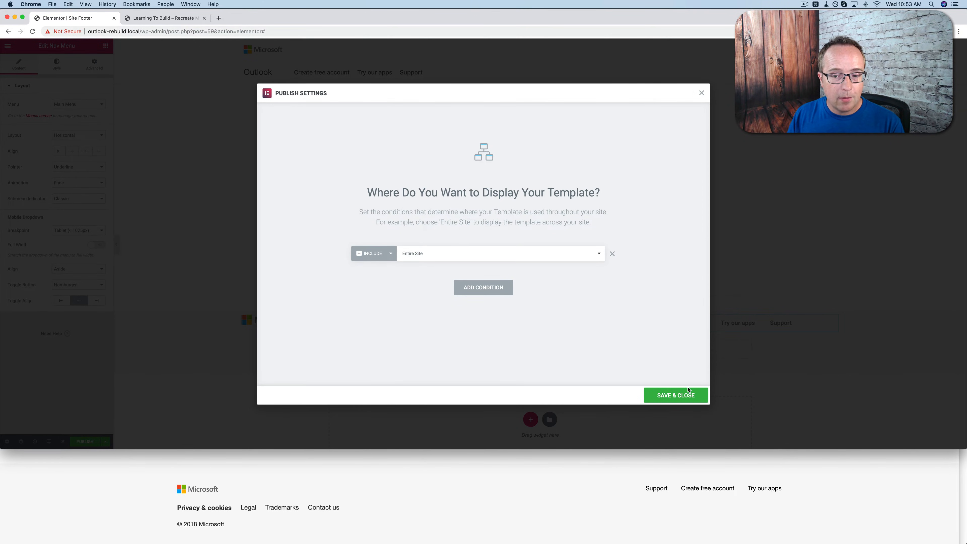
click(665, 399)
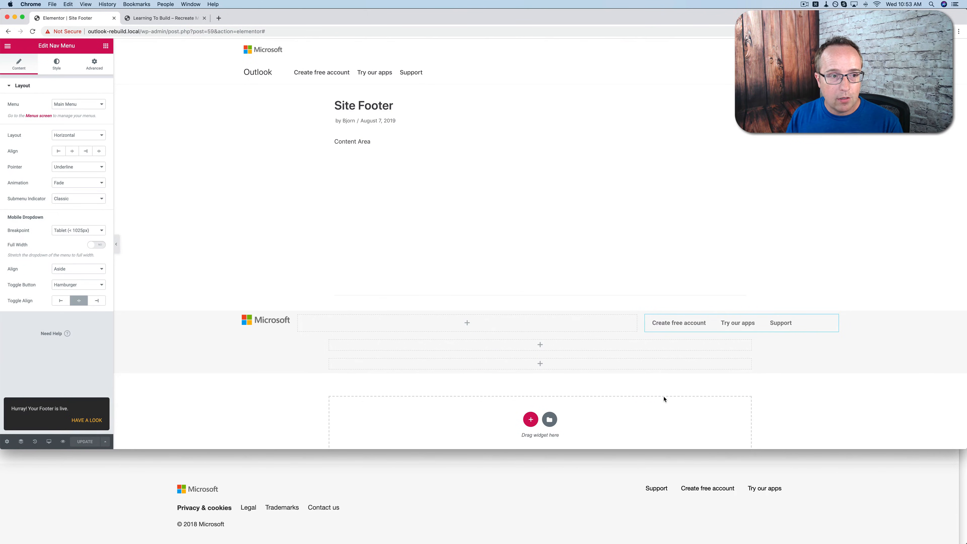
Open the WordPress Menus screen from the Nav Menu settings and create a new menu named Footer 1
click(38, 116)
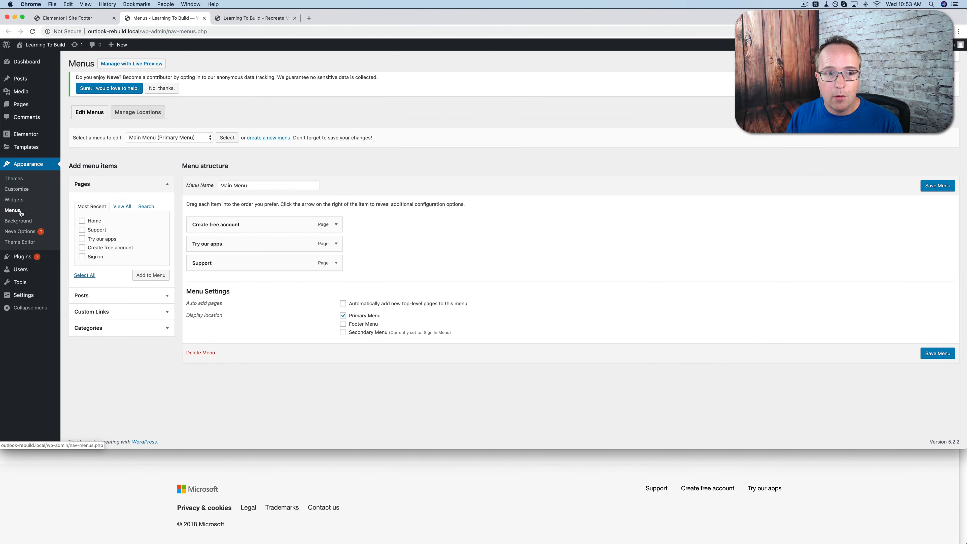
click(272, 138)
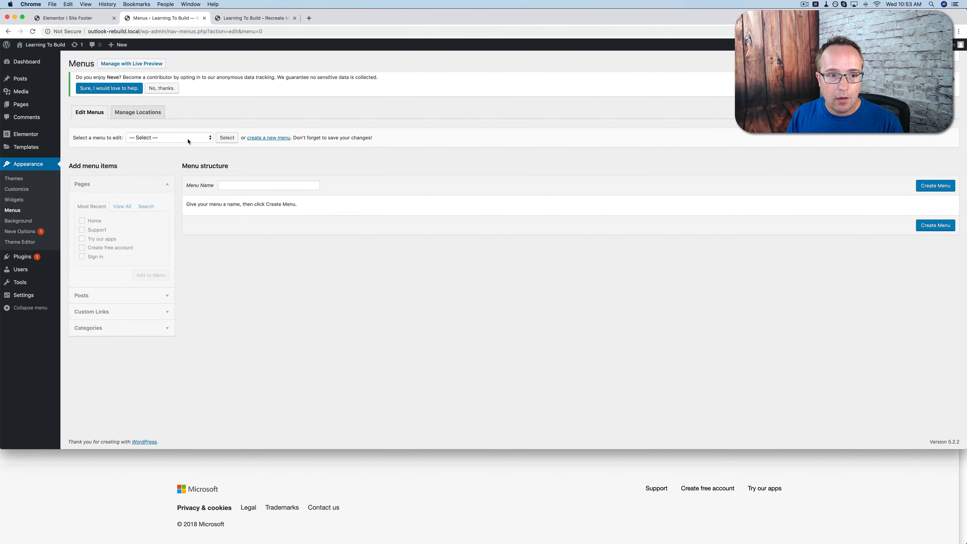
click(244, 185)
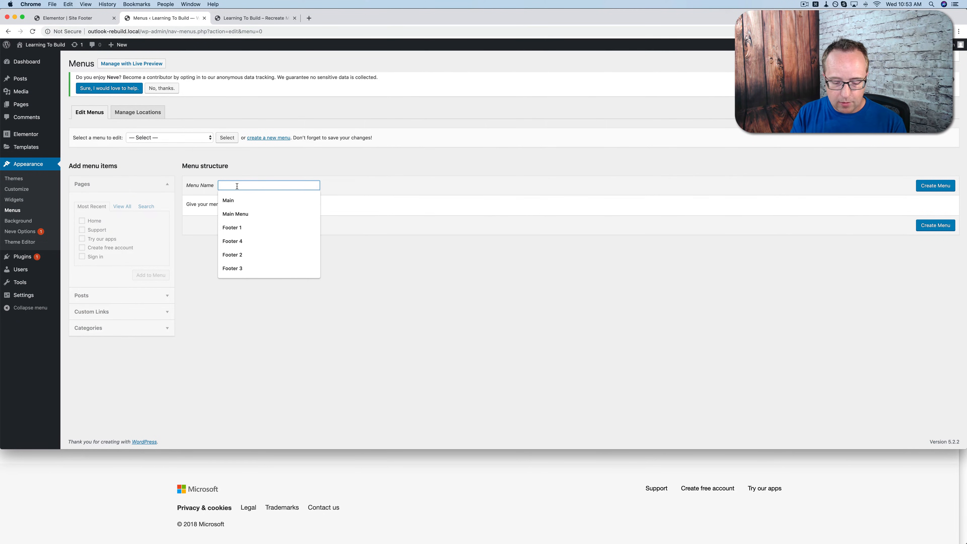
text(Footer 1)
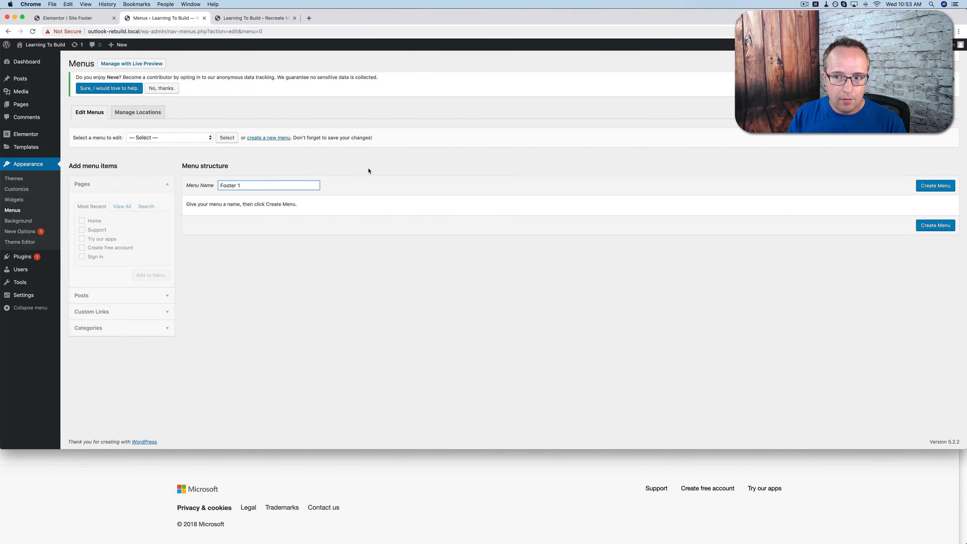
click(937, 186)
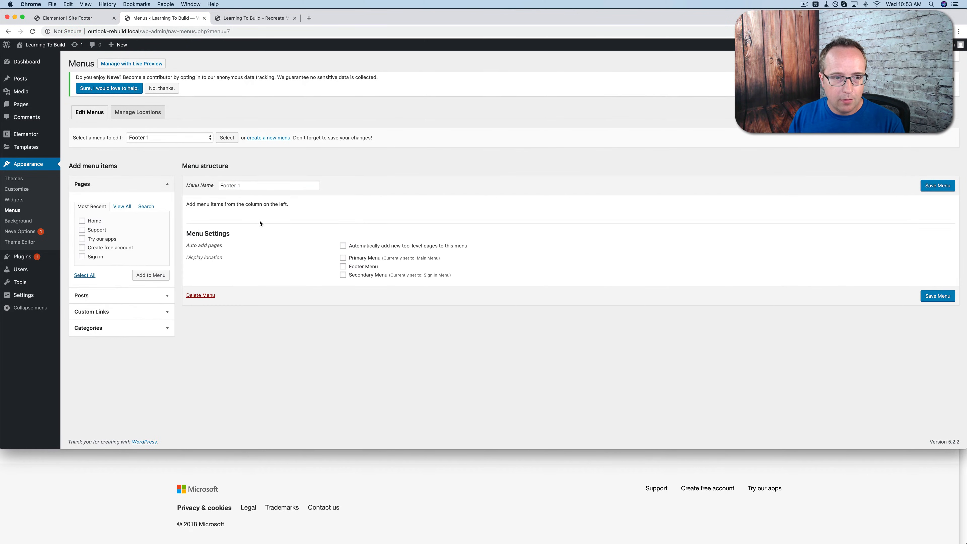
Add a custom link with URL # and link text Support to the Footer 1 menu
click(89, 313)
triple_click(134, 244)
text(#)
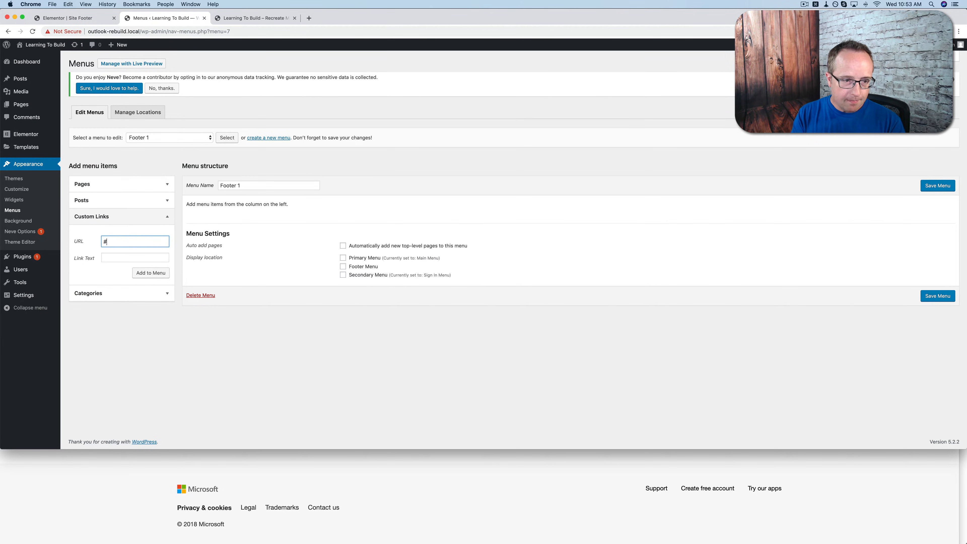
key(Tab)
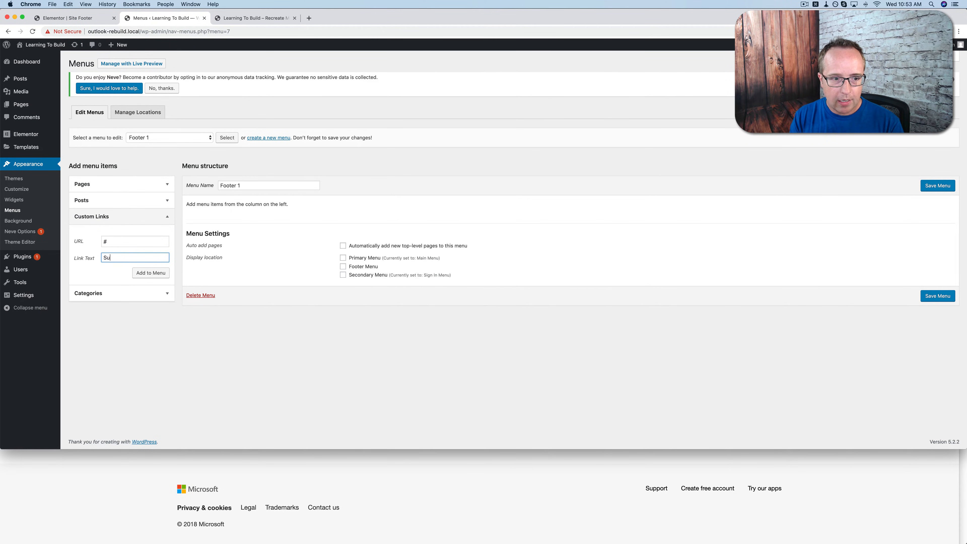
click(147, 271)
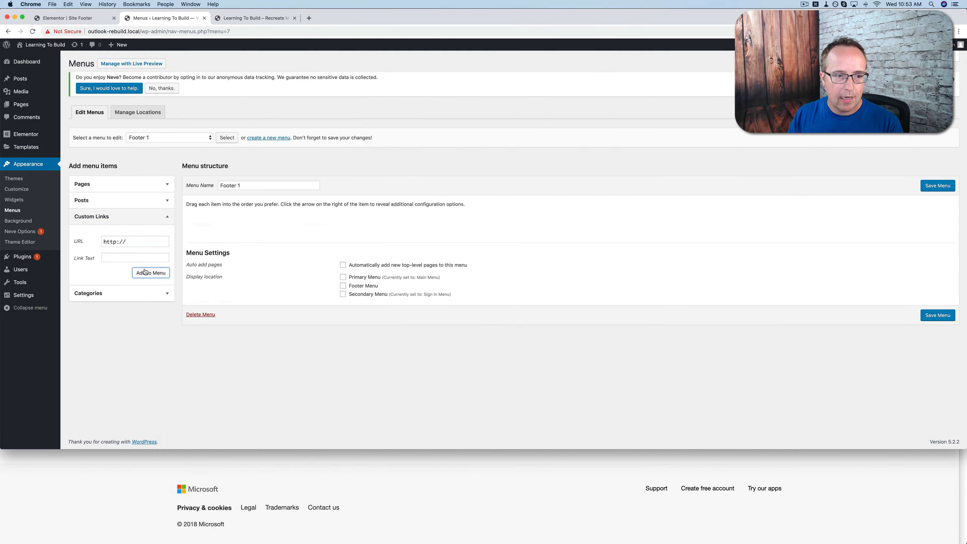
Add a custom link with URL # and link text Create free account to the Footer 1 menu
triple_click(122, 243)
text(#)
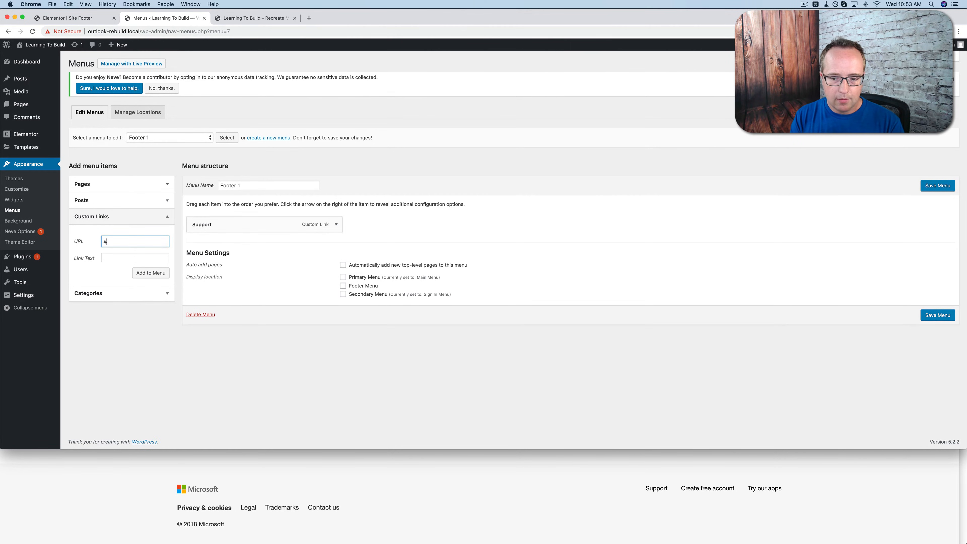
key(Tab)
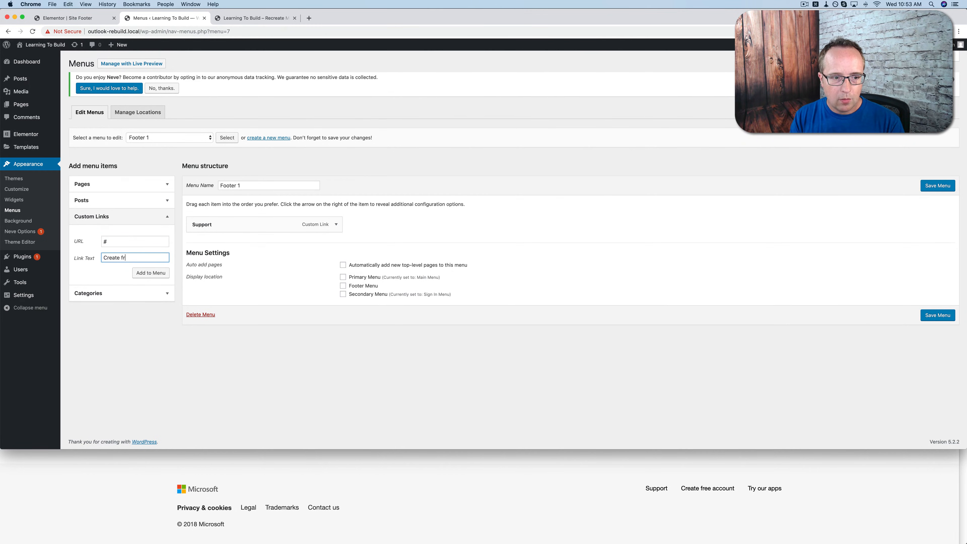
text(Create free account)
click(124, 273)
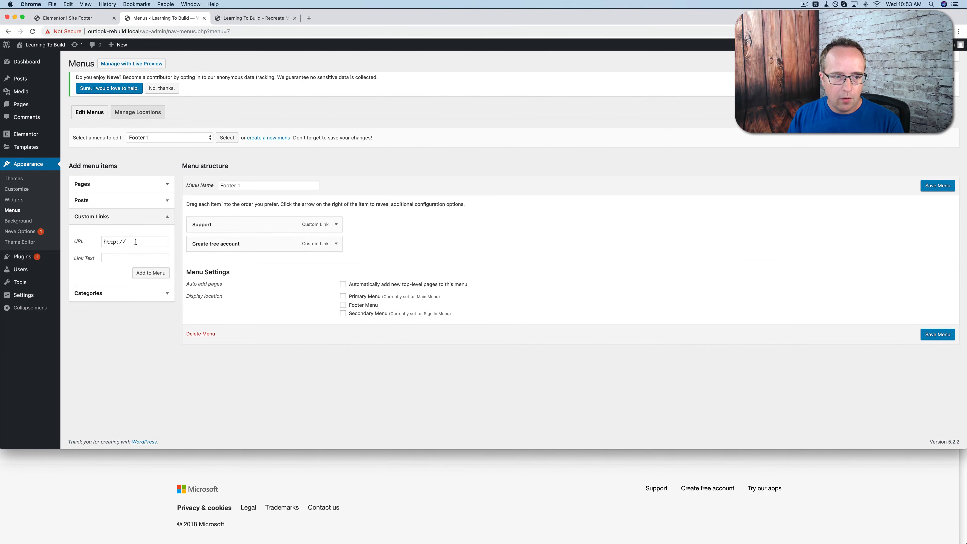
Add a custom link with URL # and link text Try our apps to the Footer 1 menu and save the menu
triple_click(122, 243)
text(#)
key(Tab)
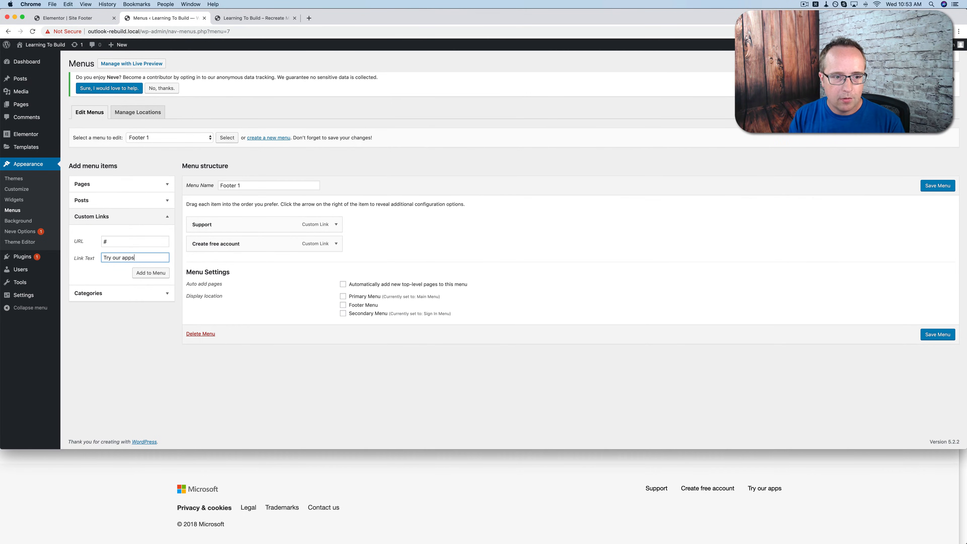
click(151, 269)
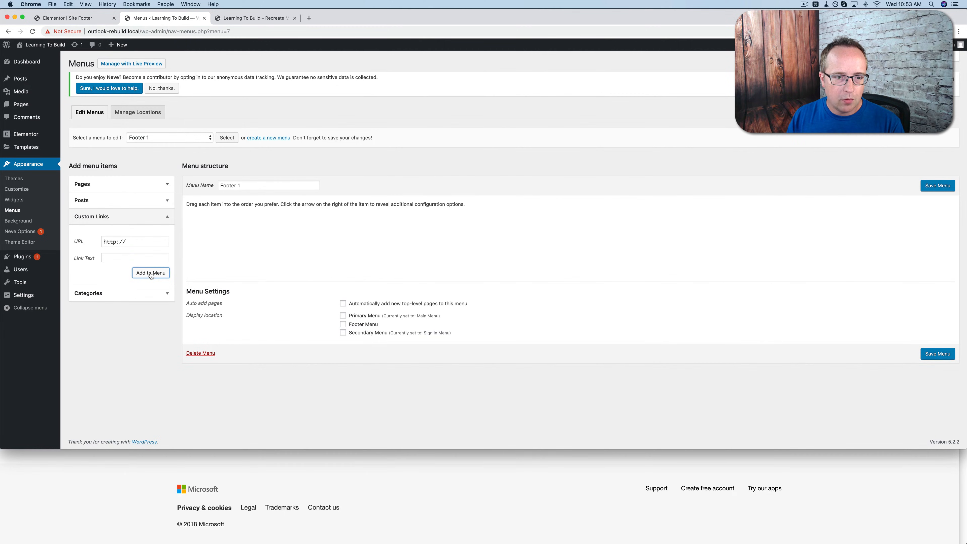
click(928, 185)
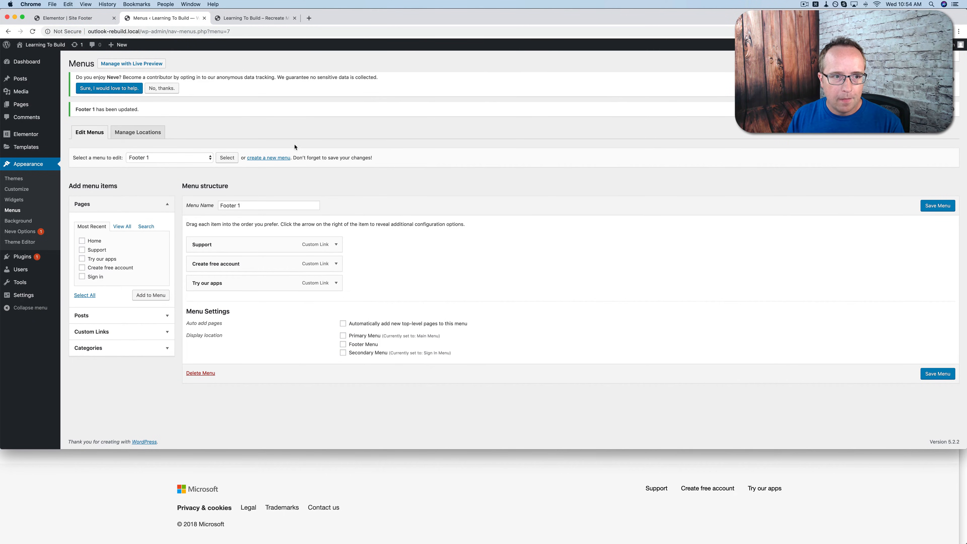
Create a new WordPress menu named Footer Legal
click(256, 158)
click(241, 186)
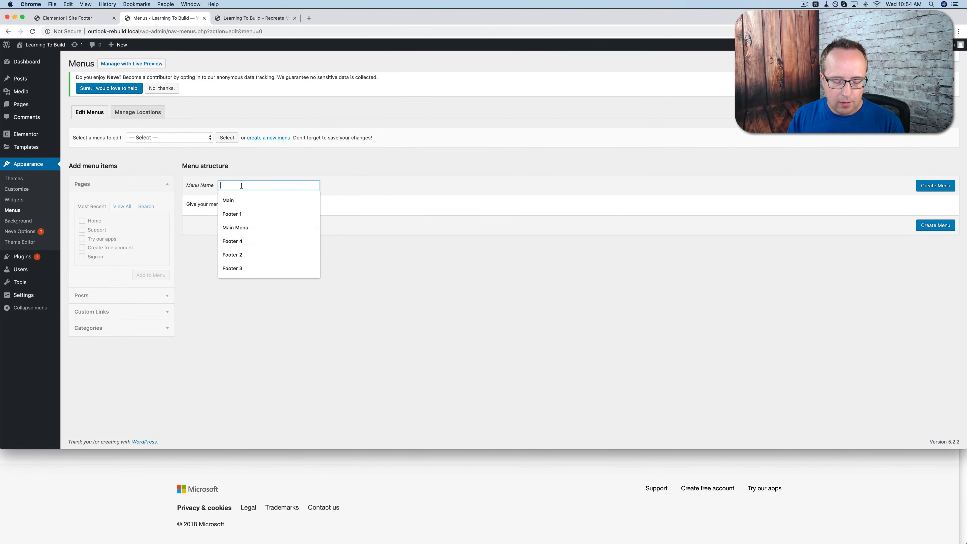
text(Footer L)
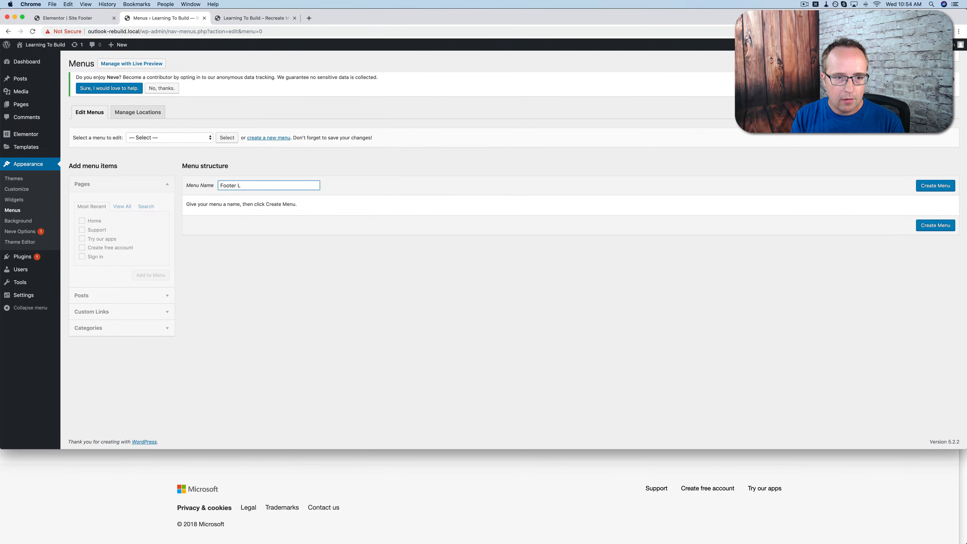
text(Egaegal)
key(Return)
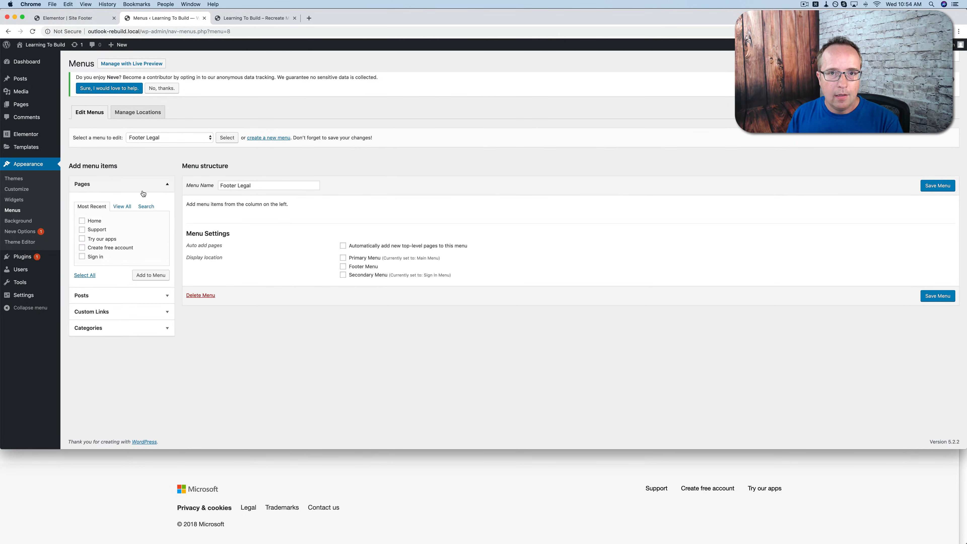
Add a custom link with URL # and link text Privacy & cookies to the Footer Legal menu
click(134, 309)
click(133, 242)
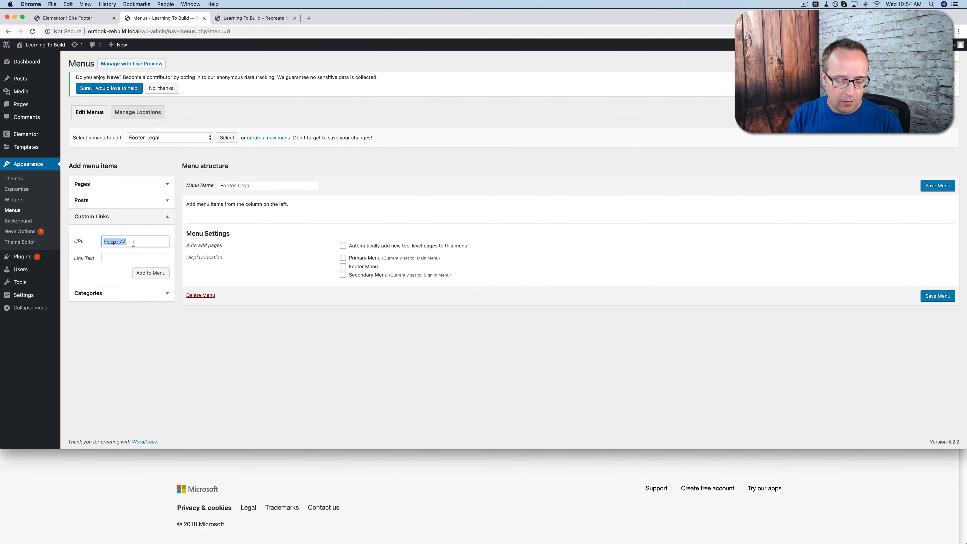
text(#)
key(Tab)
text(Privacy & cookies)
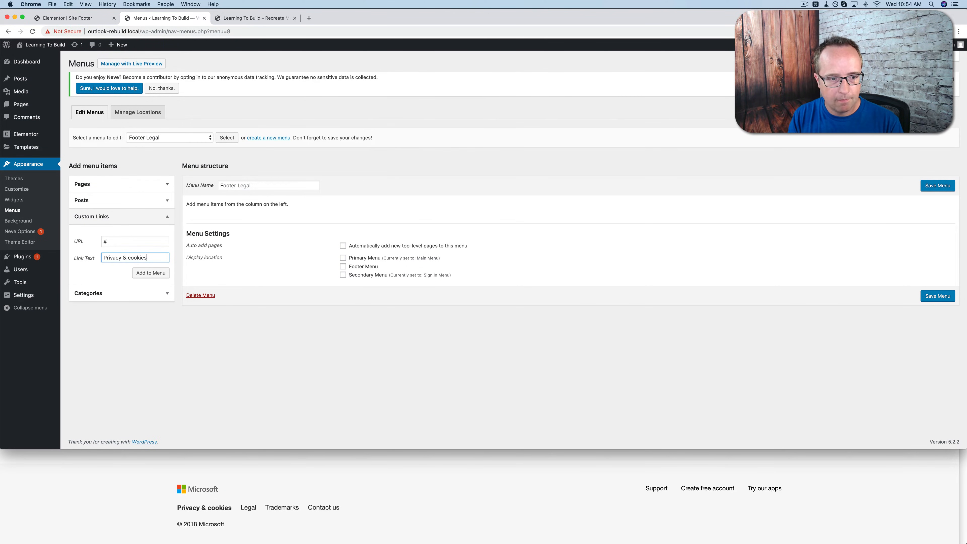
key(Return)
Add custom links with the link texts Legal and Trademarks to the Footer Legal menu
key(Tab)
text(Legal)
key(Return)
key(Tab)
text(Trademarks)
key(Return)
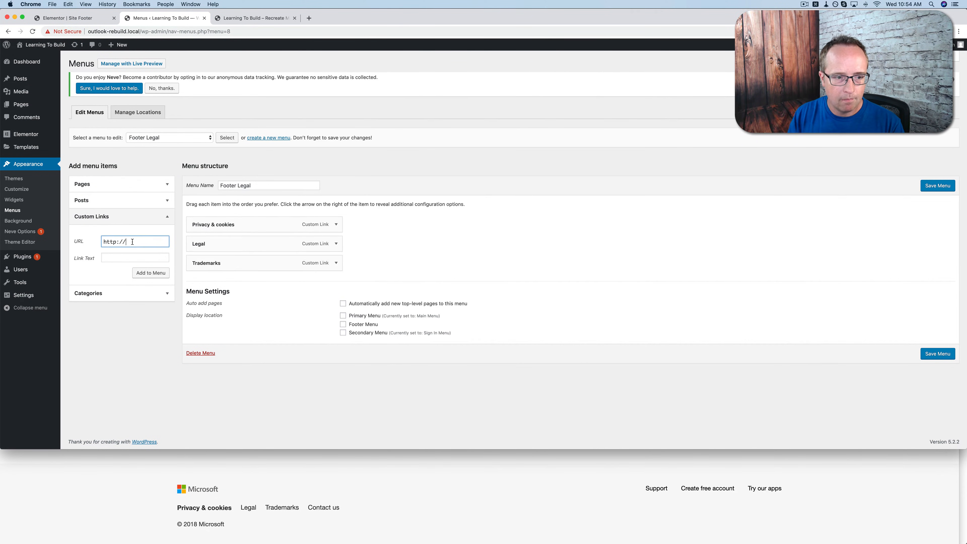
Add a custom link with the link text Contact us to the Footer Legal menu and save the menu
key(Tab)
text(Contact us)
key(Return)
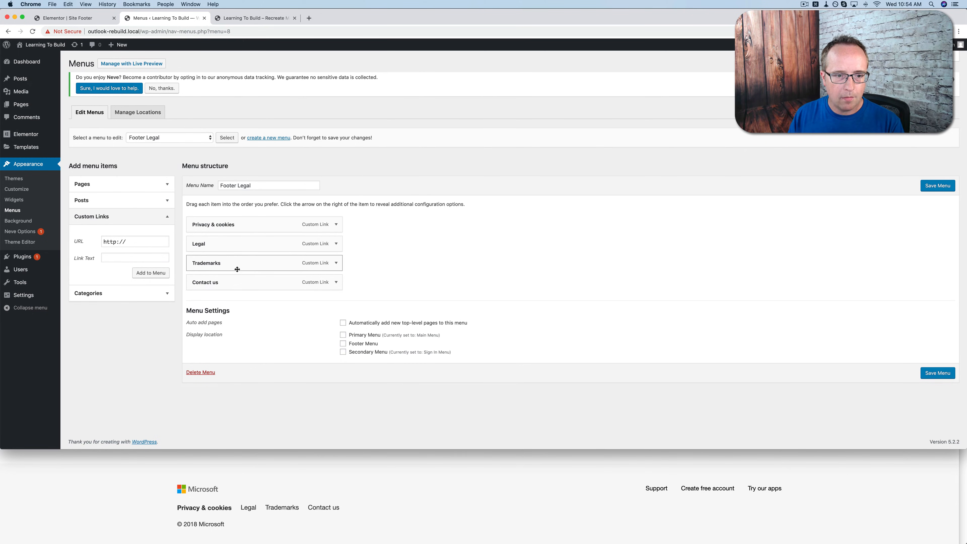
click(938, 186)
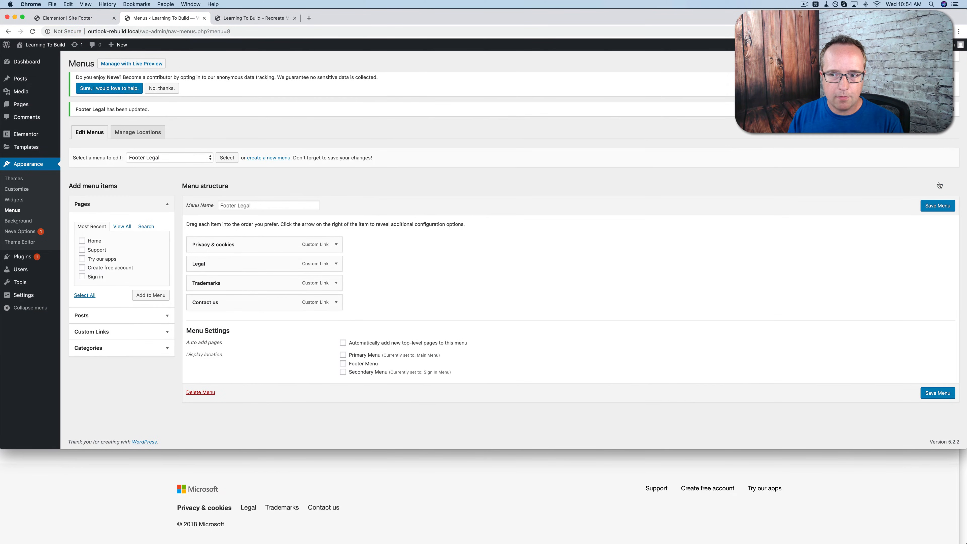
Close the WordPress Menus screen and reload the Elementor footer editor to refresh the Nav Menu's available menus
click(204, 18)
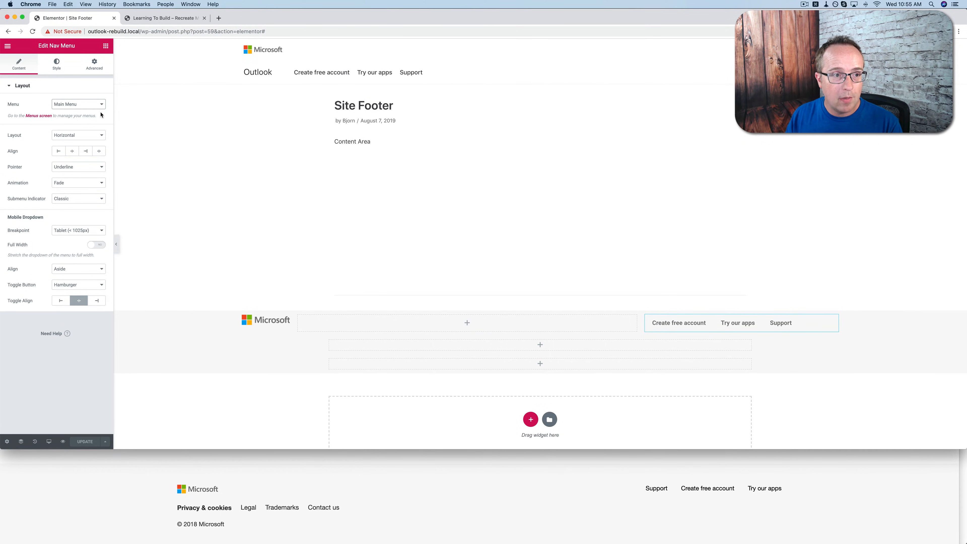
click(60, 106)
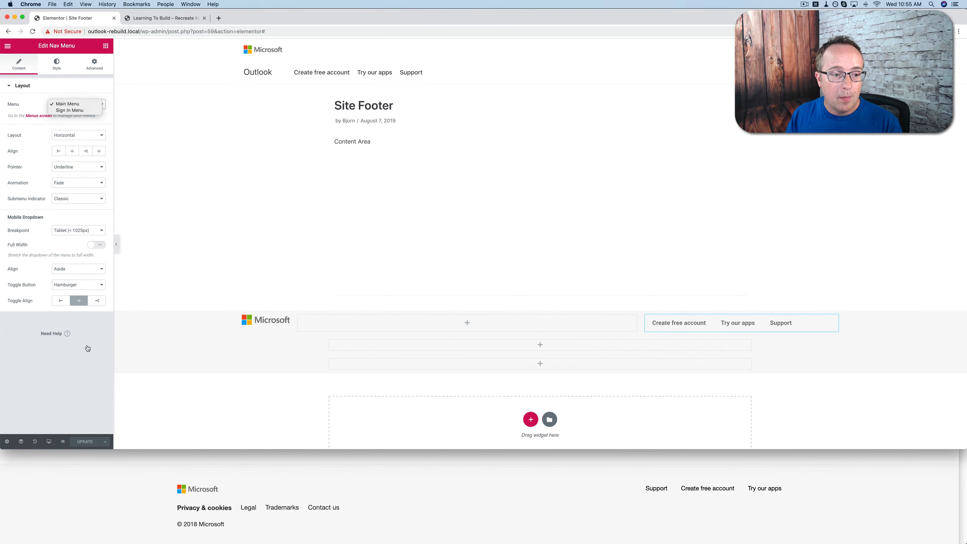
click(88, 376)
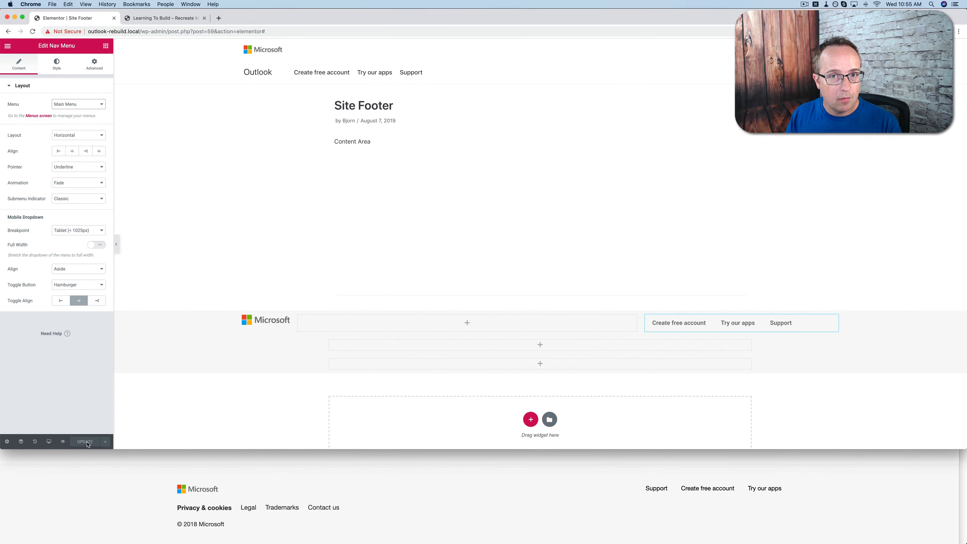
click(33, 32)
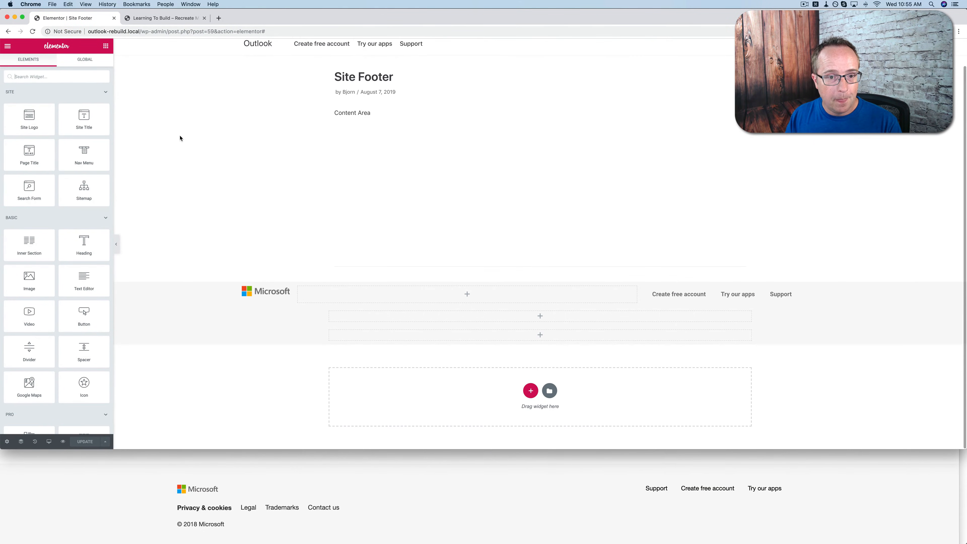
Assign the Footer 1 menu to the Nav Menu widget in the logo row and set its pointer to None
click(834, 289)
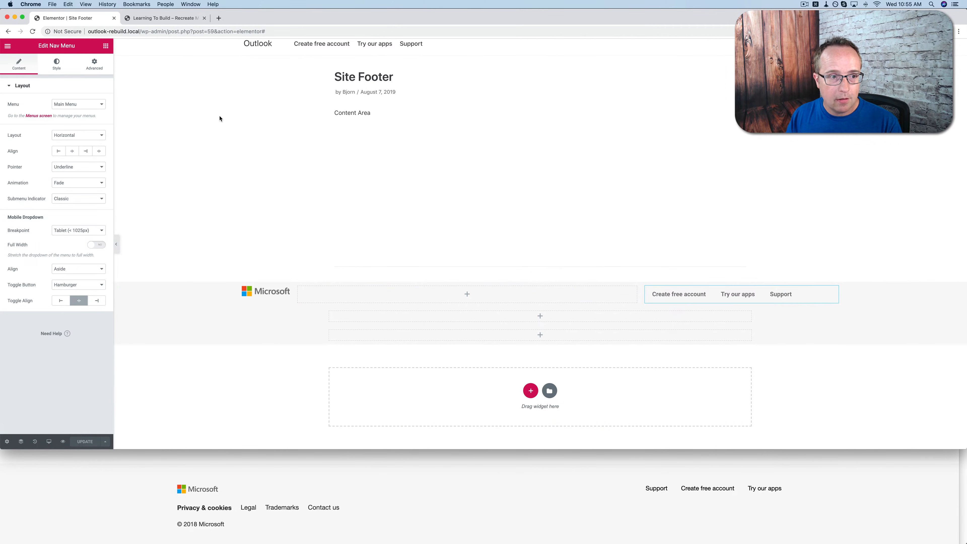
click(88, 107)
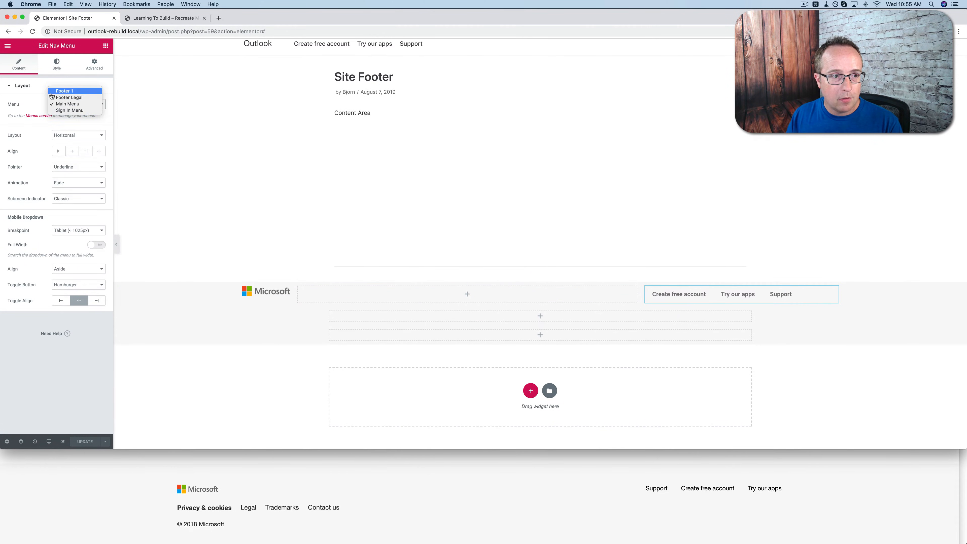
click(70, 92)
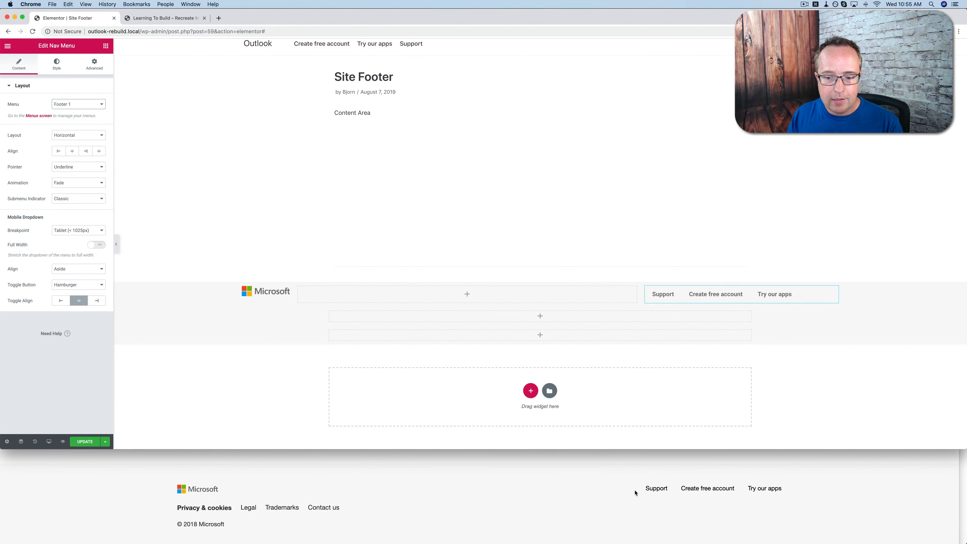
click(72, 168)
click(62, 161)
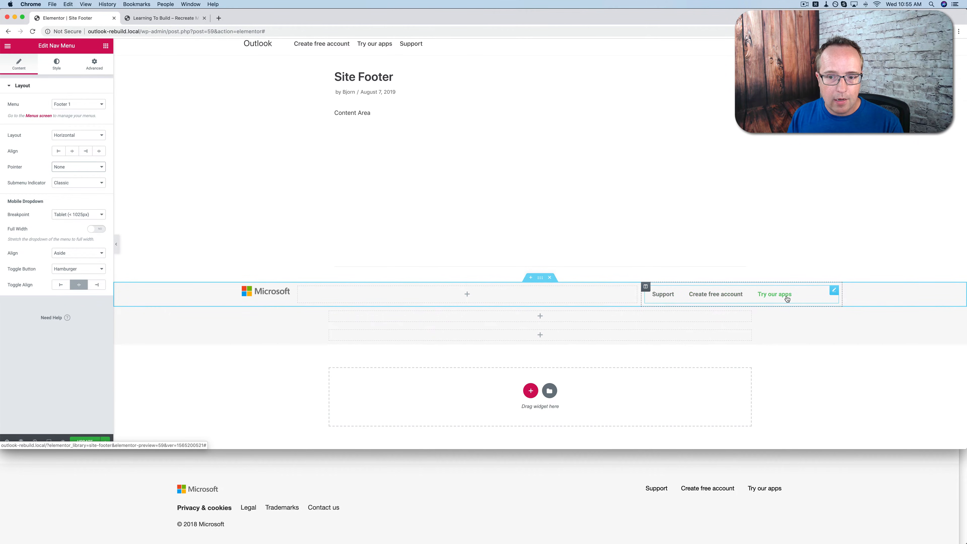
Set the font family of the Footer 1 navigation links to Raleway
click(57, 67)
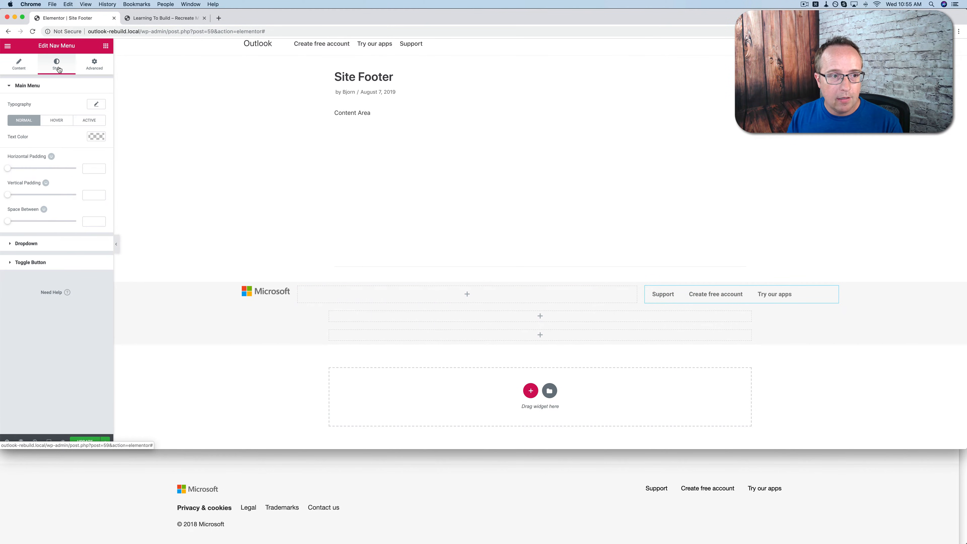
click(96, 104)
click(68, 126)
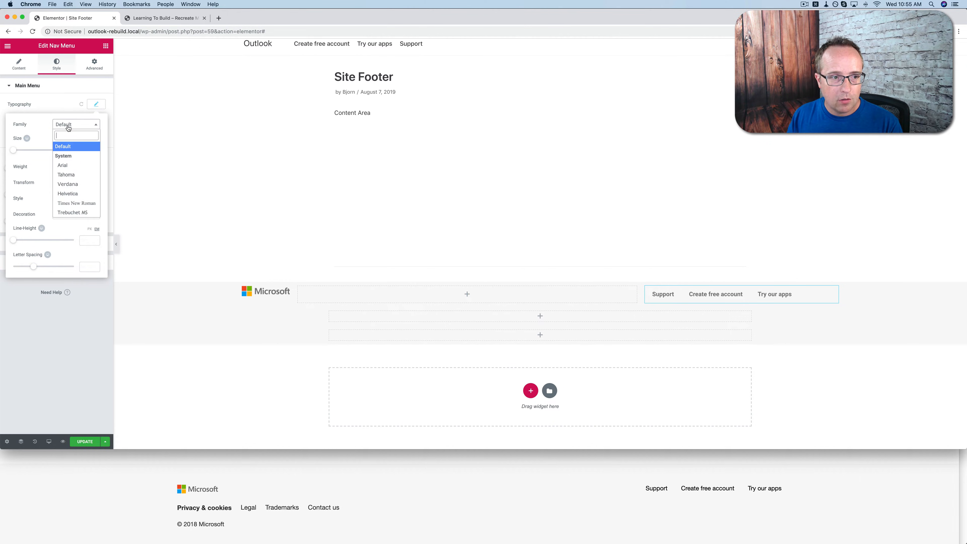
text(Rale)
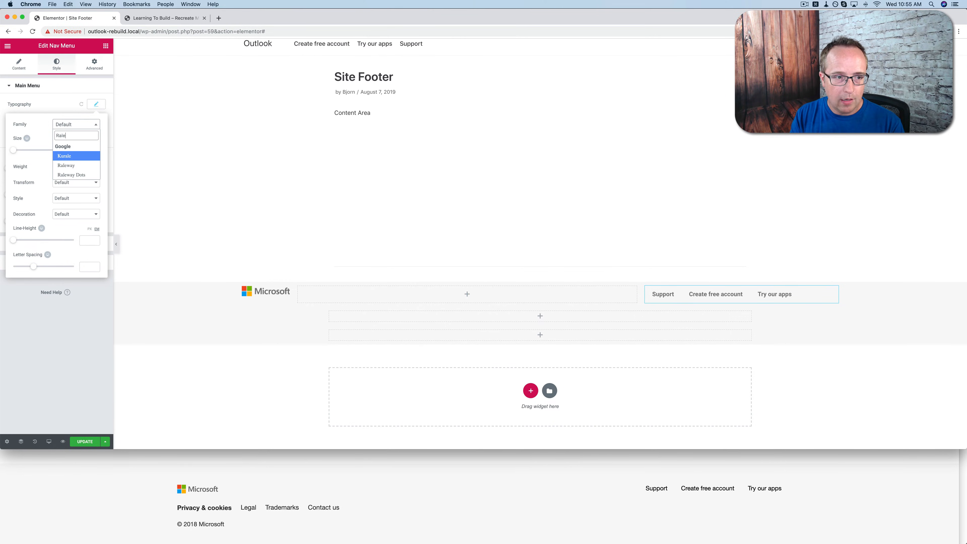
click(63, 165)
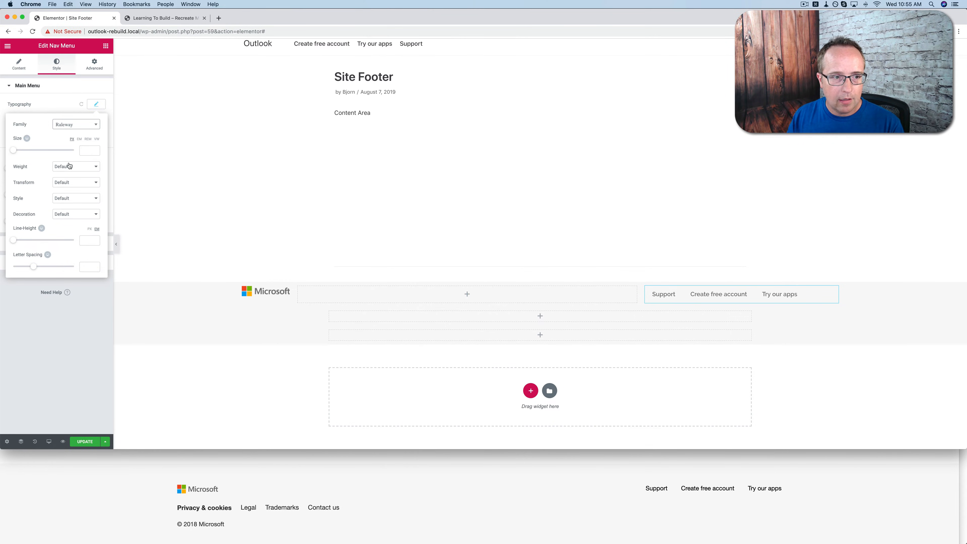
click(97, 111)
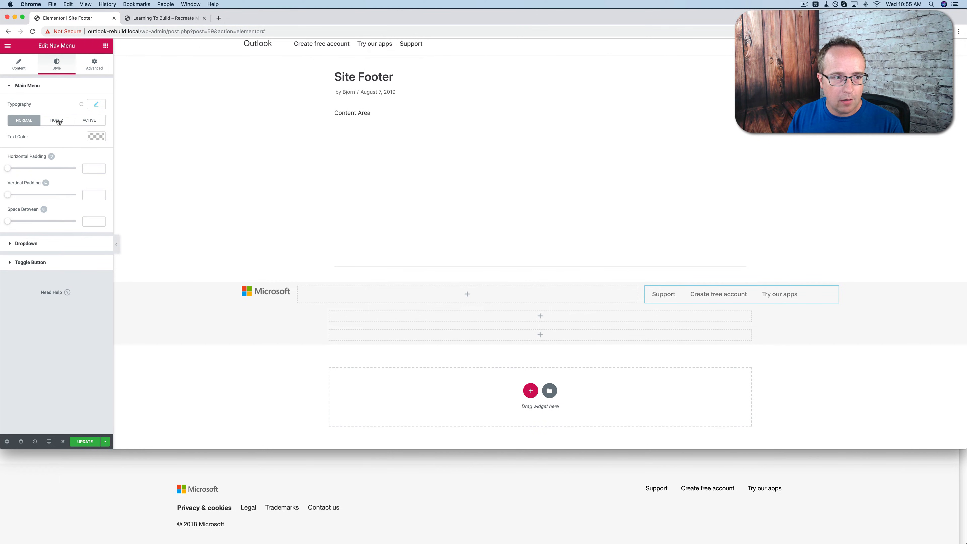
Set the Footer 1 links' normal text color to #222222 and align the menu to the right of its column
click(96, 137)
click(33, 137)
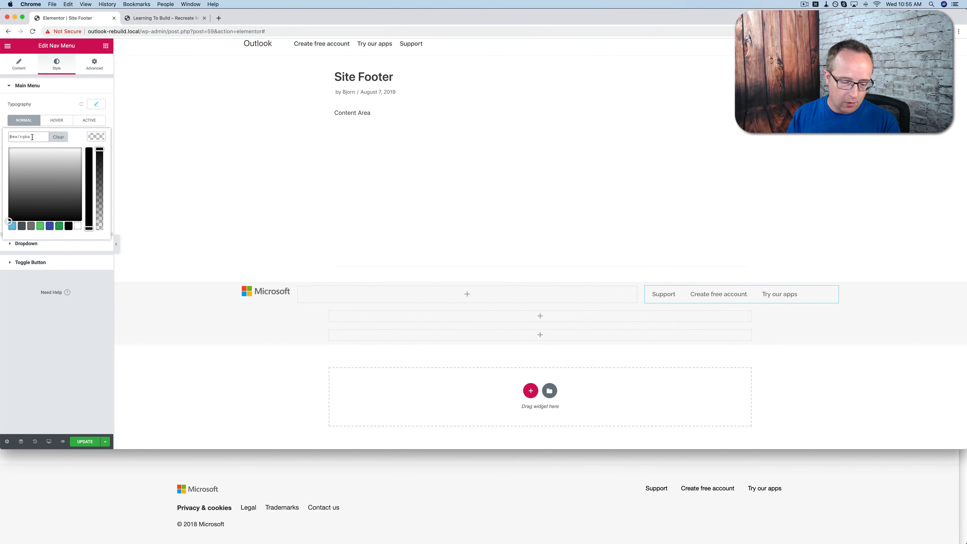
text(#222222)
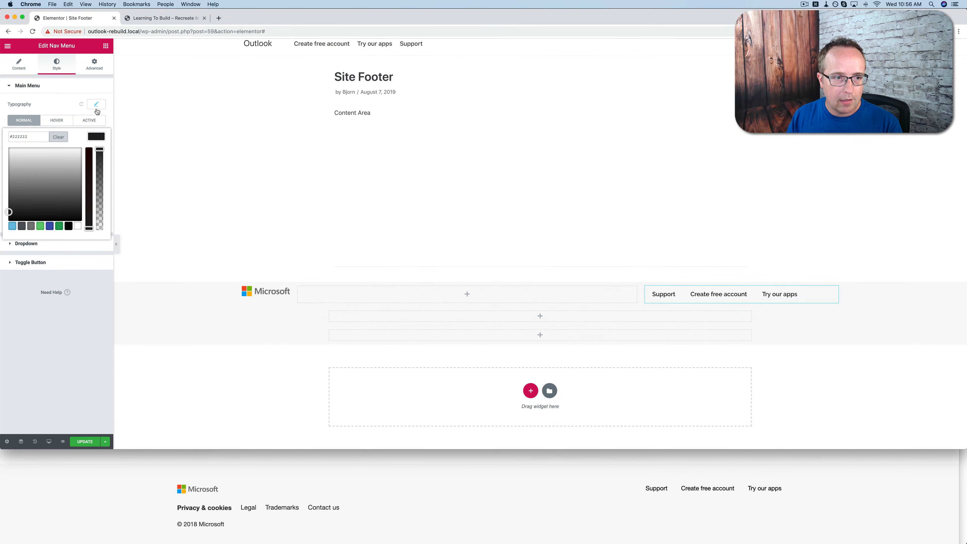
click(96, 137)
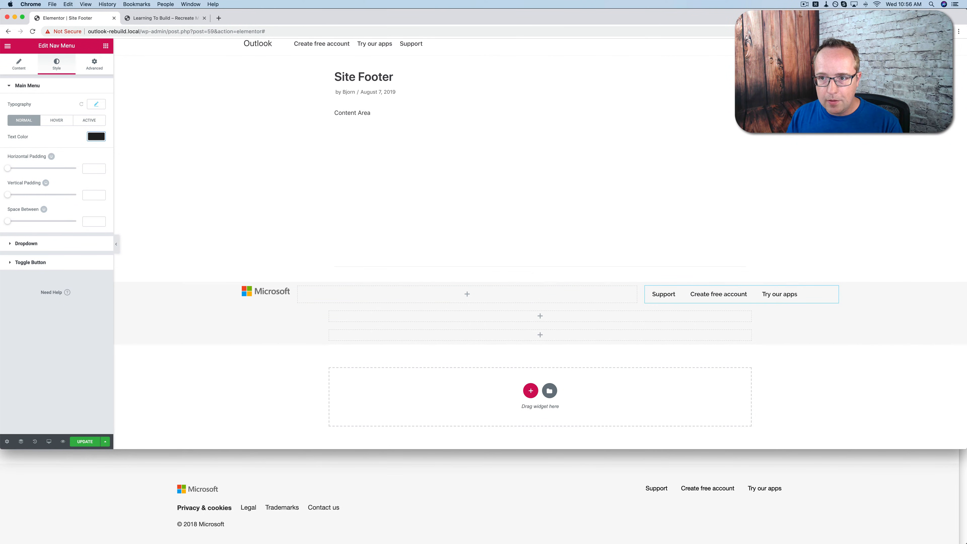
click(19, 66)
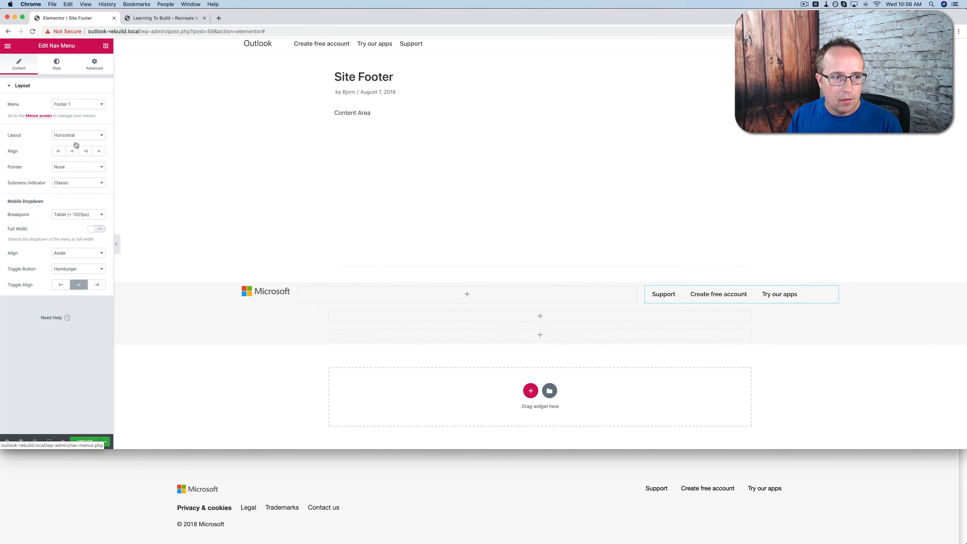
click(87, 151)
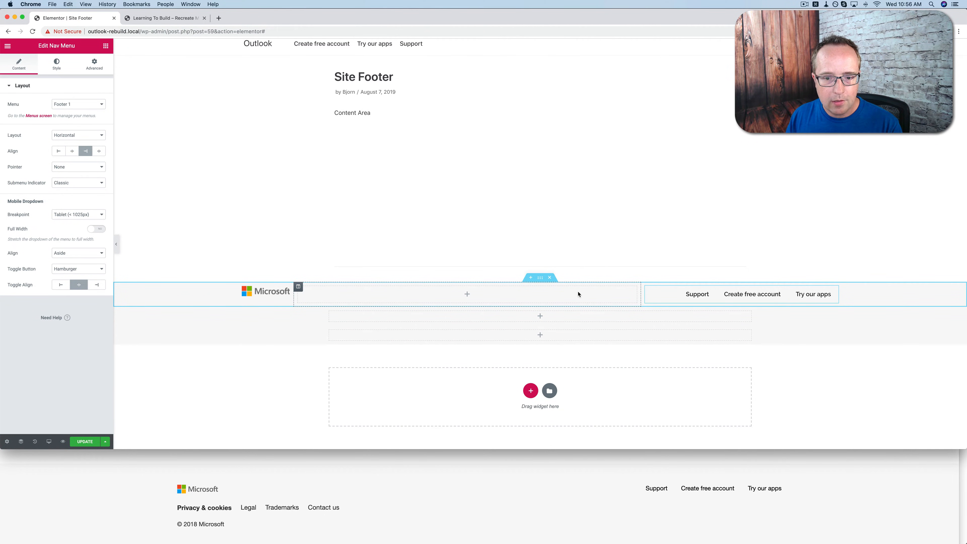
Set the boxed content width of the empty second footer section, just below the logo row, to 1600
click(390, 316)
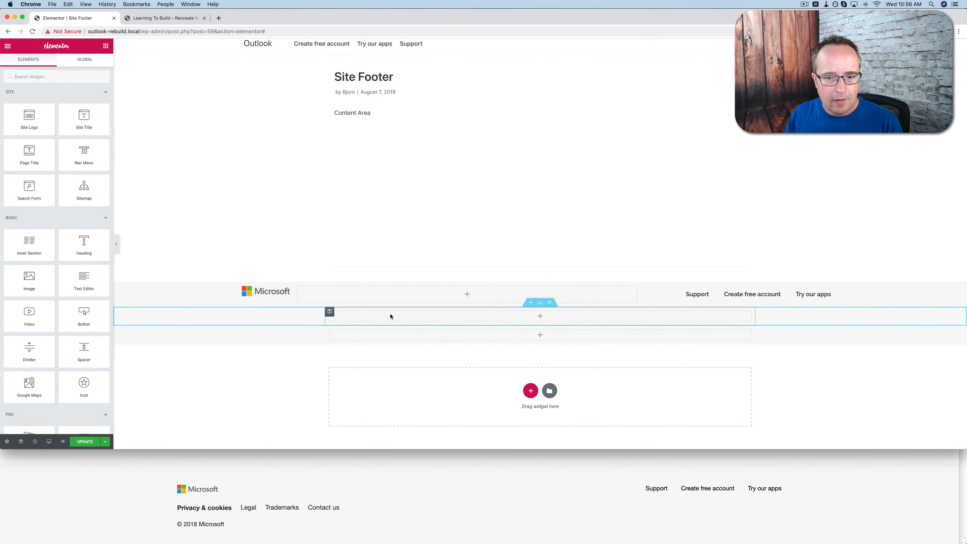
click(540, 303)
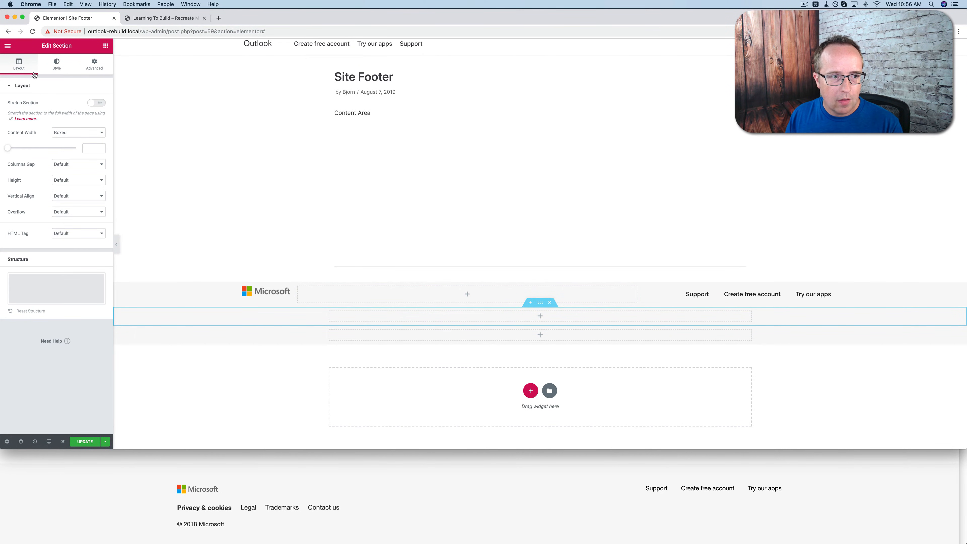
click(89, 148)
text(16)
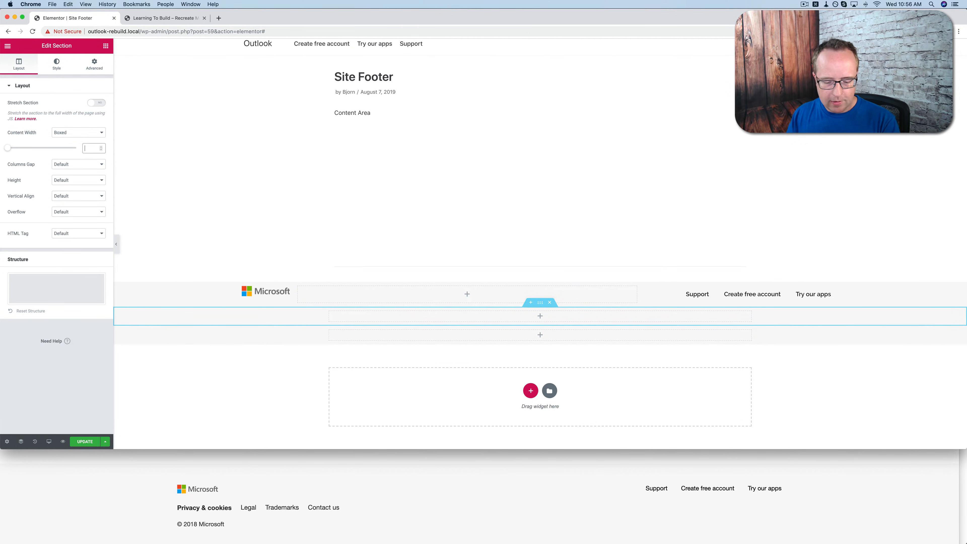
text(00)
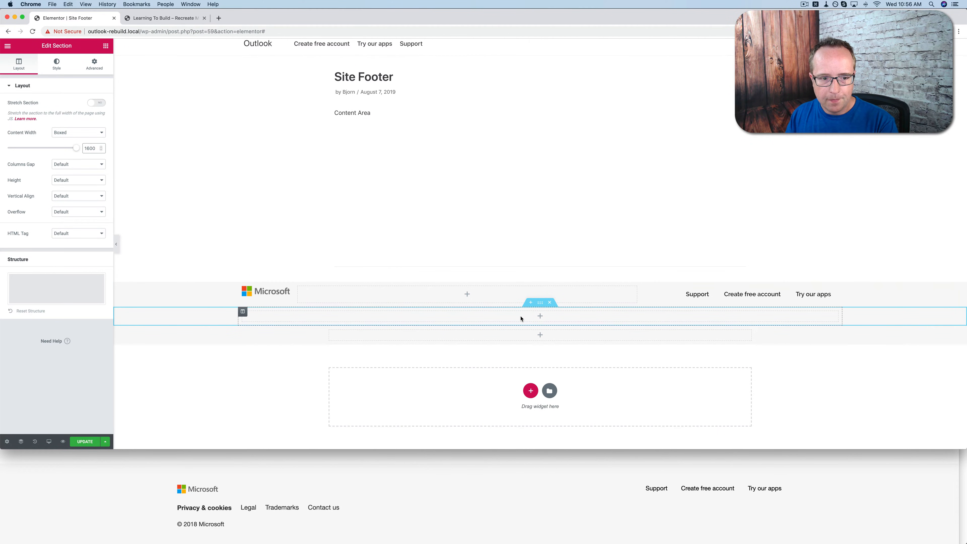
Give the empty third footer section a boxed content width of 1600
click(540, 323)
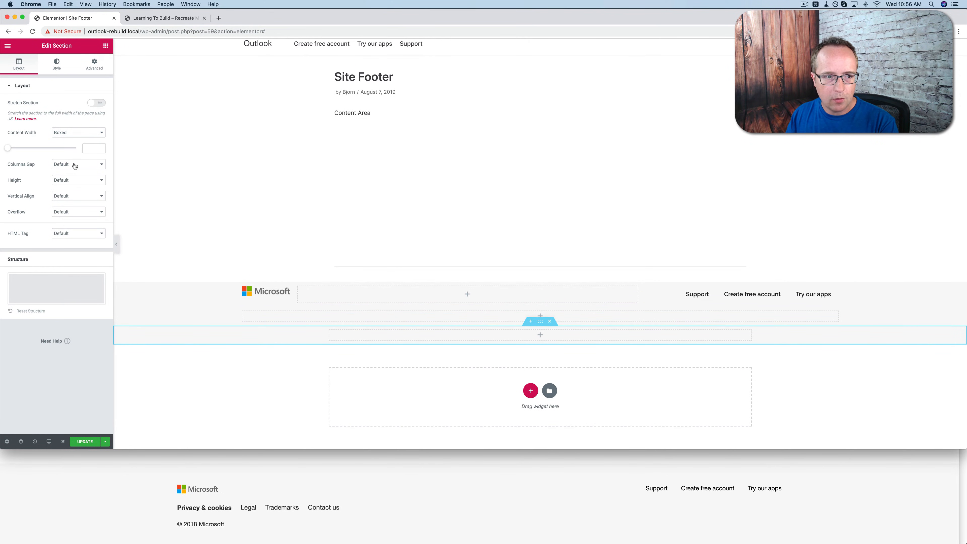
click(90, 148)
text(160)
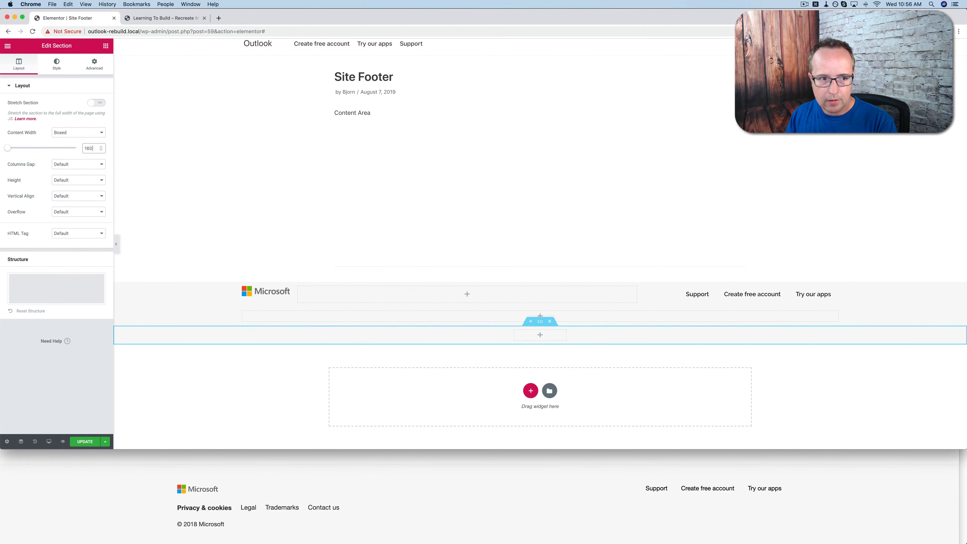
text(0)
click(542, 304)
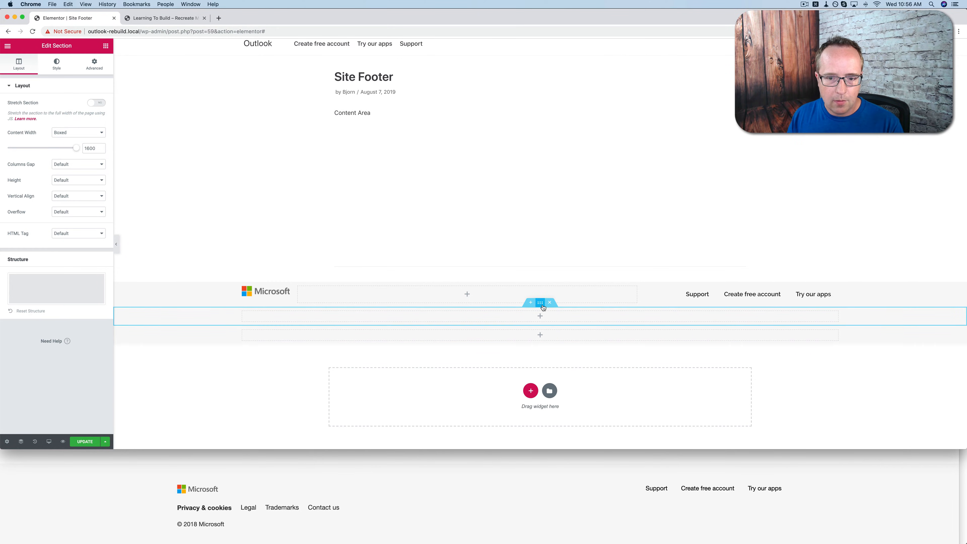
Duplicate the Footer 1 Nav Menu widget and move the copy into the second footer section
right_click(837, 291)
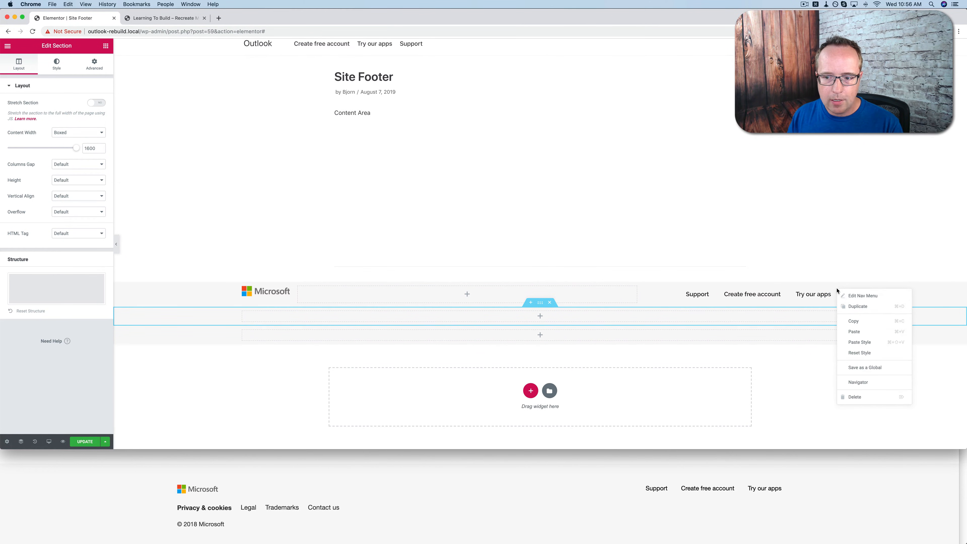
click(849, 307)
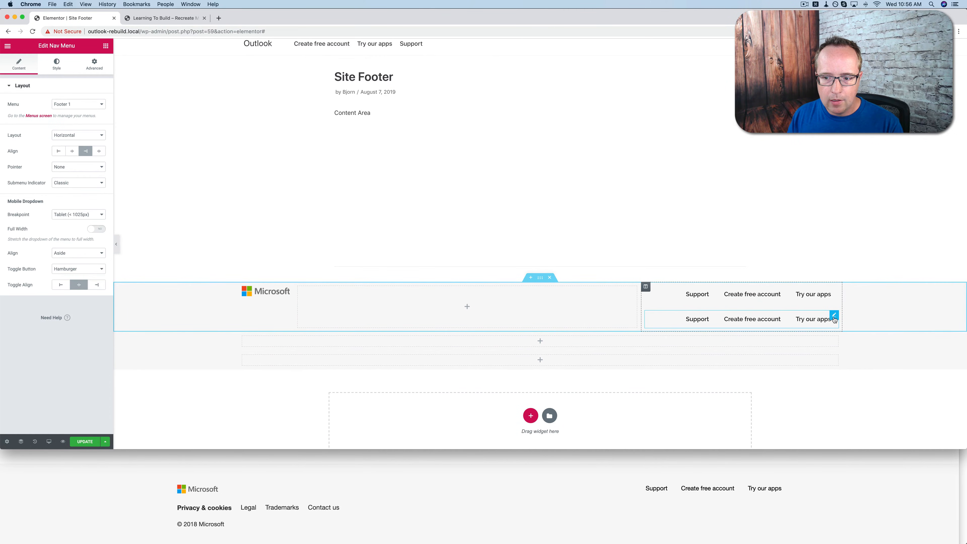
drag(833, 317, 503, 326)
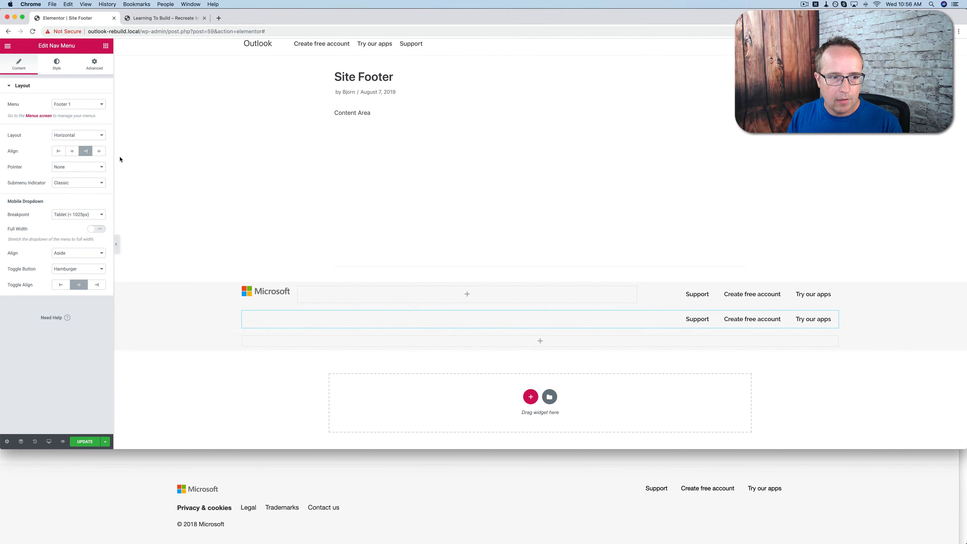
Left-align the Nav Menu in the second footer section and assign it the Footer Legal menu
click(58, 153)
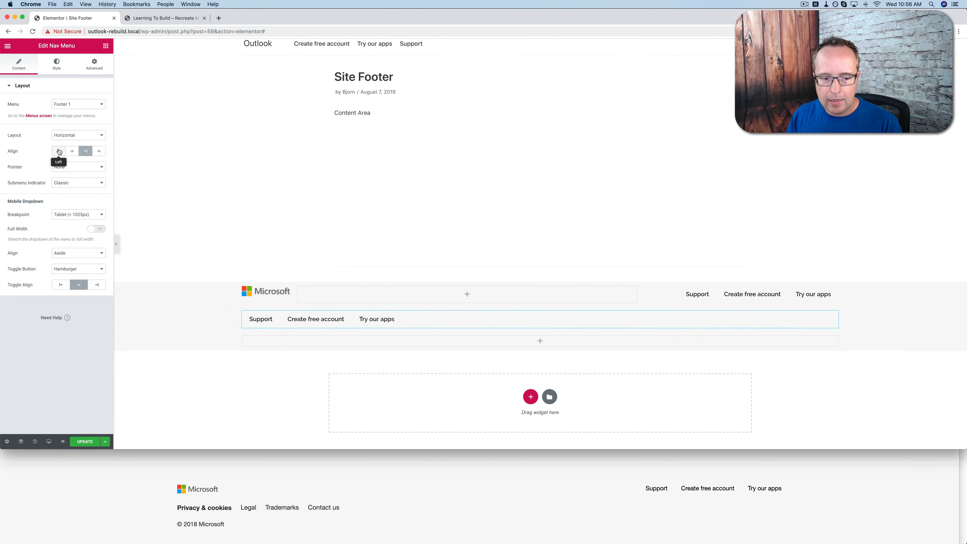
click(91, 105)
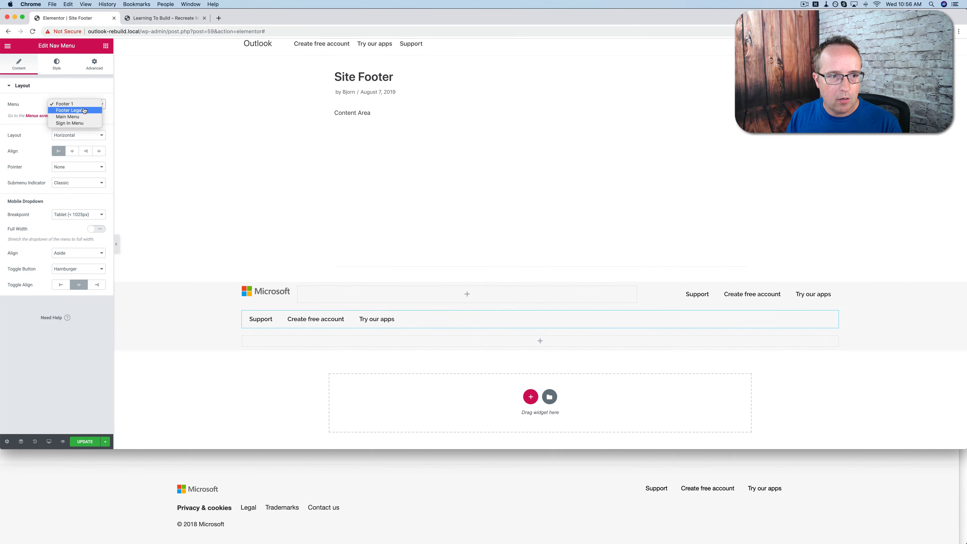
click(84, 110)
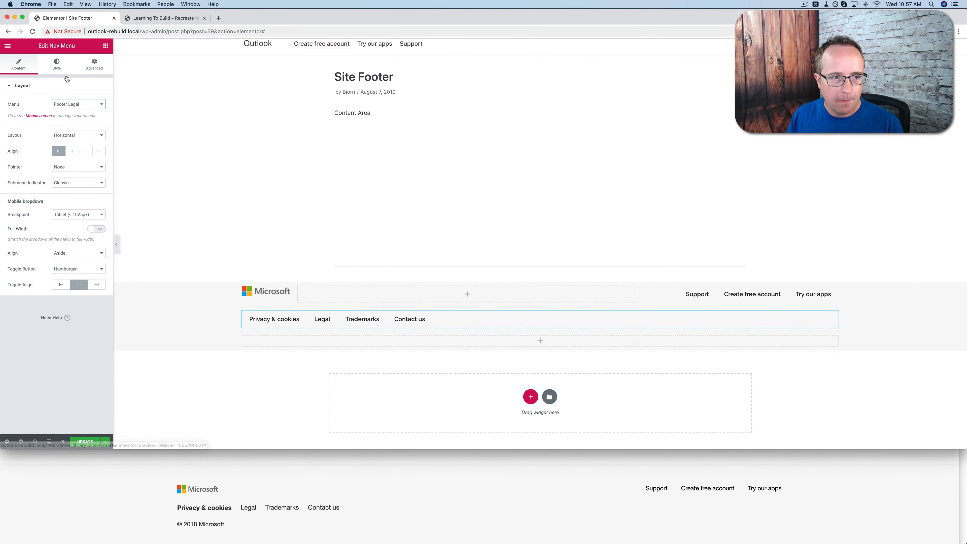
Set the Footer Legal menu's horizontal padding to 11 and copy its style onto the Footer 1 menu
click(58, 74)
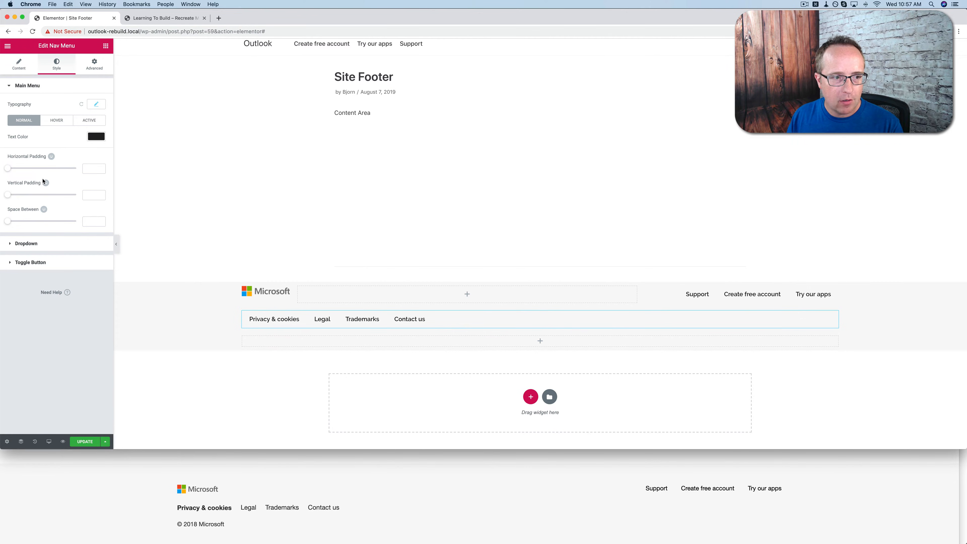
drag(9, 169, 24, 173)
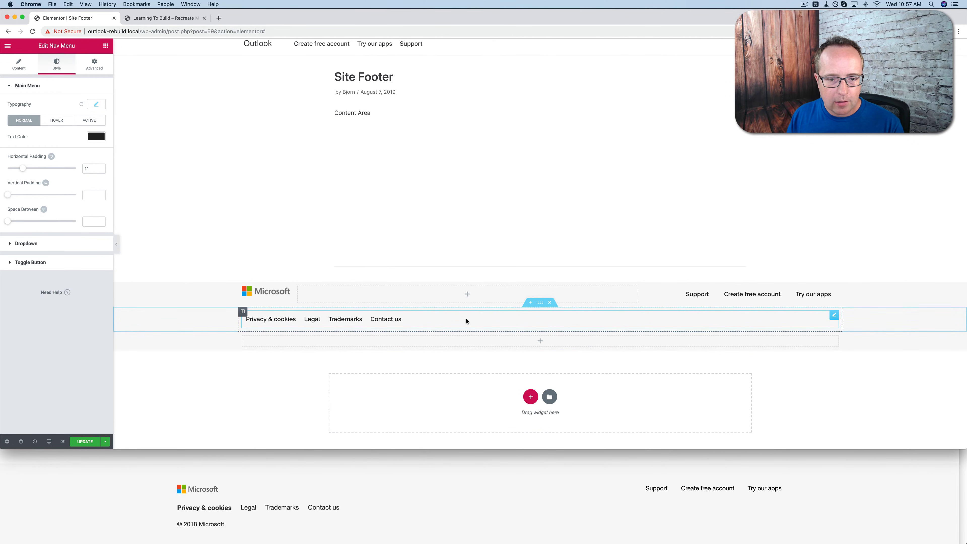
right_click(456, 325)
click(473, 354)
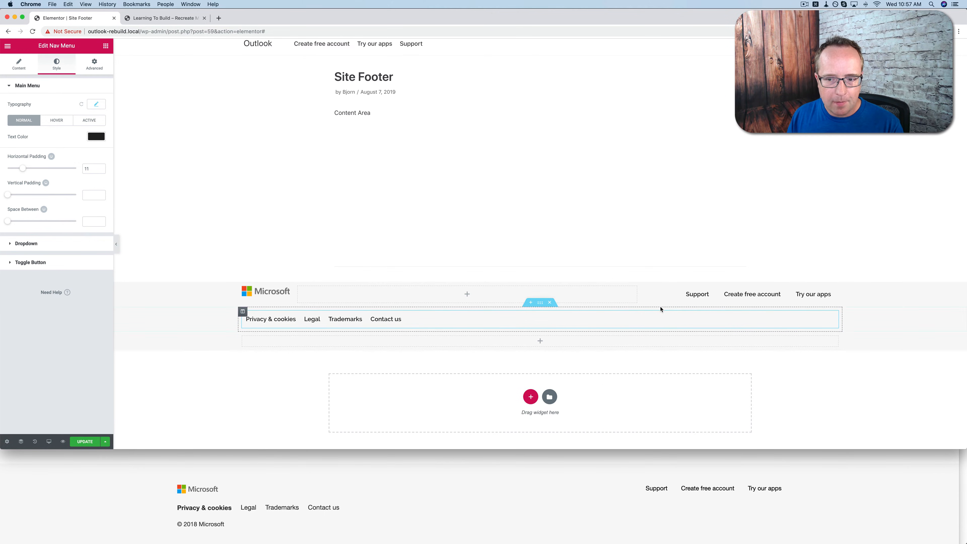
right_click(718, 295)
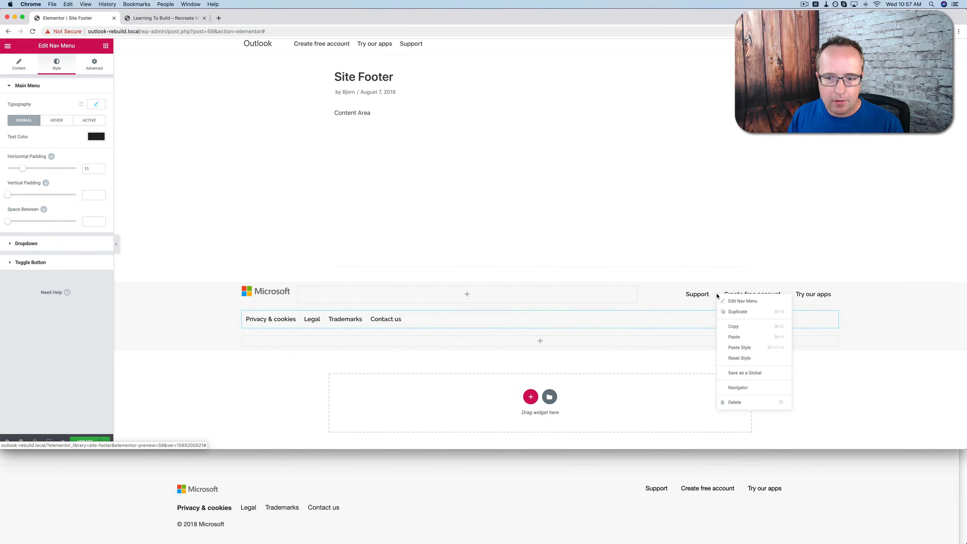
click(752, 348)
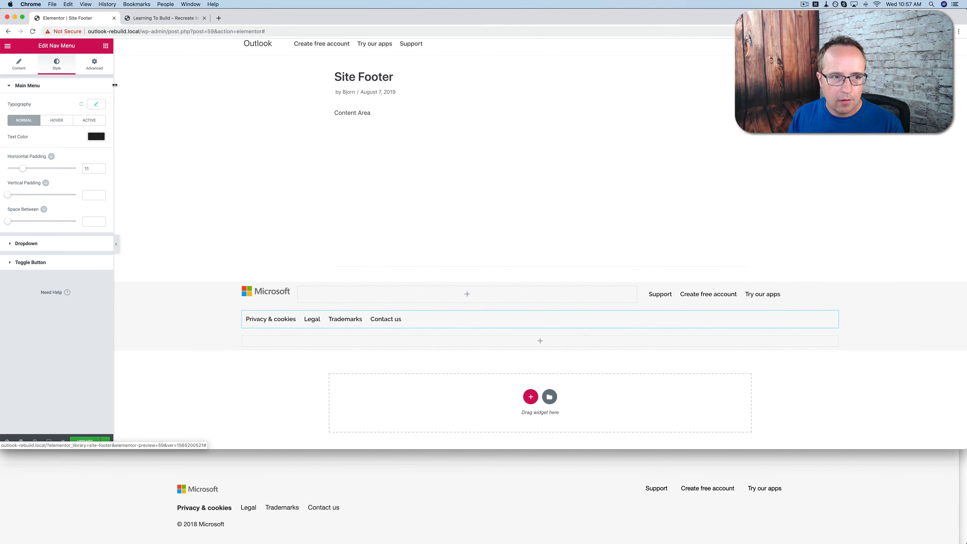
click(17, 70)
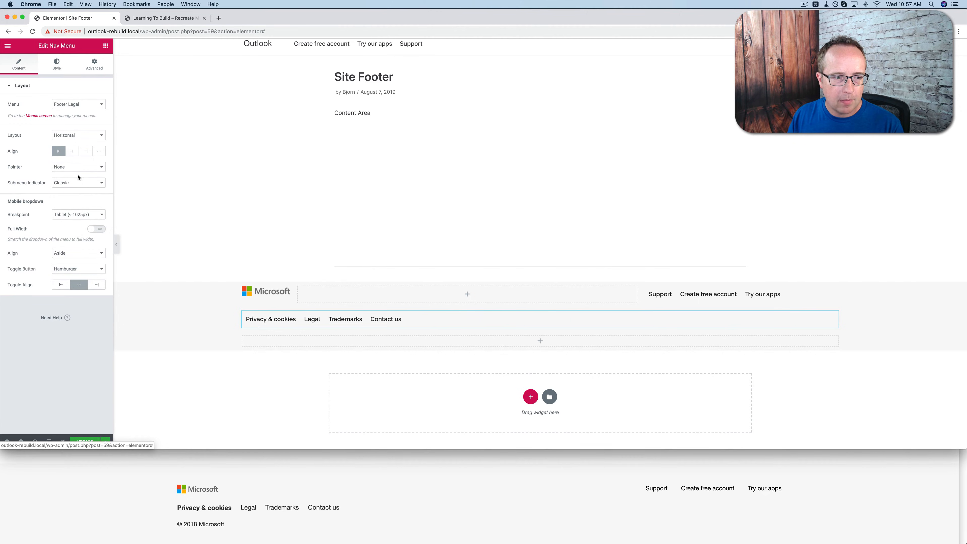
click(86, 151)
click(59, 151)
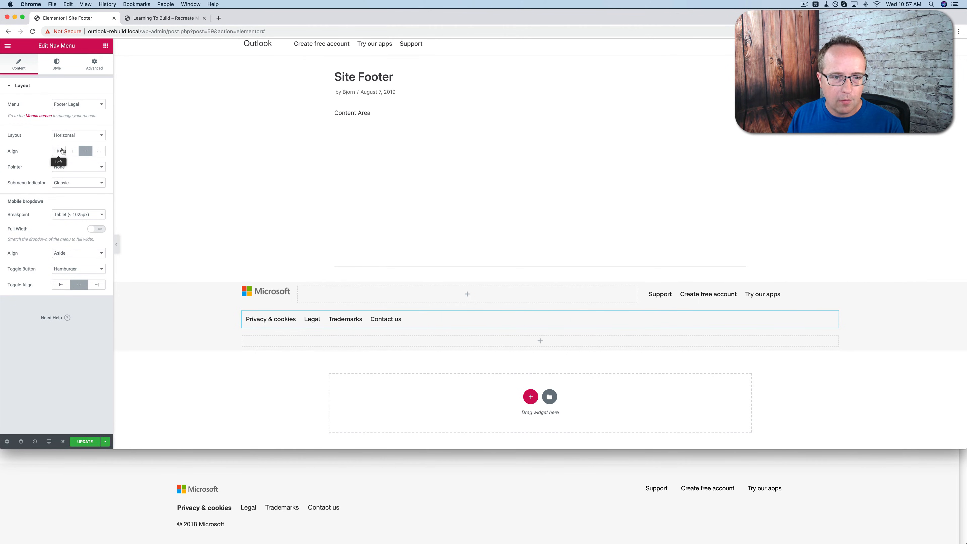
Align the Footer 1 menu in the logo row to the right
click(714, 299)
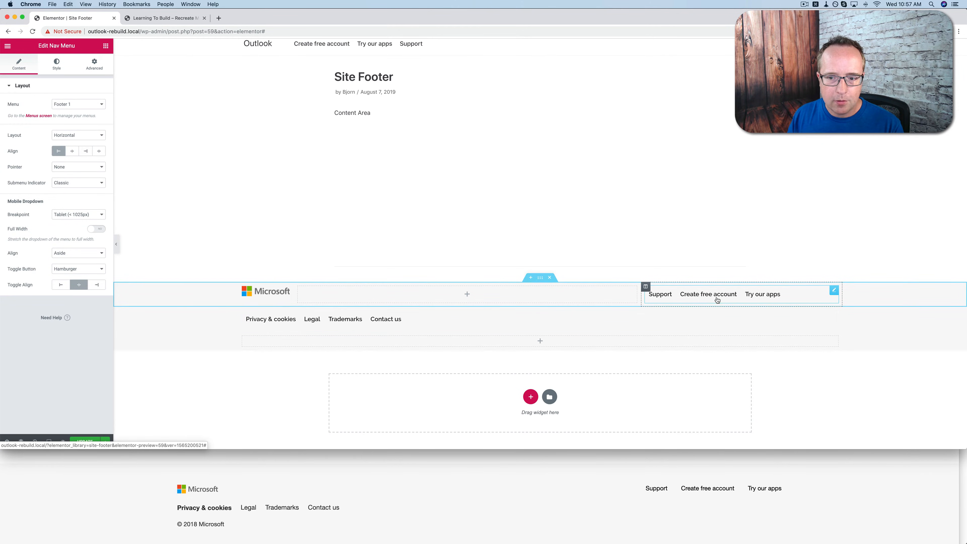
click(85, 151)
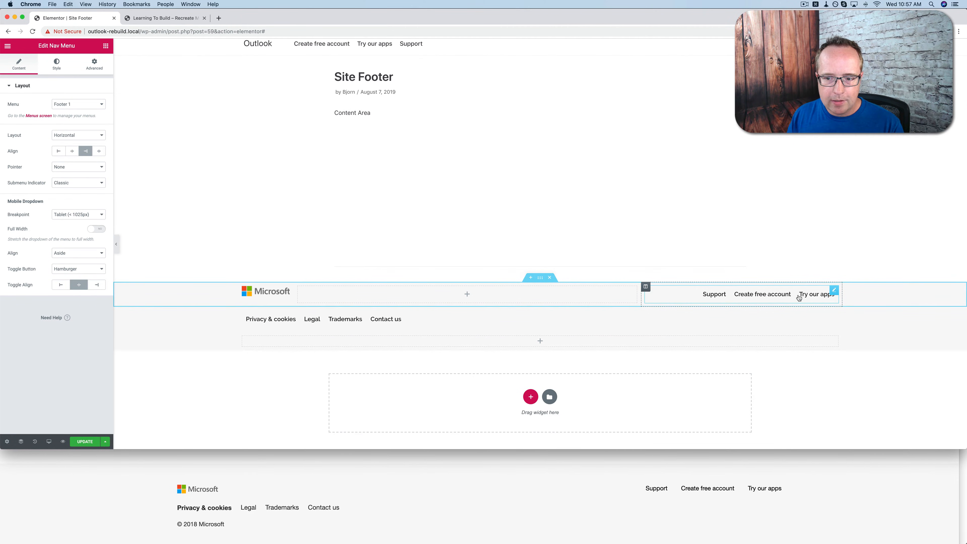
Add a Text Editor widget to the third footer section and replace its placeholder with the HTML entity &copy; in the text view
click(312, 344)
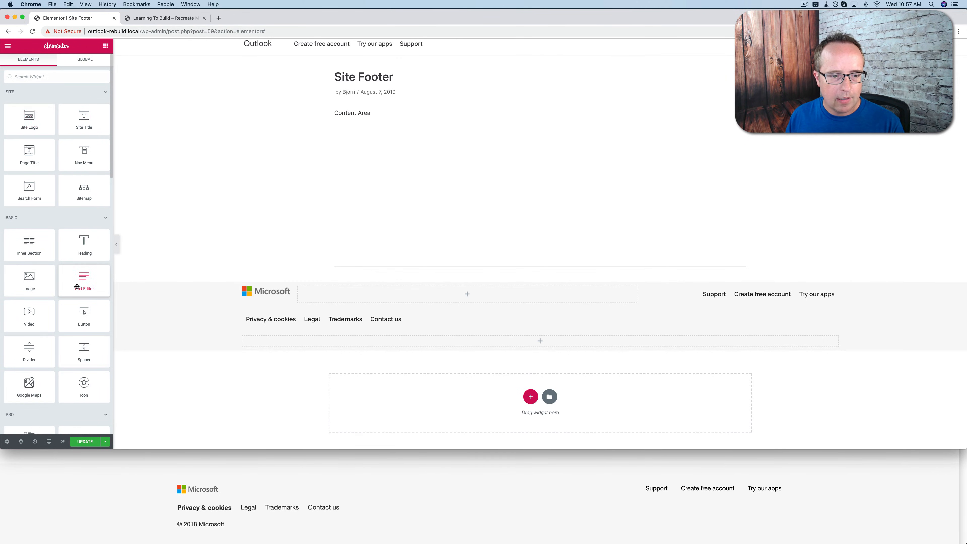
drag(83, 280, 291, 345)
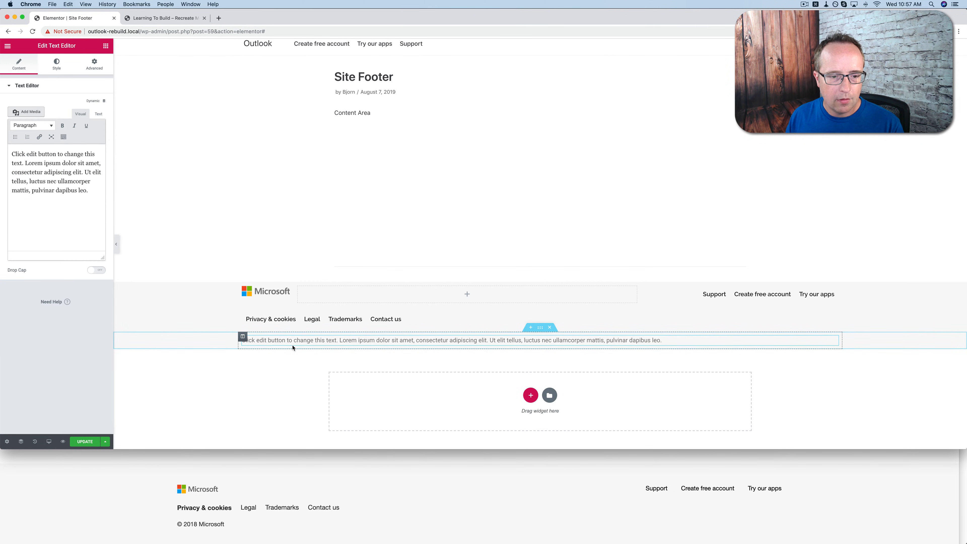
click(99, 114)
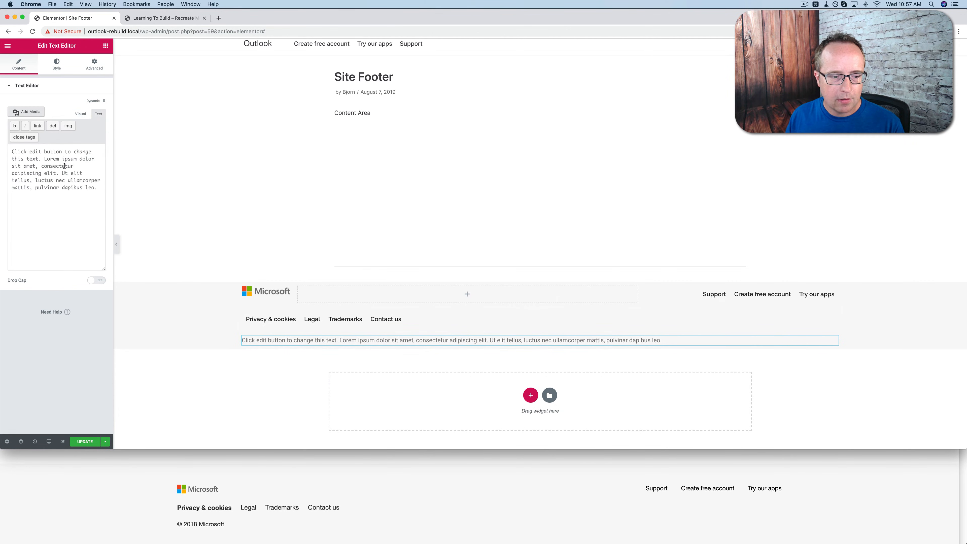
triple_click(64, 166)
text(&)
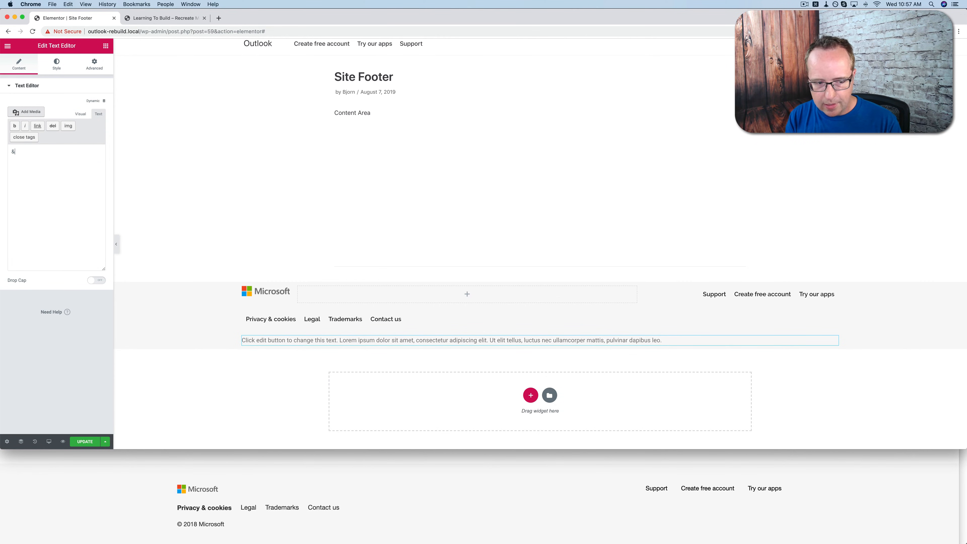
text(copy;)
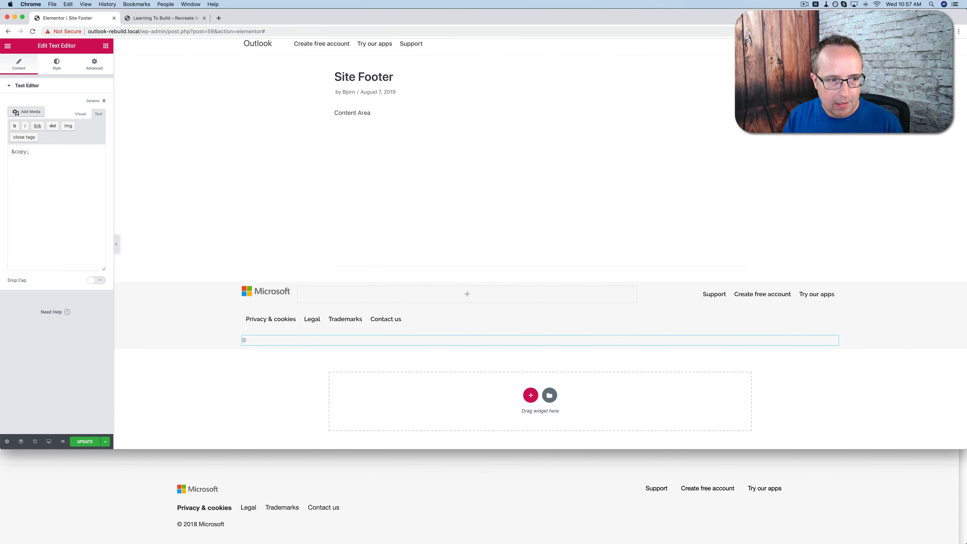
Complete the copyright line by adding 2018 Microsoft after the &copy; entity
drag(46, 147, 15, 151)
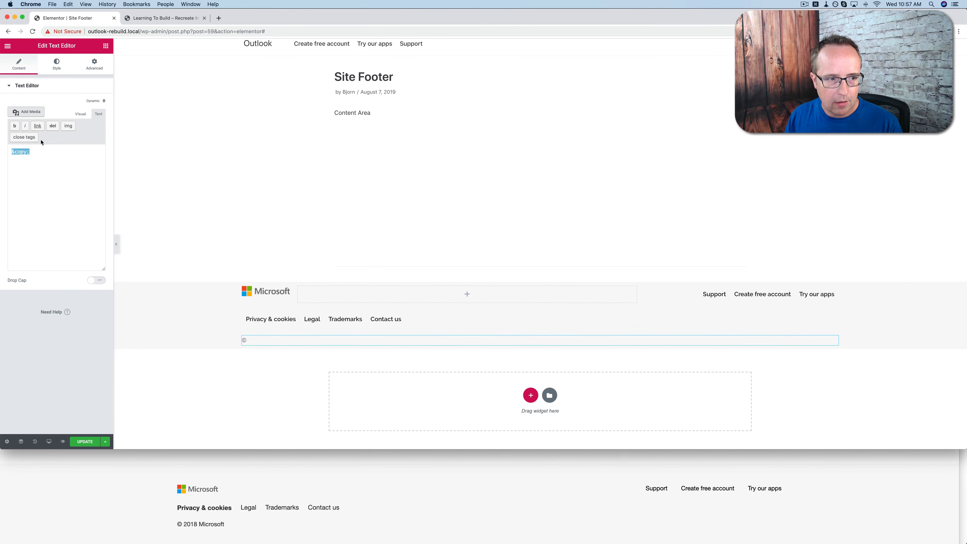
click(55, 151)
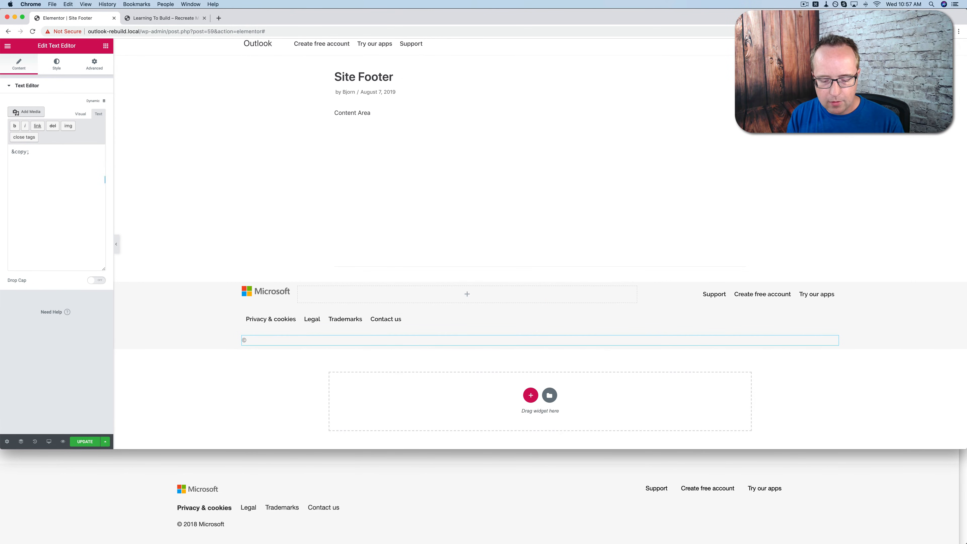
text(20)
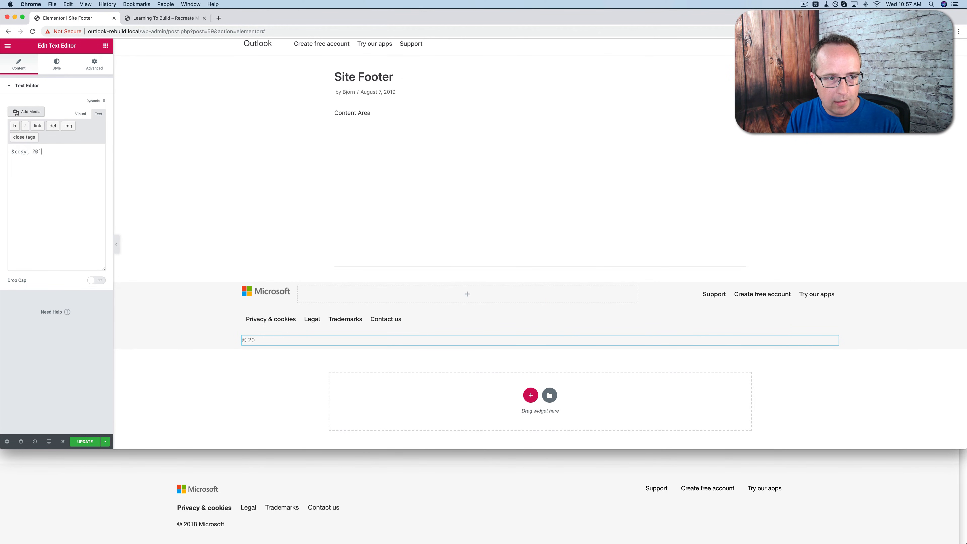
text(18)
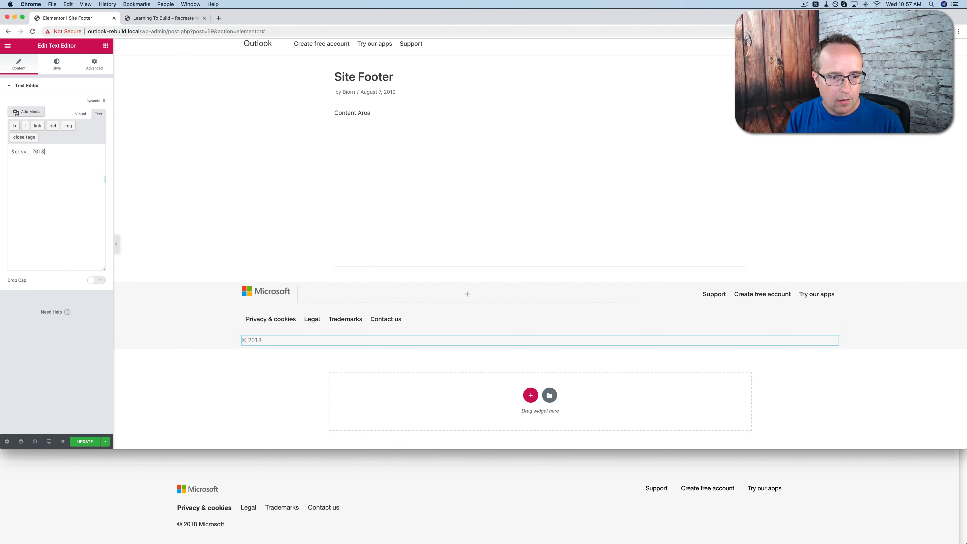
text( Micro)
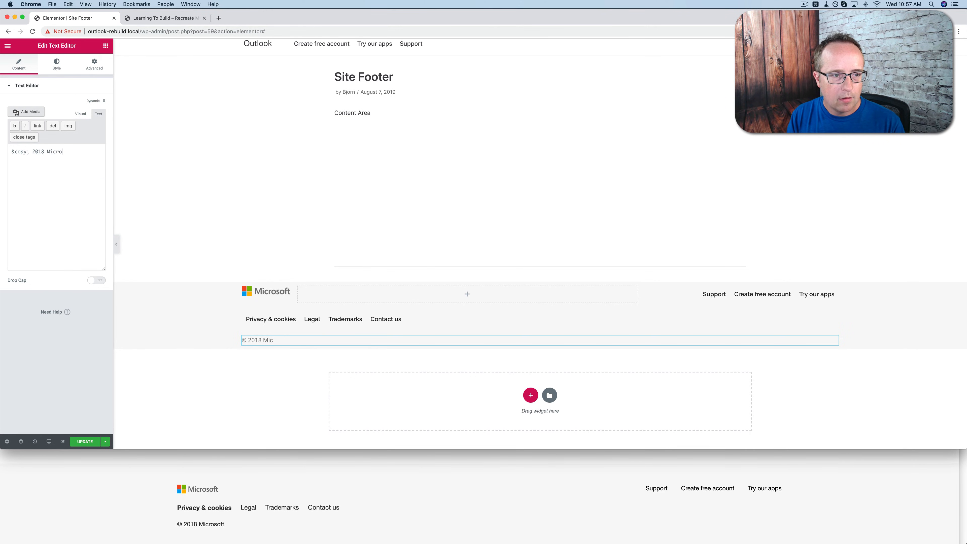
text(sfo)
text(t)
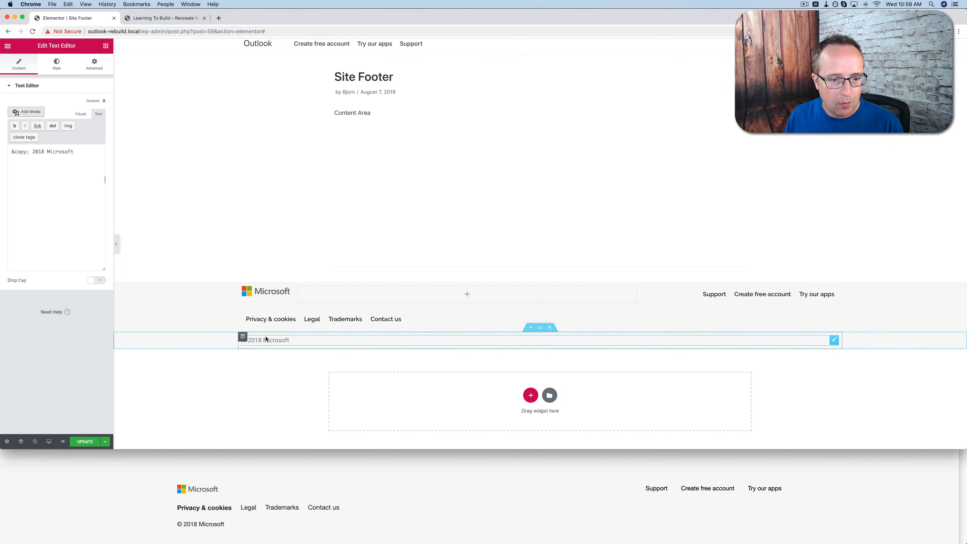
Set the text color of the copyright line in the third footer section to #222222
click(541, 327)
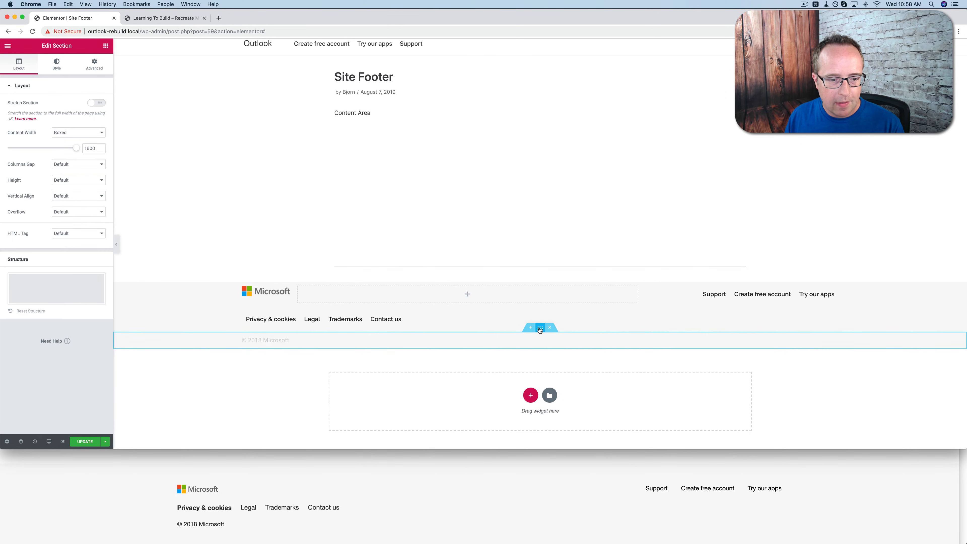
click(528, 336)
click(56, 66)
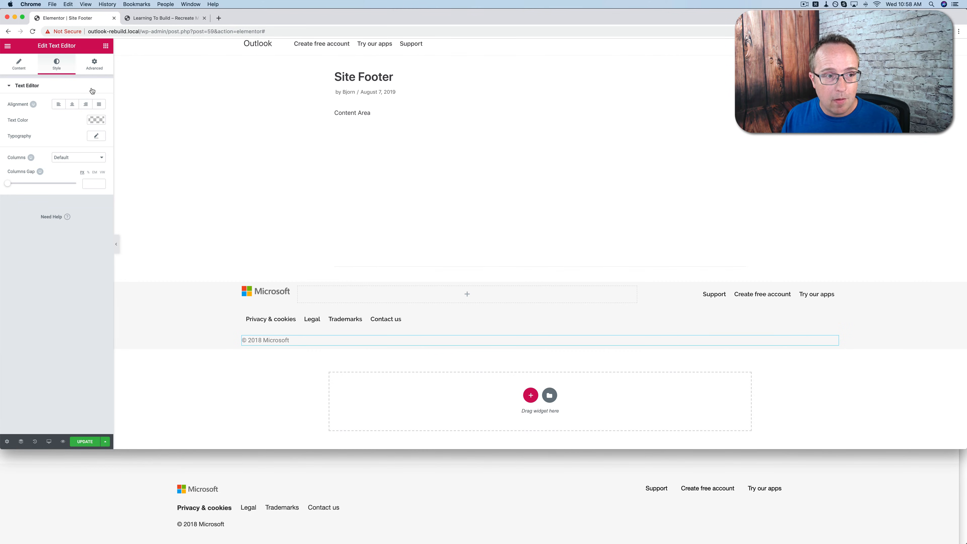
click(95, 122)
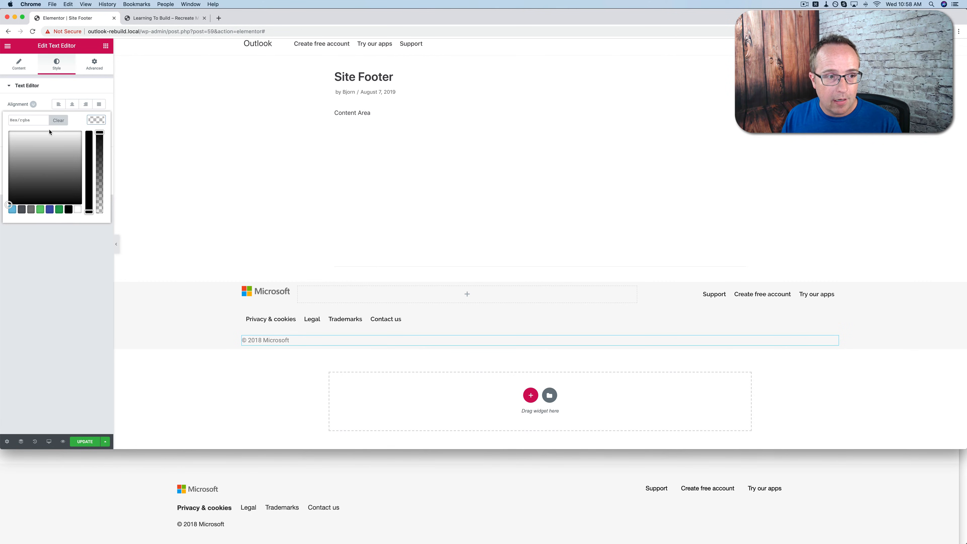
click(35, 120)
text(222)
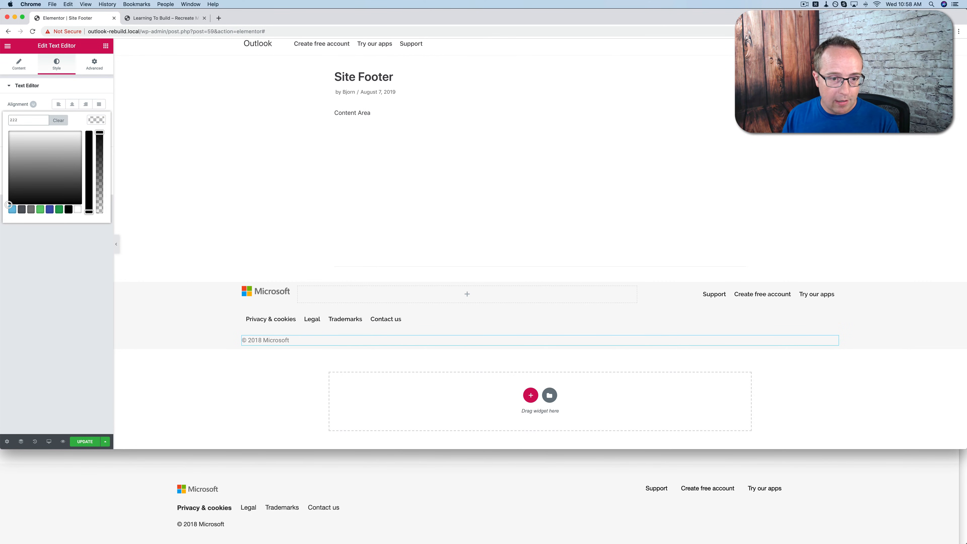
key(Tab)
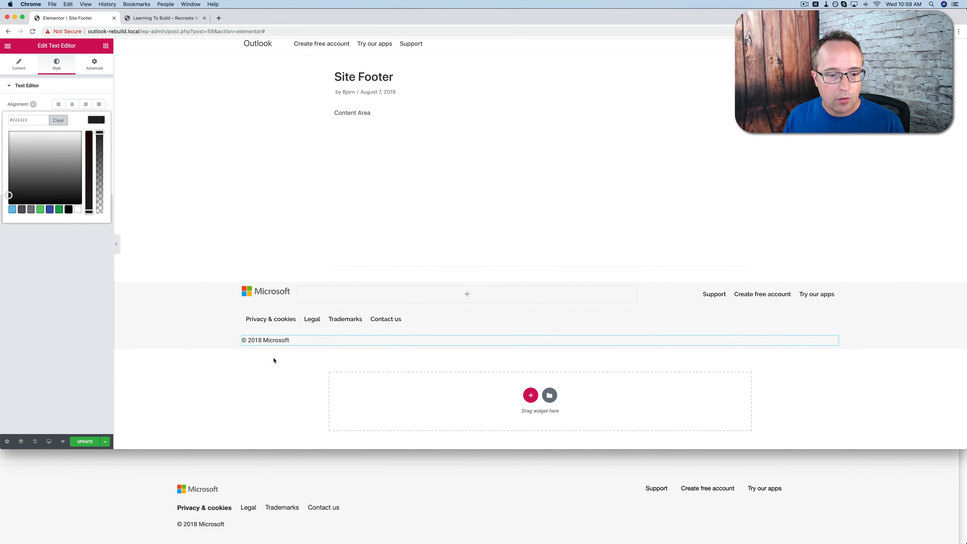
Set the copyright line's typography to the Raleway font family at size 15 px
click(22, 63)
click(45, 58)
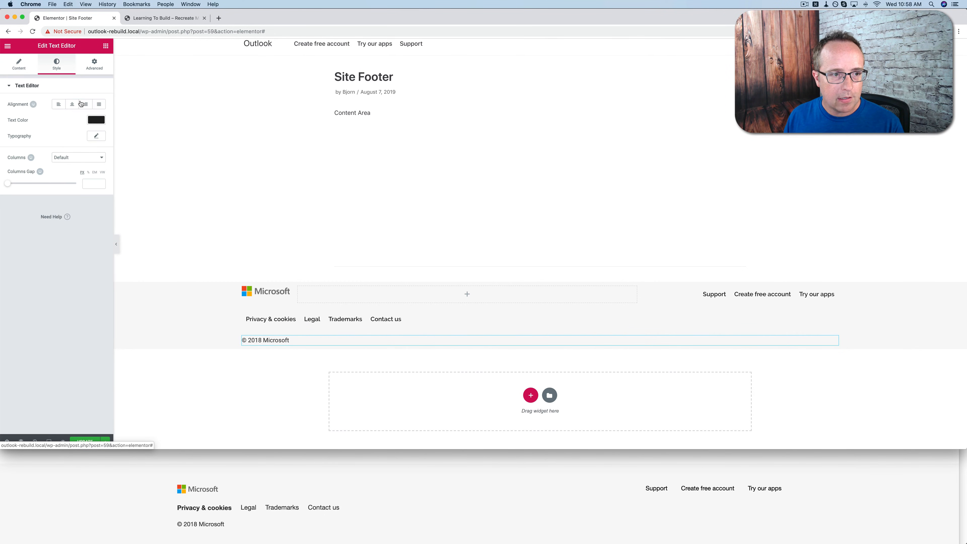
click(96, 136)
drag(14, 184, 17, 183)
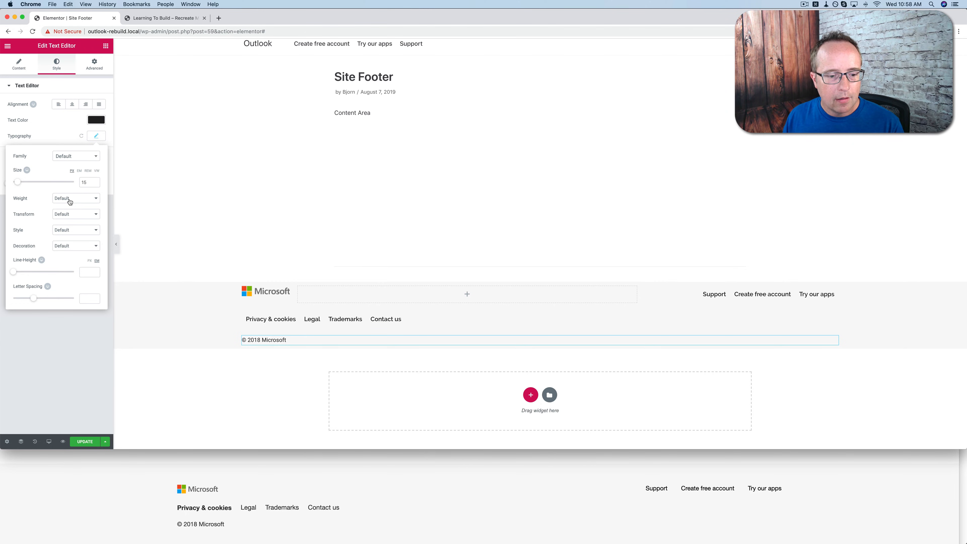
click(82, 157)
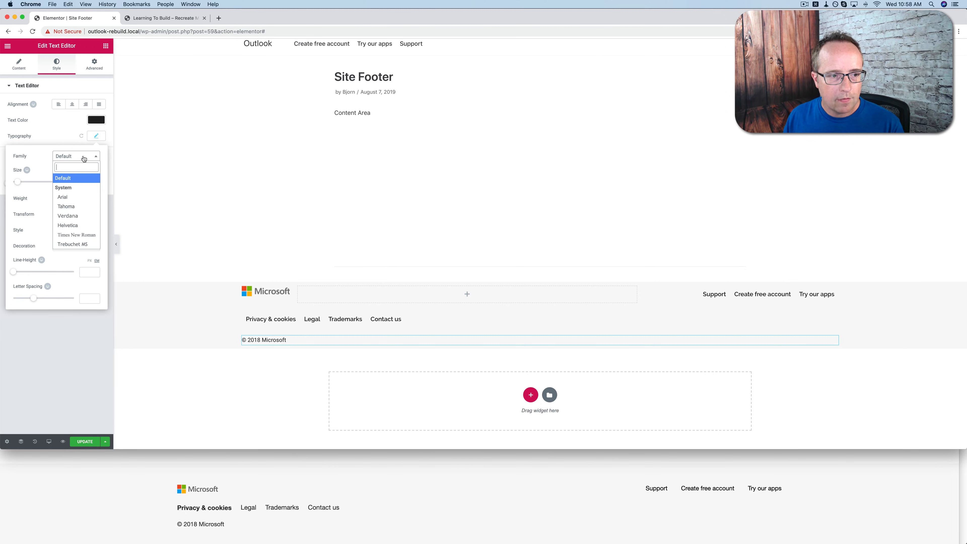
text(rale)
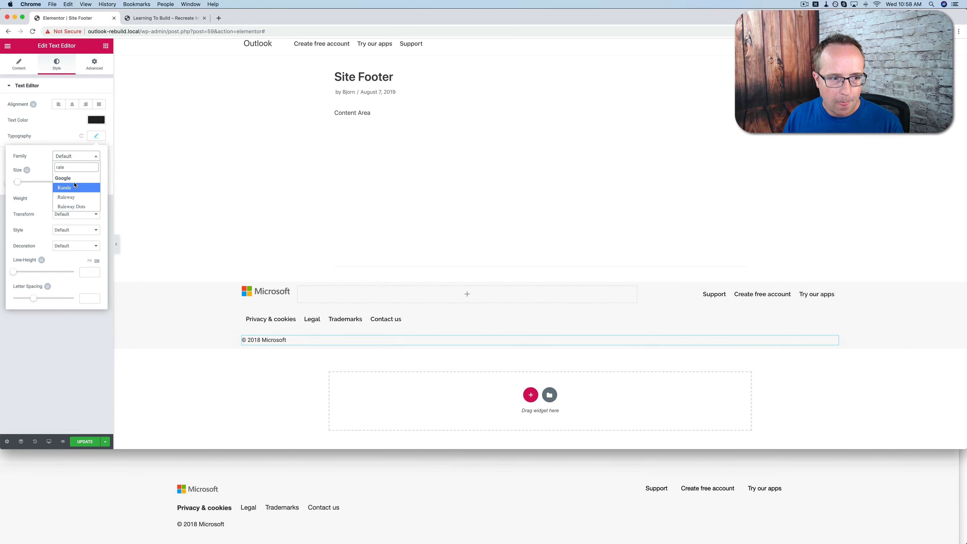
click(71, 197)
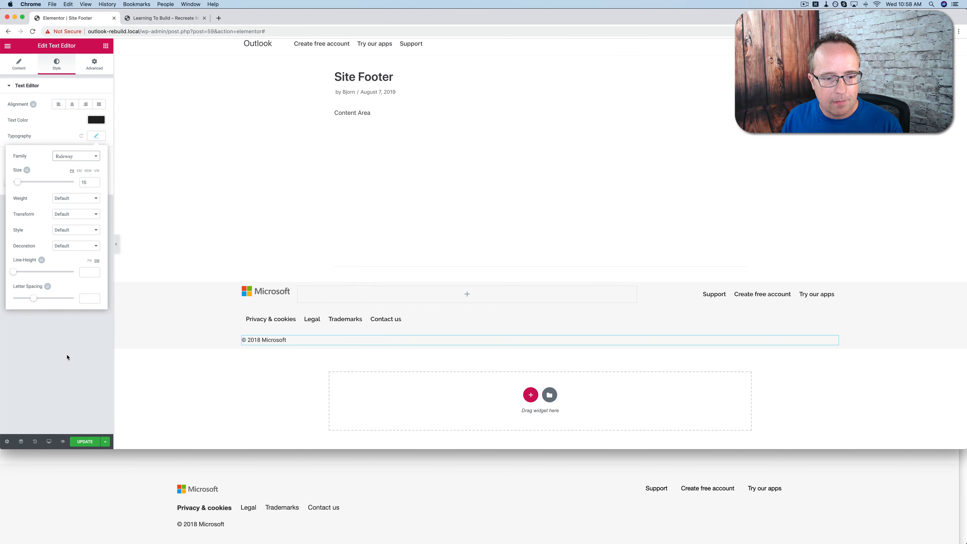
click(79, 356)
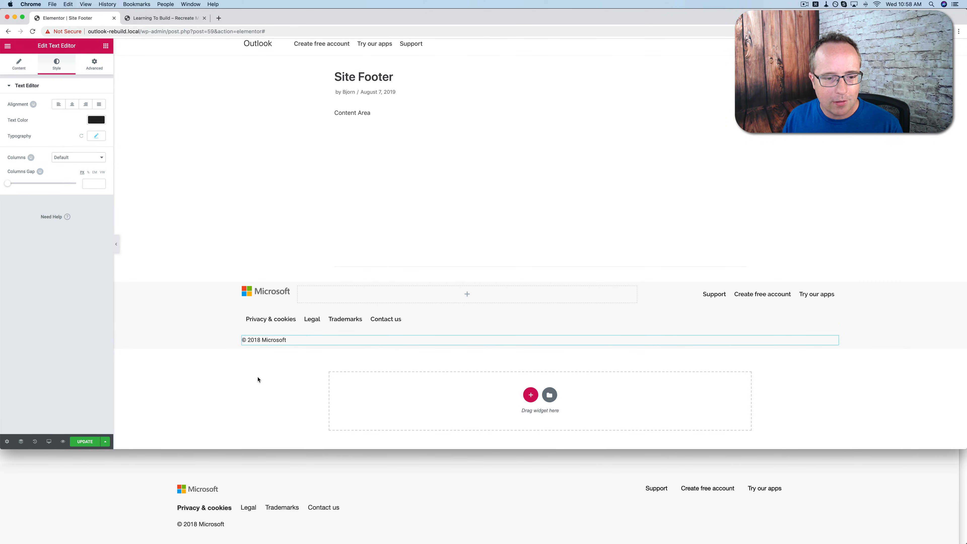
Update the Site Footer template, then reload the live landing page and review it from header to footer
click(85, 441)
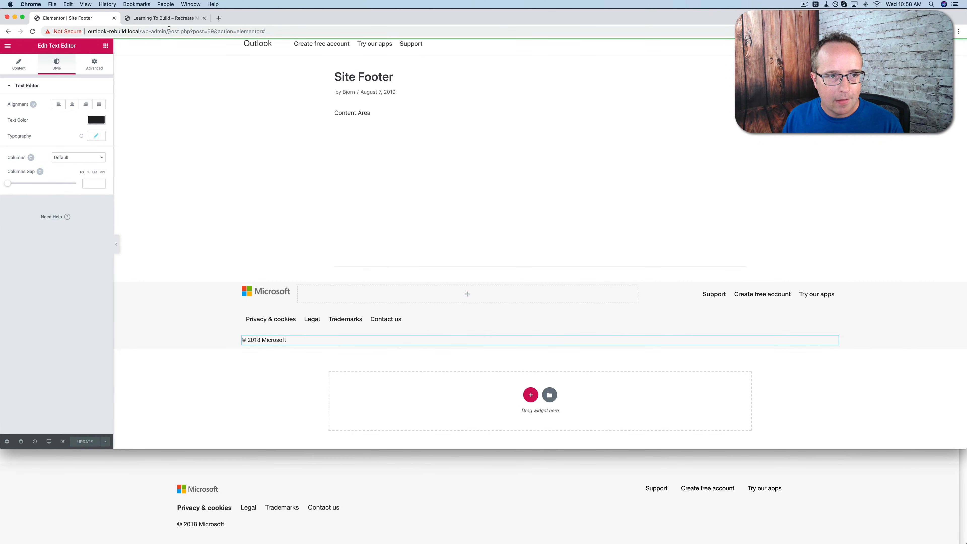
click(165, 19)
key(super+r)
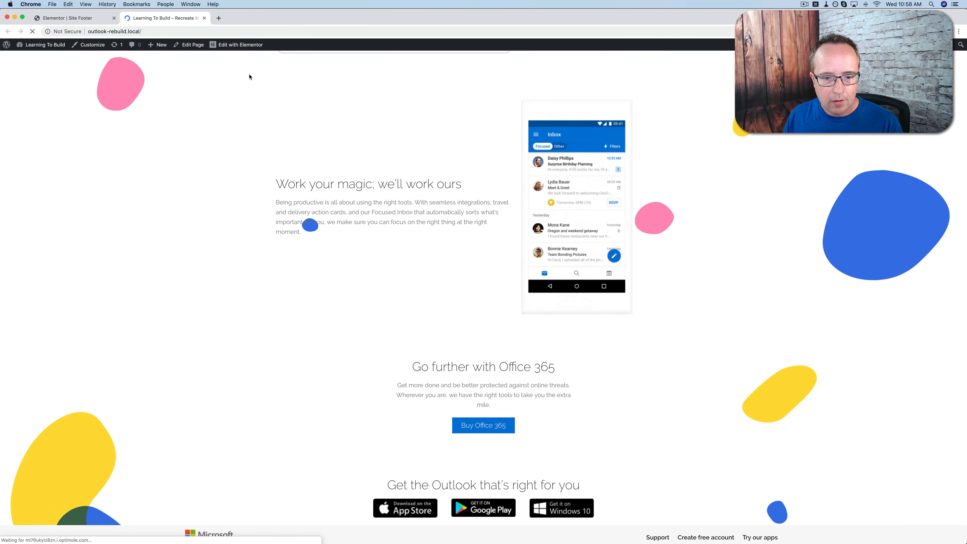
scroll(231, 136, up, 15)
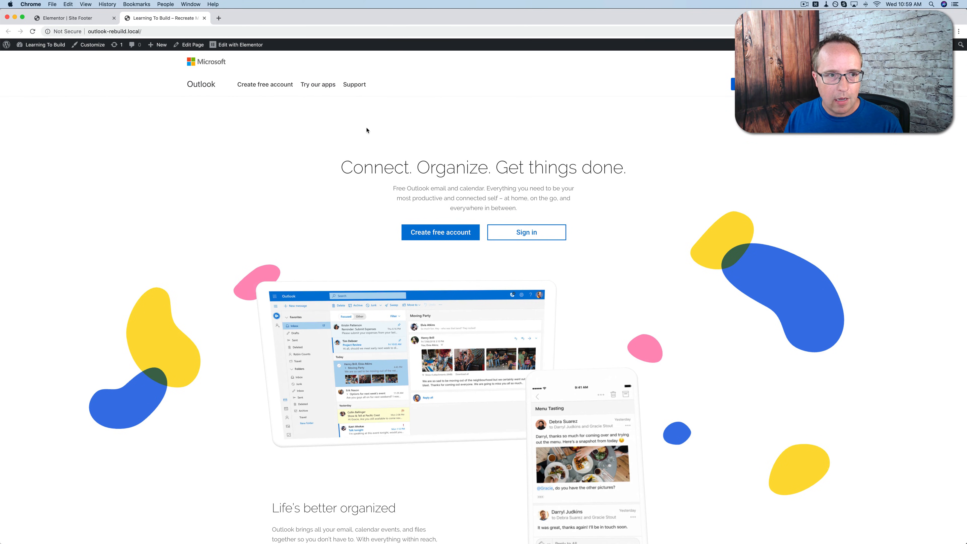
scroll(813, 214, down, 10)
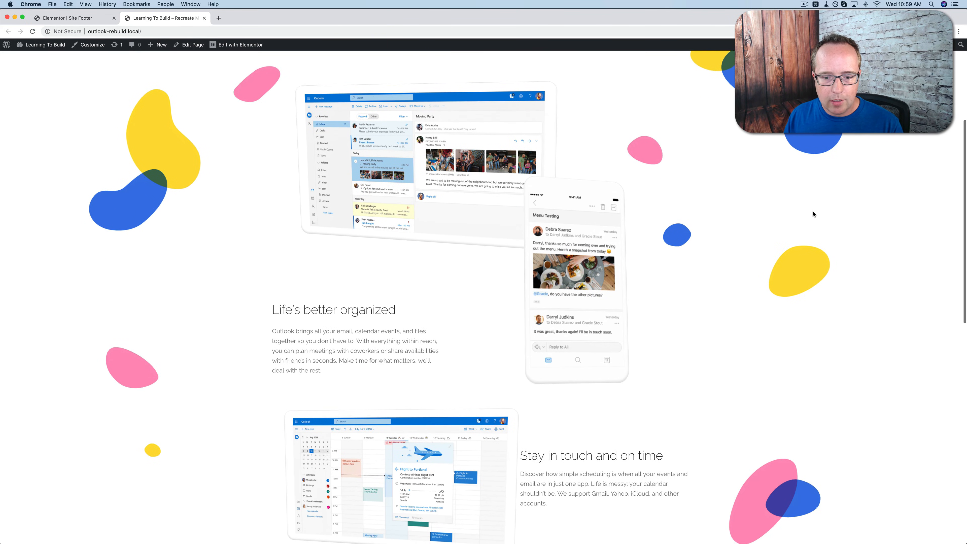
scroll(813, 214, down, 8)
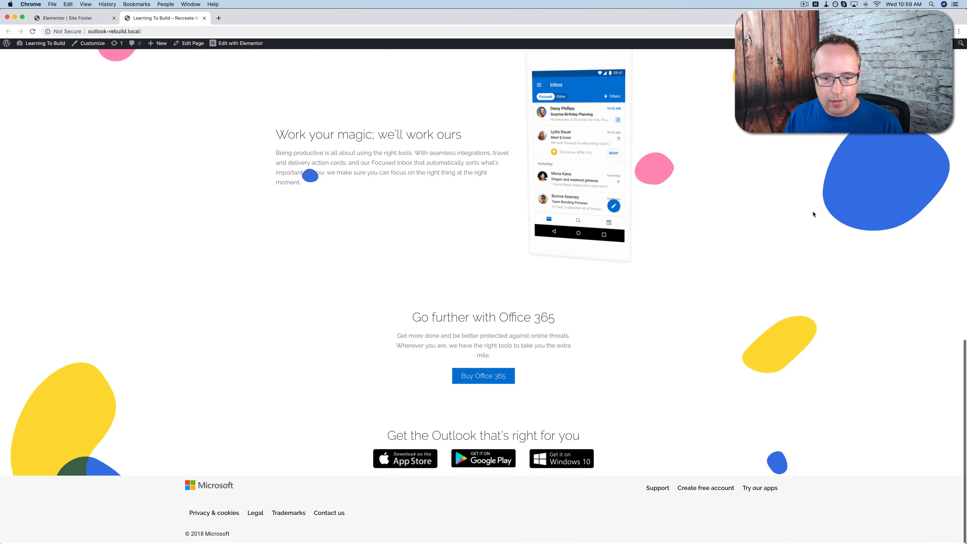